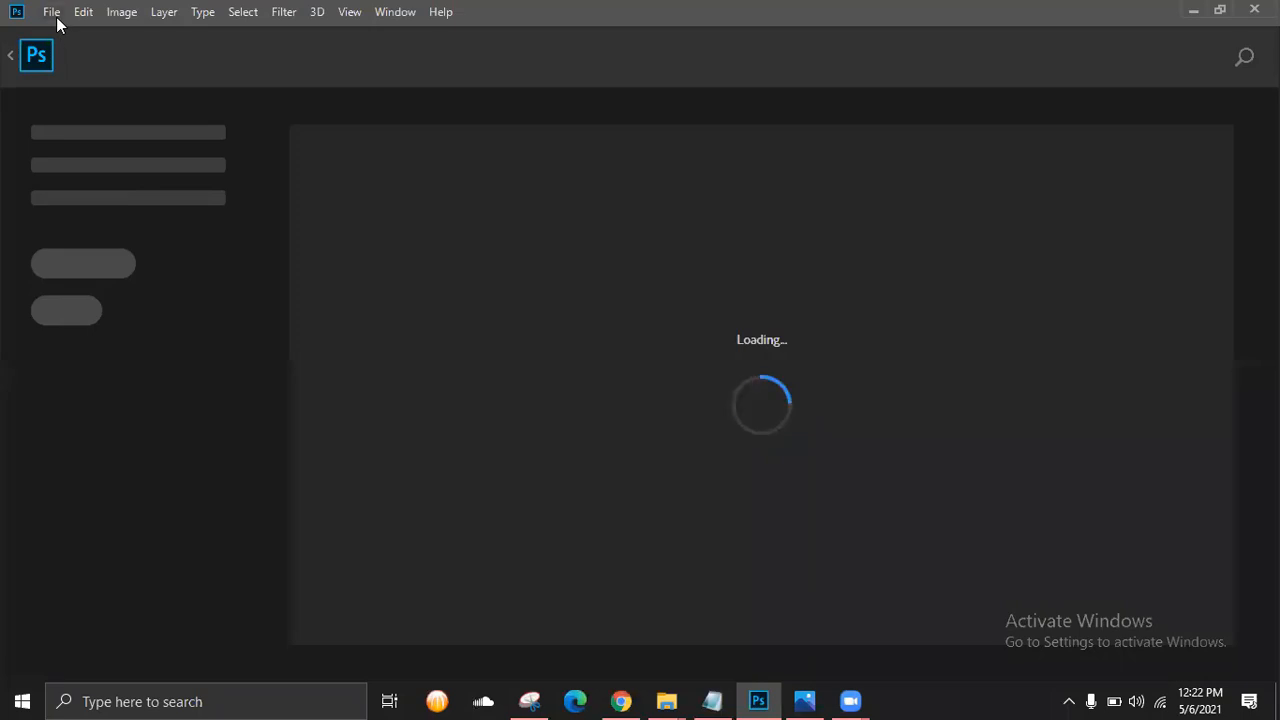
Start a new document and choose the A4 blank print preset.
{"action": "left_click", "coordinate": [52, 12]}
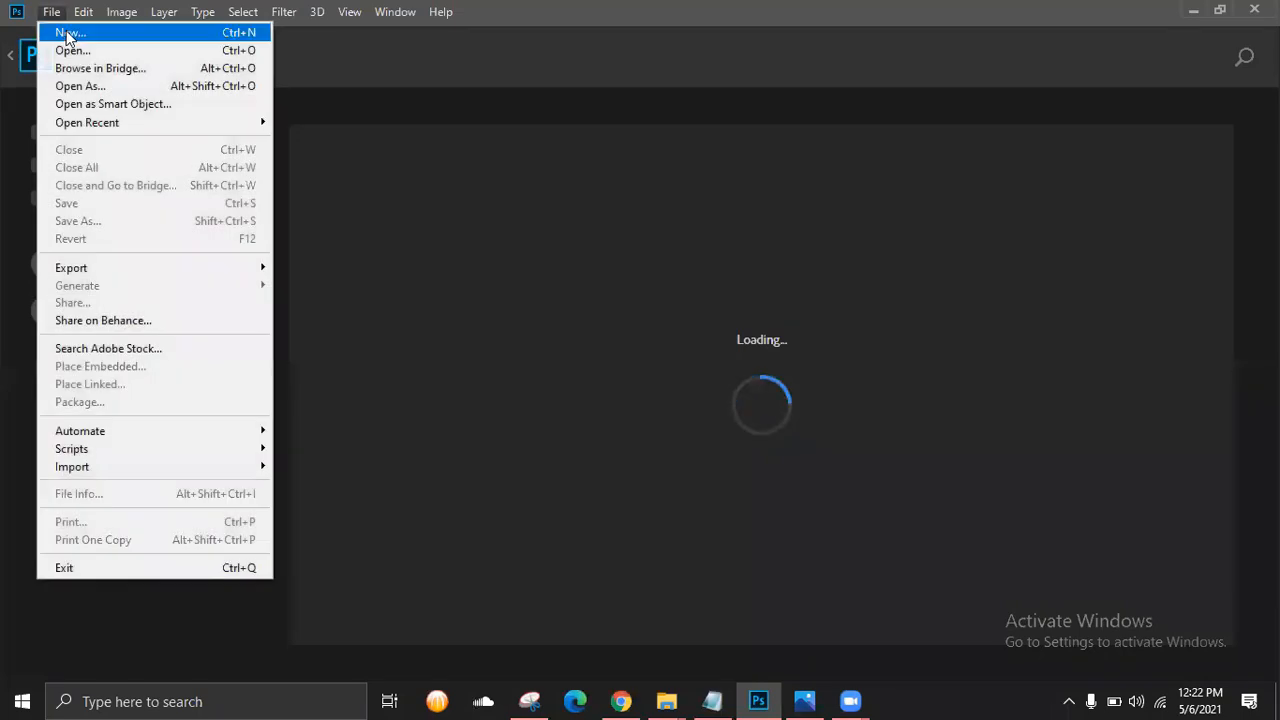
{"action": "left_click", "coordinate": [62, 31]}
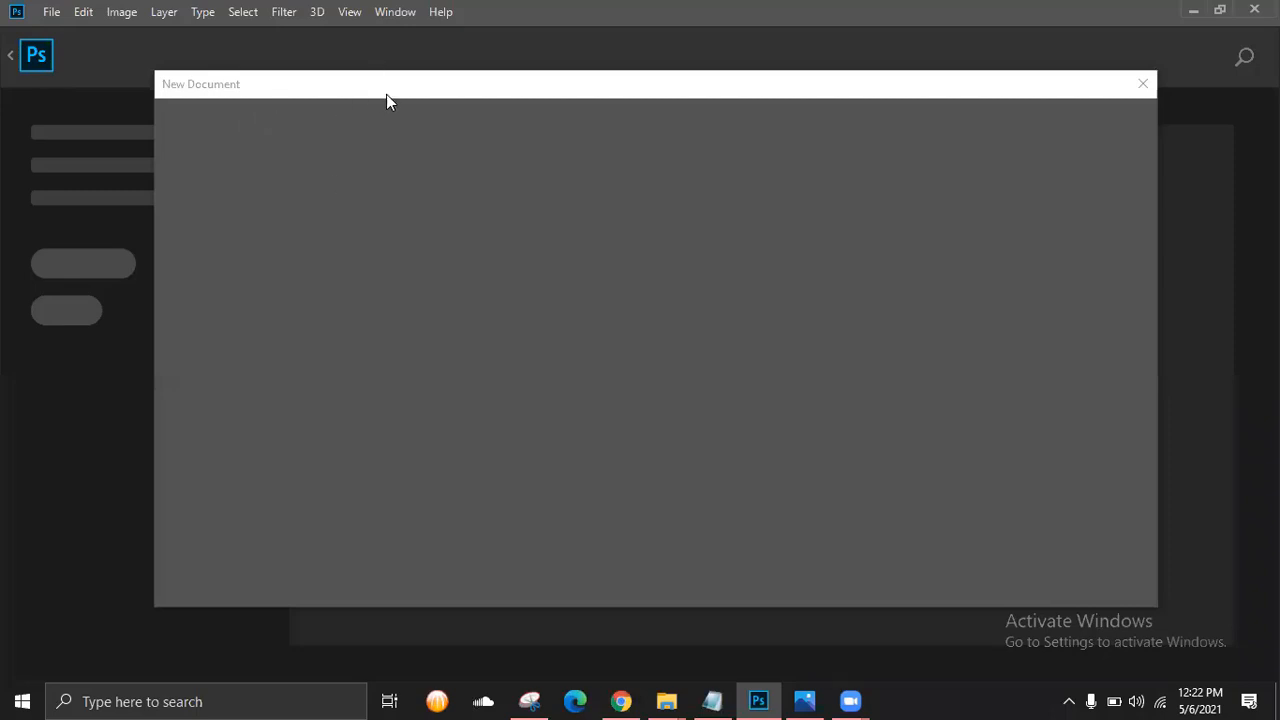
{"action": "left_click_drag", "start_coordinate": [388, 90], "coordinate": [373, 71]}
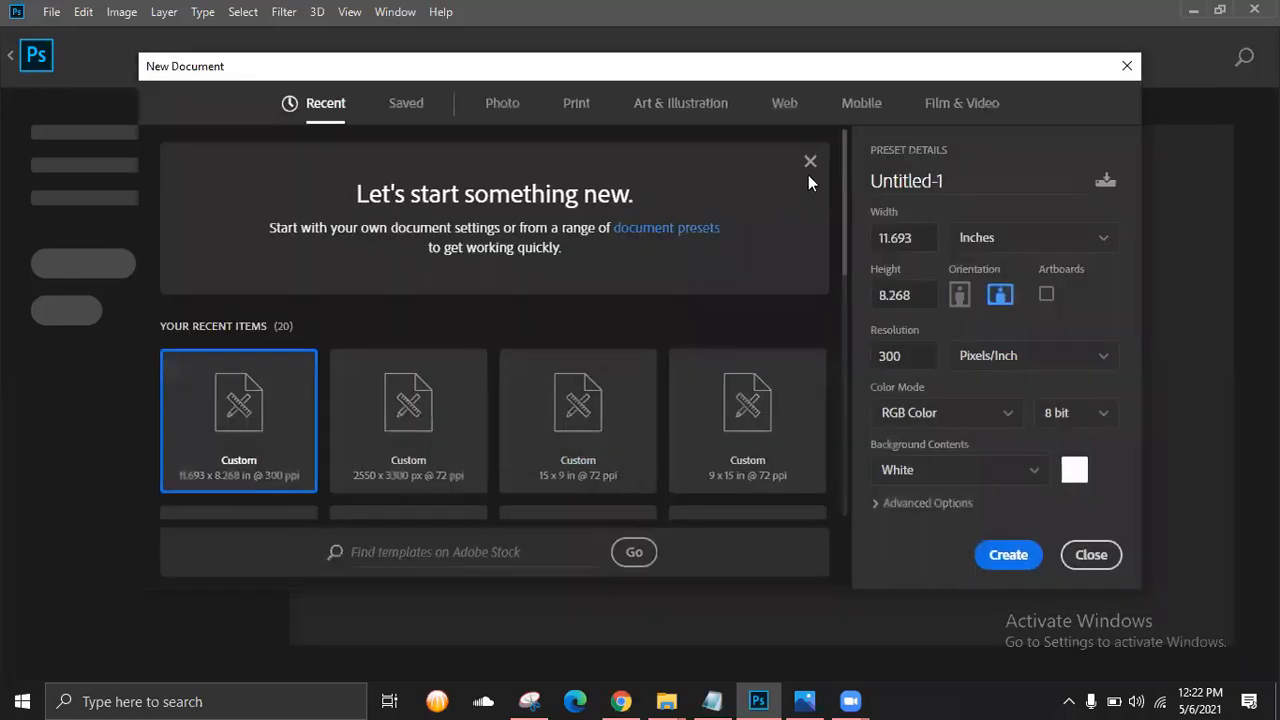
{"action": "left_click", "coordinate": [810, 161]}
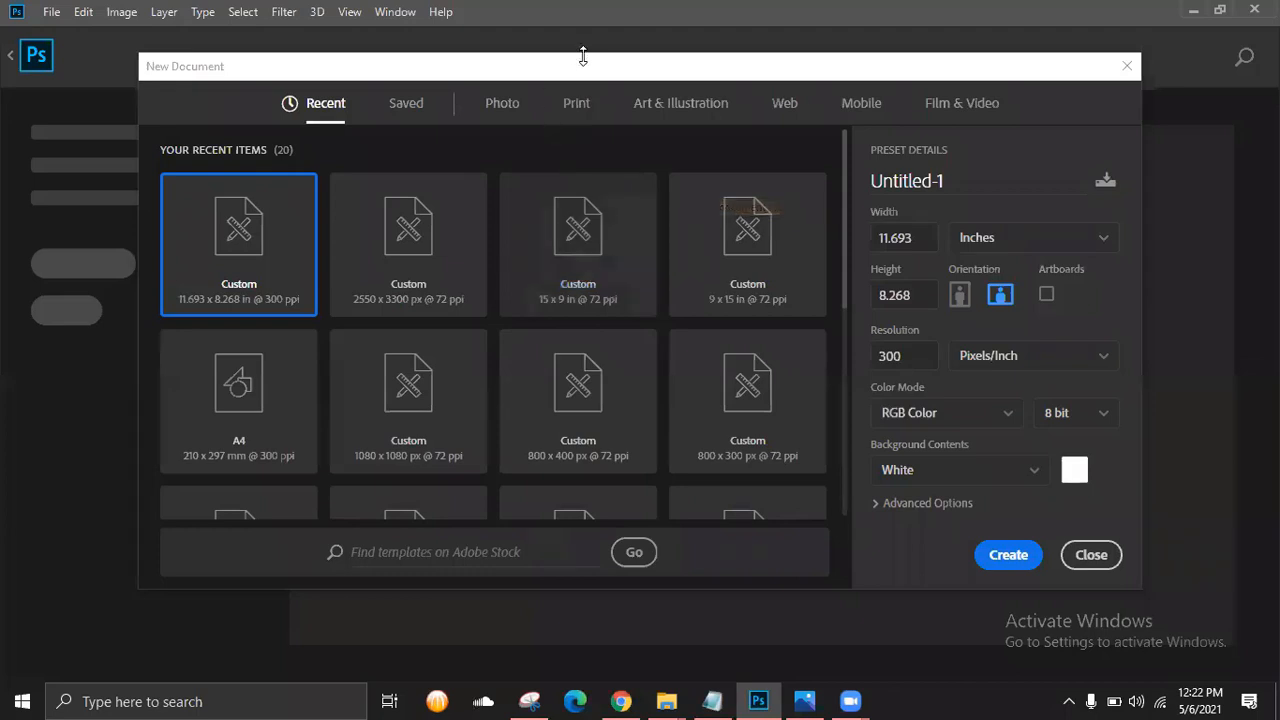
{"action": "left_click_drag", "start_coordinate": [583, 57], "coordinate": [583, 45]}
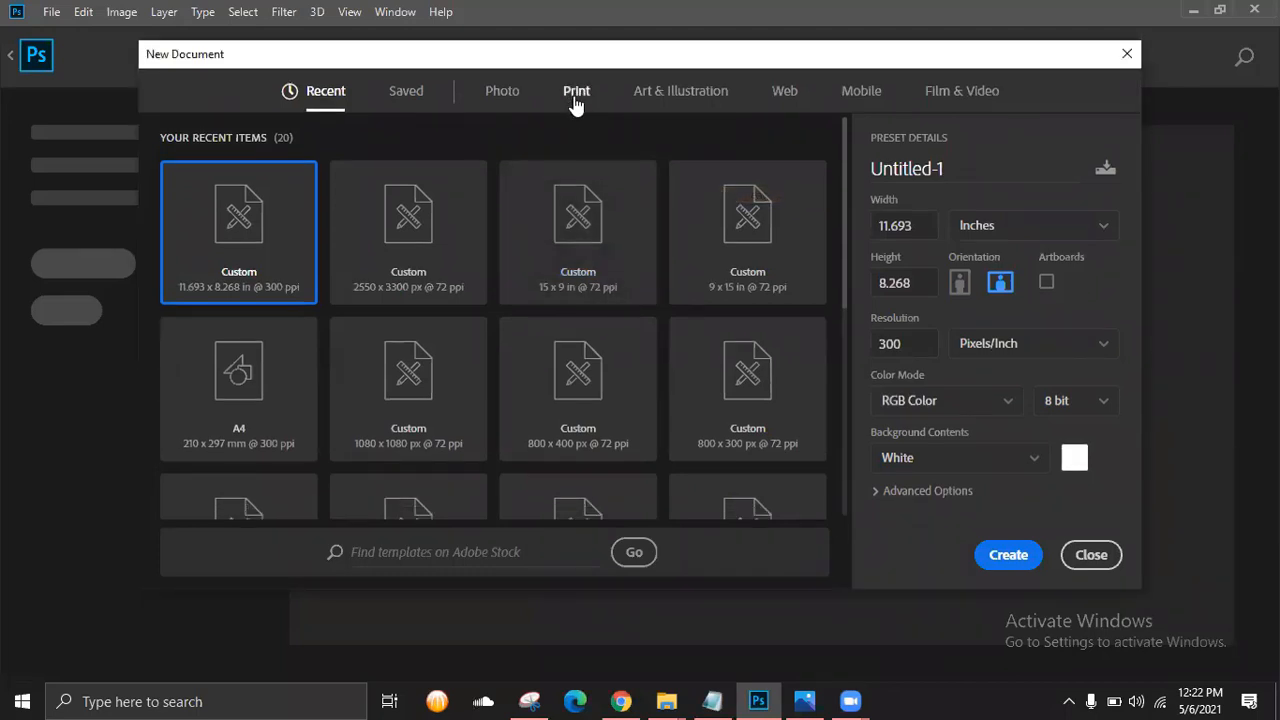
{"action": "left_click", "coordinate": [578, 100]}
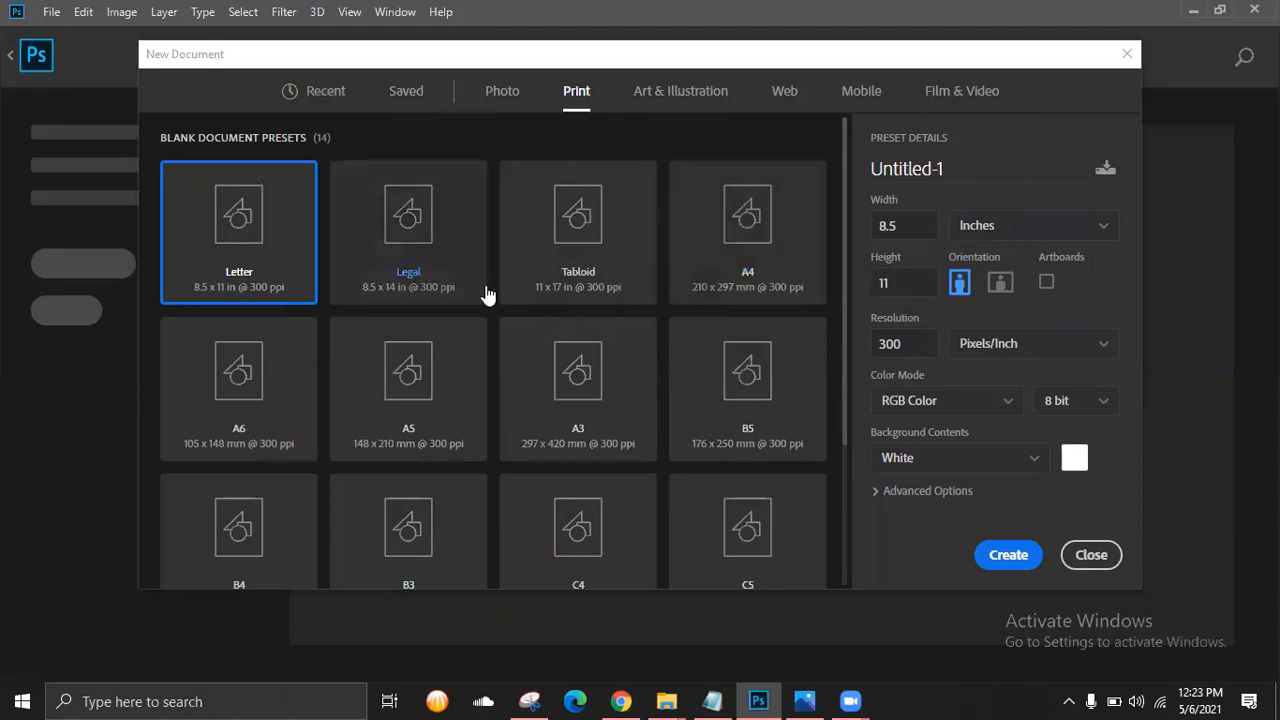
{"action": "left_click", "coordinate": [764, 278]}
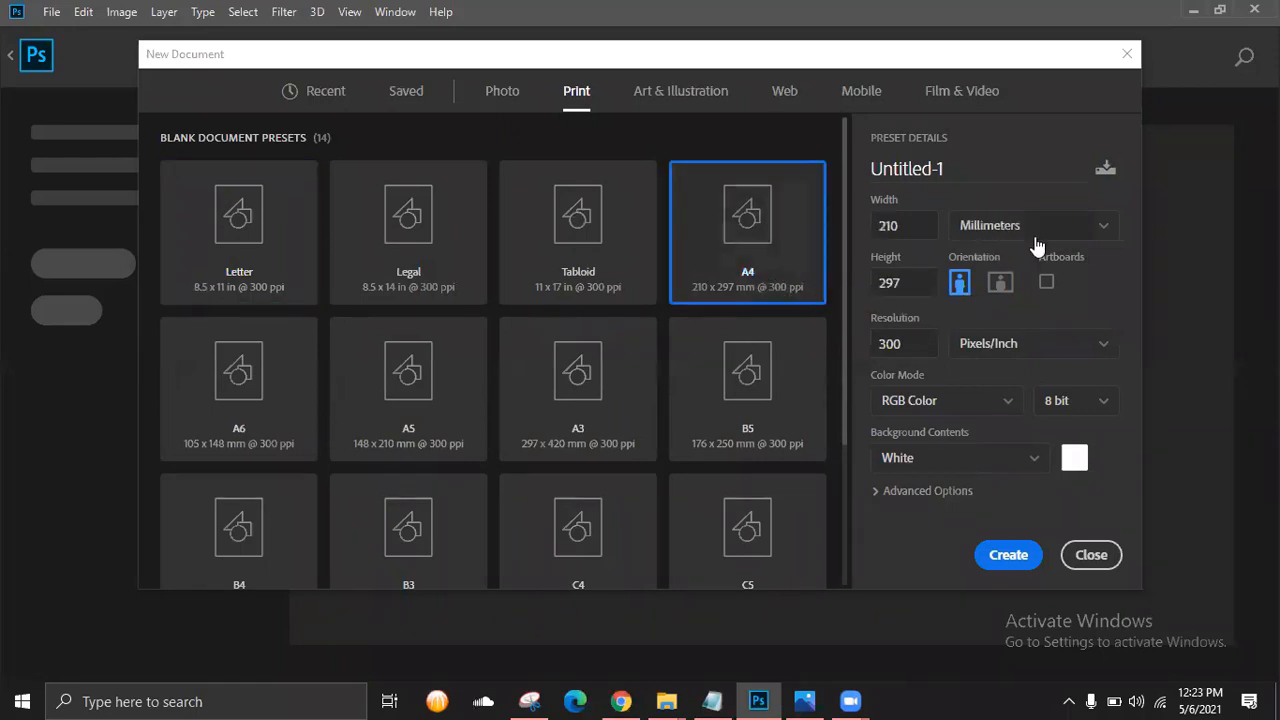
Name the new document "Trifold Brousher Design".
{"action": "left_click_drag", "start_coordinate": [955, 170], "coordinate": [853, 177]}
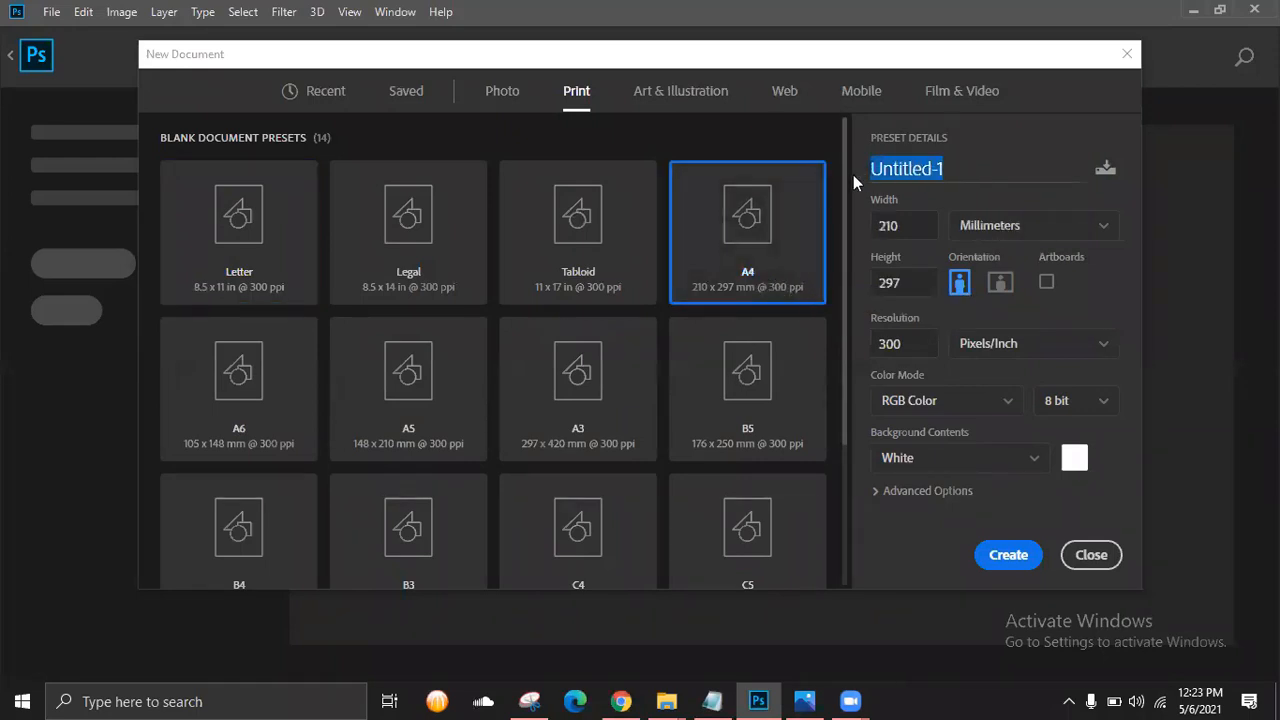
{"action": "type", "text": "T"}
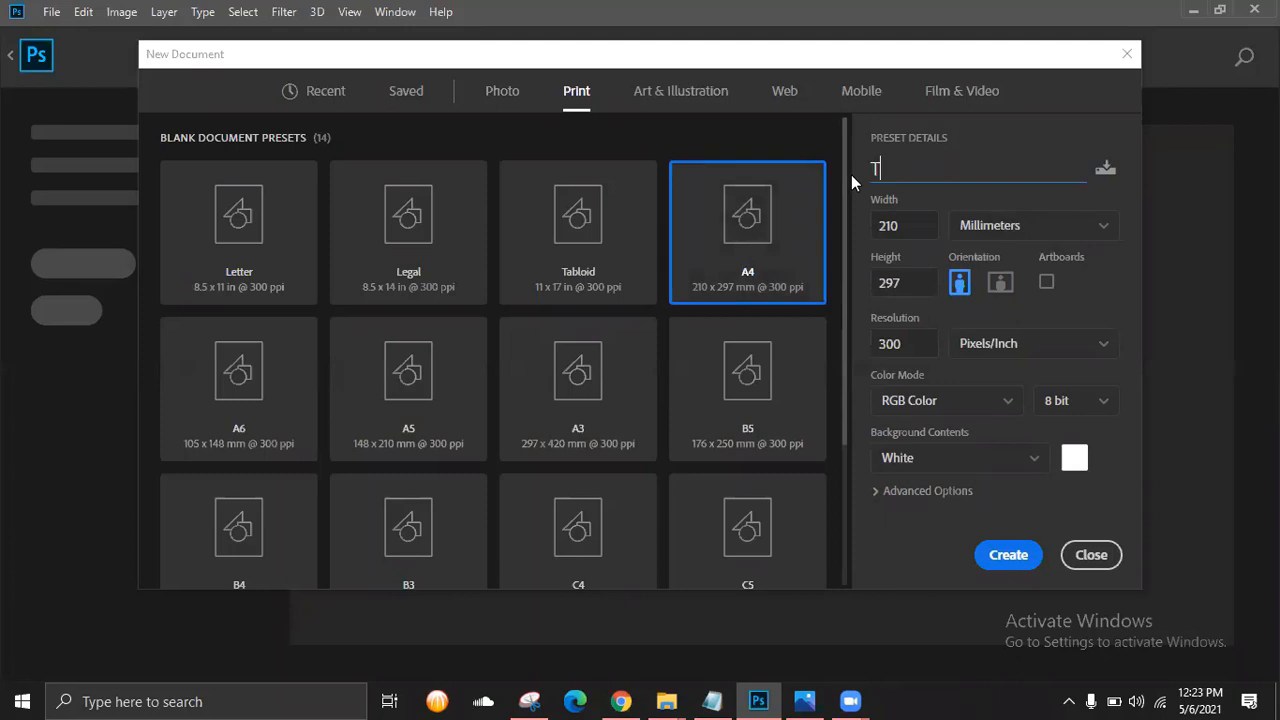
{"action": "type", "text": "rifold Broush"}
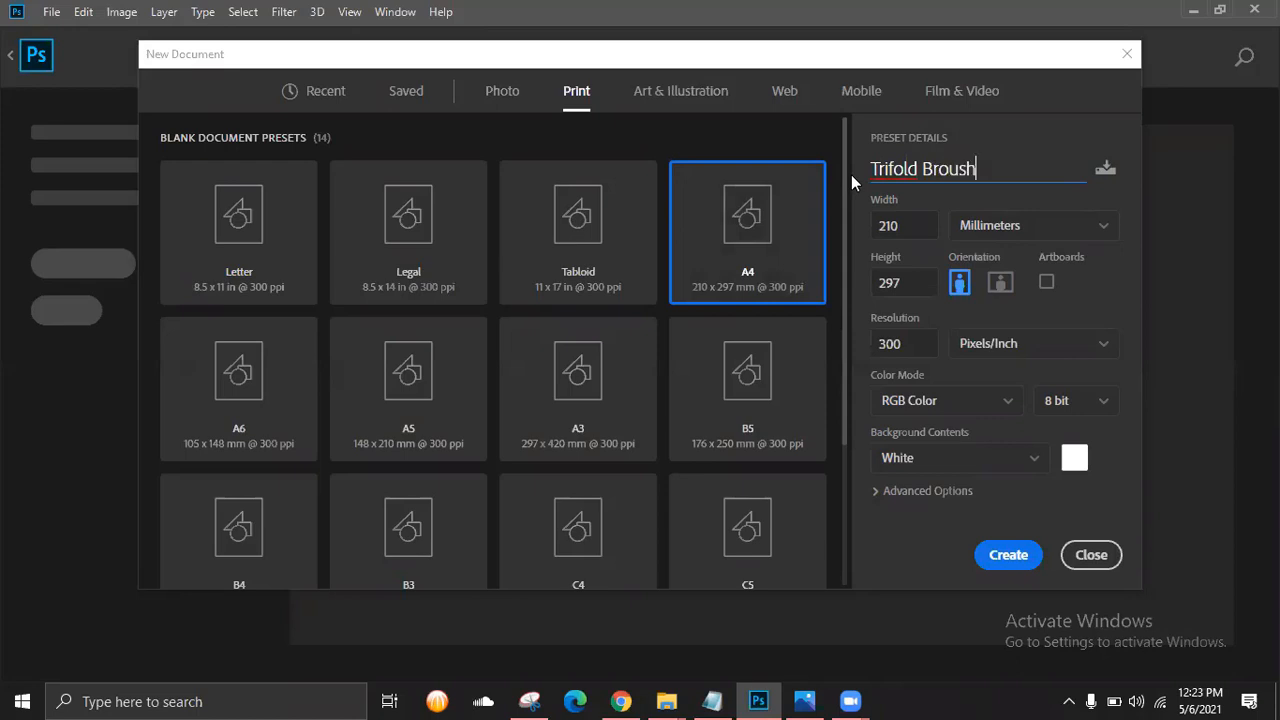
{"action": "type", "text": "er Design"}
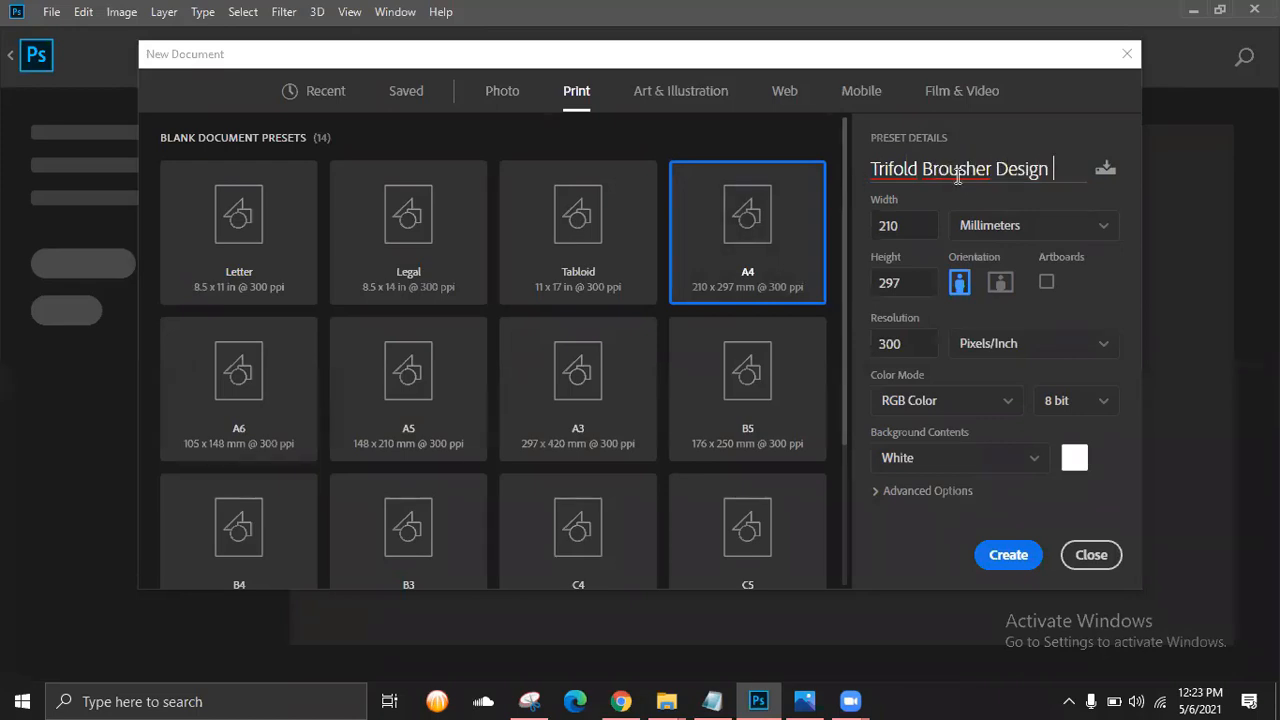
{"action": "left_click_drag", "start_coordinate": [990, 172], "coordinate": [812, 173]}
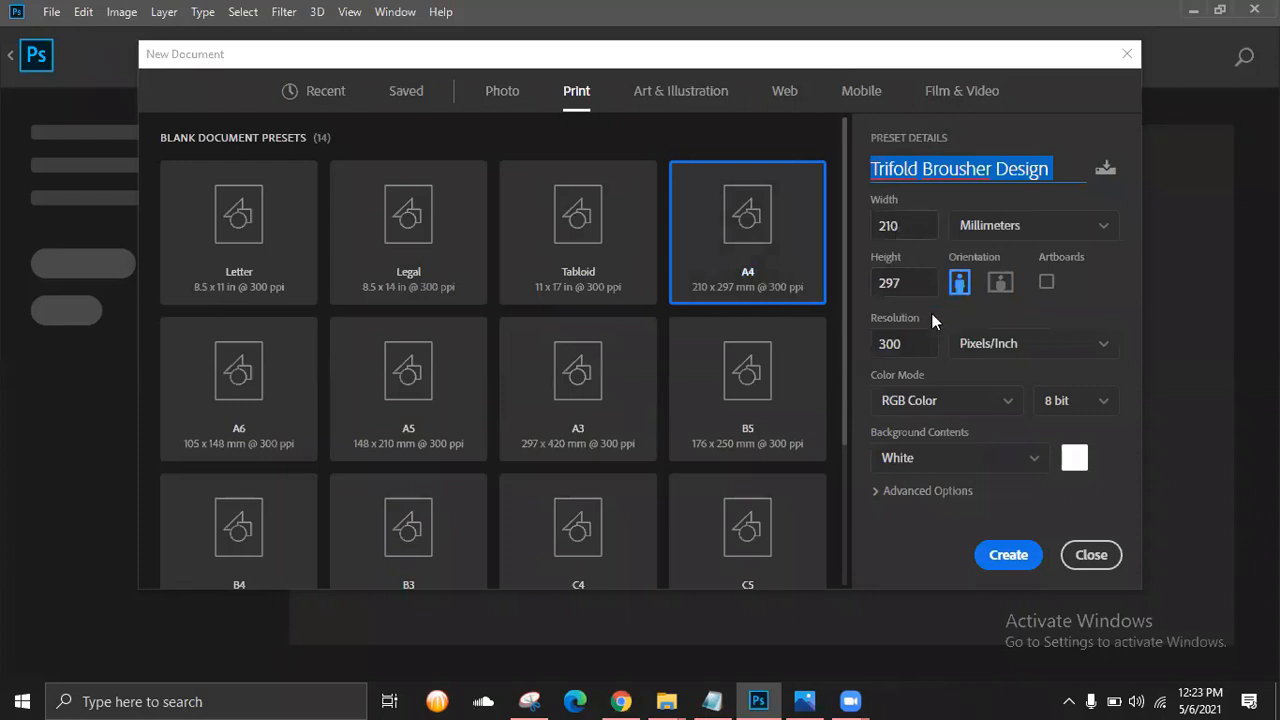
Change the new document's measurement units to inches and check its width and height.
{"action": "left_click", "coordinate": [1061, 238]}
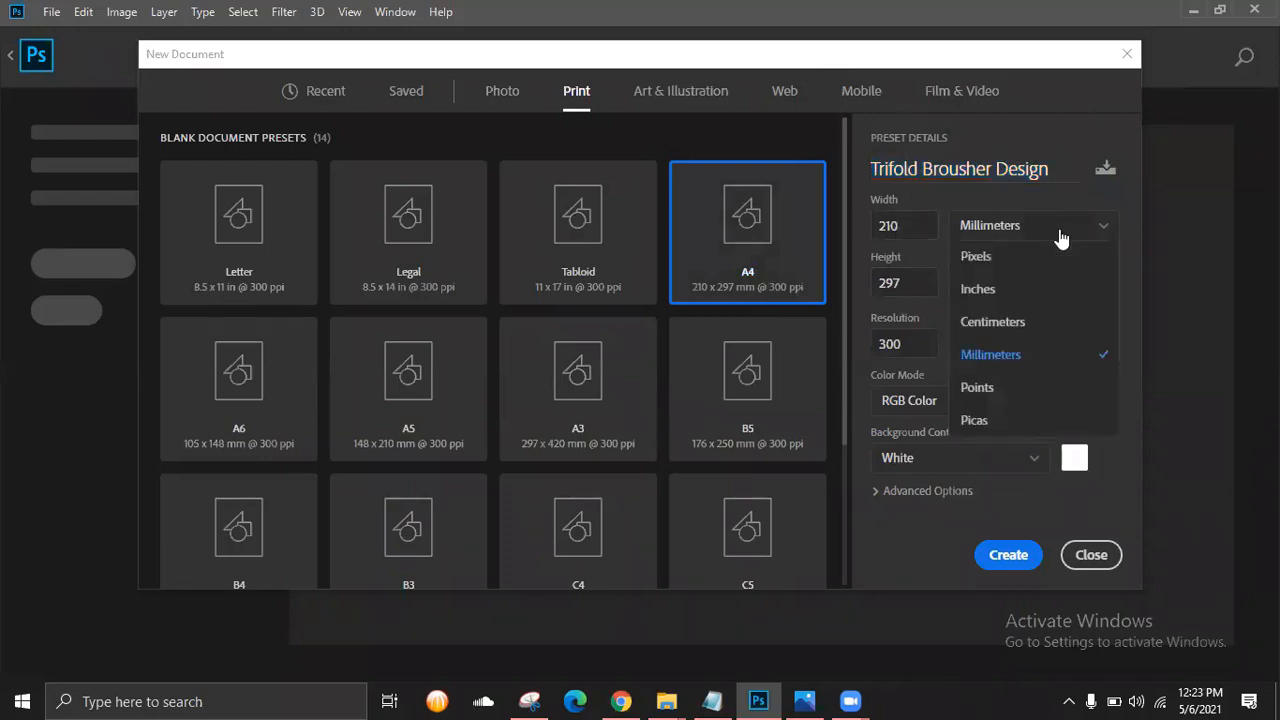
{"action": "left_click", "coordinate": [1003, 289]}
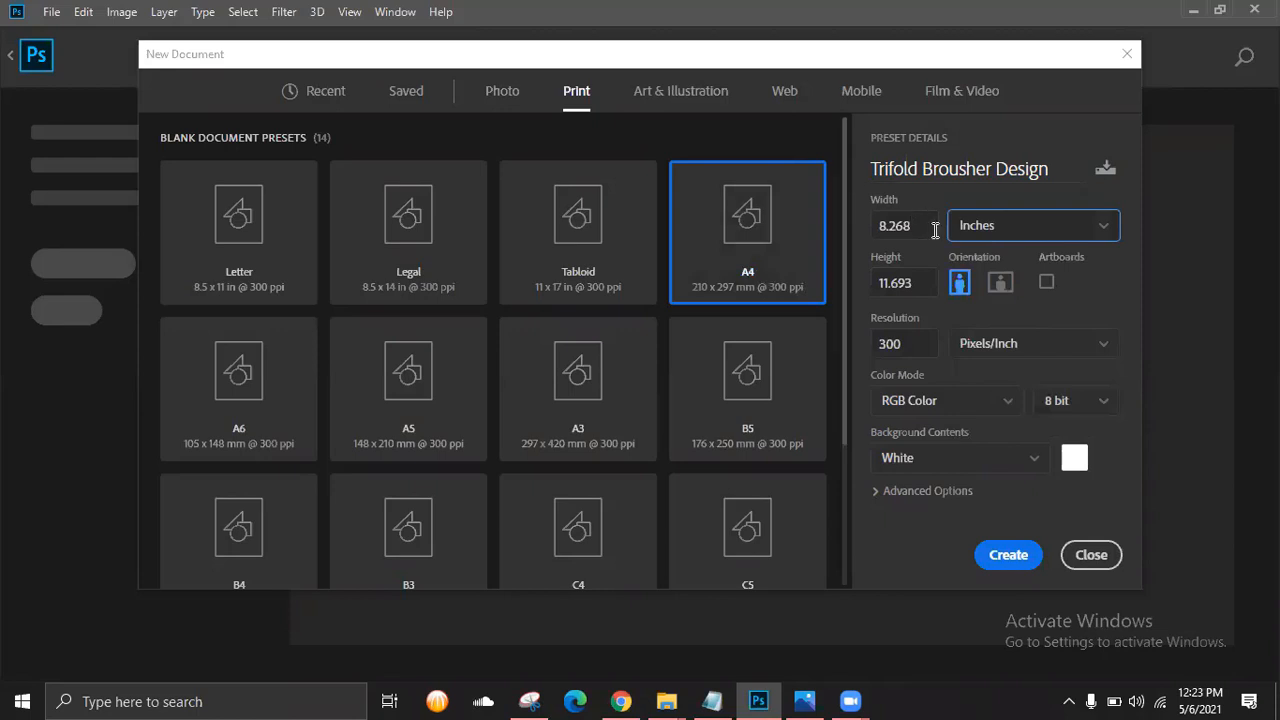
{"action": "left_click_drag", "start_coordinate": [925, 226], "coordinate": [864, 229]}
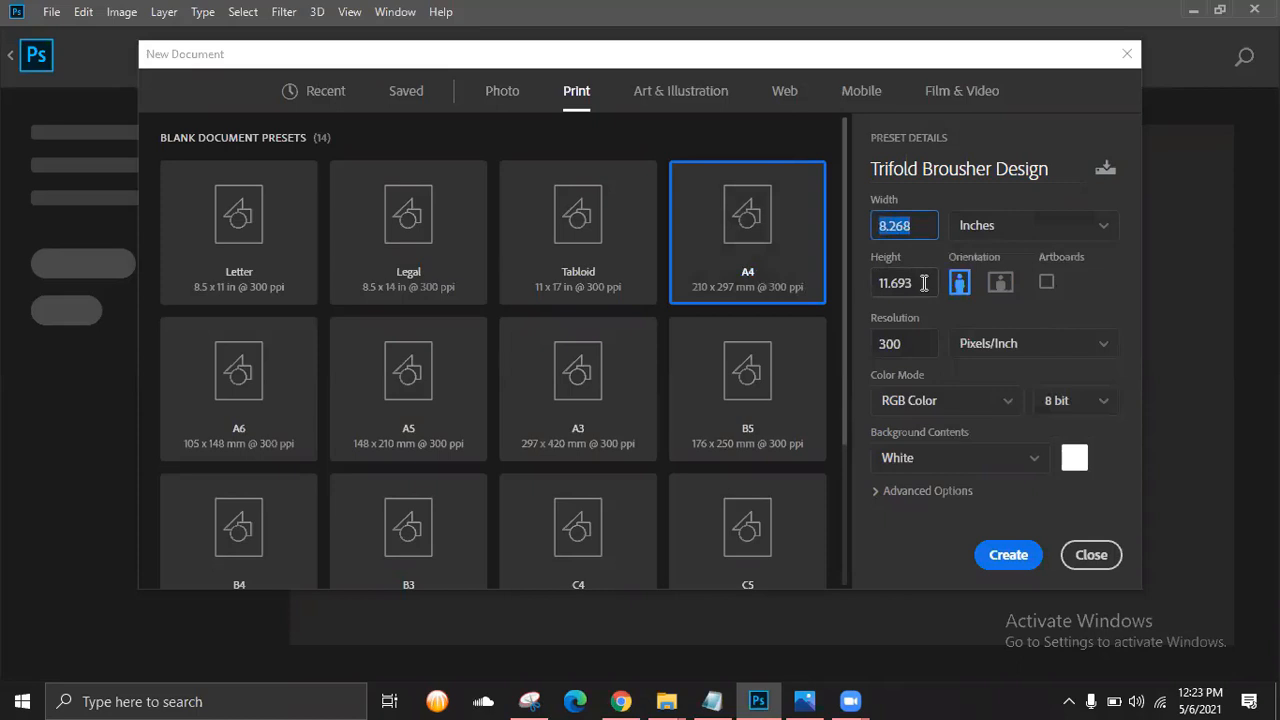
{"action": "left_click_drag", "start_coordinate": [924, 284], "coordinate": [864, 279]}
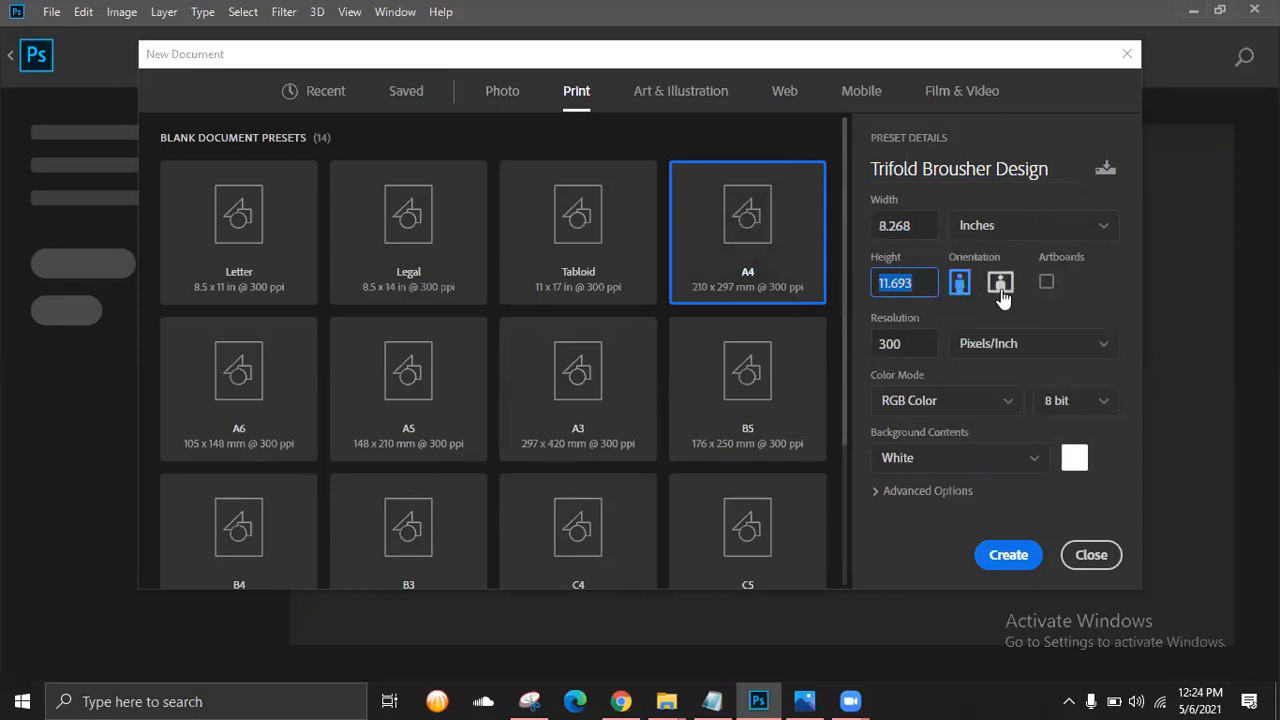
Check the sample brochure's layout in Photos and set the new document's orientation to landscape.
{"action": "left_click", "coordinate": [805, 700]}
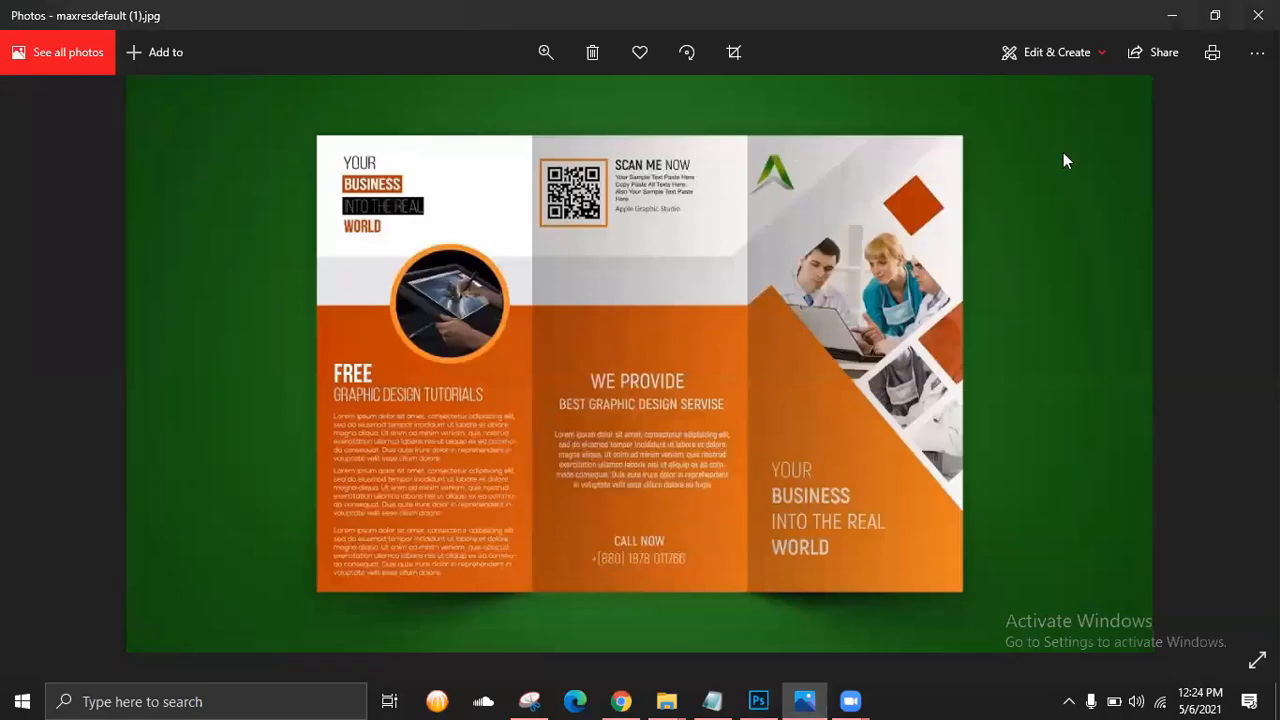
{"action": "left_click", "coordinate": [1170, 22]}
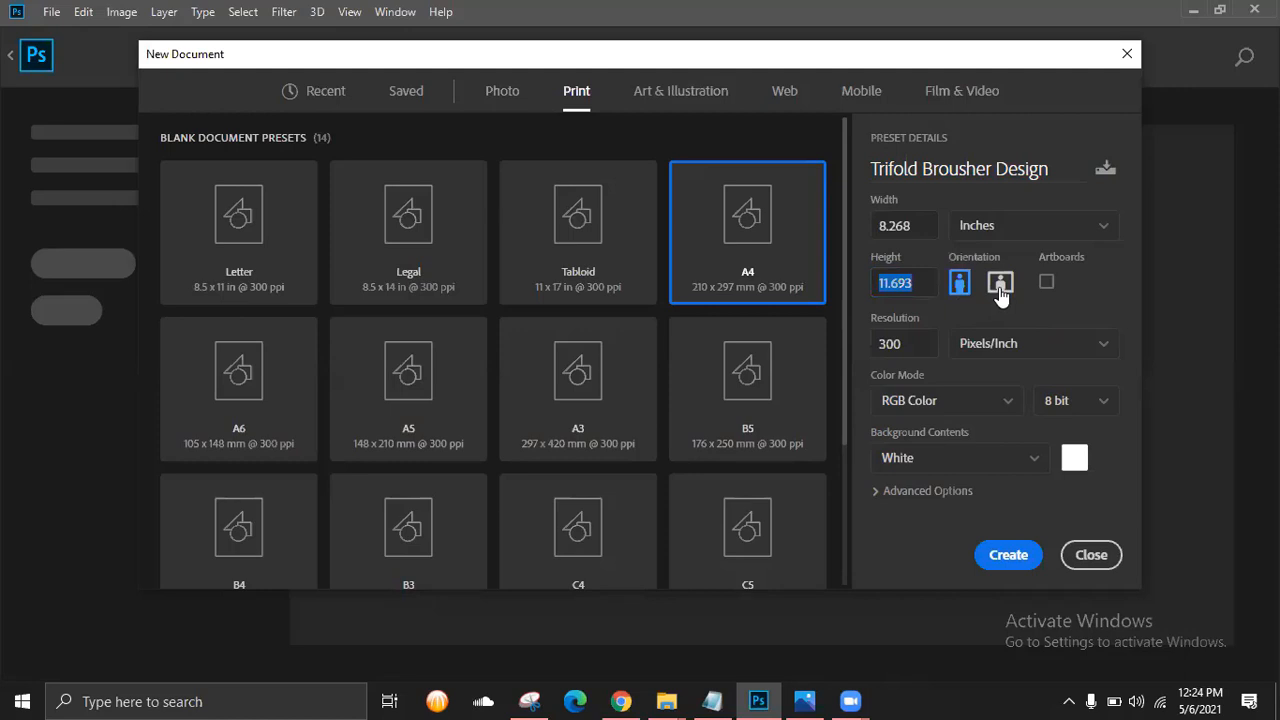
{"action": "left_click", "coordinate": [1000, 289]}
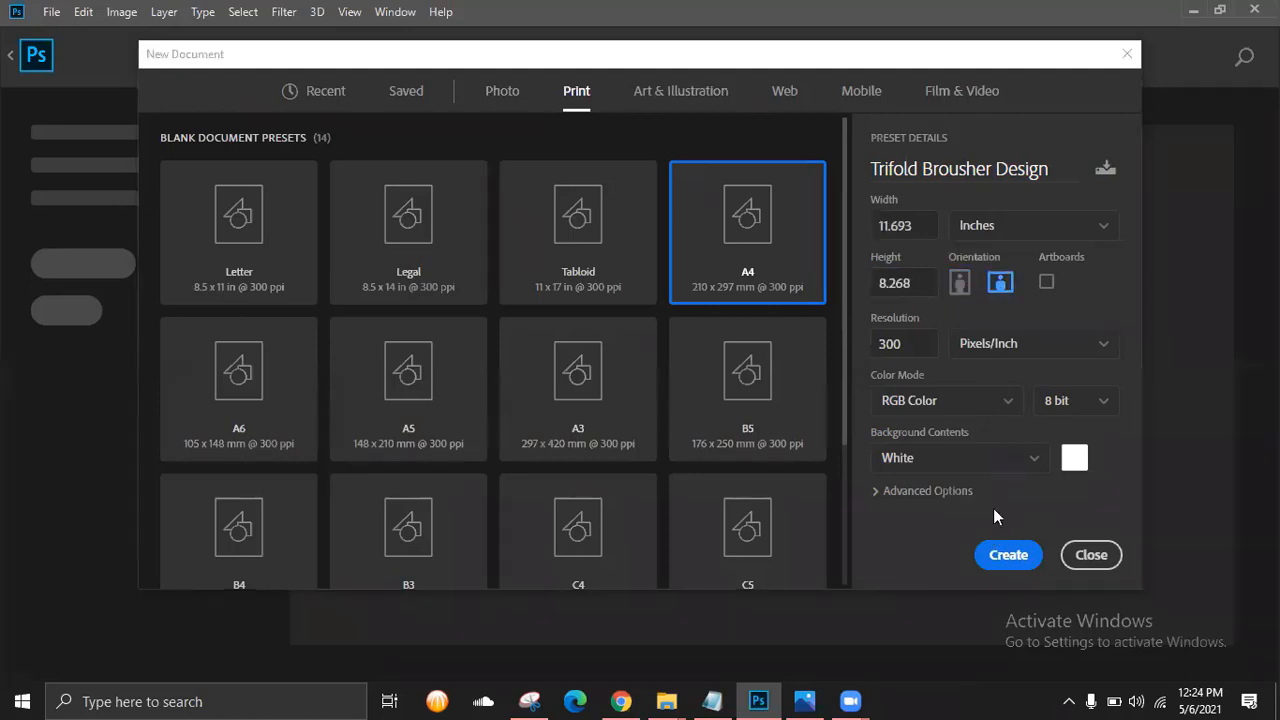
Set the color mode to CMYK Color and create the document at 300 pixels/inch.
{"action": "left_click", "coordinate": [993, 408]}
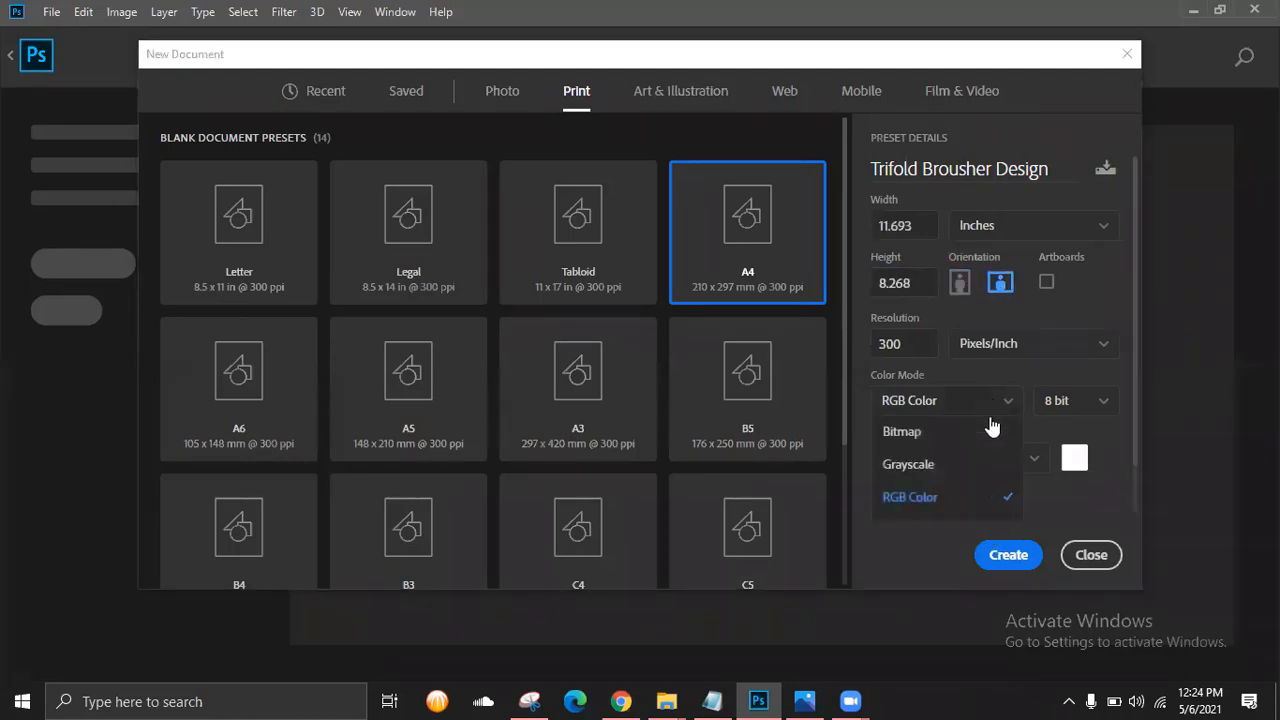
{"action": "scroll", "coordinate": [983, 482], "scroll_direction": "down", "scroll_amount": 1}
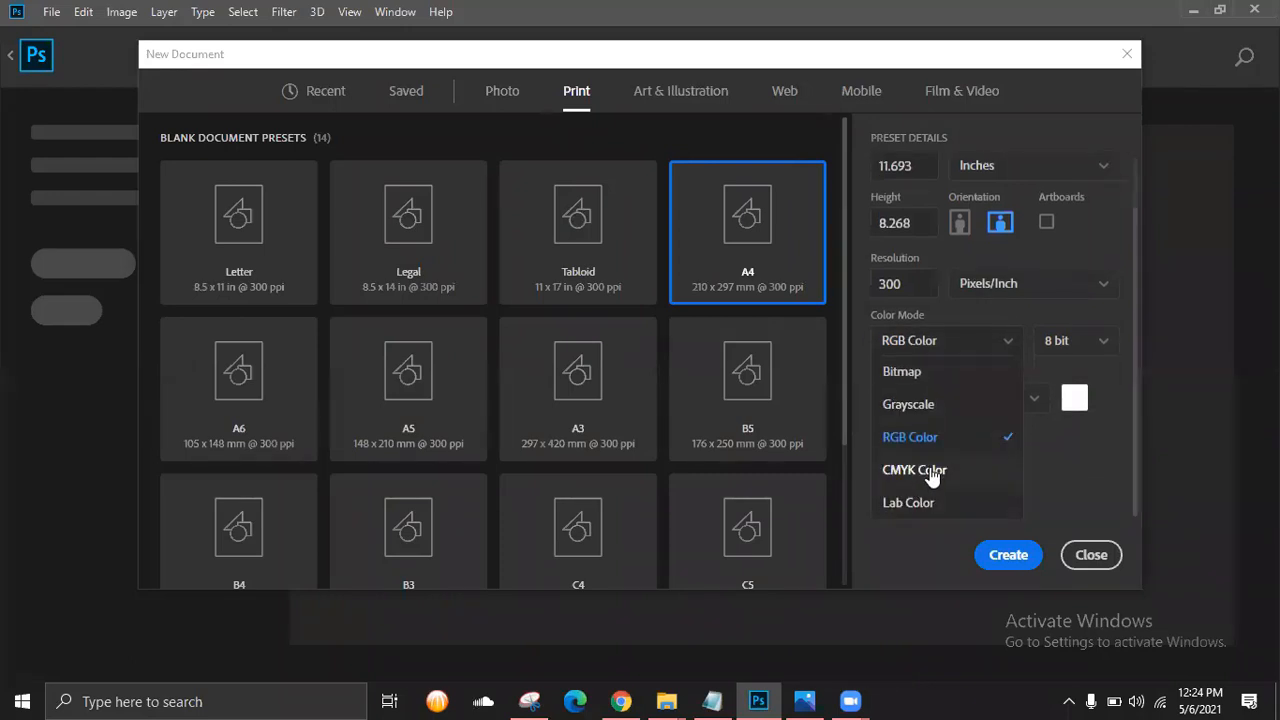
{"action": "left_click", "coordinate": [983, 470]}
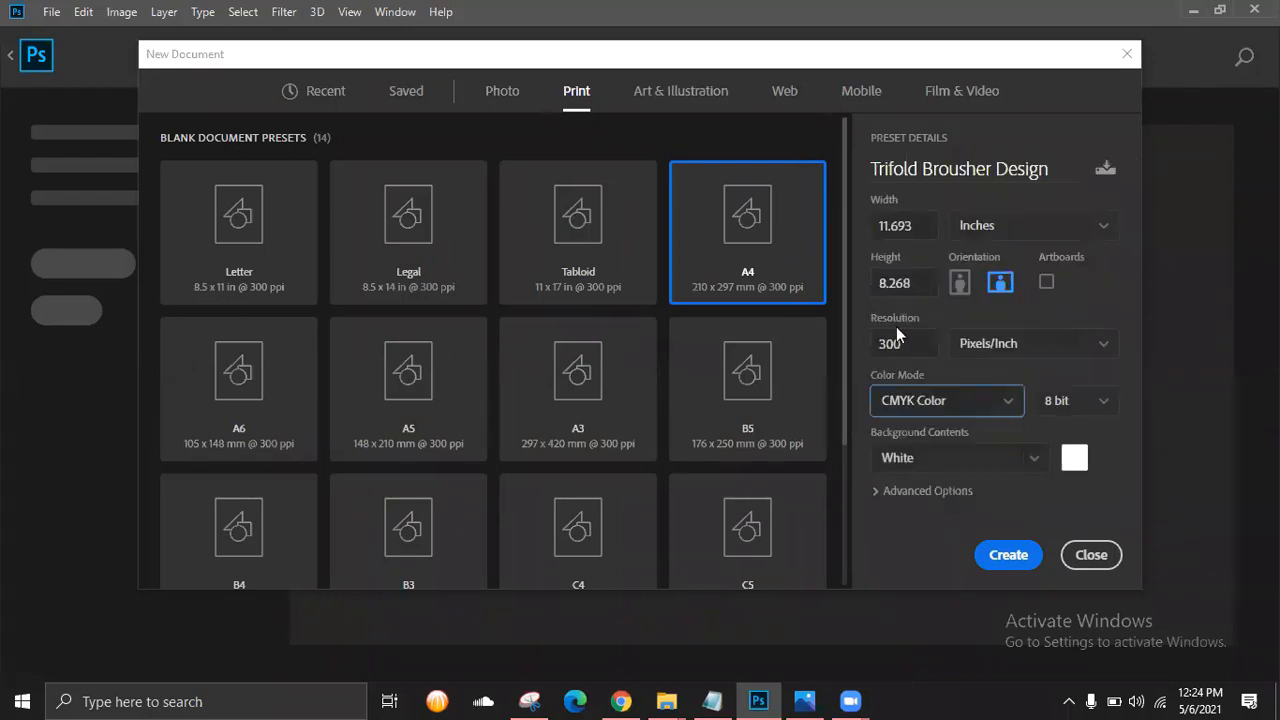
{"action": "left_click_drag", "start_coordinate": [909, 345], "coordinate": [827, 347]}
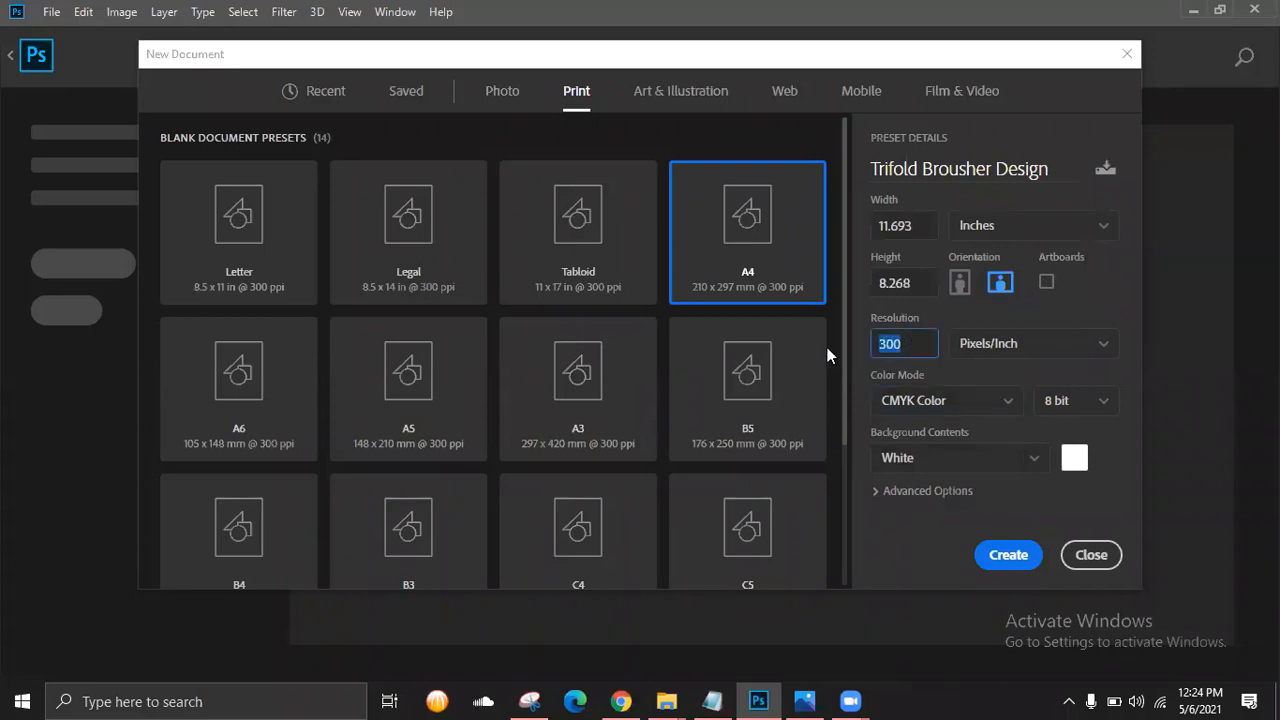
{"action": "left_click", "coordinate": [1008, 556]}
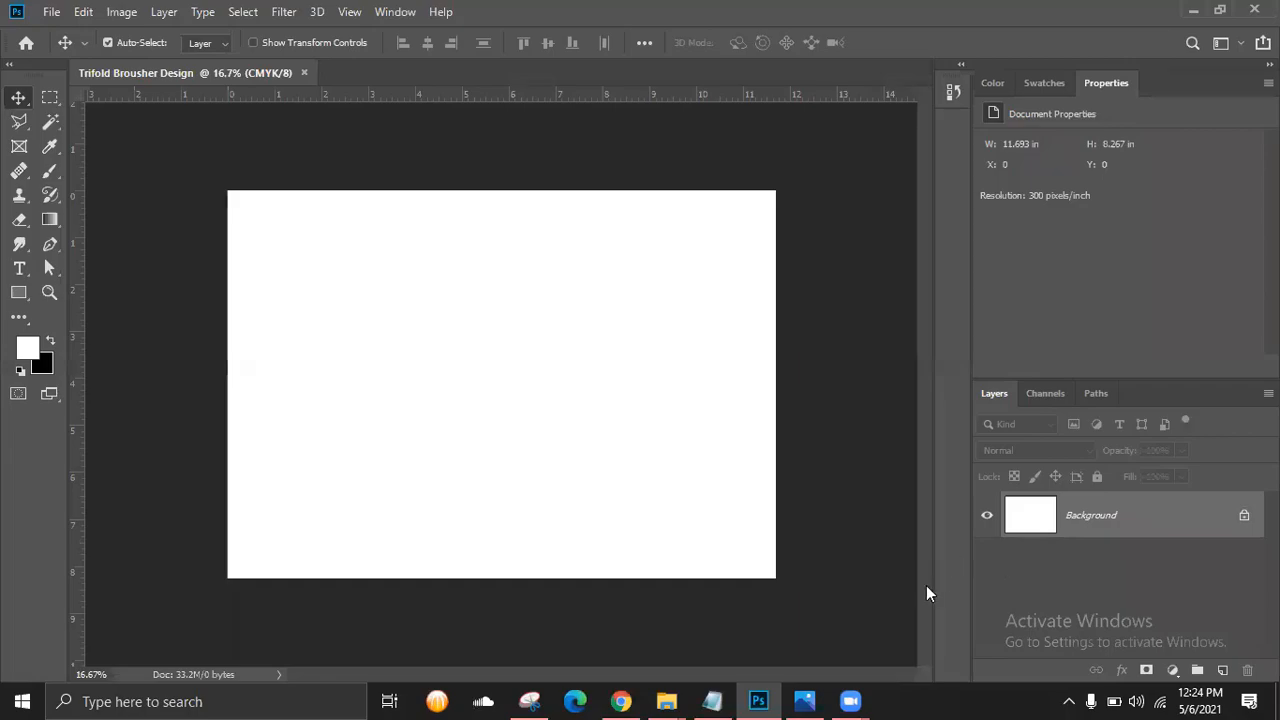
Examine the guideline setup in the brochure tutorial in Chrome and the three-panel sample in Photos, then return to Photoshop.
{"action": "left_click", "coordinate": [621, 701]}
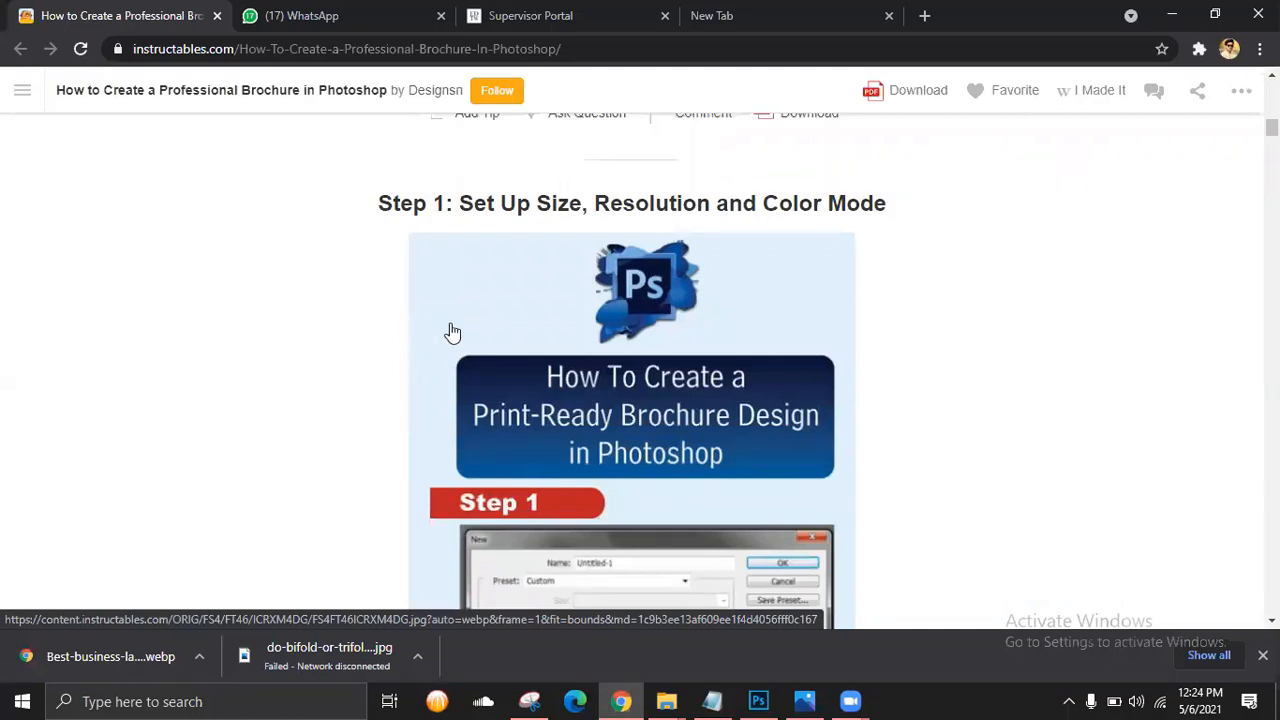
{"action": "scroll", "coordinate": [452, 332], "scroll_direction": "down", "scroll_amount": 10}
{"action": "scroll", "coordinate": [452, 332], "scroll_direction": "up", "scroll_amount": 1}
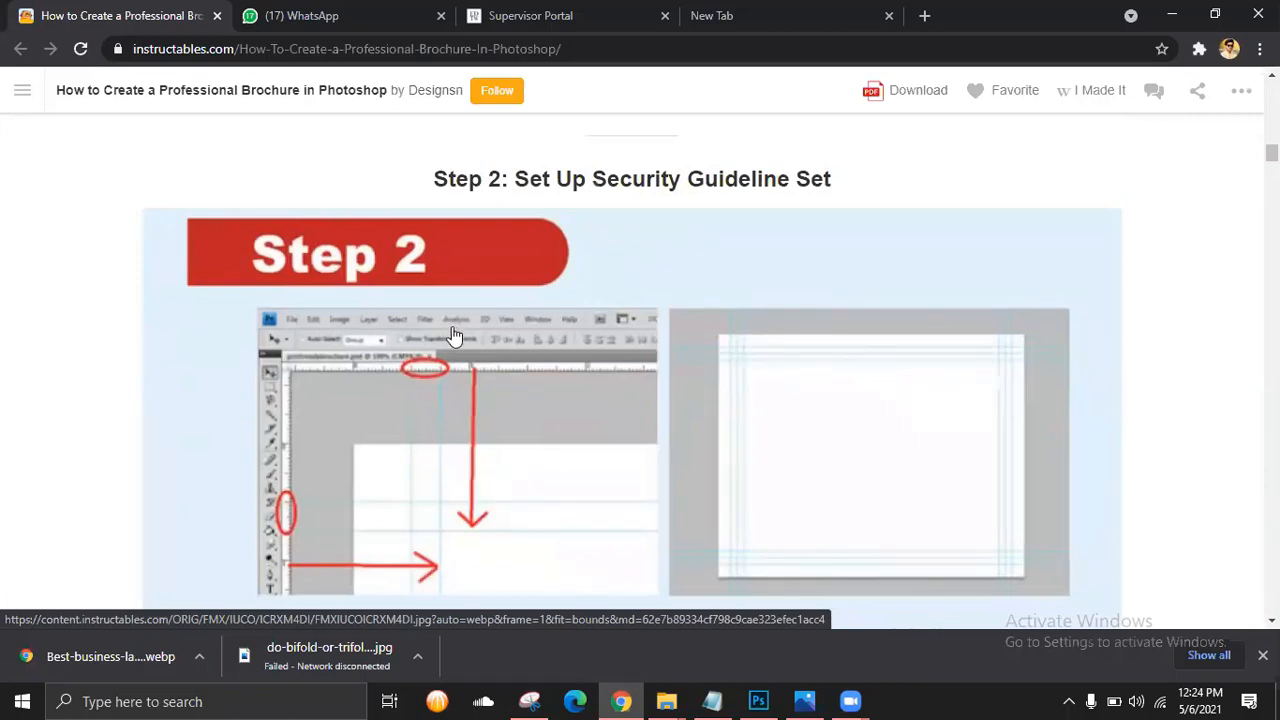
{"action": "left_click", "coordinate": [806, 700]}
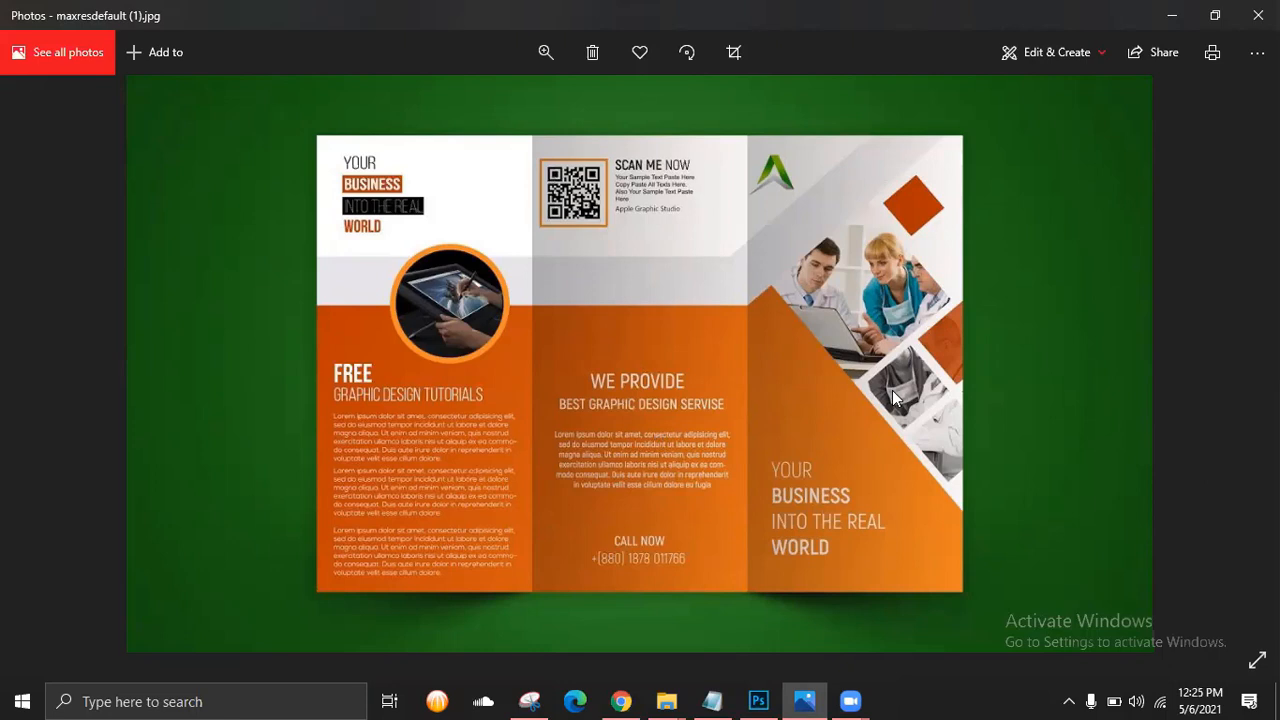
{"action": "left_click", "coordinate": [758, 701]}
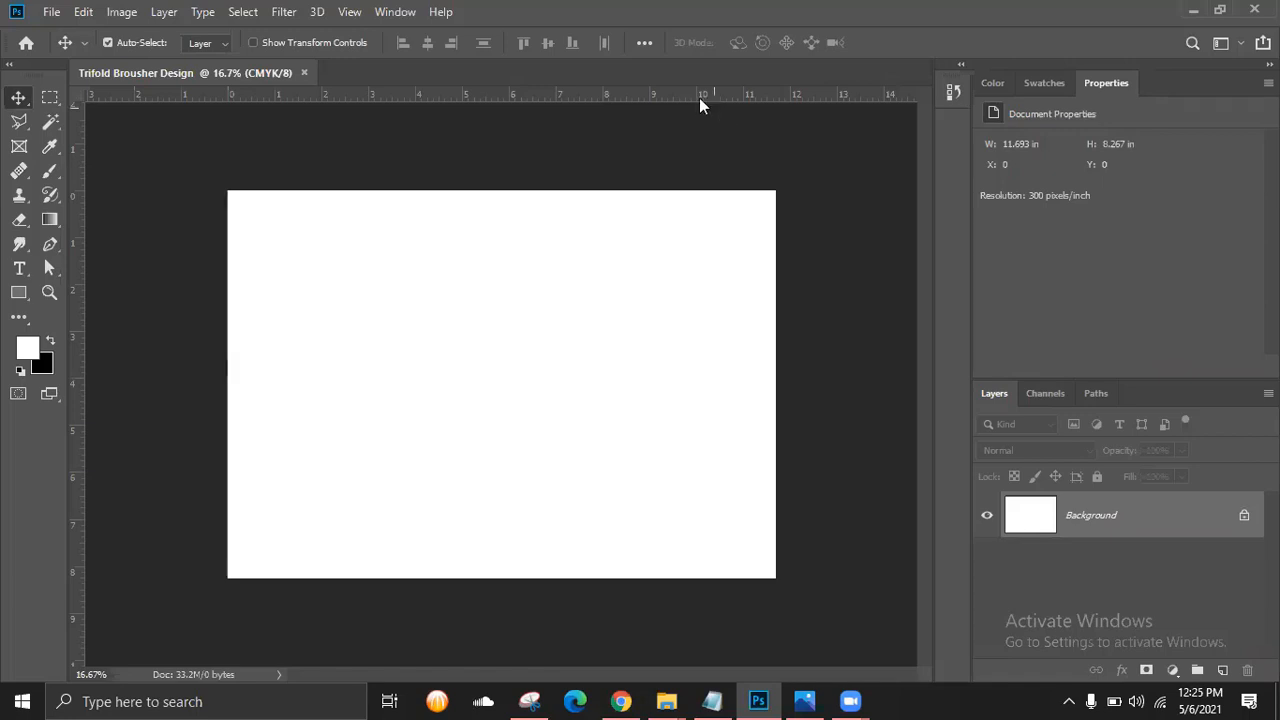
{"action": "left_click", "coordinate": [352, 14]}
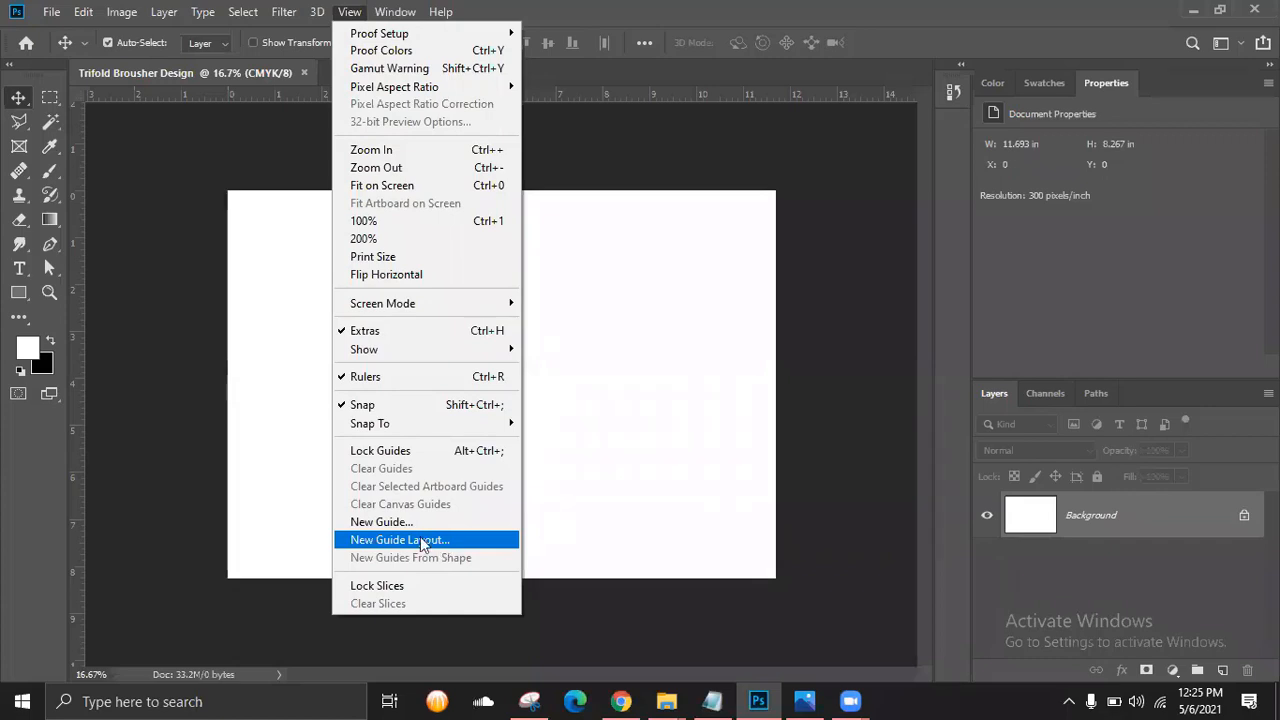
{"action": "left_click", "coordinate": [615, 483]}
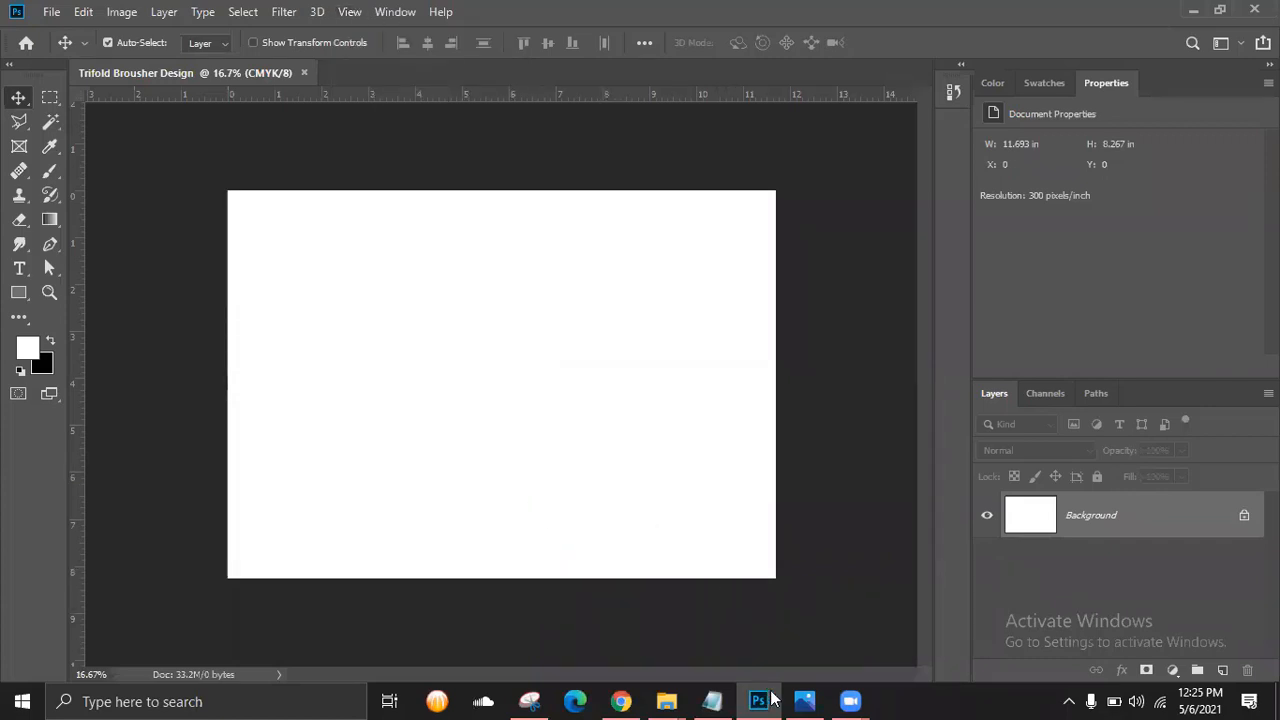
Switch to the trifold brochure notes in Notepad and review the first two points on document creation and image size.
{"action": "left_click", "coordinate": [712, 700]}
{"action": "left_click_drag", "start_coordinate": [765, 172], "coordinate": [52, 165]}
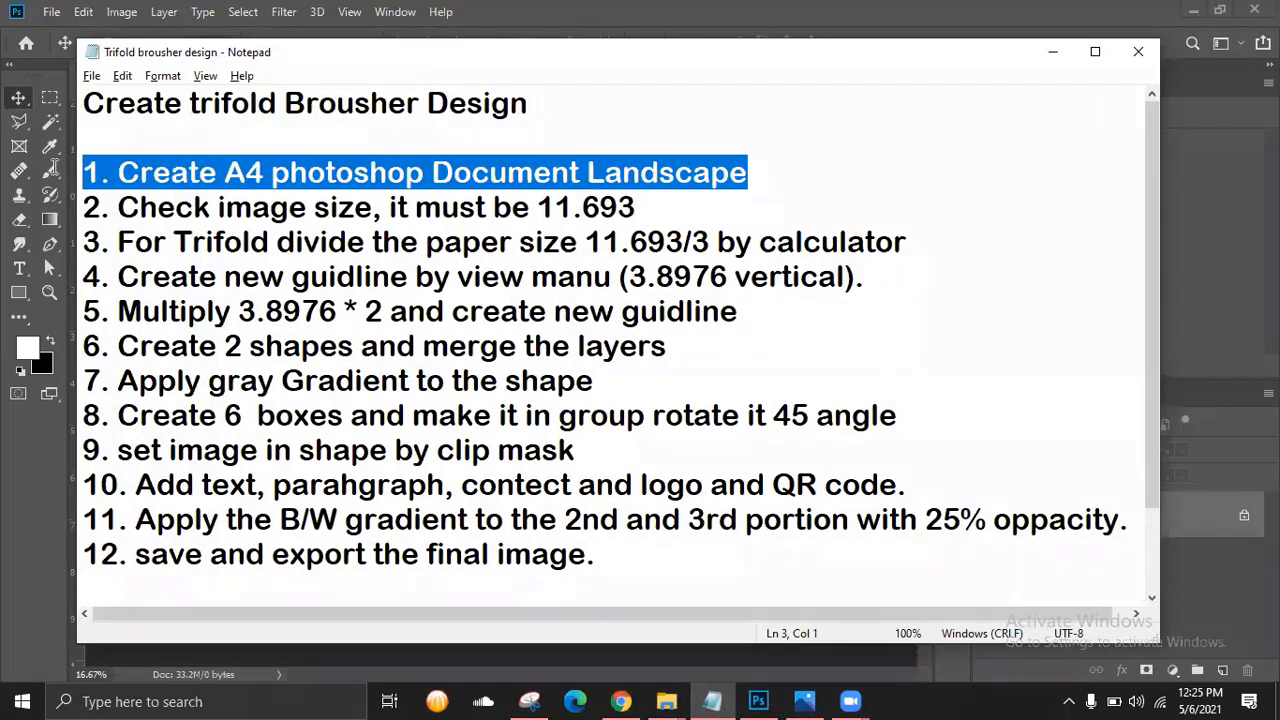
{"action": "left_click_drag", "start_coordinate": [536, 103], "coordinate": [195, 108]}
{"action": "left_click_drag", "start_coordinate": [83, 207], "coordinate": [652, 203]}
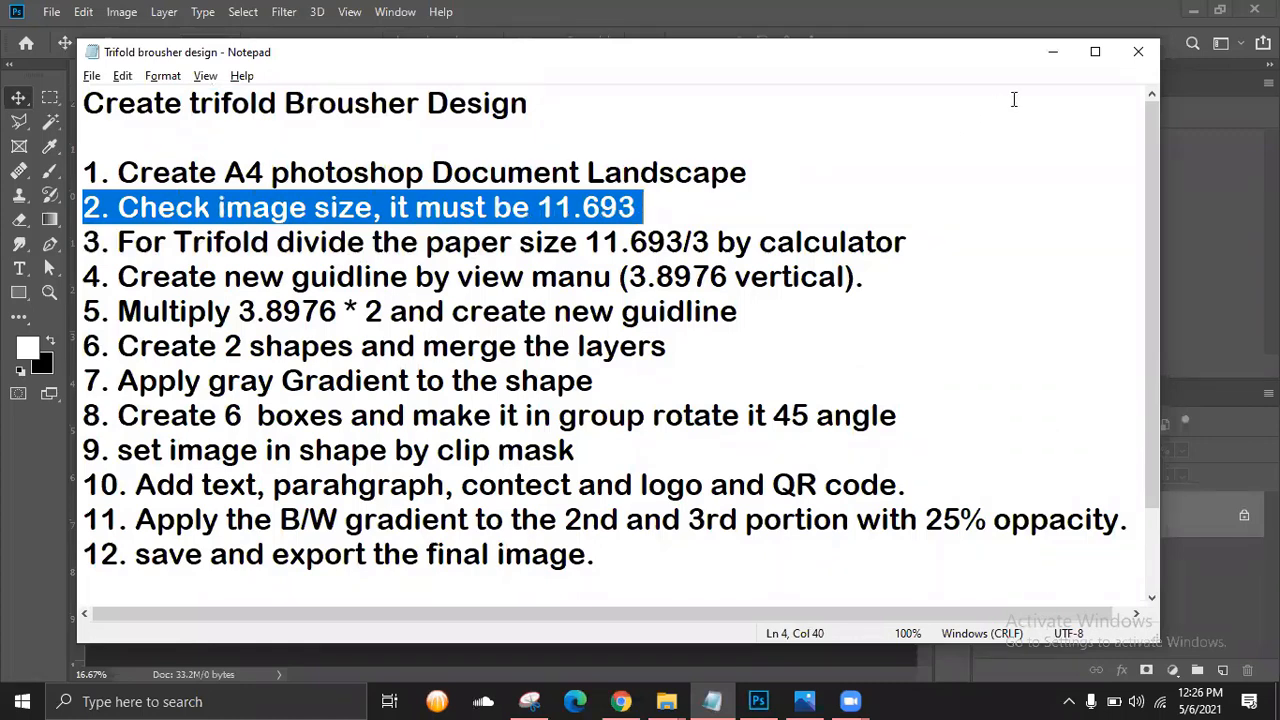
{"action": "double_click", "coordinate": [332, 175]}
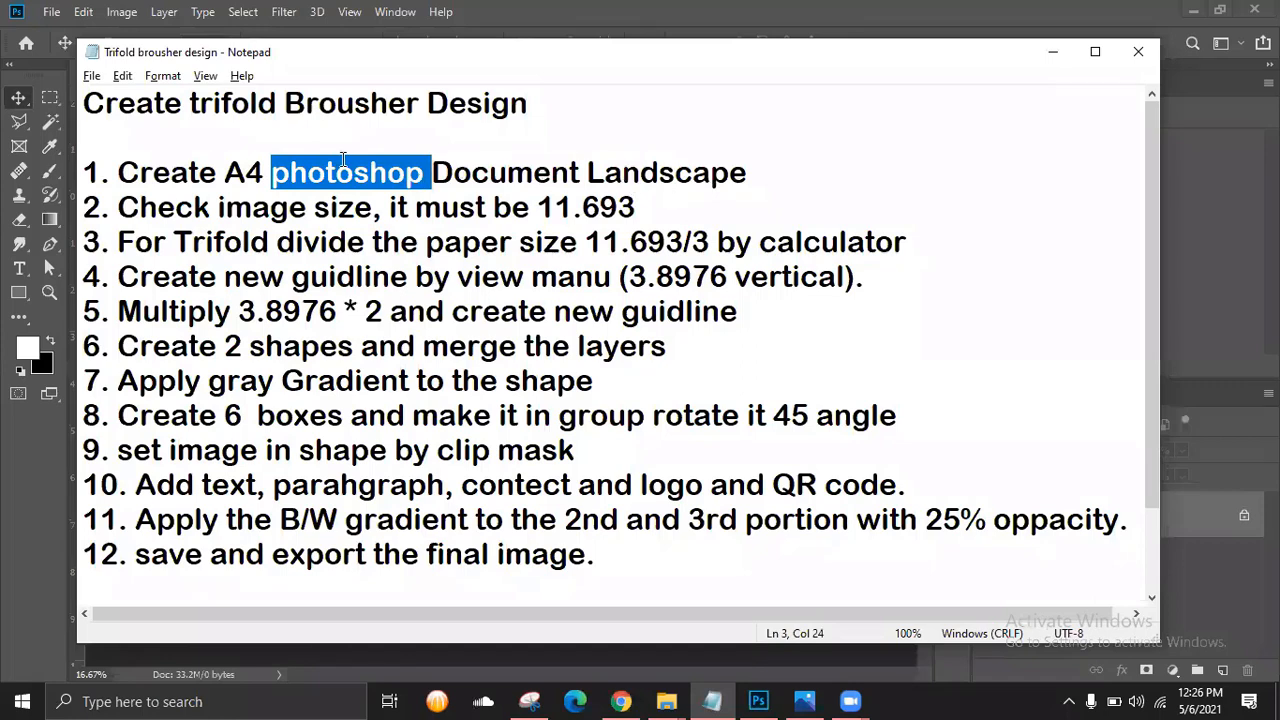
{"action": "left_click_drag", "start_coordinate": [659, 213], "coordinate": [91, 199]}
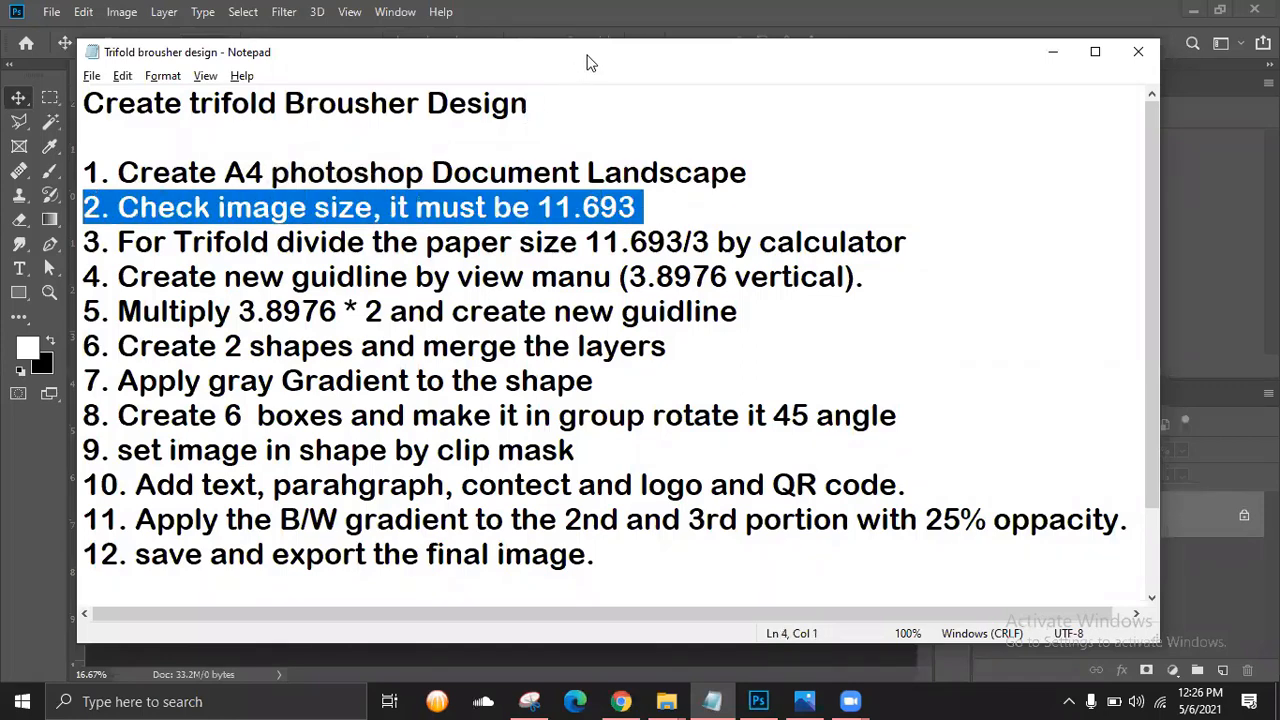
{"action": "left_click_drag", "start_coordinate": [600, 63], "coordinate": [671, 67]}
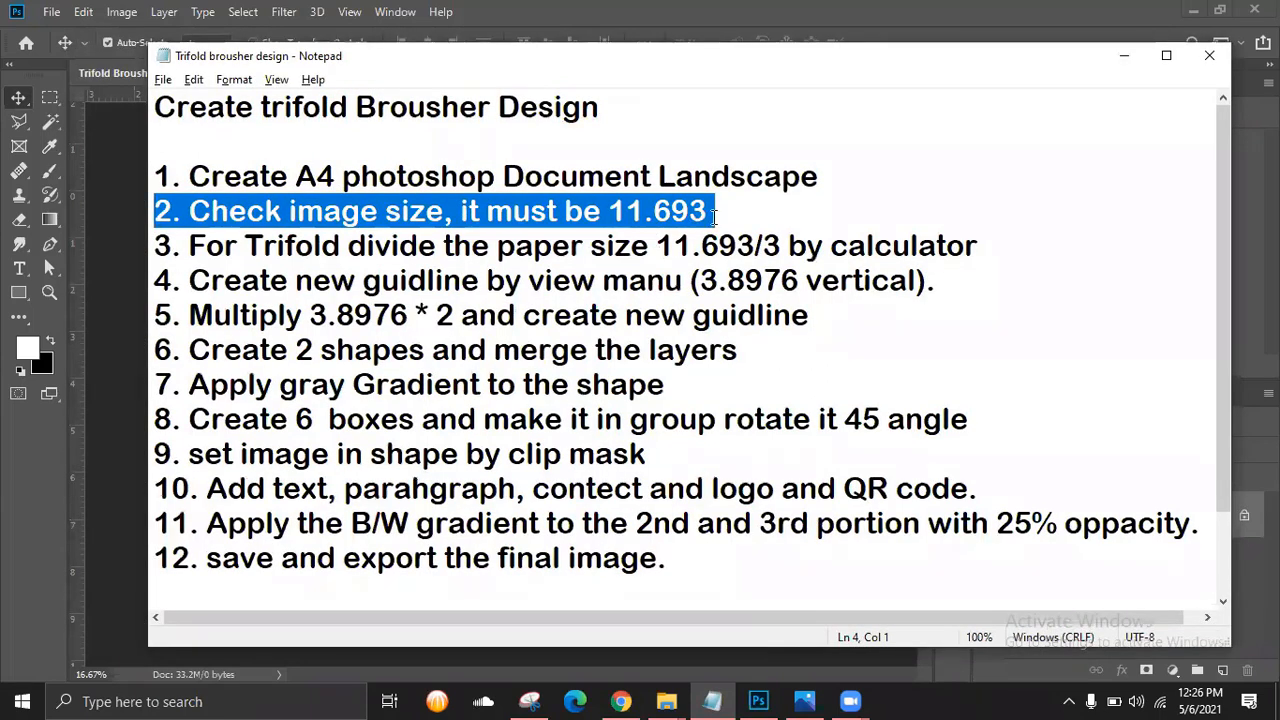
Return to Photoshop and view the document's image size with the width and height in inches.
{"action": "left_click", "coordinate": [1124, 56]}
{"action": "left_click", "coordinate": [124, 12]}
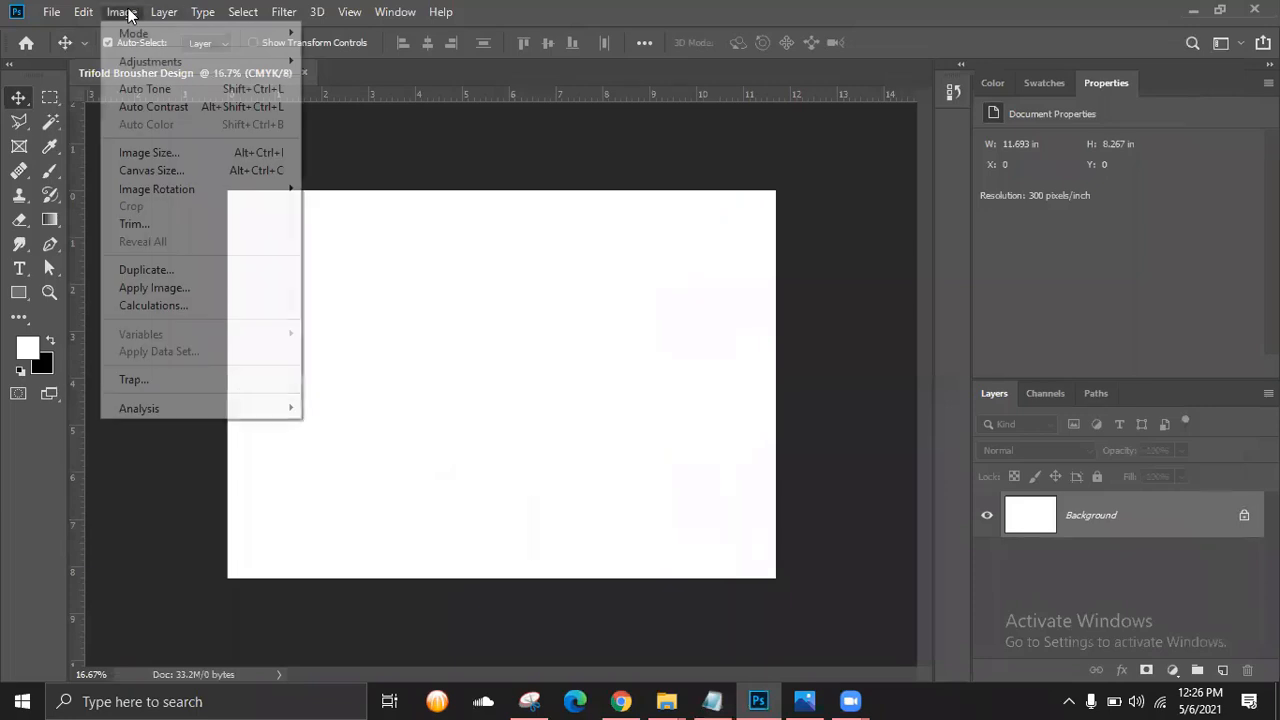
{"action": "left_click", "coordinate": [152, 152]}
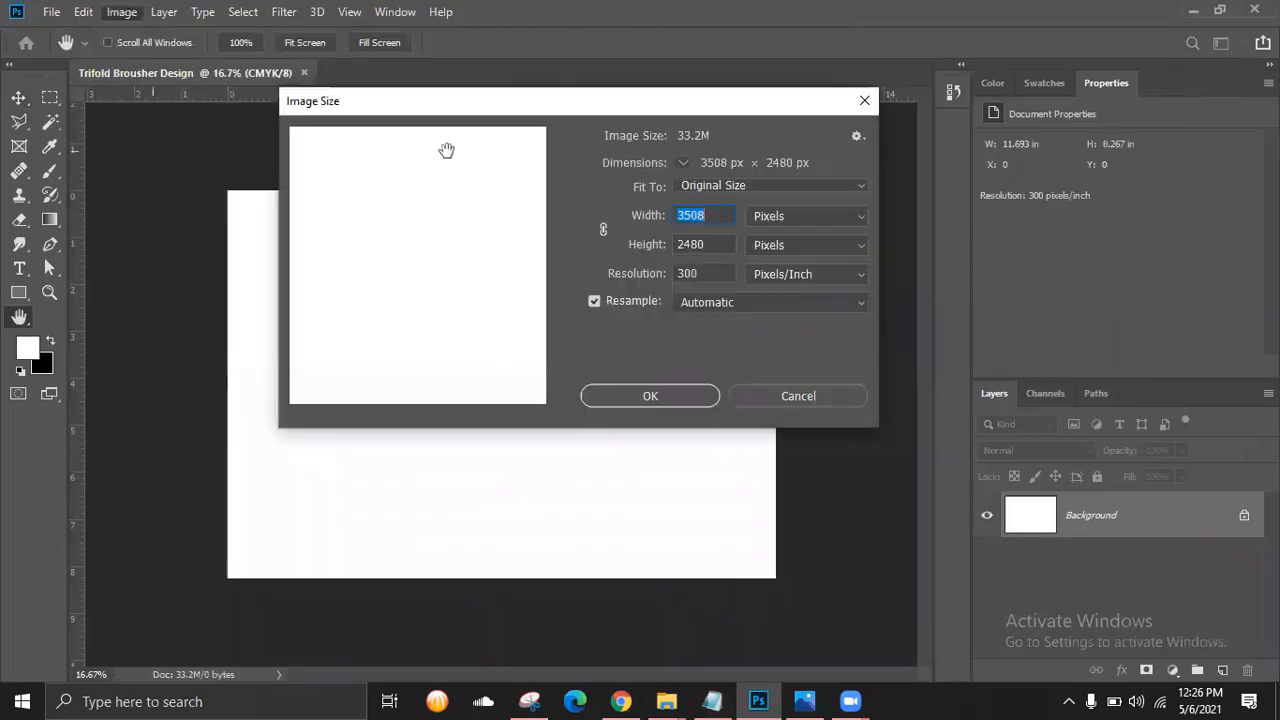
{"action": "left_click", "coordinate": [825, 190]}
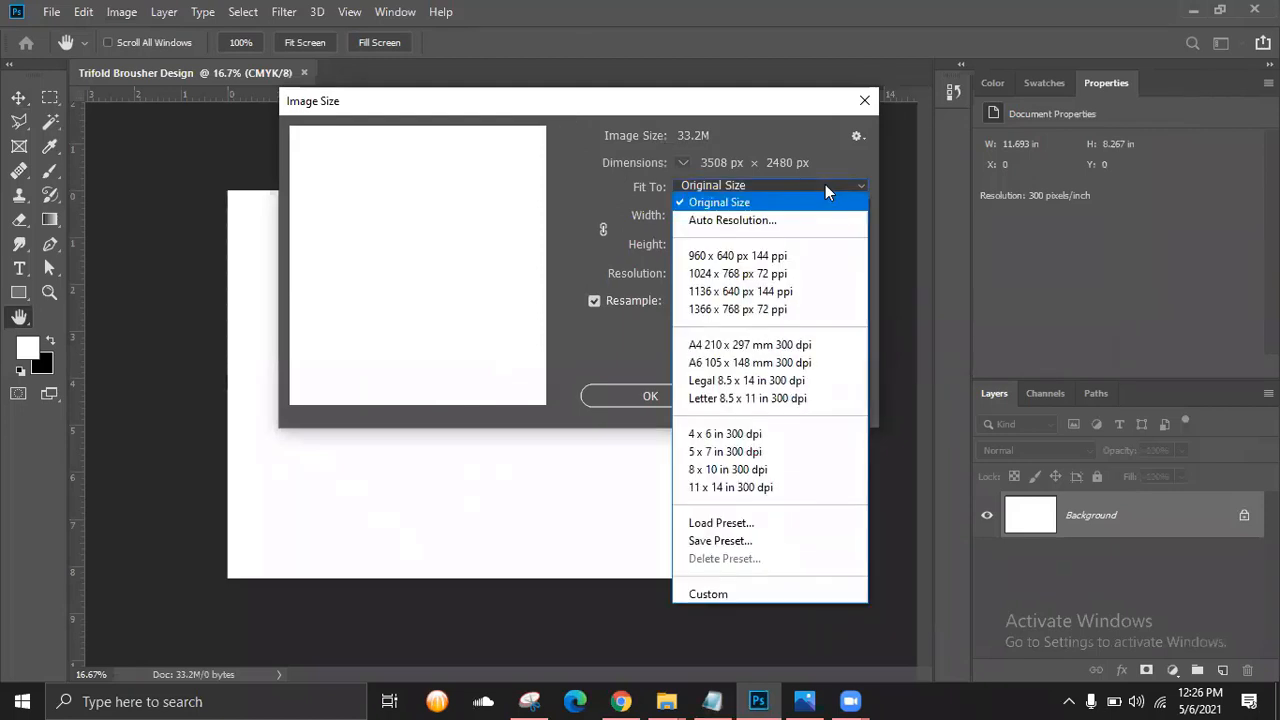
{"action": "left_click", "coordinate": [600, 385]}
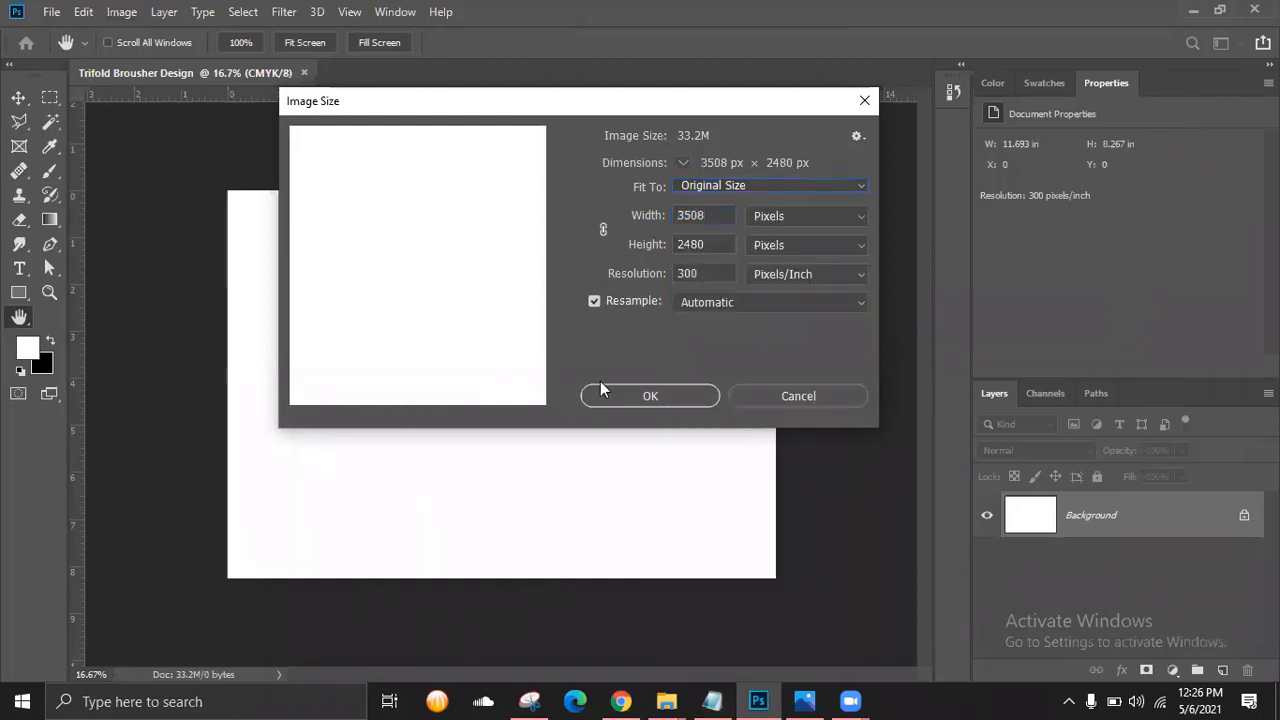
{"action": "left_click", "coordinate": [823, 218]}
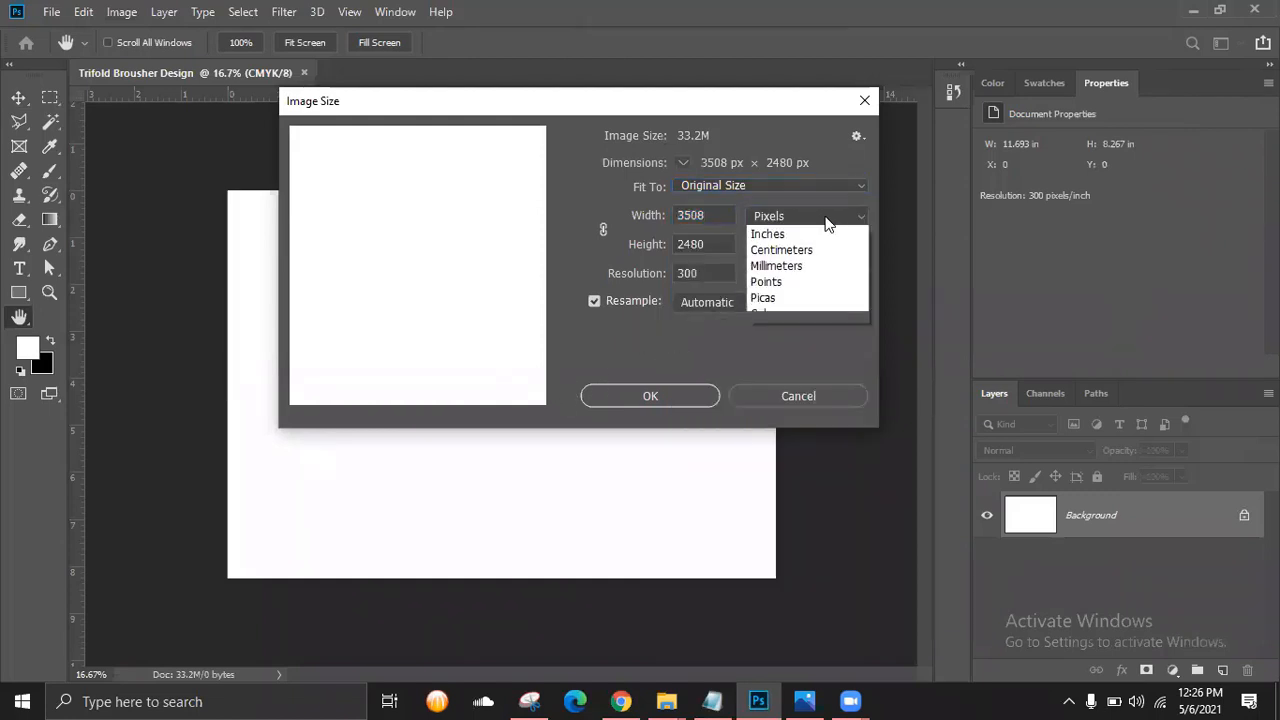
{"action": "left_click", "coordinate": [826, 263]}
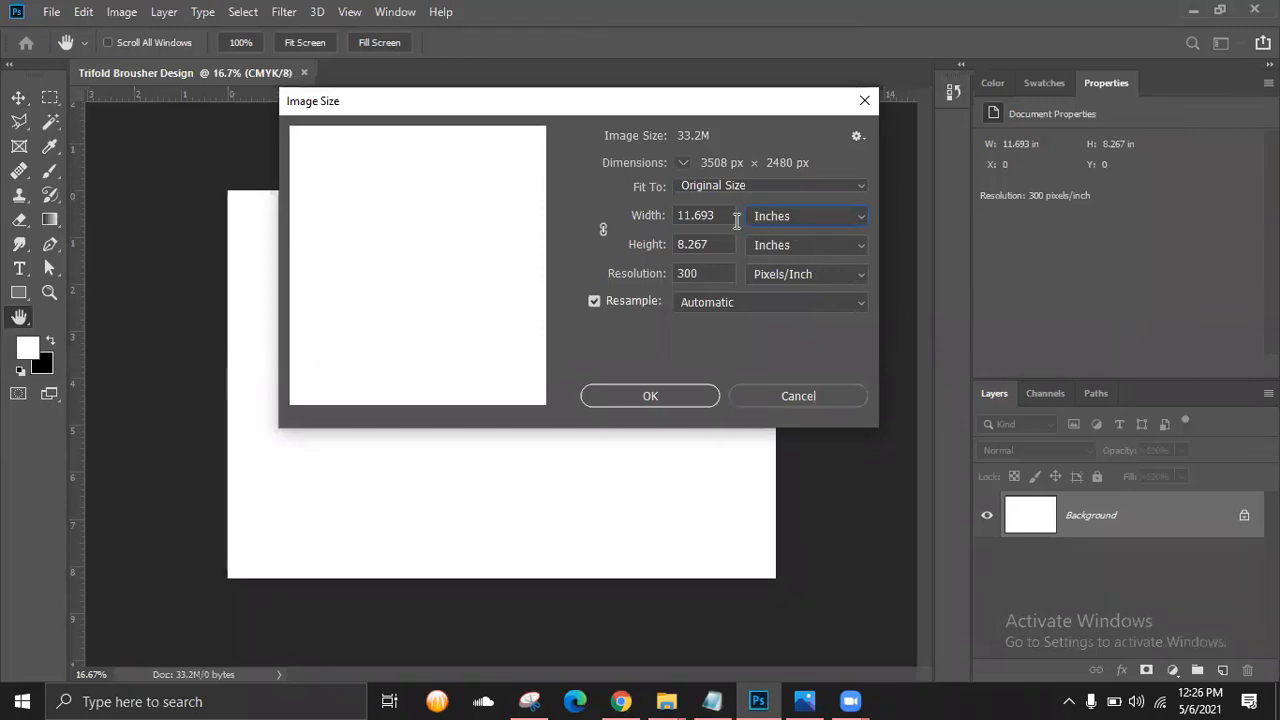
{"action": "double_click", "coordinate": [688, 216]}
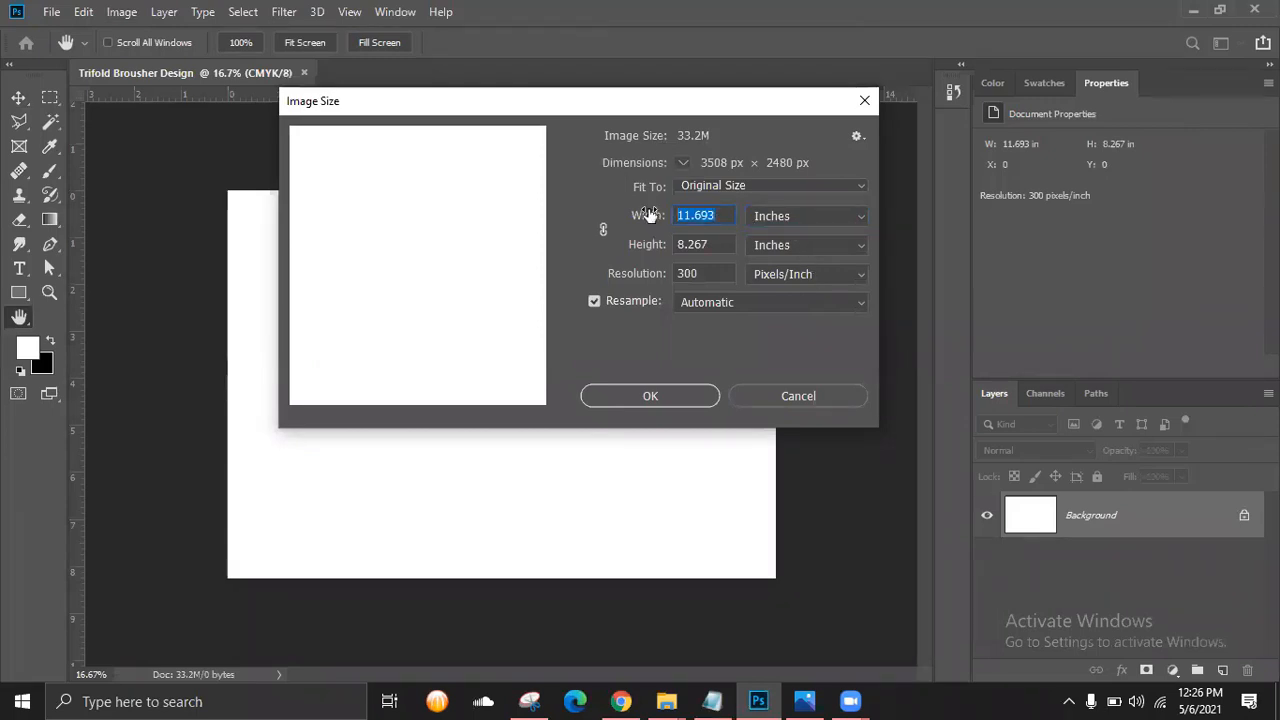
Compare the width with the size required in point 2 of the Notepad notes and close the Image Size dialog without applying changes.
{"action": "left_click", "coordinate": [712, 701]}
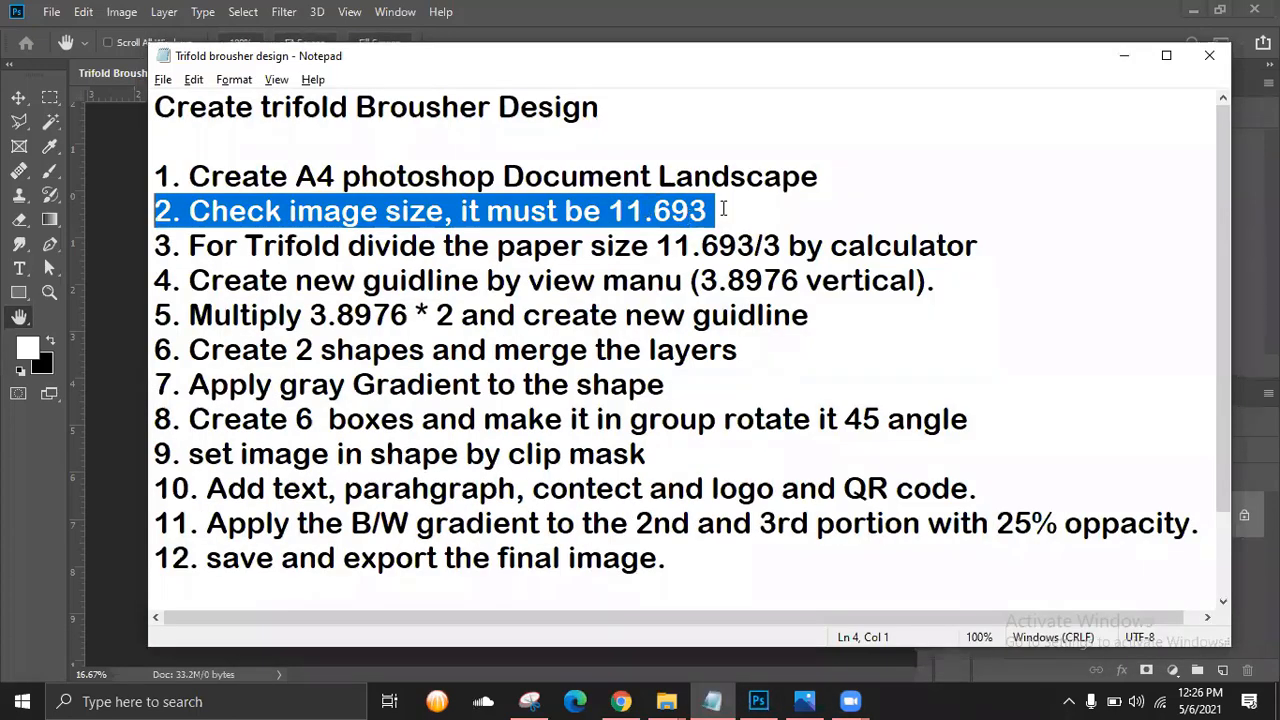
{"action": "left_click_drag", "start_coordinate": [723, 209], "coordinate": [146, 225]}
{"action": "left_click", "coordinate": [1124, 55]}
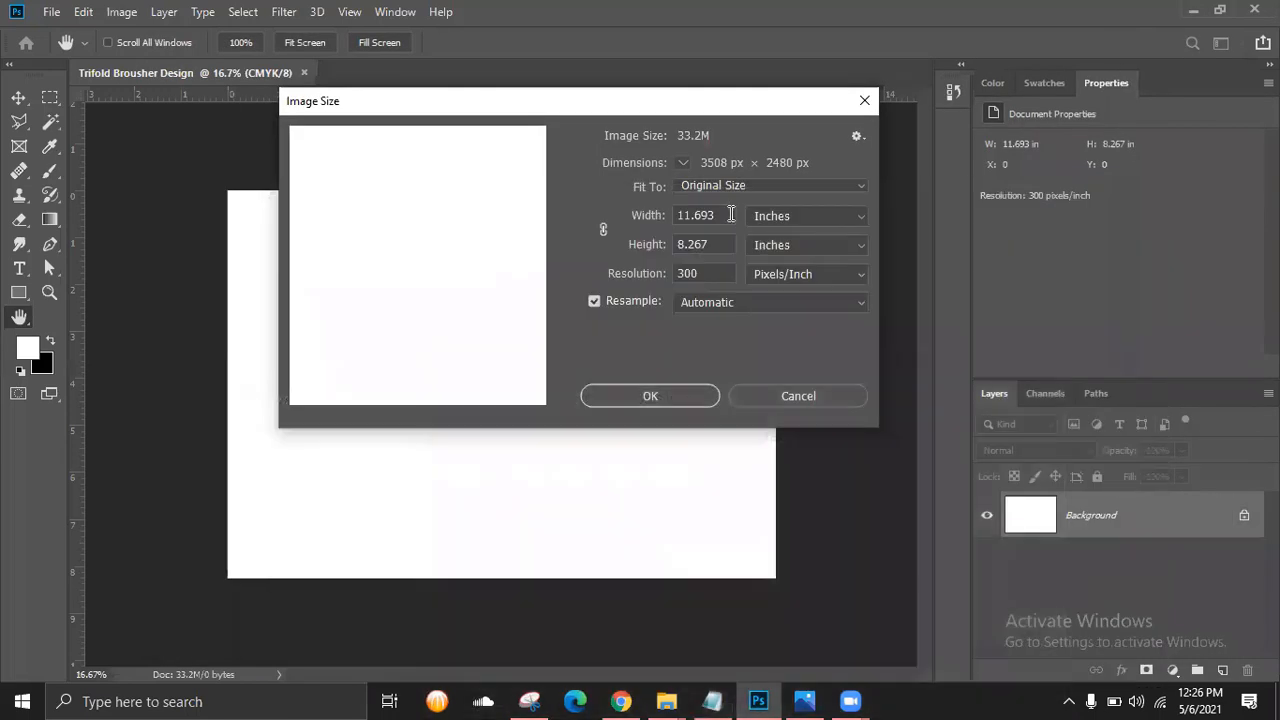
{"action": "left_click", "coordinate": [864, 100]}
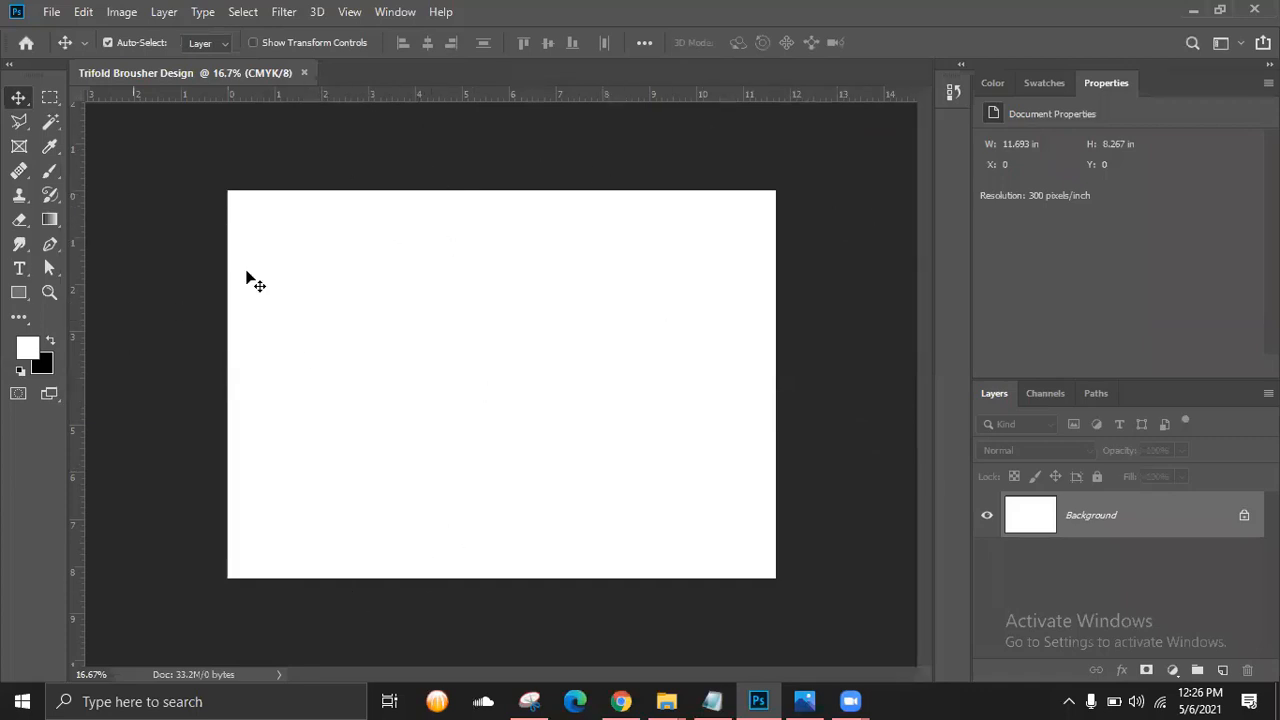
Check the three-panel sample in Photos and review point 3 of the Notepad notes on dividing the paper size.
{"action": "left_click", "coordinate": [349, 12]}
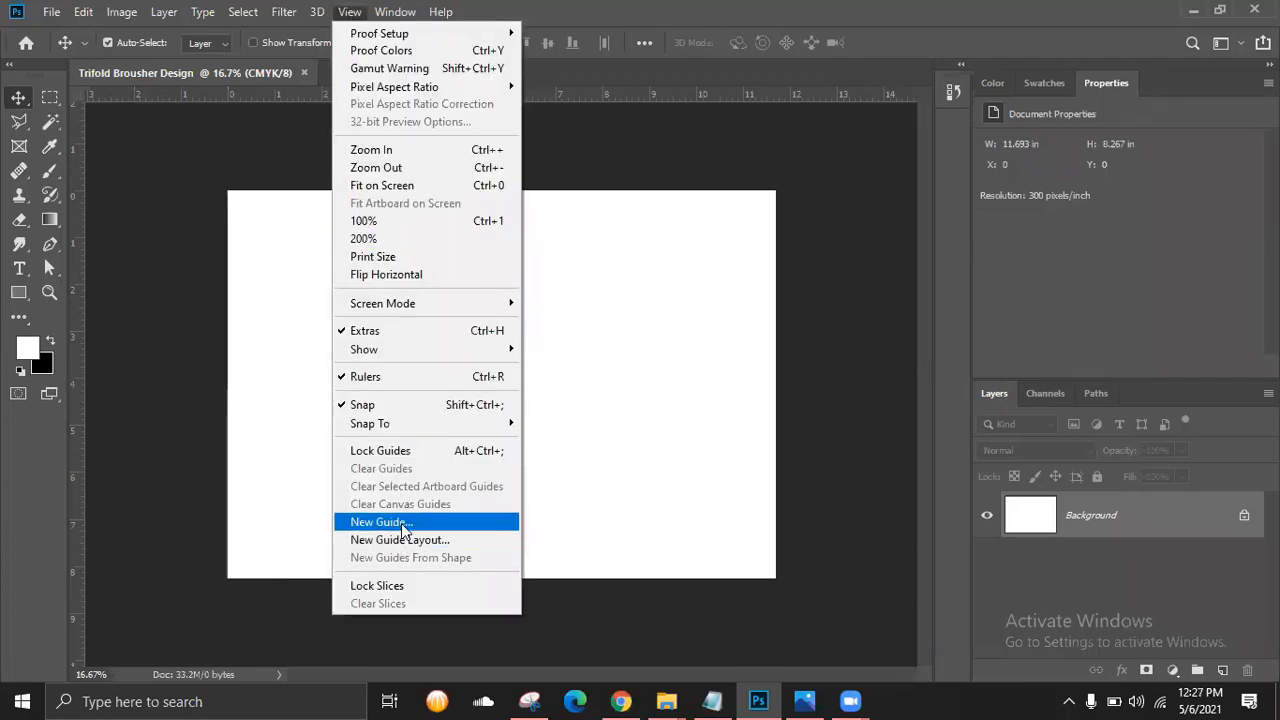
{"action": "left_click", "coordinate": [677, 471]}
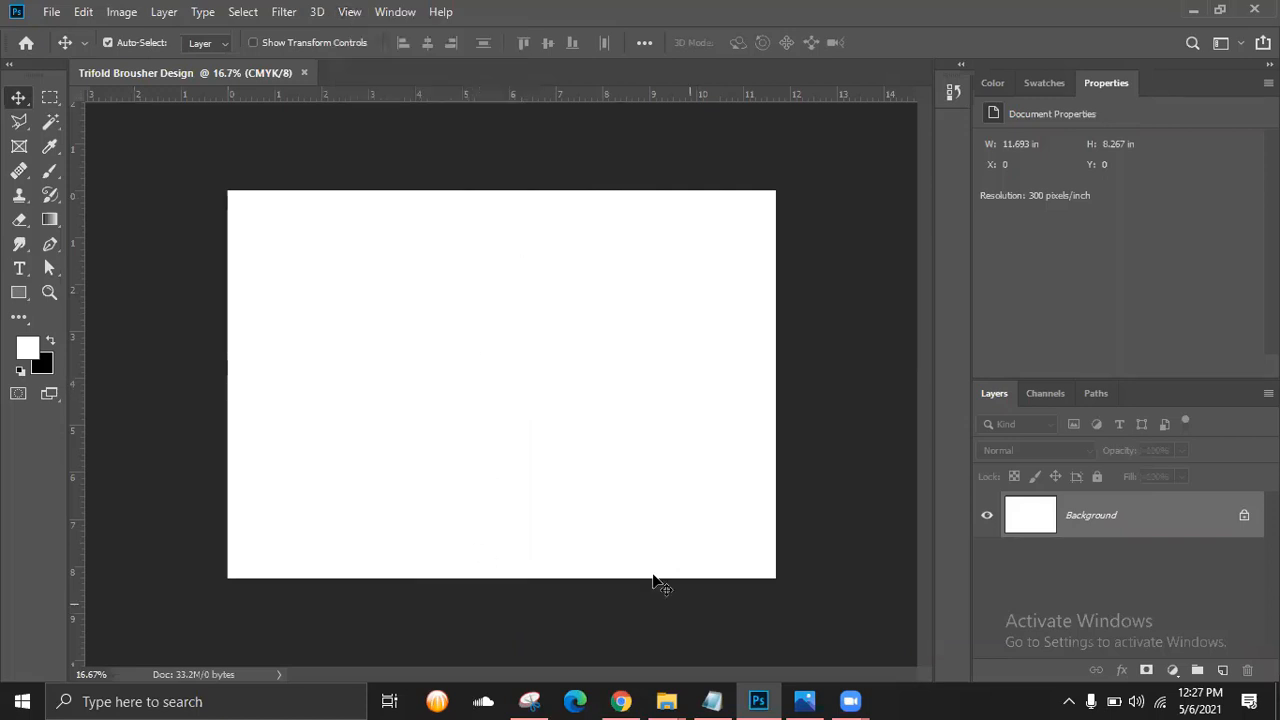
{"action": "left_click", "coordinate": [806, 699]}
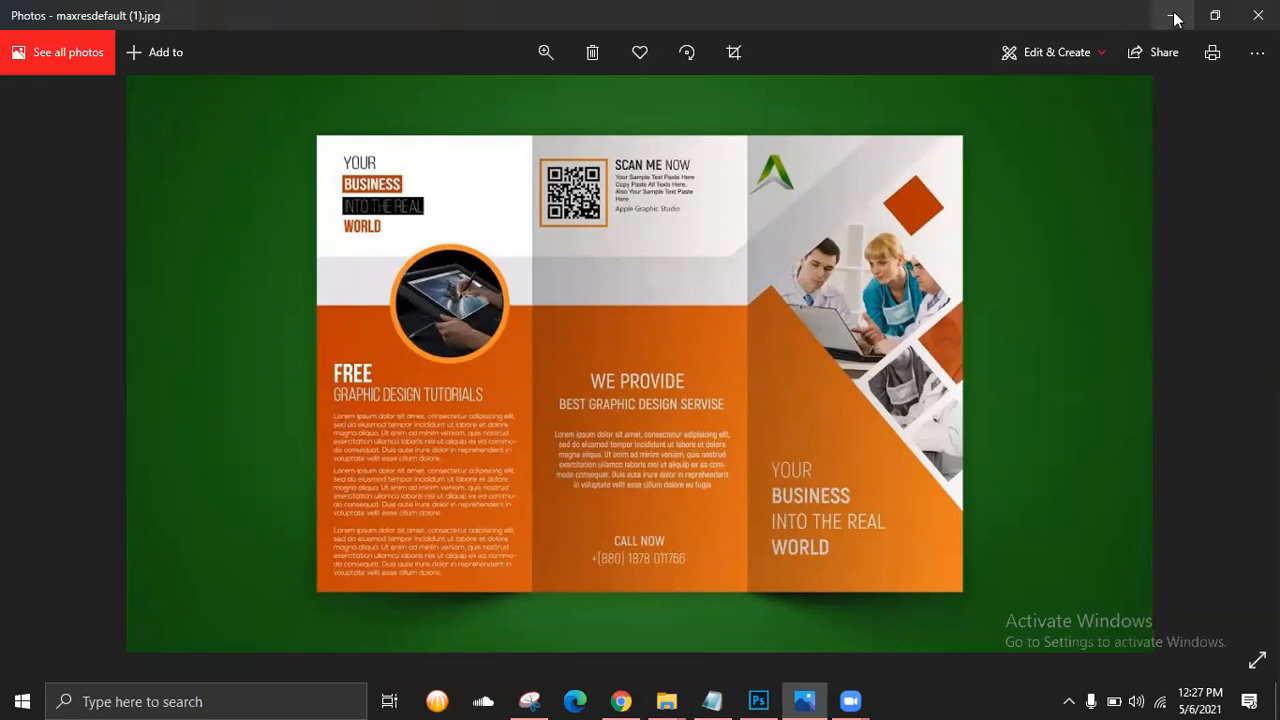
{"action": "left_click", "coordinate": [758, 700]}
{"action": "left_click", "coordinate": [712, 700]}
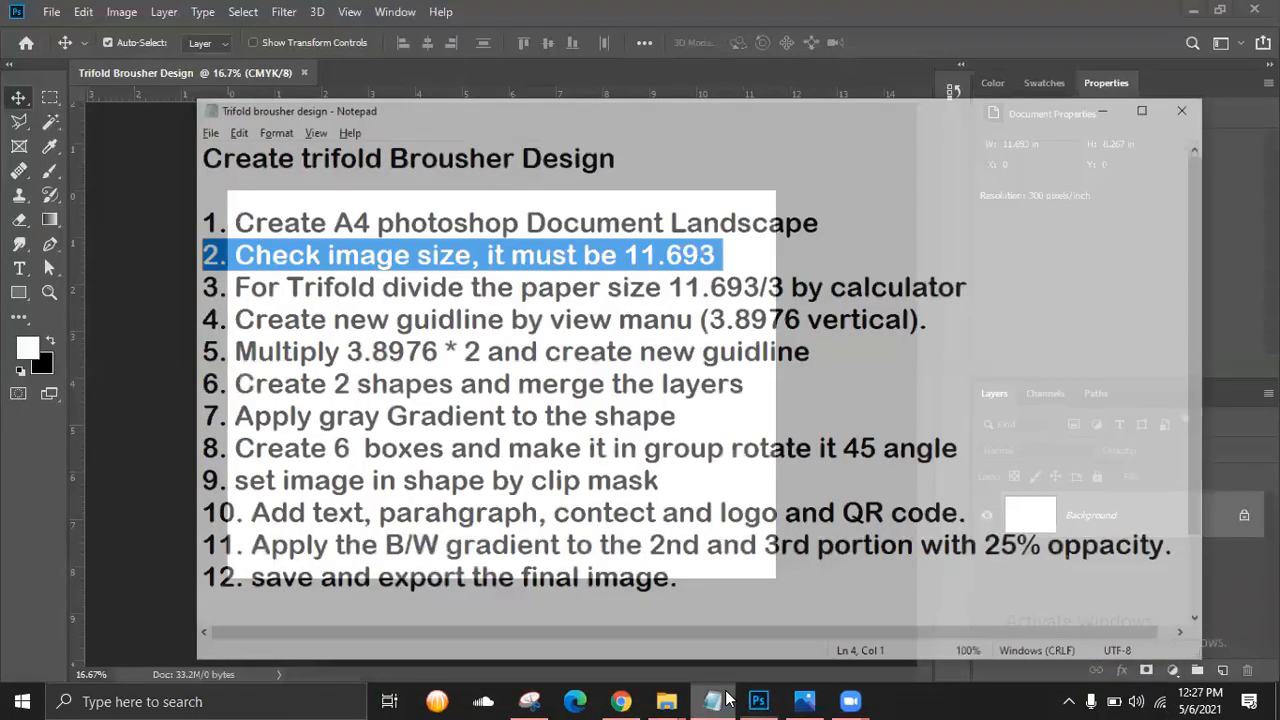
{"action": "left_click_drag", "start_coordinate": [190, 246], "coordinate": [986, 256]}
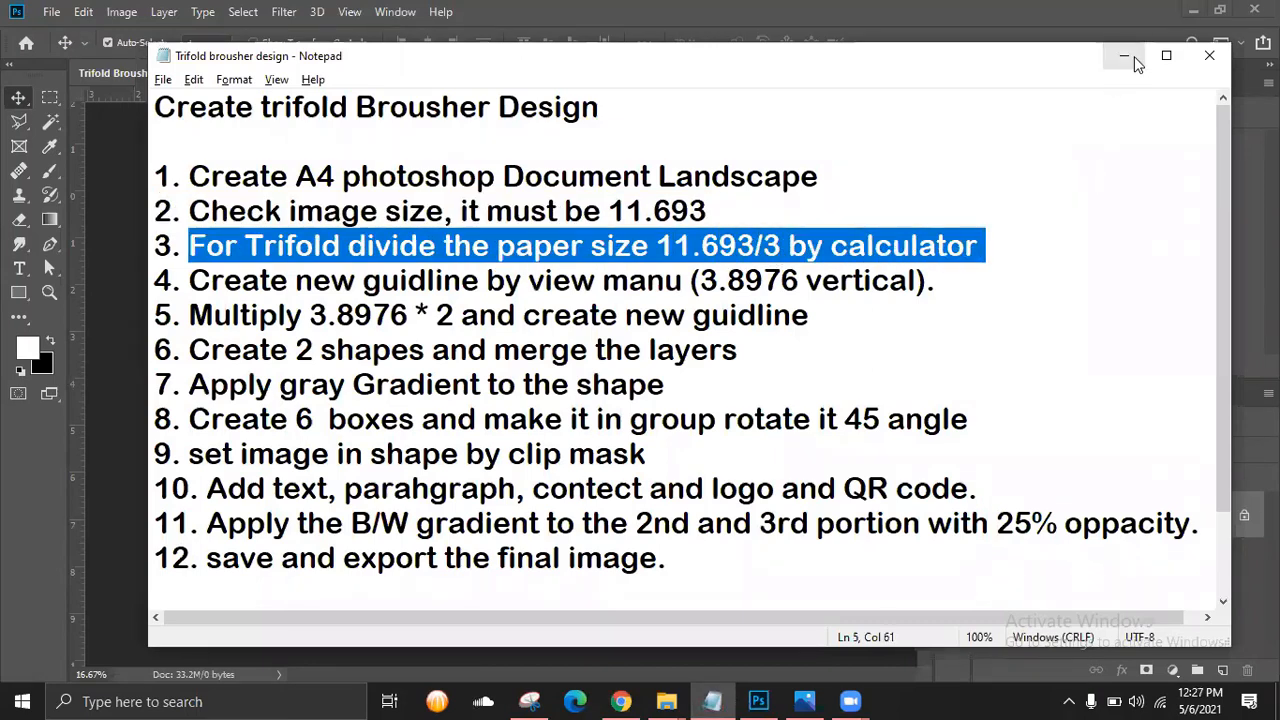
{"action": "left_click", "coordinate": [1124, 55]}
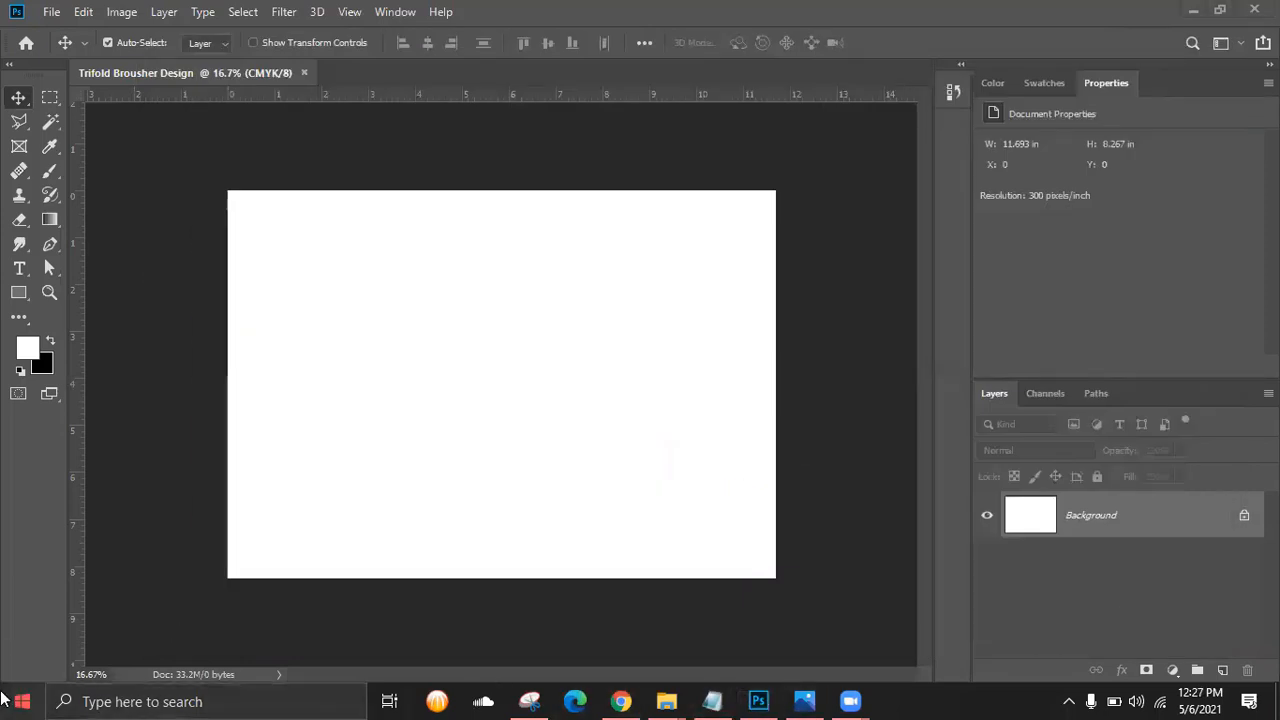
Open Calculator, check the paper size in the Notepad notes, and enter the width 11.693.
{"action": "left_click", "coordinate": [4, 700]}
{"action": "type", "text": "cal"}
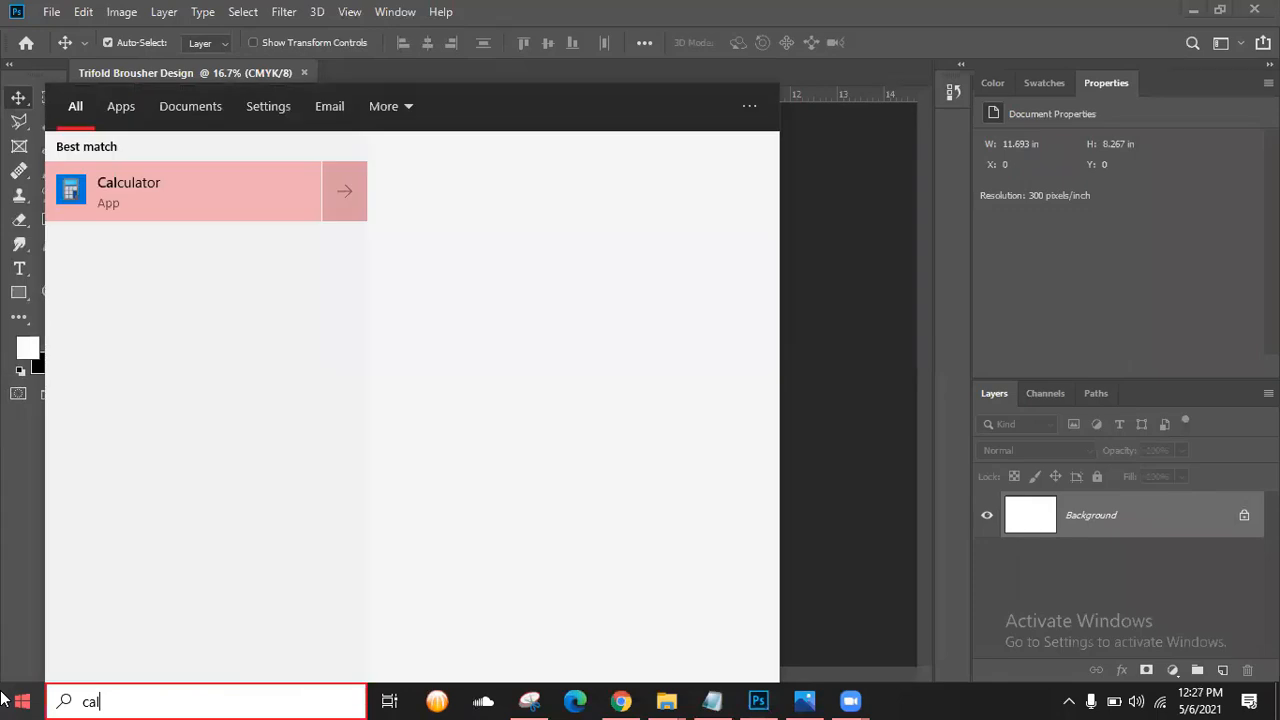
{"action": "left_click", "coordinate": [250, 195]}
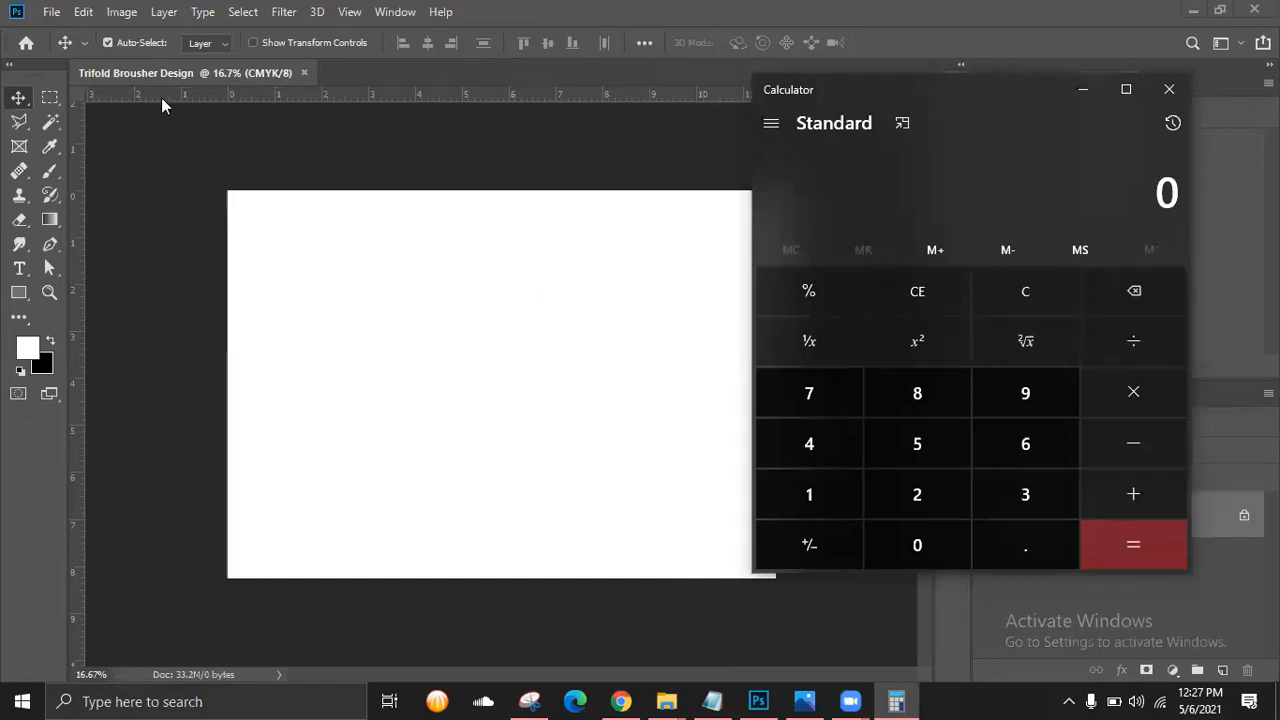
{"action": "left_click", "coordinate": [712, 701]}
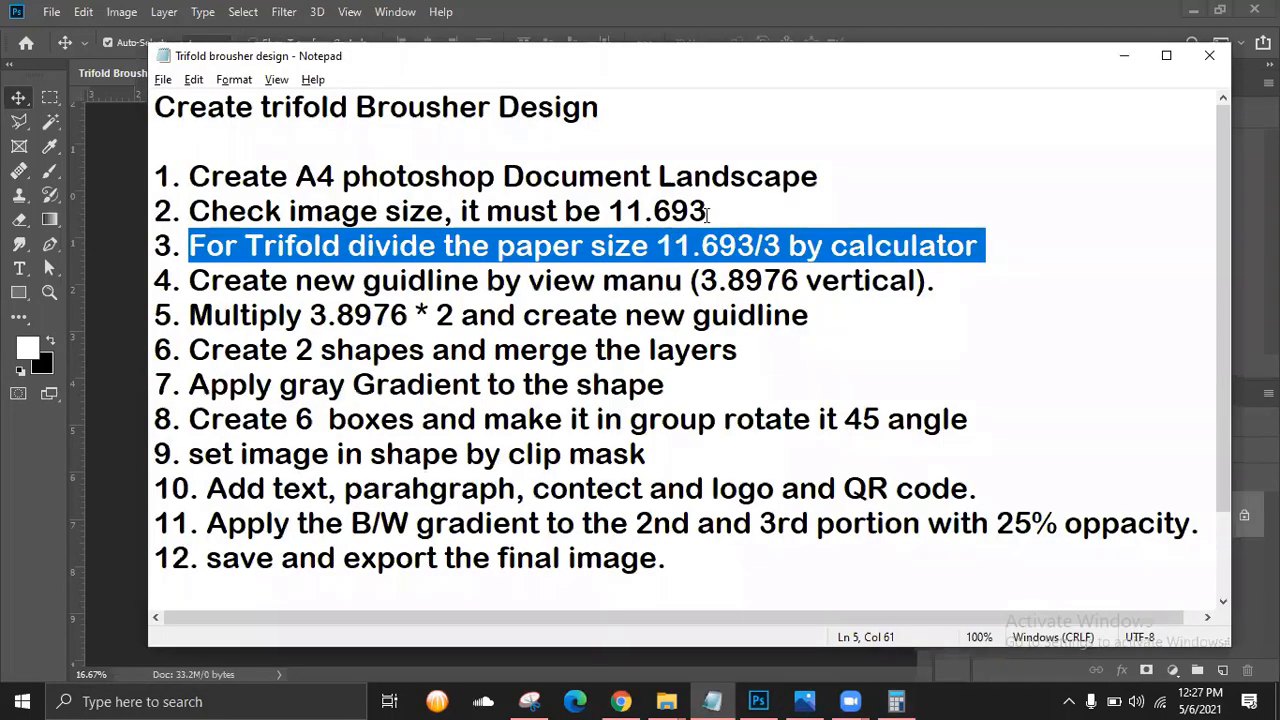
{"action": "left_click", "coordinate": [706, 232]}
{"action": "left_click", "coordinate": [1124, 55]}
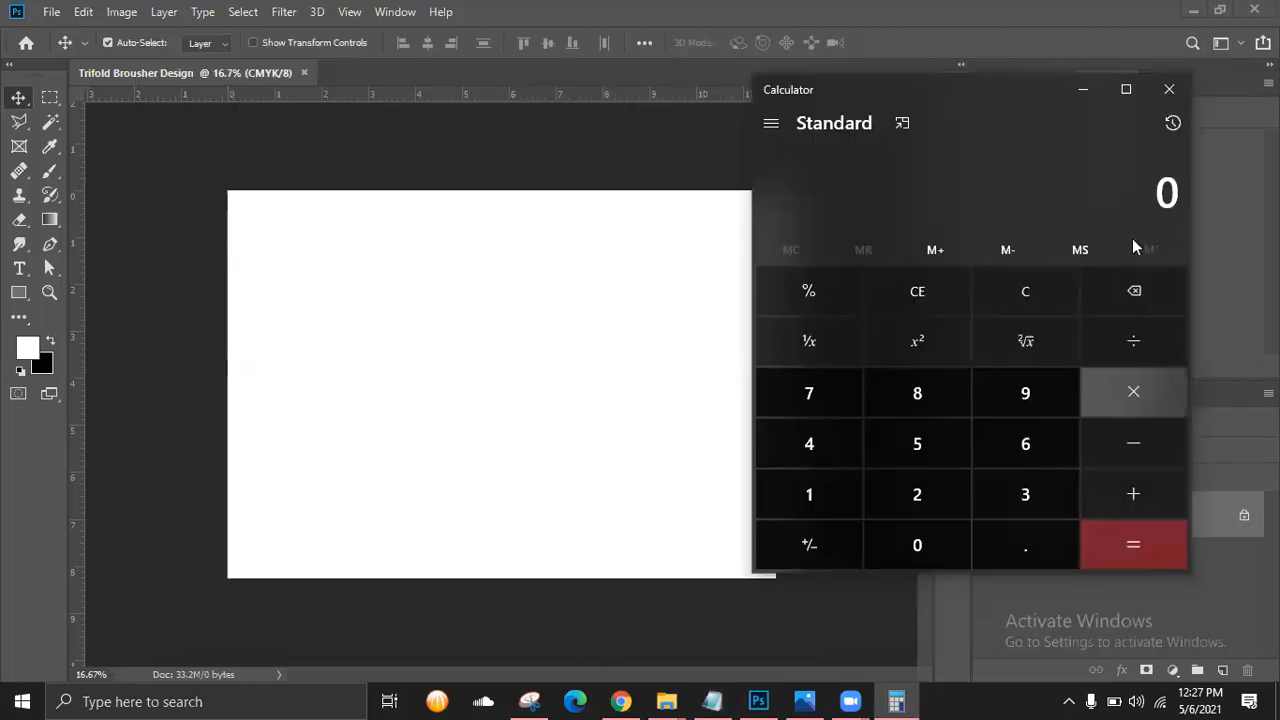
{"action": "type", "text": "11"}
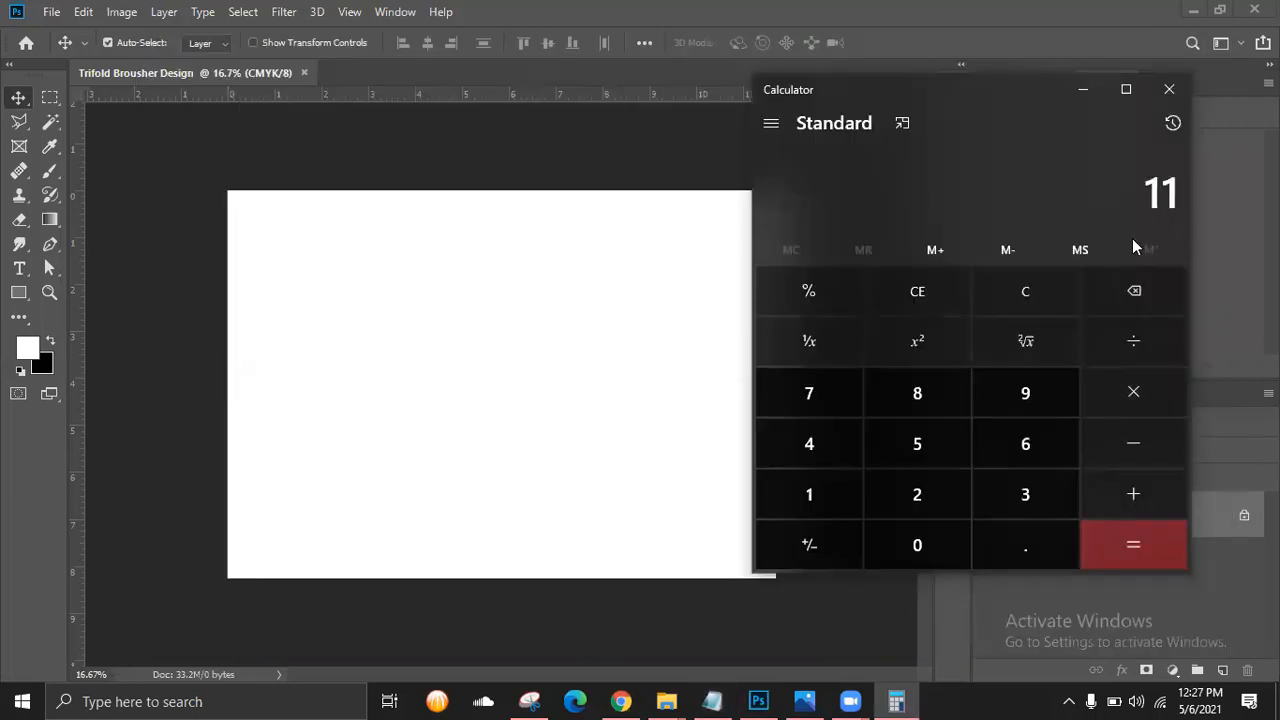
{"action": "type", "text": ".69"}
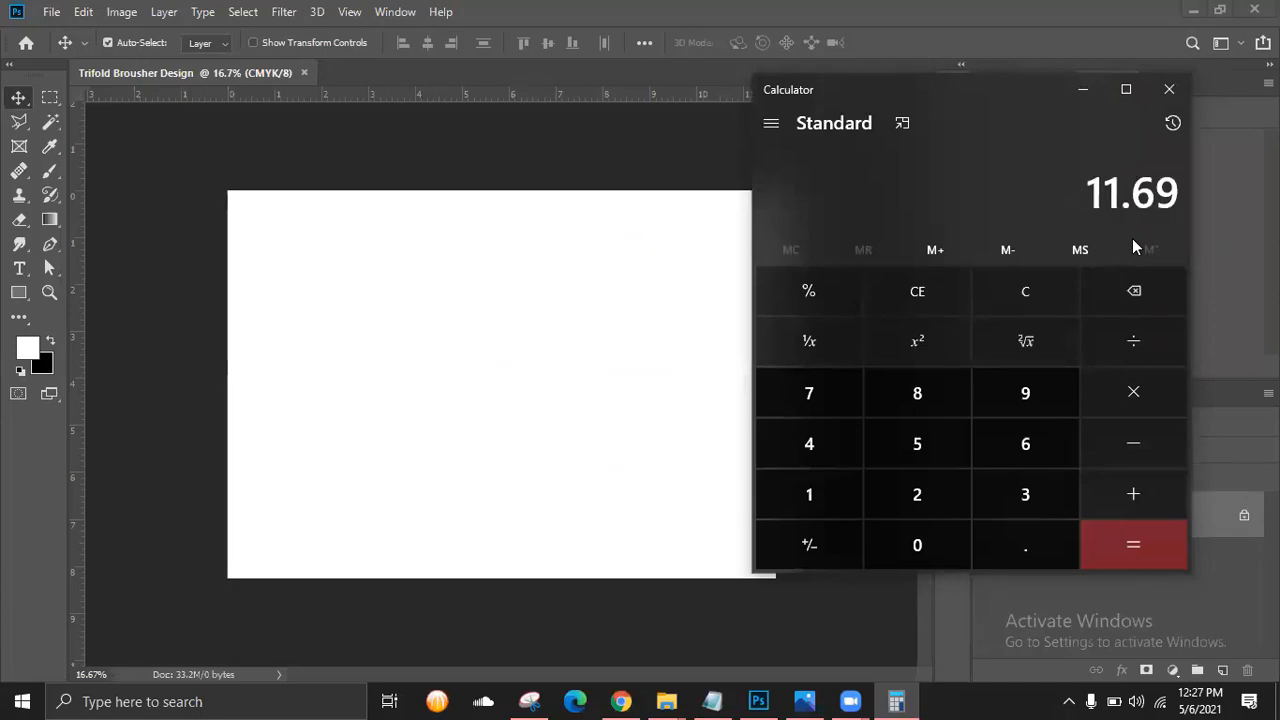
{"action": "type", "text": "3"}
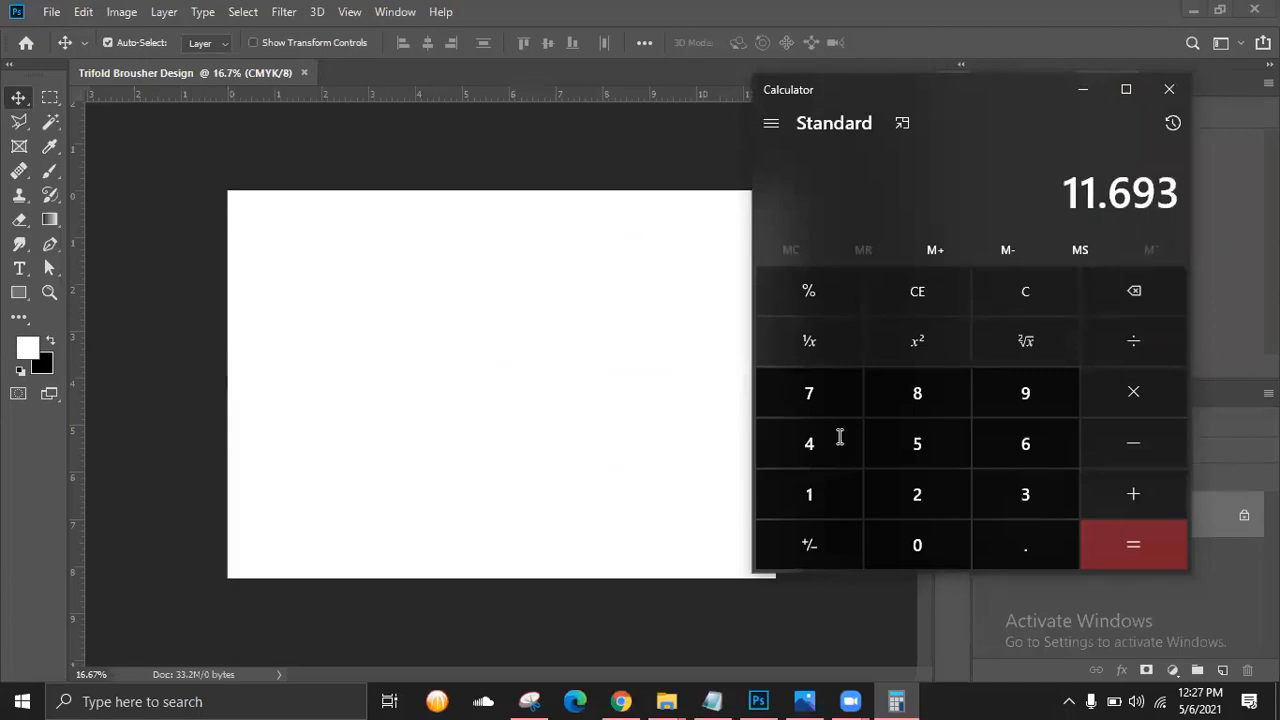
Check the 11.693/3 division in the Notepad notes against the three-panel sample in Photos and return to Calculator.
{"action": "key", "text": "alt+Tab"}
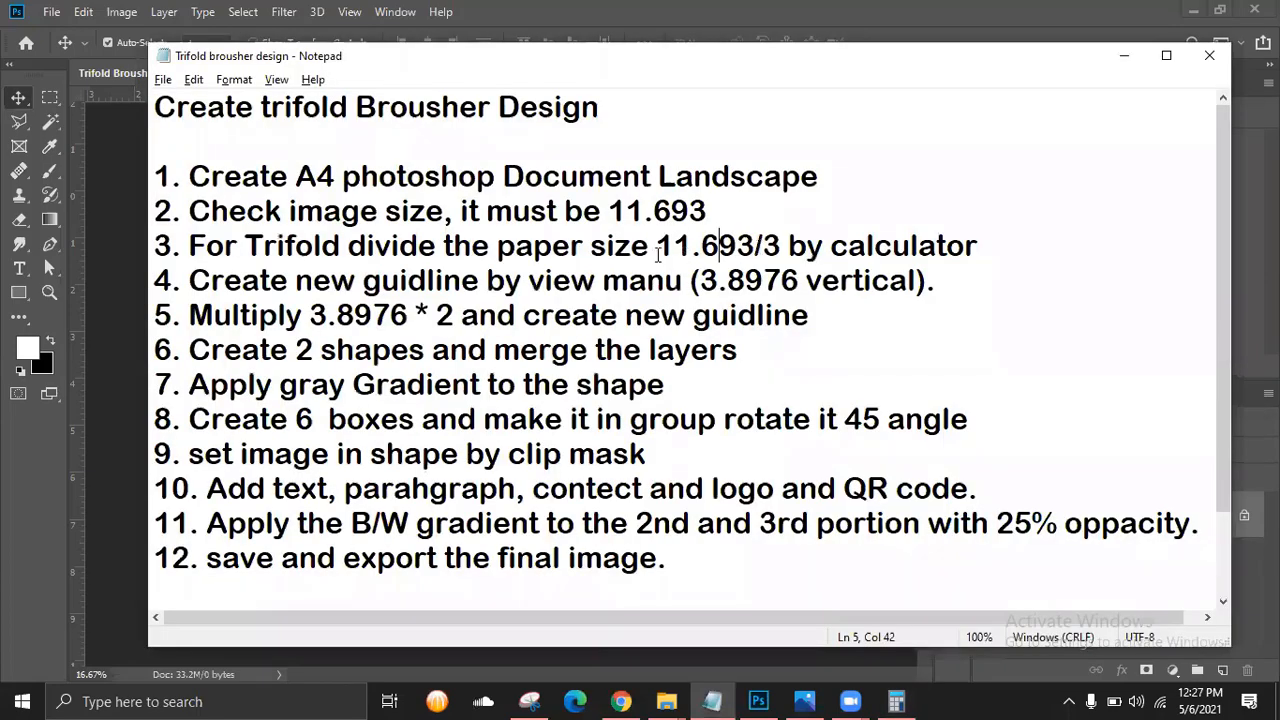
{"action": "double_click", "coordinate": [727, 250]}
{"action": "double_click", "coordinate": [771, 246]}
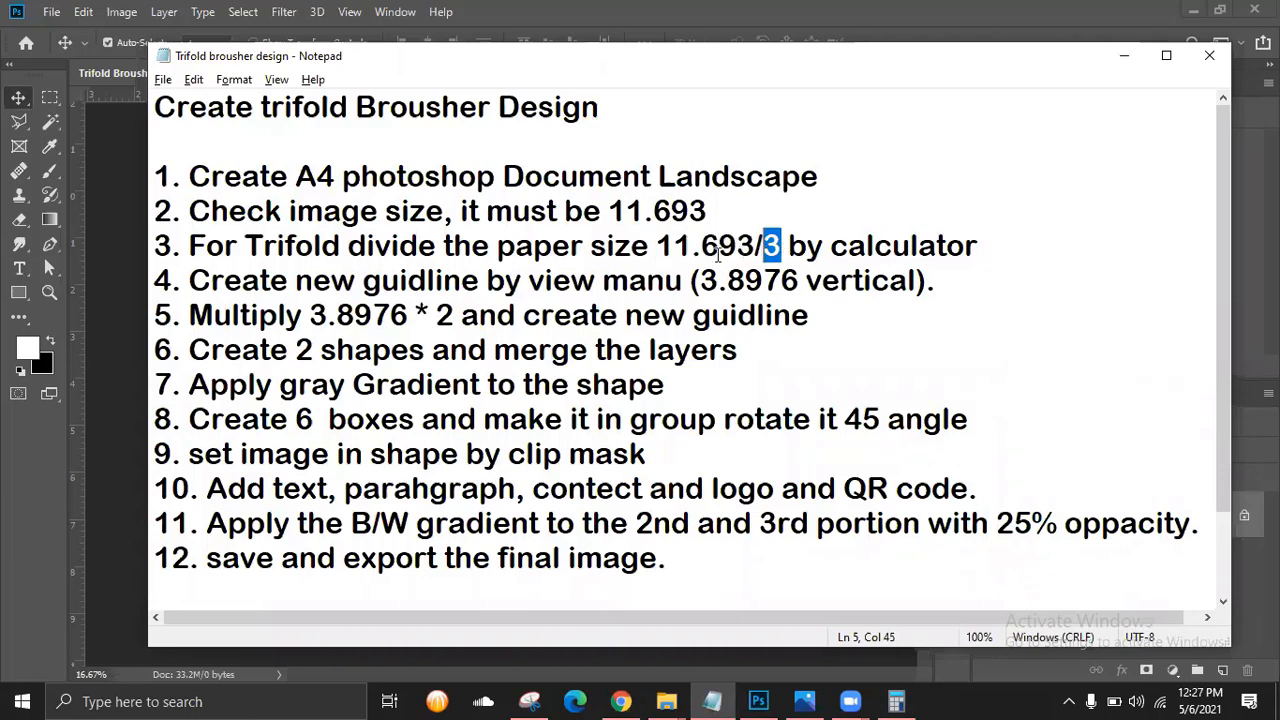
{"action": "left_click", "coordinate": [690, 253], "text": "shift"}
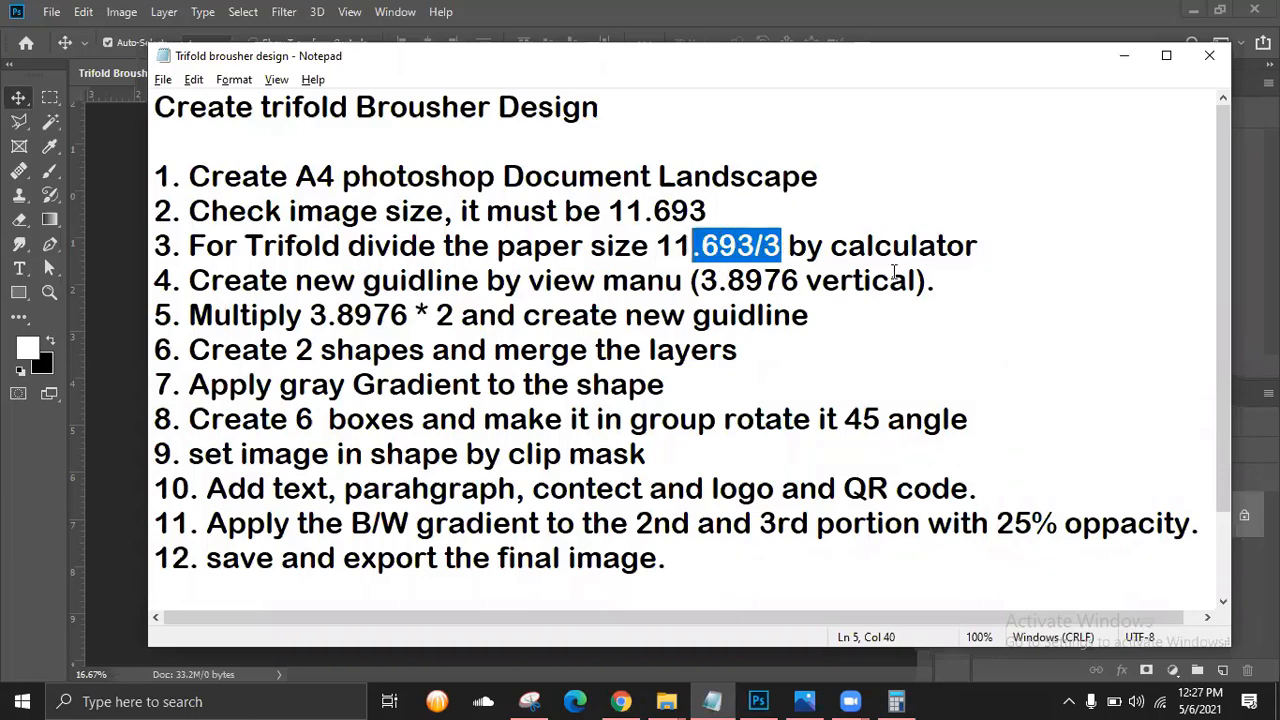
{"action": "left_click", "coordinate": [815, 692]}
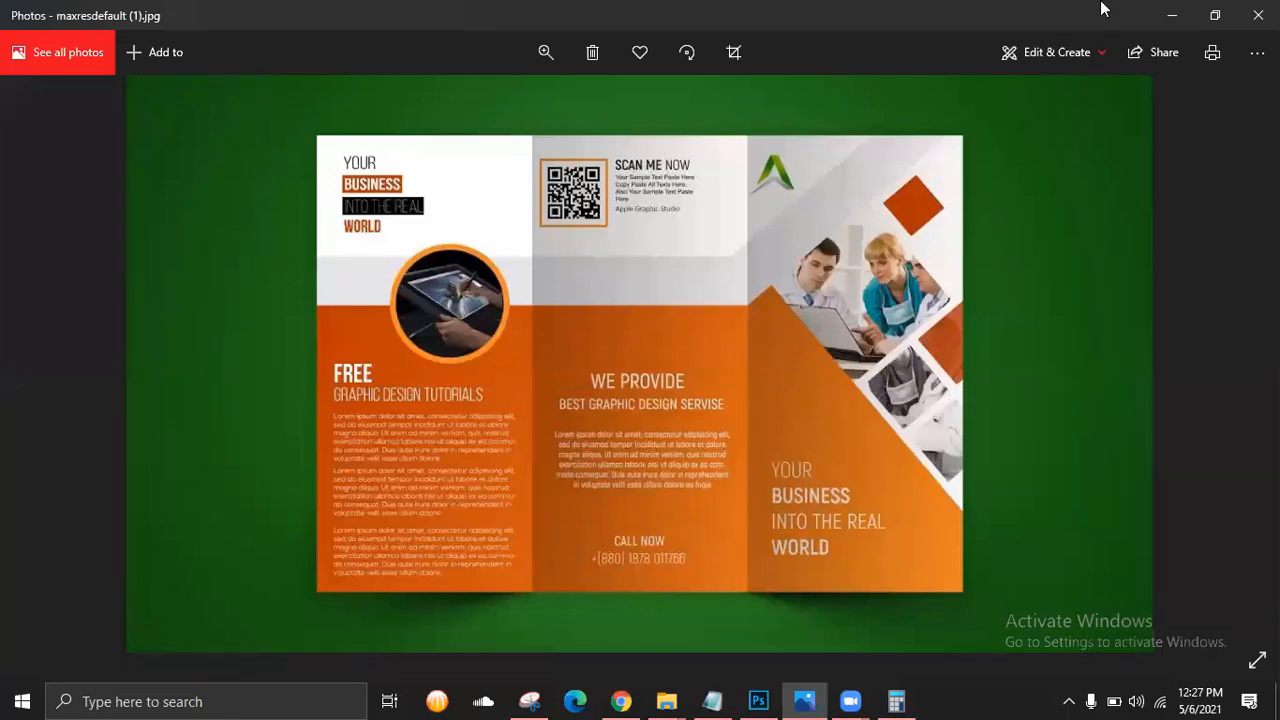
{"action": "left_click", "coordinate": [1172, 15]}
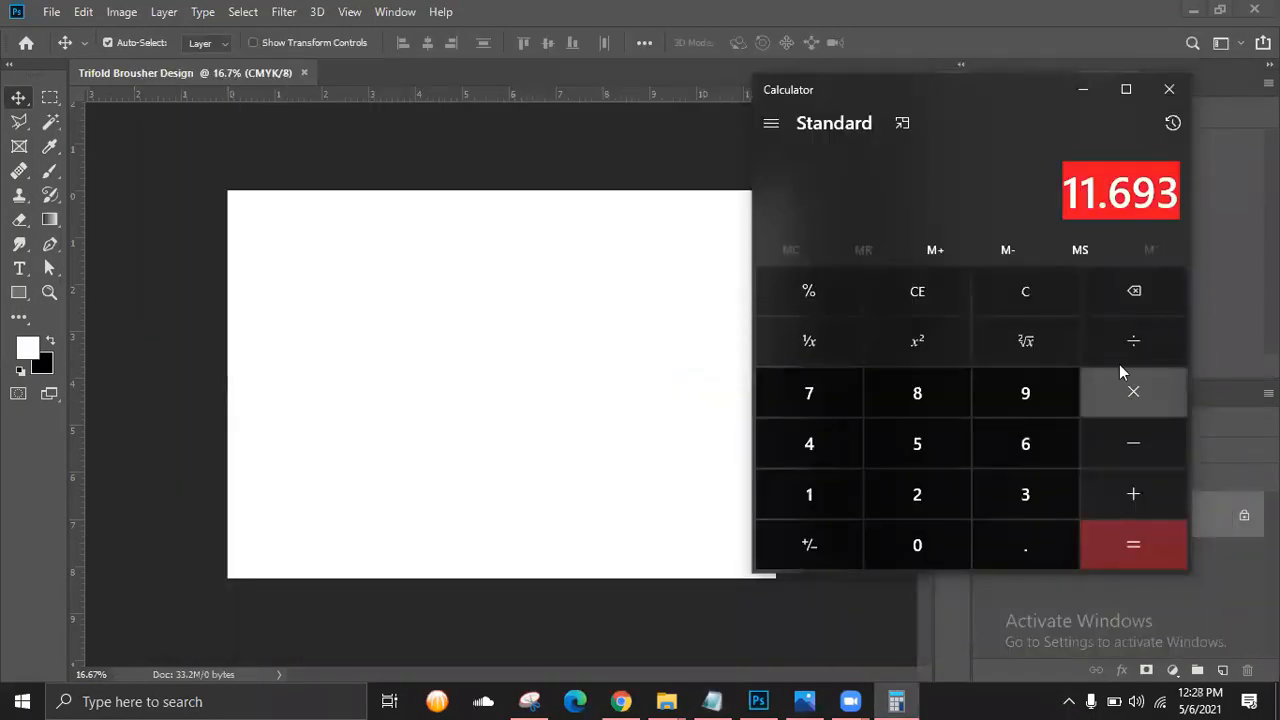
Divide the entered width by 3, select the result up to its third decimal, and minimize Calculator.
{"action": "left_click", "coordinate": [1133, 342]}
{"action": "left_click", "coordinate": [1018, 495]}
{"action": "left_click", "coordinate": [1143, 545]}
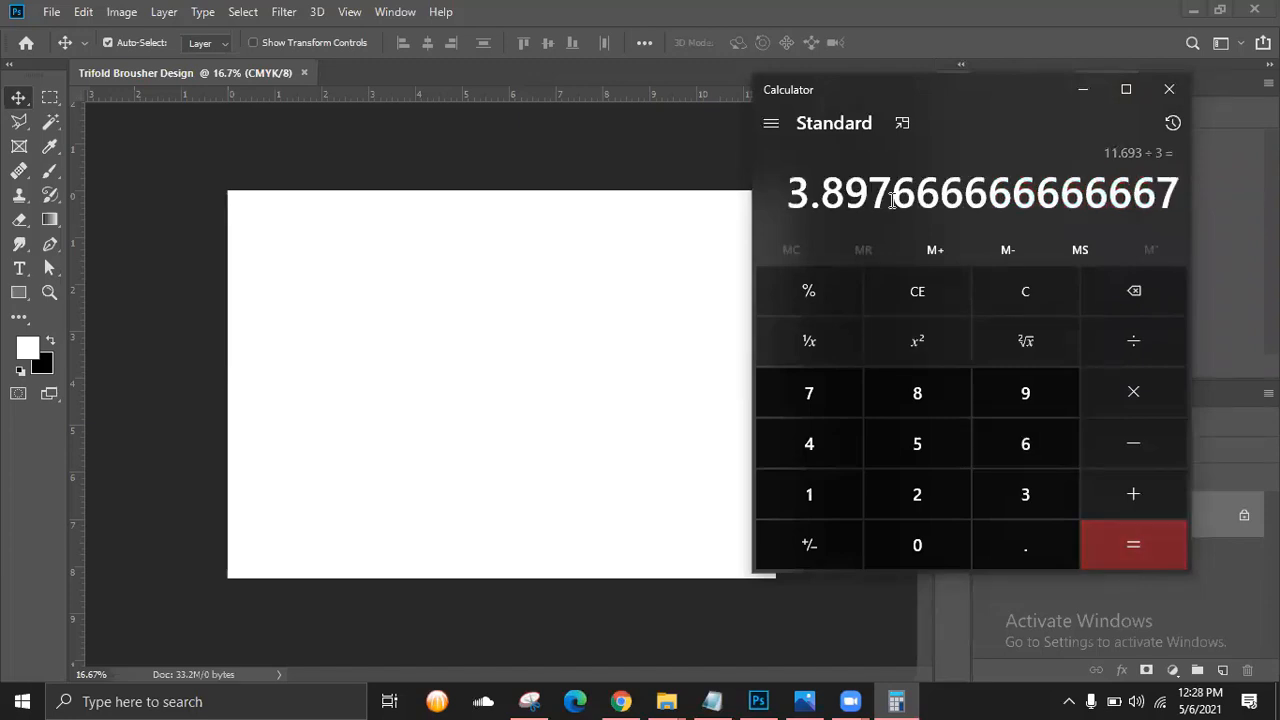
{"action": "left_click_drag", "start_coordinate": [788, 200], "coordinate": [892, 200]}
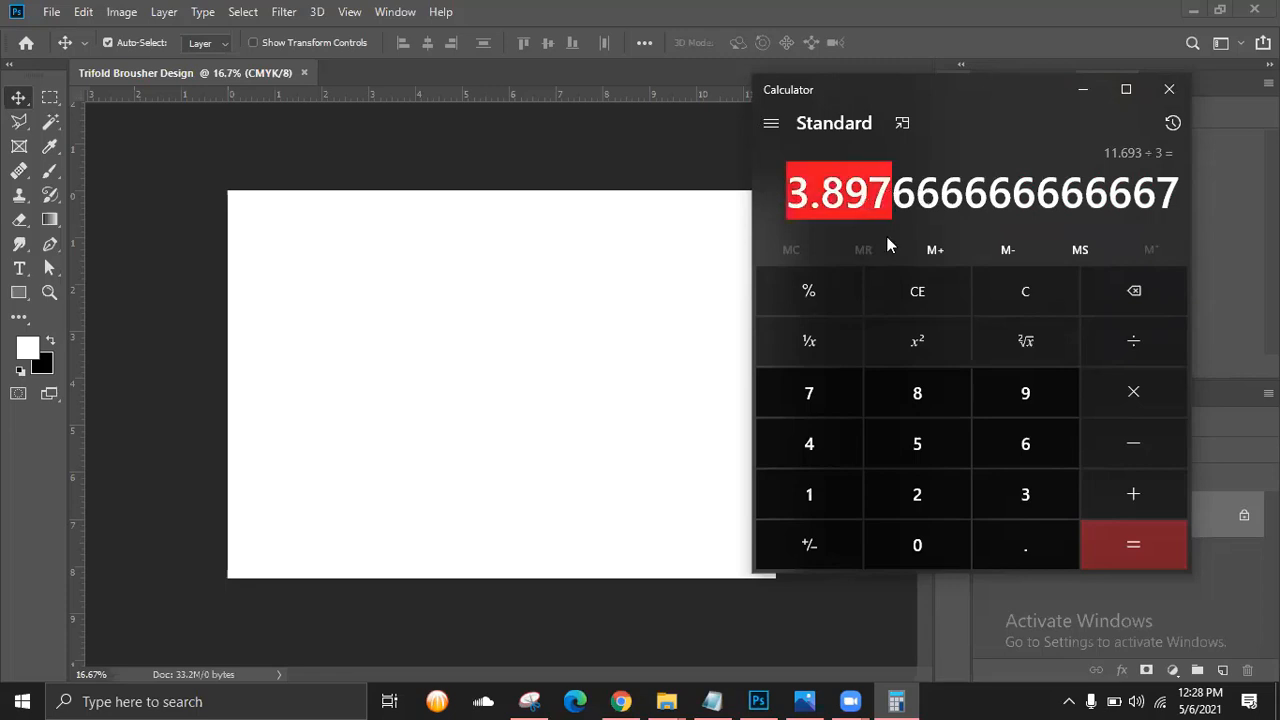
{"action": "right_click", "coordinate": [985, 186]}
{"action": "left_click", "coordinate": [1081, 93]}
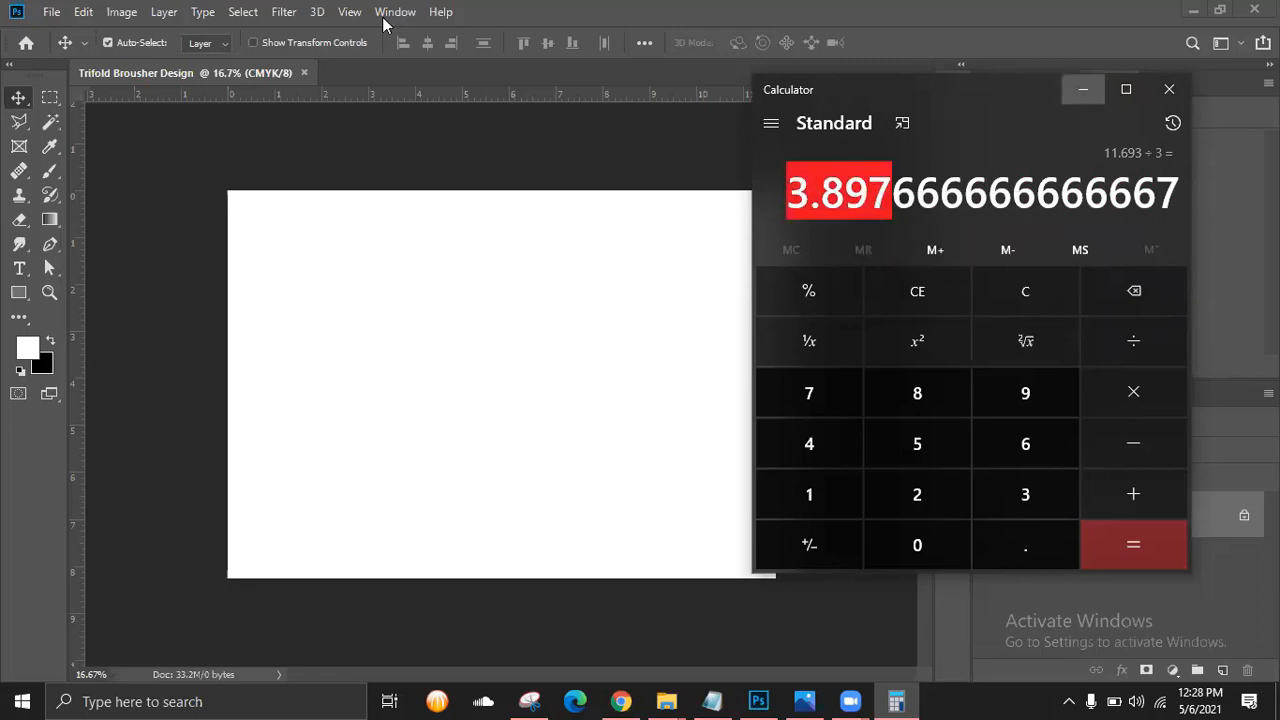
Add a vertical guide at 3.897 in to the brochure document.
{"action": "left_click", "coordinate": [378, 20]}
{"action": "key", "text": "alt+v"}
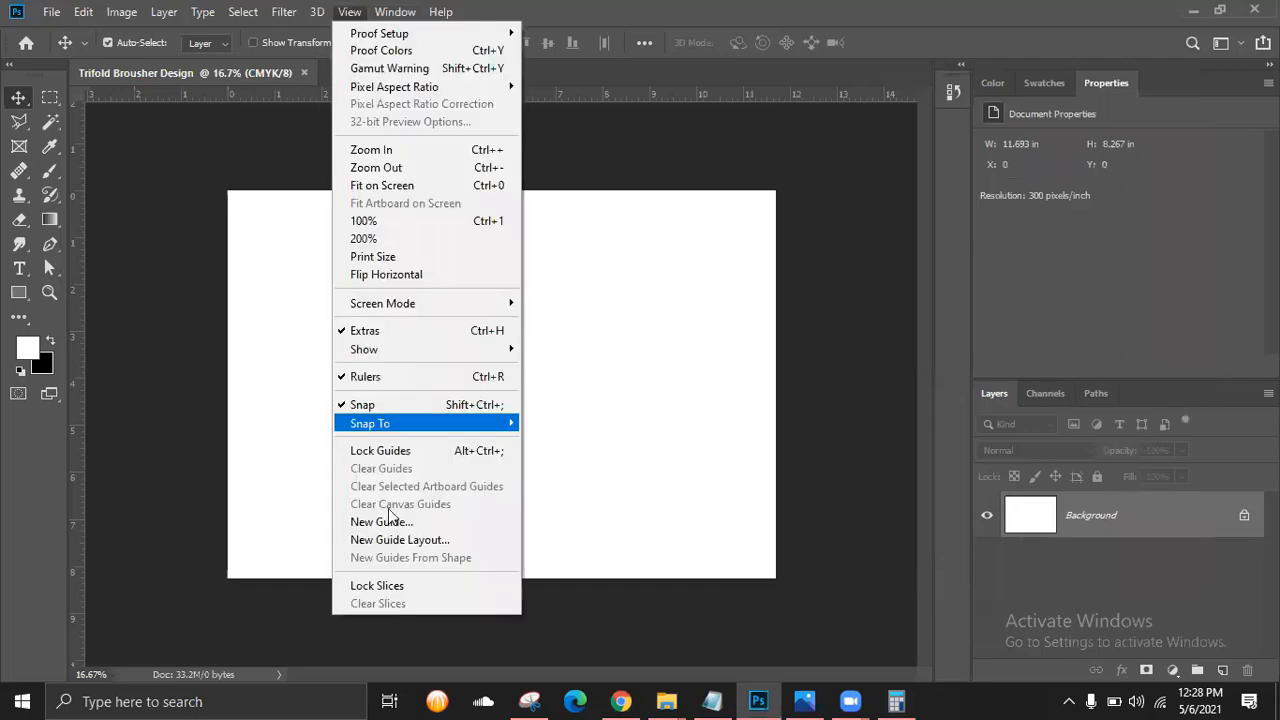
{"action": "left_click", "coordinate": [389, 518]}
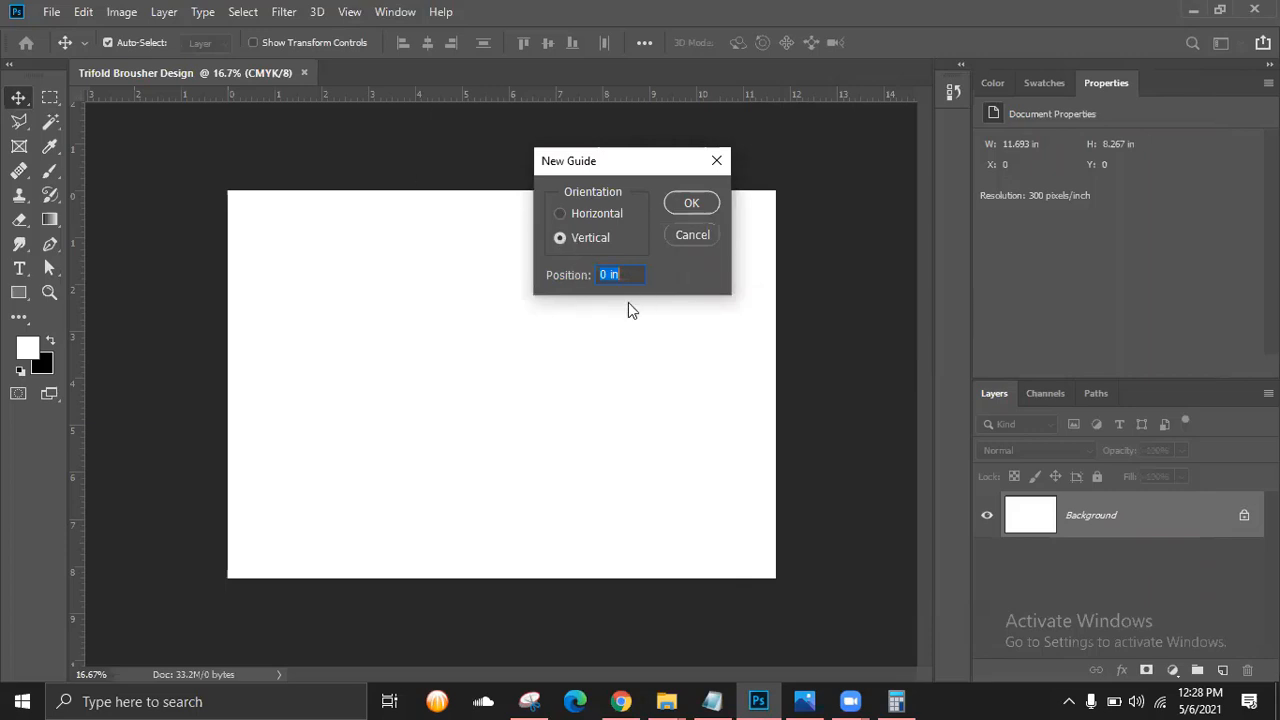
{"action": "right_click", "coordinate": [627, 279]}
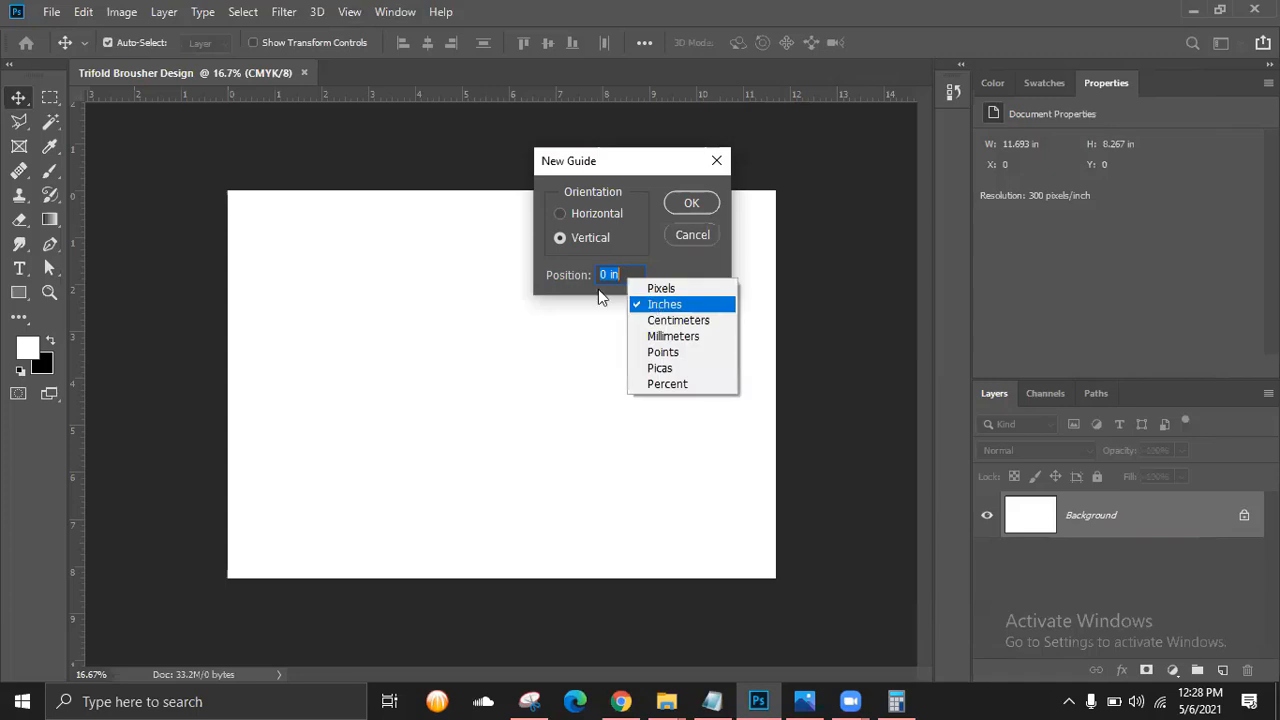
{"action": "left_click", "coordinate": [608, 296]}
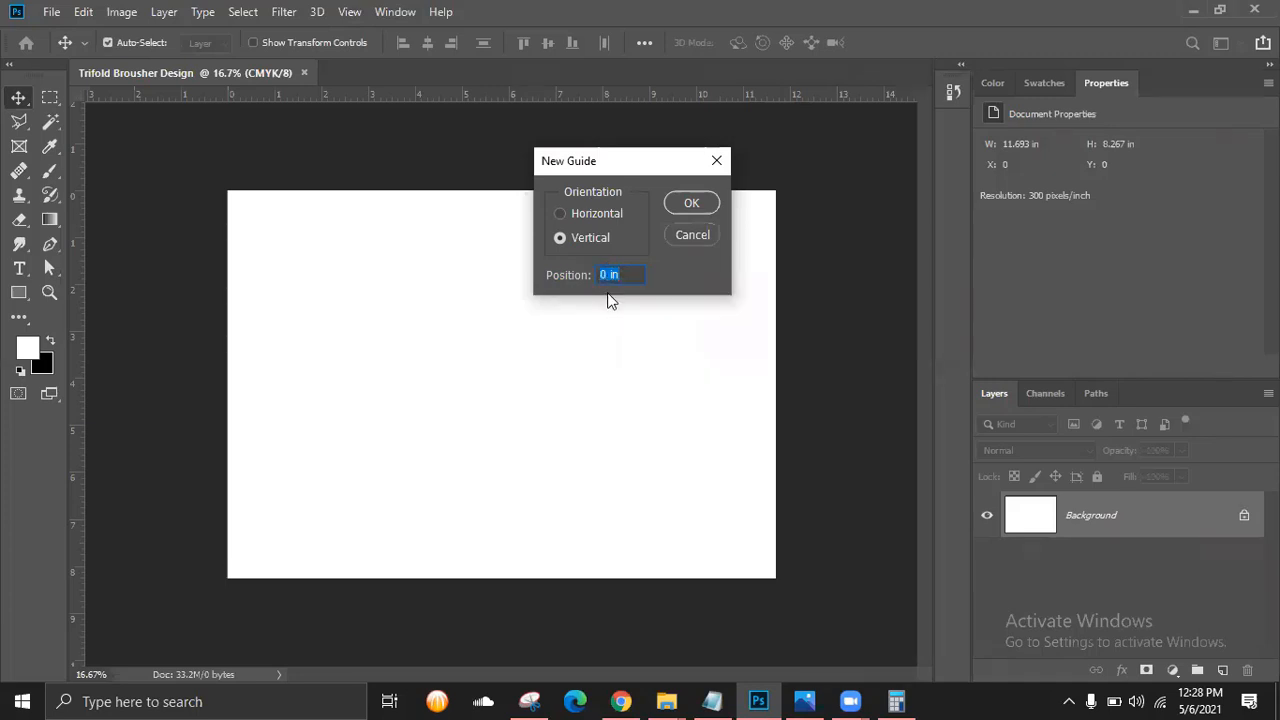
{"action": "type", "text": "3.897"}
{"action": "left_click", "coordinate": [693, 206]}
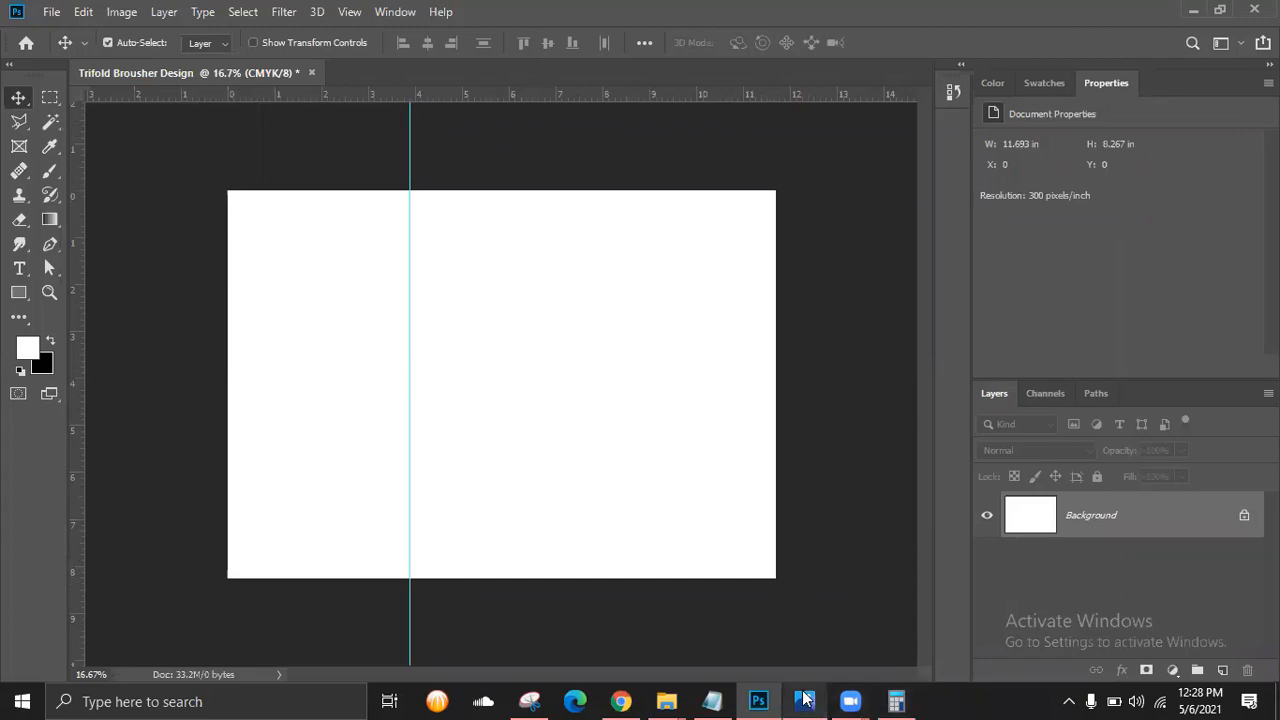
Review points 4 and 5 of the Notepad notes on creating the guides and multiplying 3.8976 by 2.
{"action": "mouse_move", "coordinate": [814, 700]}
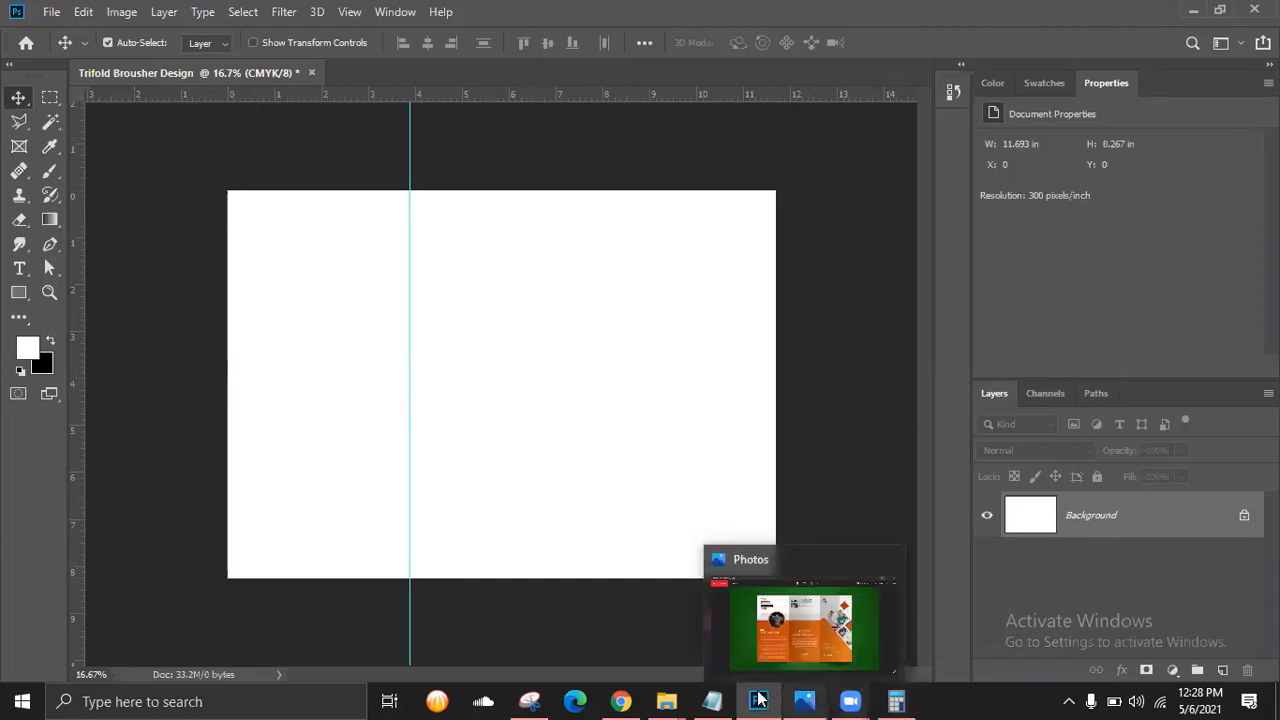
{"action": "left_click", "coordinate": [716, 700]}
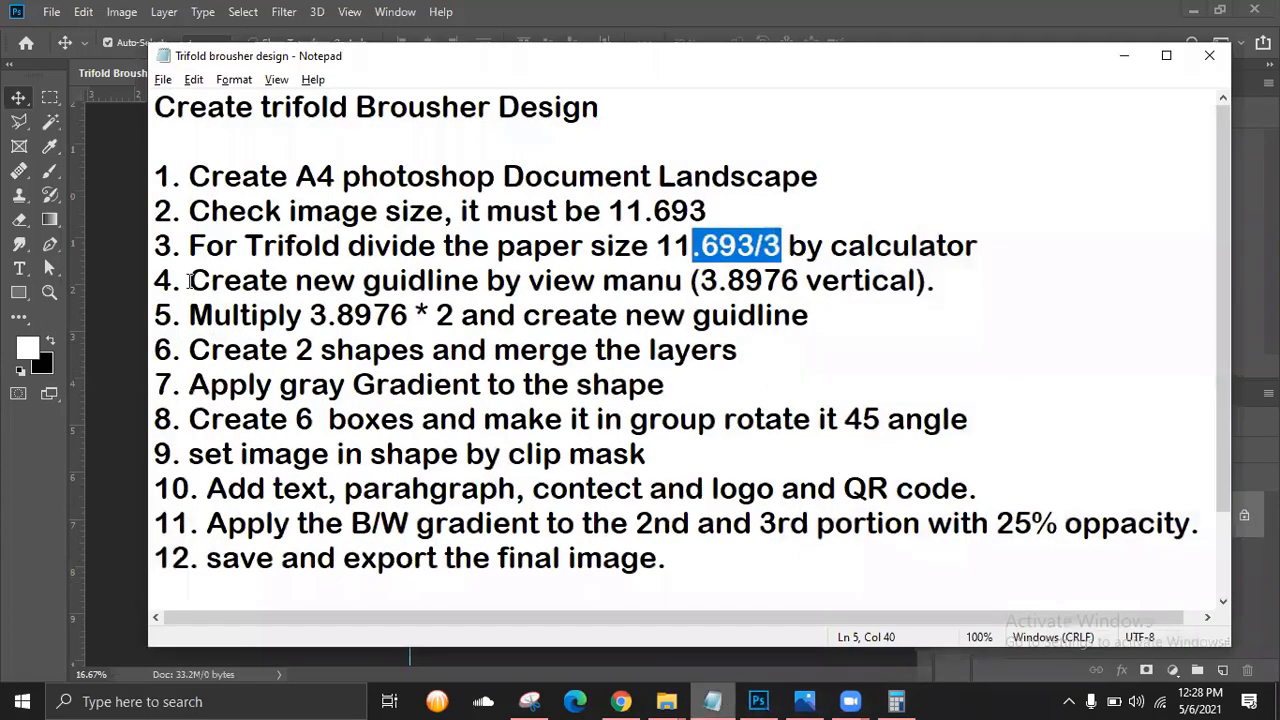
{"action": "left_click_drag", "start_coordinate": [189, 281], "coordinate": [938, 288]}
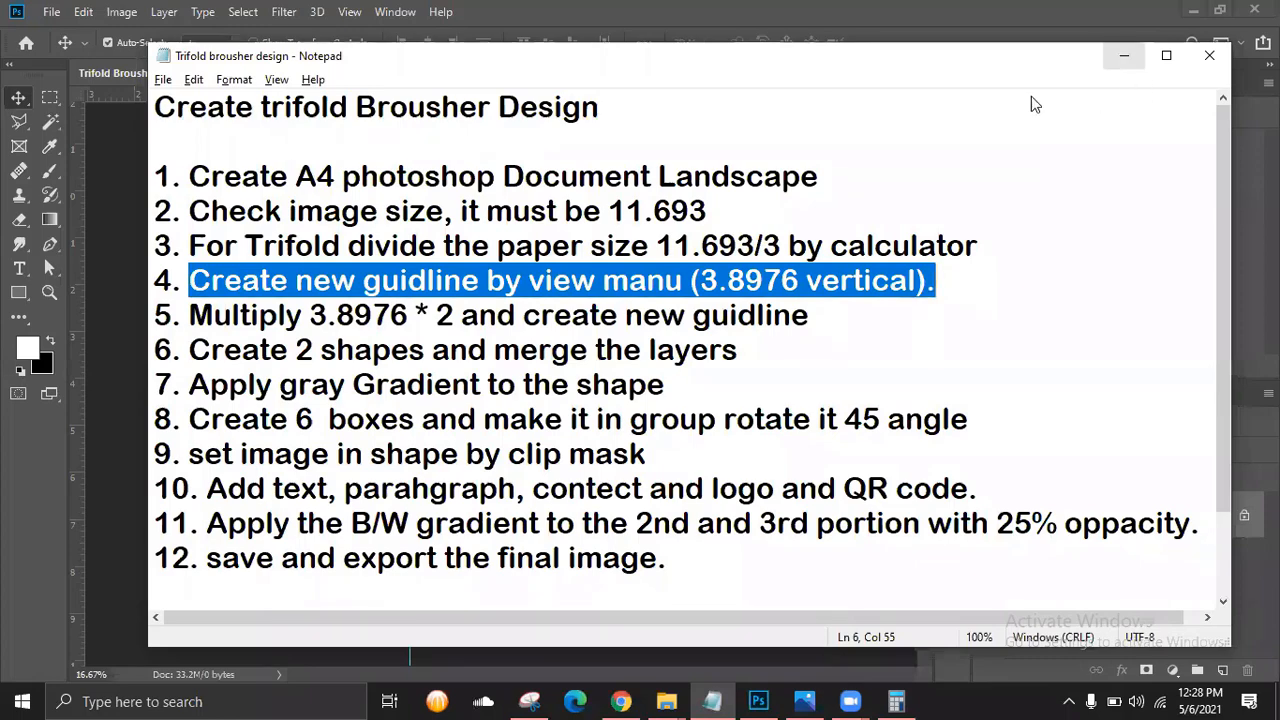
{"action": "left_click", "coordinate": [1124, 55]}
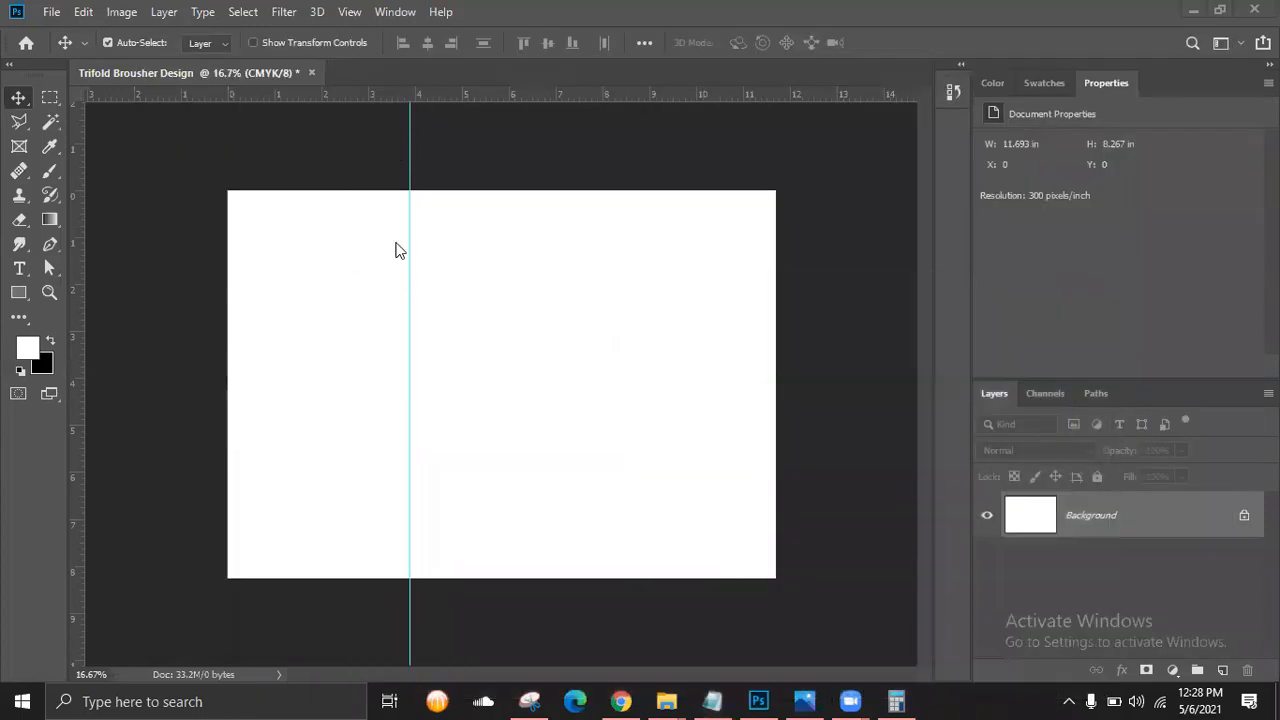
{"action": "left_click", "coordinate": [712, 701]}
{"action": "left_click_drag", "start_coordinate": [190, 316], "coordinate": [454, 318]}
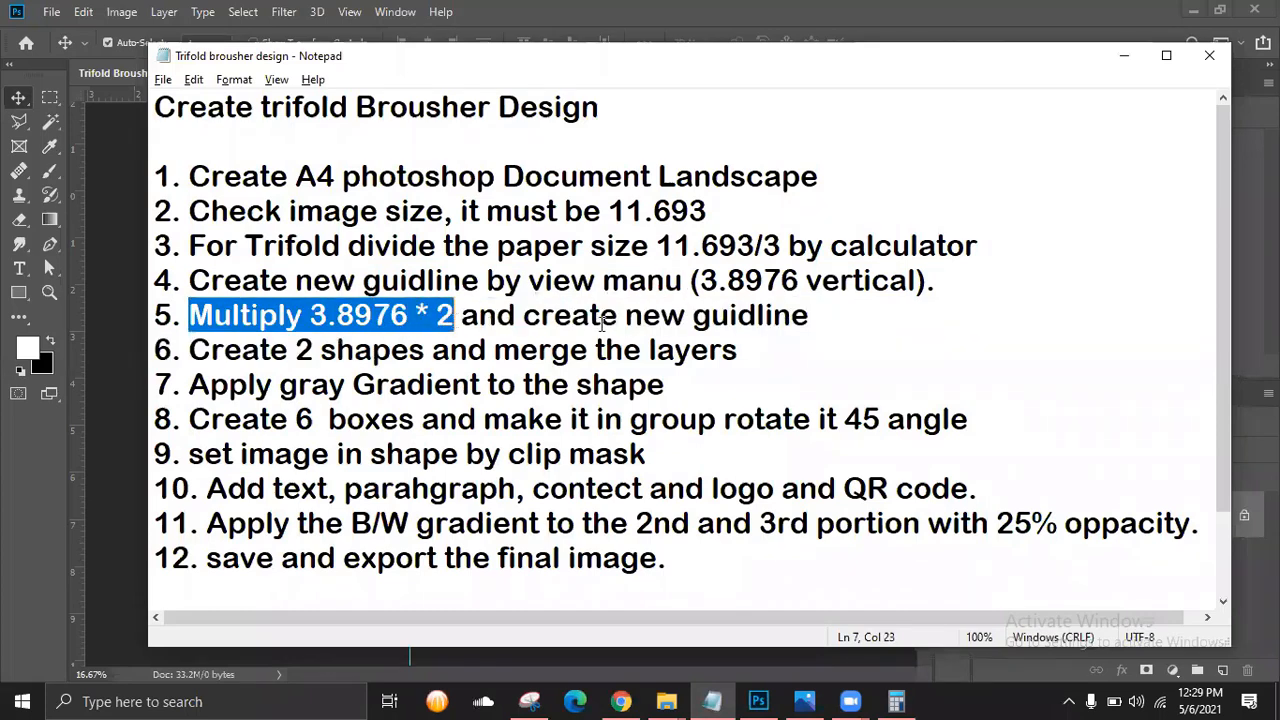
{"action": "left_click", "coordinate": [1124, 55]}
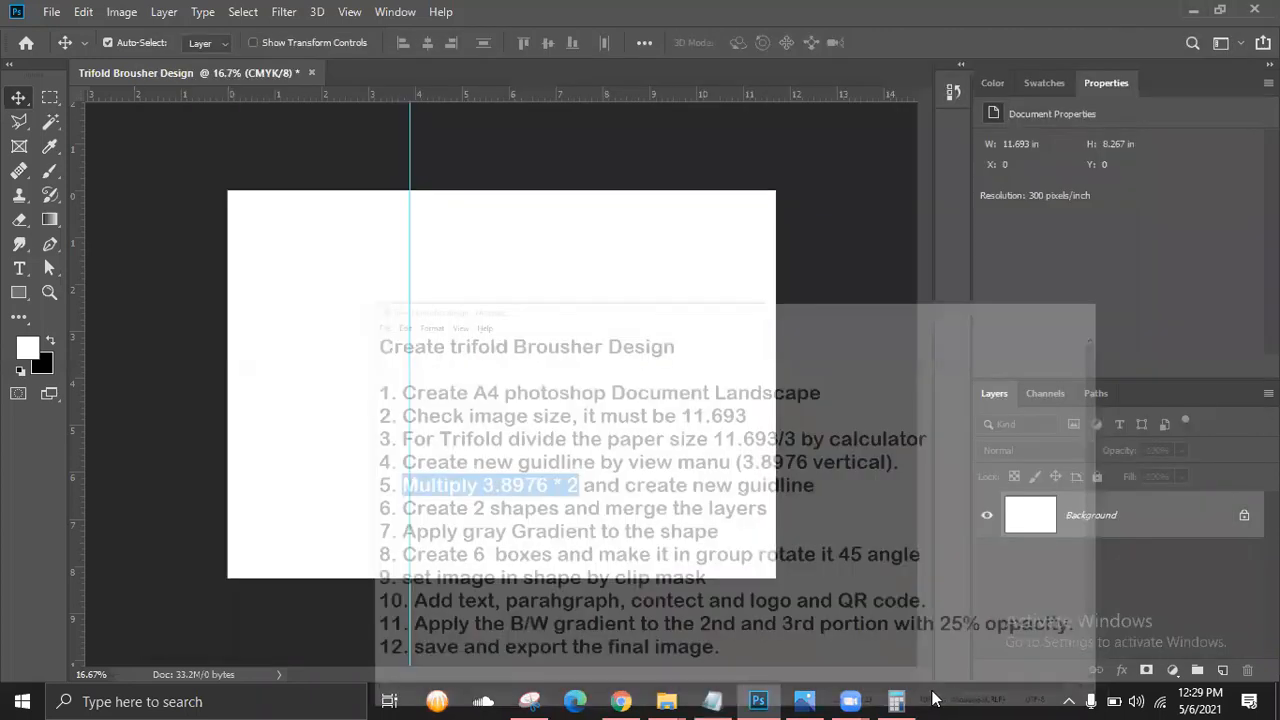
Switch to Calculator, multiply the one-third panel width by 2, and copy the result.
{"action": "left_click", "coordinate": [905, 701]}
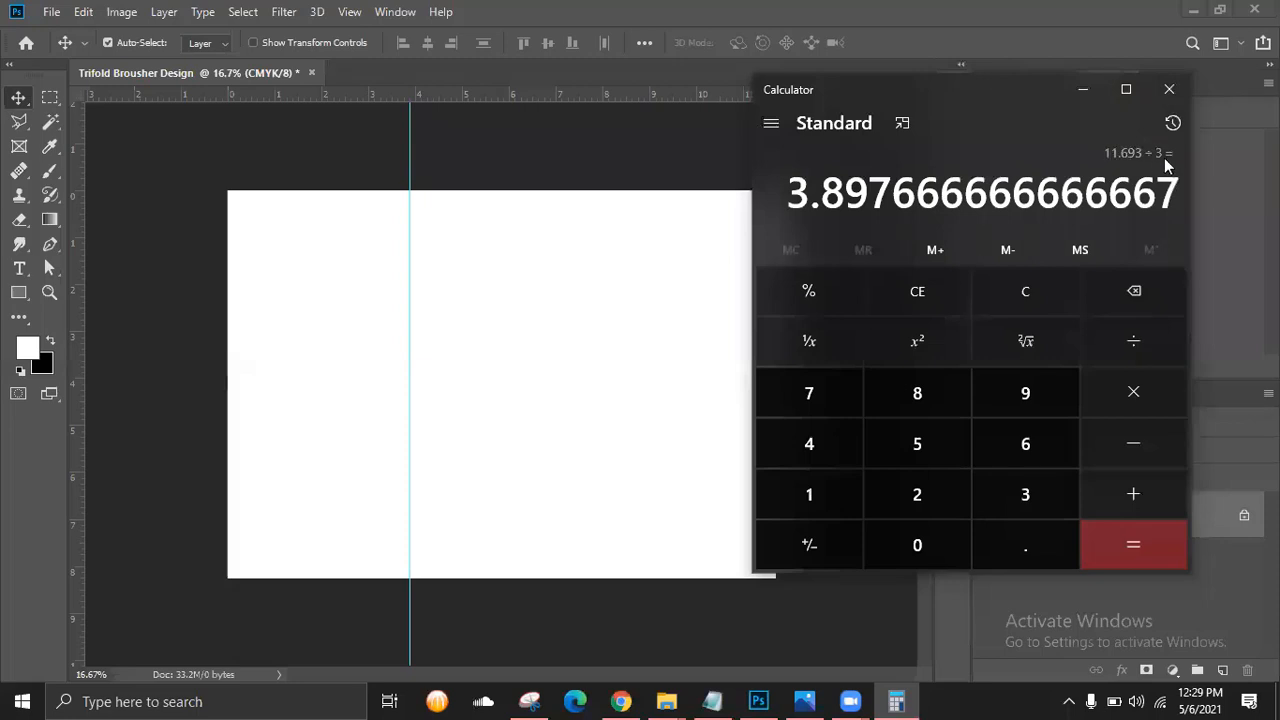
{"action": "left_click_drag", "start_coordinate": [795, 193], "coordinate": [926, 195]}
{"action": "left_click", "coordinate": [1133, 392]}
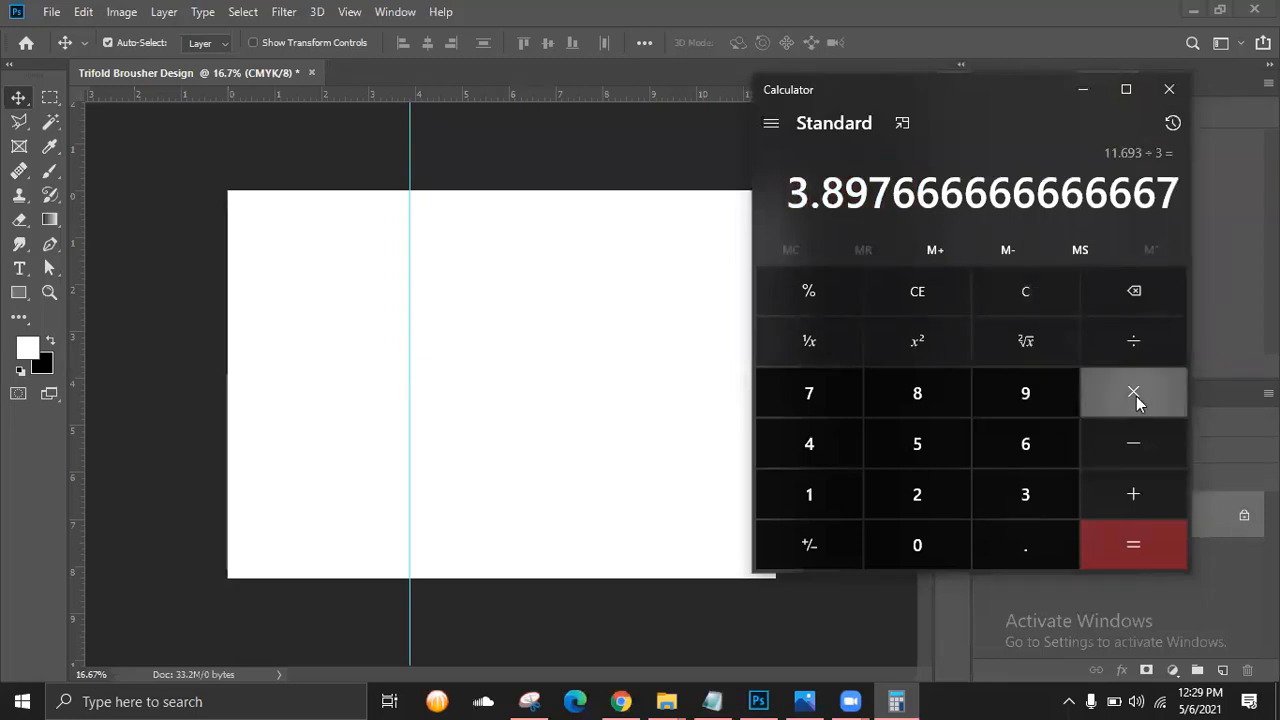
{"action": "left_click", "coordinate": [905, 508]}
{"action": "left_click", "coordinate": [1126, 558]}
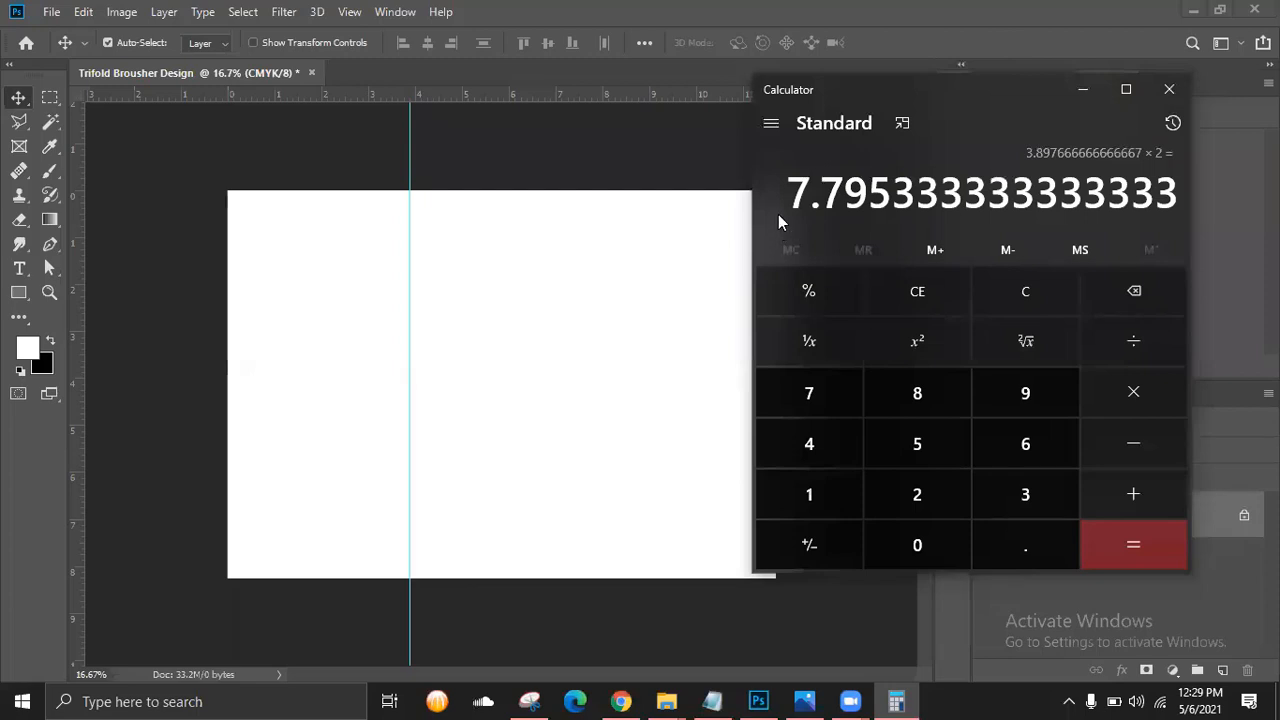
{"action": "left_click_drag", "start_coordinate": [787, 196], "coordinate": [883, 196]}
{"action": "right_click", "coordinate": [883, 196]}
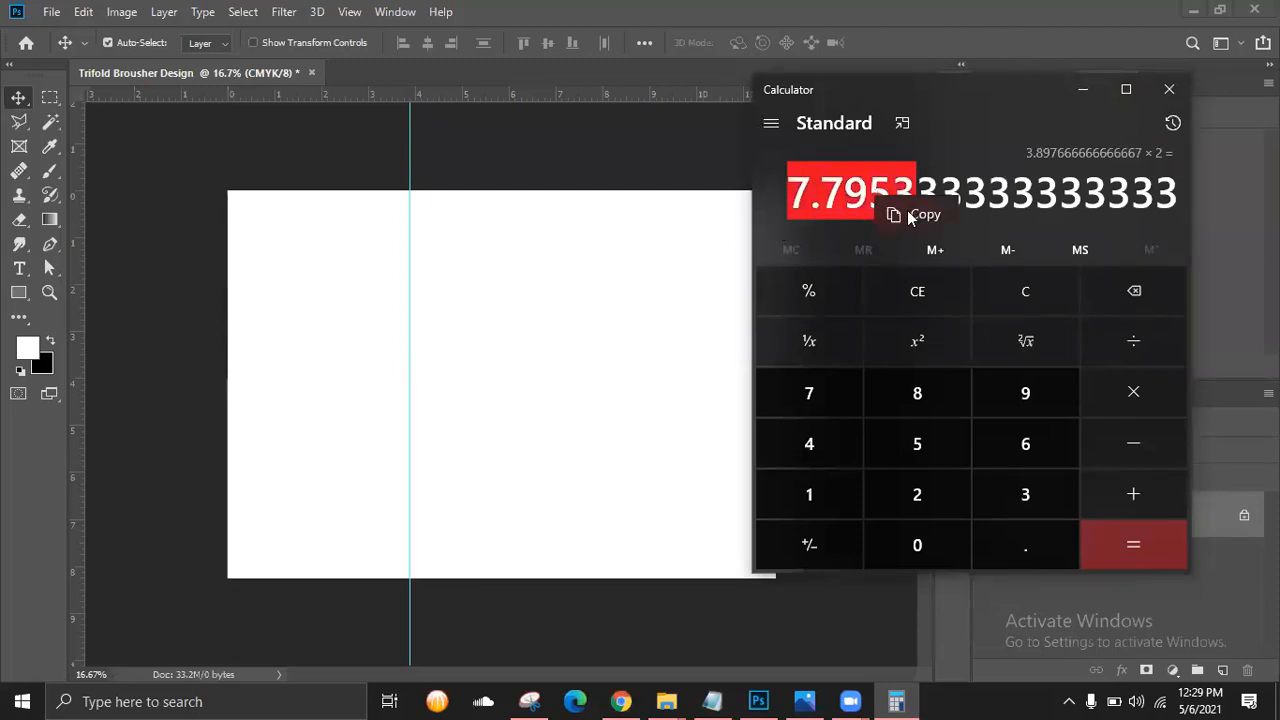
{"action": "left_click", "coordinate": [915, 220]}
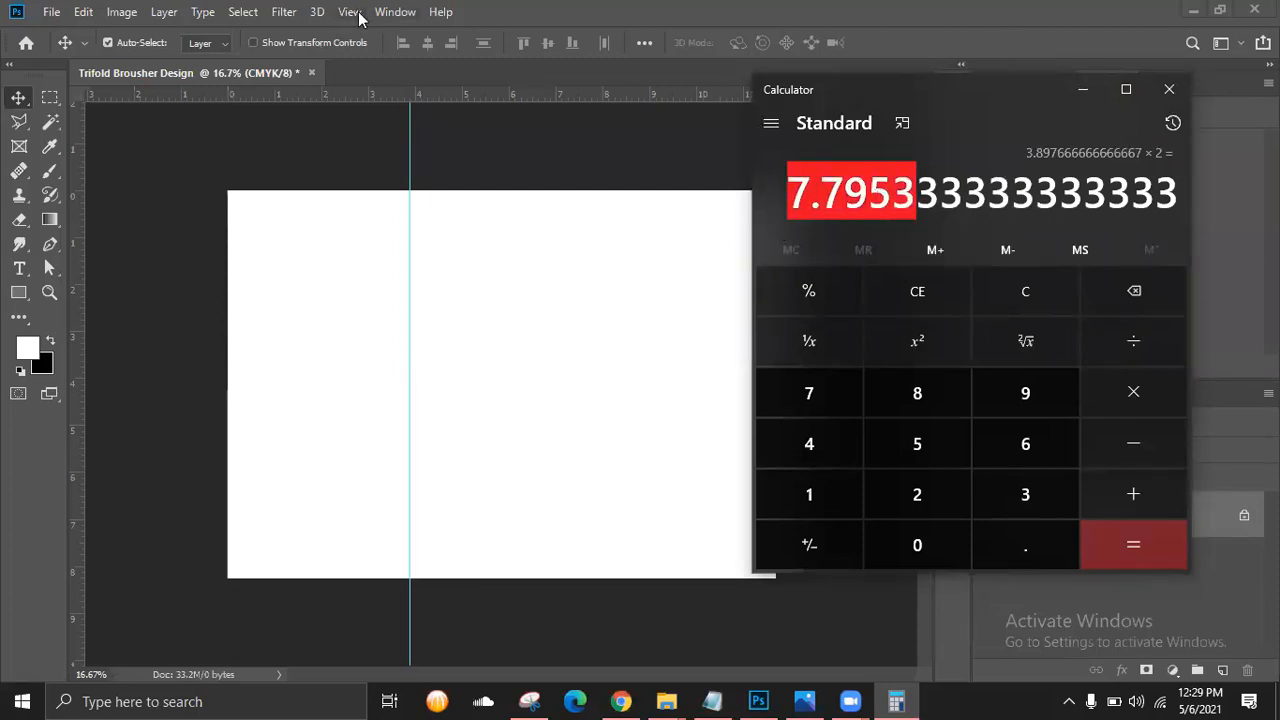
In Photoshop, add a second vertical guide at the position copied from Calculator.
{"action": "left_click", "coordinate": [358, 14]}
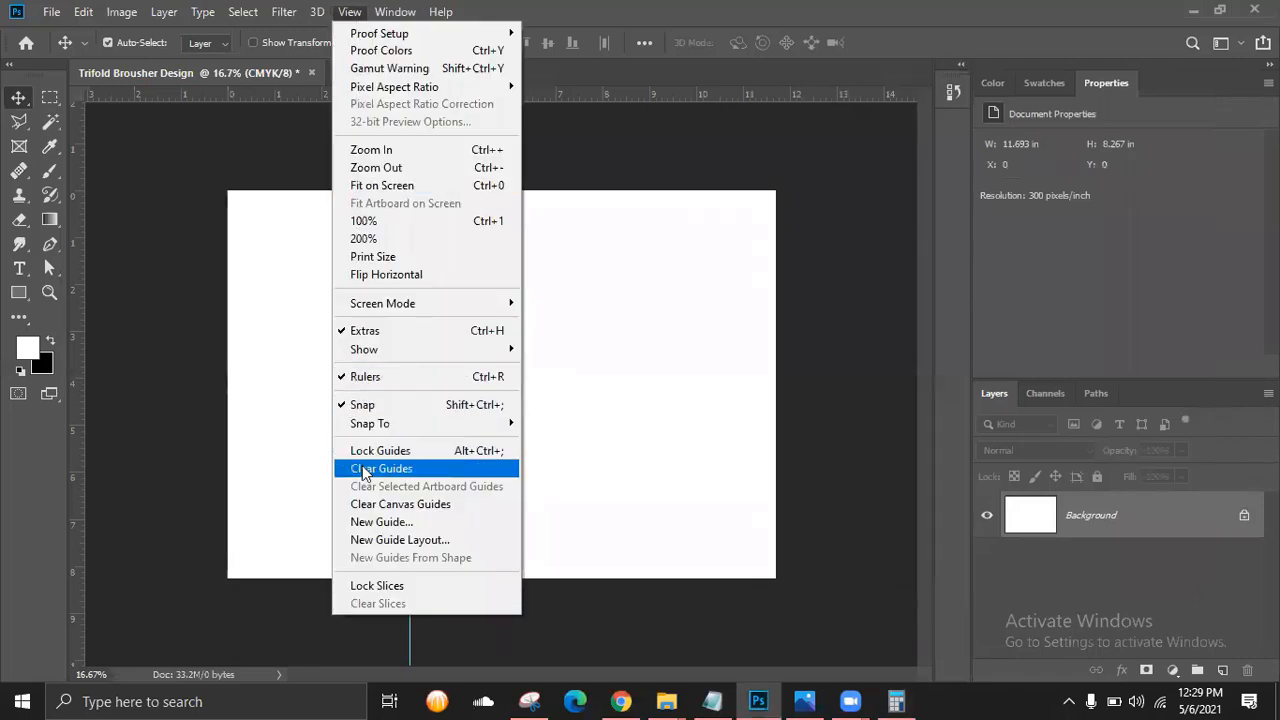
{"action": "left_click", "coordinate": [381, 522]}
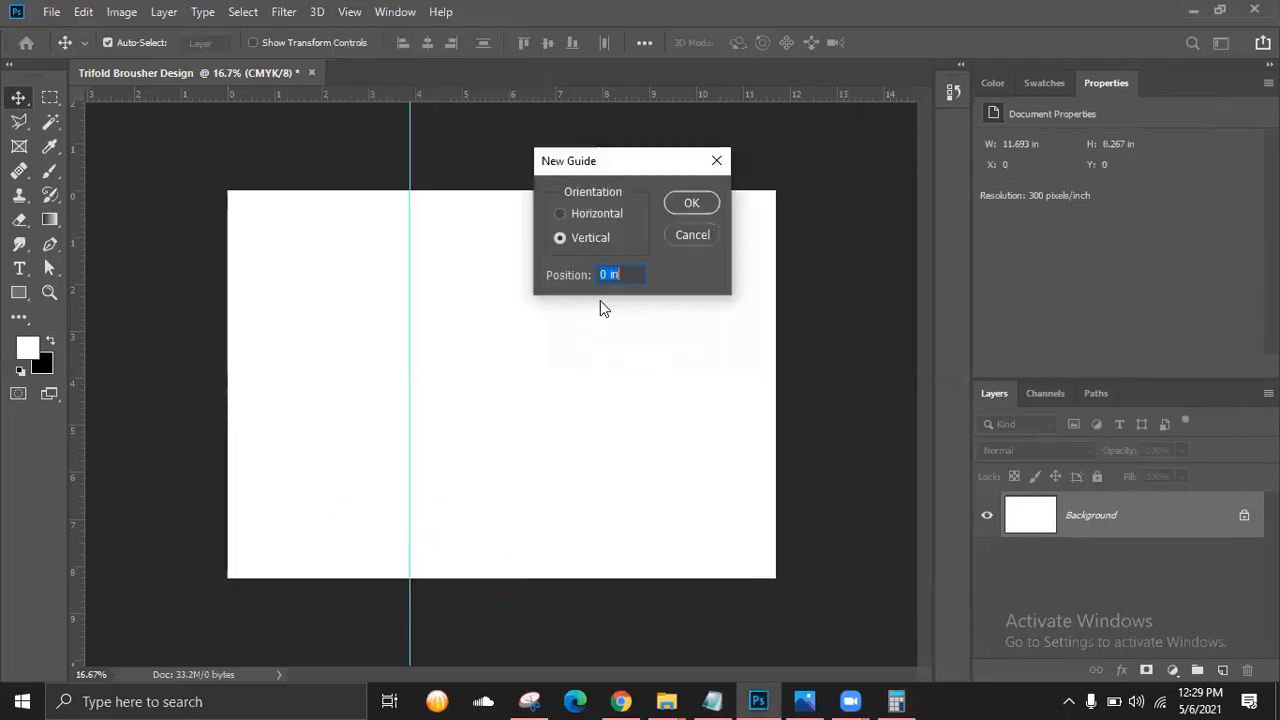
{"action": "key", "text": "ctrl+v"}
{"action": "left_click", "coordinate": [692, 207]}
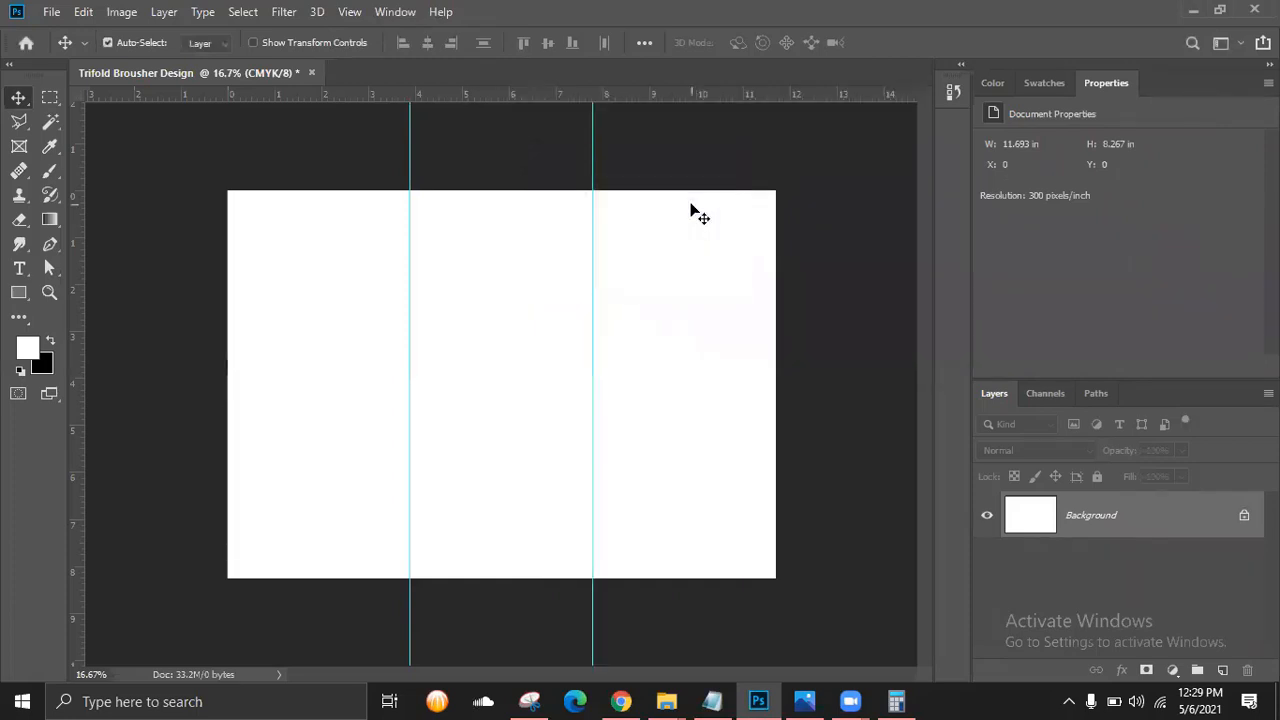
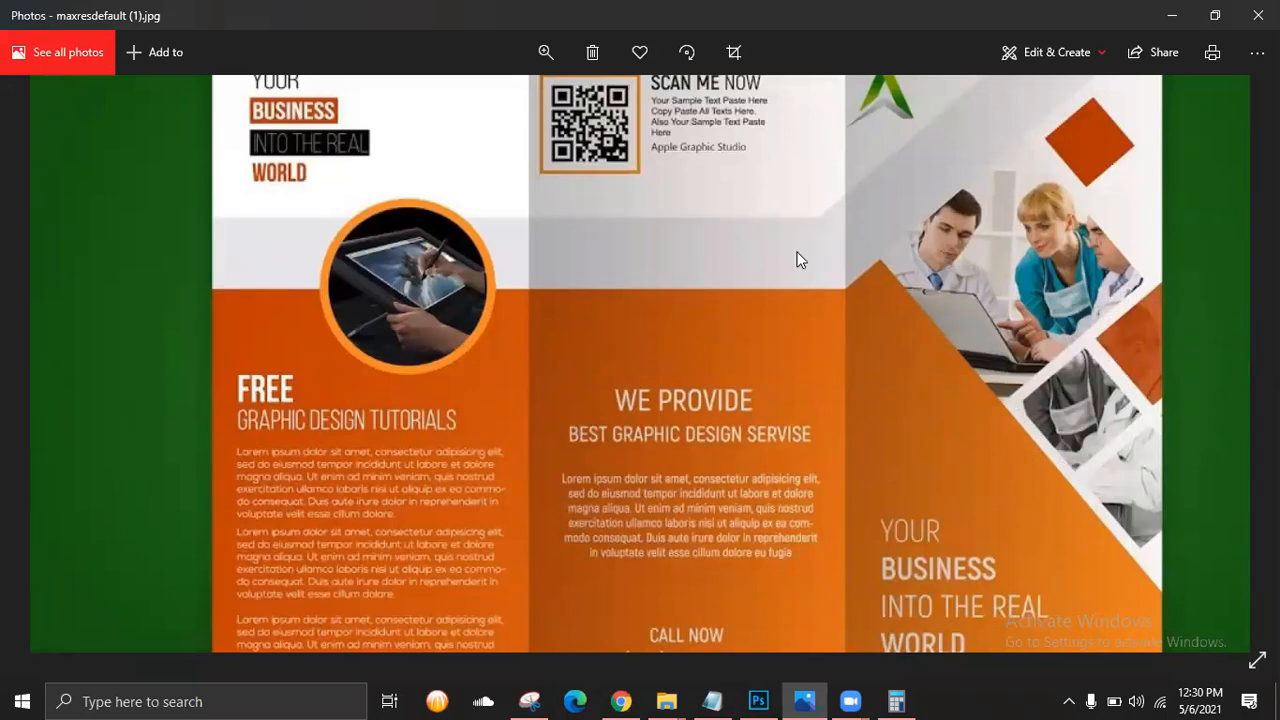
Check the diagonal band in the Photos sample and draw an orange rectangle about 2345 x 211 px across the first two panels in Photoshop.
{"action": "left_click_drag", "start_coordinate": [1031, 110], "coordinate": [877, 235]}
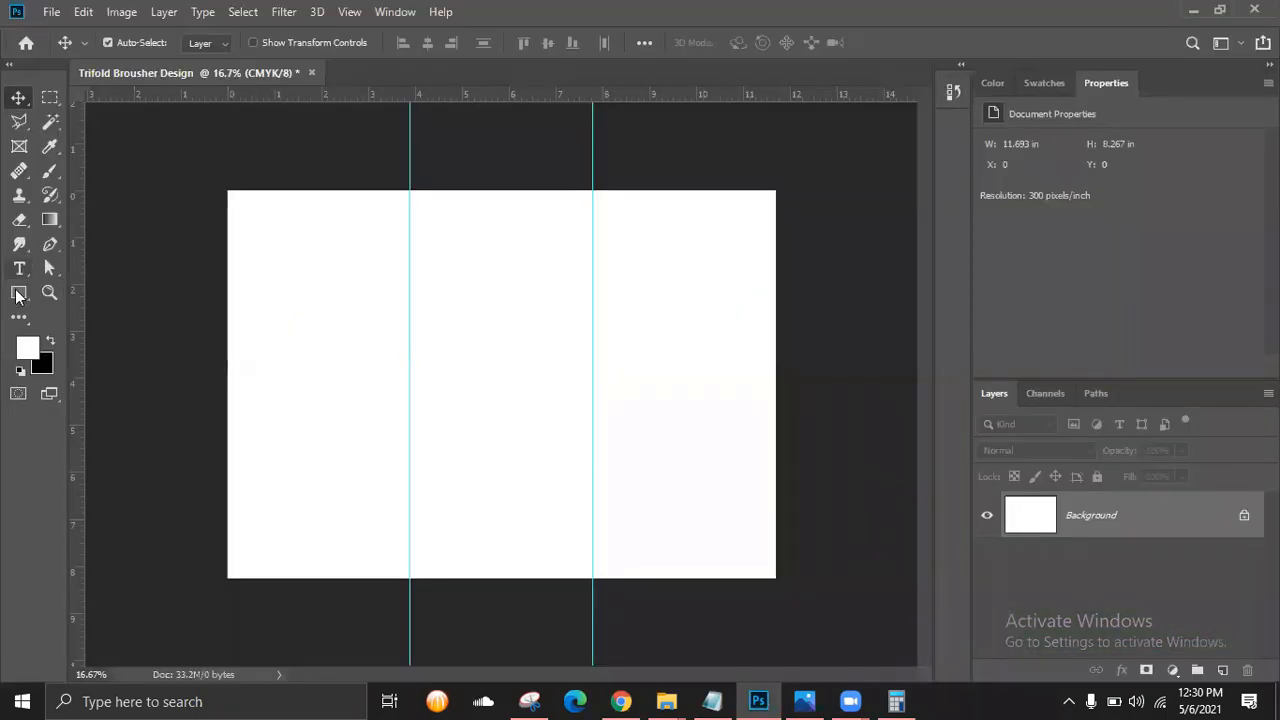
{"action": "right_click", "coordinate": [19, 293]}
{"action": "left_click", "coordinate": [88, 294]}
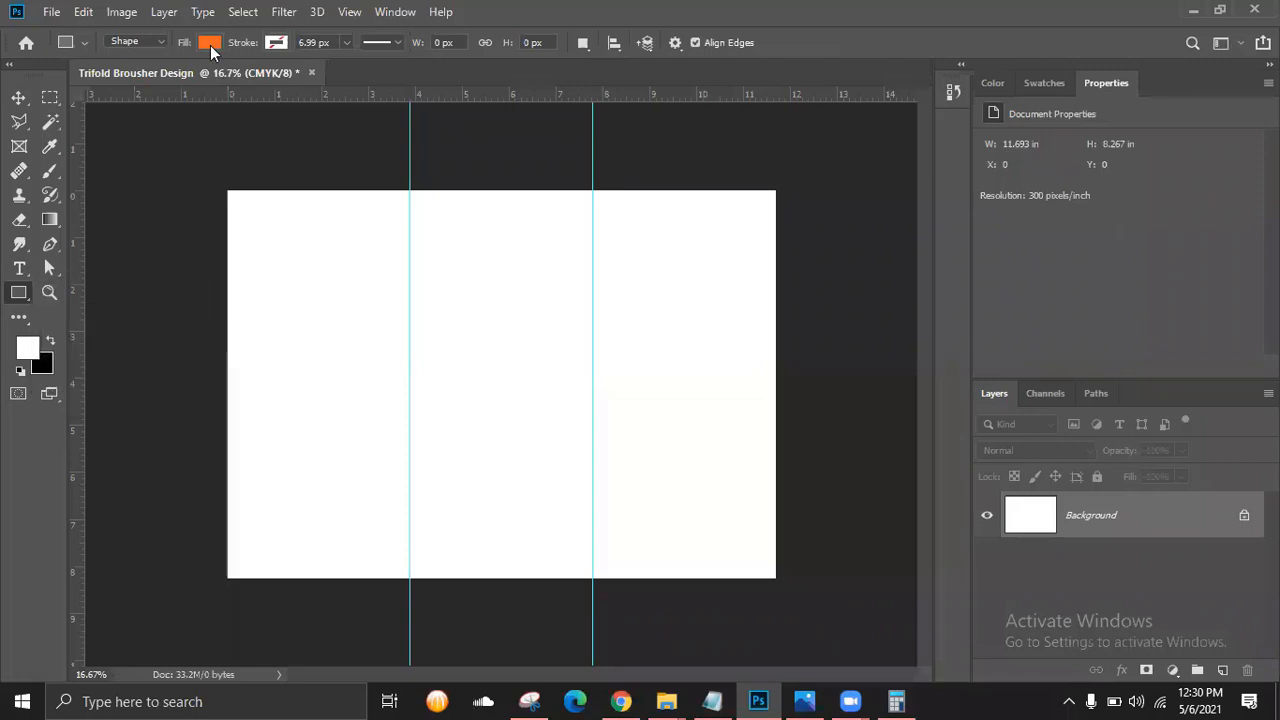
{"action": "left_click_drag", "start_coordinate": [229, 312], "coordinate": [594, 342]}
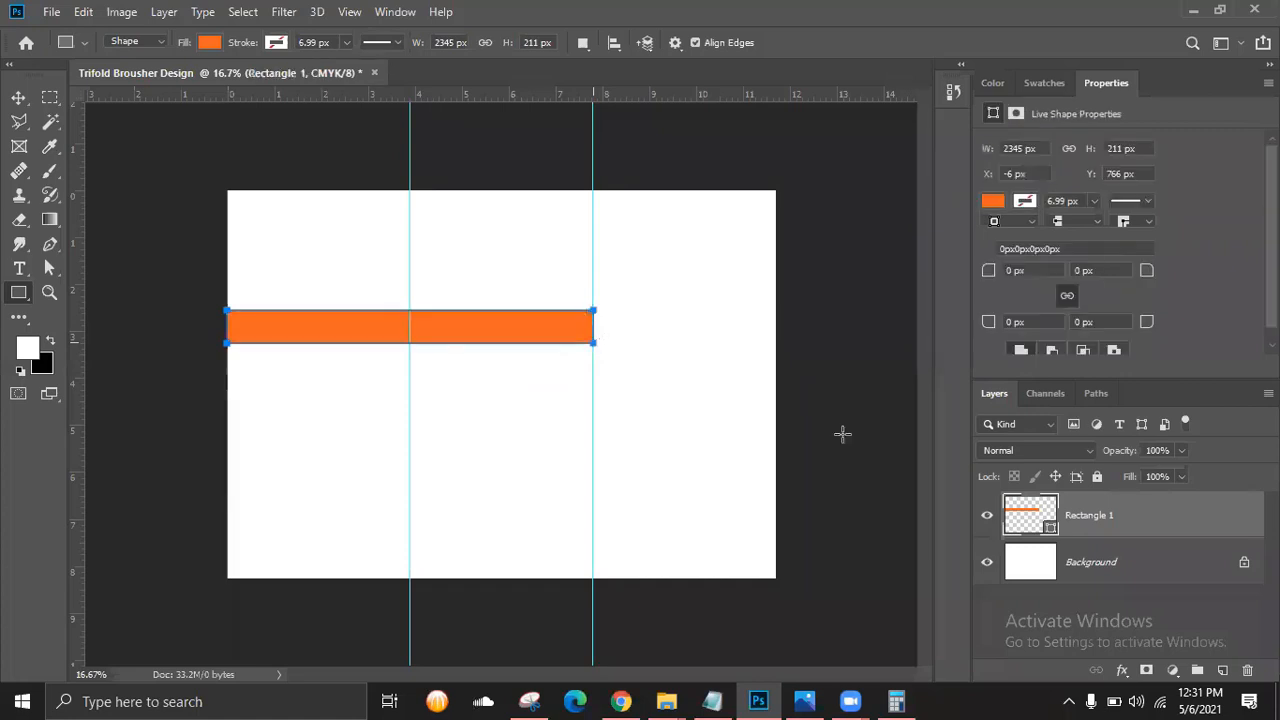
Duplicate the orange rectangle, move the copy toward the third panel, and rotate it to about -32° so it rises diagonally.
{"action": "left_click_drag", "start_coordinate": [1218, 651], "coordinate": [1221, 670]}
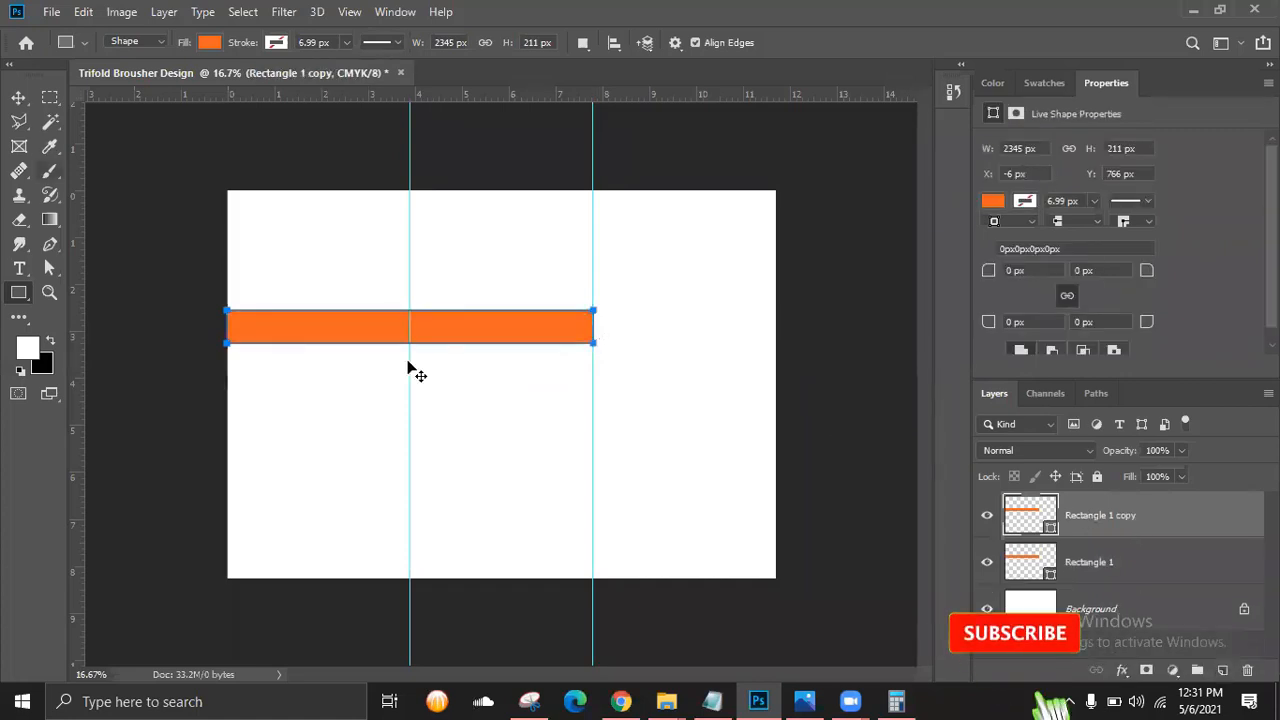
{"action": "key", "text": "v"}
{"action": "left_click_drag", "start_coordinate": [783, 285], "coordinate": [703, 291]}
{"action": "key", "text": "ctrl+t"}
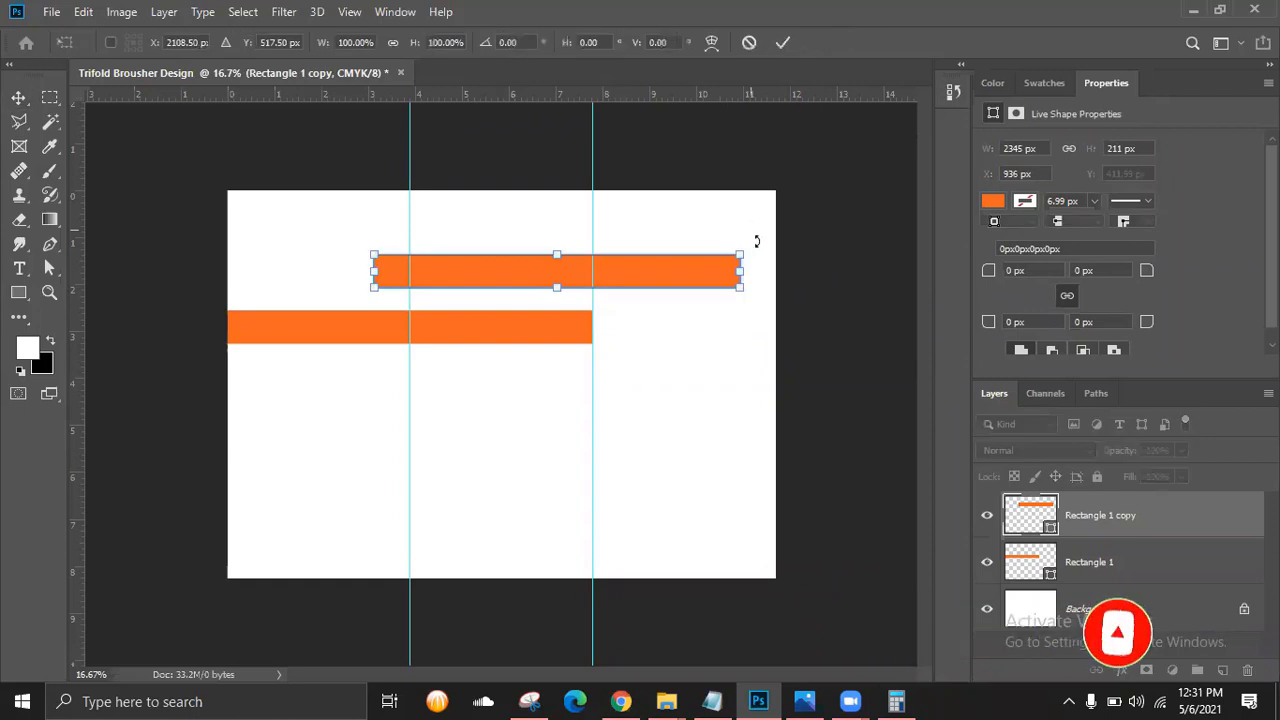
{"action": "left_click_drag", "start_coordinate": [747, 196], "coordinate": [657, 281]}
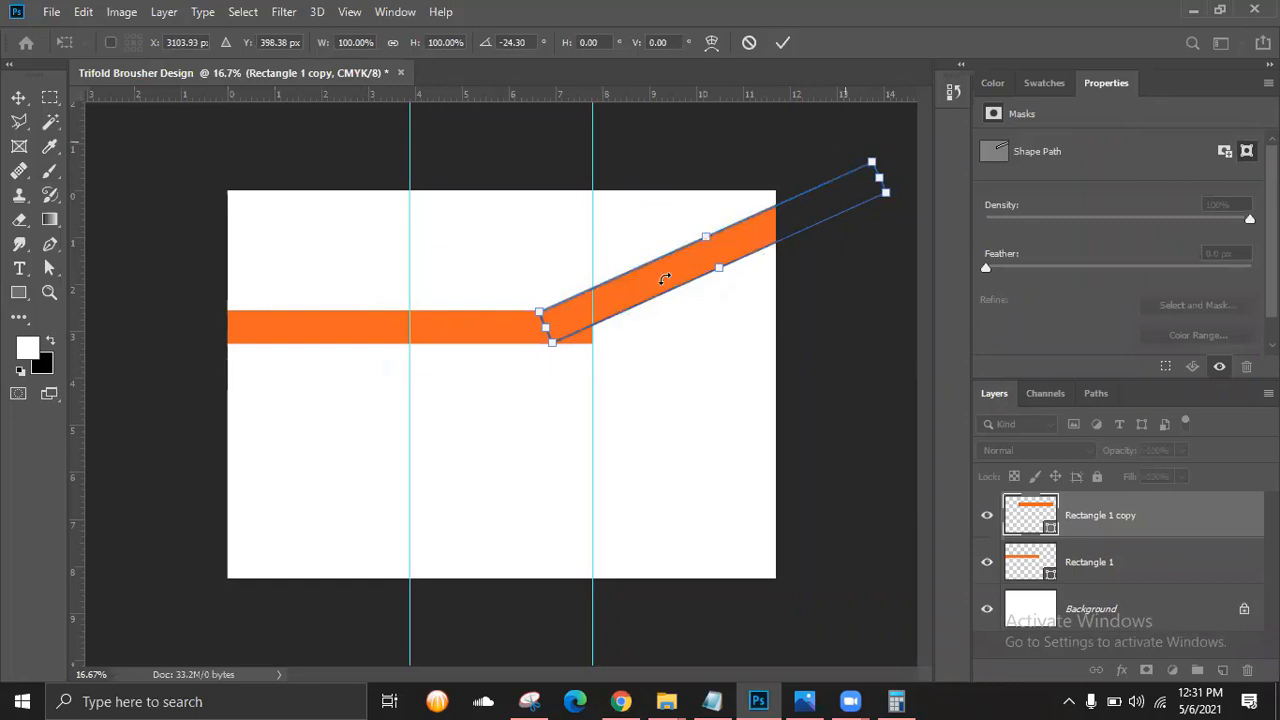
{"action": "left_click_drag", "start_coordinate": [643, 320], "coordinate": [623, 372]}
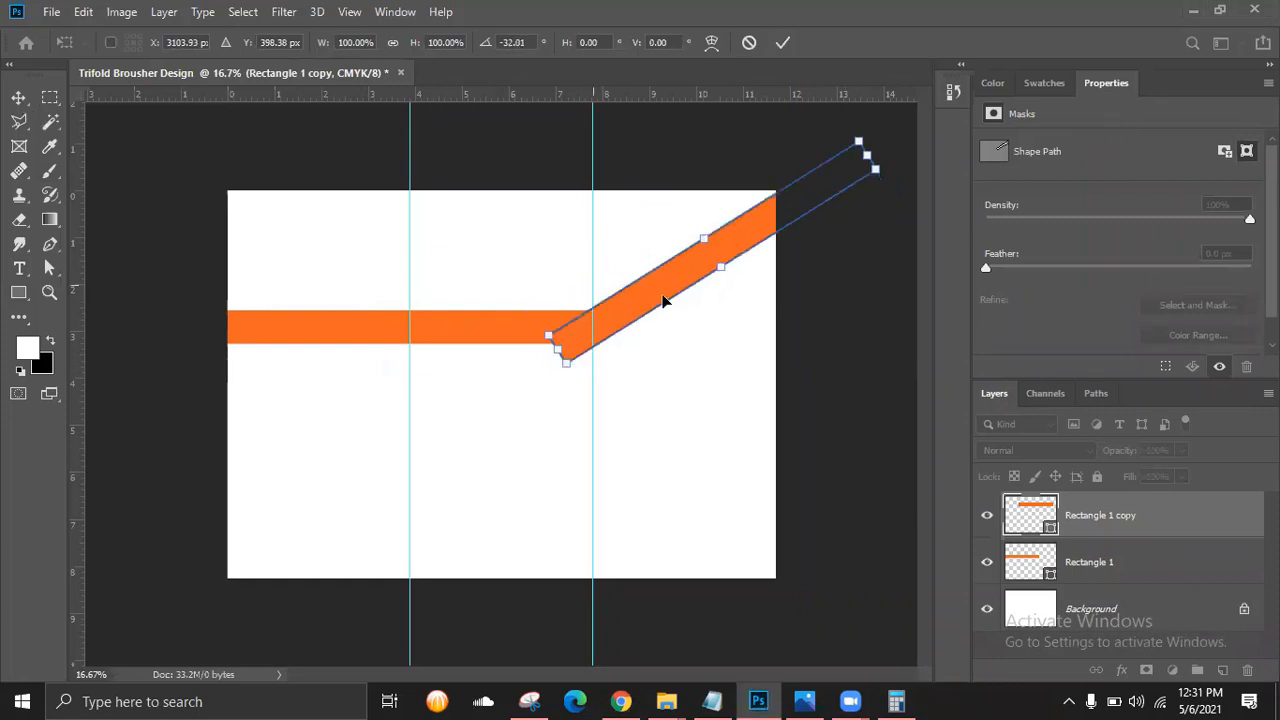
Position the rotated copy so its lower corner meets the horizontal band's lower end on the second guide.
{"action": "key", "text": "ctrl+plus"}
{"action": "key", "text": "ctrl+plus"}
{"action": "left_click_drag", "start_coordinate": [757, 287], "coordinate": [581, 358]}
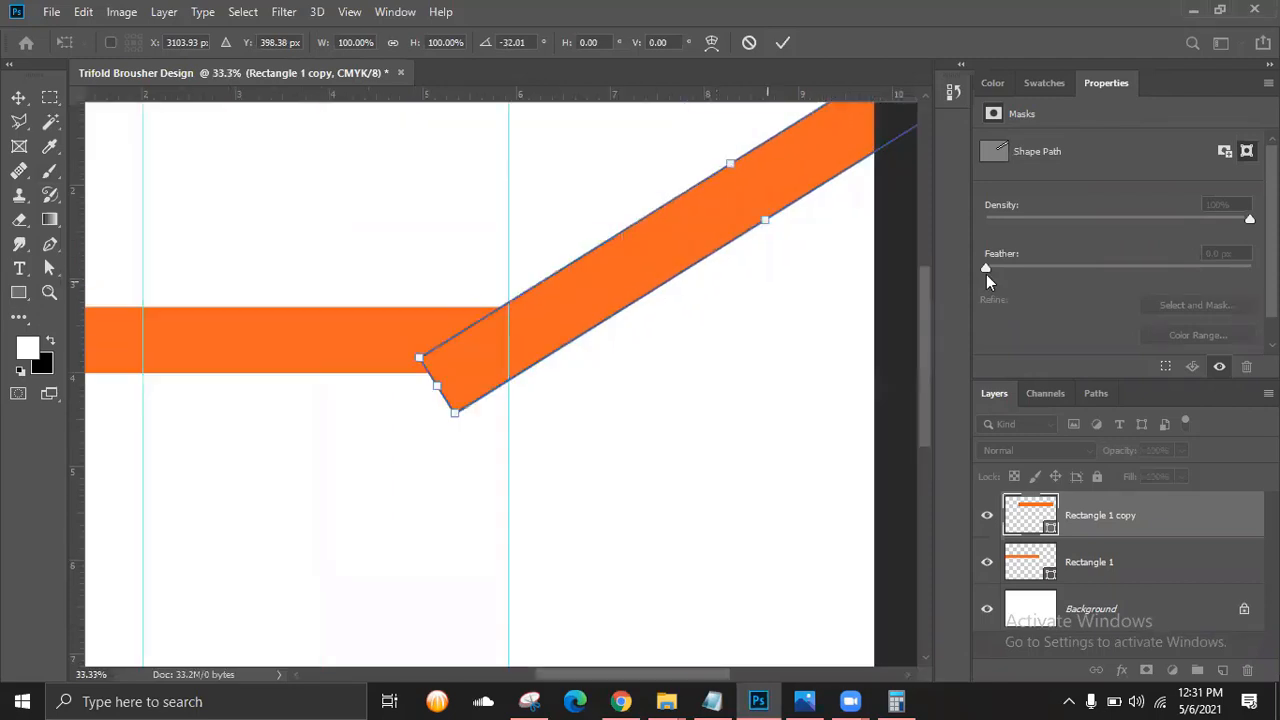
{"action": "left_click_drag", "start_coordinate": [972, 292], "coordinate": [1007, 296]}
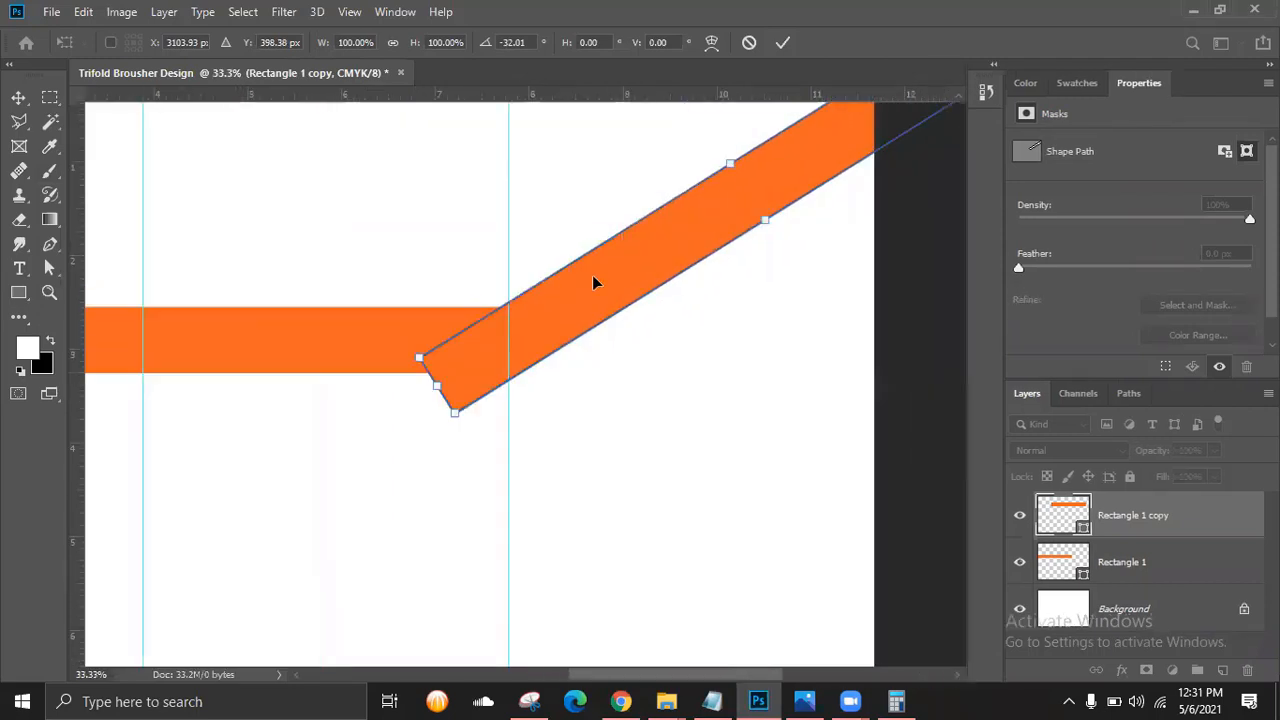
{"action": "left_click_drag", "start_coordinate": [587, 279], "coordinate": [599, 241]}
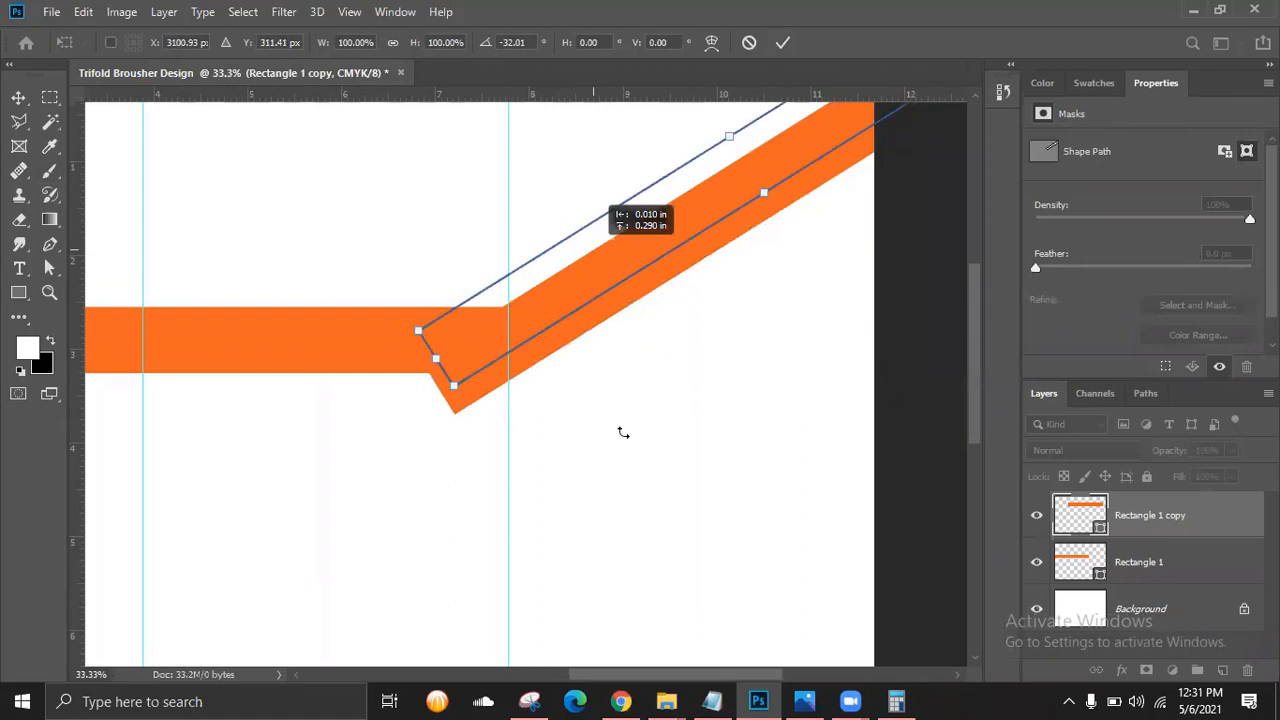
{"action": "left_click_drag", "start_coordinate": [605, 290], "coordinate": [531, 380]}
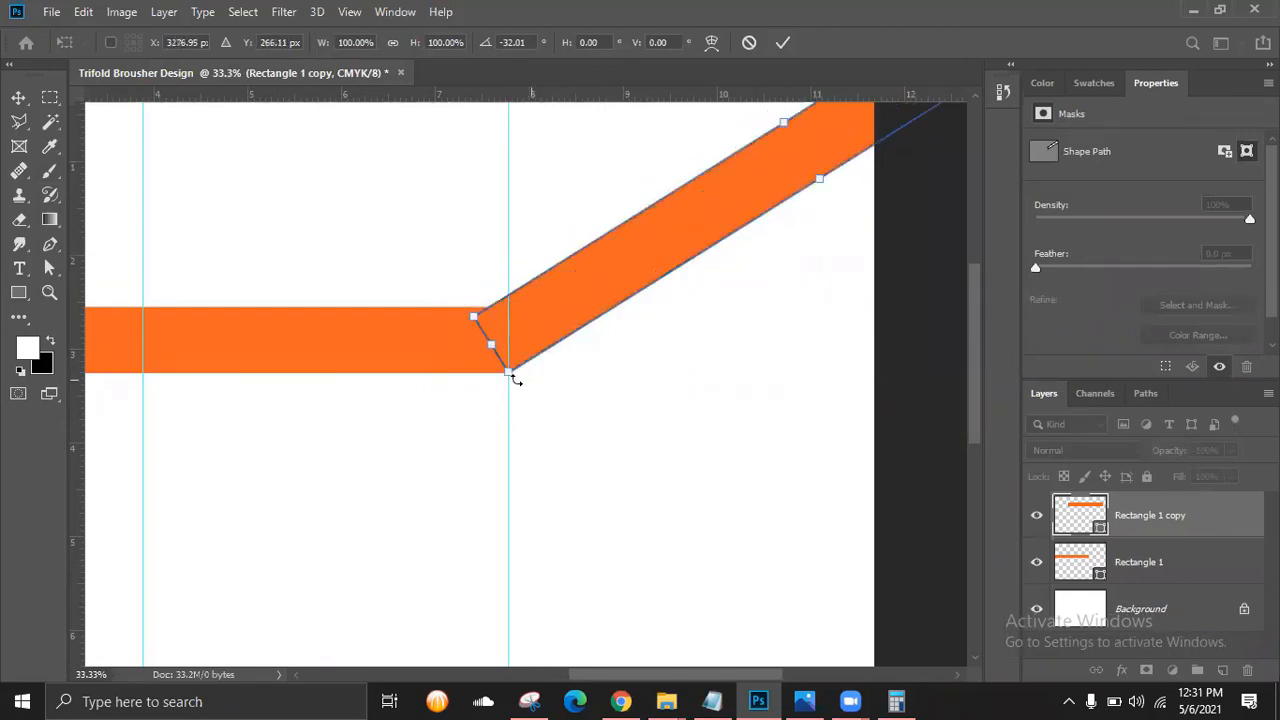
Inspect the corner where the two bands meet at the second guide and compare the layout with the Photos sample.
{"action": "key", "text": "ctrl+plus"}
{"action": "key", "text": "ctrl+plus"}
{"action": "key", "text": "ctrl+plus"}
{"action": "key", "text": "ctrl+plus"}
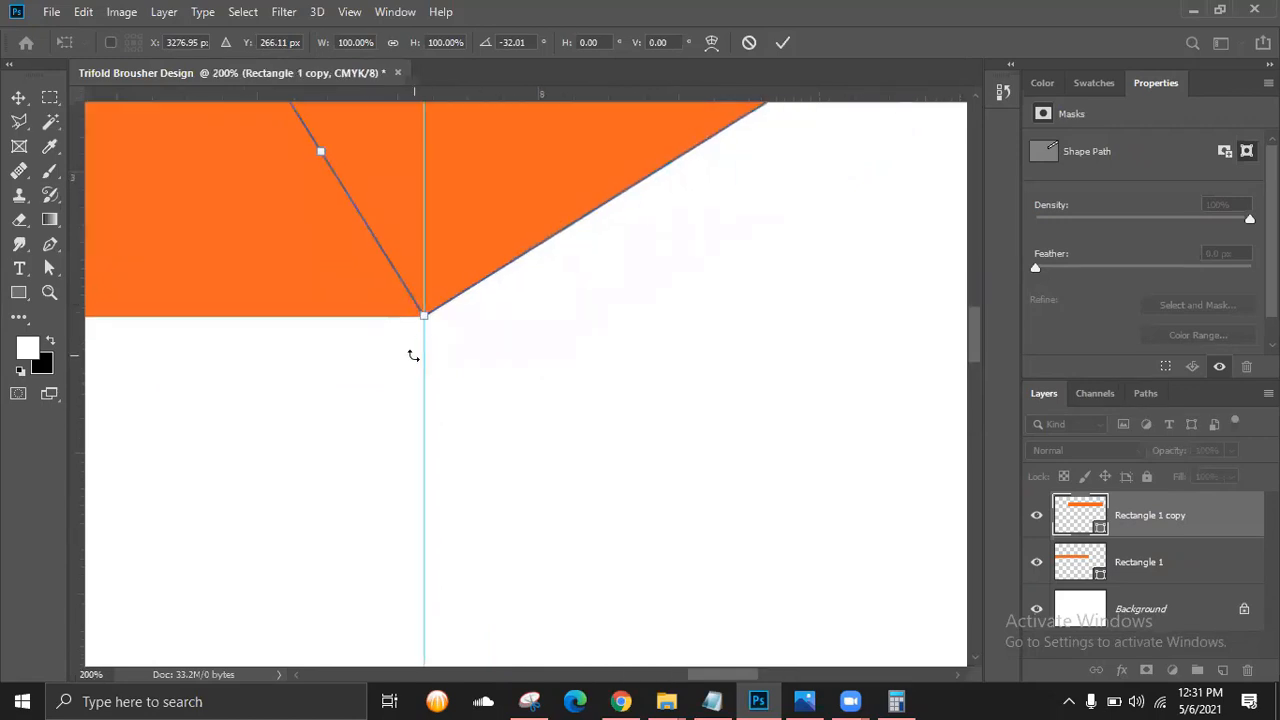
{"action": "key", "text": "ctrl+minus"}
{"action": "key", "text": "ctrl+minus"}
{"action": "key", "text": "ctrl+minus"}
{"action": "key", "text": "ctrl+minus"}
{"action": "key", "text": "ctrl+minus"}
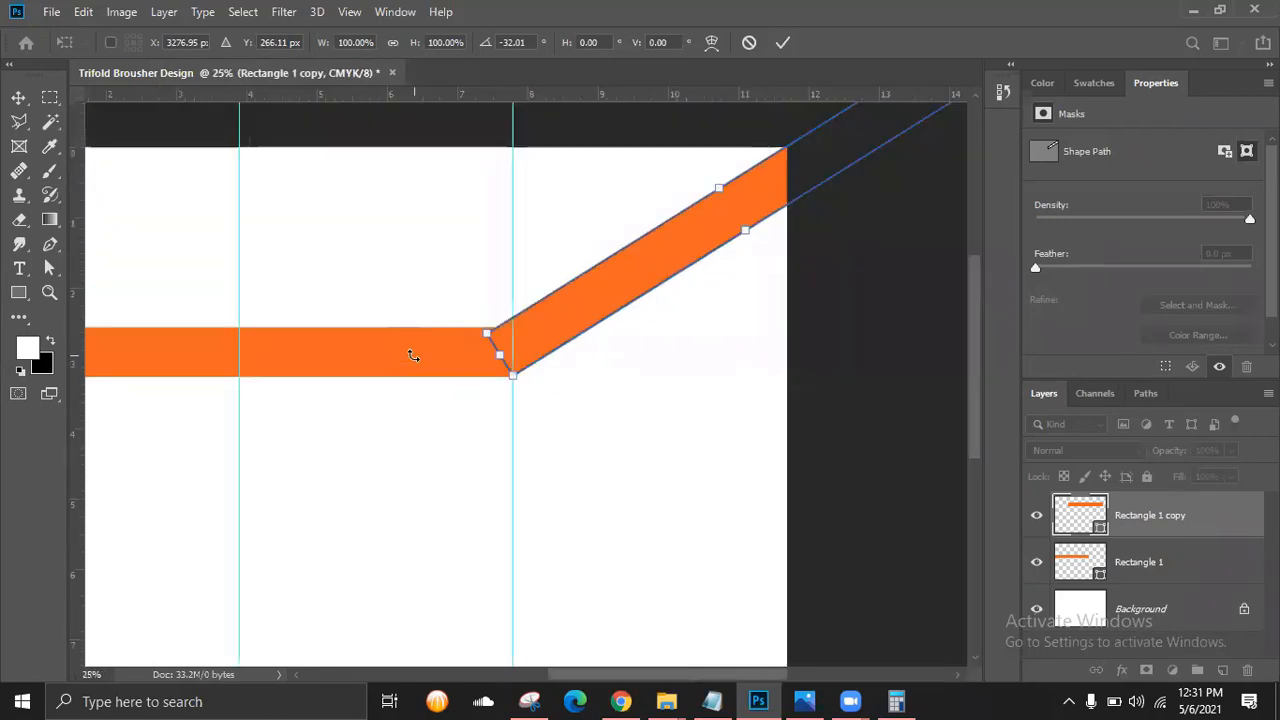
{"action": "key", "text": "ctrl+minus"}
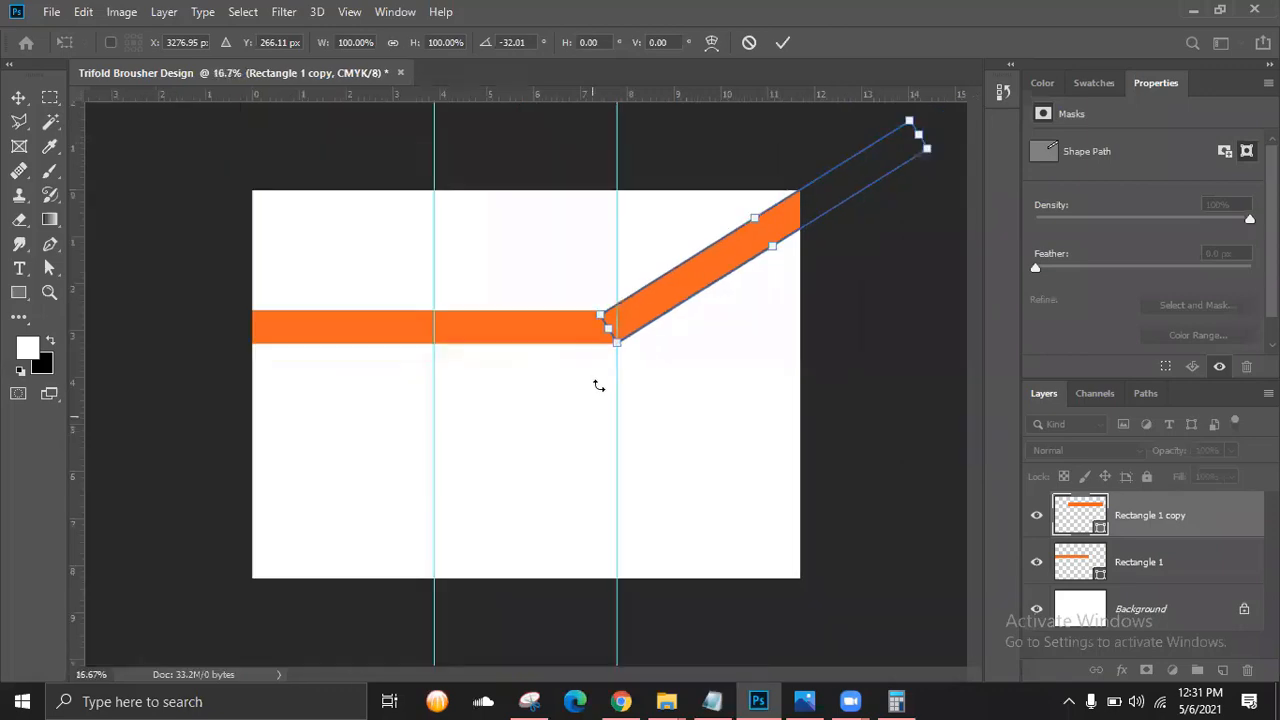
{"action": "left_click", "coordinate": [806, 699]}
{"action": "left_click", "coordinate": [806, 699]}
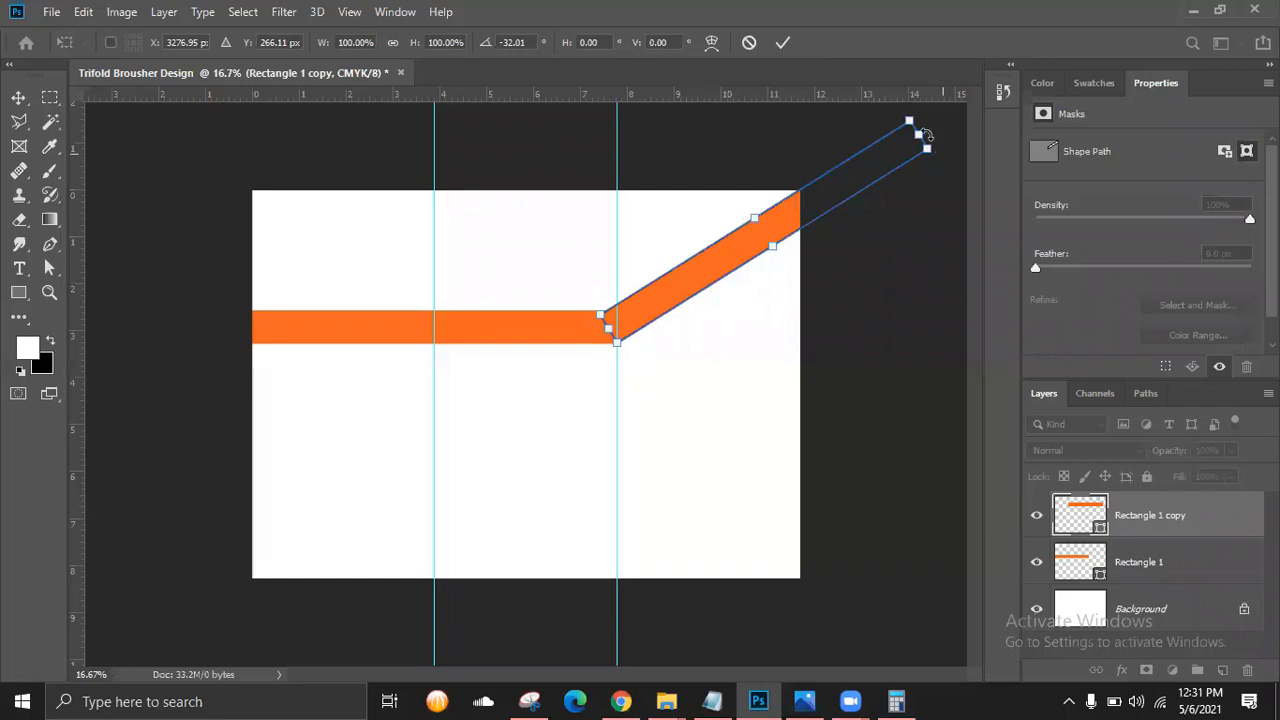
Try a steeper rotation of the diagonal band, undo it, and apply the transform at about -32°.
{"action": "left_click_drag", "start_coordinate": [928, 135], "coordinate": [914, 150]}
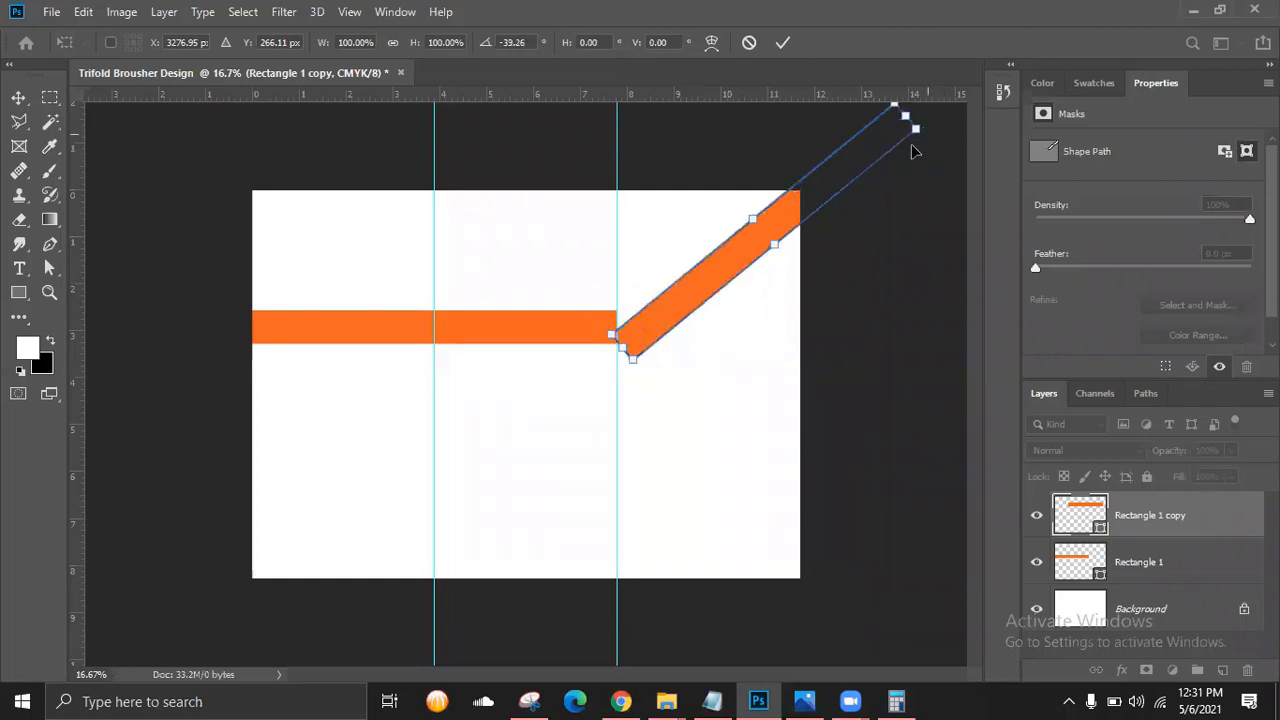
{"action": "key", "text": "ctrl+z"}
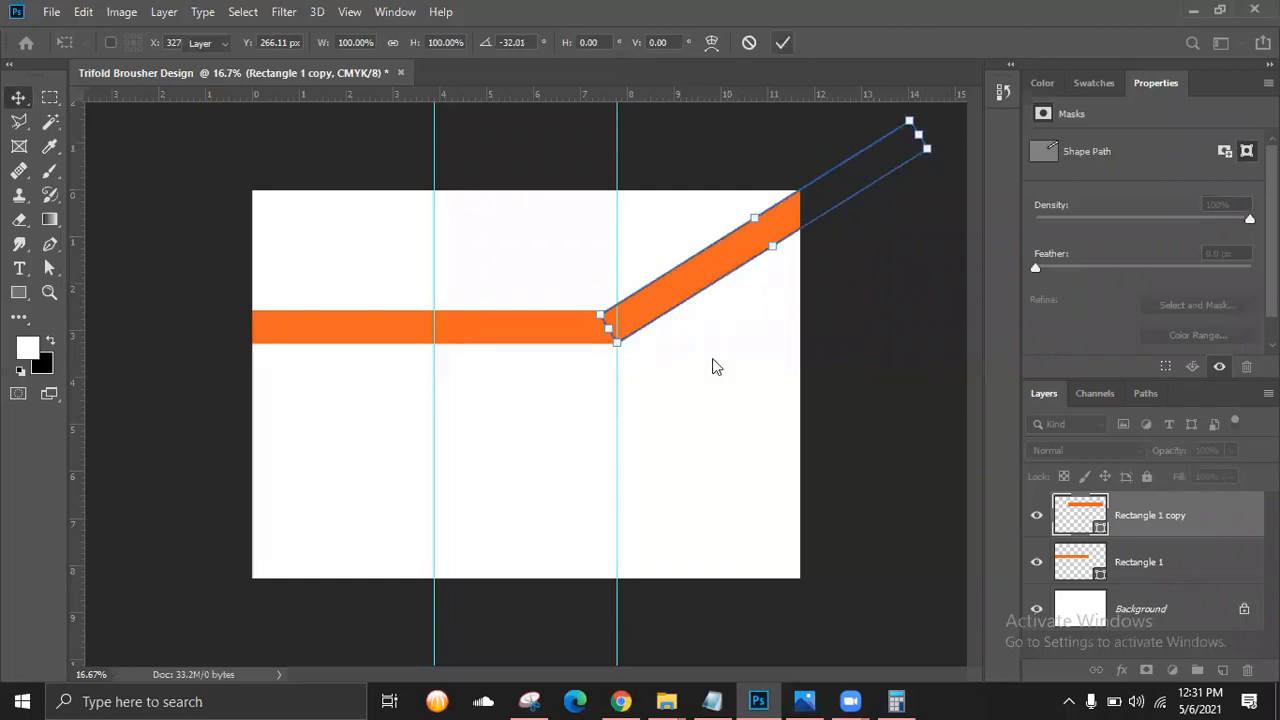
{"action": "key", "text": "Return"}
{"action": "left_click", "coordinate": [571, 277]}
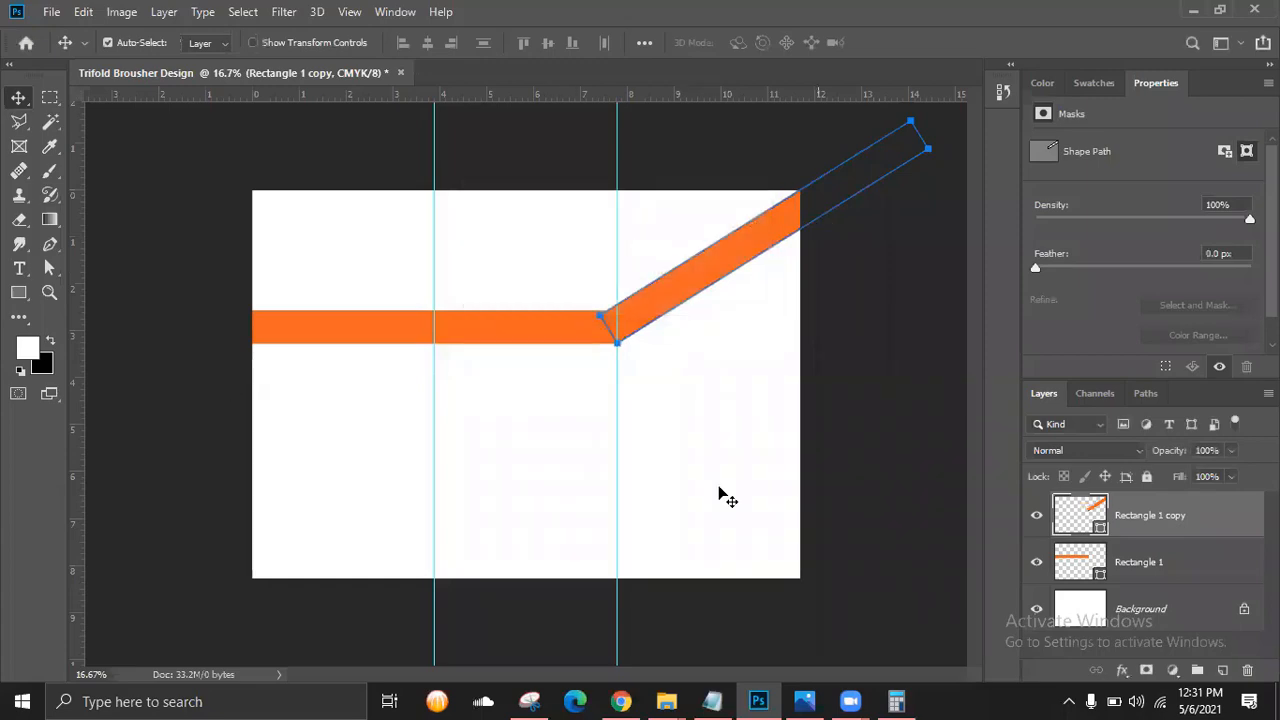
Compare the band layout with the Photos sample, and select both rectangle layers in Photoshop.
{"action": "left_click", "coordinate": [806, 700]}
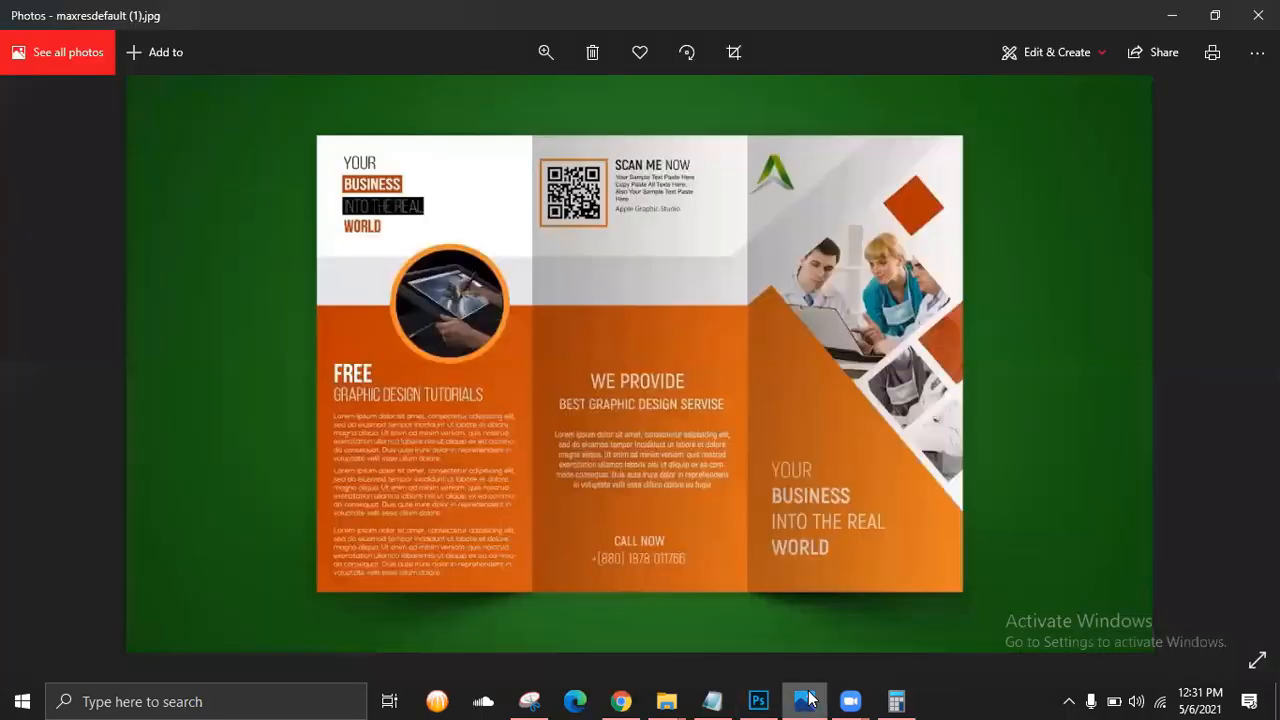
{"action": "left_click", "coordinate": [806, 700]}
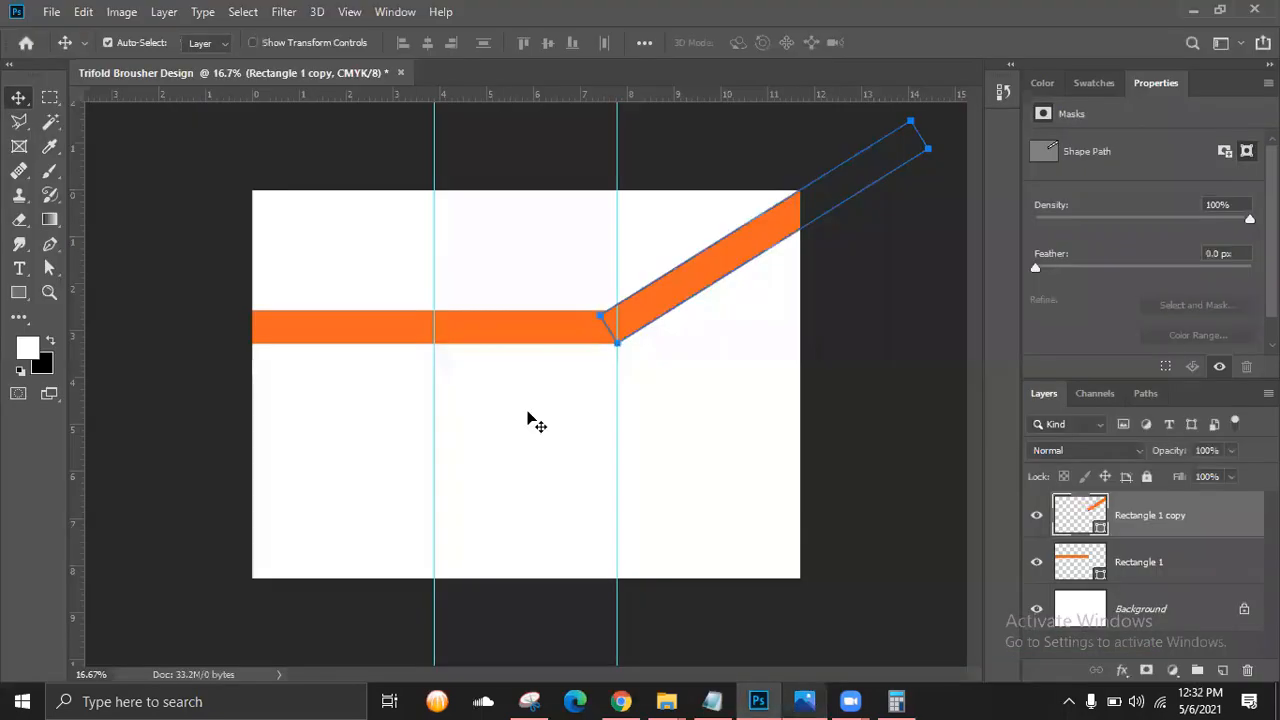
{"action": "left_click", "coordinate": [1155, 570], "text": "shift"}
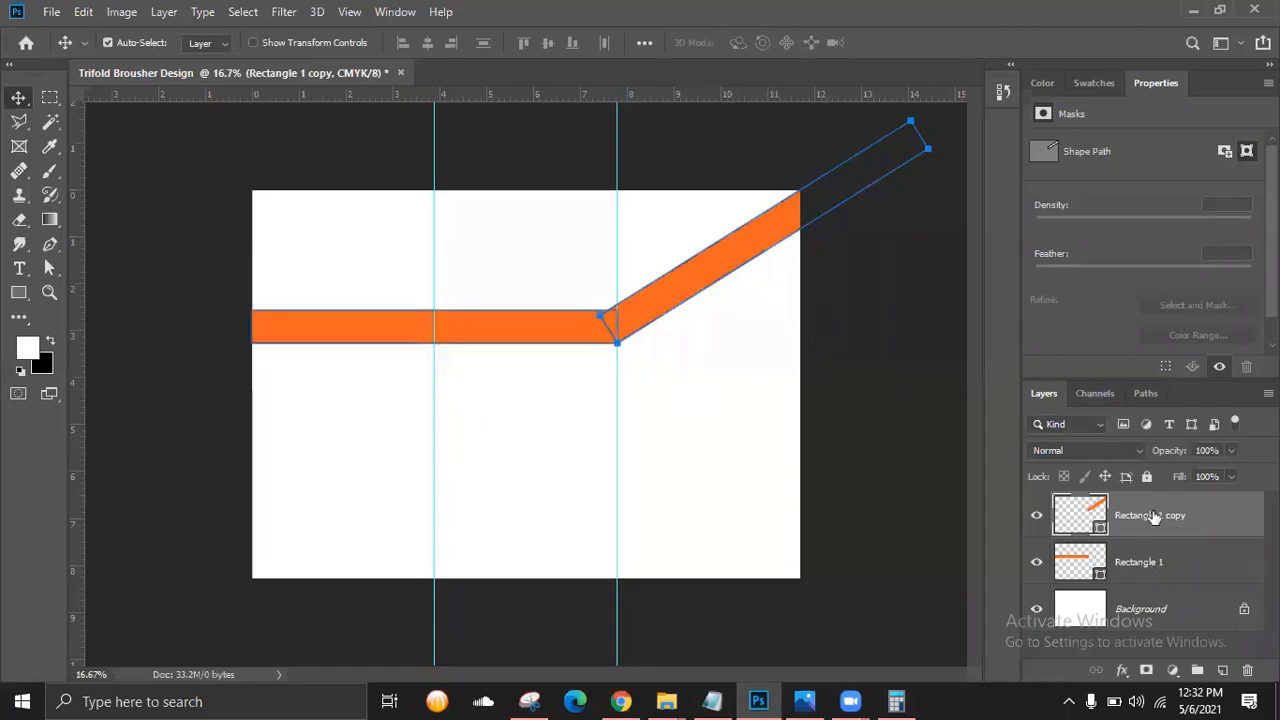
{"action": "left_click", "coordinate": [1155, 566], "text": "shift"}
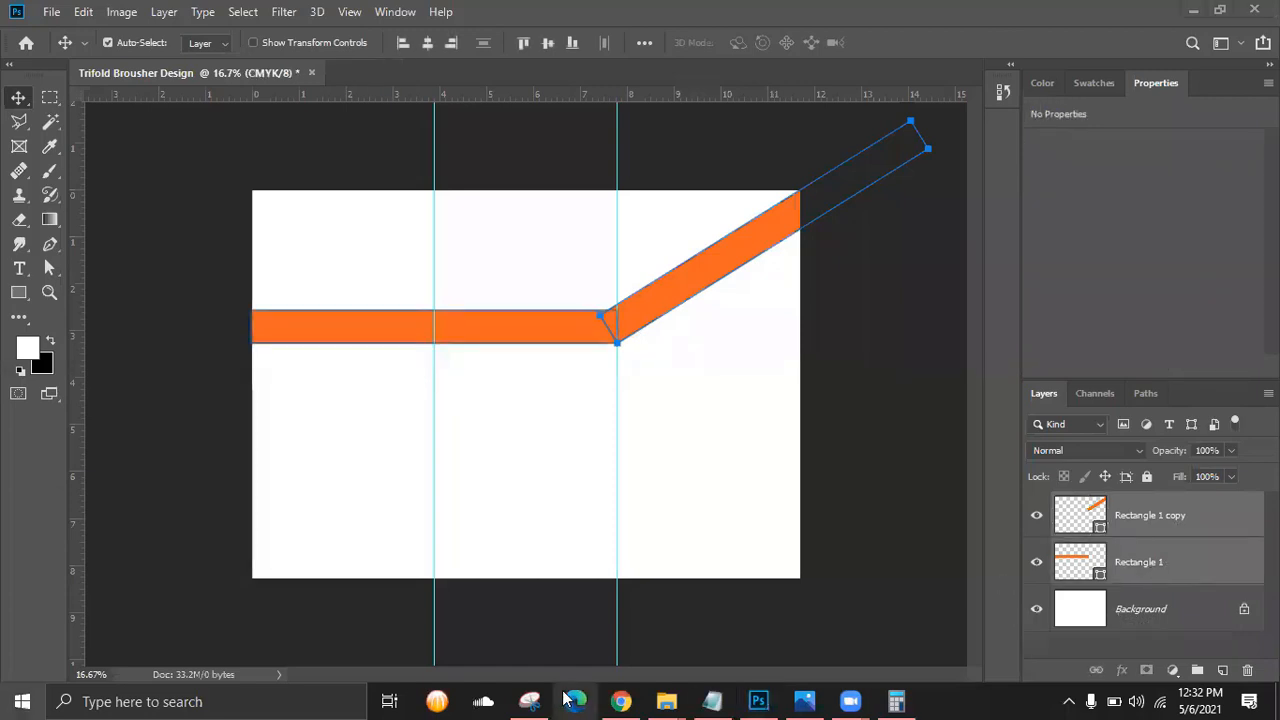
Open a new Notepad document, write "CTRL + E for merge the layer", and highlight the CTRL + E part.
{"action": "key", "text": "super"}
{"action": "type", "text": "notea"}
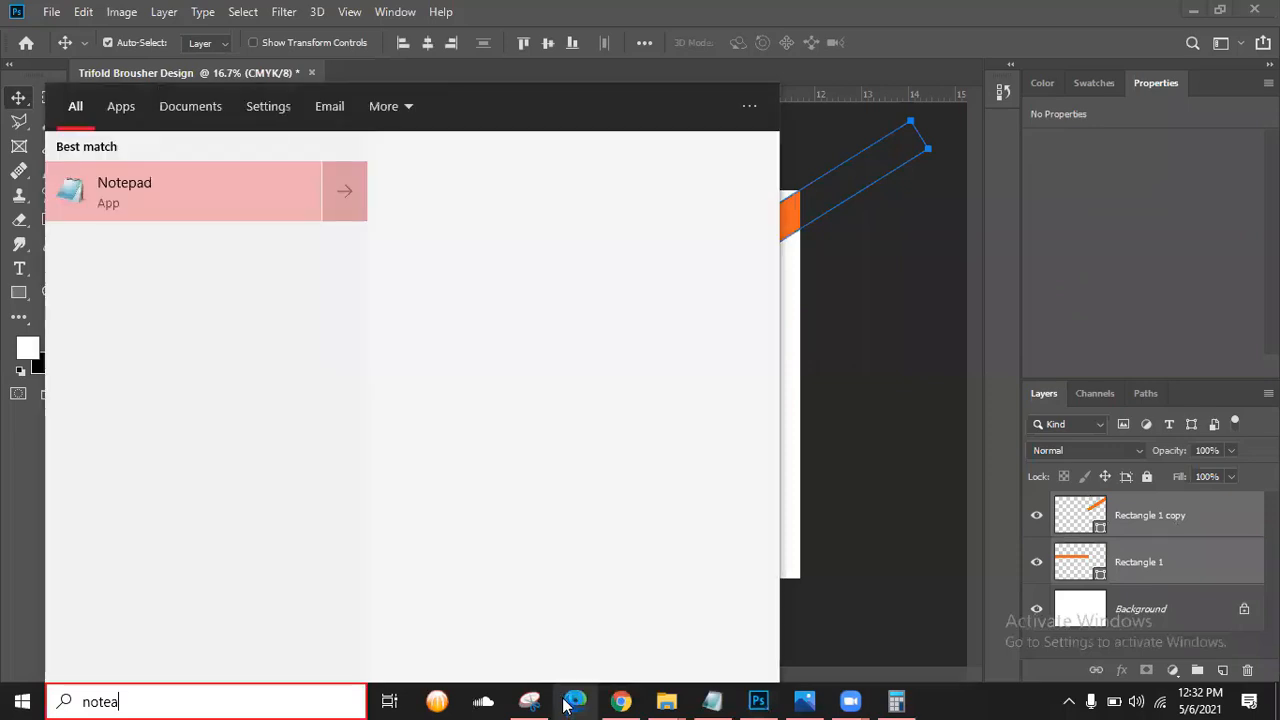
{"action": "key", "text": "Return"}
{"action": "type", "text": "CT"}
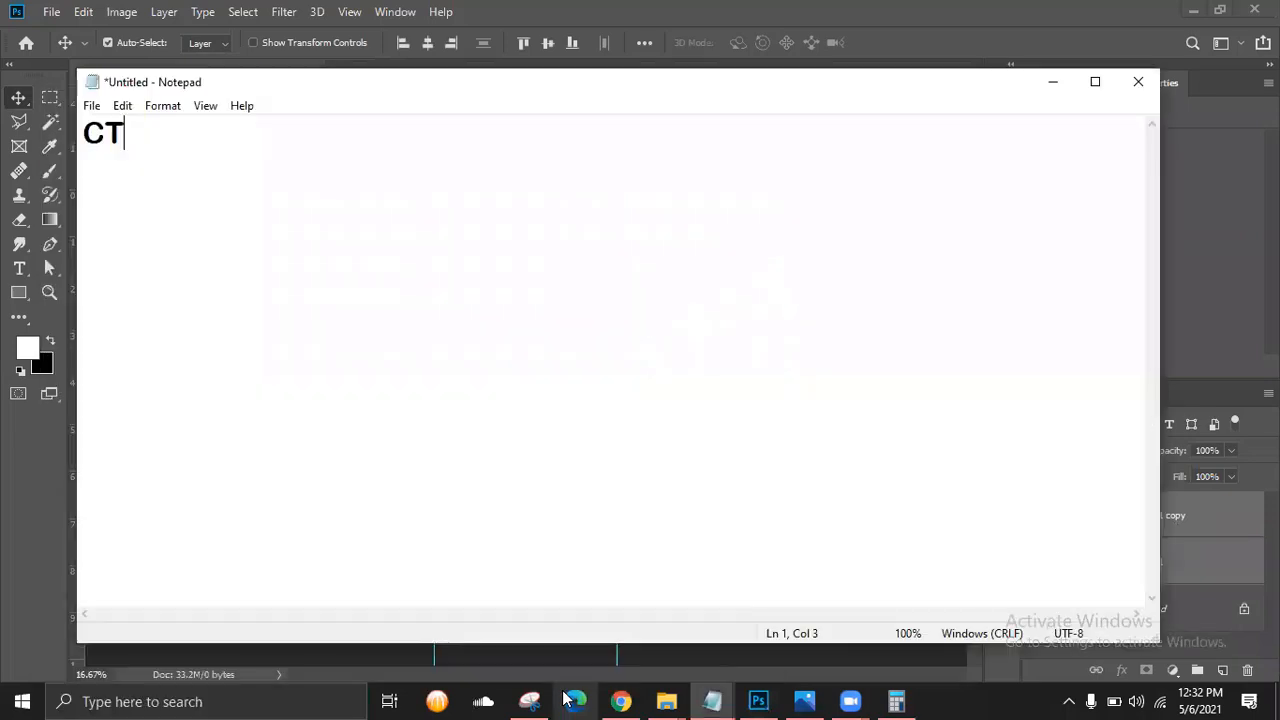
{"action": "type", "text": "RL + E"}
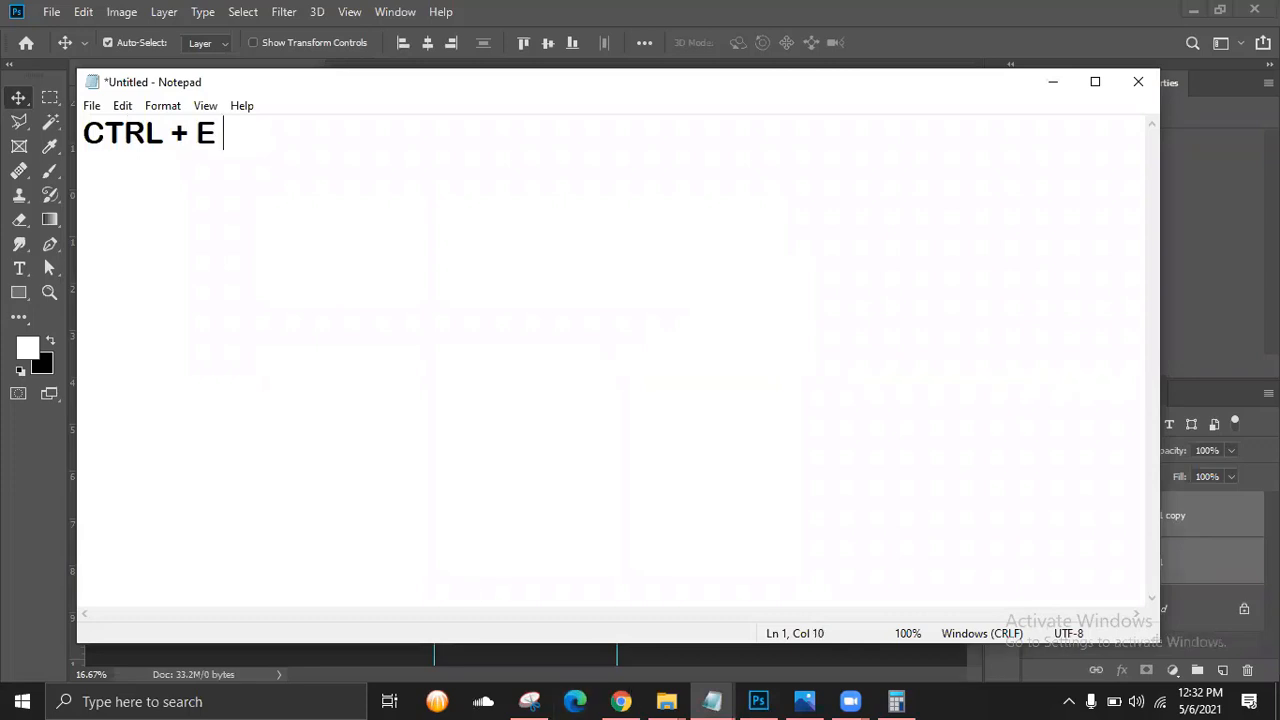
{"action": "type", "text": " for merge the layer"}
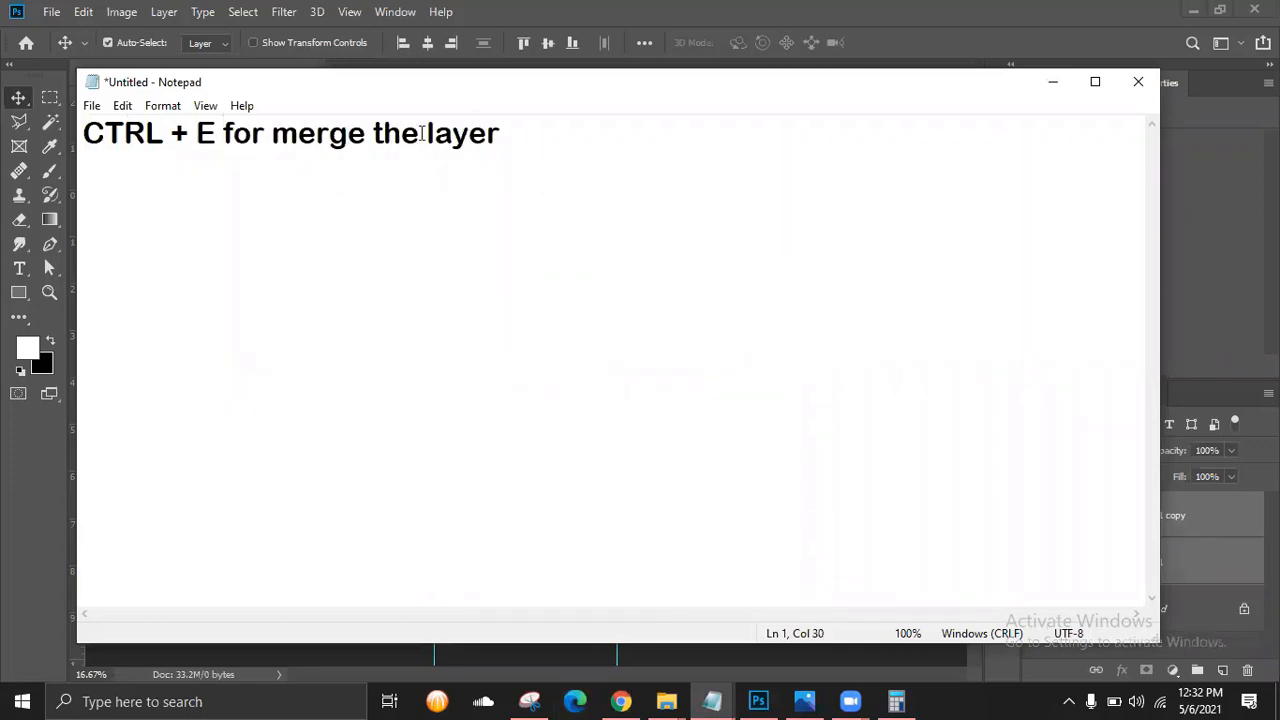
{"action": "key", "text": "ctrl+a"}
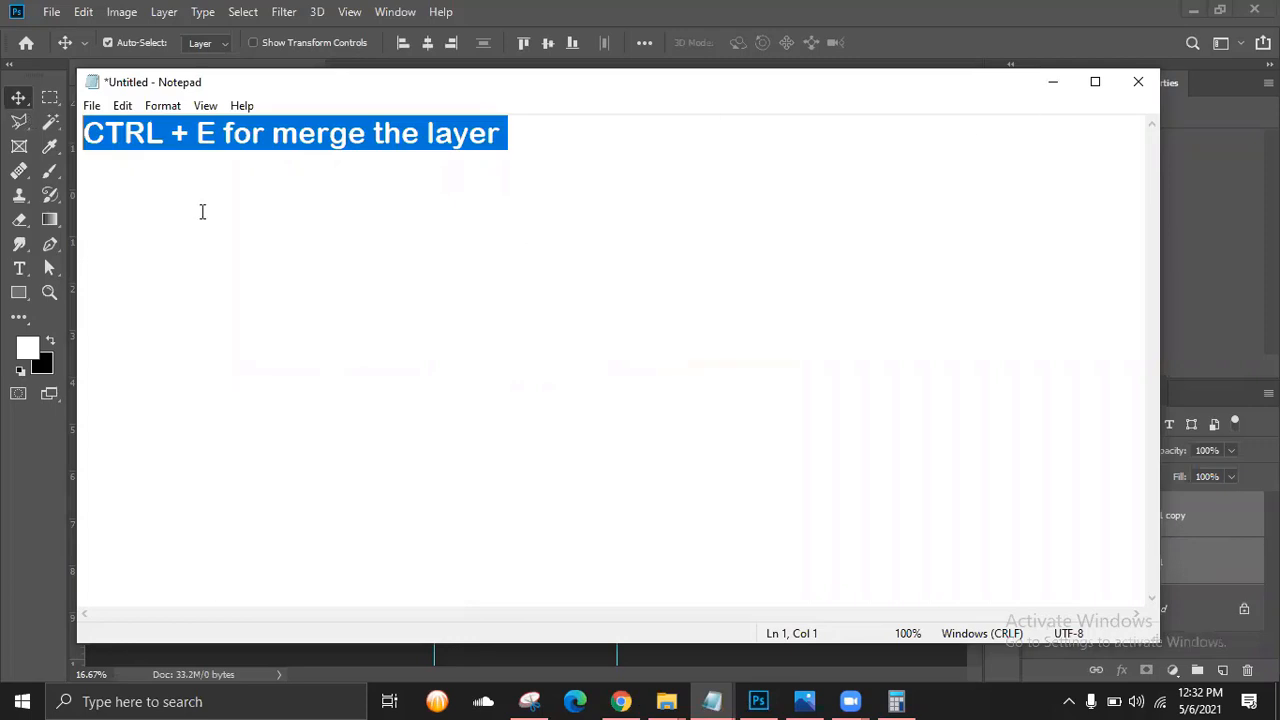
{"action": "left_click", "coordinate": [216, 136]}
{"action": "key", "text": "shift+Home"}
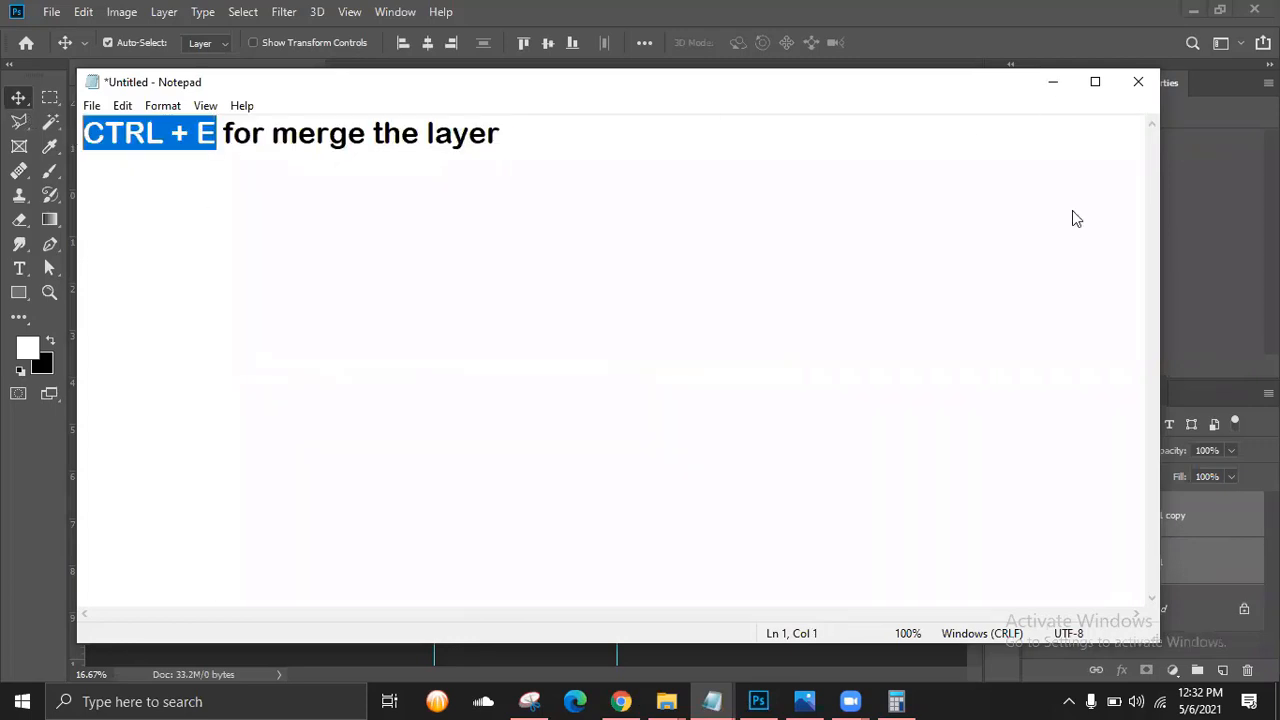
Merge the two rectangle layers in Photoshop and toggle the merged layer's visibility to check the result.
{"action": "left_click", "coordinate": [1160, 503]}
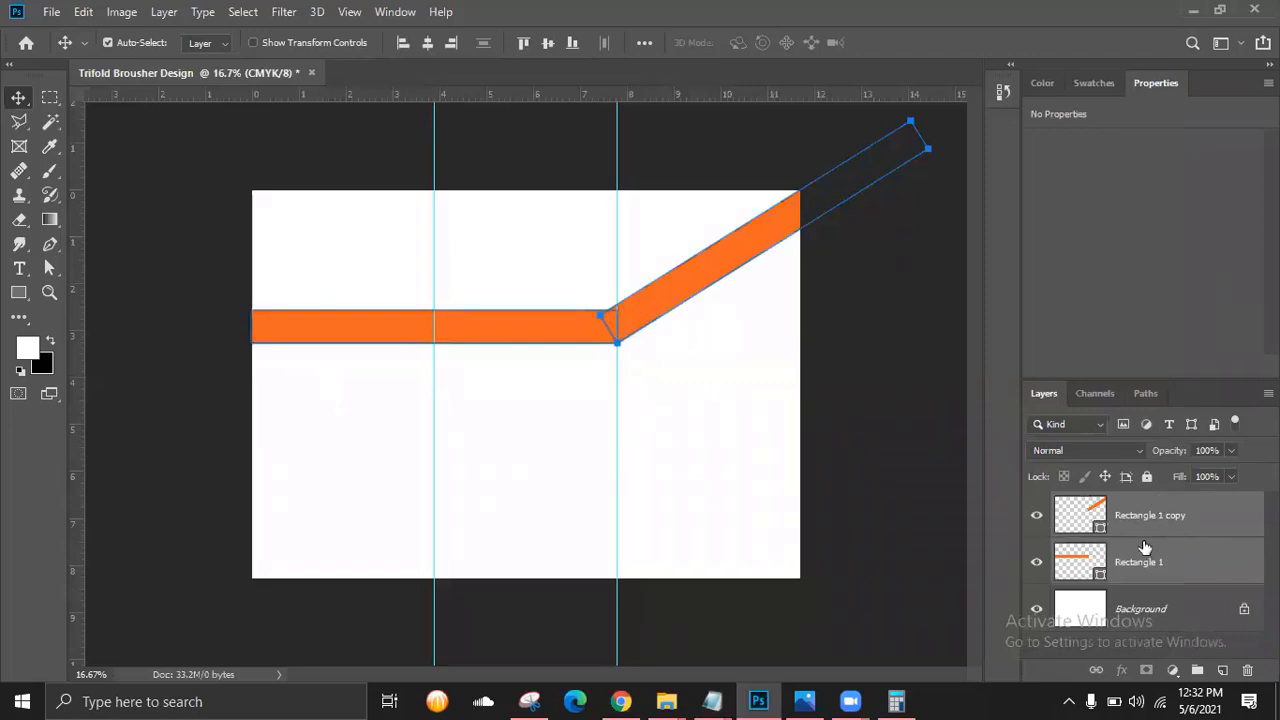
{"action": "key", "text": "ctrl+e"}
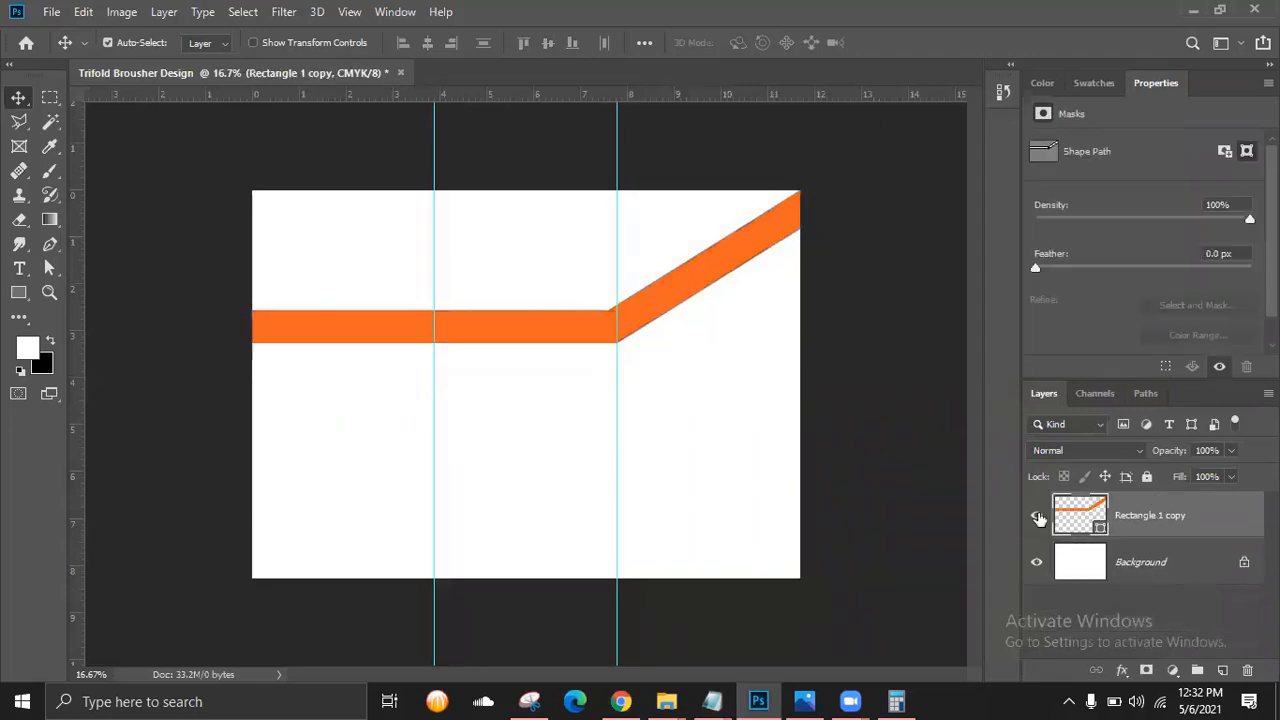
{"action": "left_click", "coordinate": [1037, 516]}
{"action": "left_click", "coordinate": [1038, 517]}
{"action": "left_click", "coordinate": [1039, 518]}
{"action": "left_click", "coordinate": [1038, 517]}
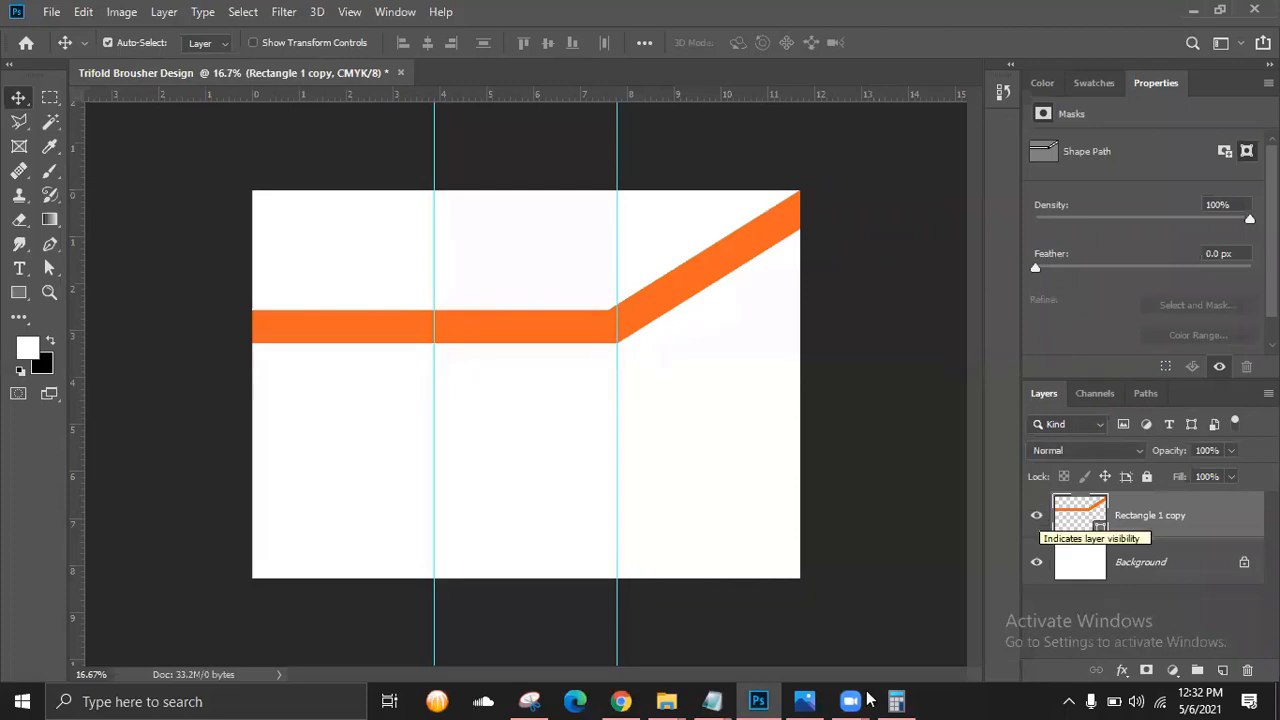
Check the gray band in the Photos sample and add a Gradient Overlay to the merged band layer in Photoshop.
{"action": "left_click", "coordinate": [804, 701]}
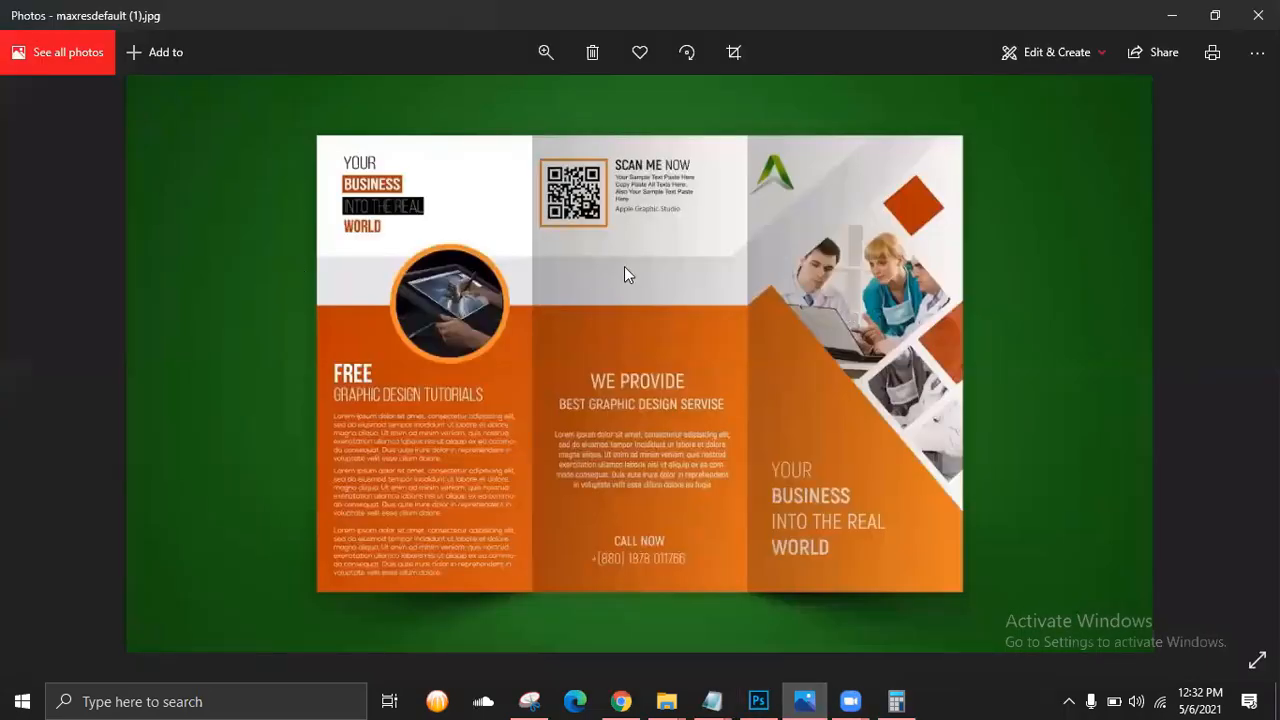
{"action": "key", "text": "alt+Tab"}
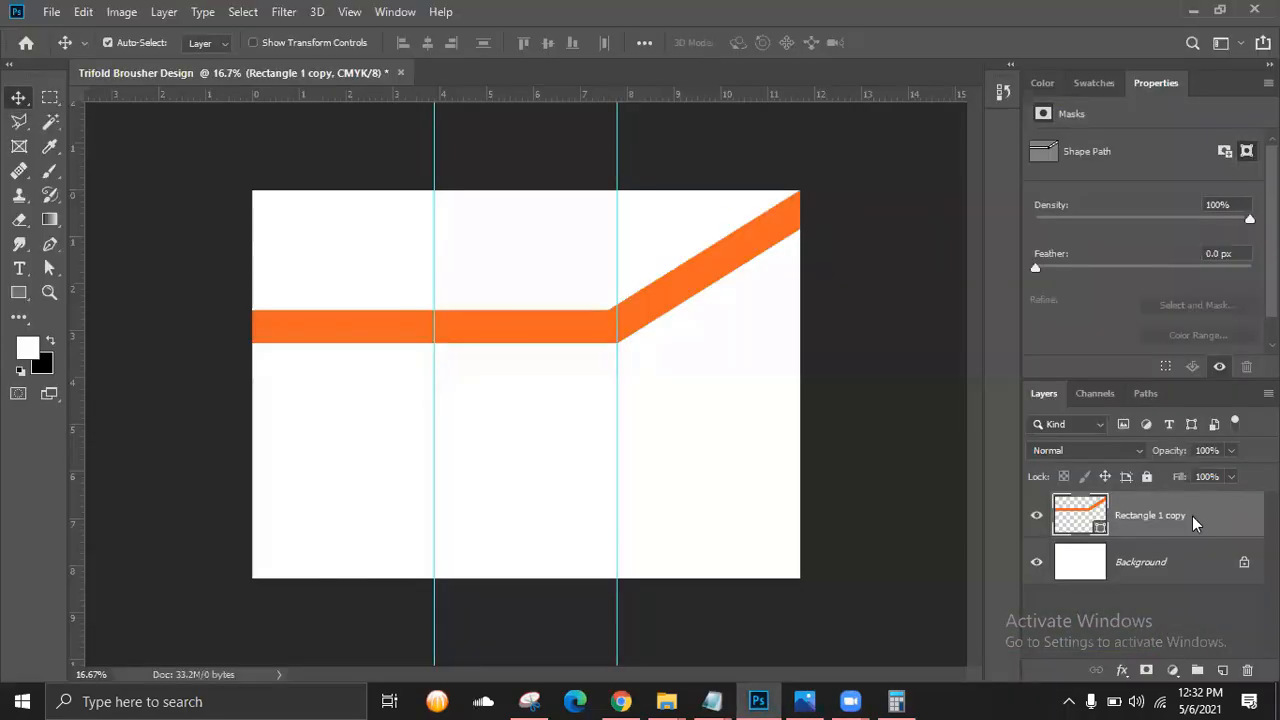
{"action": "right_click", "coordinate": [1189, 516]}
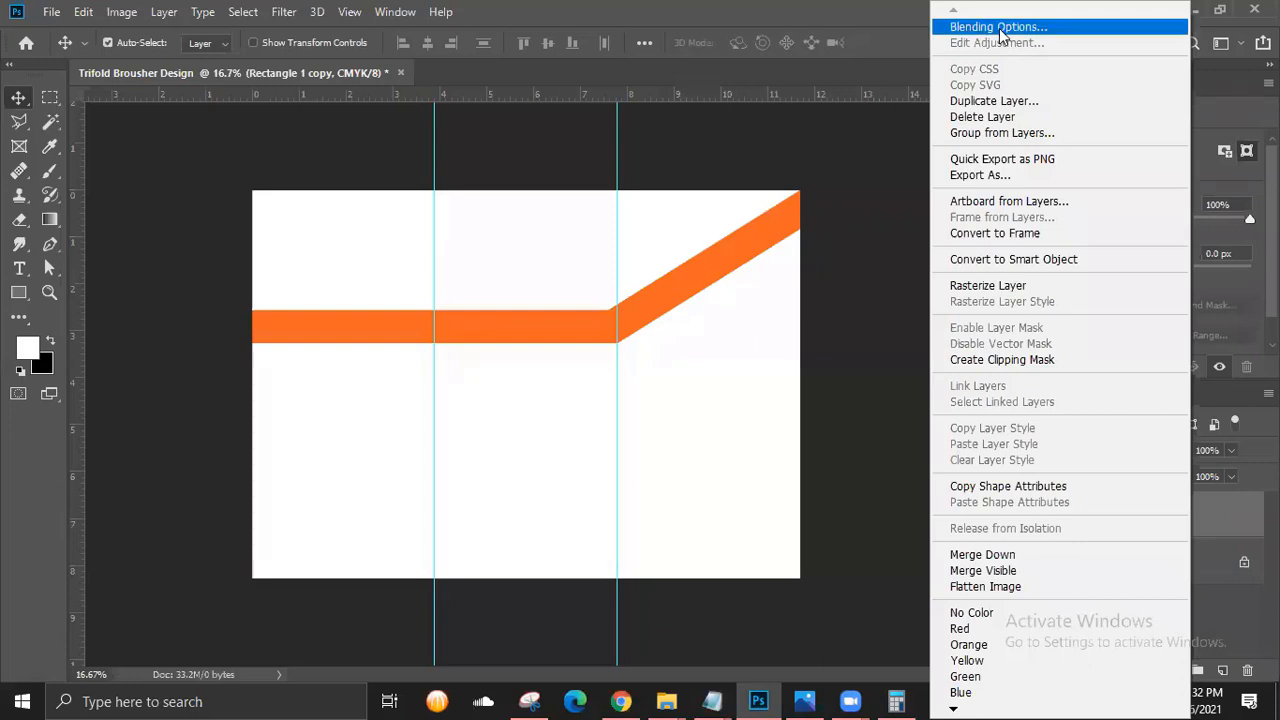
{"action": "left_click", "coordinate": [1000, 29]}
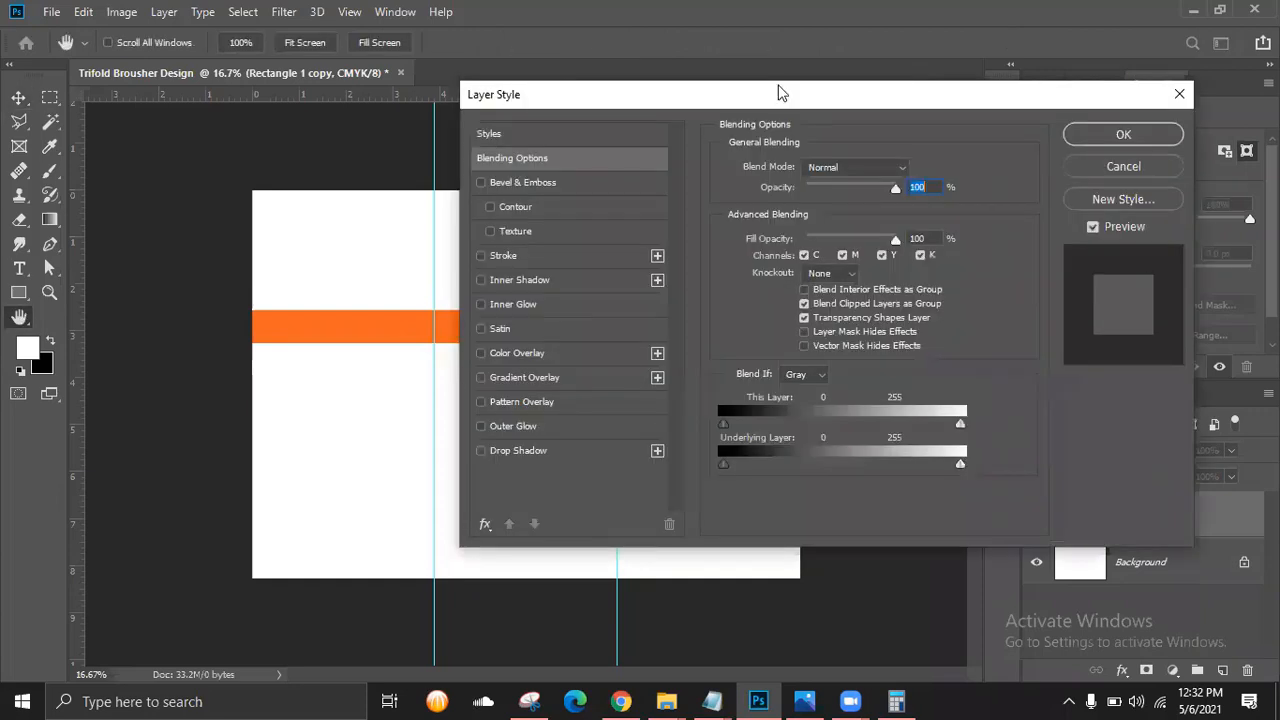
{"action": "left_click_drag", "start_coordinate": [781, 92], "coordinate": [894, 60]}
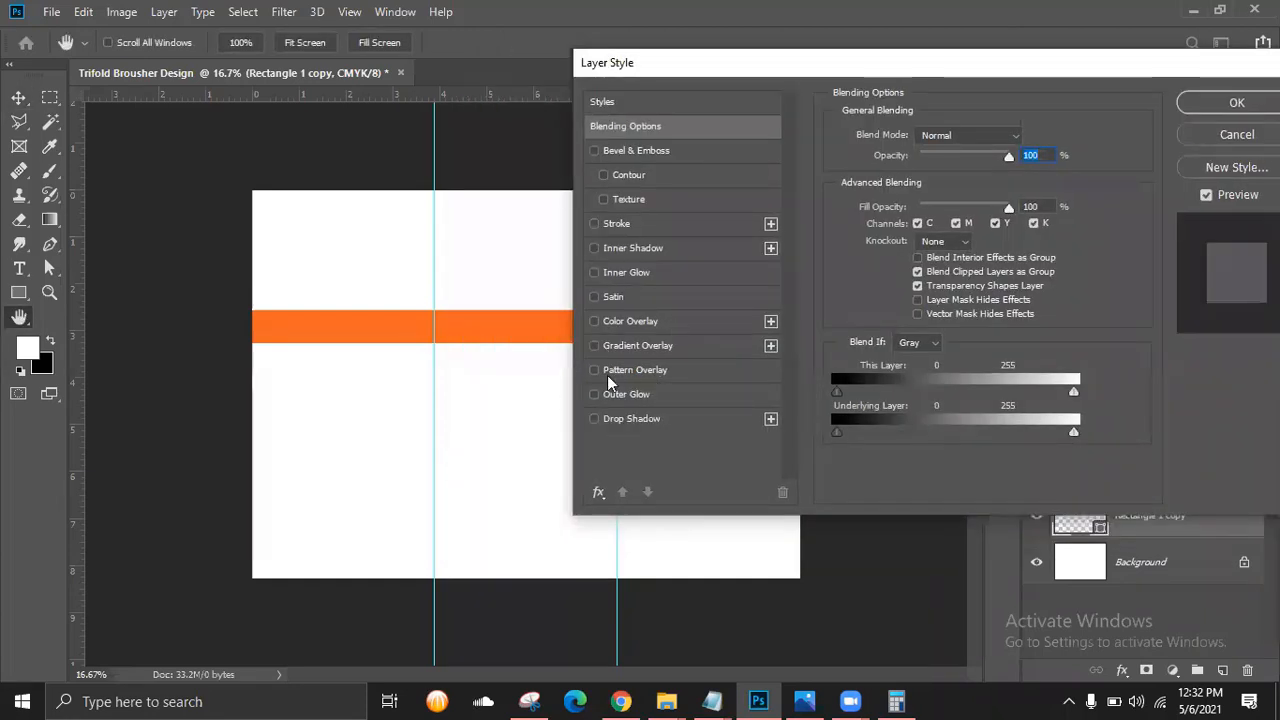
{"action": "left_click", "coordinate": [707, 345]}
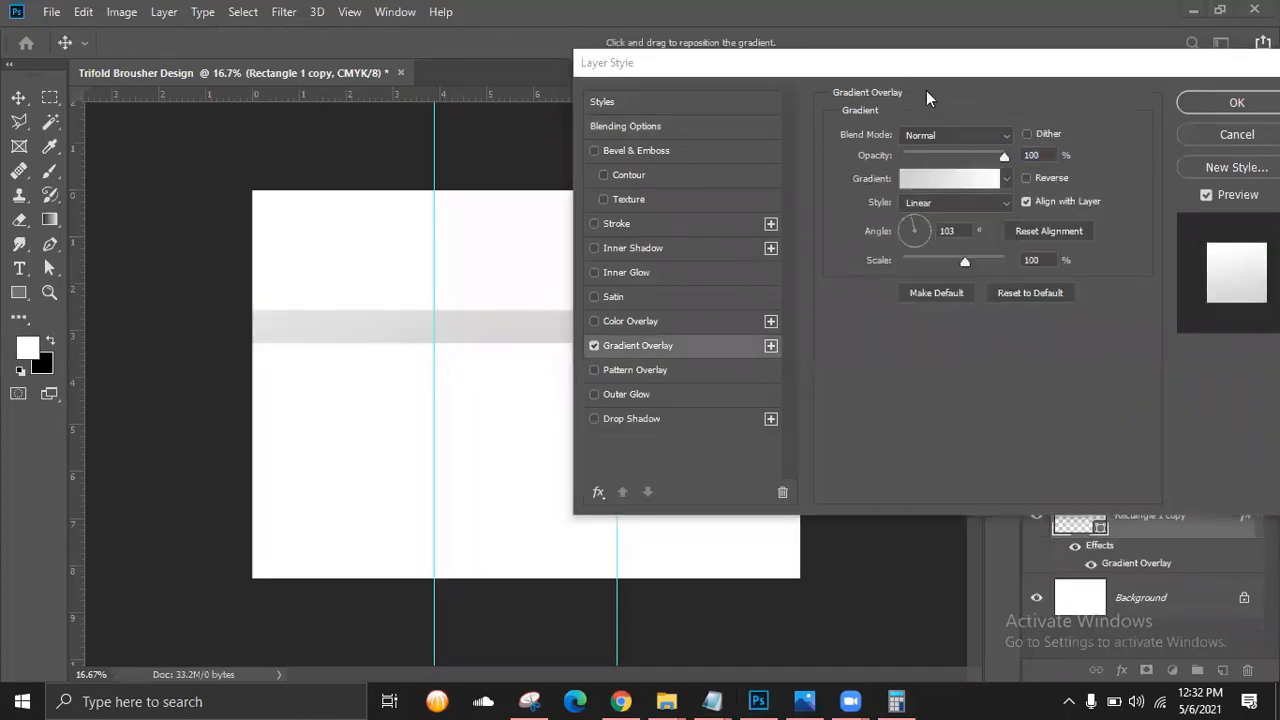
{"action": "left_click", "coordinate": [978, 124]}
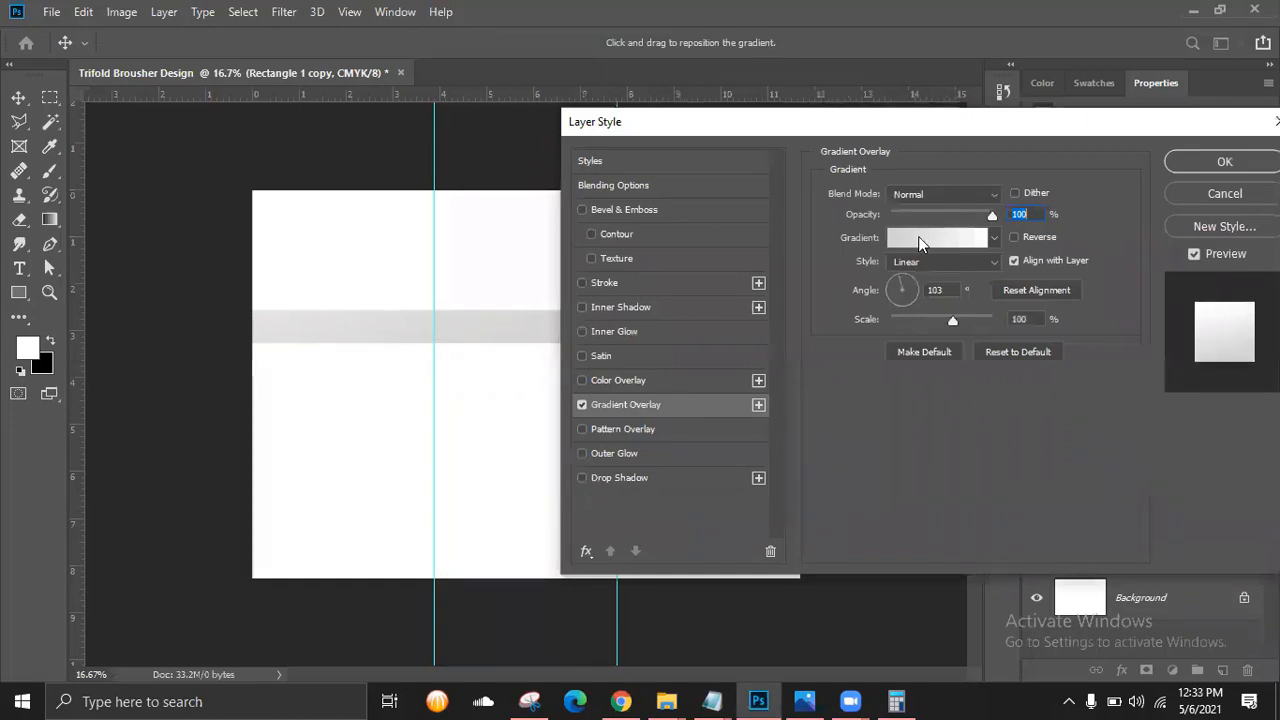
Set the gradient's starting color stop to light gray d2d2d1.
{"action": "left_click", "coordinate": [705, 477]}
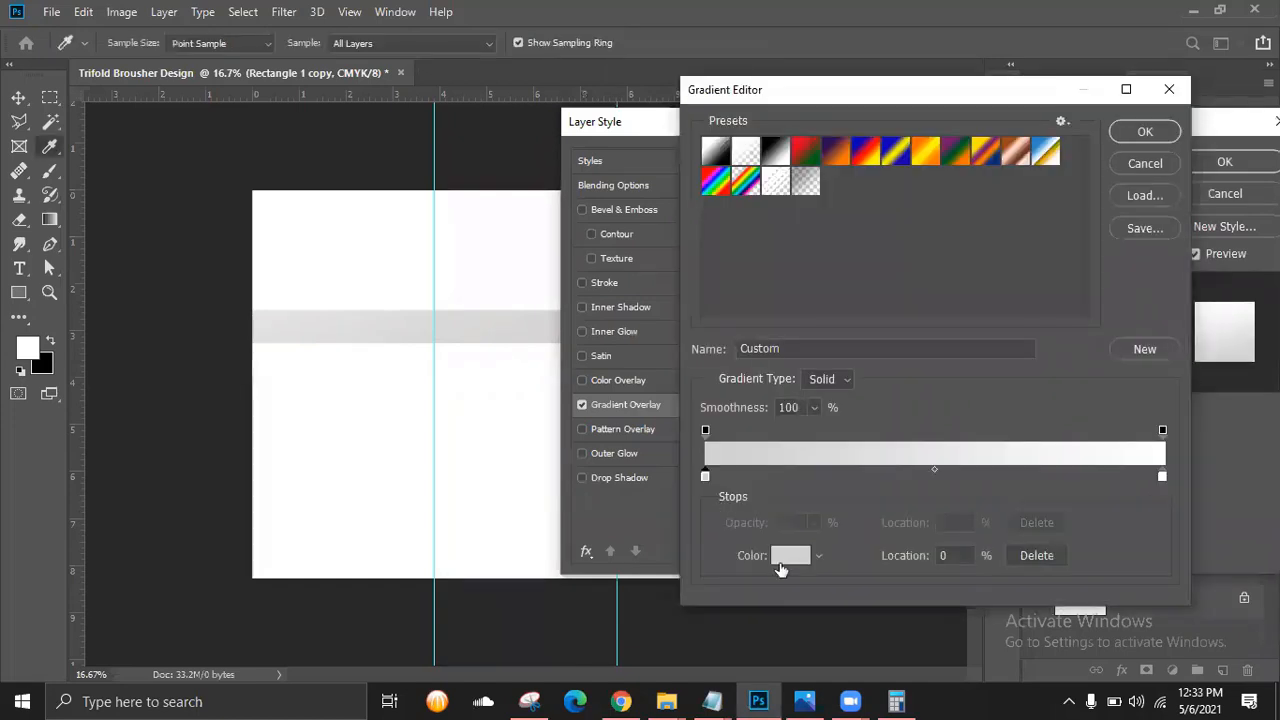
{"action": "left_click", "coordinate": [790, 556]}
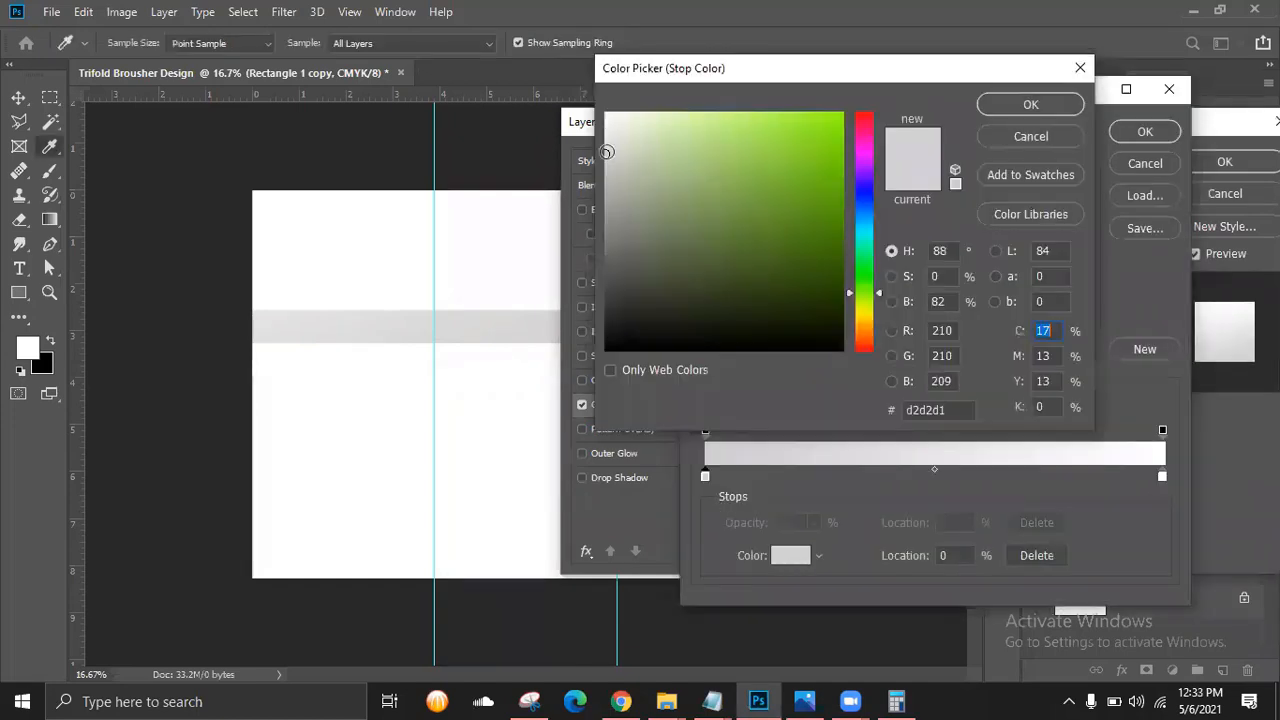
{"action": "left_click", "coordinate": [1018, 104]}
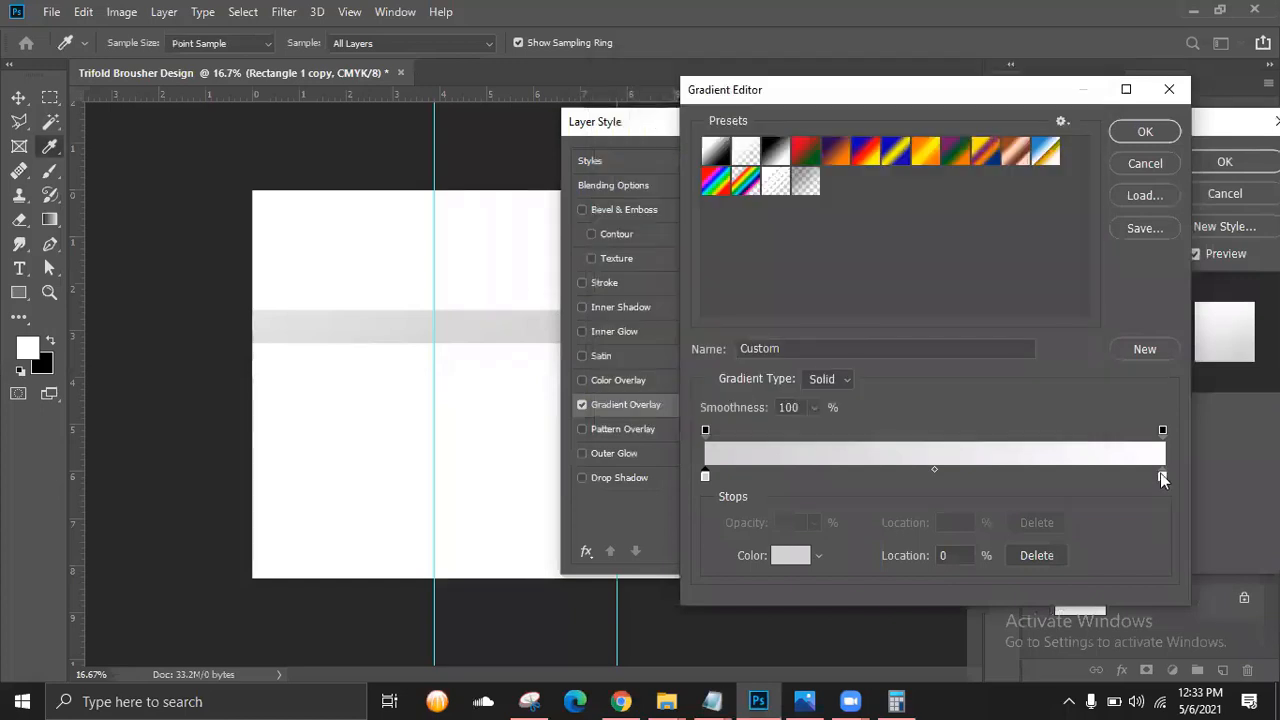
Set the gradient's end stop at 100% to a near-white gray and apply the Gradient Overlay to the band.
{"action": "left_click", "coordinate": [1162, 477]}
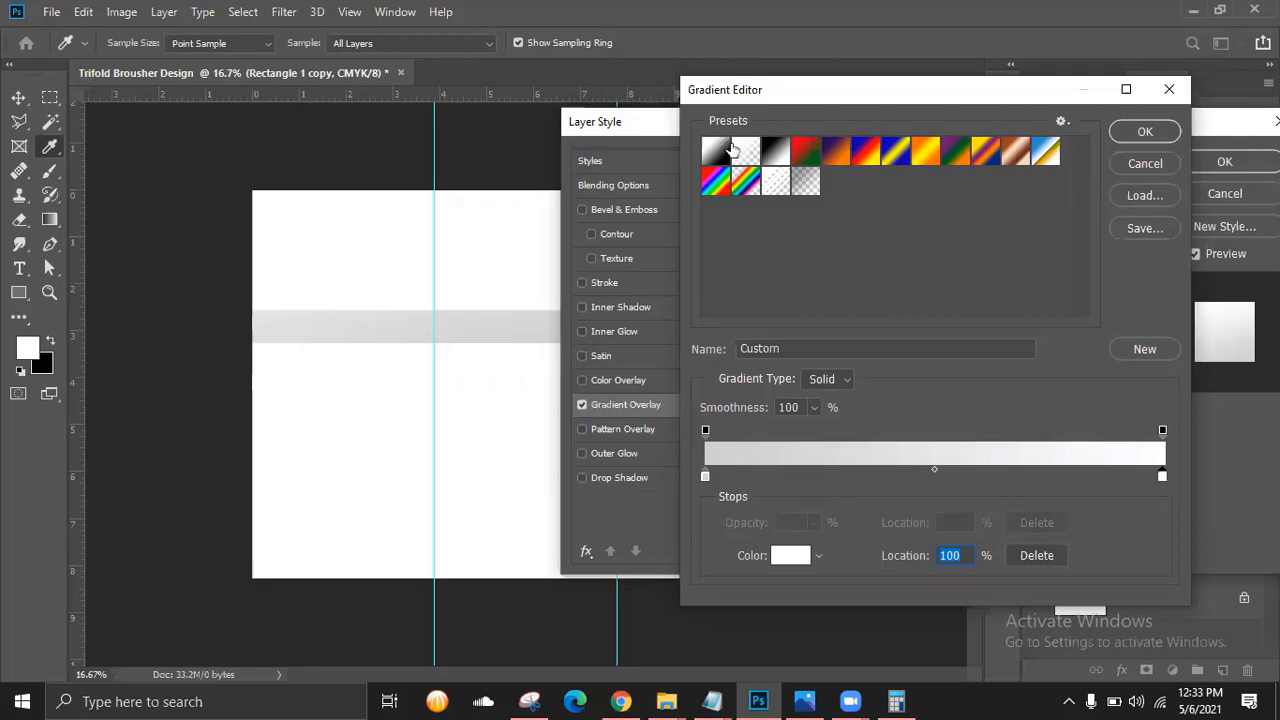
{"action": "left_click", "coordinate": [792, 557]}
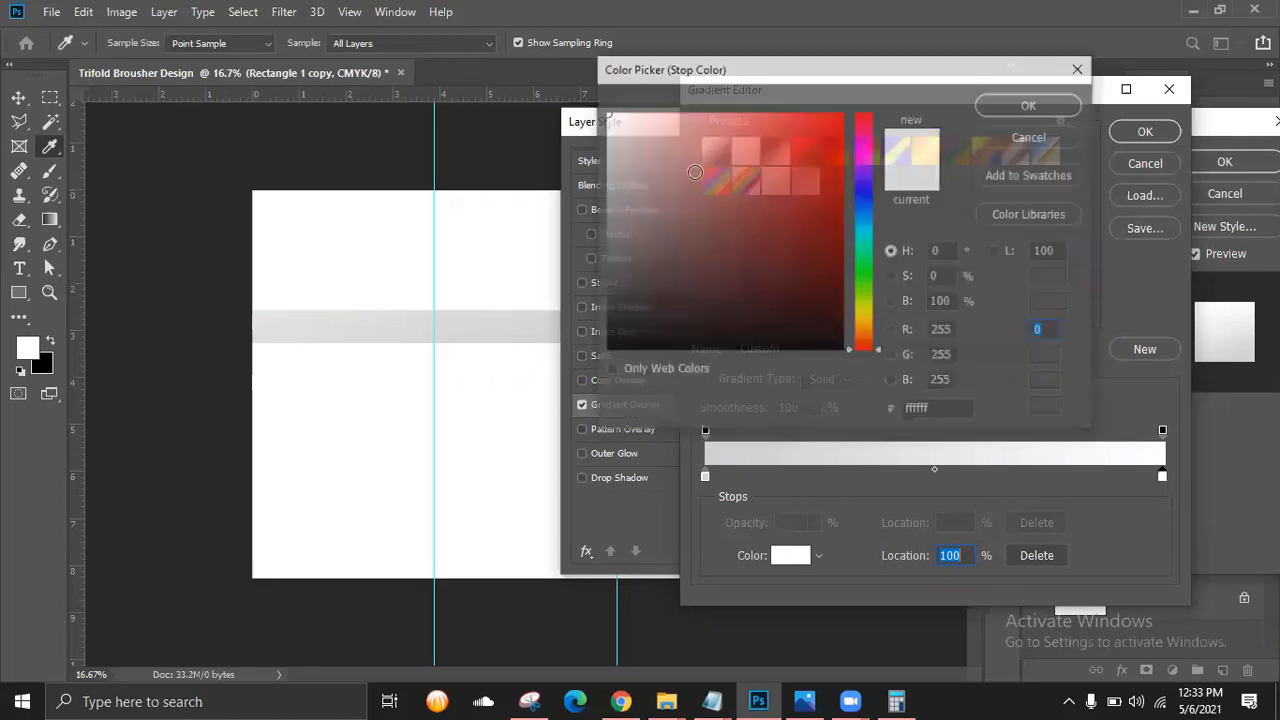
{"action": "left_click", "coordinate": [608, 122]}
{"action": "key", "text": "Return"}
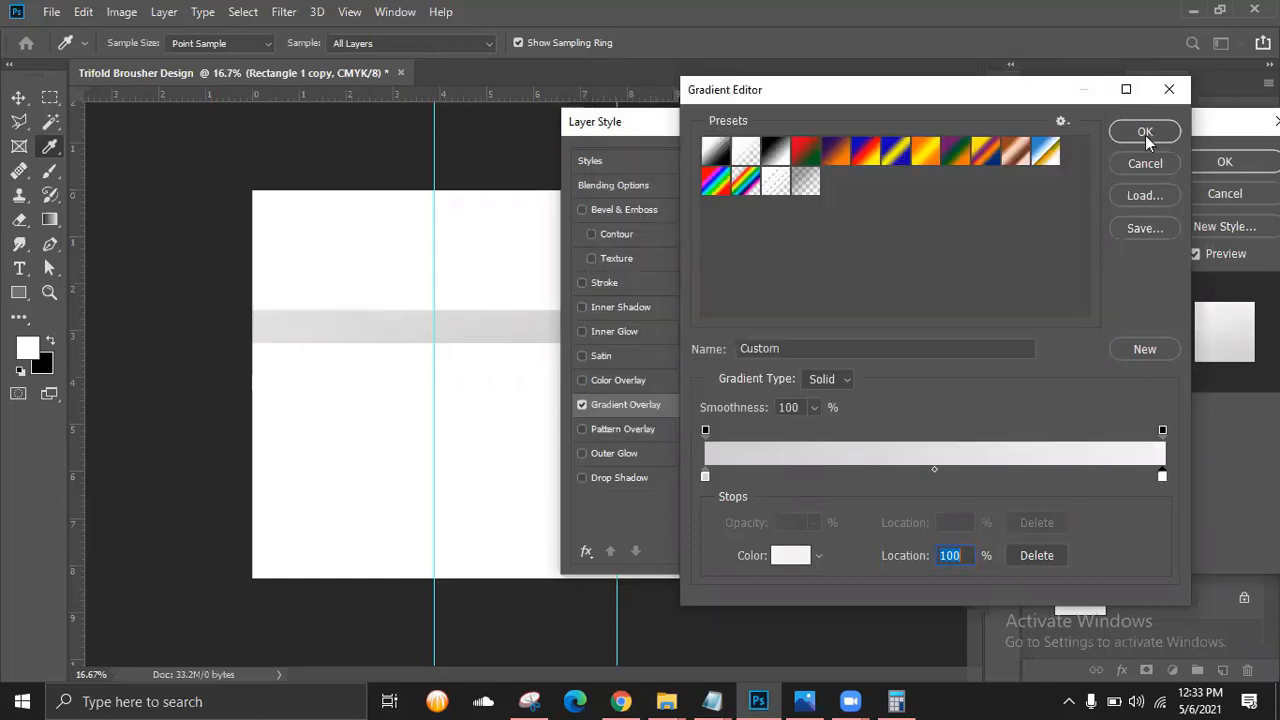
{"action": "left_click", "coordinate": [1145, 133]}
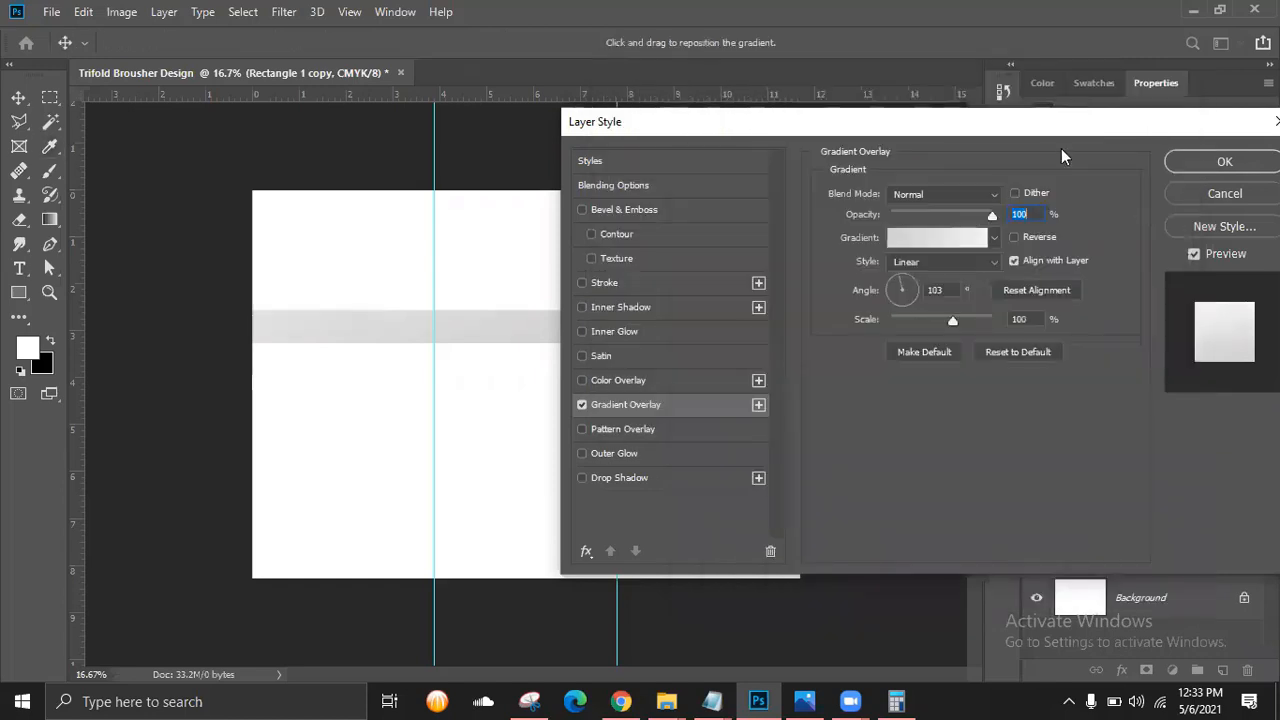
{"action": "key", "text": "Return"}
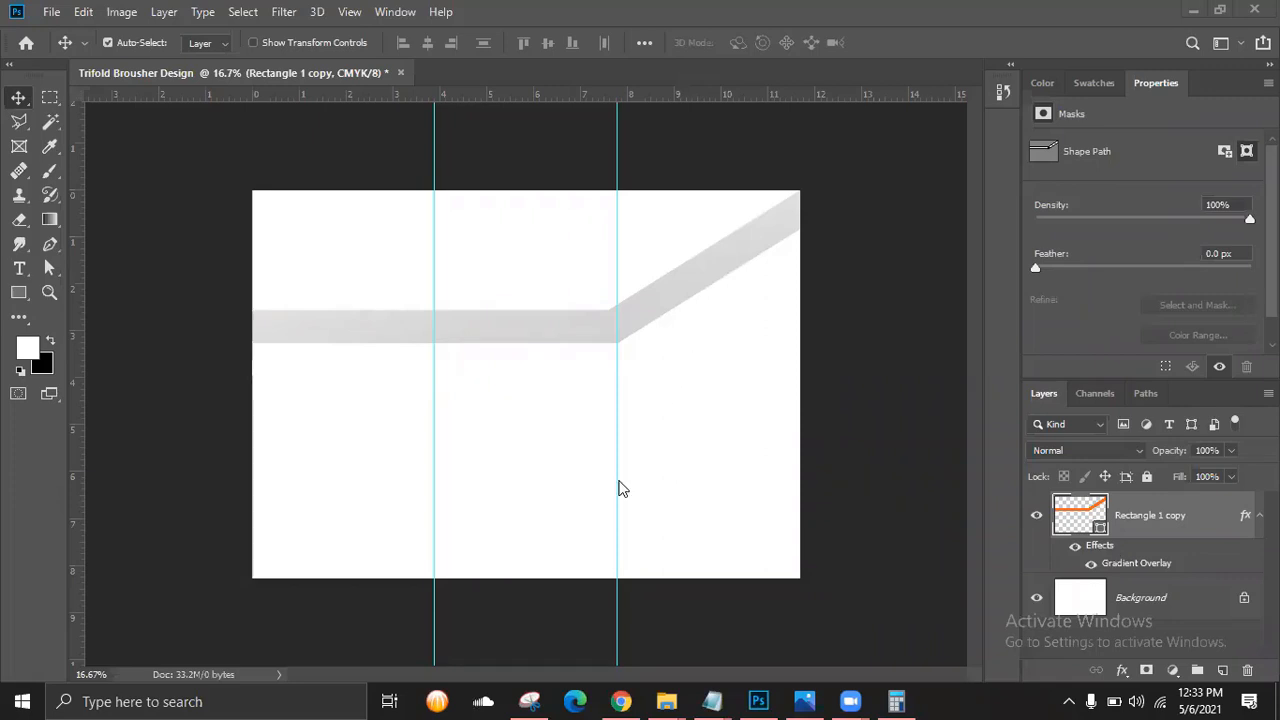
Check the Photos sample and highlight items 7 and 8 of the Notepad brochure notes, on the gray gradient and the six boxes.
{"action": "left_click", "coordinate": [803, 701]}
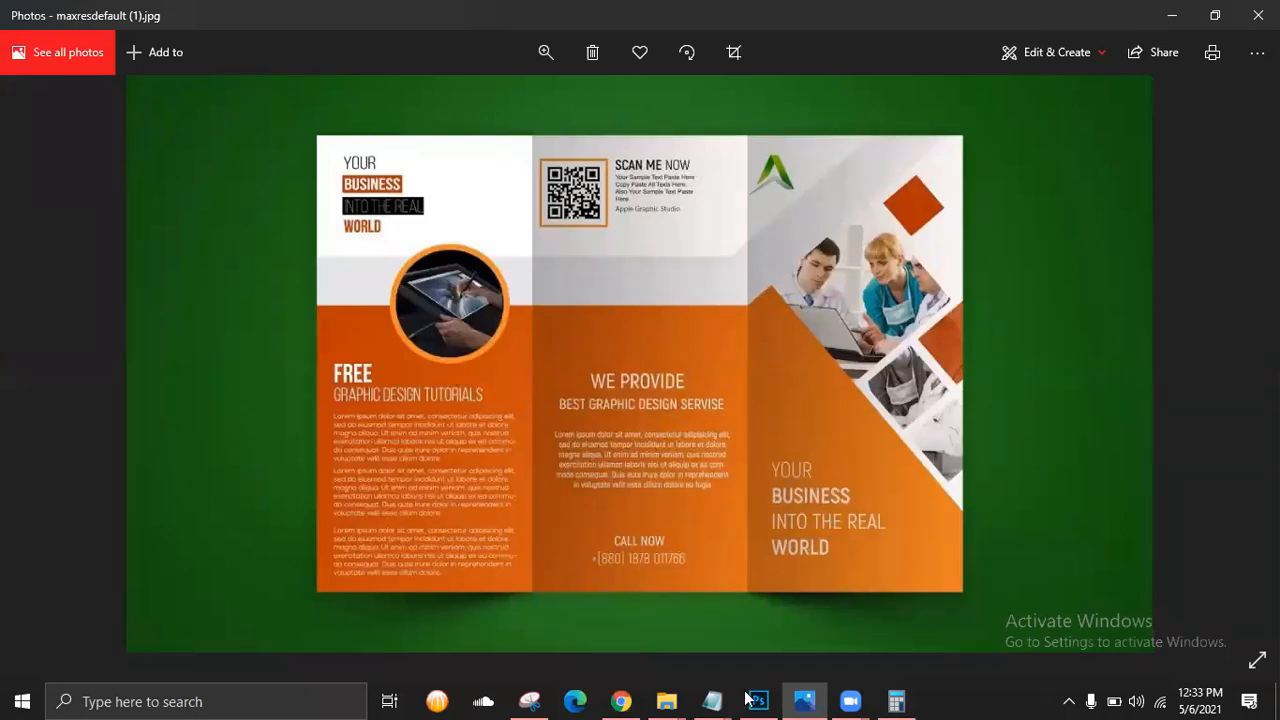
{"action": "left_click", "coordinate": [711, 701]}
{"action": "left_click", "coordinate": [644, 648]}
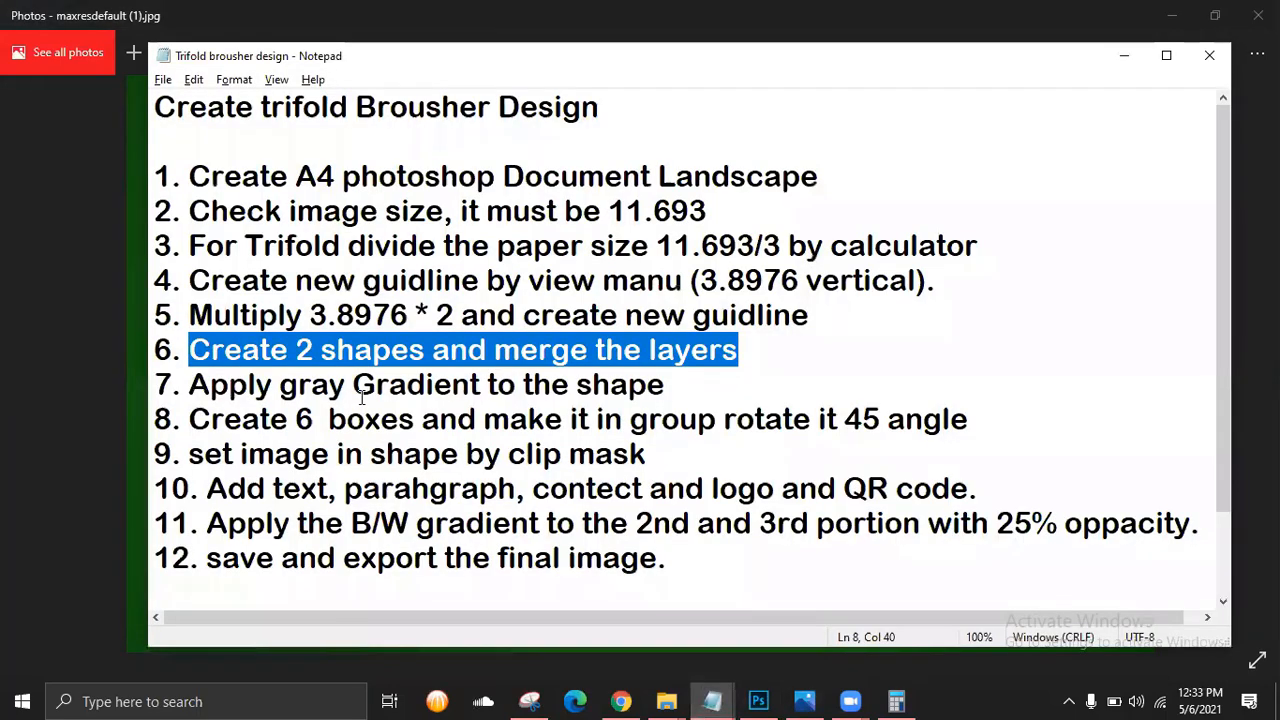
{"action": "left_click_drag", "start_coordinate": [189, 385], "coordinate": [688, 391]}
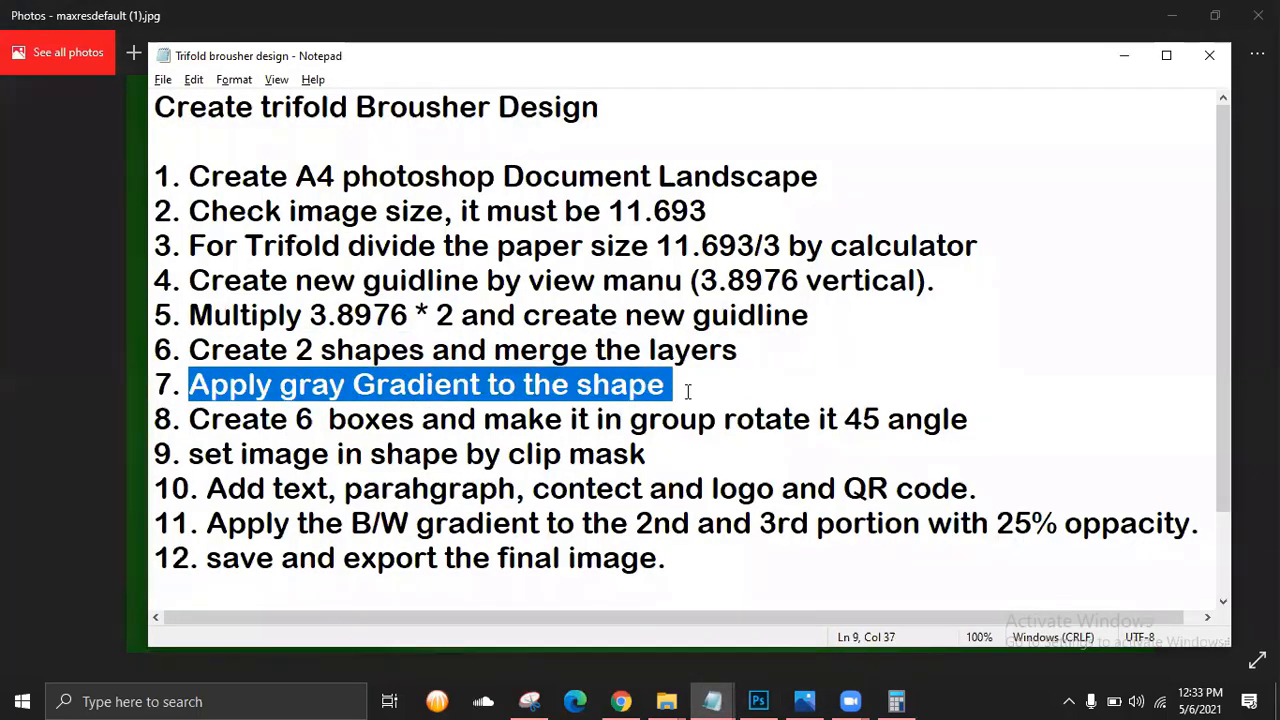
{"action": "left_click_drag", "start_coordinate": [189, 419], "coordinate": [910, 419]}
{"action": "key", "text": "shift+End"}
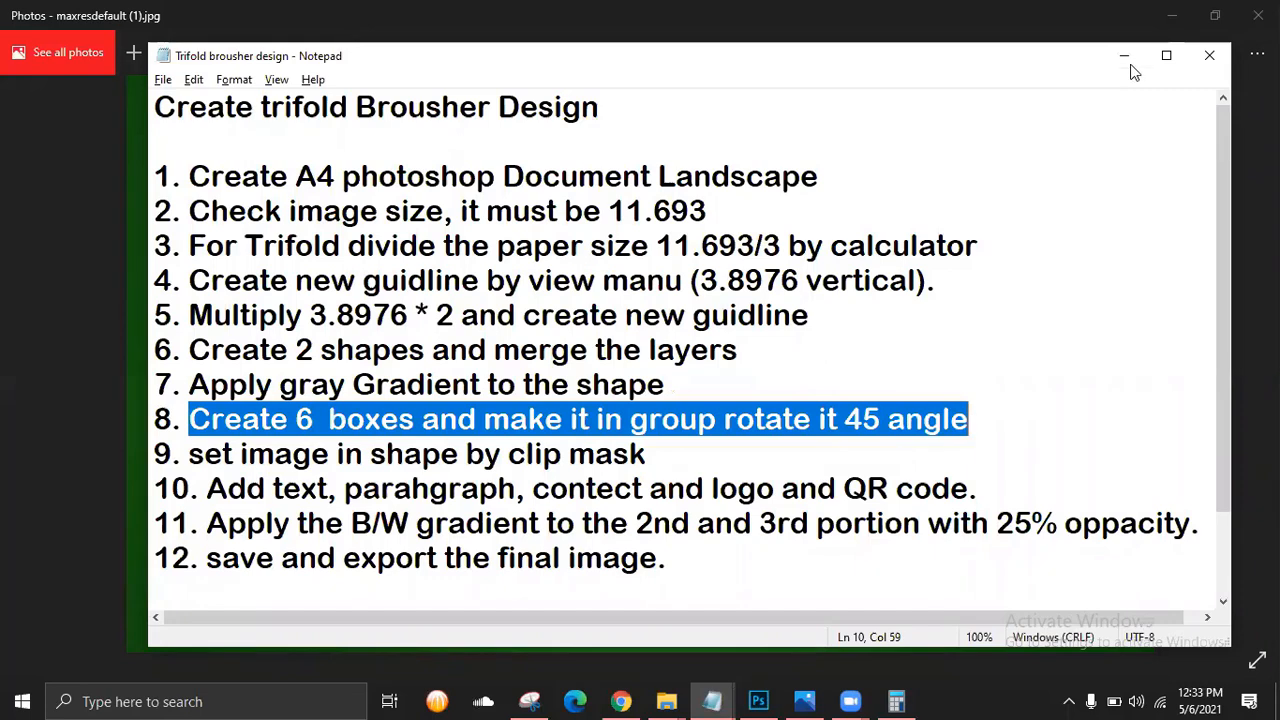
Examine the rotated squares on the brochure's front panel in the Photos sample up close.
{"action": "left_click", "coordinate": [1129, 62]}
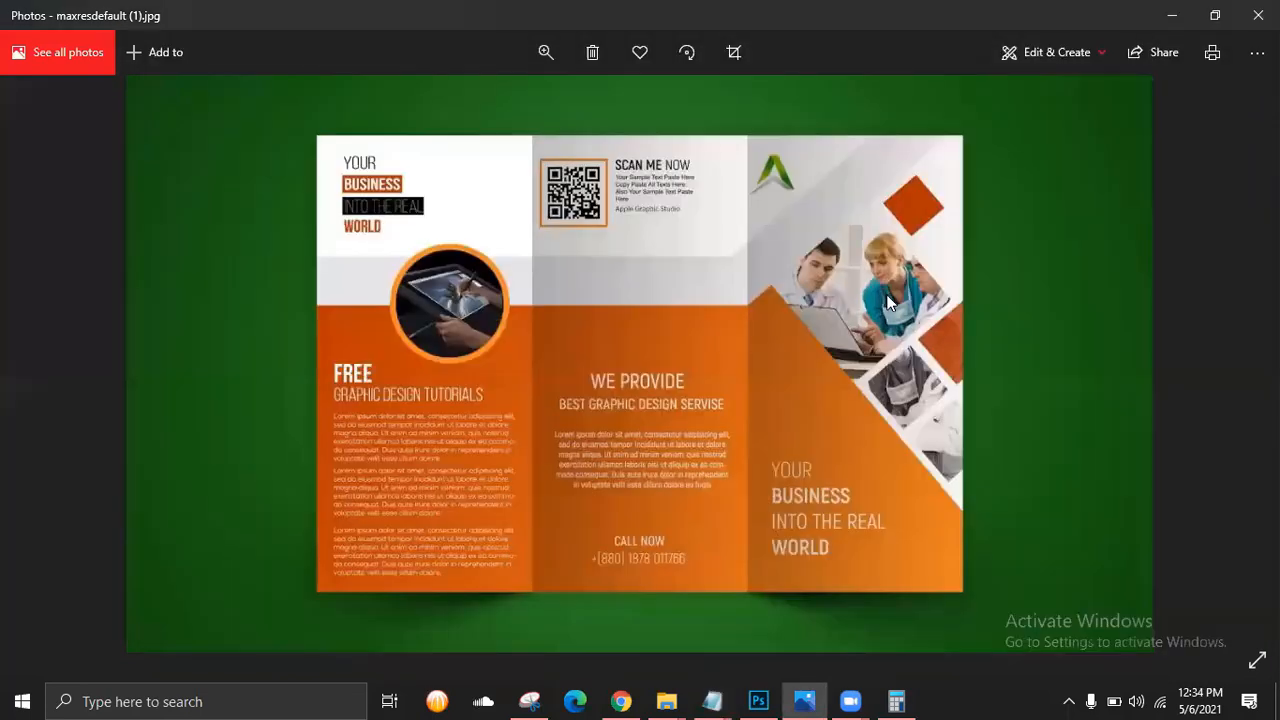
{"action": "scroll", "coordinate": [889, 305], "scroll_direction": "up", "scroll_amount": 3}
{"action": "scroll", "coordinate": [567, 352], "scroll_direction": "up", "scroll_amount": 1}
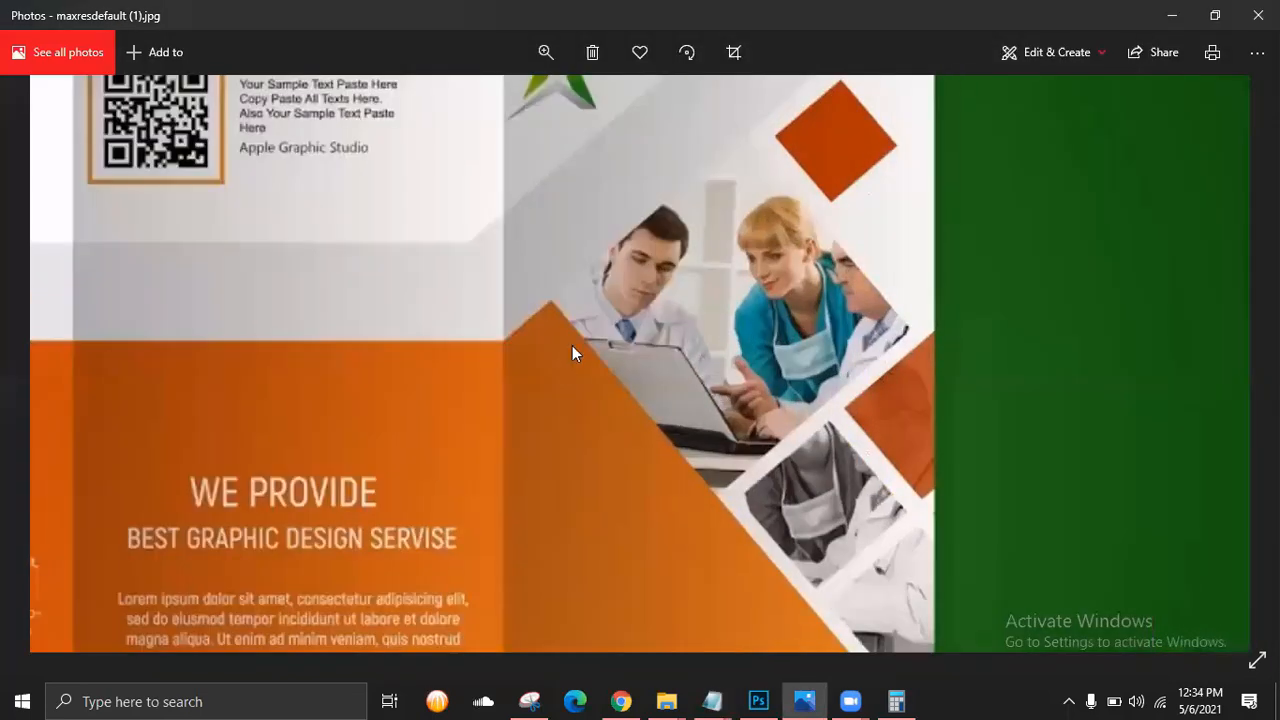
{"action": "scroll", "coordinate": [609, 229], "scroll_direction": "down", "scroll_amount": 1}
{"action": "scroll", "coordinate": [838, 394], "scroll_direction": "up", "scroll_amount": 1}
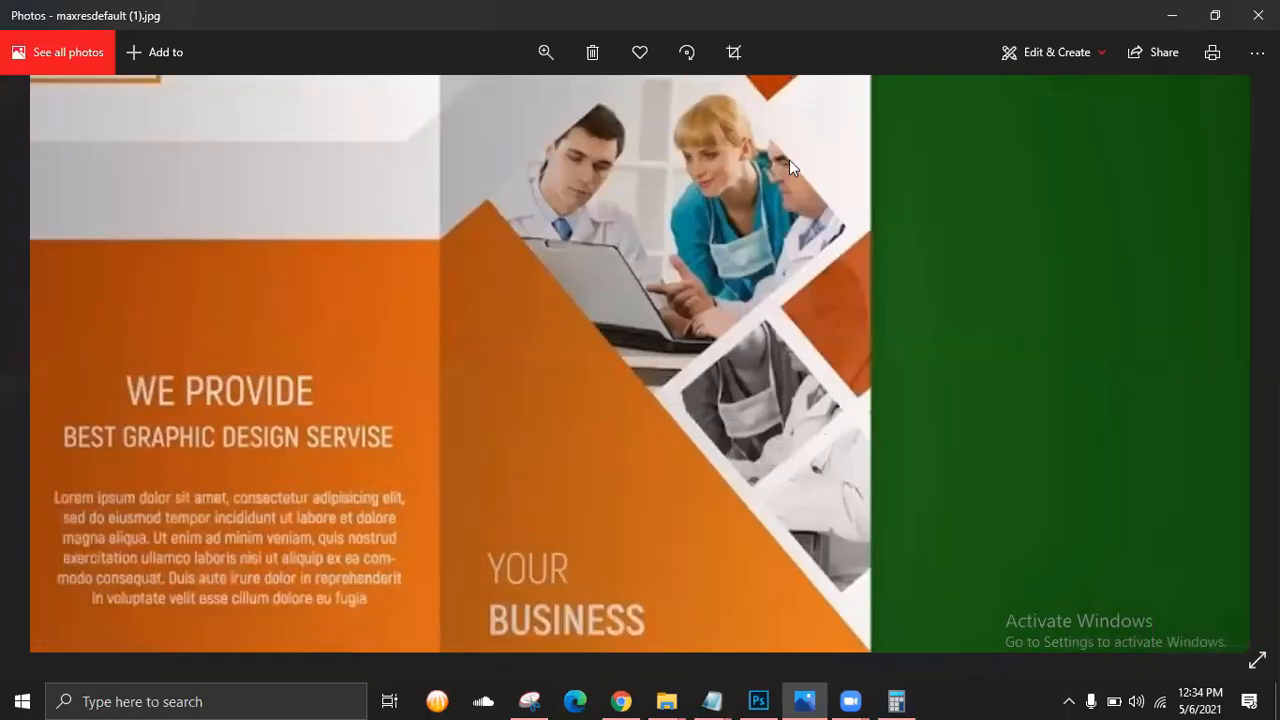
{"action": "left_click_drag", "start_coordinate": [789, 160], "coordinate": [671, 255]}
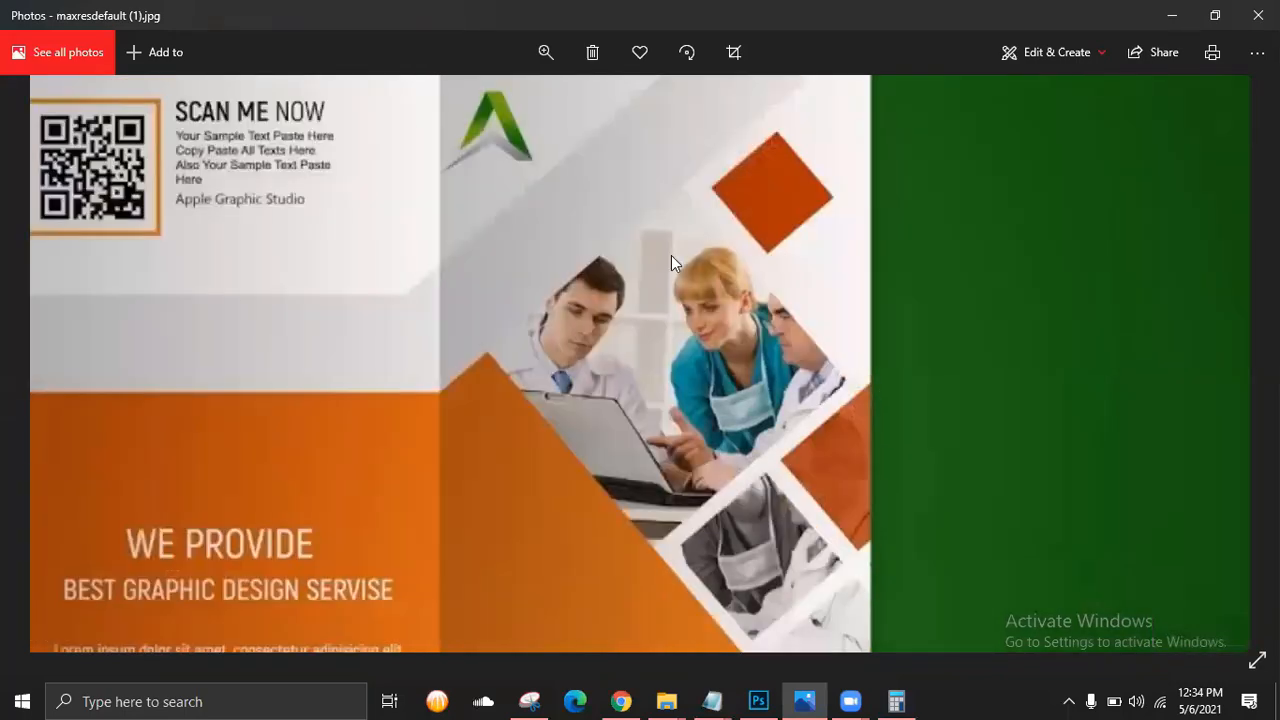
{"action": "double_click", "coordinate": [1122, 78]}
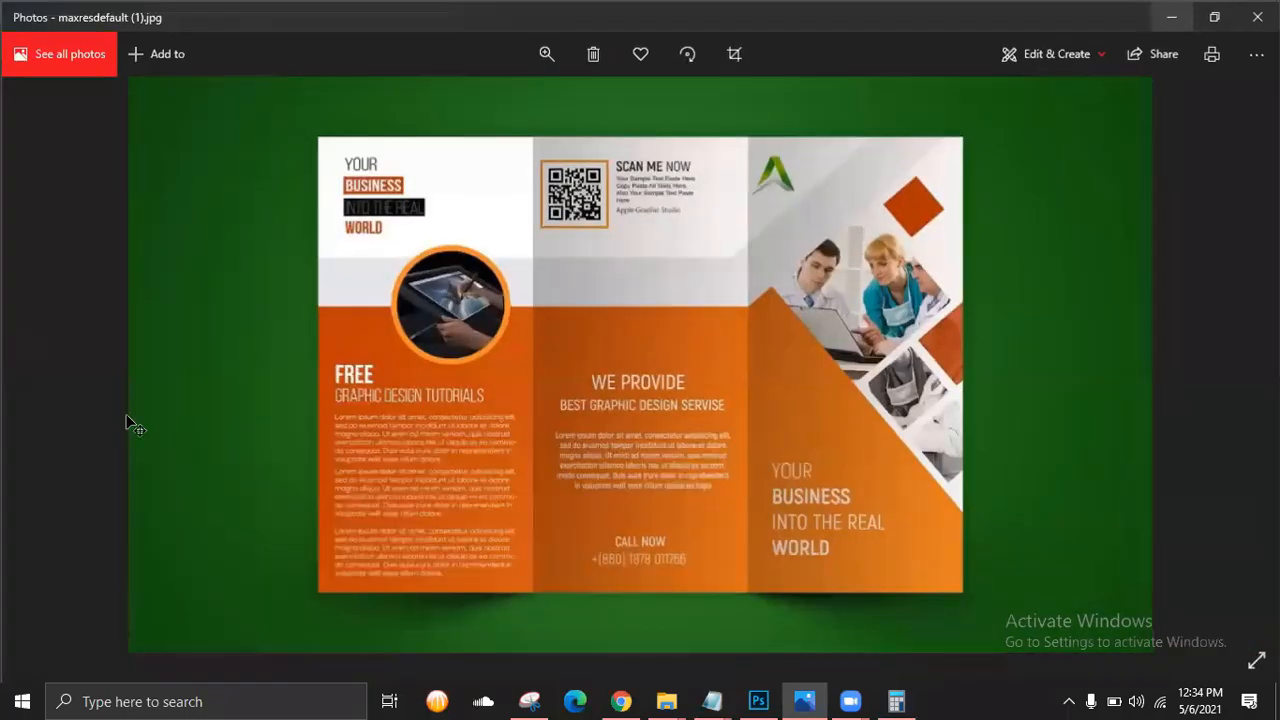
Switch to Photoshop and activate the Rectangle tool.
{"action": "key", "text": "alt+Tab"}
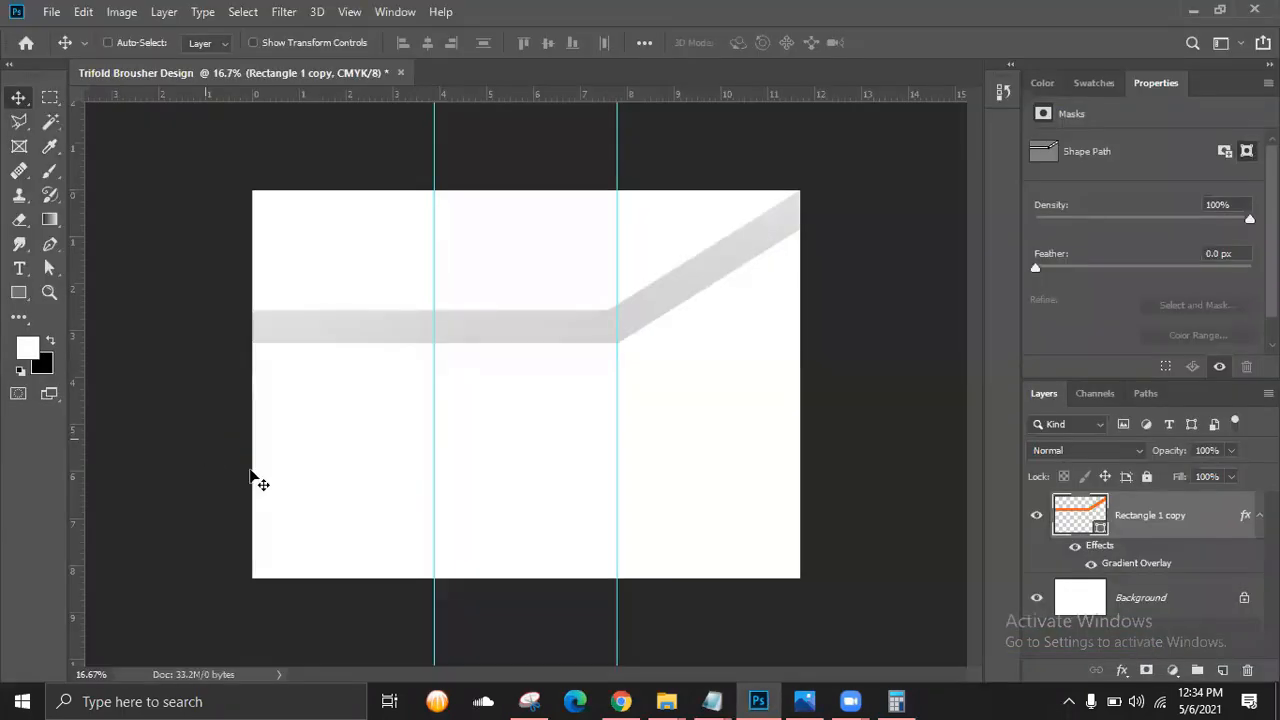
{"action": "key", "text": "ctrl+plus"}
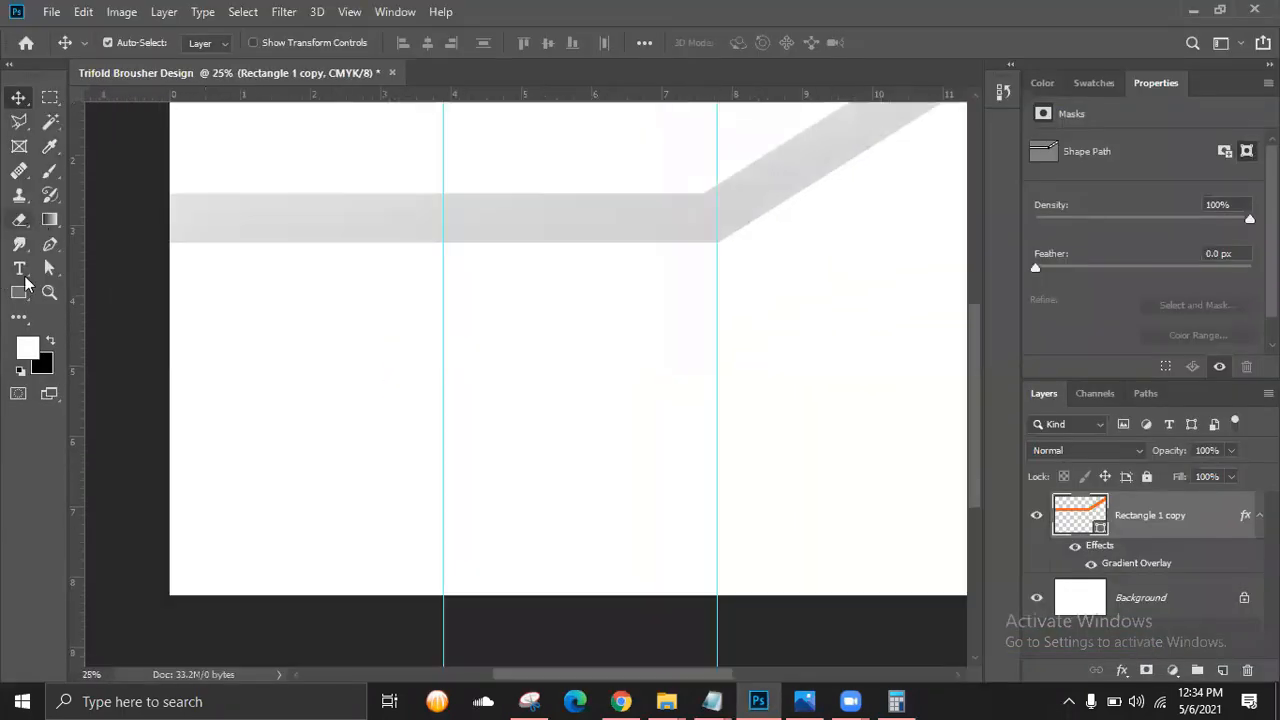
{"action": "left_click", "coordinate": [20, 293]}
{"action": "right_click", "coordinate": [19, 293]}
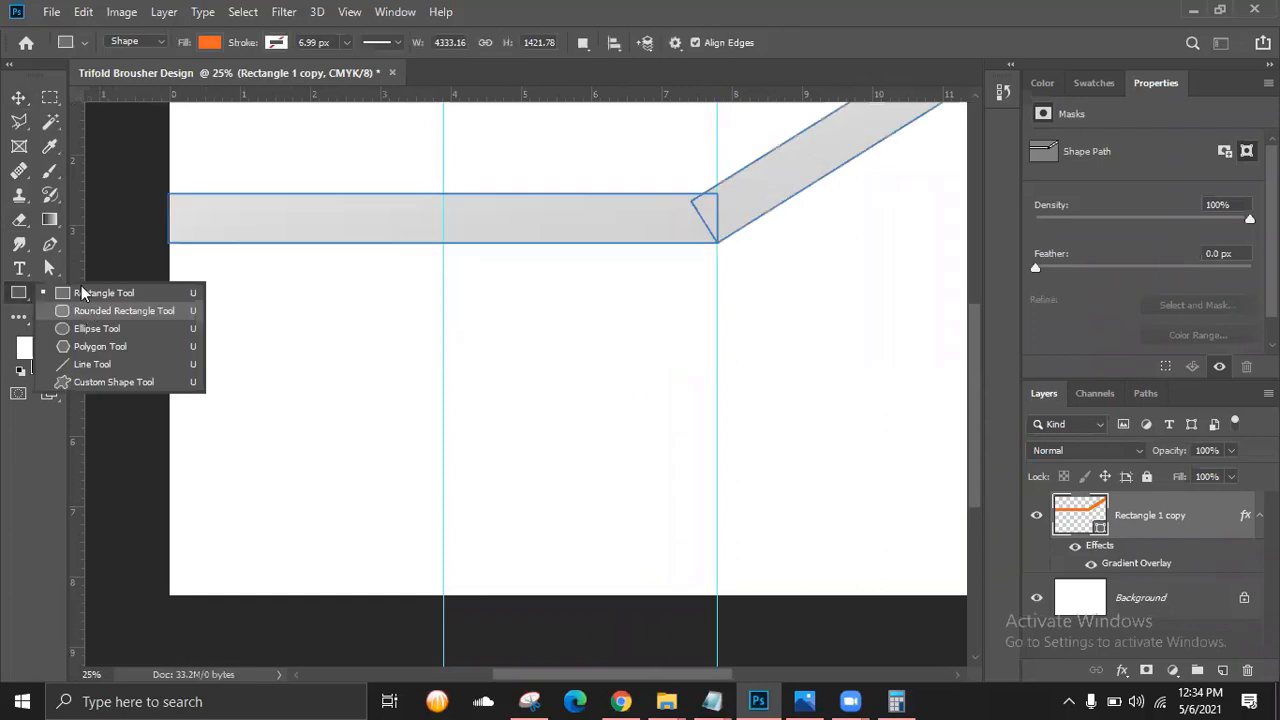
{"action": "left_click", "coordinate": [248, 351]}
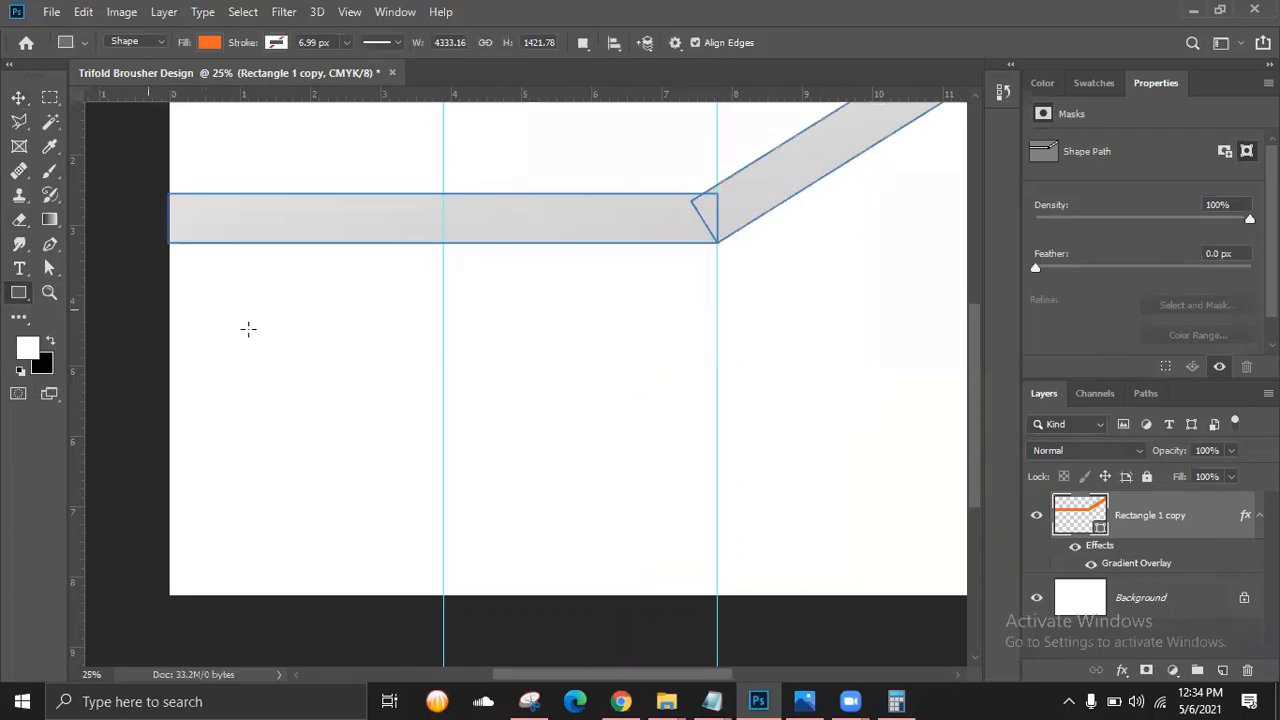
Try setting the shape width to 4 px and creating a 4 by 4 px rectangle, and discard that rectangle.
{"action": "left_click", "coordinate": [453, 45]}
{"action": "type", "text": "4"}
{"action": "key", "text": "Return"}
{"action": "left_click", "coordinate": [706, 249]}
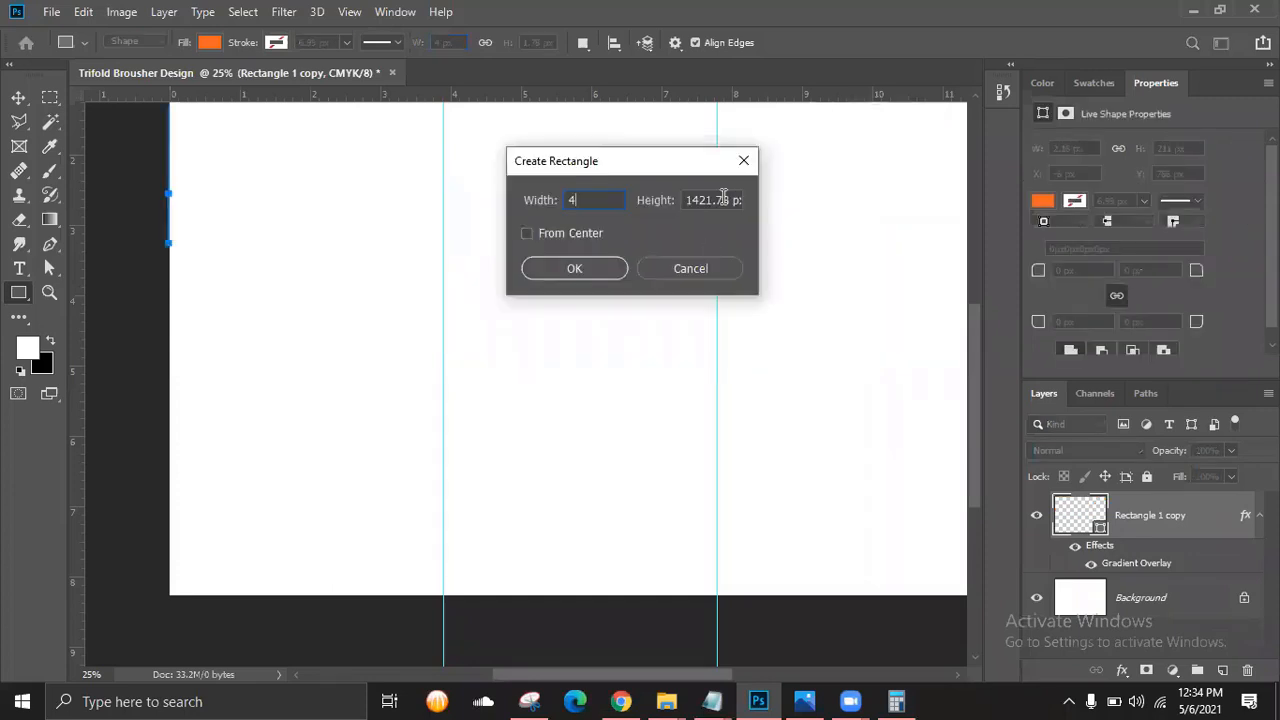
{"action": "key", "text": "Tab"}
{"action": "double_click", "coordinate": [699, 197]}
{"action": "type", "text": "4"}
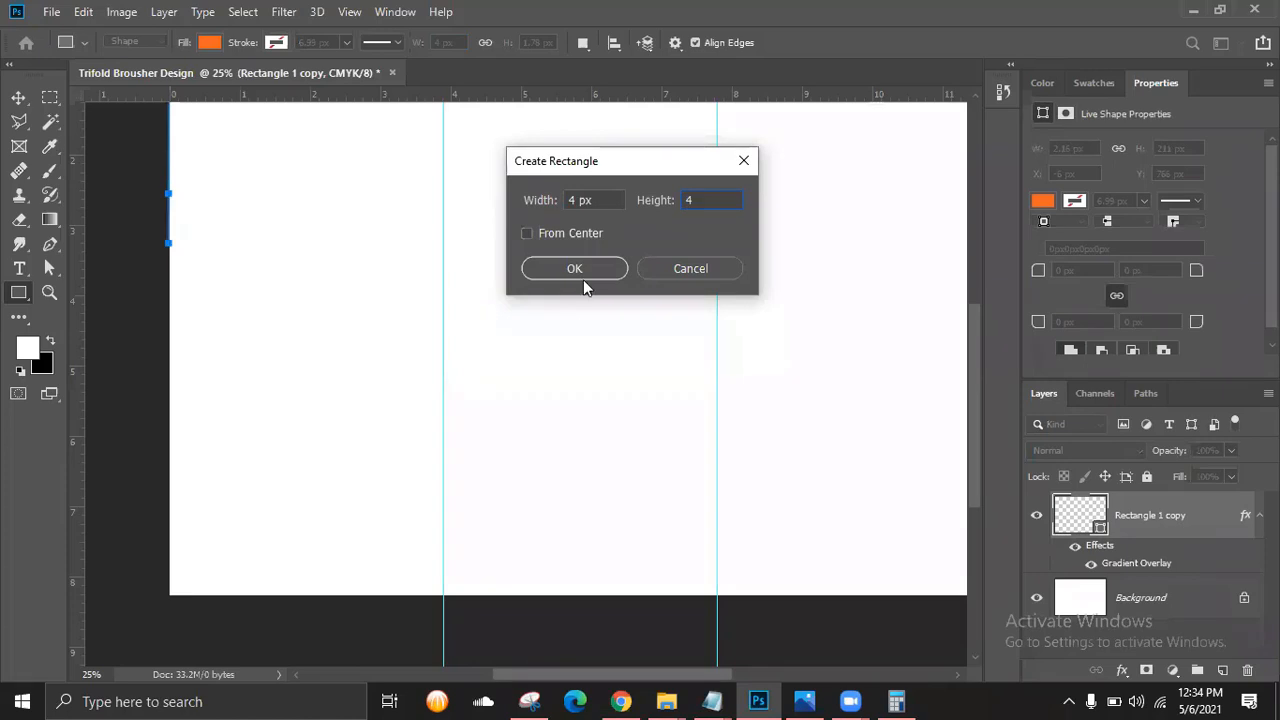
{"action": "left_click", "coordinate": [585, 269]}
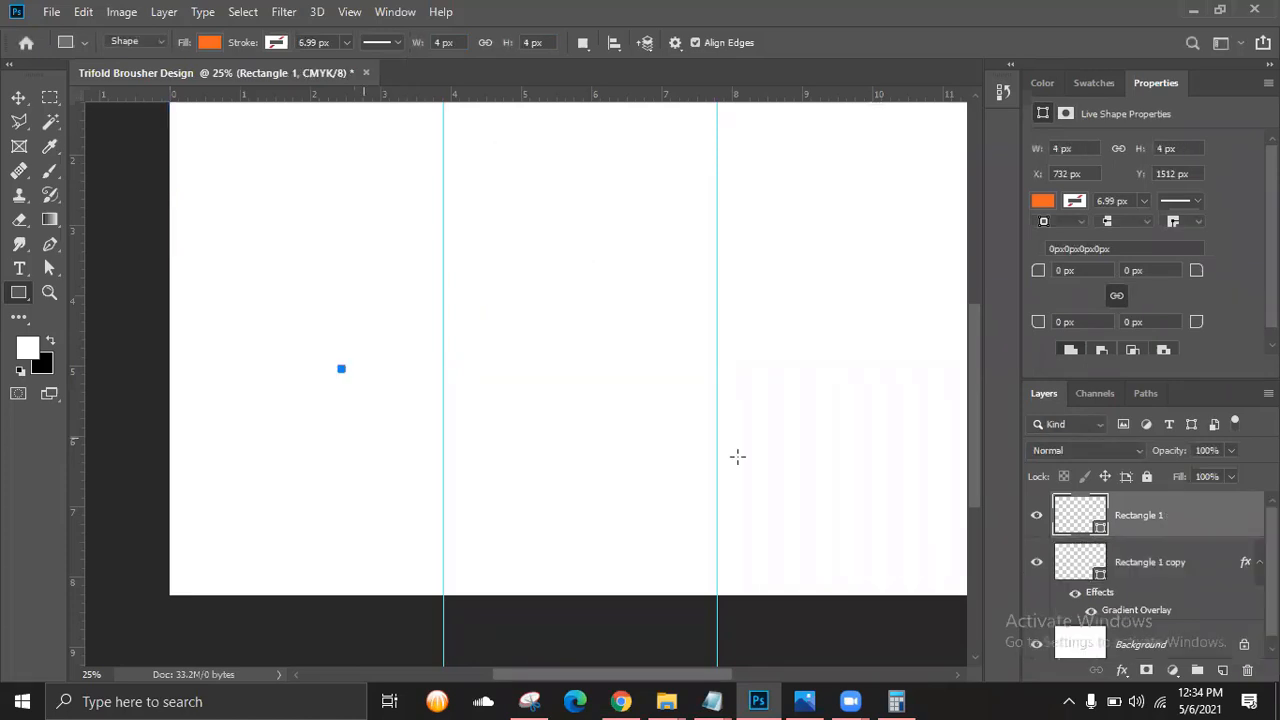
{"action": "scroll", "coordinate": [584, 417], "scroll_direction": "down", "scroll_amount": 2}
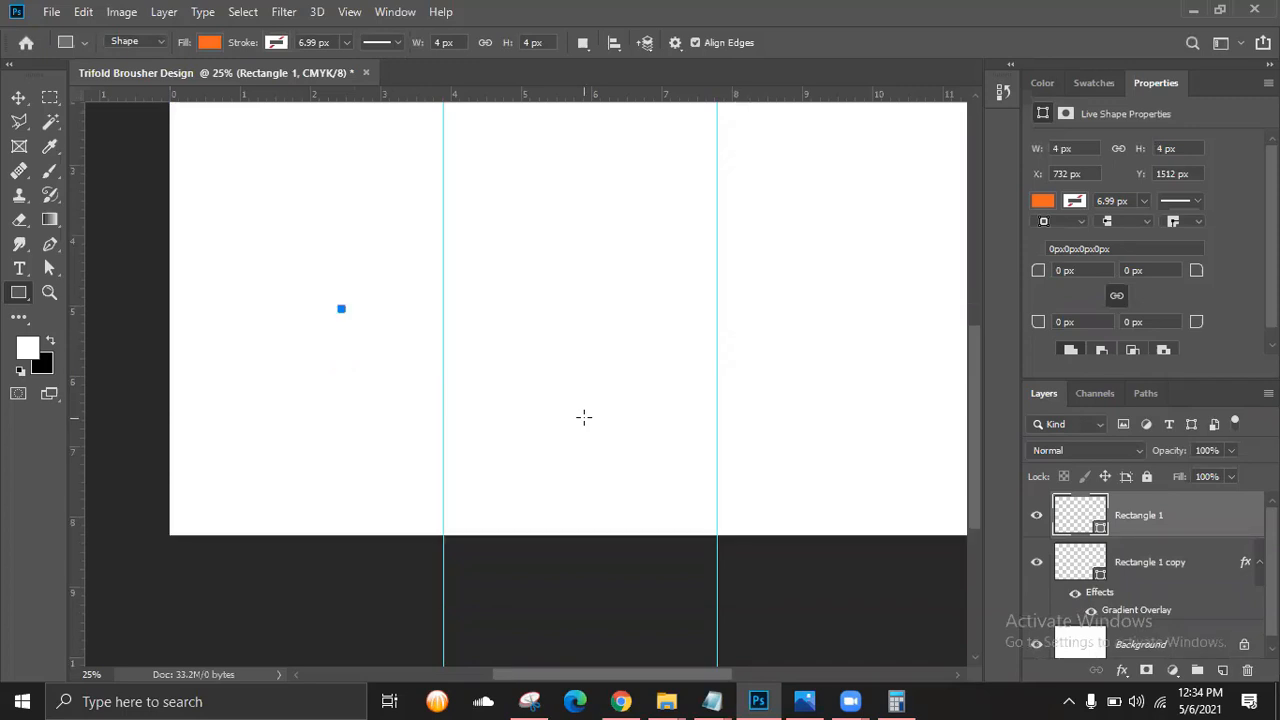
{"action": "scroll", "coordinate": [584, 417], "scroll_direction": "up", "scroll_amount": 2}
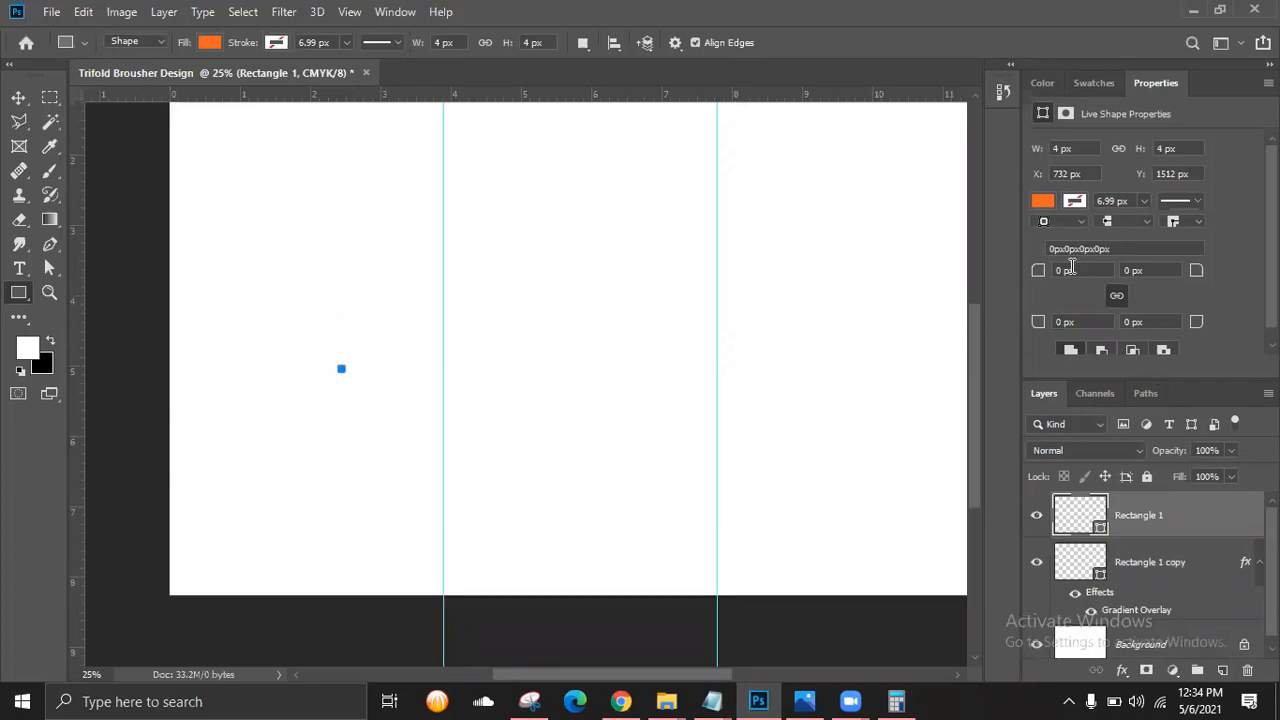
{"action": "left_click_drag", "start_coordinate": [1089, 519], "coordinate": [1250, 672]}
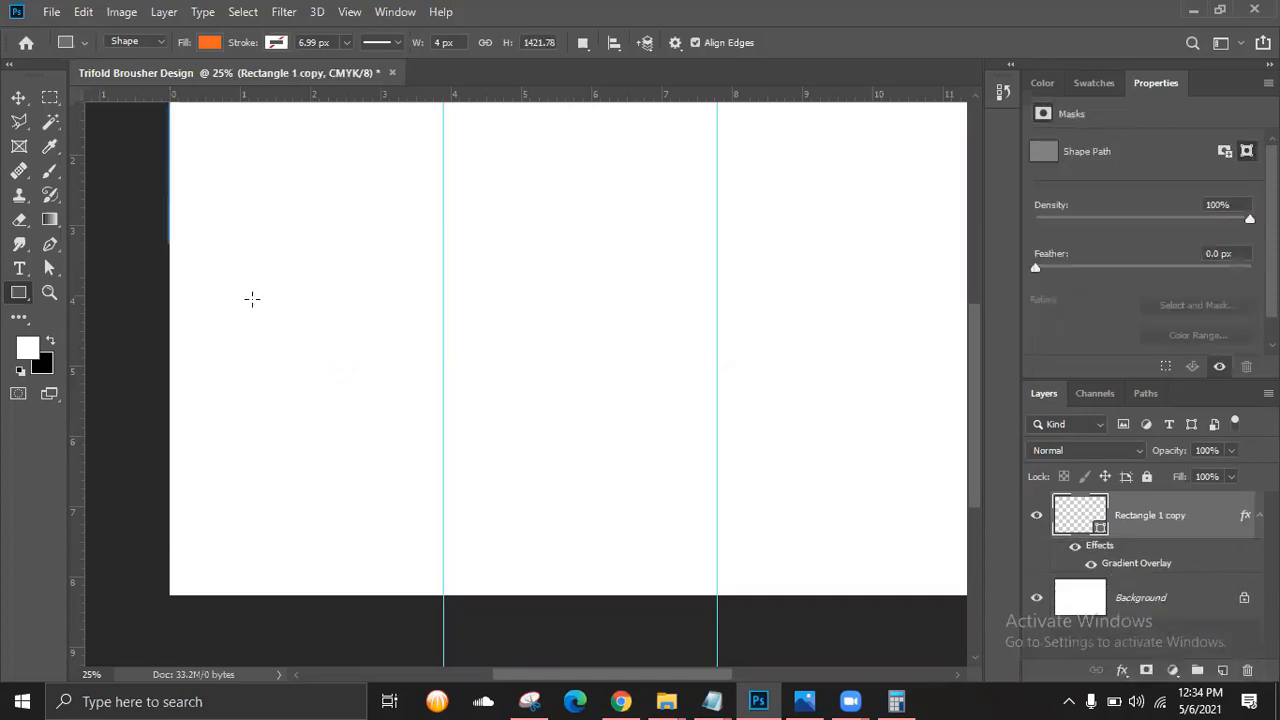
Try creating a 400 by 400 px square in the lower part of the first panel with linked width and height.
{"action": "left_click", "coordinate": [389, 304]}
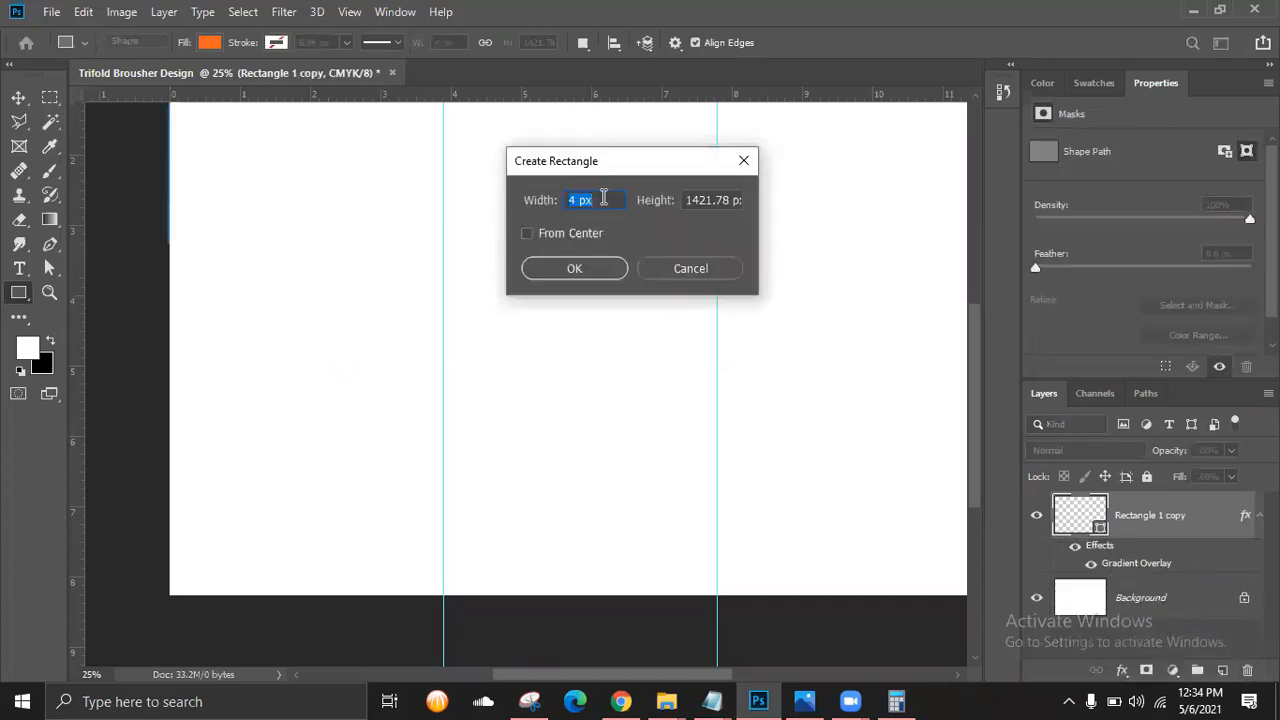
{"action": "type", "text": "400"}
{"action": "key", "text": "Tab"}
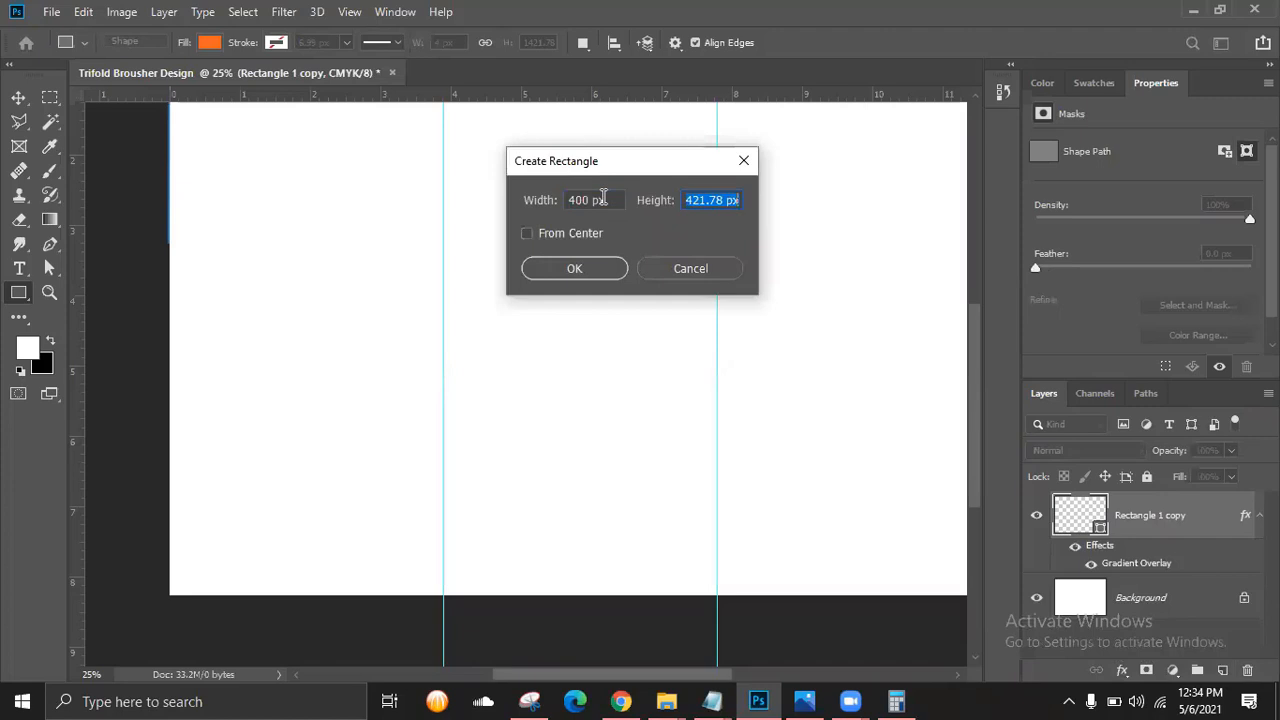
{"action": "type", "text": "400"}
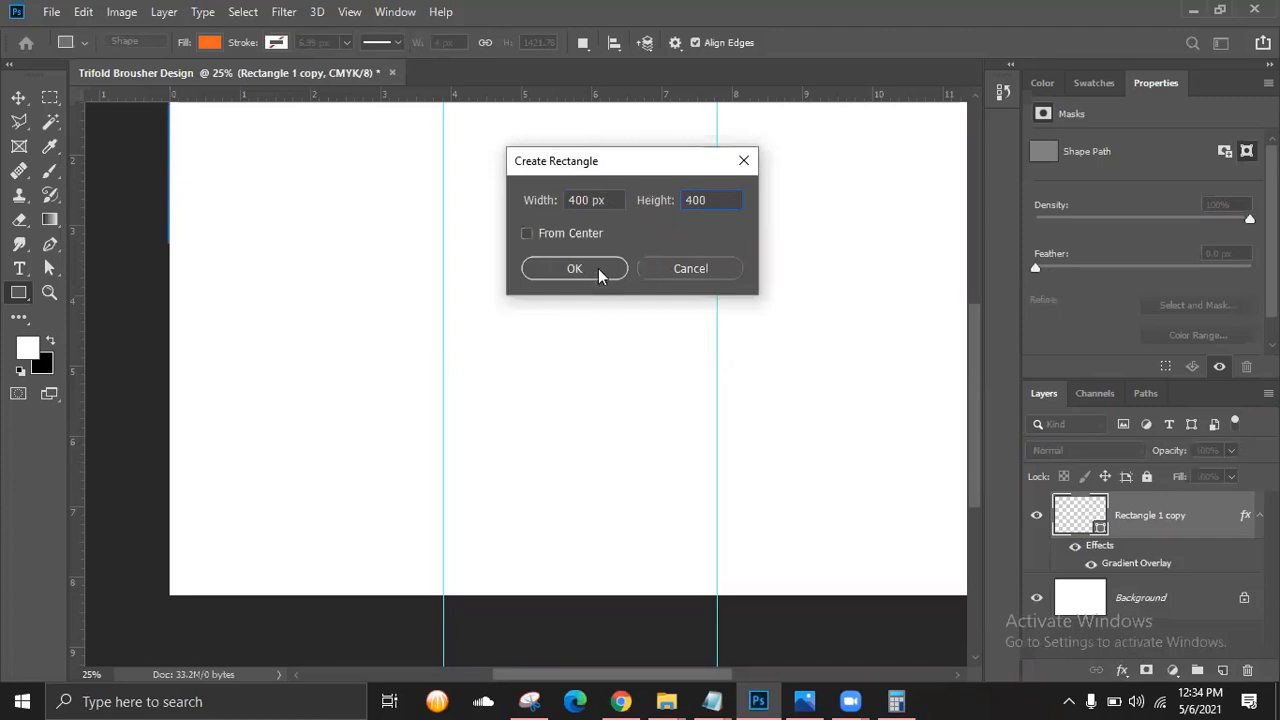
{"action": "left_click", "coordinate": [598, 272]}
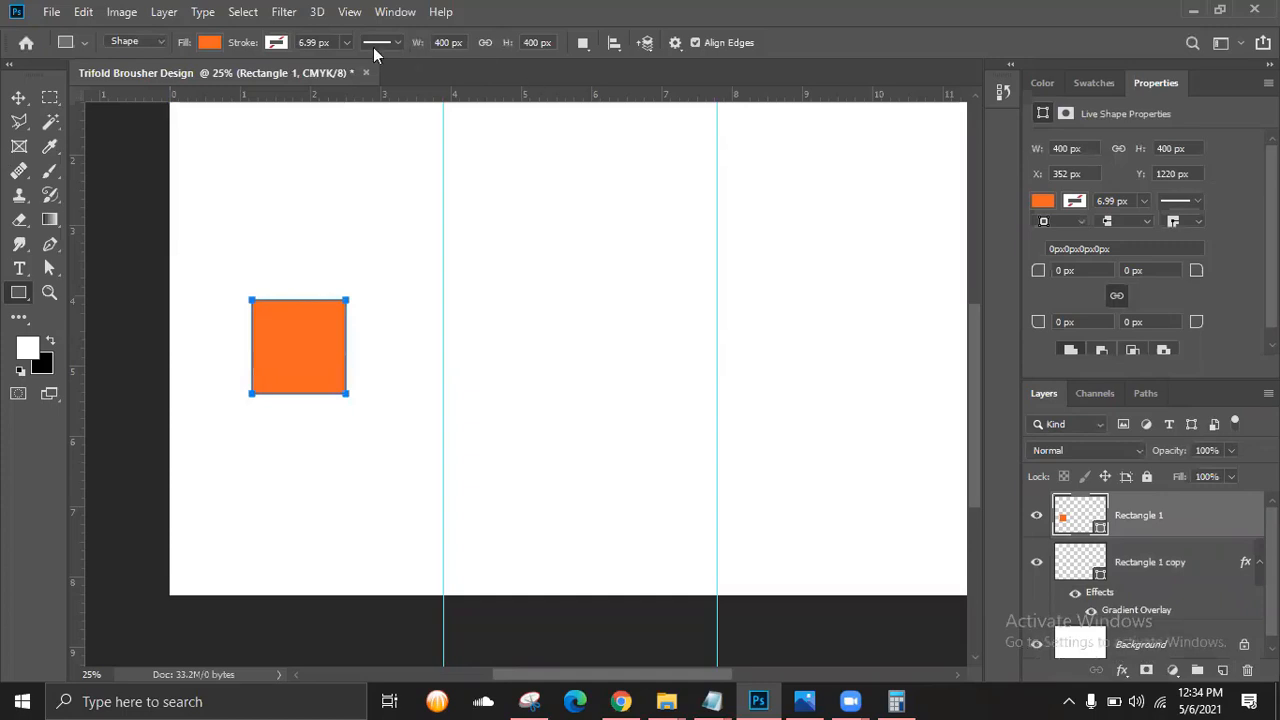
{"action": "left_click", "coordinate": [486, 44]}
Hide the Rectangle 1 copy layer and undo the recent edits back to the original full-width gray band.
{"action": "key", "text": "ctrl+minus"}
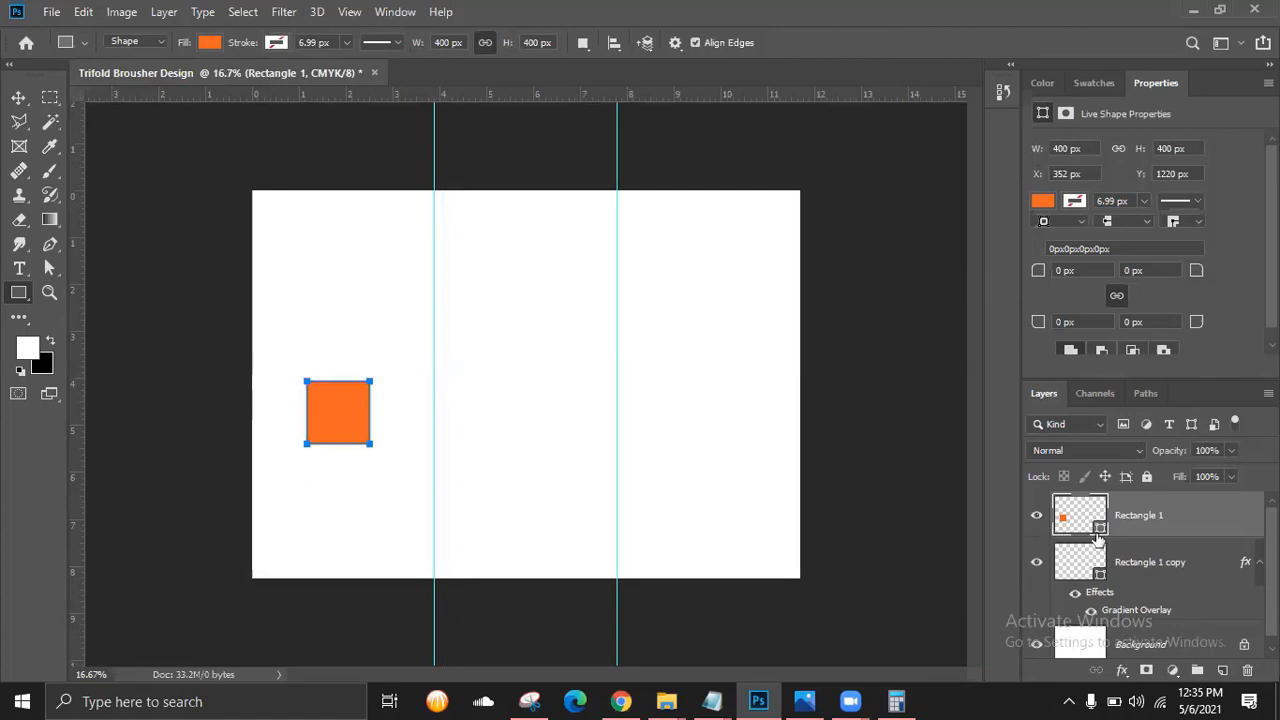
{"action": "scroll", "coordinate": [1230, 571], "scroll_direction": "down", "scroll_amount": 1}
{"action": "scroll", "coordinate": [1037, 560], "scroll_direction": "down", "scroll_amount": 1}
{"action": "left_click", "coordinate": [1037, 553]}
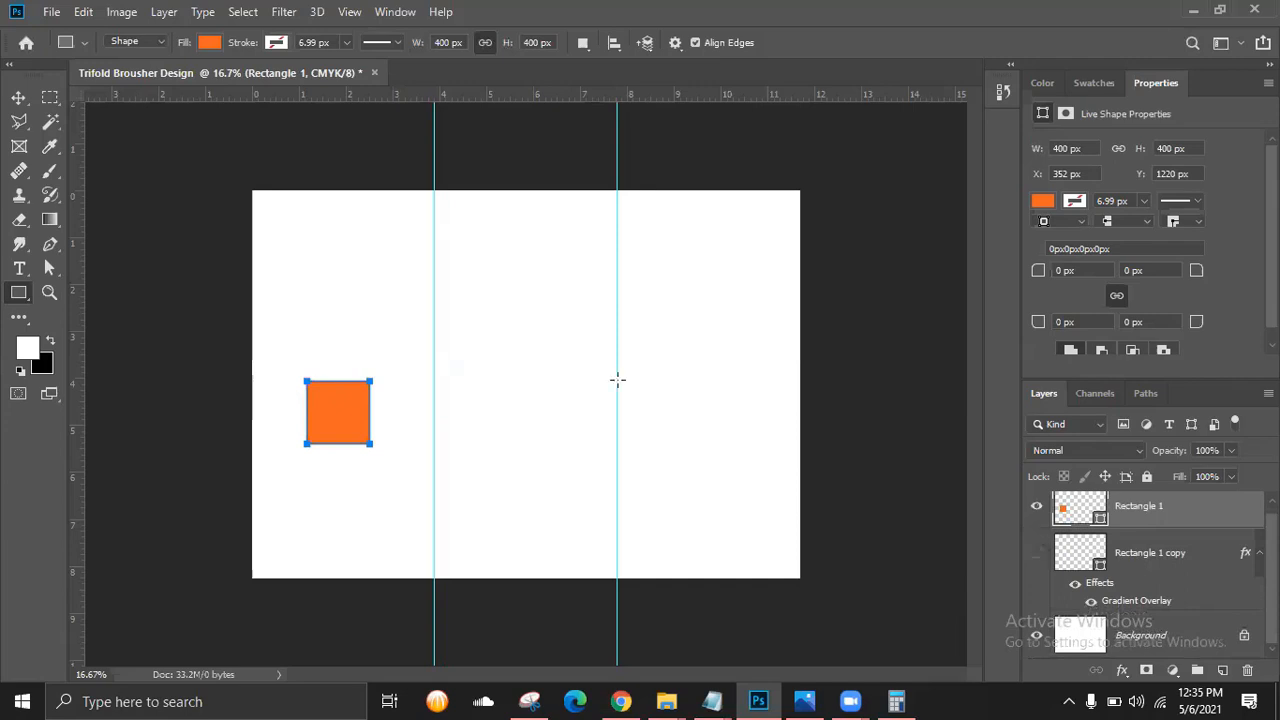
{"action": "key", "text": "ctrl+z"}
{"action": "key", "text": "ctrl+z"}
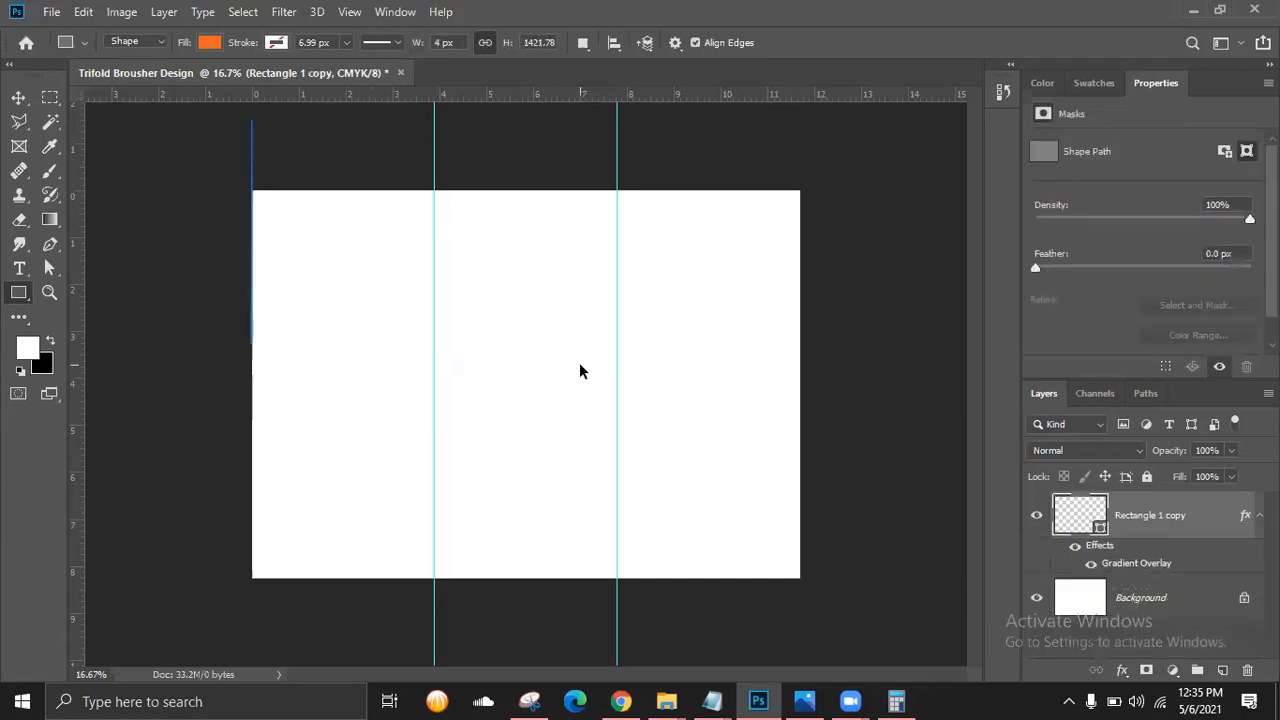
{"action": "key", "text": "ctrl+shift+z"}
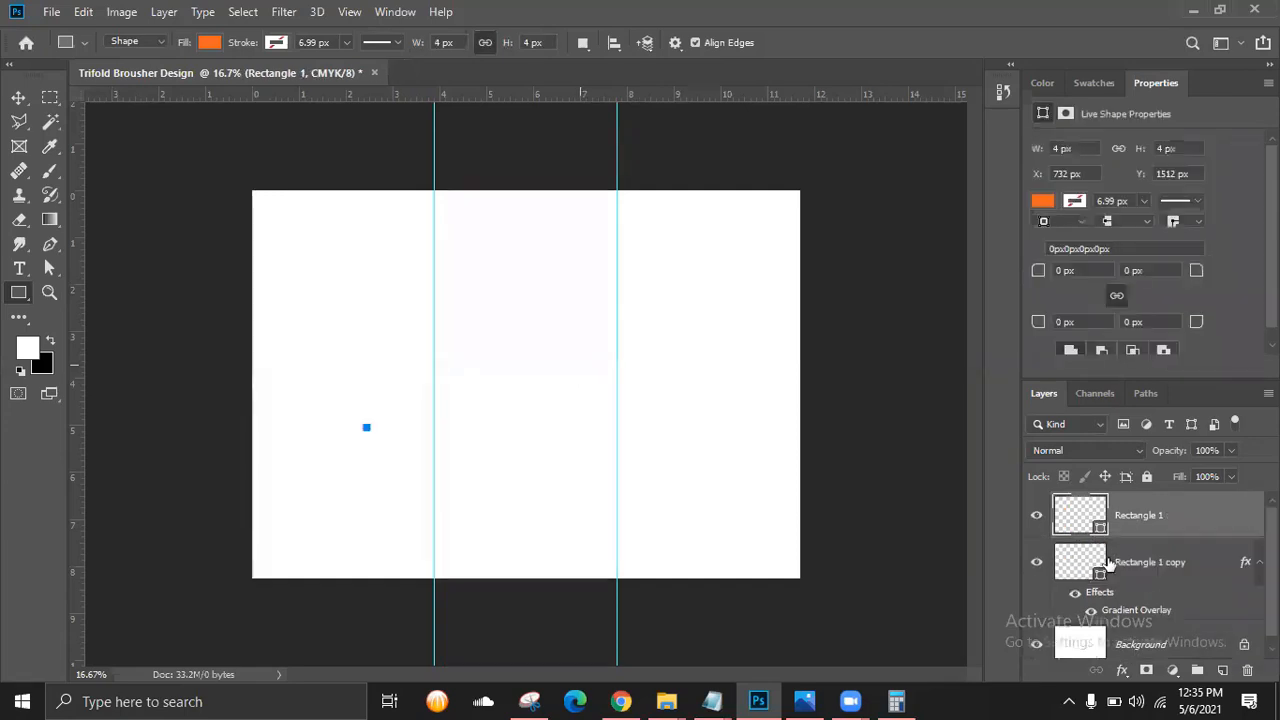
{"action": "key", "text": "ctrl+z"}
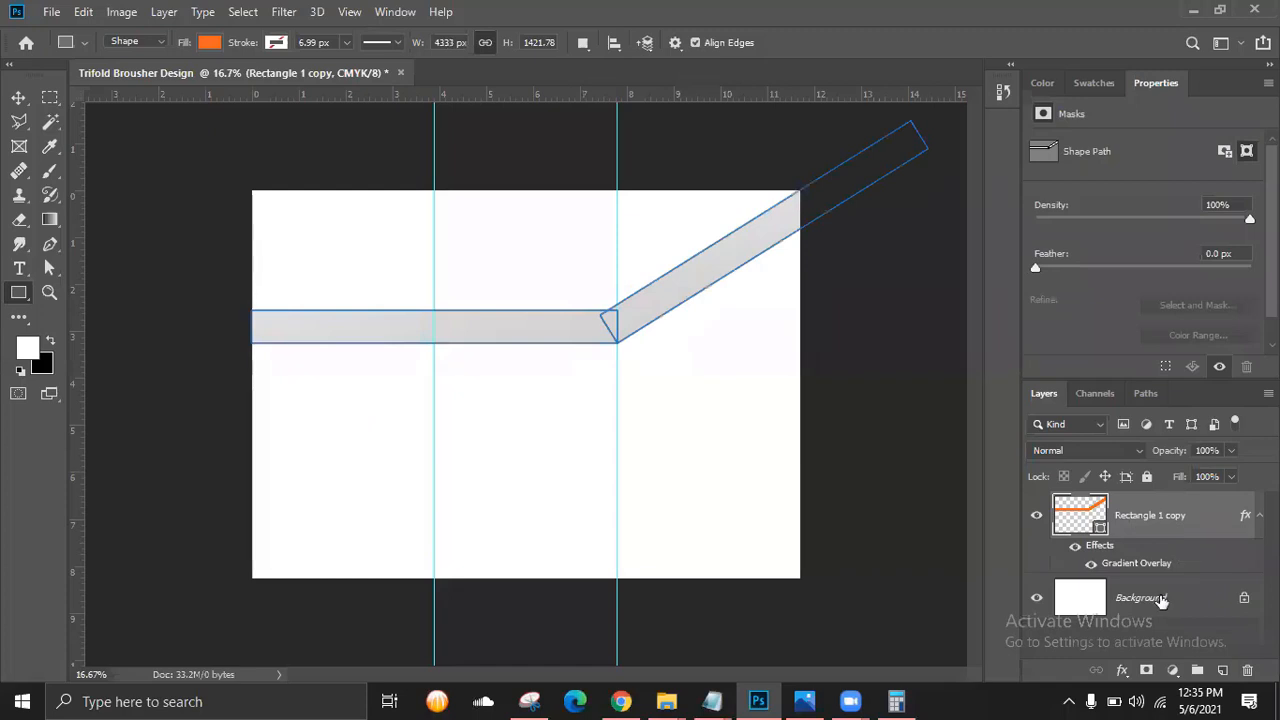
Create a 400 by 400 px square directly above the Background layer, in the first panel, and enlarge it proportionally to 547 px.
{"action": "key", "text": "Return"}
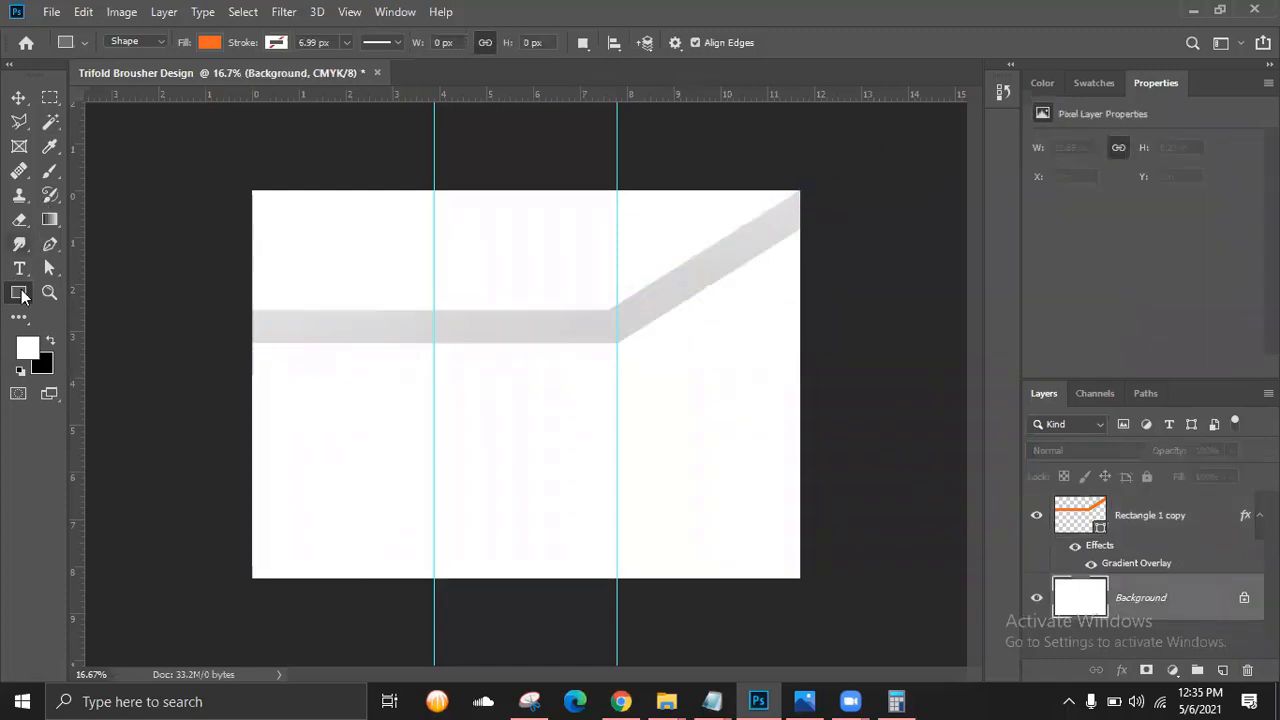
{"action": "left_click", "coordinate": [297, 410]}
{"action": "left_click", "coordinate": [597, 270]}
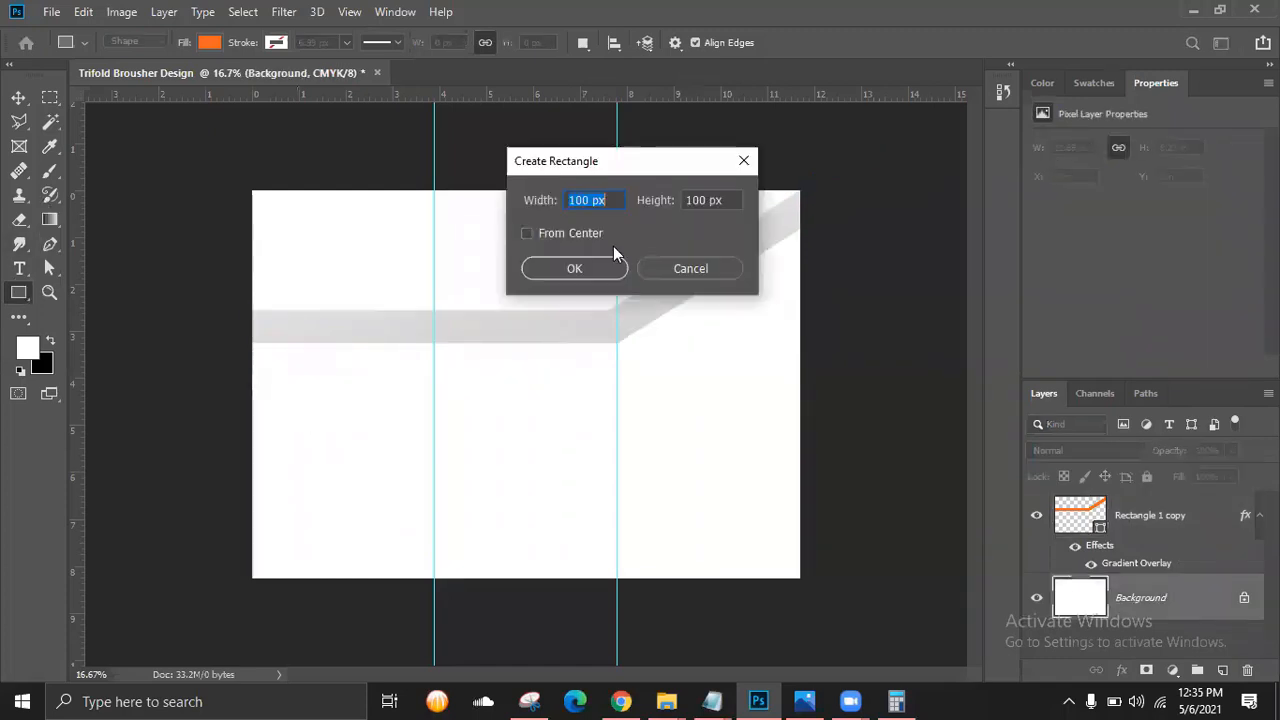
{"action": "type", "text": "400"}
{"action": "key", "text": "Tab"}
{"action": "type", "text": "400"}
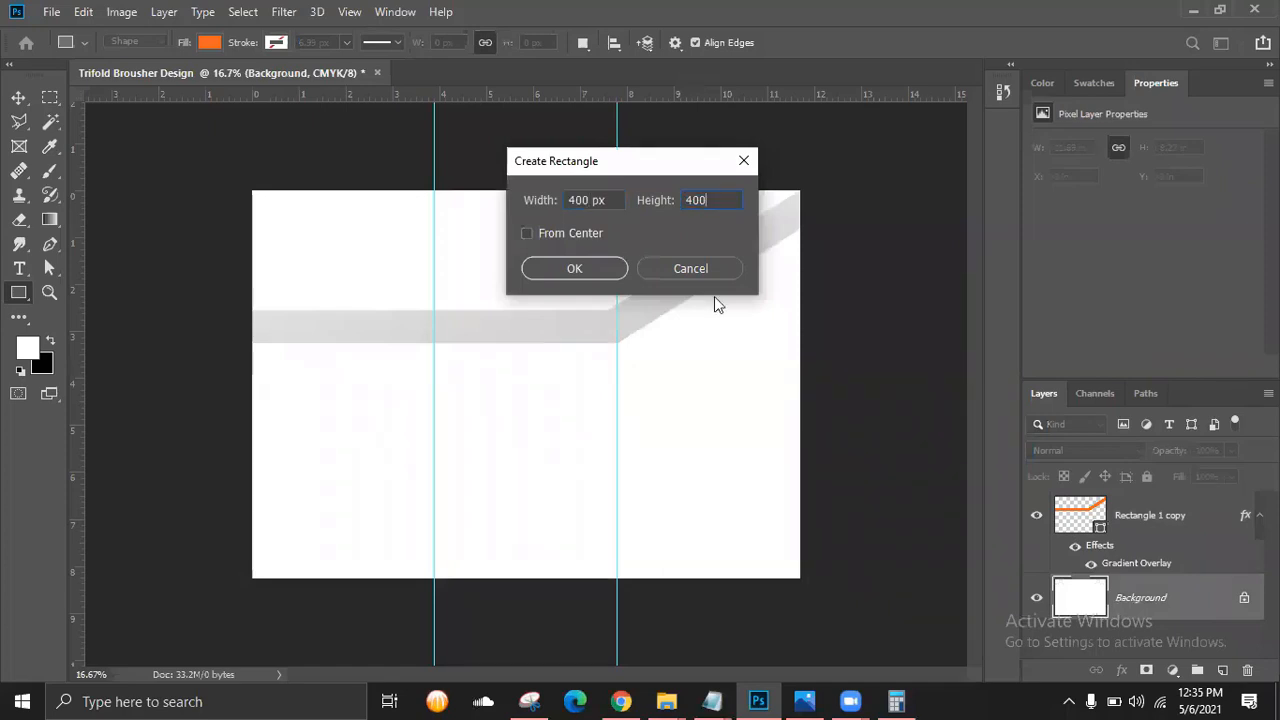
{"action": "left_click", "coordinate": [553, 268]}
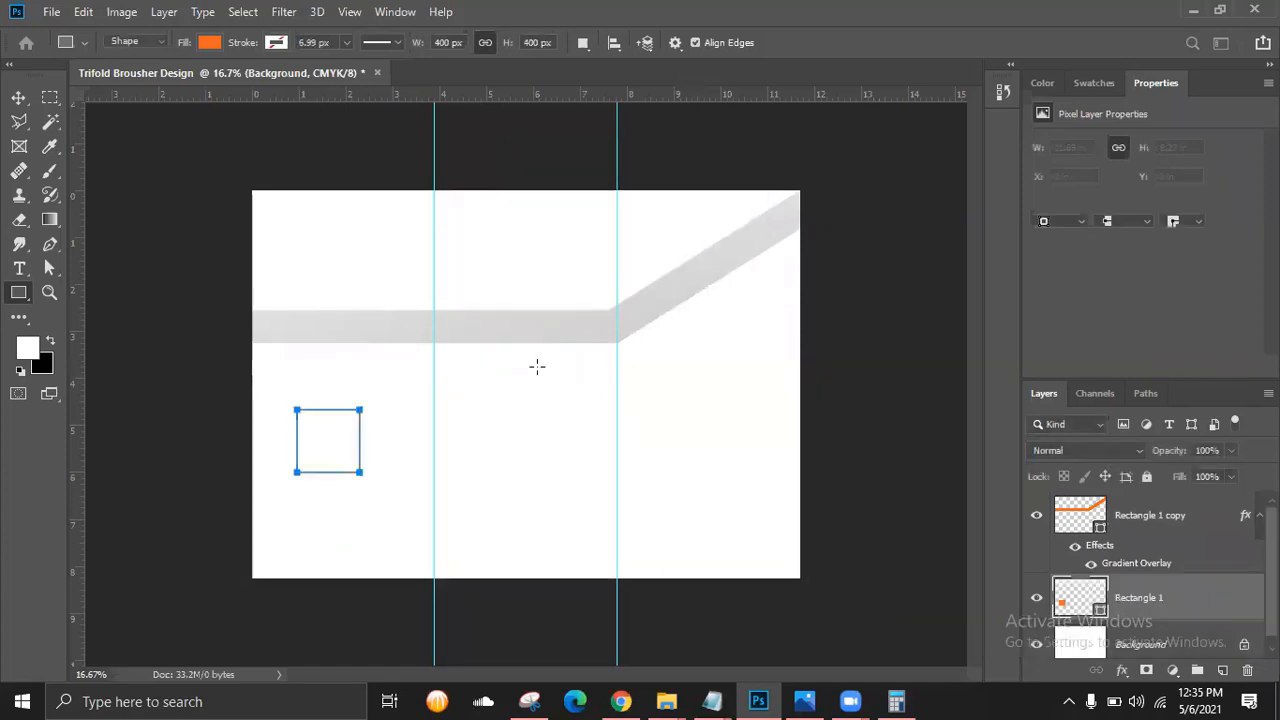
{"action": "left_click", "coordinate": [1118, 148]}
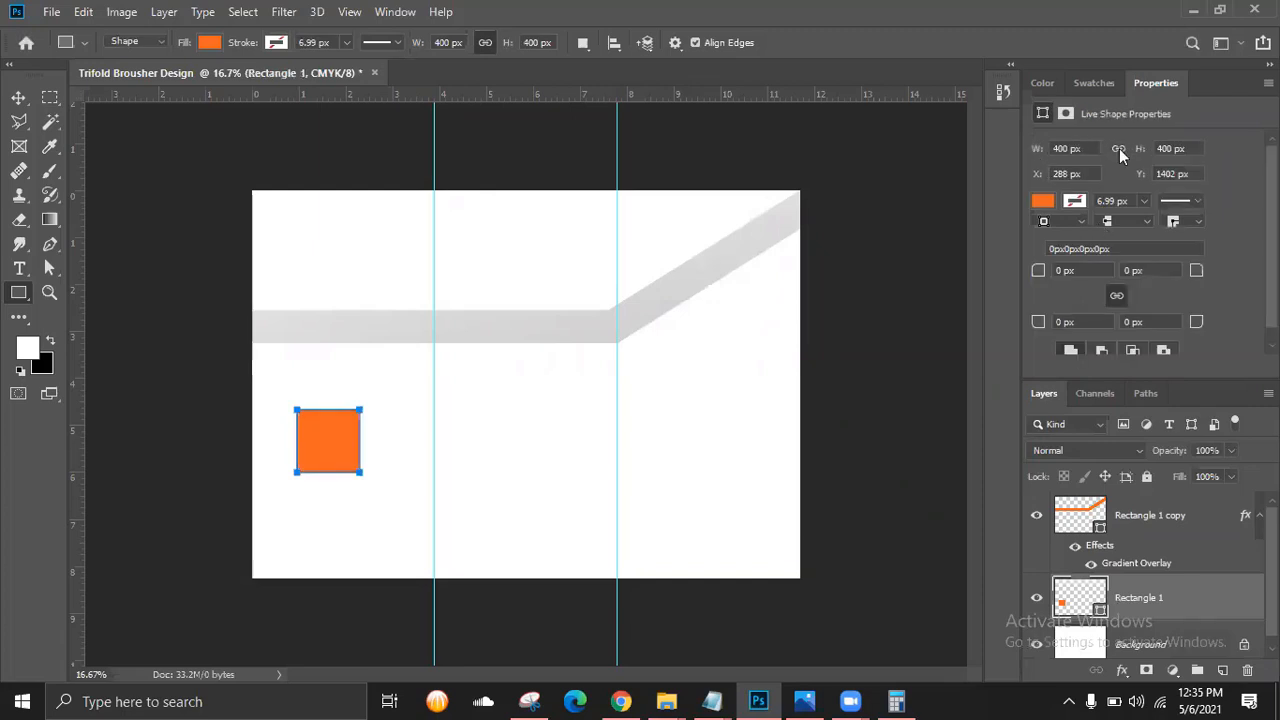
{"action": "left_click_drag", "start_coordinate": [1058, 158], "coordinate": [1170, 175]}
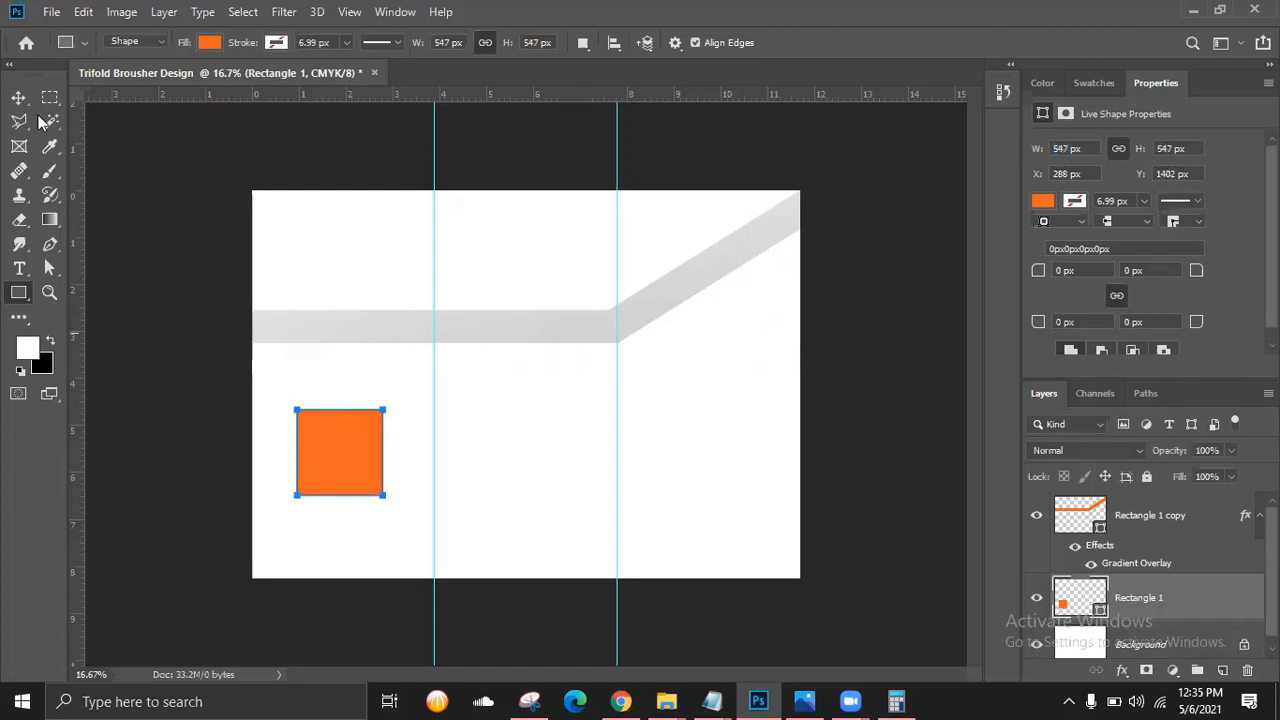
Duplicate the orange square beside the original with a small gap and shrink the copy proportionally to 251 px.
{"action": "key", "text": "v"}
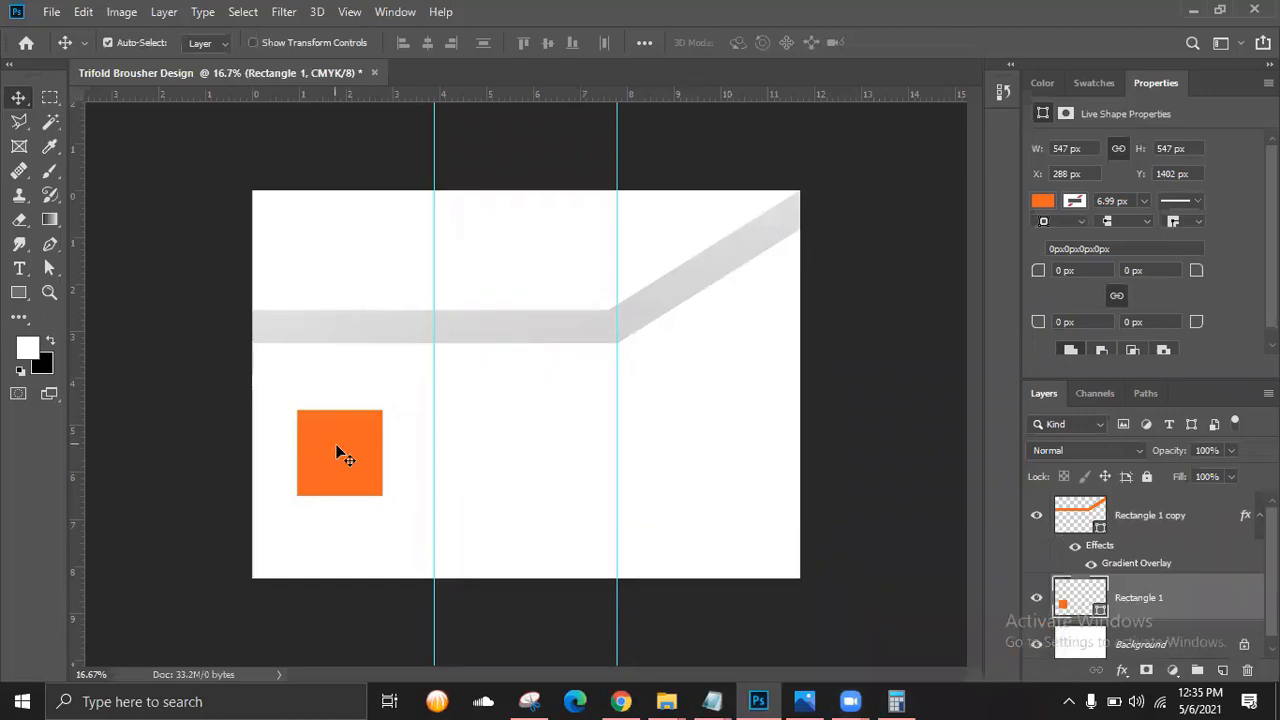
{"action": "left_click_drag", "start_coordinate": [343, 455], "coordinate": [438, 455]}
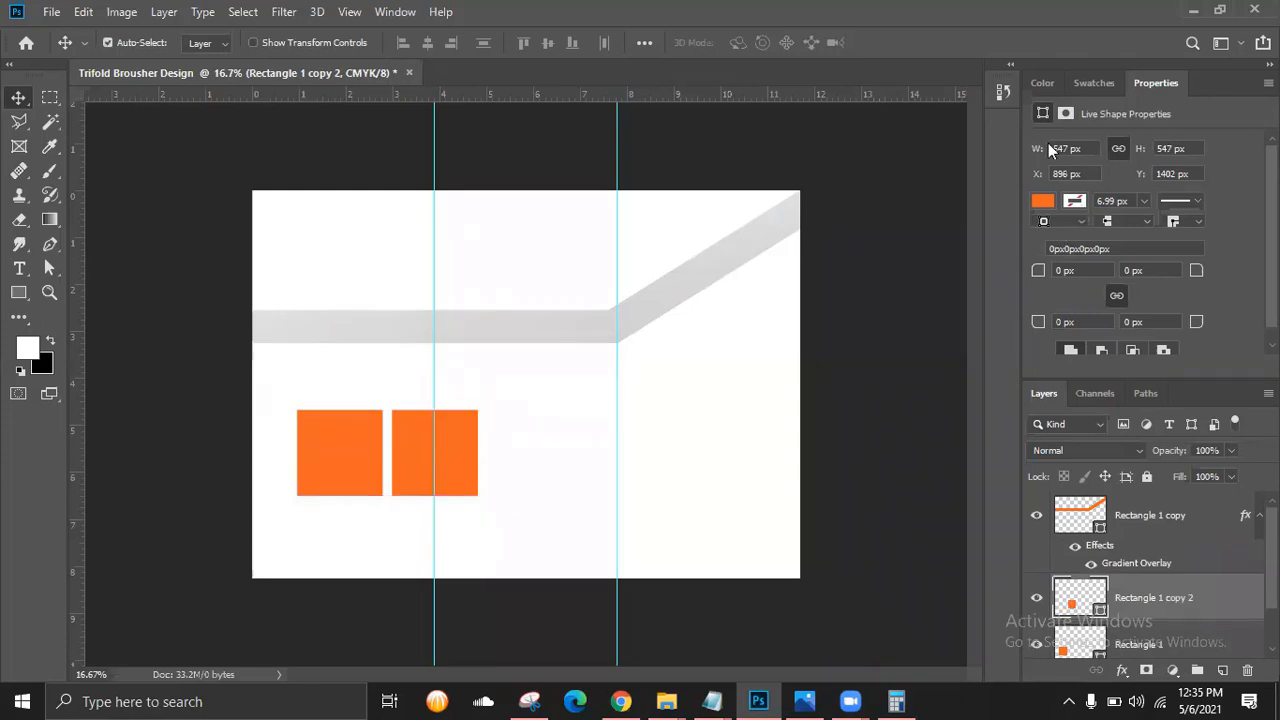
{"action": "left_click_drag", "start_coordinate": [1040, 152], "coordinate": [739, 196]}
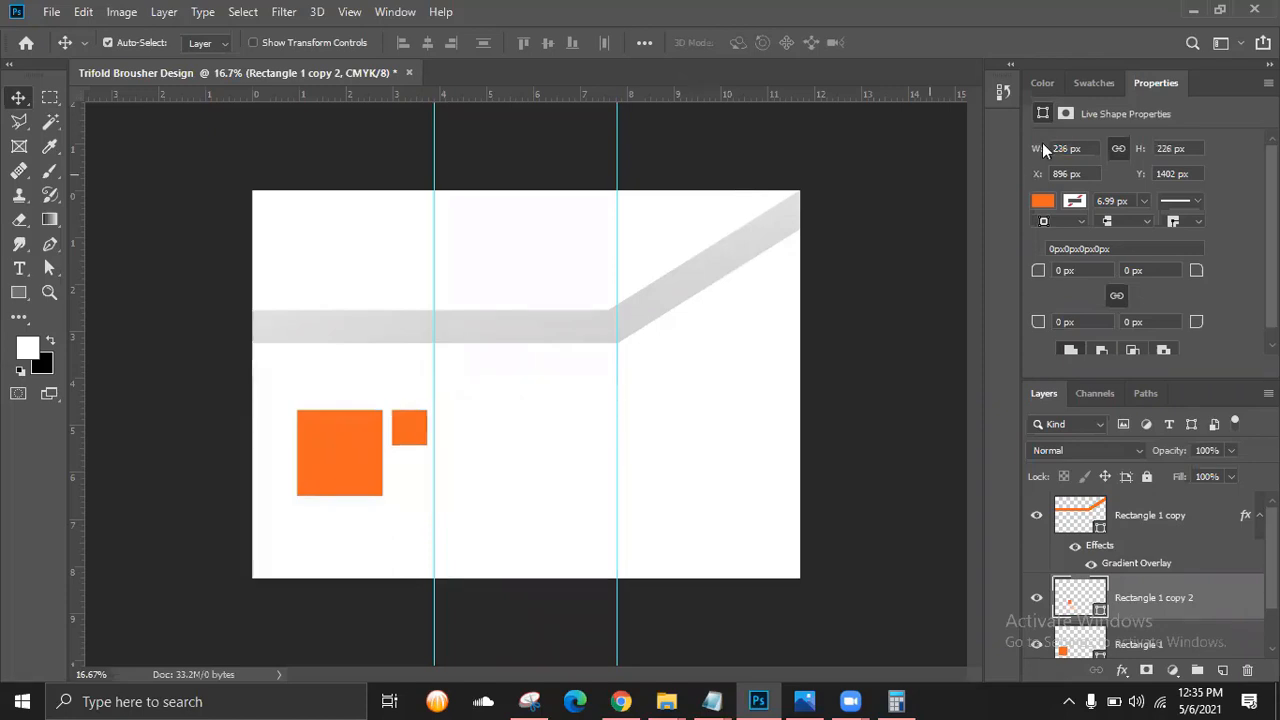
{"action": "left_click_drag", "start_coordinate": [1047, 150], "coordinate": [1066, 150]}
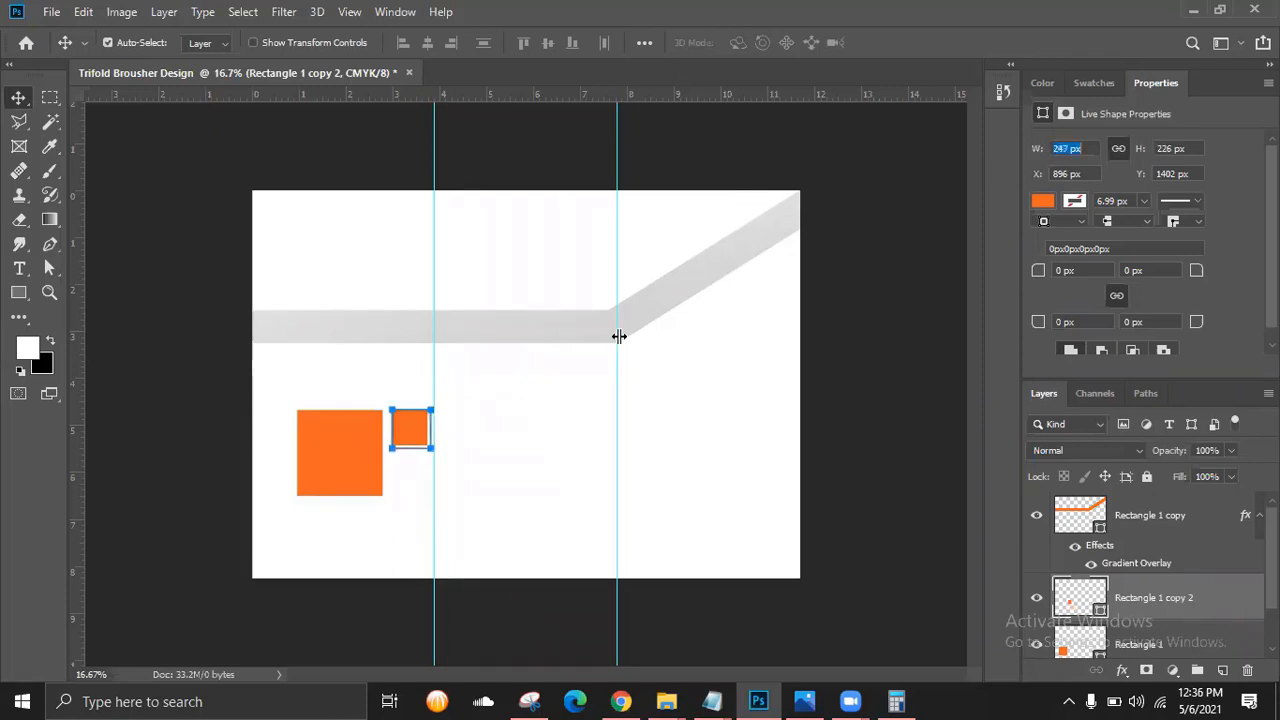
{"action": "left_click", "coordinate": [920, 380]}
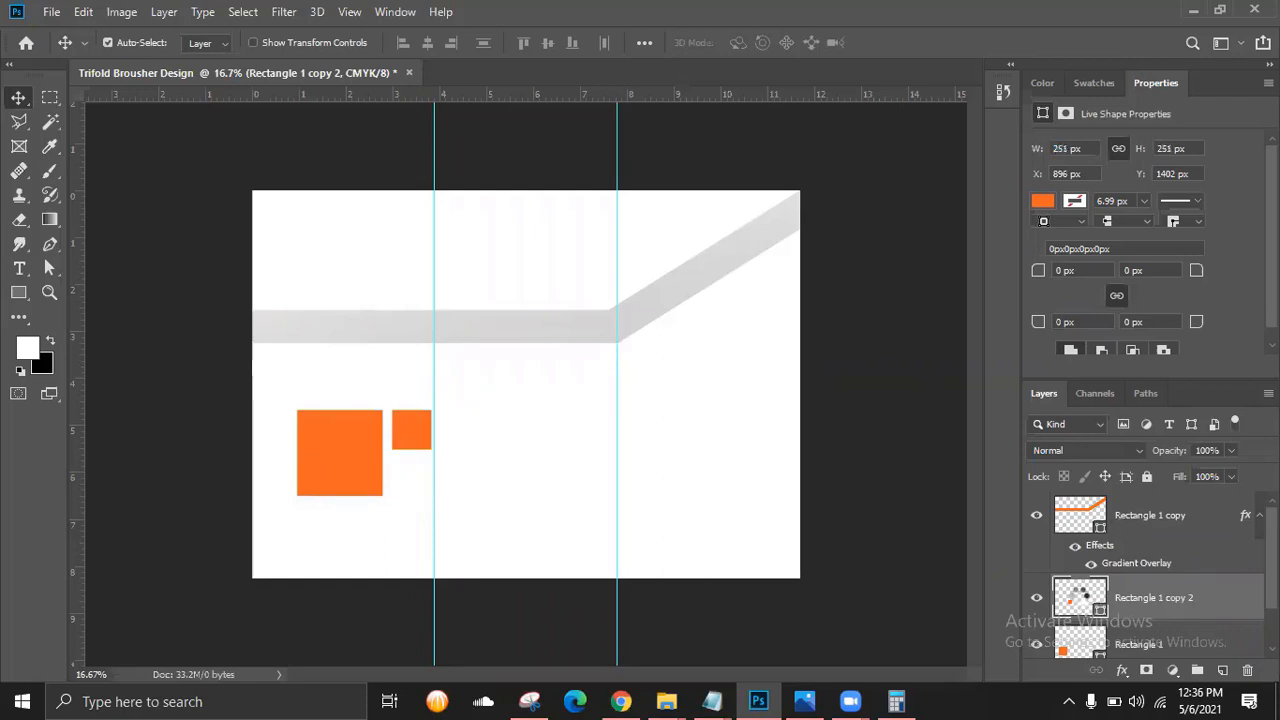
Duplicate the small orange square and place the copy directly below it, level with the large square's lower edge.
{"action": "key", "text": "ctrl+j"}
{"action": "left_click_drag", "start_coordinate": [402, 433], "coordinate": [416, 484]}
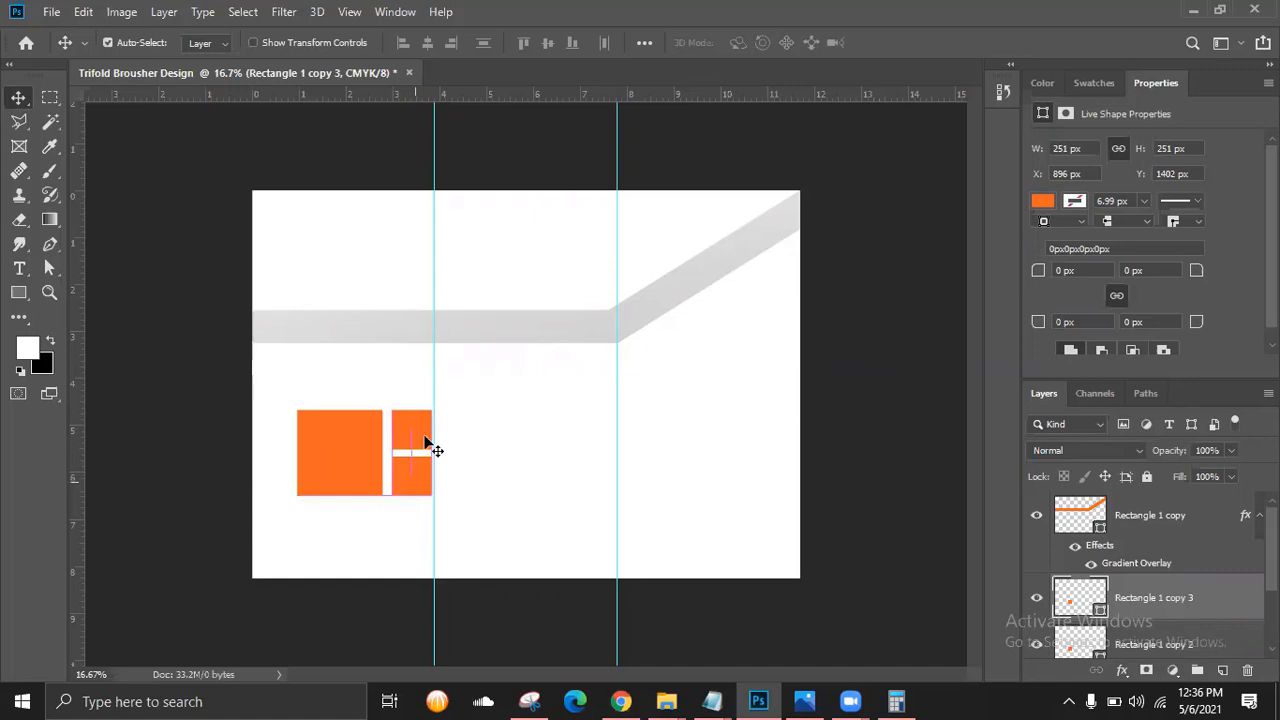
{"action": "left_click", "coordinate": [424, 436]}
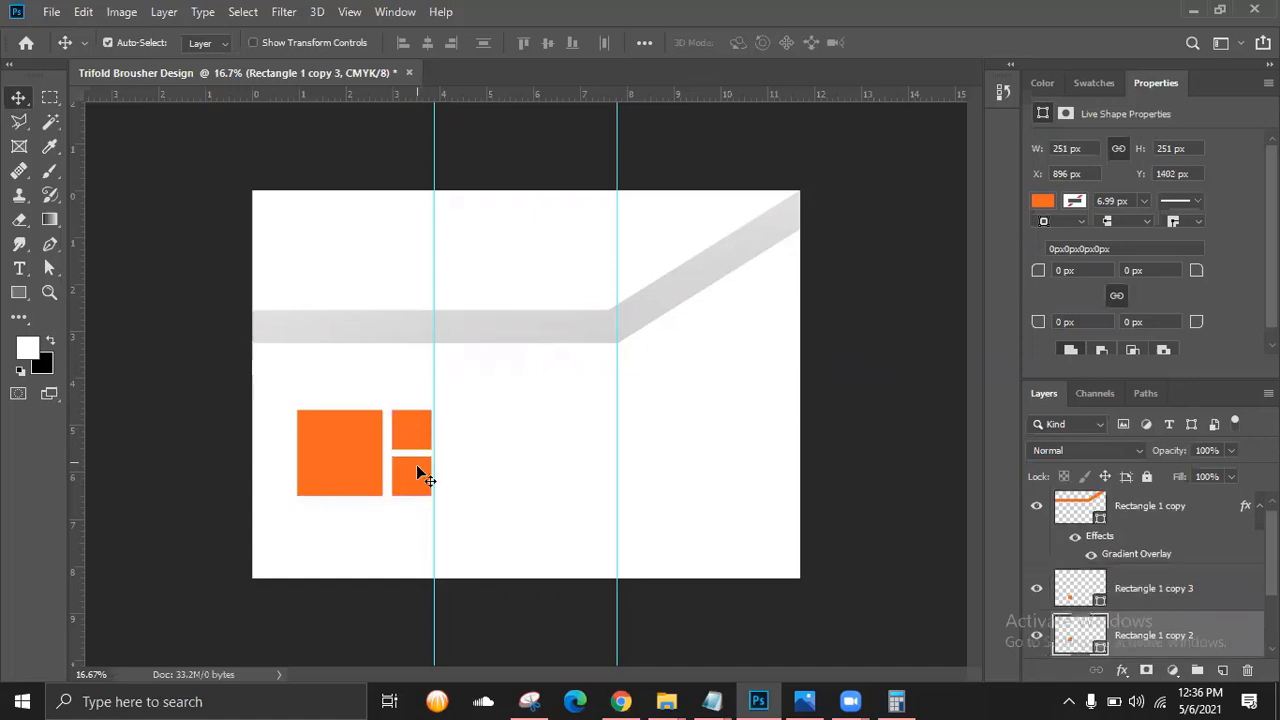
{"action": "left_click", "coordinate": [418, 467], "text": "shift"}
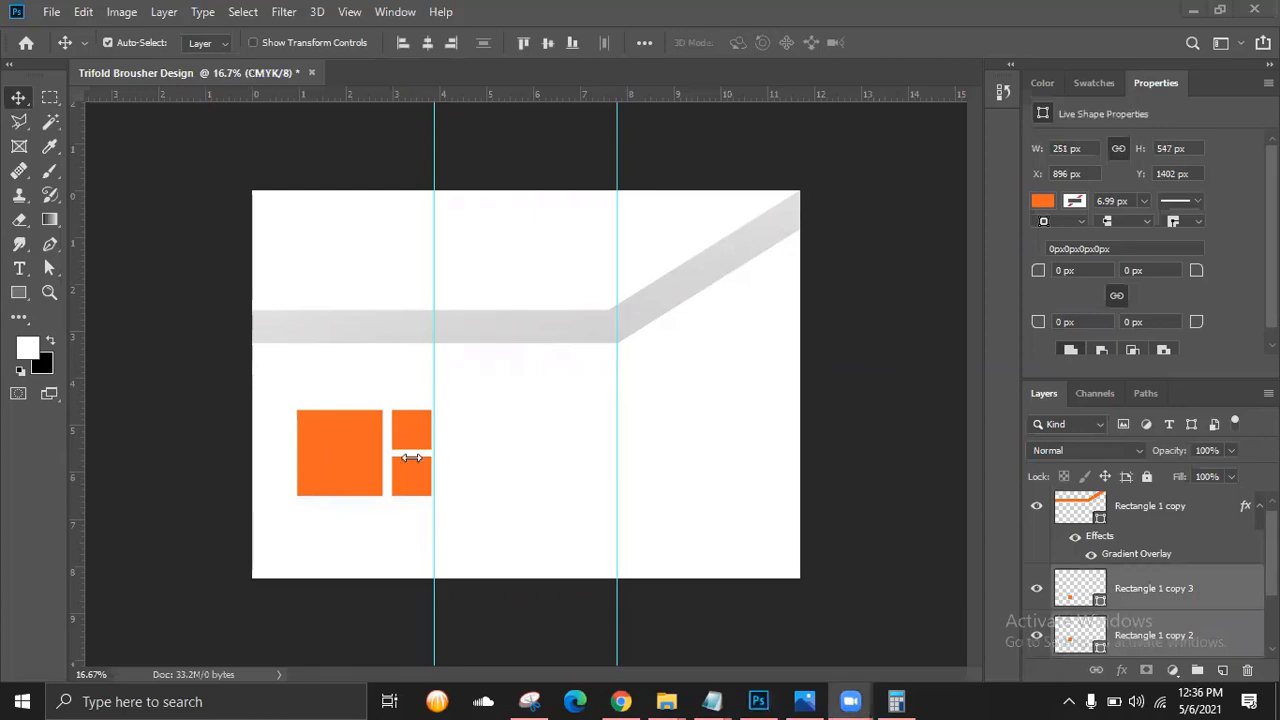
{"action": "mouse_move", "coordinate": [413, 441]}
{"action": "left_mouse_down"}
{"action": "mouse_move", "coordinate": [457, 443]}
{"action": "mouse_move", "coordinate": [424, 444]}
{"action": "mouse_move", "coordinate": [459, 468]}
{"action": "mouse_move", "coordinate": [456, 448]}
{"action": "mouse_move", "coordinate": [421, 446]}
{"action": "left_mouse_up"}
{"action": "key", "text": "ctrl+z"}
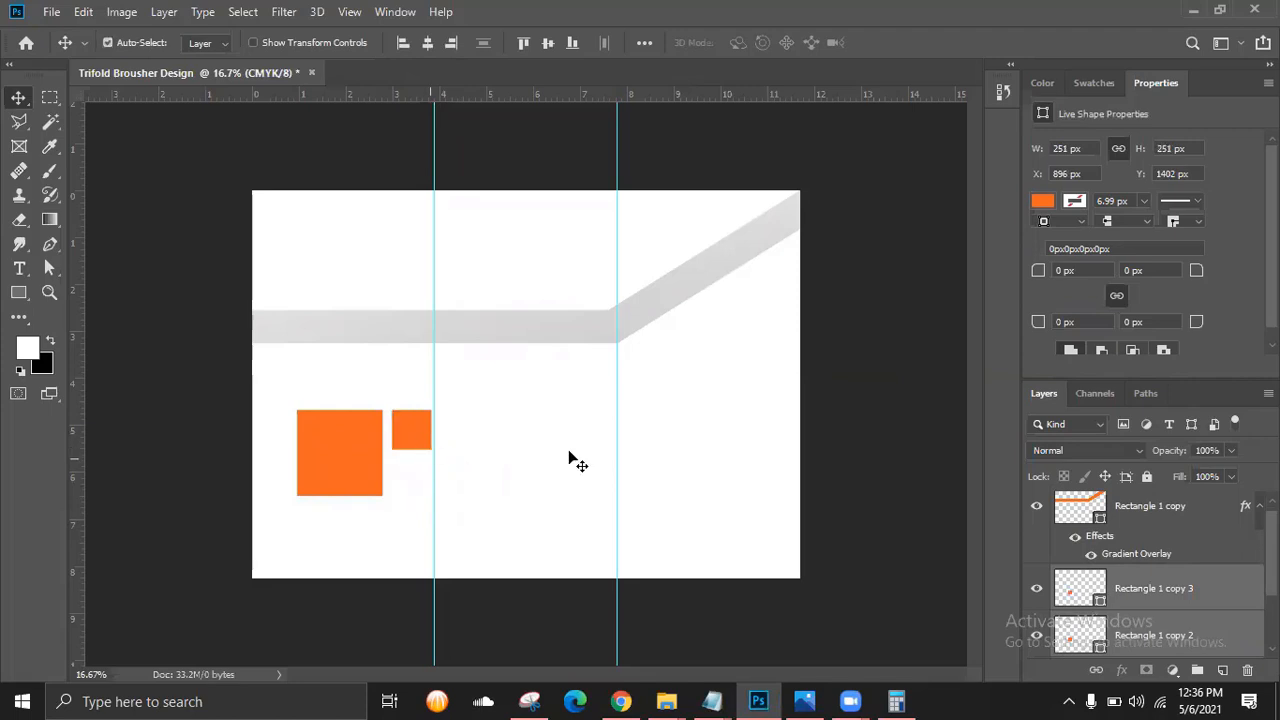
{"action": "left_click", "coordinate": [83, 12]}
{"action": "left_click", "coordinate": [135, 54]}
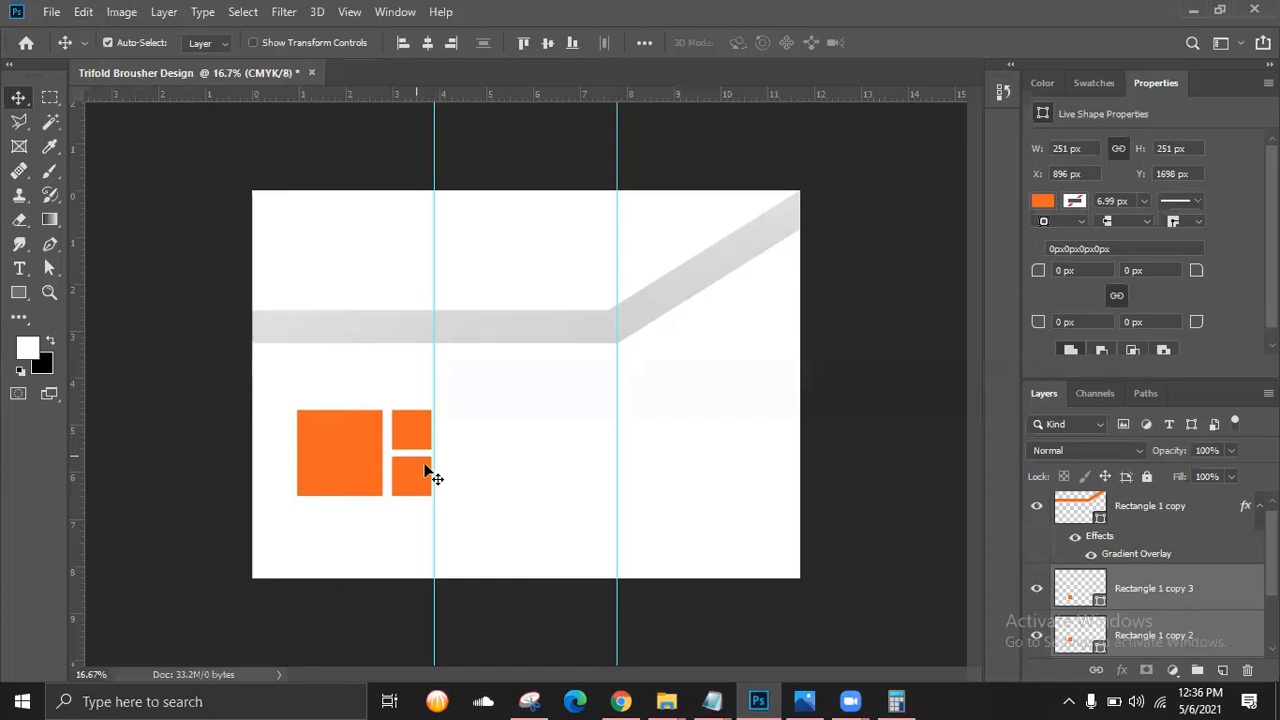
Duplicate the two small squares to their right with a narrow gap, forming a two-by-two grid.
{"action": "left_click", "coordinate": [421, 451]}
{"action": "left_click", "coordinate": [424, 443]}
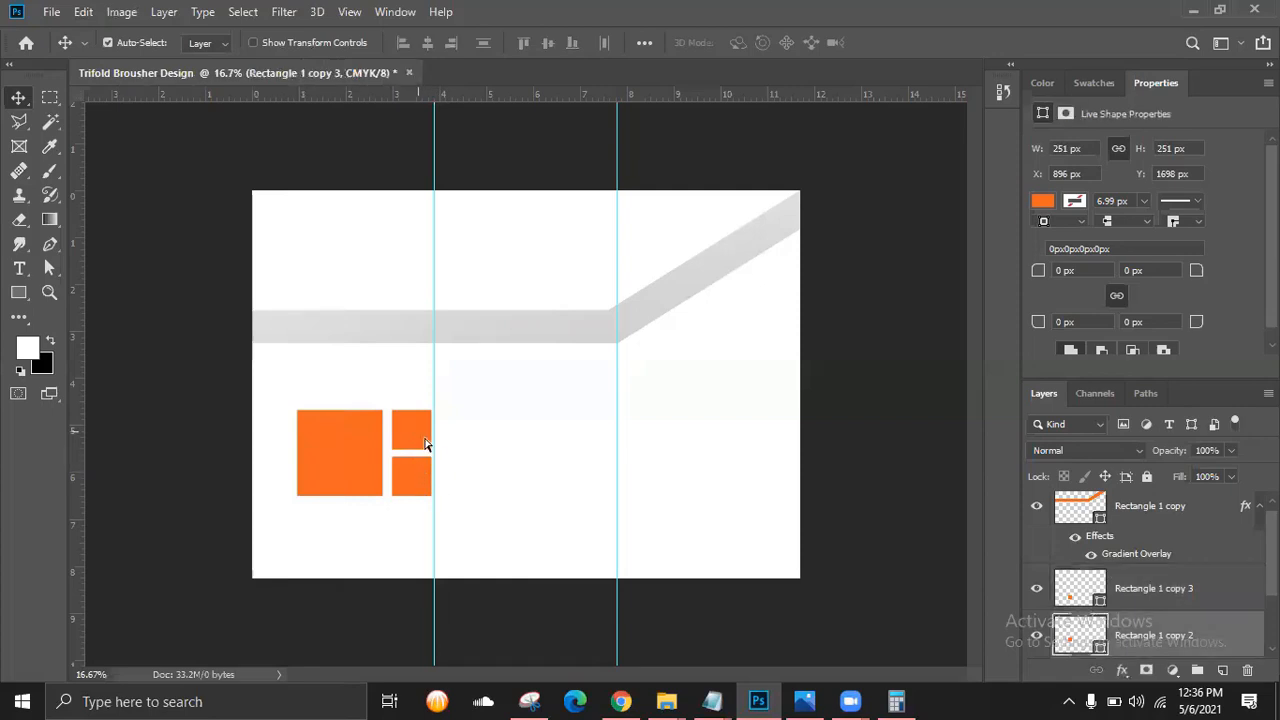
{"action": "left_click", "coordinate": [421, 437], "text": "ctrl"}
{"action": "left_click_drag", "start_coordinate": [466, 437], "coordinate": [443, 506]}
{"action": "left_click", "coordinate": [456, 452], "text": "ctrl"}
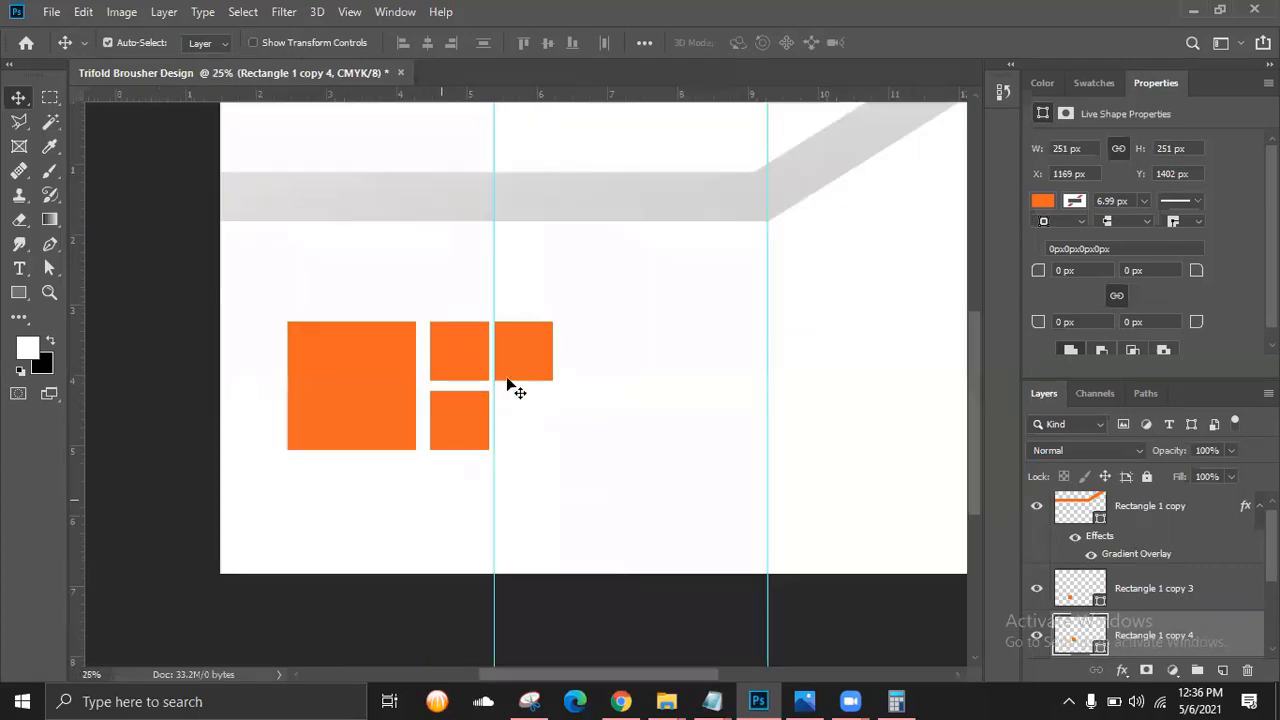
{"action": "left_click_drag", "start_coordinate": [540, 370], "coordinate": [458, 375]}
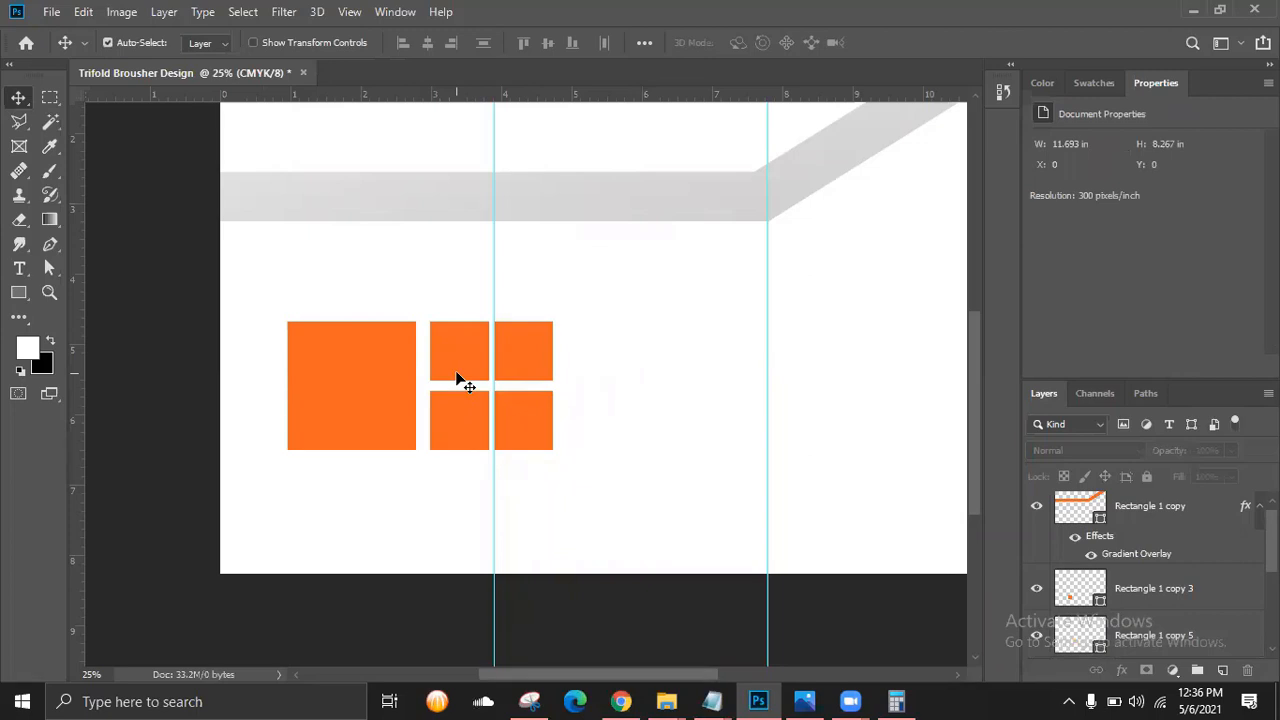
Duplicate the grid's upper-left small square, place the copy above the large square and enlarge it proportionally to 328 px.
{"action": "left_click_drag", "start_coordinate": [438, 339], "coordinate": [379, 259]}
{"action": "key", "text": "ctrl+z"}
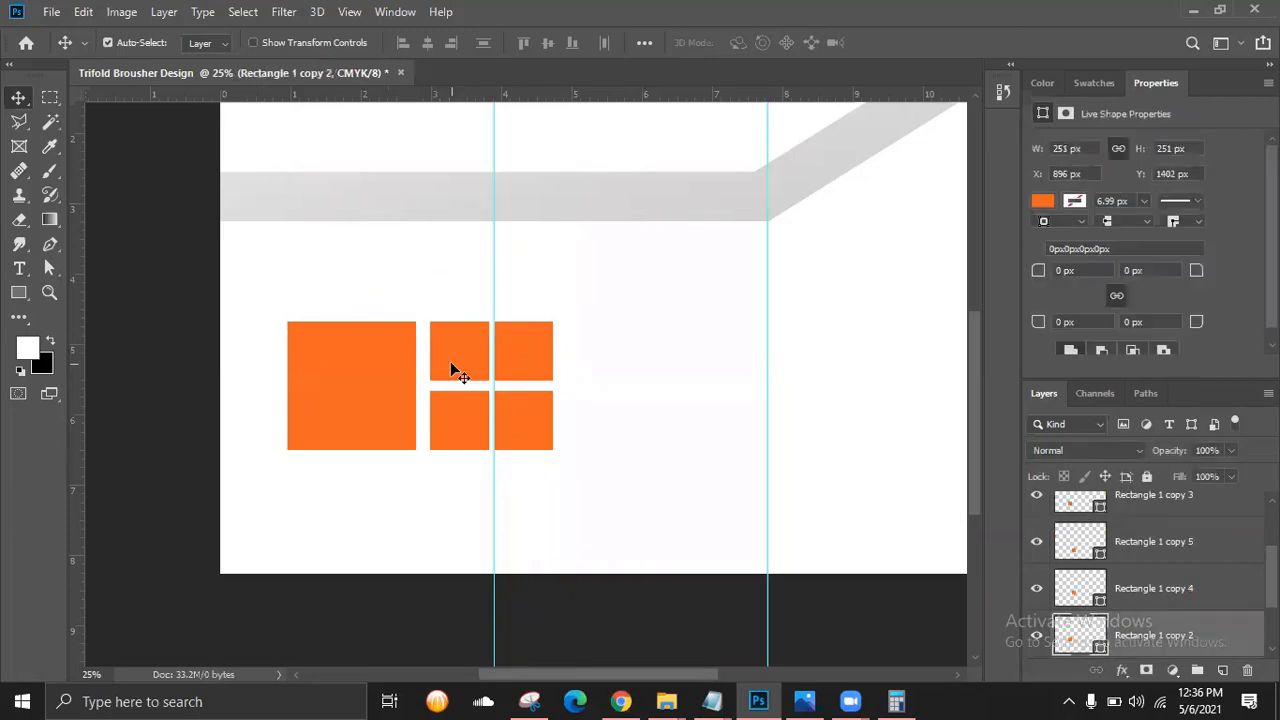
{"action": "key", "text": "ctrl+j"}
{"action": "left_click_drag", "start_coordinate": [350, 292], "coordinate": [349, 286]}
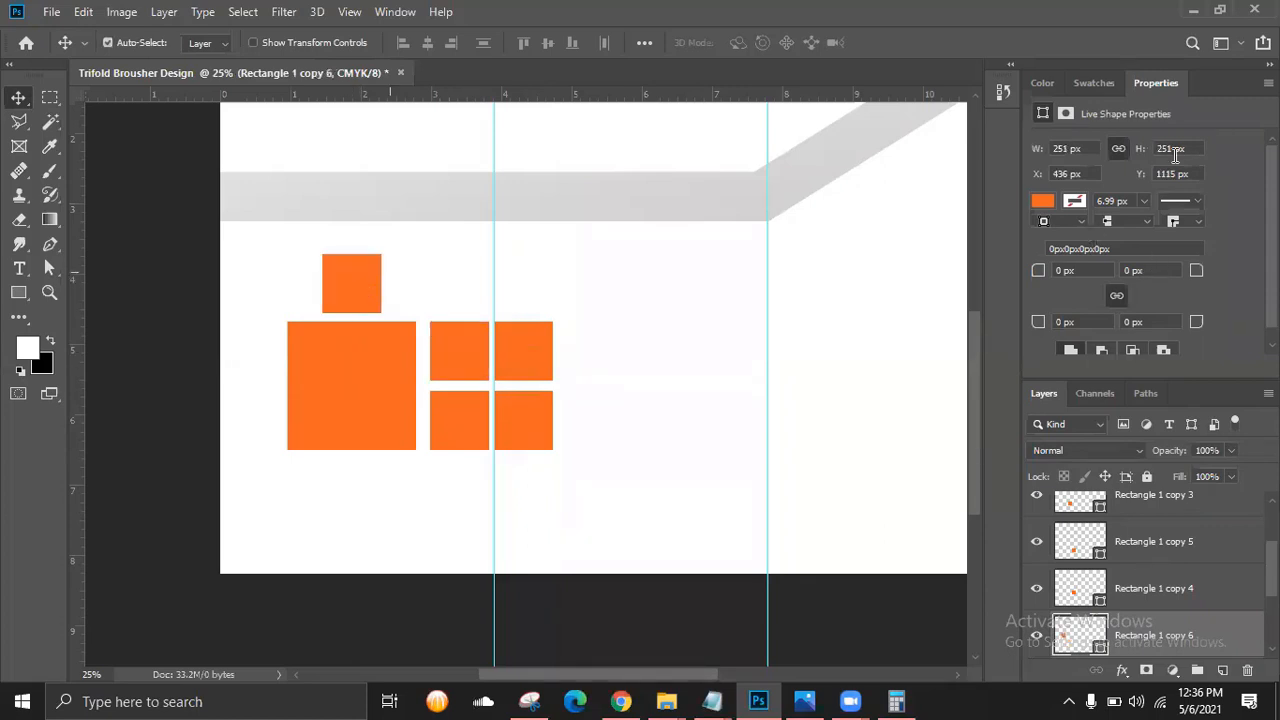
{"action": "left_click_drag", "start_coordinate": [1044, 150], "coordinate": [1108, 161]}
Centre the 328 px square horizontally over the large square and nudge it down to leave a small gap between them.
{"action": "left_click_drag", "start_coordinate": [363, 280], "coordinate": [365, 274]}
{"action": "key", "text": "Right"}
{"action": "key", "text": "Right"}
{"action": "key", "text": "shift+Down"}
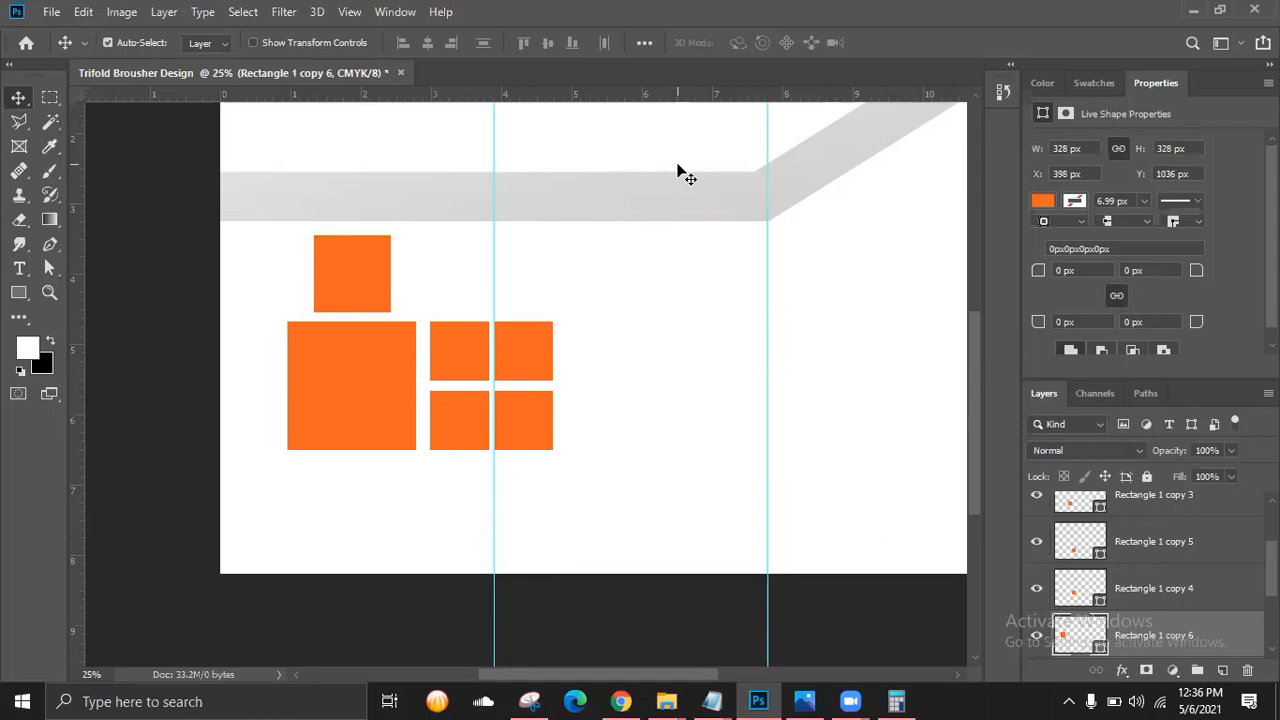
{"action": "key", "text": "shift+Down"}
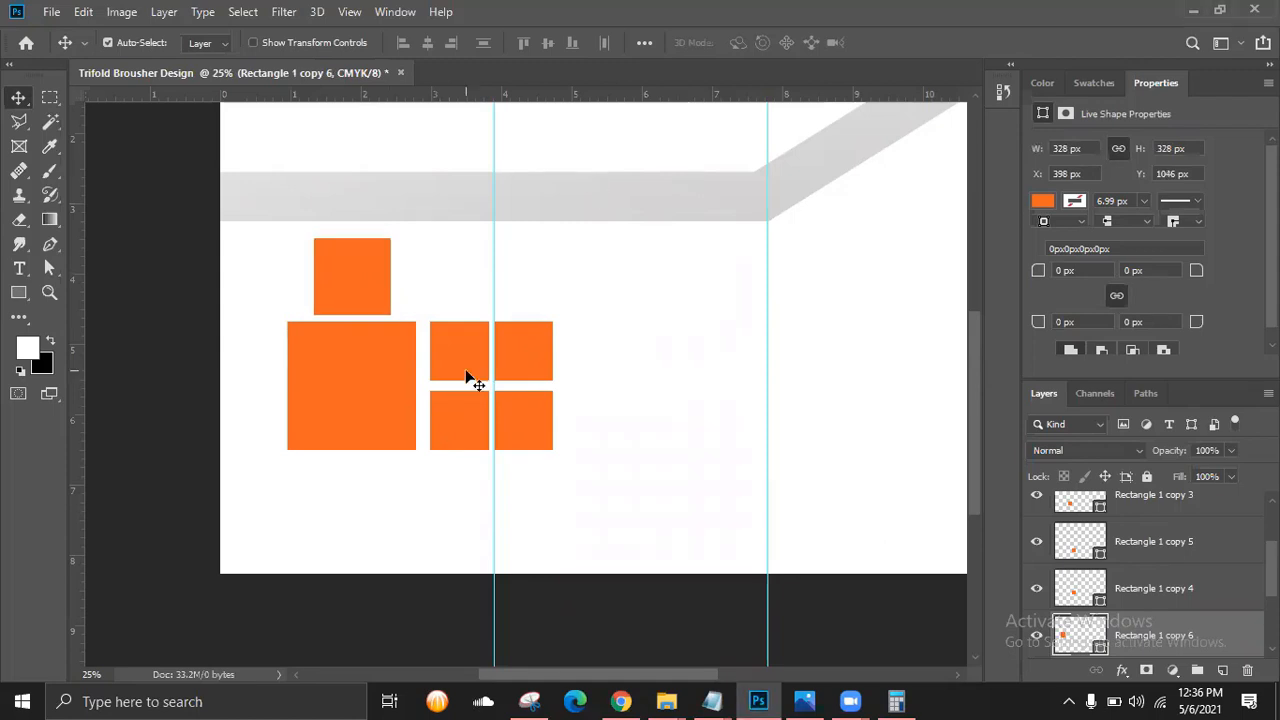
{"action": "left_click_drag", "start_coordinate": [389, 306], "coordinate": [370, 286]}
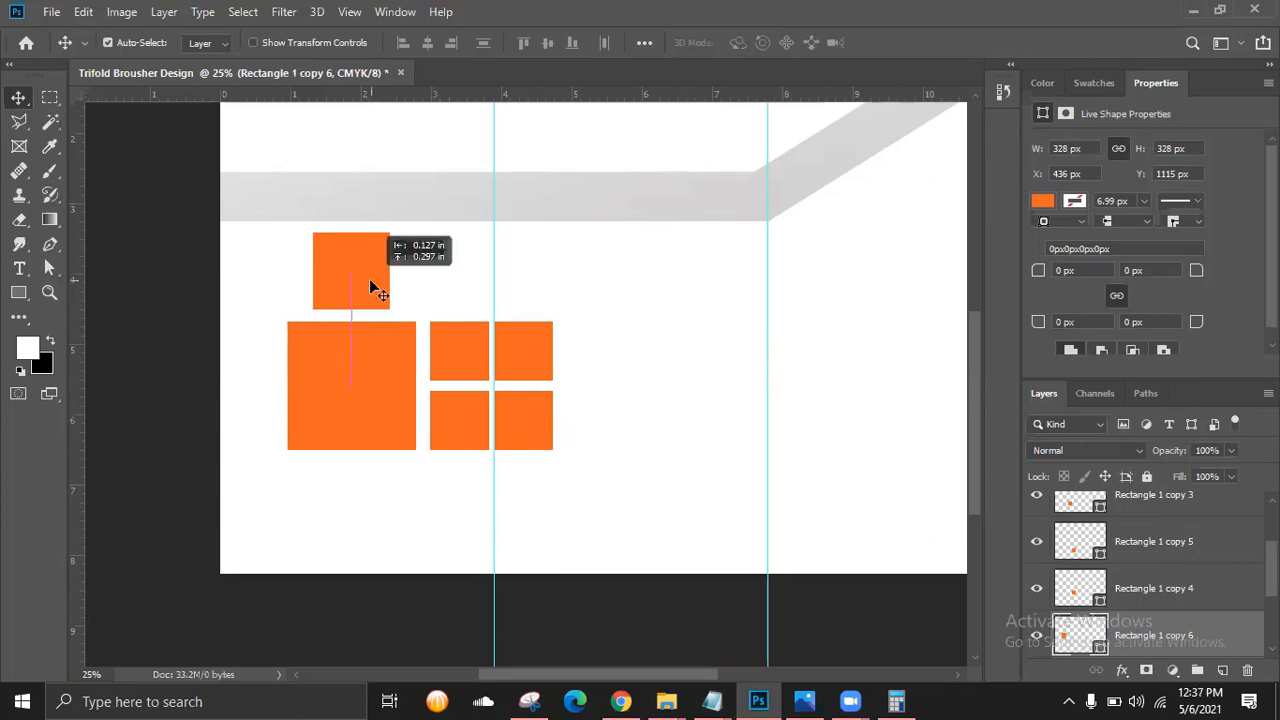
{"action": "key", "text": "ctrl+Down"}
{"action": "key", "text": "ctrl+Down"}
{"action": "key", "text": "ctrl+Down"}
{"action": "key", "text": "ctrl+Down"}
{"action": "key", "text": "ctrl+Down"}
{"action": "key", "text": "ctrl+Down"}
{"action": "key", "text": "ctrl+Down"}
{"action": "key", "text": "ctrl+Down"}
{"action": "key", "text": "ctrl+Down"}
{"action": "key", "text": "ctrl+Down"}
{"action": "key", "text": "ctrl+Down"}
{"action": "key", "text": "ctrl+Down"}
{"action": "key", "text": "ctrl+Down"}
{"action": "key", "text": "ctrl+Down"}
{"action": "key", "text": "ctrl+Down"}
{"action": "key", "text": "ctrl+Down"}
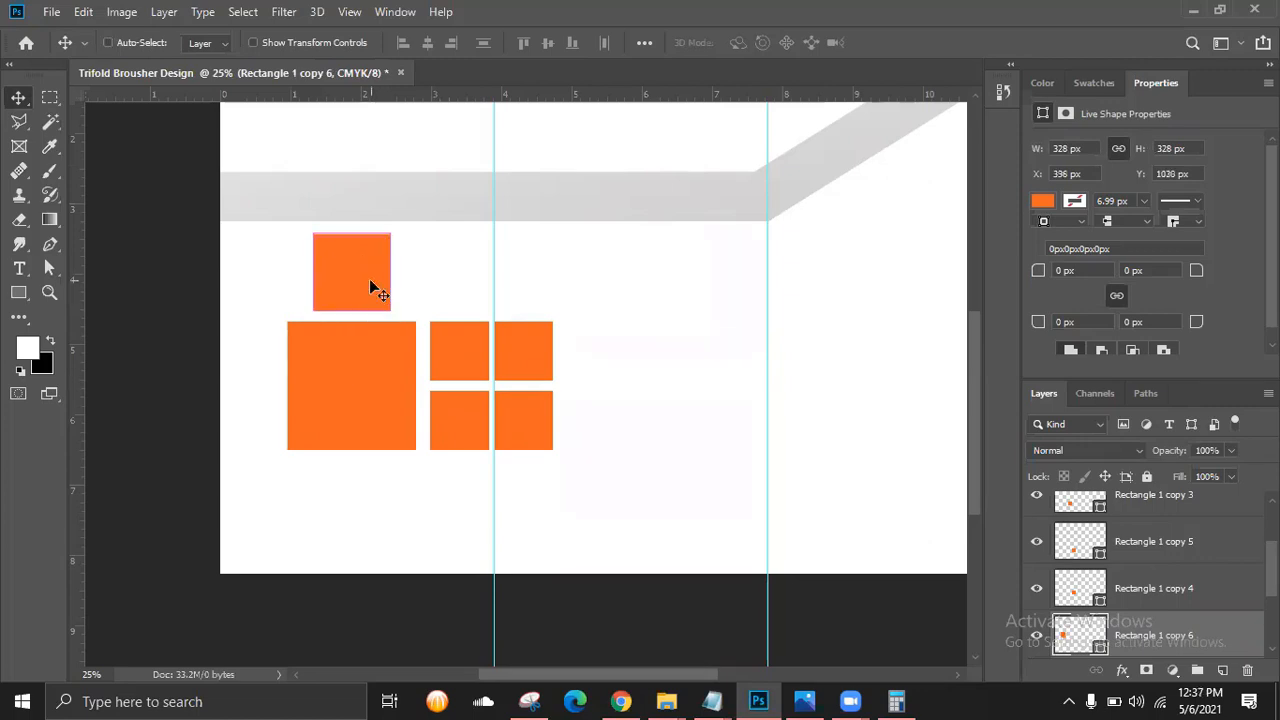
Move the two small squares nearest the large square 10 px to the left.
{"action": "left_click", "coordinate": [465, 378]}
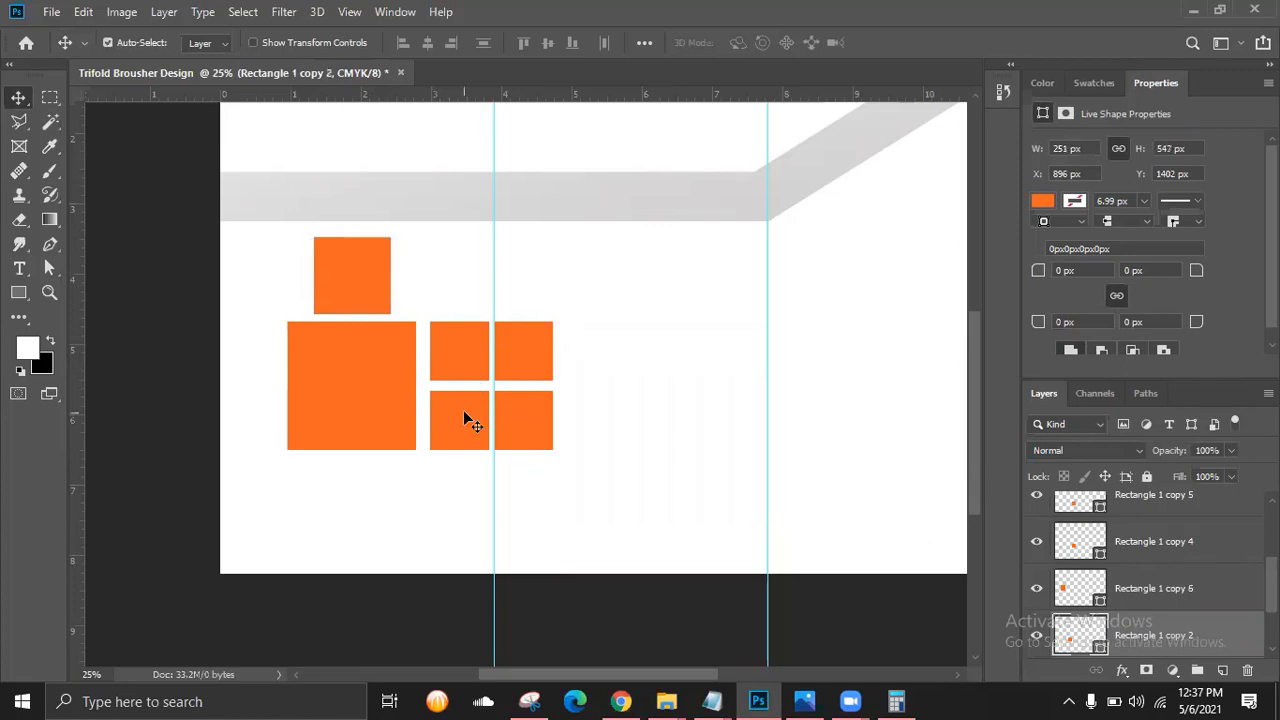
{"action": "left_click", "coordinate": [463, 410], "text": "shift"}
{"action": "key", "text": "shift+Left"}
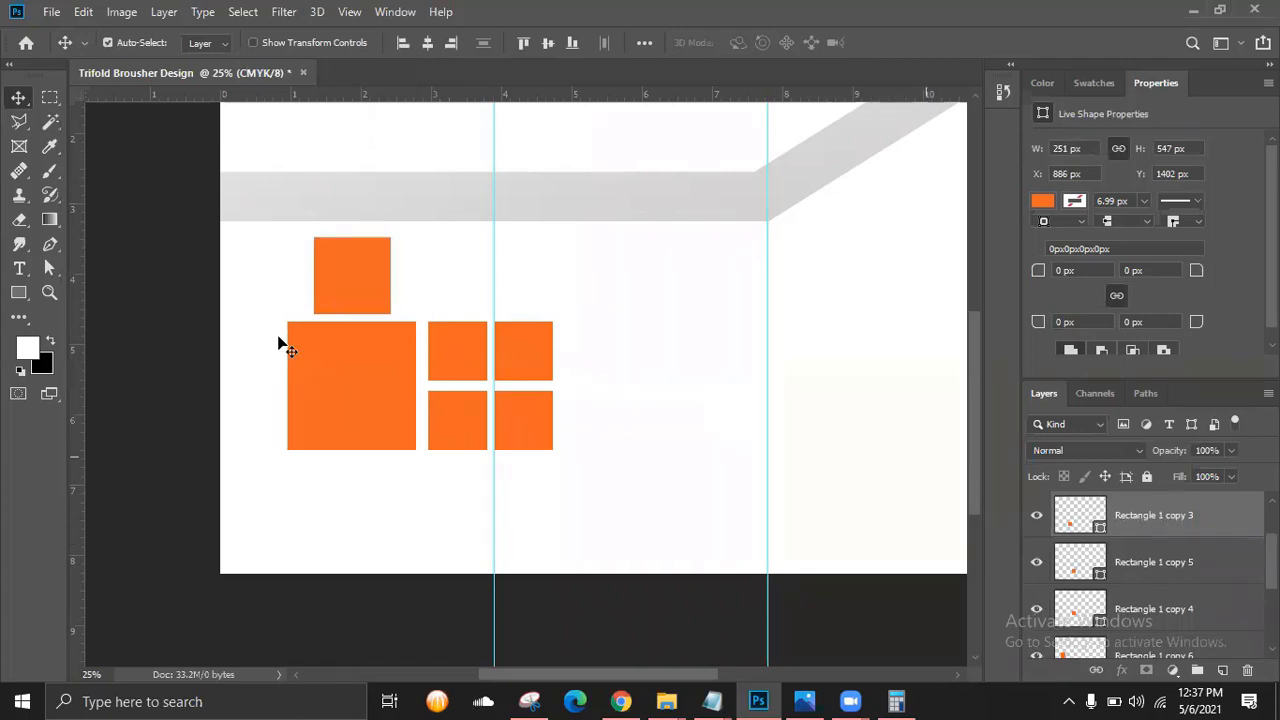
Switch to the sample image in Photos and examine the arrangement of the rotated boxes on the cover panel.
{"action": "left_click", "coordinate": [806, 699]}
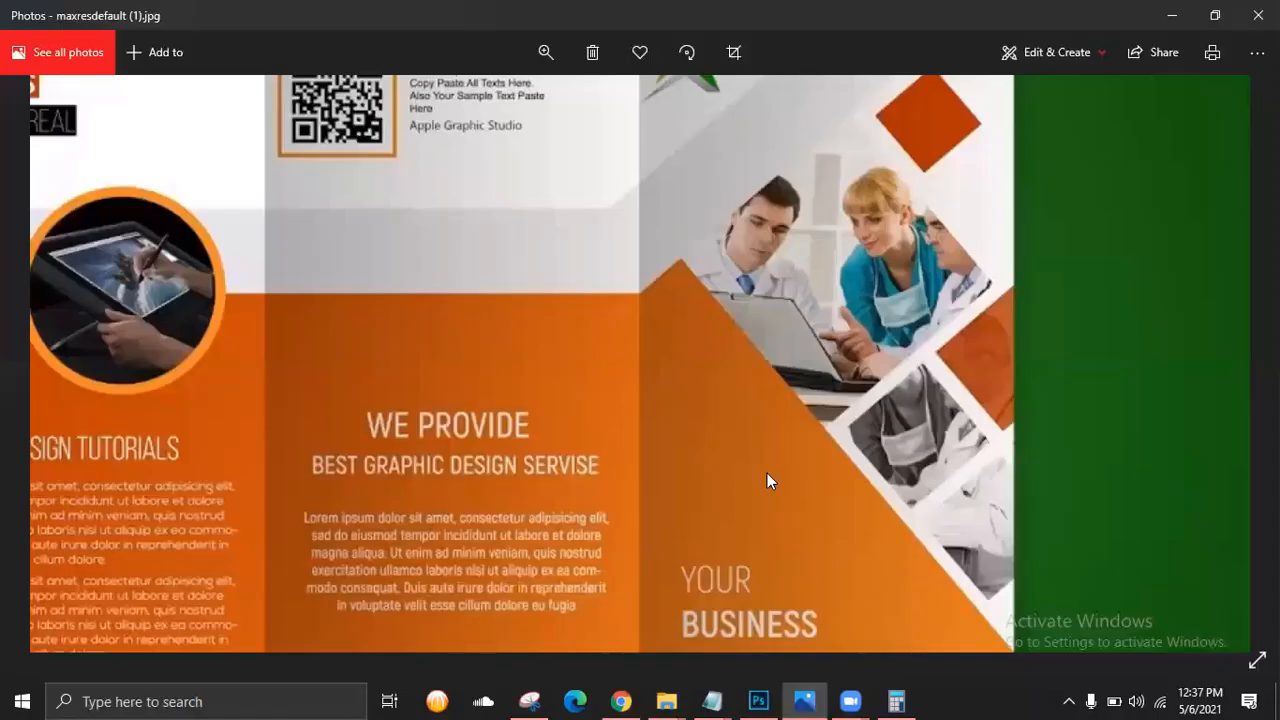
{"action": "scroll", "coordinate": [733, 153], "scroll_direction": "up", "scroll_amount": 1}
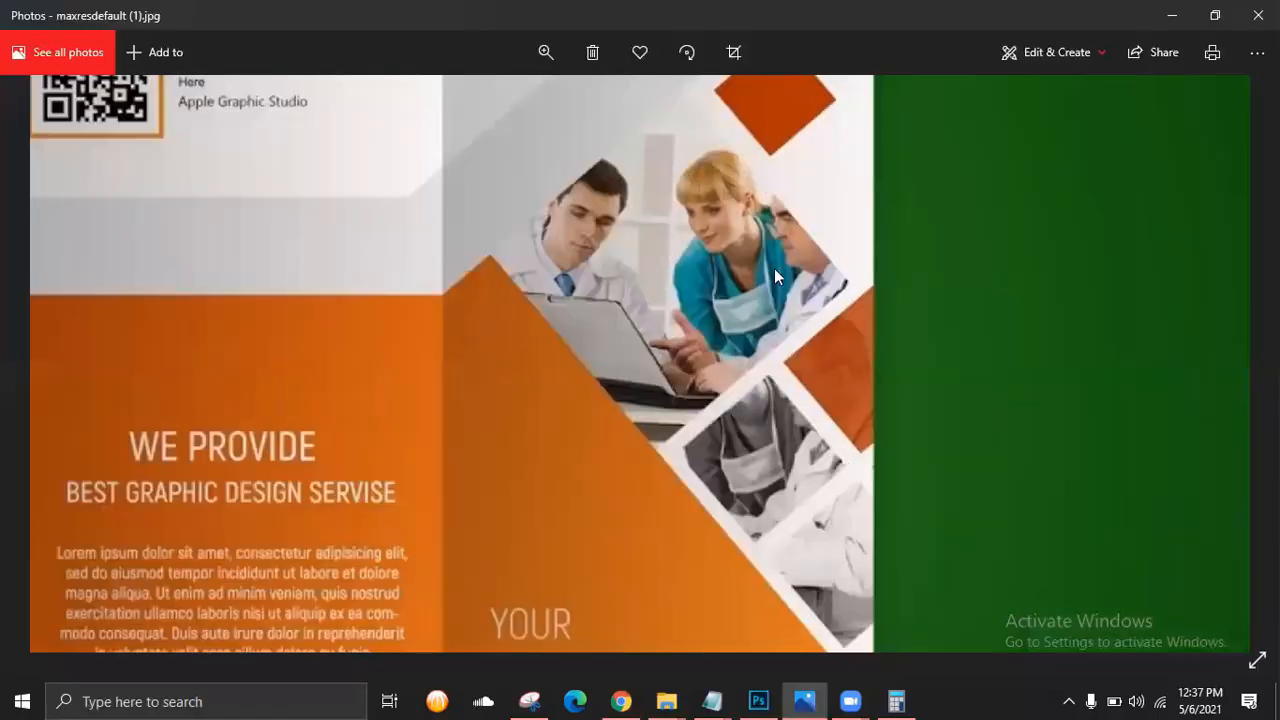
{"action": "left_click_drag", "start_coordinate": [698, 221], "coordinate": [695, 330]}
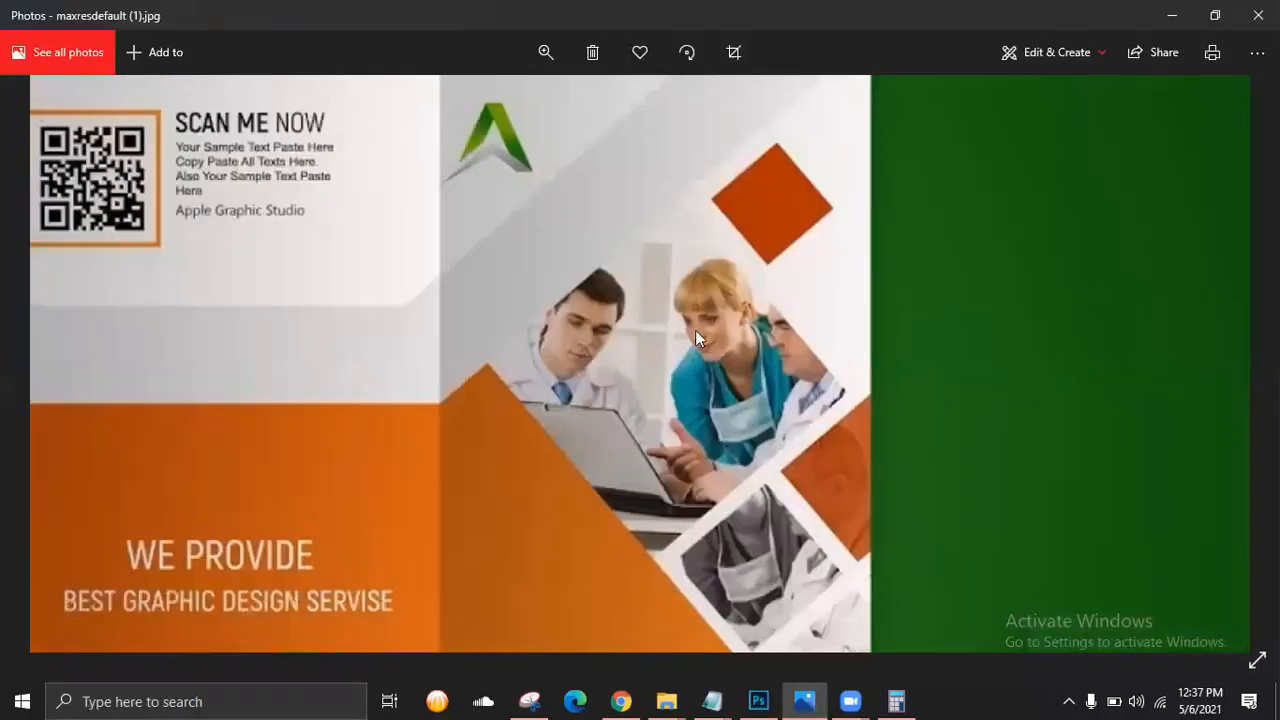
{"action": "left_click_drag", "start_coordinate": [742, 291], "coordinate": [734, 111]}
{"action": "left_click", "coordinate": [1167, 19]}
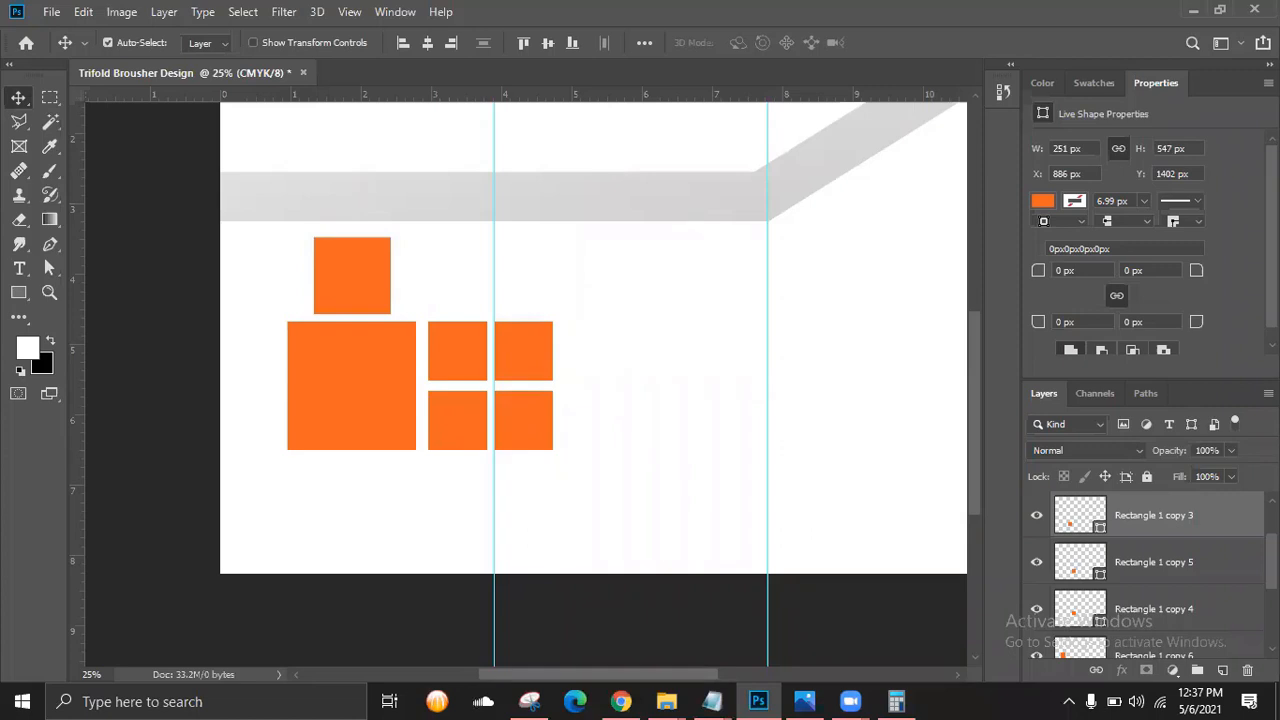
{"action": "scroll", "coordinate": [1154, 575], "scroll_direction": "up", "scroll_amount": 2}
{"action": "scroll", "coordinate": [1154, 560], "scroll_direction": "down", "scroll_amount": 3}
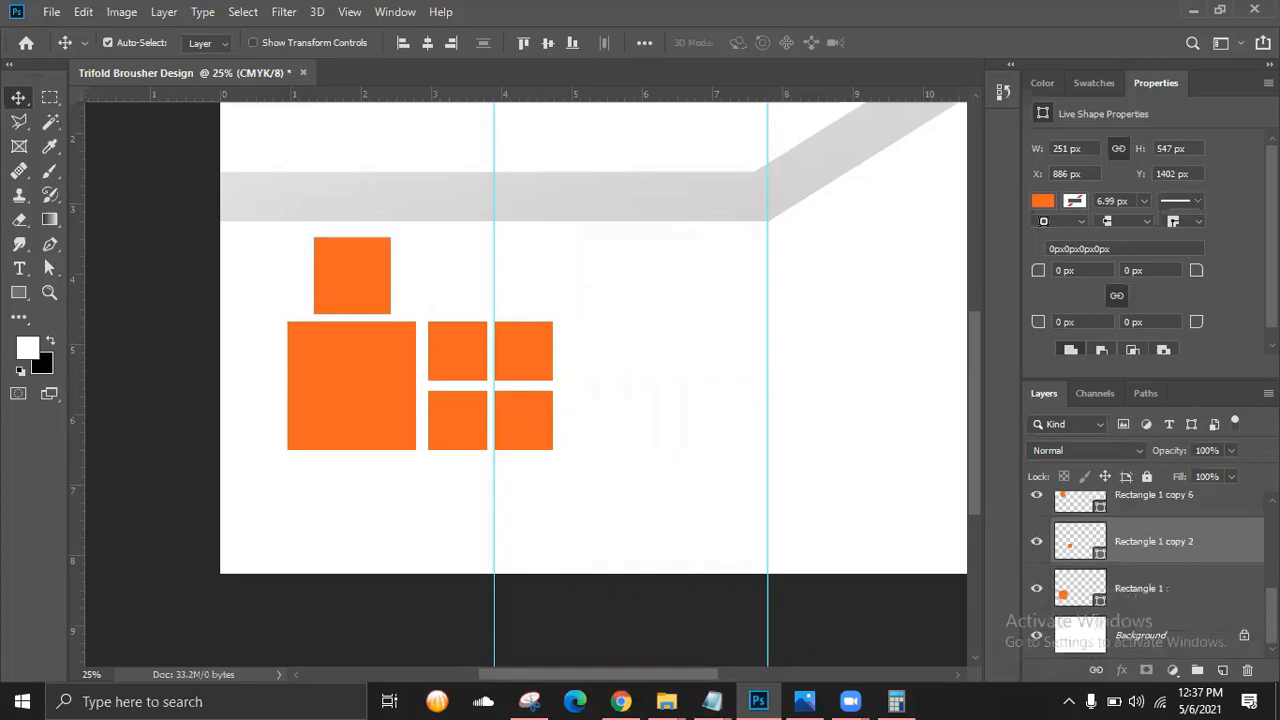
{"action": "scroll", "coordinate": [1154, 570], "scroll_direction": "up", "scroll_amount": 3}
{"action": "scroll", "coordinate": [1137, 570], "scroll_direction": "down", "scroll_amount": 2}
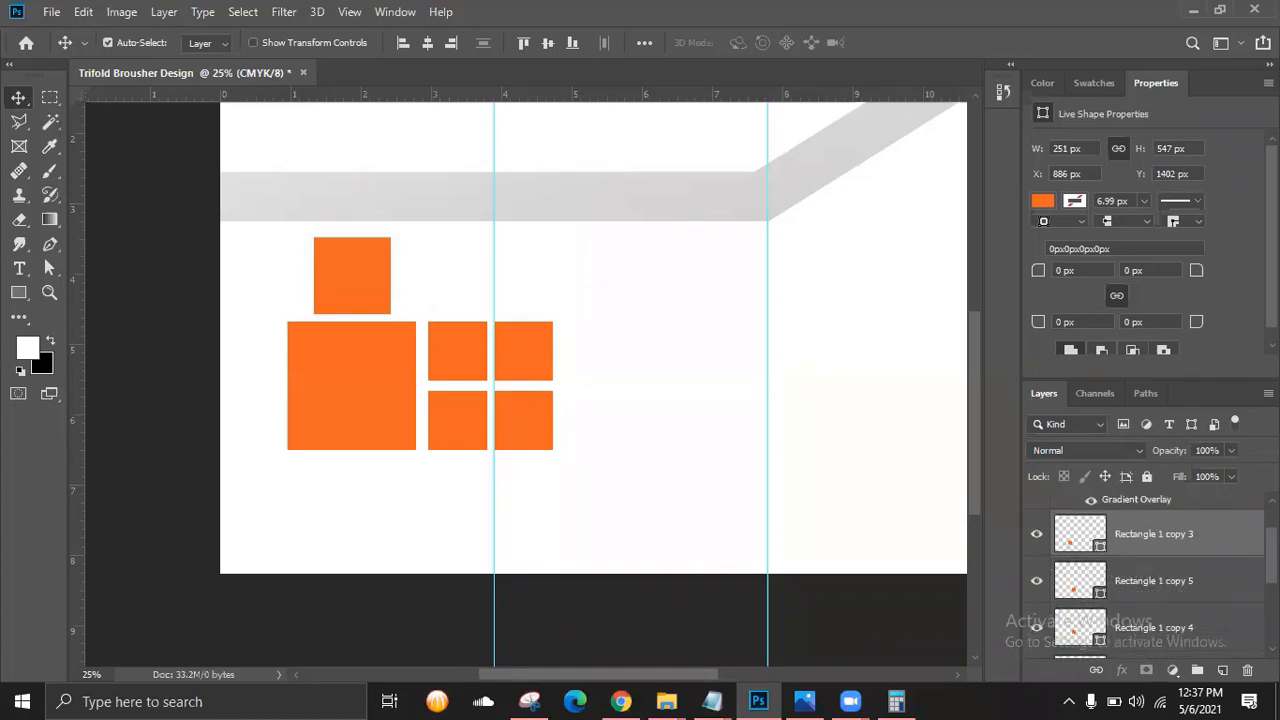
{"action": "scroll", "coordinate": [1137, 575], "scroll_direction": "down", "scroll_amount": 1}
{"action": "left_click", "coordinate": [1142, 556], "text": "shift"}
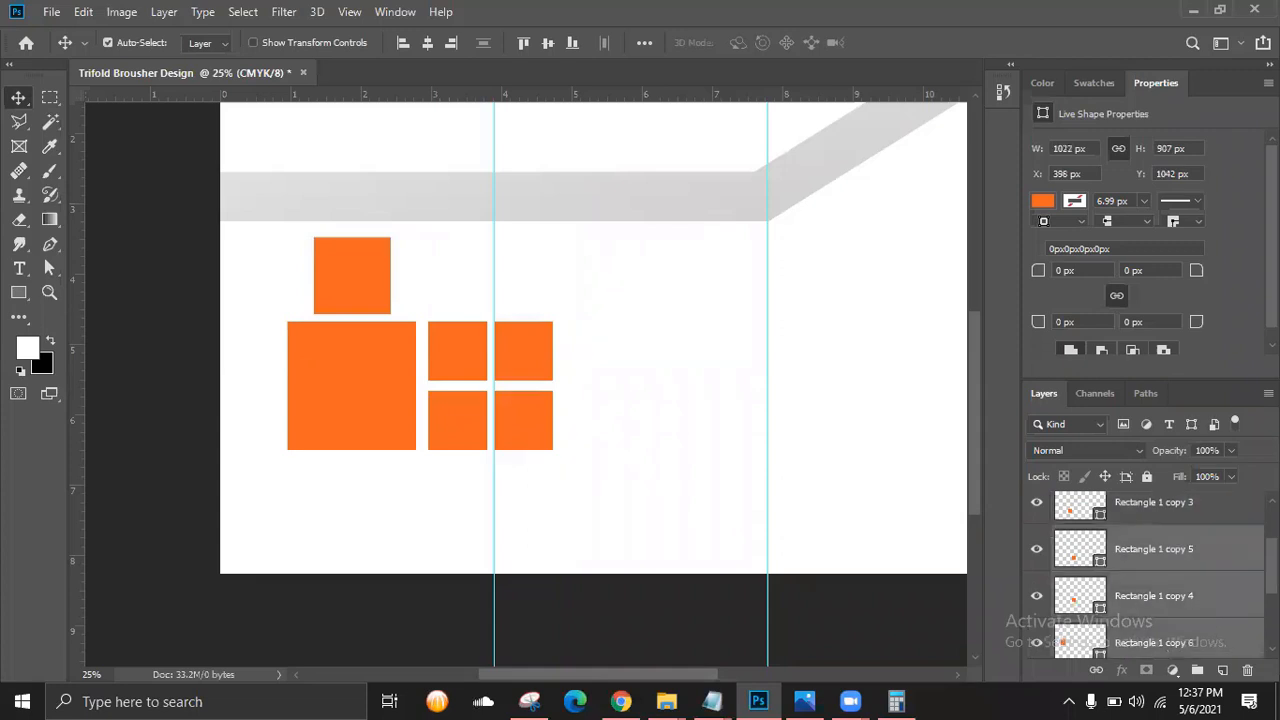
{"action": "left_click", "coordinate": [1196, 557], "text": "ctrl"}
{"action": "scroll", "coordinate": [1192, 564], "scroll_direction": "up", "scroll_amount": 3}
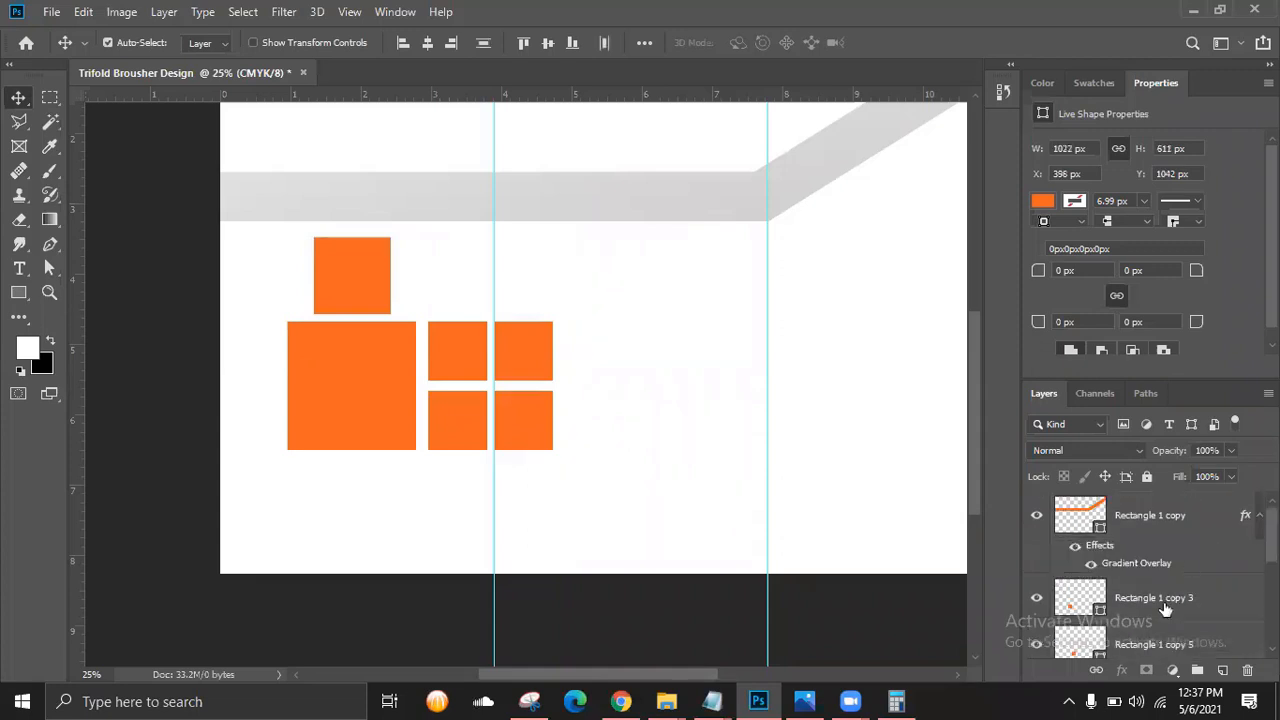
Group all the orange square layers above the Background layer and check the group by hiding and showing it.
{"action": "left_click", "coordinate": [1163, 598]}
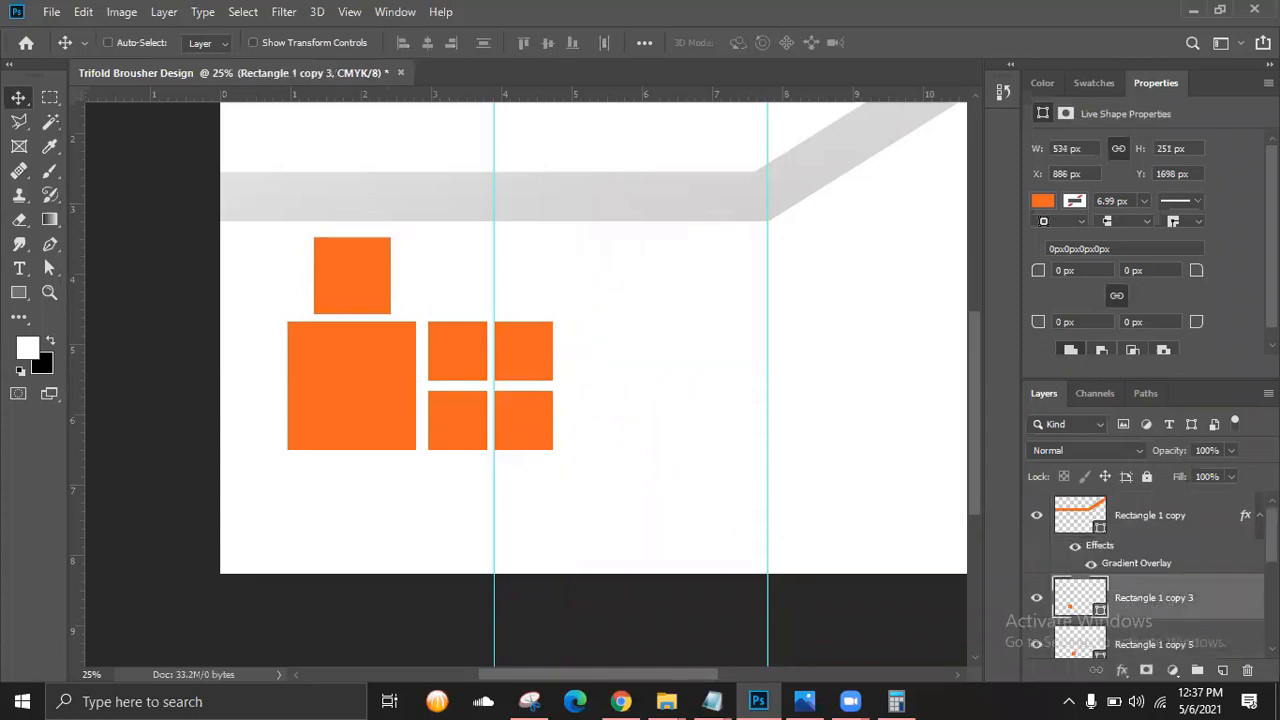
{"action": "left_click", "coordinate": [1196, 640], "text": "ctrl"}
{"action": "left_click", "coordinate": [1196, 617], "text": "ctrl"}
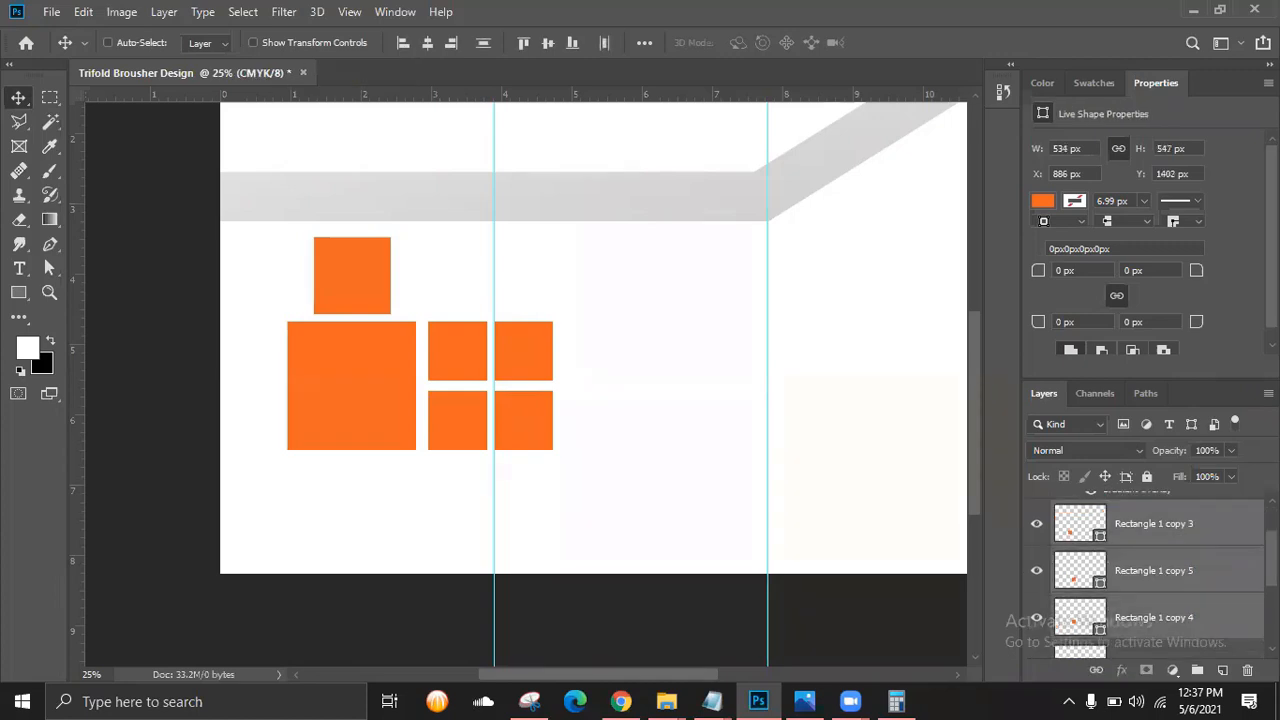
{"action": "scroll", "coordinate": [1160, 605], "scroll_direction": "down", "scroll_amount": 2}
{"action": "left_click", "coordinate": [1170, 590], "text": "ctrl"}
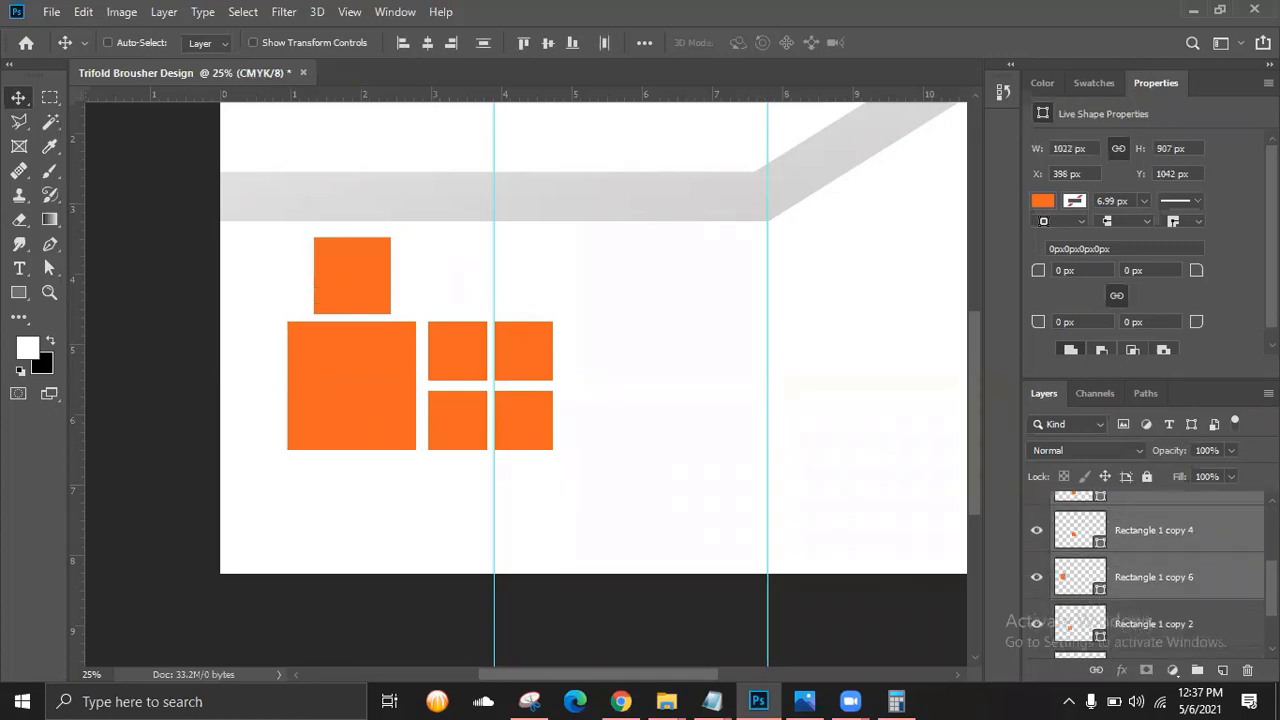
{"action": "scroll", "coordinate": [1171, 592], "scroll_direction": "down", "scroll_amount": 2}
{"action": "left_click", "coordinate": [1165, 592], "text": "ctrl"}
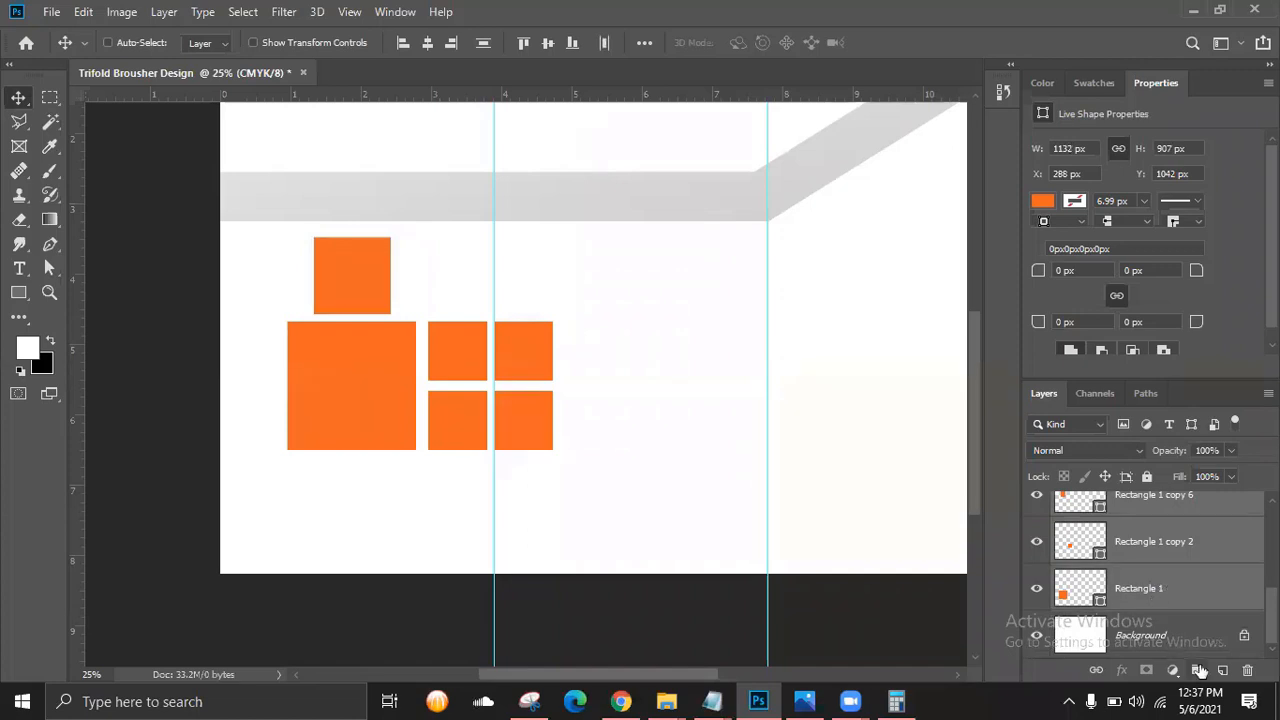
{"action": "key", "text": "ctrl+g"}
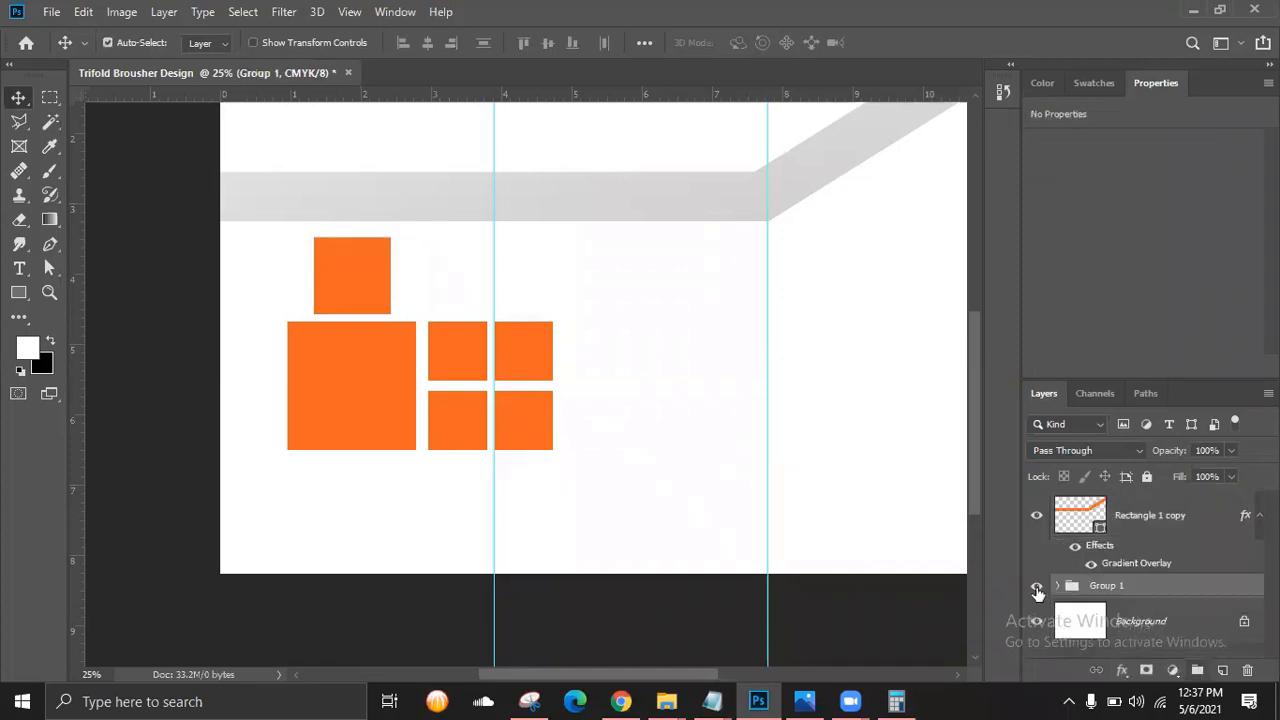
{"action": "left_click", "coordinate": [1037, 588]}
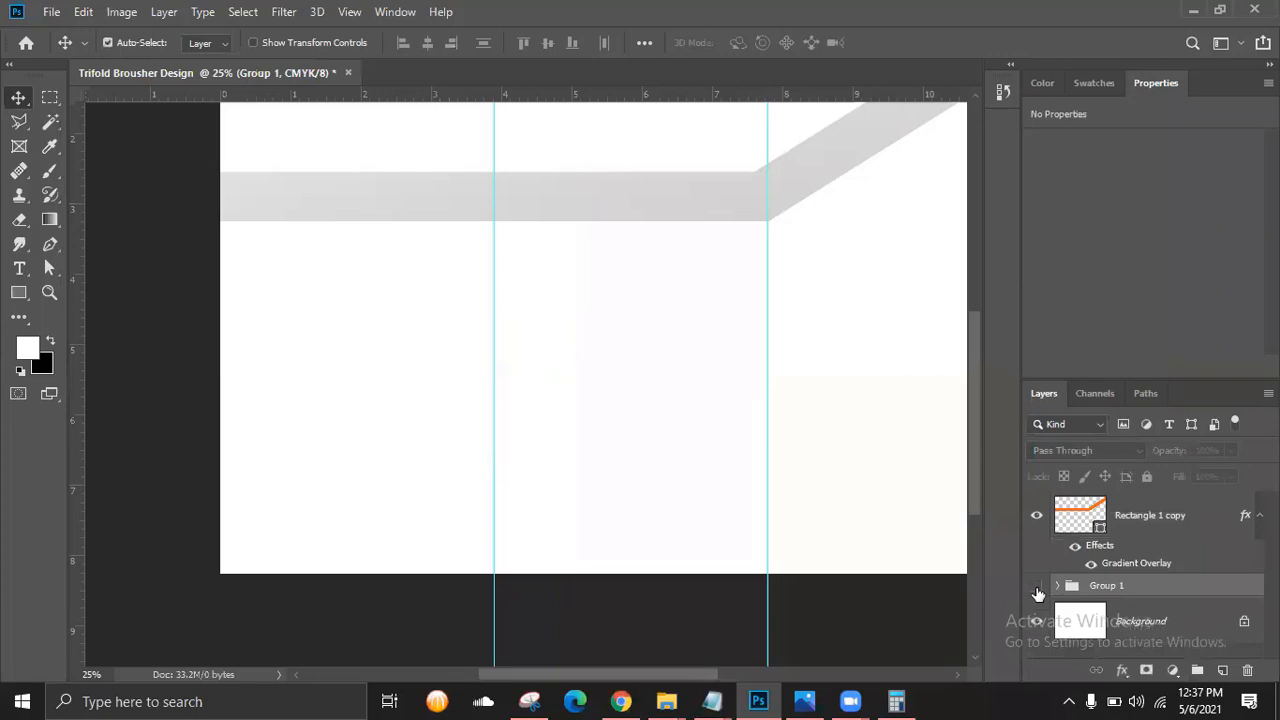
{"action": "left_click", "coordinate": [1037, 588]}
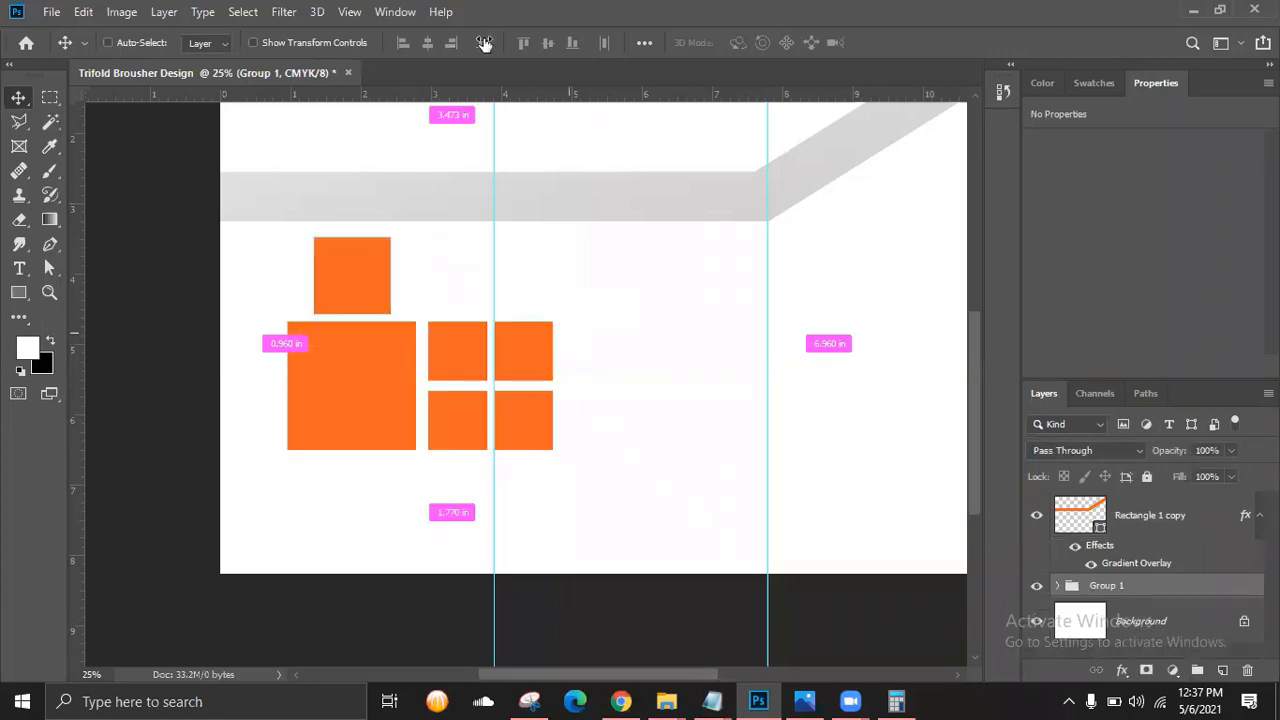
Rotate the group of orange squares by 45 degrees and compare the result with the sample image.
{"action": "key", "text": "ctrl+t"}
{"action": "left_click_drag", "start_coordinate": [512, 43], "coordinate": [441, 50]}
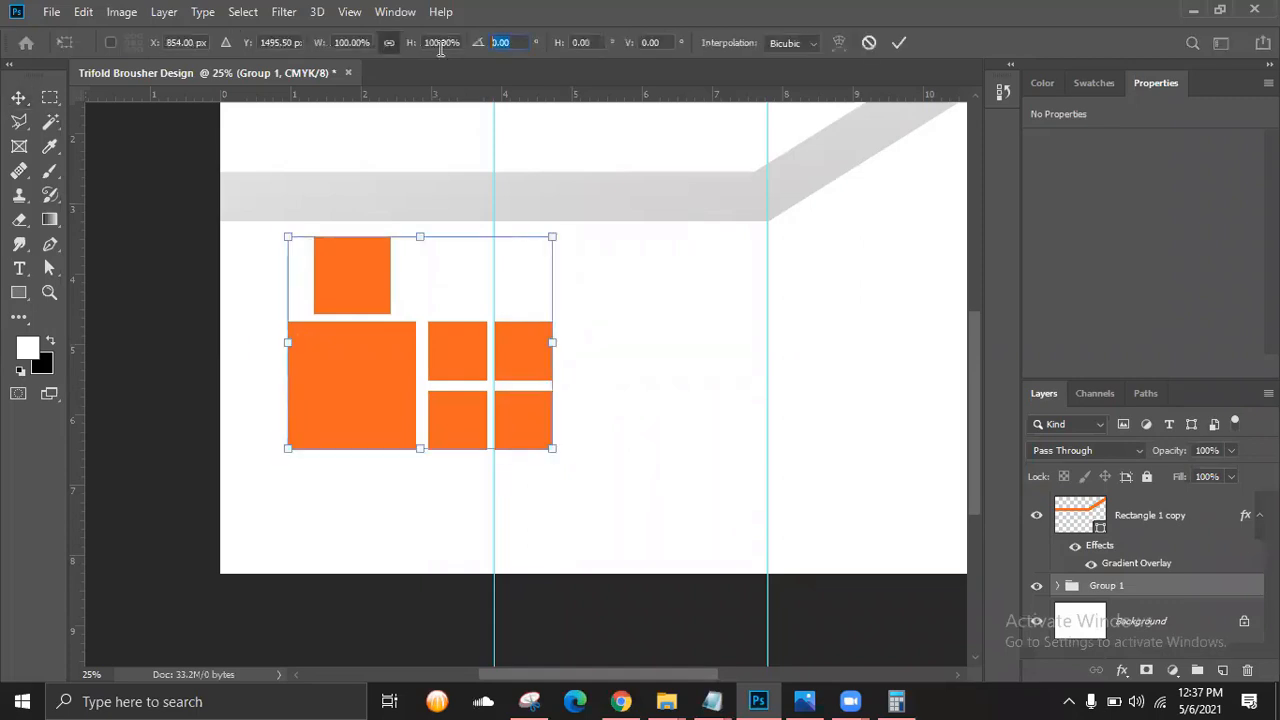
{"action": "type", "text": "45"}
{"action": "key", "text": "Return"}
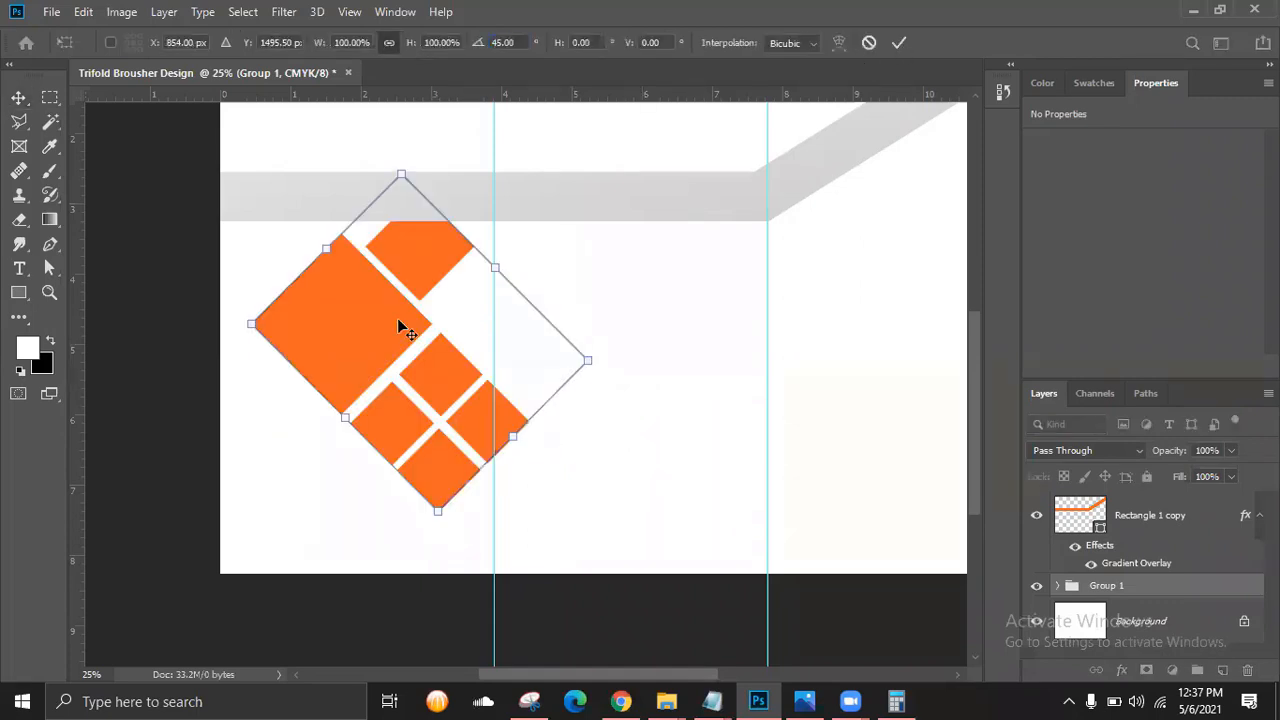
{"action": "key", "text": "Return"}
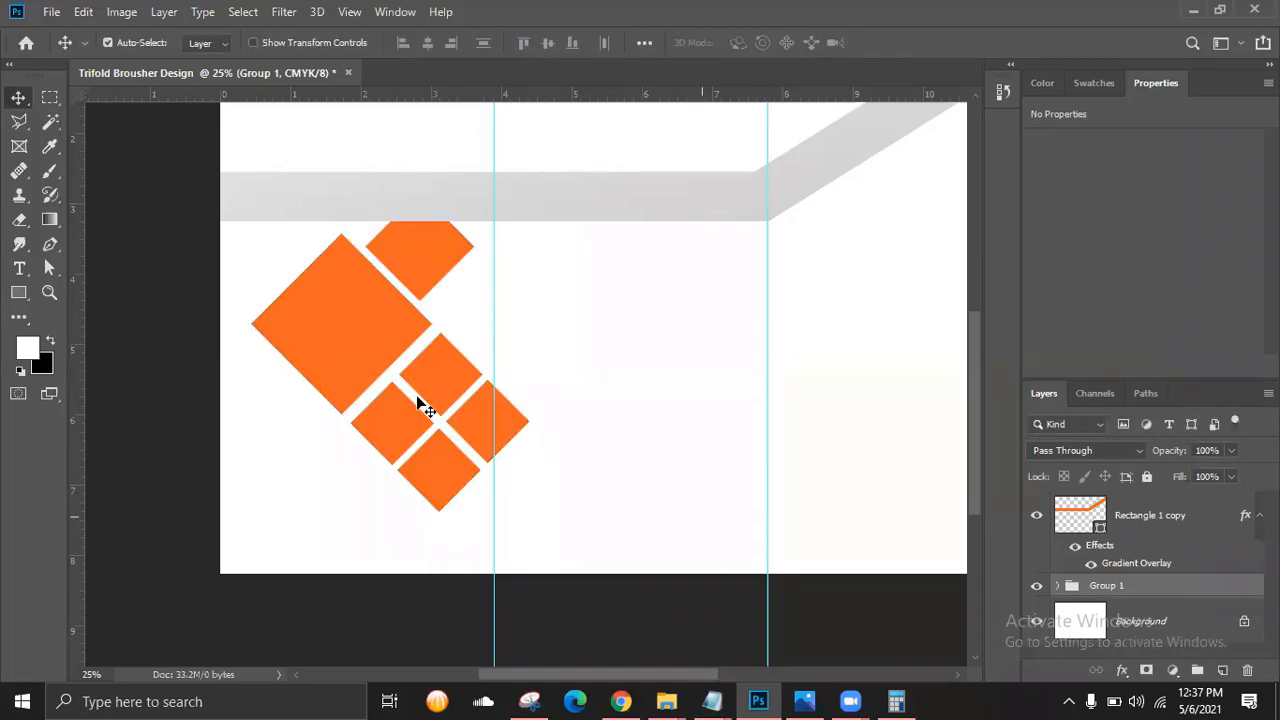
{"action": "left_click", "coordinate": [819, 698]}
{"action": "key", "text": "alt+Tab"}
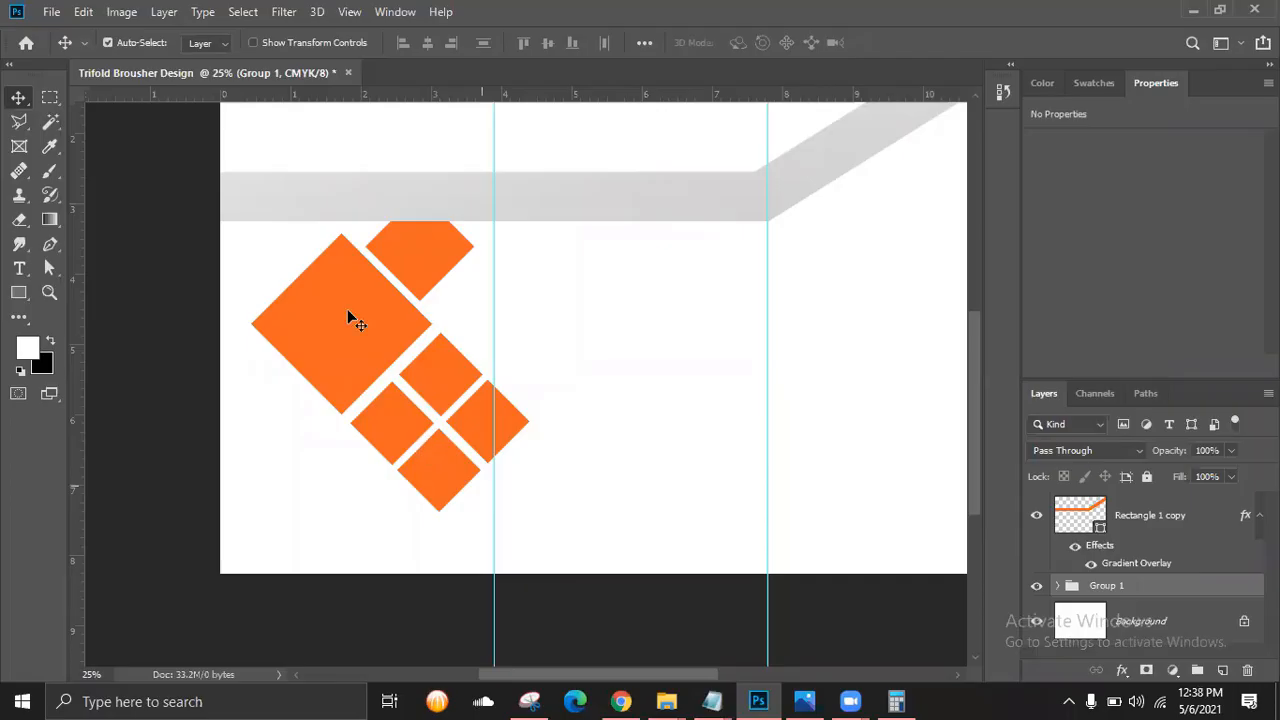
{"action": "left_click", "coordinate": [531, 403]}
{"action": "left_click_drag", "start_coordinate": [349, 312], "coordinate": [536, 400]}
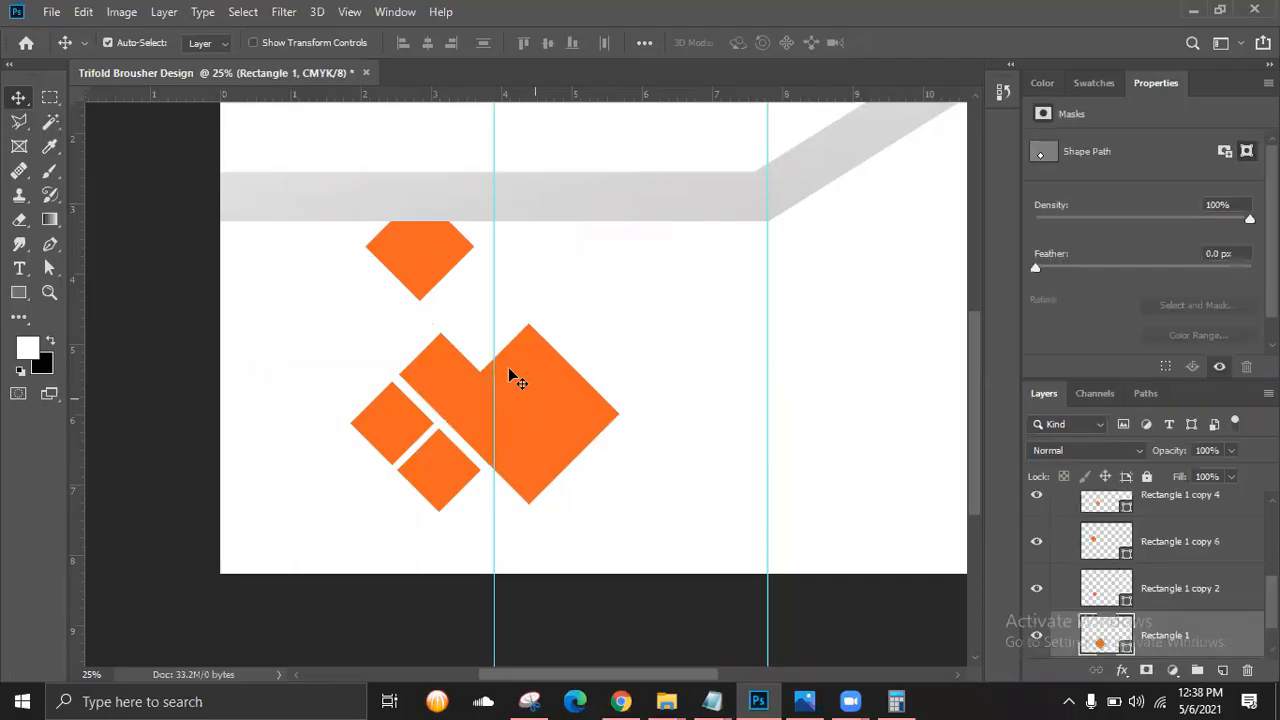
{"action": "key", "text": "ctrl+z"}
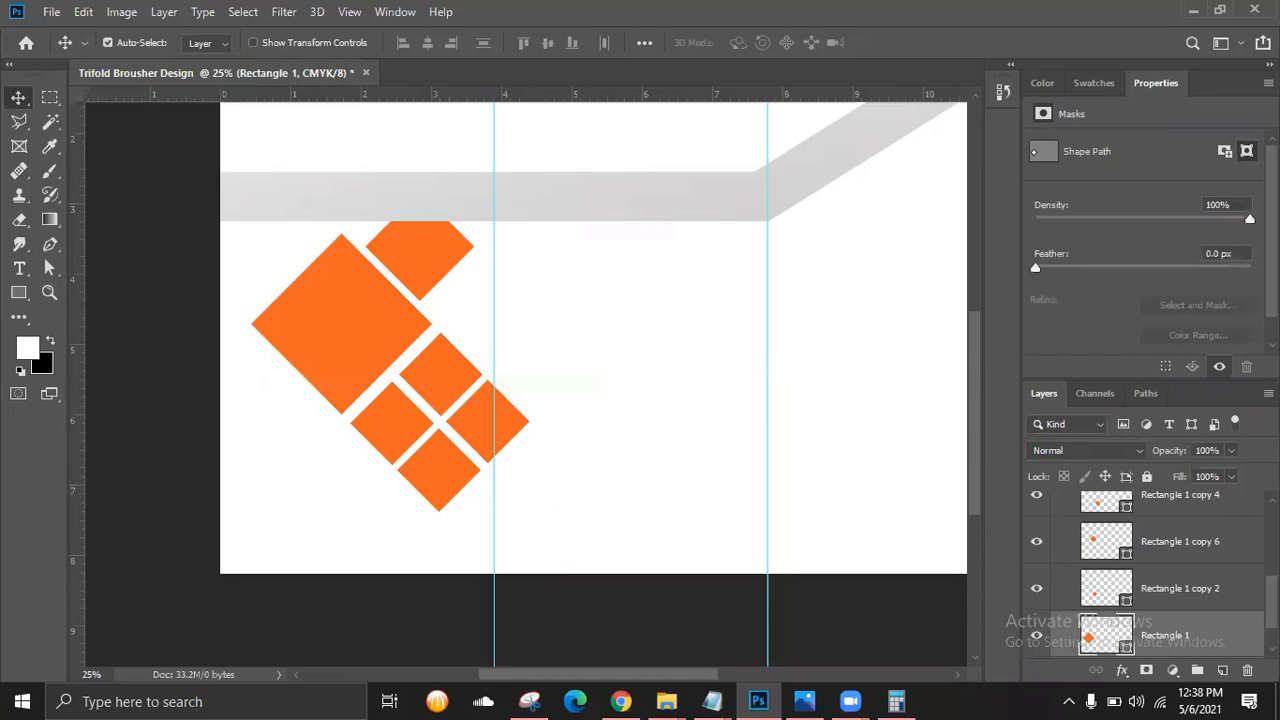
Collapse and select the group of orange squares, and shift the whole group to the right in 10 px increments.
{"action": "scroll", "coordinate": [1090, 520], "scroll_direction": "up", "scroll_amount": 3}
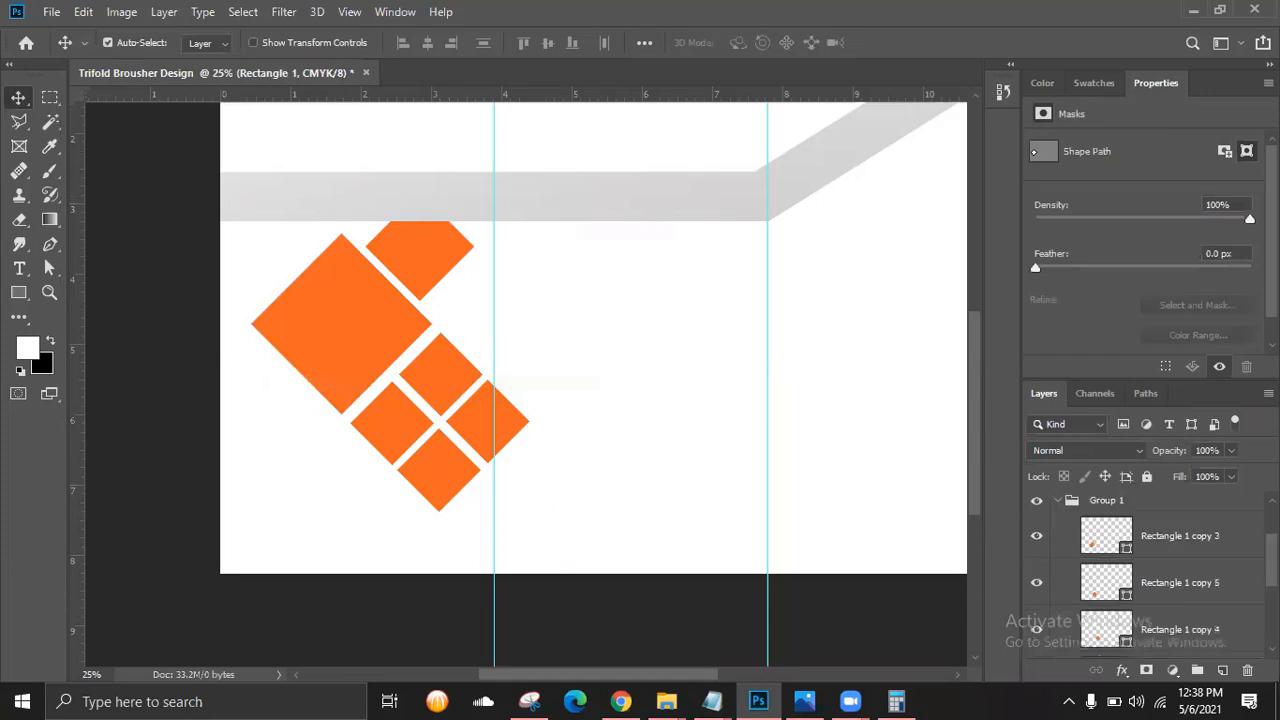
{"action": "left_click", "coordinate": [1058, 500]}
{"action": "scroll", "coordinate": [1098, 593], "scroll_direction": "up", "scroll_amount": 1}
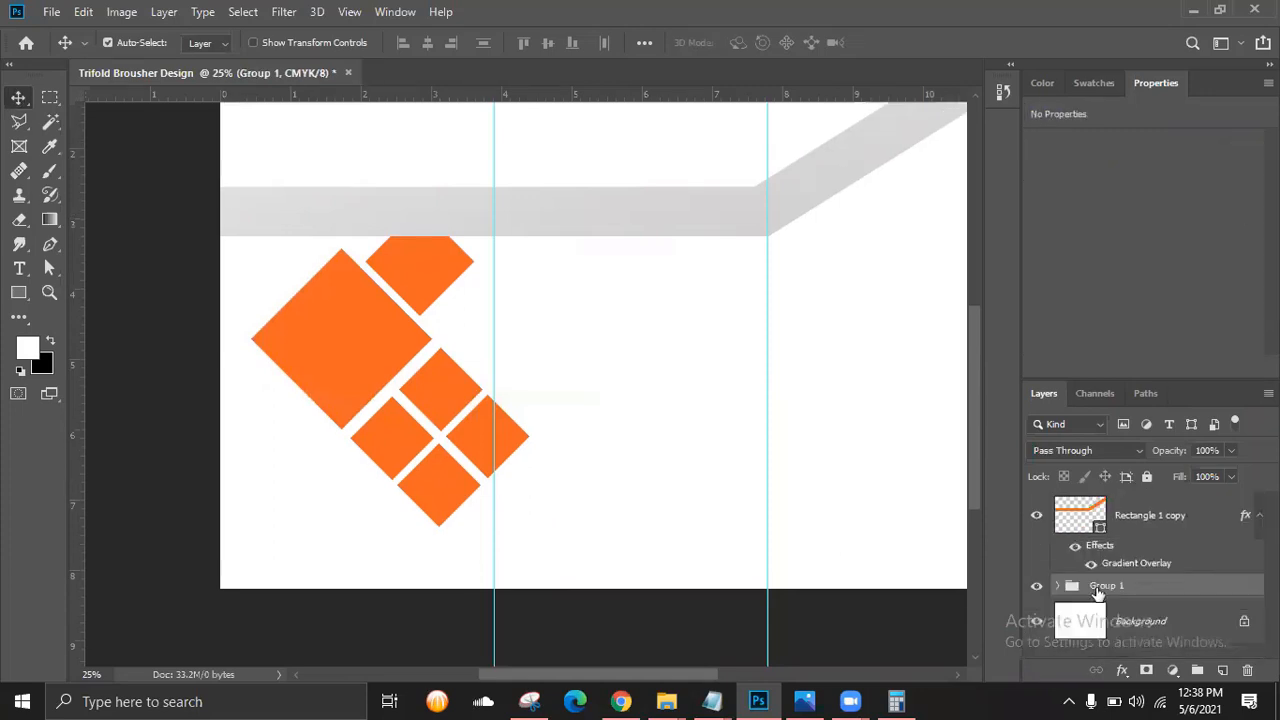
{"action": "key", "text": "shift+Right"}
{"action": "key", "text": "shift+Right"}
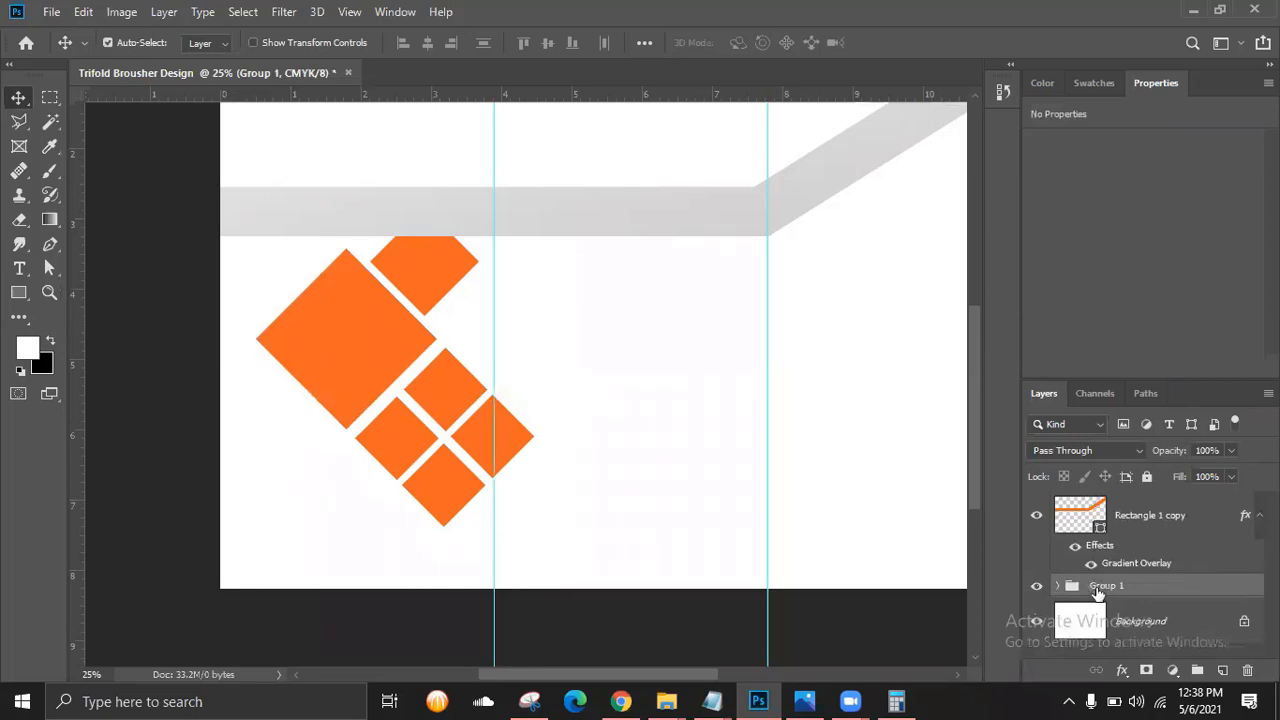
{"action": "key", "text": "shift+Right"}
{"action": "key", "text": "shift+Right"}
{"action": "key", "text": "shift+Right"}
{"action": "key", "text": "shift+Right"}
{"action": "key", "text": "shift+Right"}
{"action": "key", "text": "shift+Right"}
{"action": "key", "text": "shift+Right"}
{"action": "key", "text": "shift+Right"}
{"action": "key", "text": "shift+Right"}
{"action": "key", "text": "shift+Right"}
{"action": "key", "text": "shift+Right"}
{"action": "key", "text": "ctrl+0"}
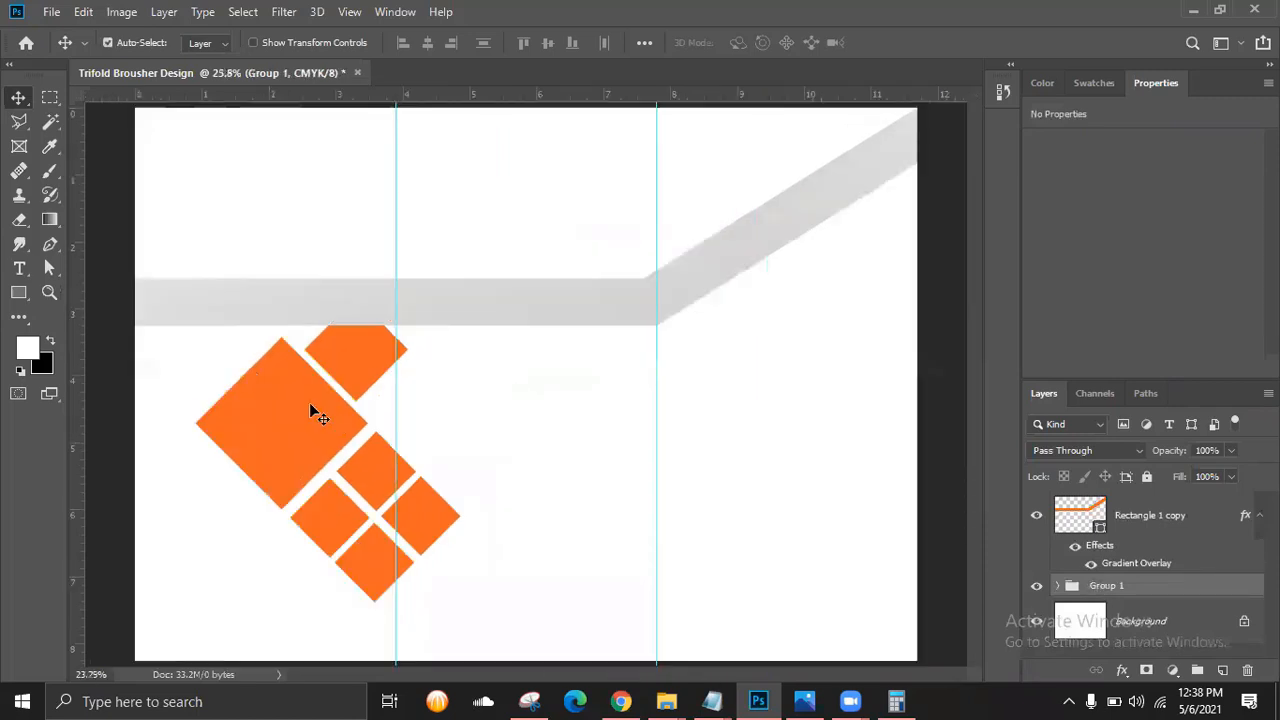
{"action": "left_click_drag", "start_coordinate": [130, 216], "coordinate": [300, 386]}
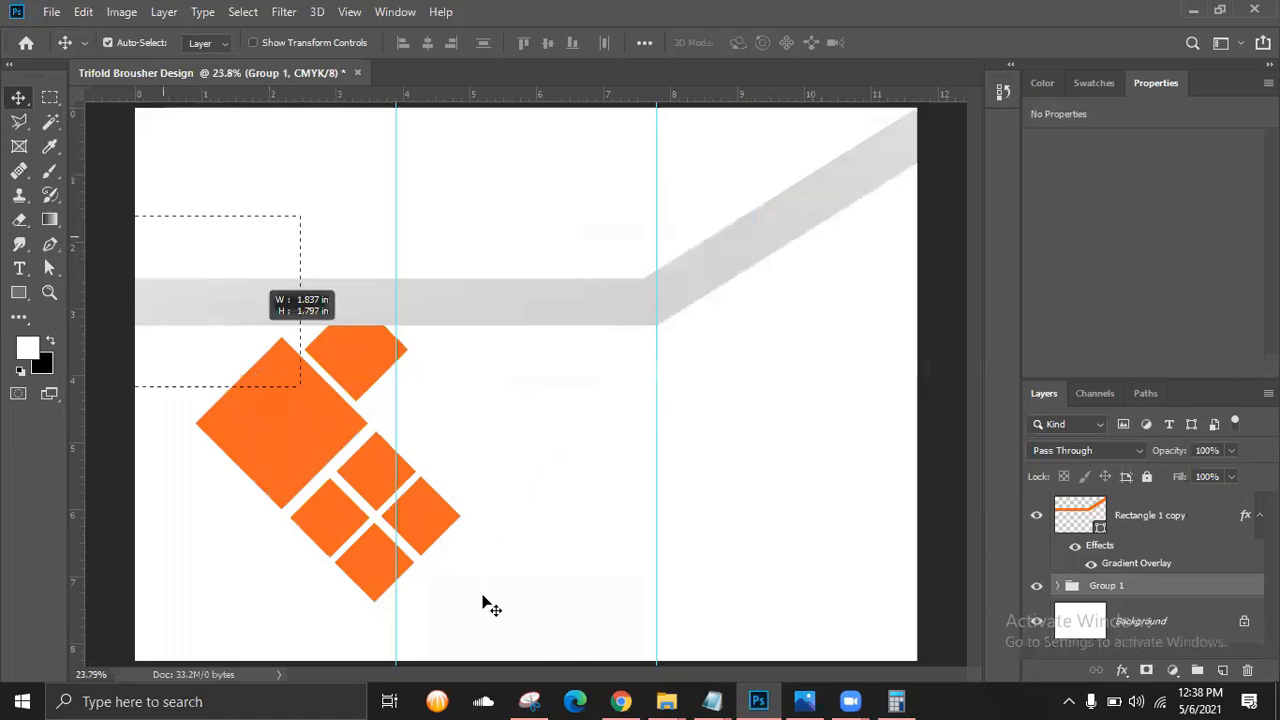
{"action": "left_click_drag", "start_coordinate": [483, 597], "coordinate": [484, 599]}
{"action": "left_click_drag", "start_coordinate": [283, 449], "coordinate": [762, 446]}
{"action": "key", "text": "ctrl+z"}
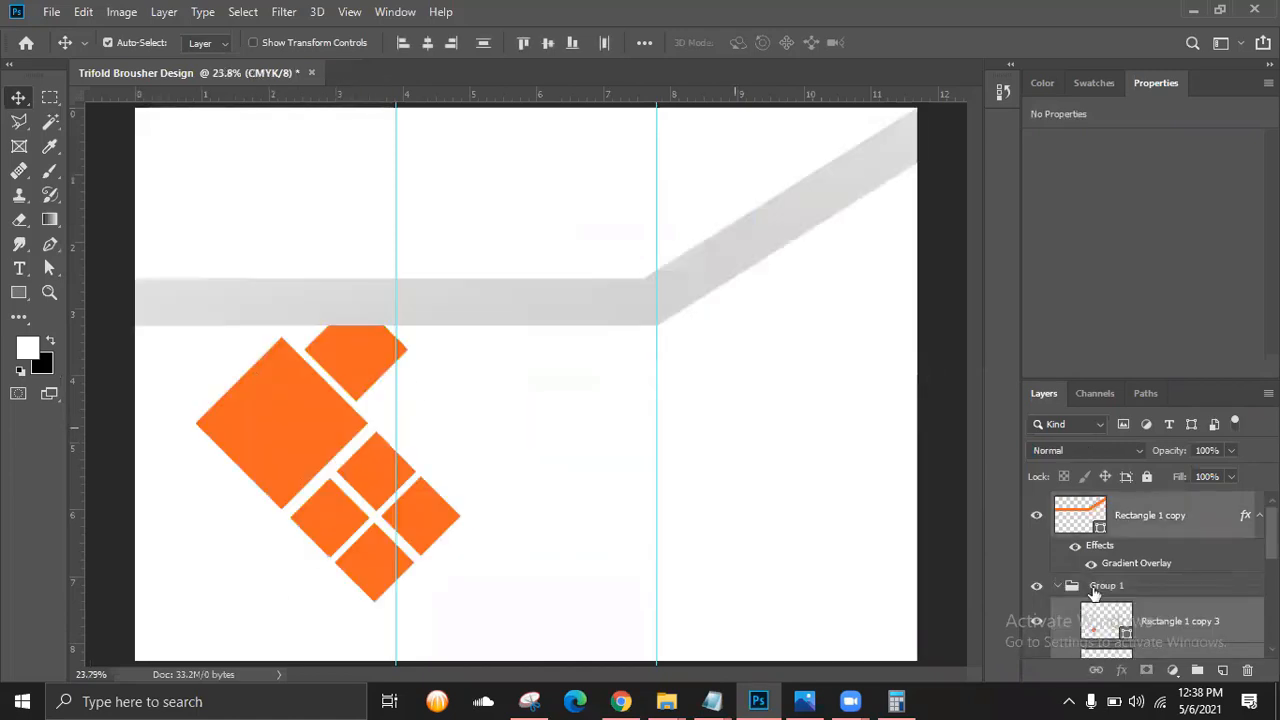
Start a free transform on the orange squares group and move it onto the cover panel, beneath the slanted gray band.
{"action": "left_click", "coordinate": [1104, 588]}
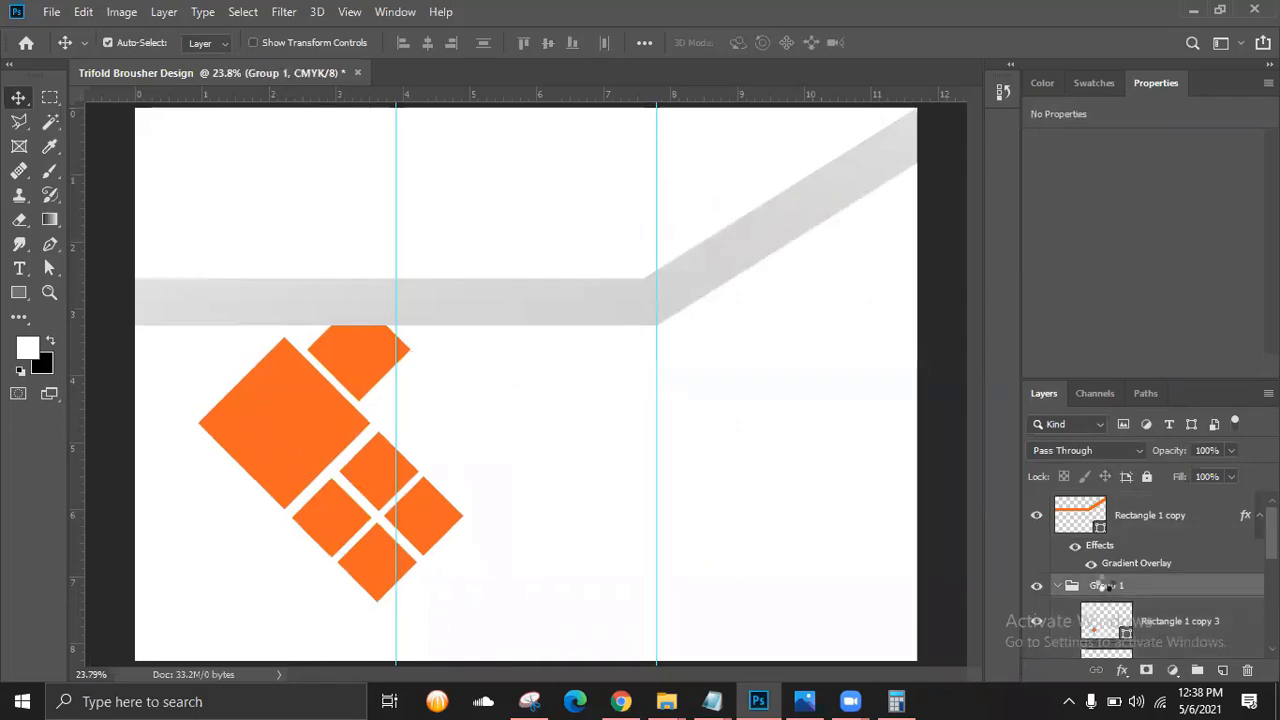
{"action": "key", "text": "ctrl+t"}
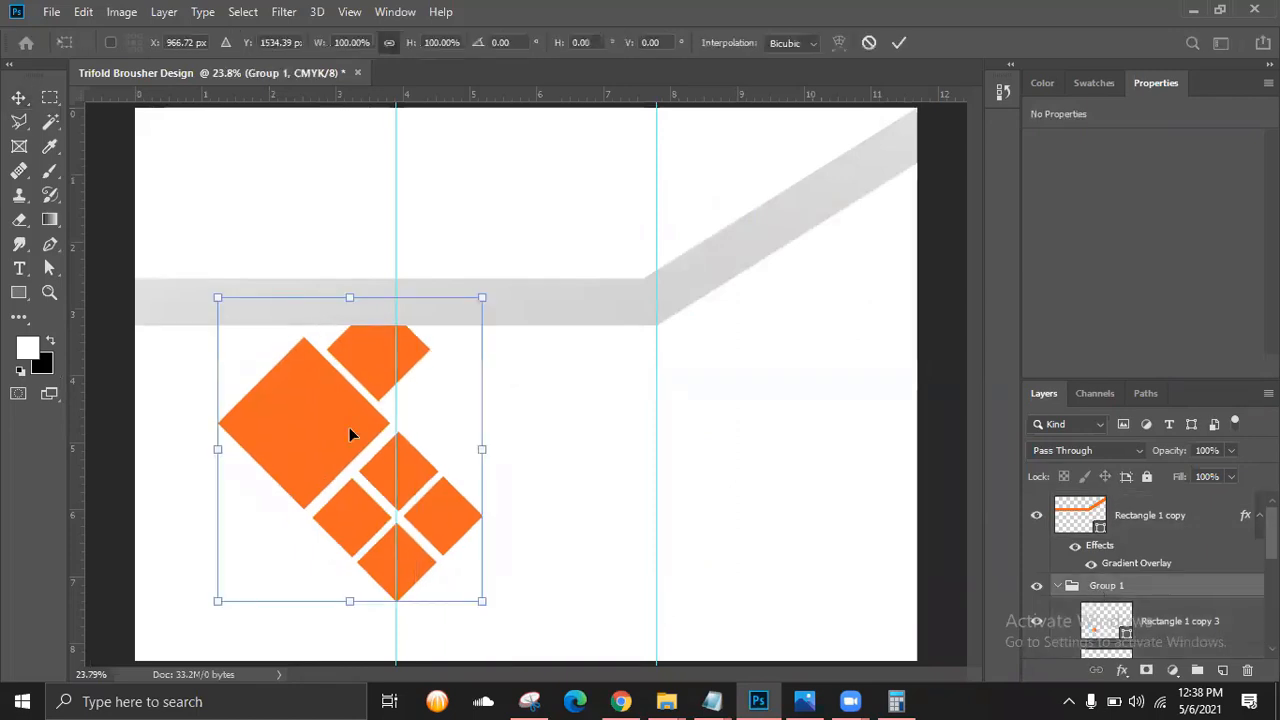
{"action": "left_click_drag", "start_coordinate": [331, 459], "coordinate": [806, 355]}
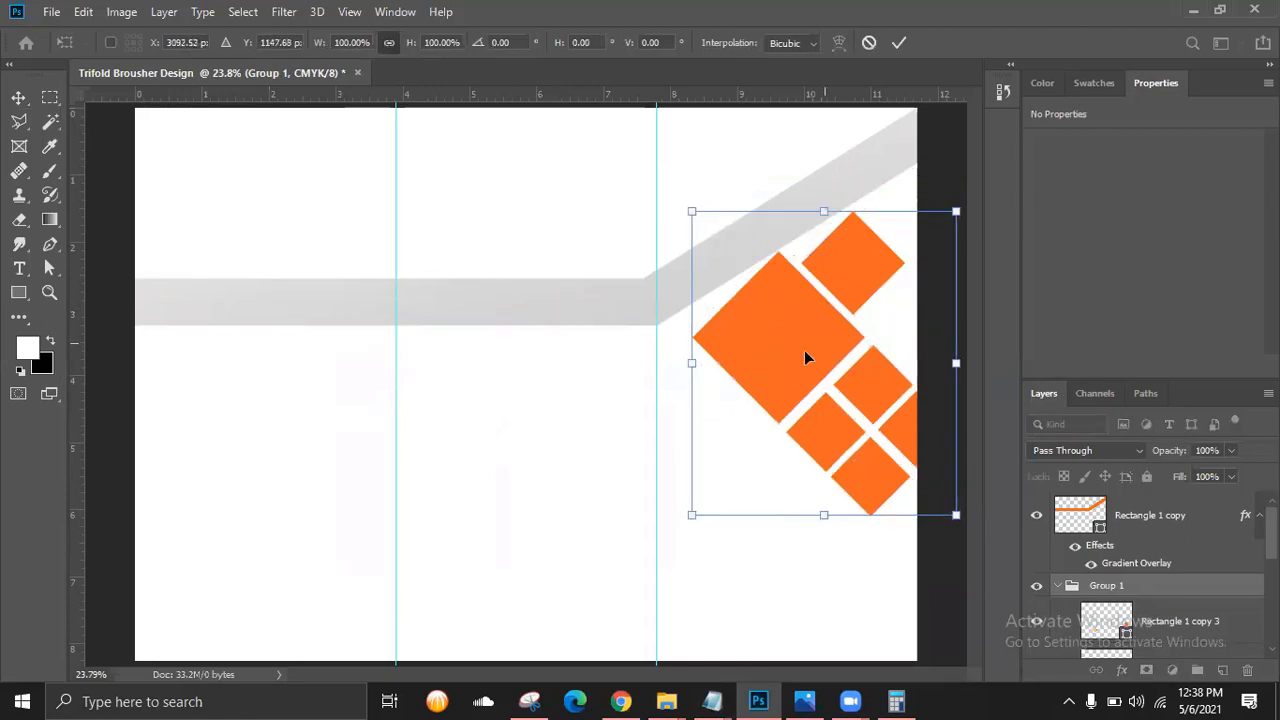
Rotate the group by 4.92 degrees and reposition it so its upper squares run alongside the slanted gray band.
{"action": "key", "text": "ctrl+minus"}
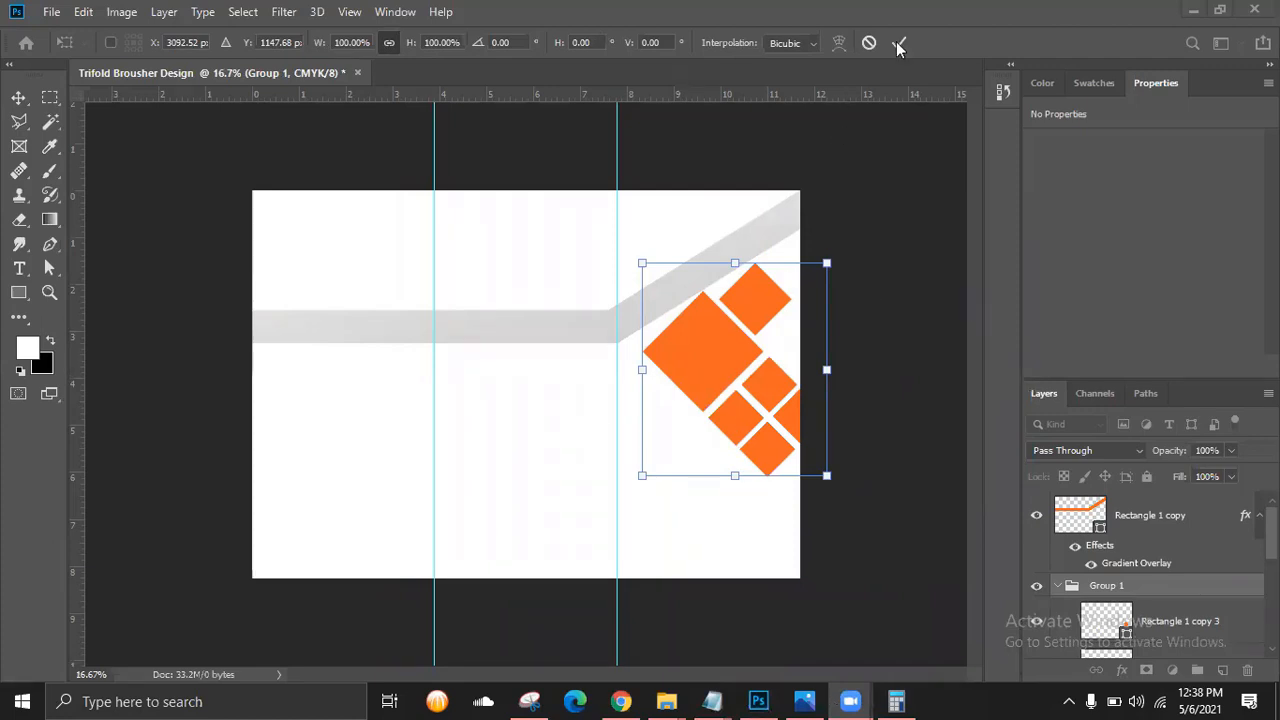
{"action": "left_click", "coordinate": [843, 264]}
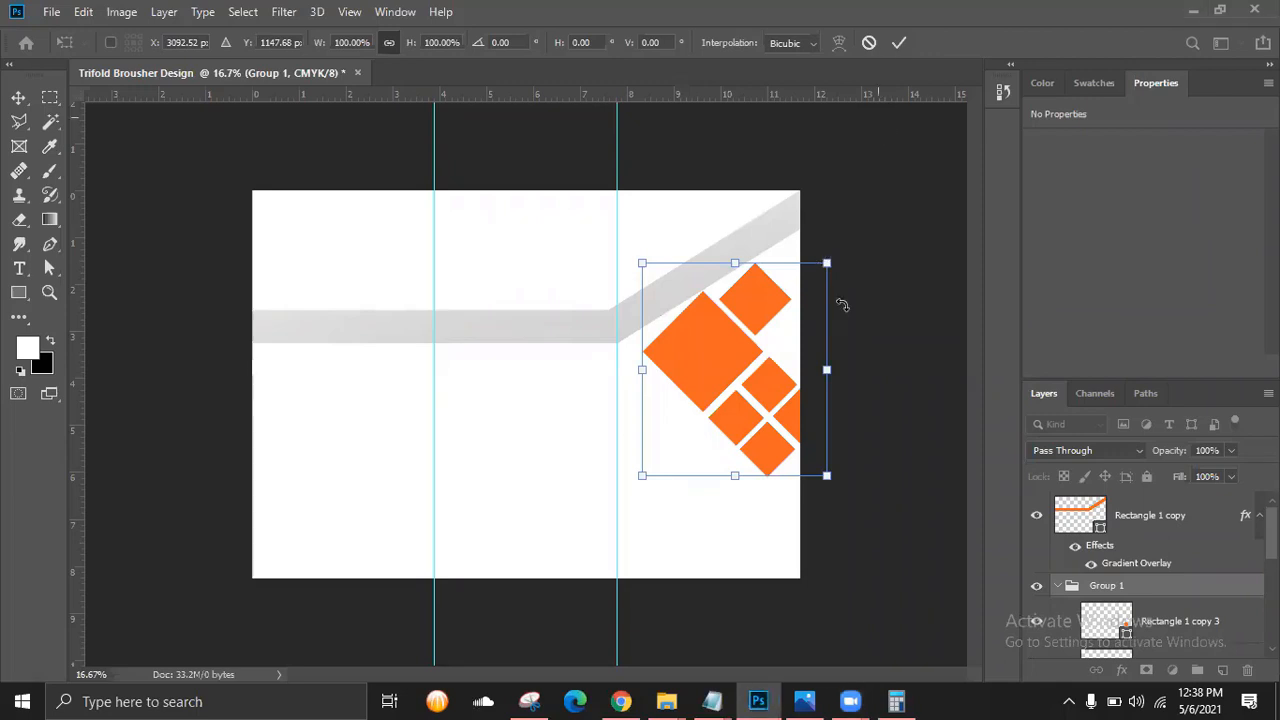
{"action": "left_click_drag", "start_coordinate": [857, 263], "coordinate": [853, 285]}
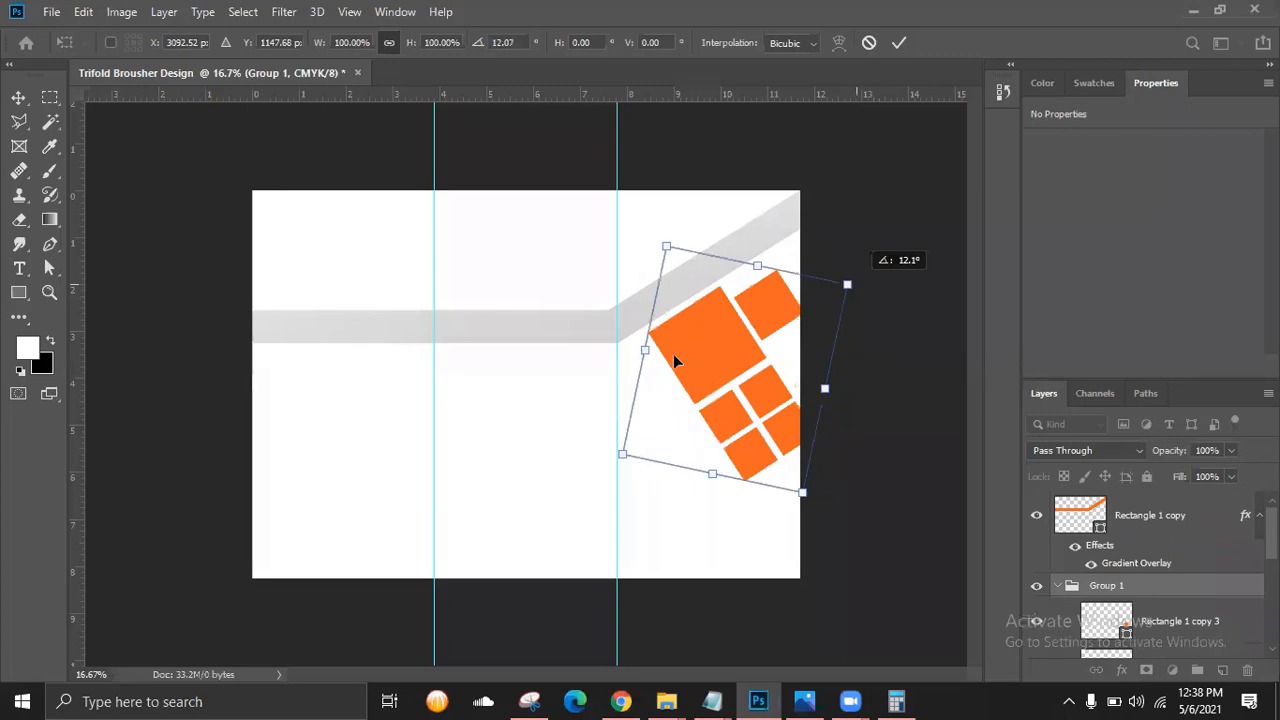
{"action": "mouse_move", "coordinate": [715, 337]}
{"action": "left_mouse_down"}
{"action": "mouse_move", "coordinate": [731, 337]}
{"action": "mouse_move", "coordinate": [706, 335]}
{"action": "left_mouse_up"}
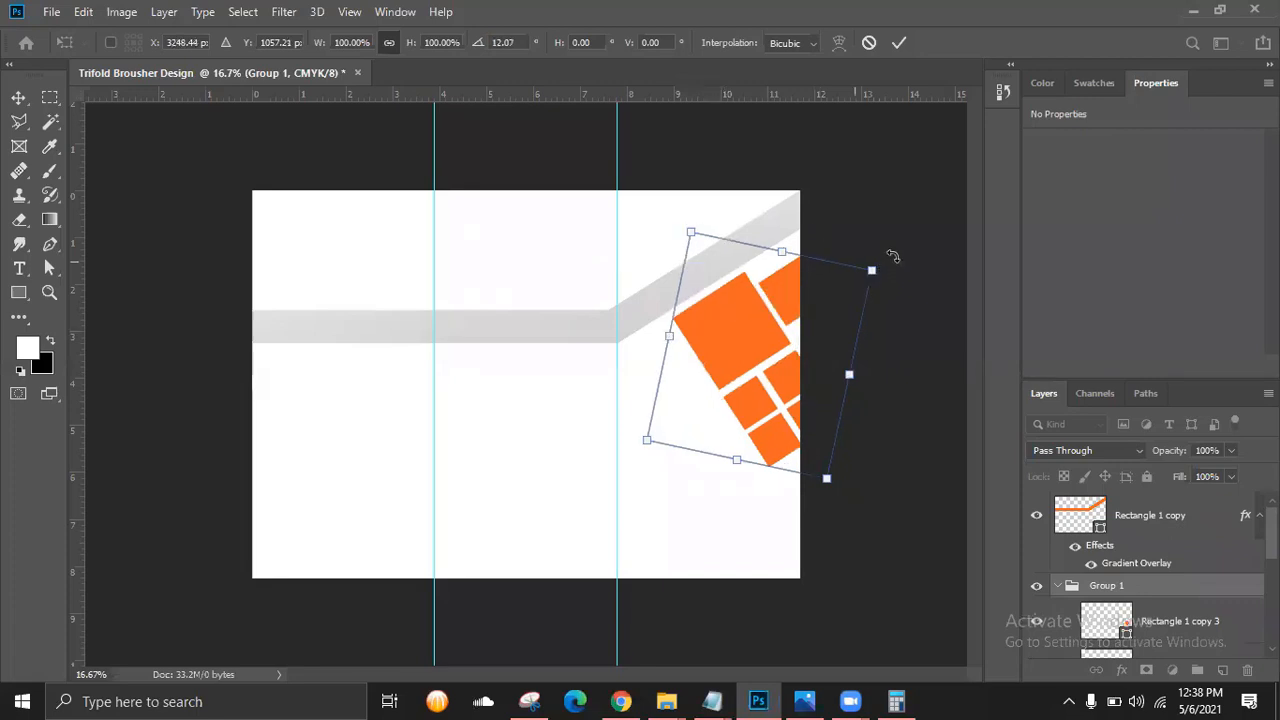
{"action": "left_click_drag", "start_coordinate": [885, 237], "coordinate": [885, 235]}
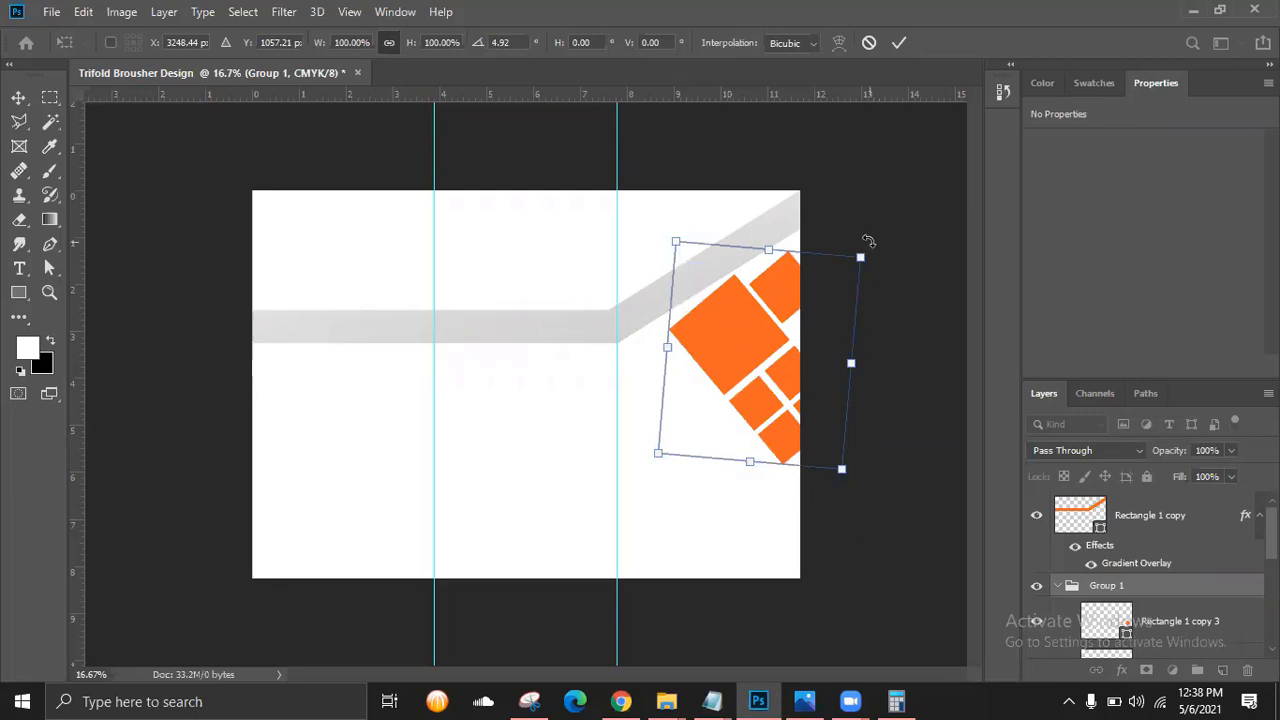
{"action": "left_click", "coordinate": [898, 43]}
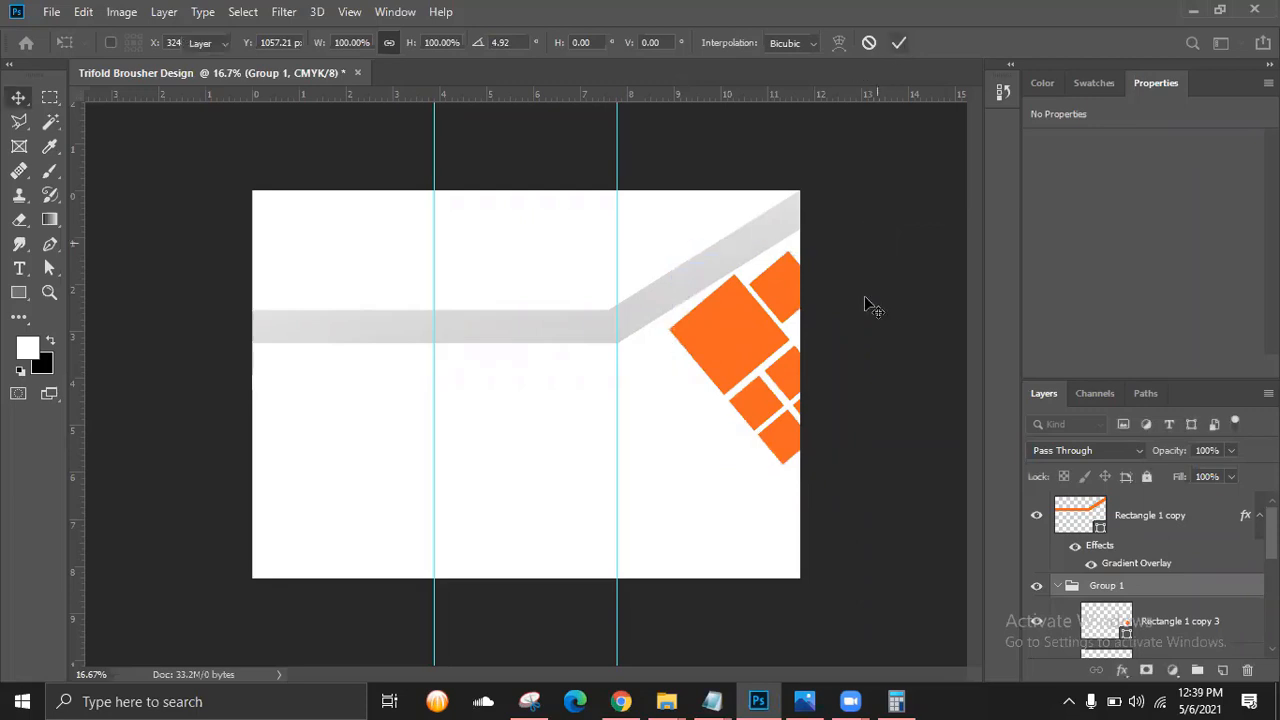
Nudge the rotated group 50 px to the right and back 30 px to the left.
{"action": "key", "text": "shift+Right"}
{"action": "key", "text": "shift+Right"}
{"action": "key", "text": "shift+Right"}
{"action": "key", "text": "shift+Right"}
{"action": "key", "text": "shift+Right"}
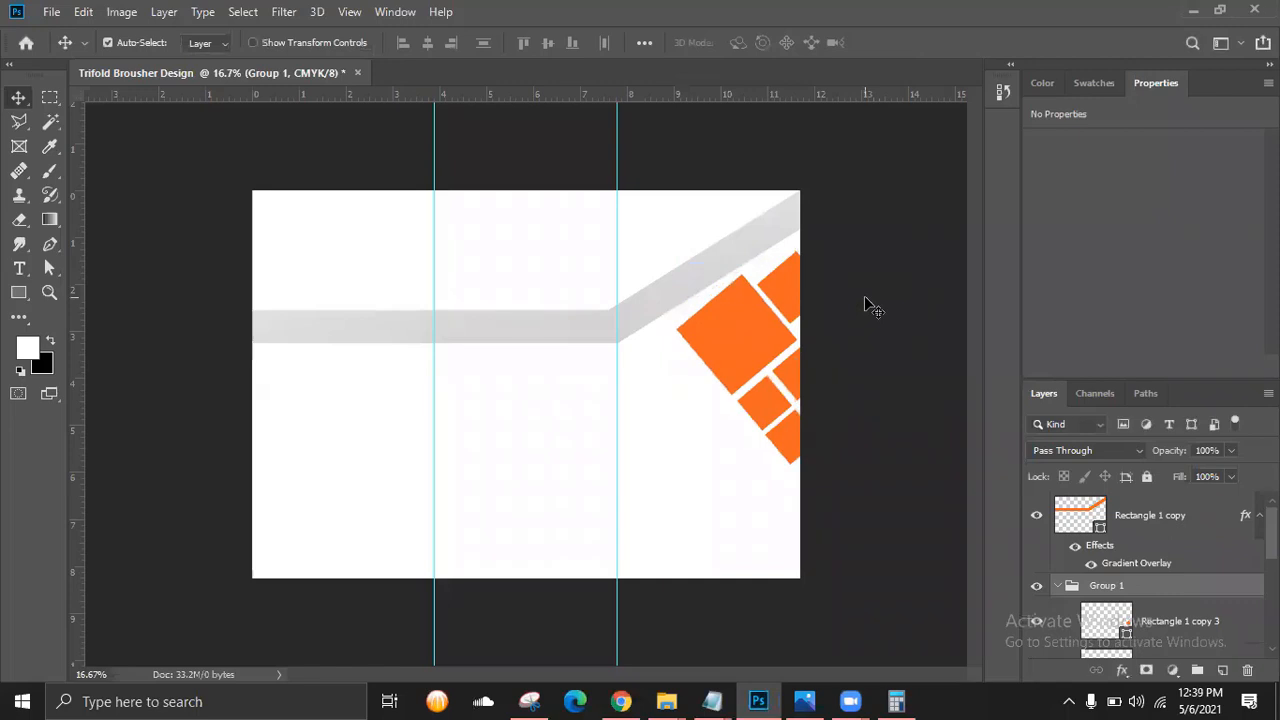
{"action": "key", "text": "shift+Left"}
{"action": "key", "text": "shift+Left"}
{"action": "key", "text": "shift+Left"}
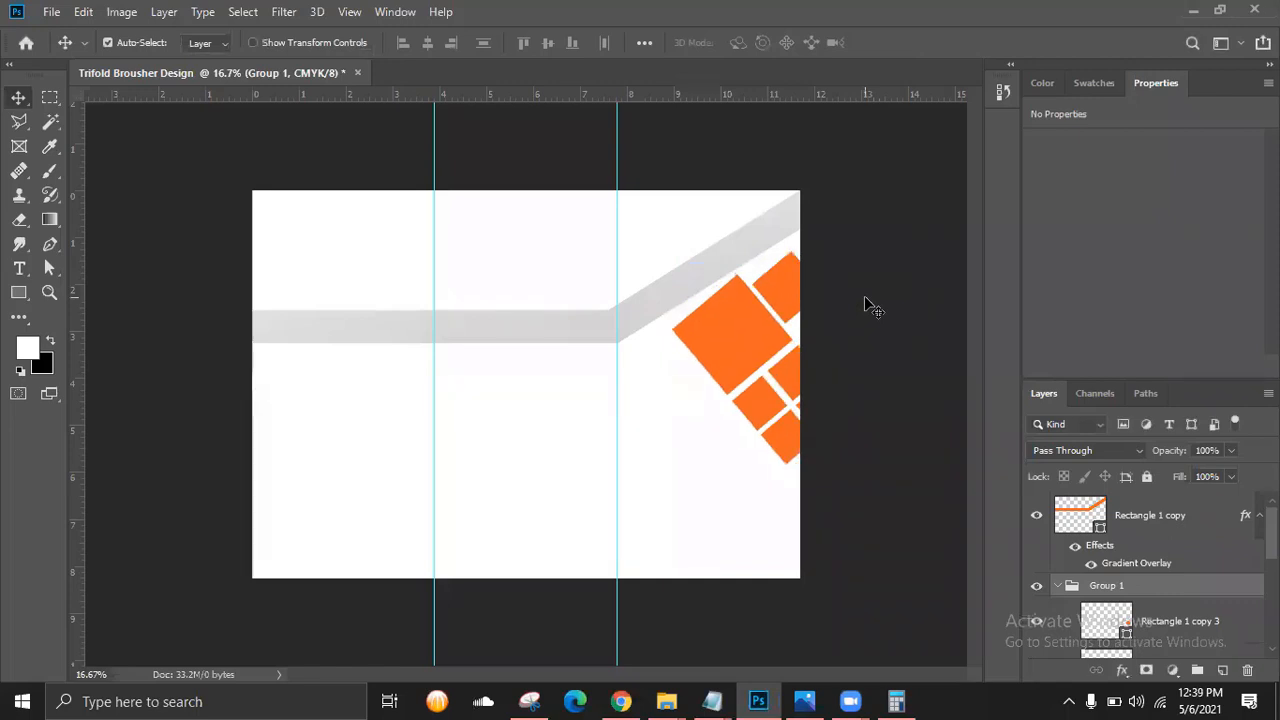
Select the large orange square inside the group.
{"action": "left_click", "coordinate": [741, 244]}
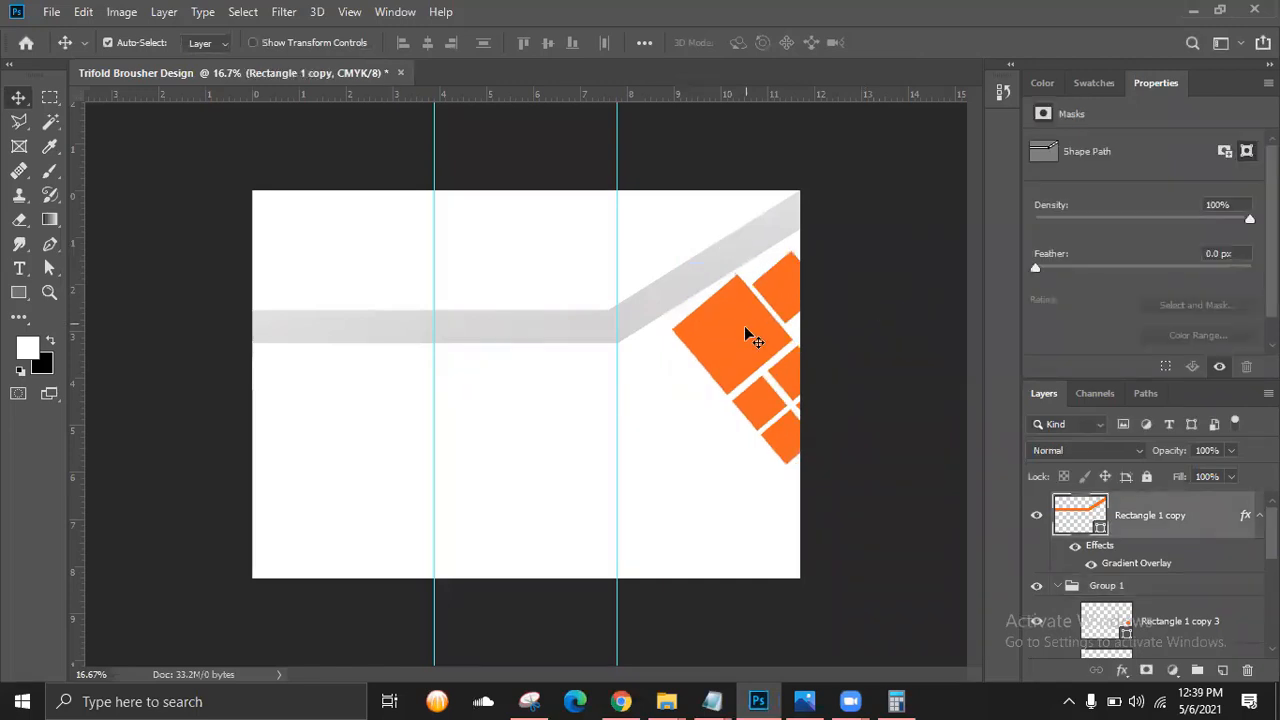
{"action": "left_click", "coordinate": [760, 440]}
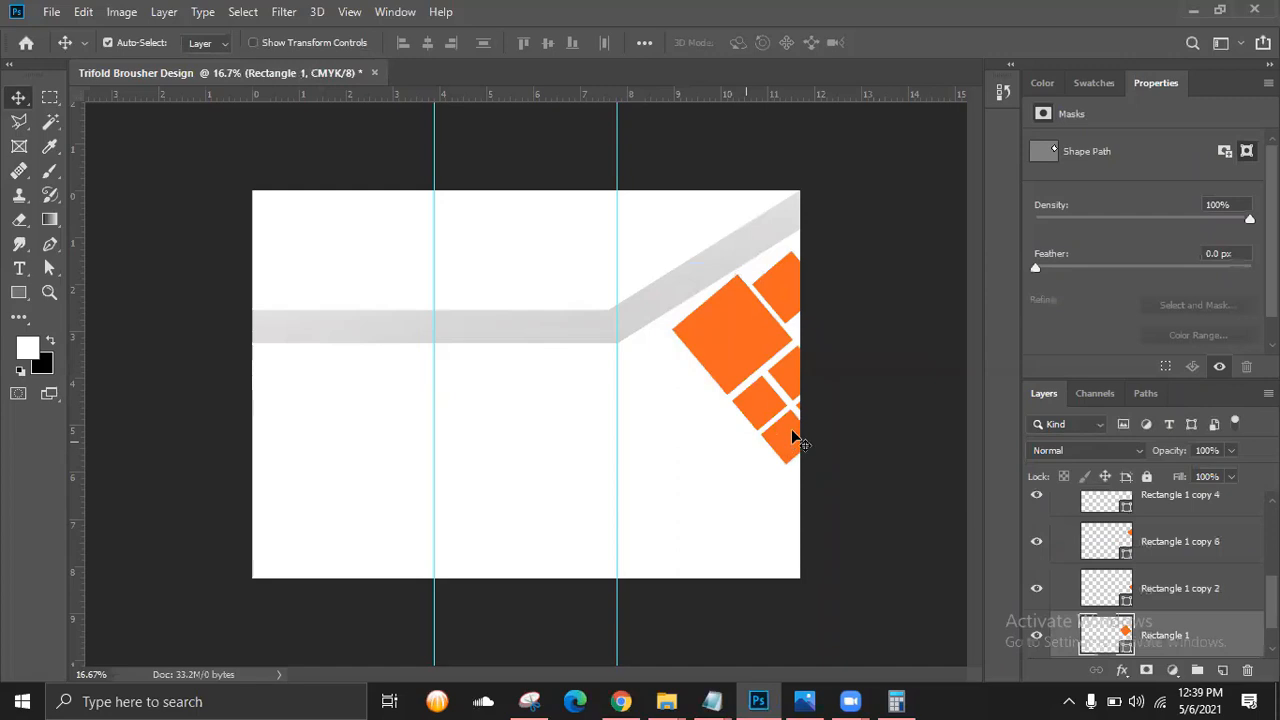
{"action": "left_click", "coordinate": [738, 359]}
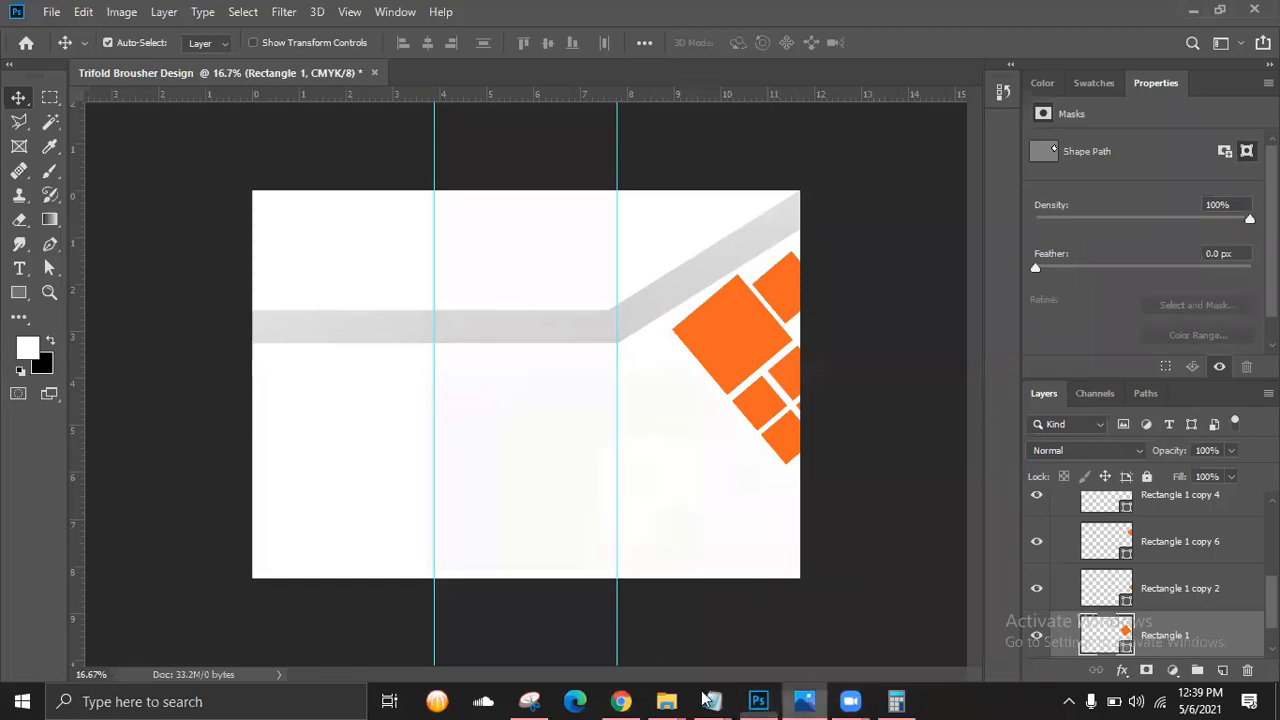
Open the Notepad notes, highlight instruction 9, "set image in shape by clip mask", and return to Photoshop.
{"action": "mouse_move", "coordinate": [705, 695]}
{"action": "left_click", "coordinate": [610, 625]}
{"action": "left_click_drag", "start_coordinate": [191, 456], "coordinate": [665, 452]}
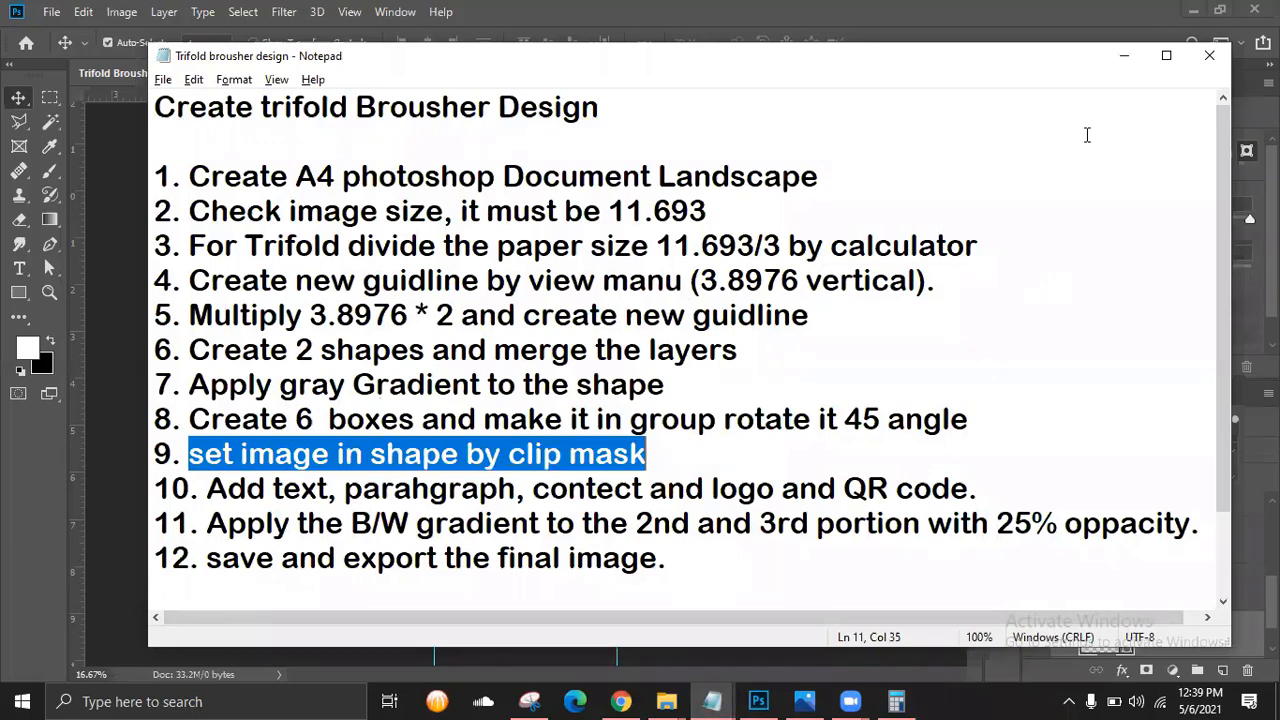
{"action": "key", "text": "alt+Tab"}
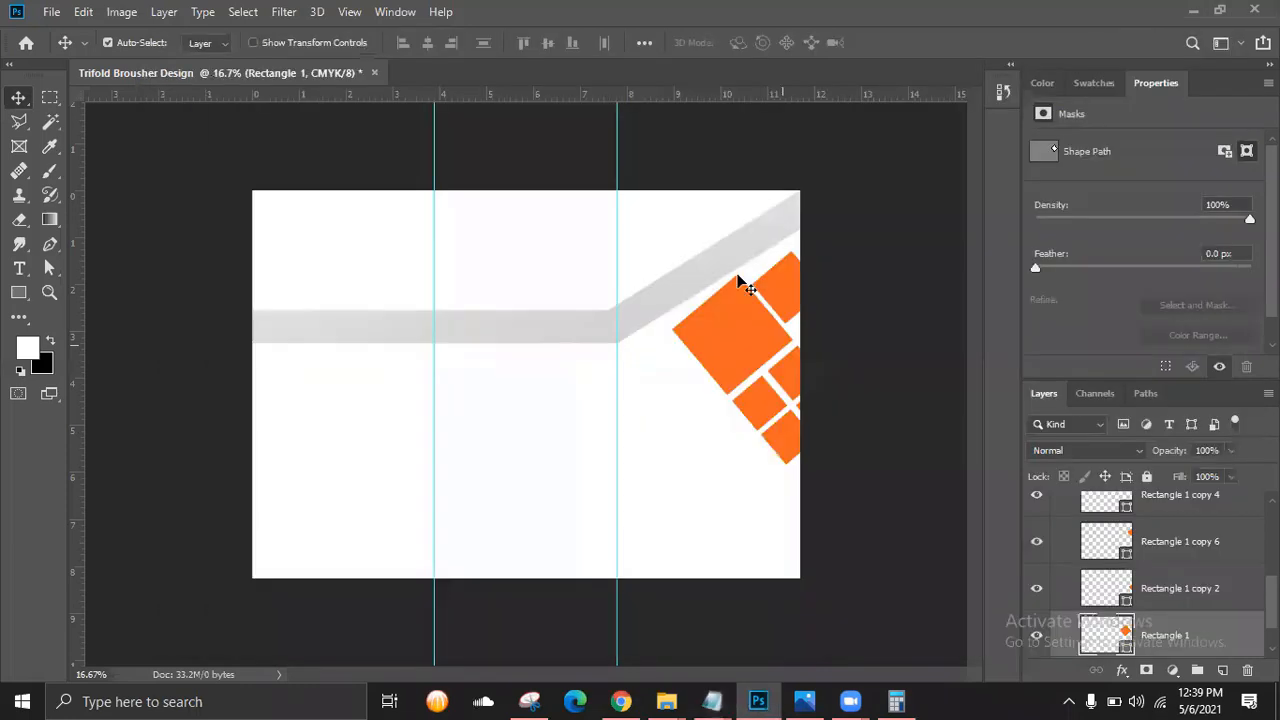
Switch to the sample image in Photos and examine how the pictures fill the rotated boxes on the cover panel.
{"action": "left_click", "coordinate": [818, 700]}
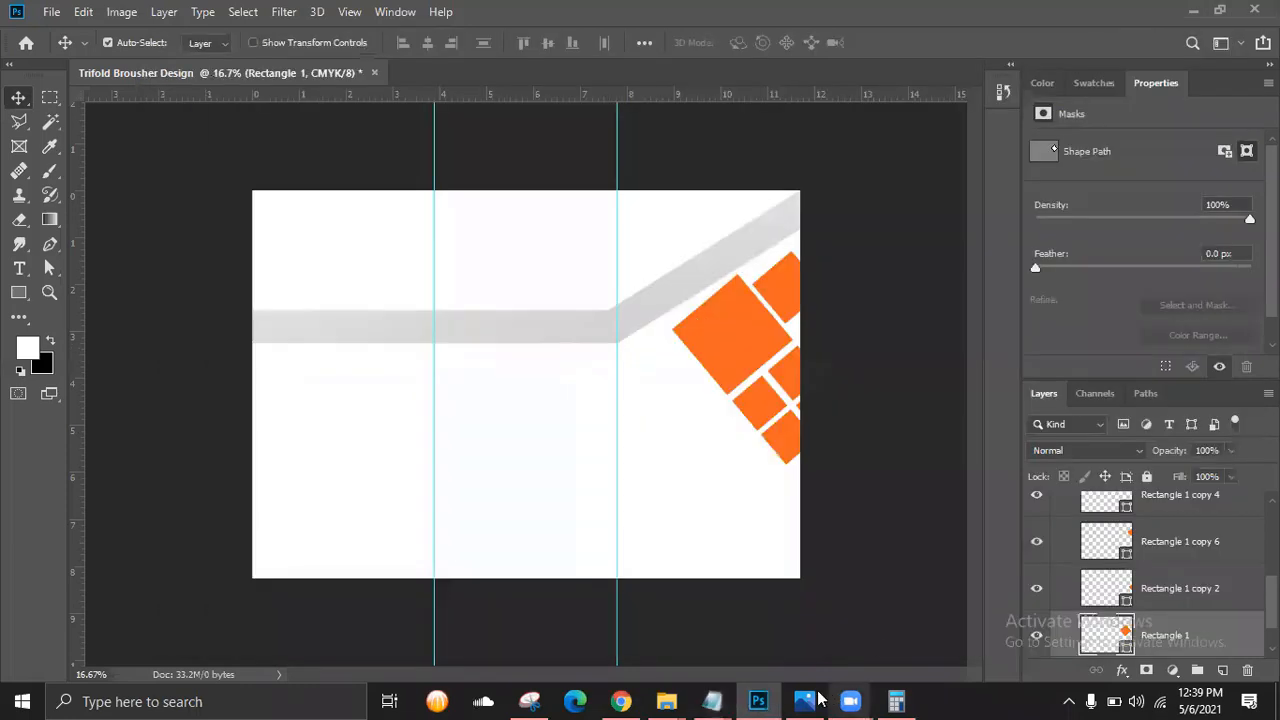
{"action": "scroll", "coordinate": [817, 296], "scroll_direction": "up", "scroll_amount": 3}
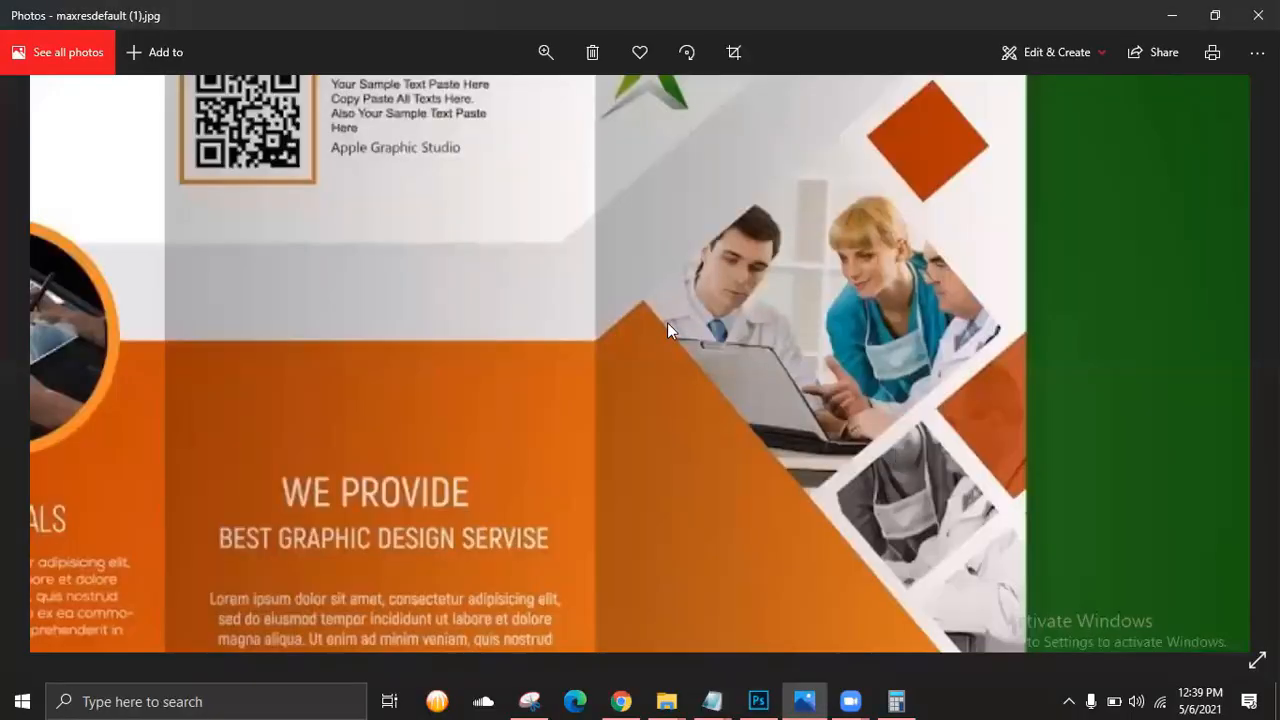
{"action": "scroll", "coordinate": [815, 384], "scroll_direction": "up", "scroll_amount": 2}
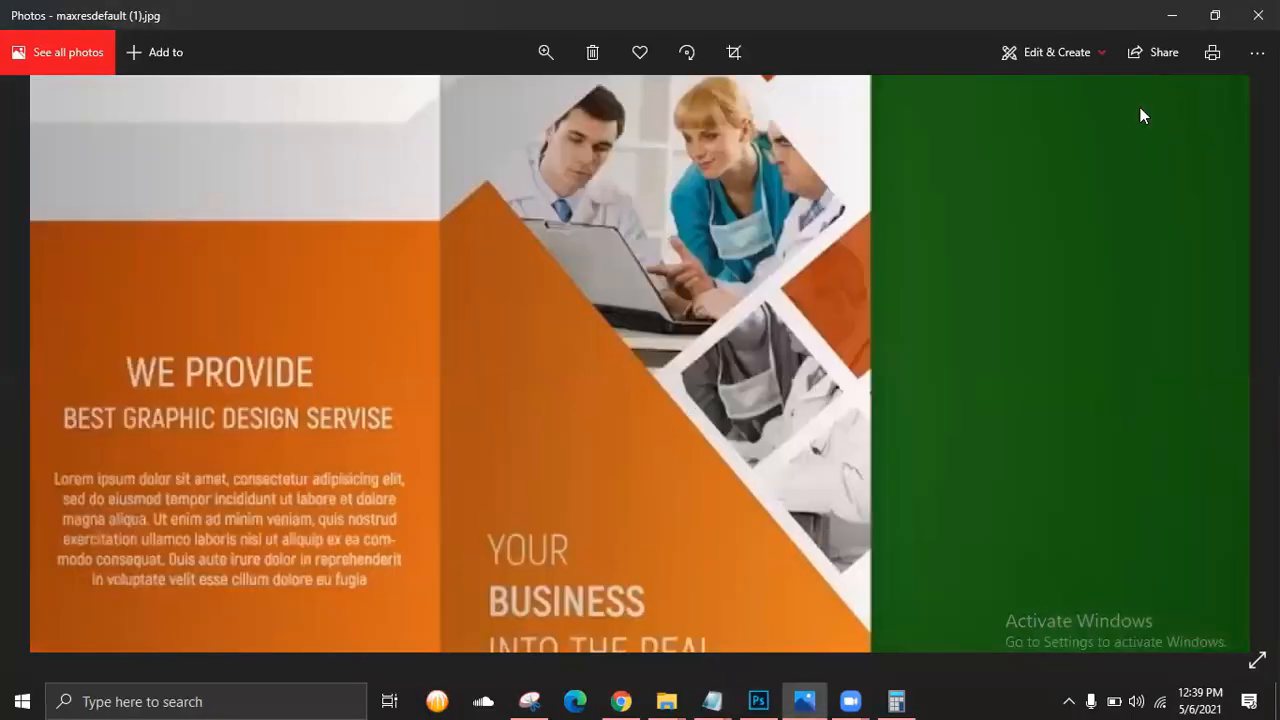
{"action": "left_click", "coordinate": [1175, 18]}
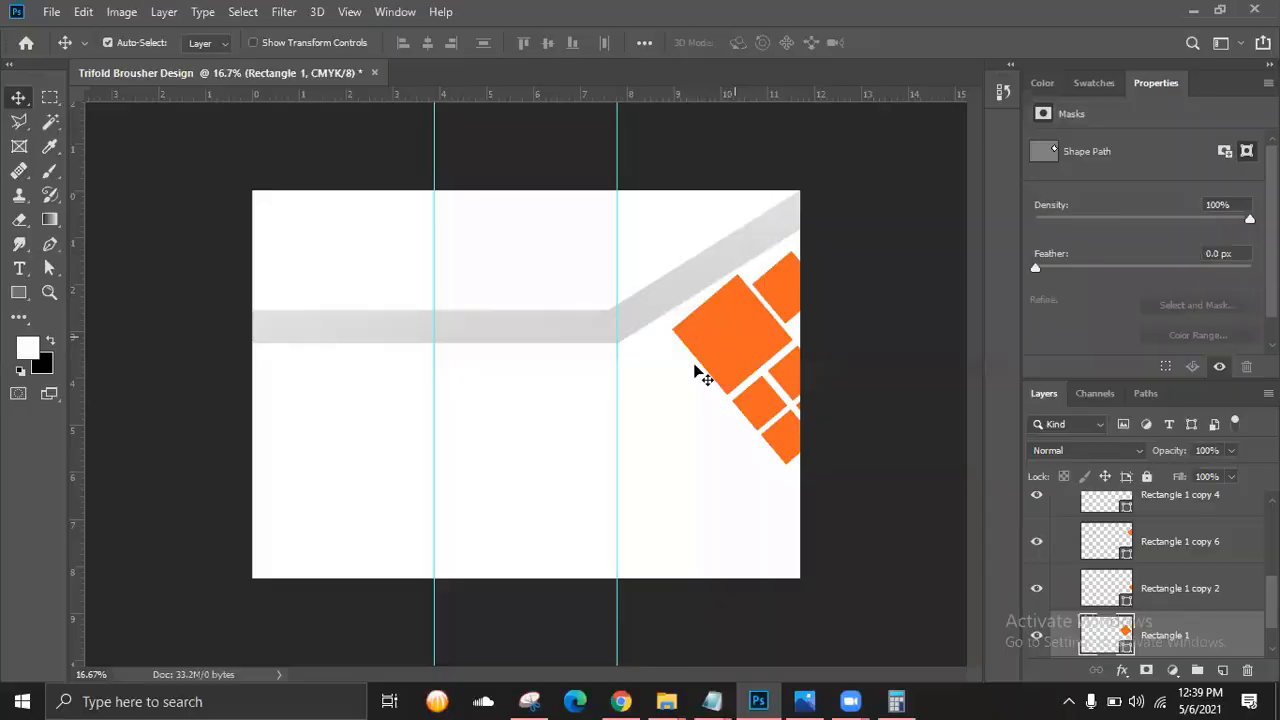
{"action": "left_click", "coordinate": [666, 701]}
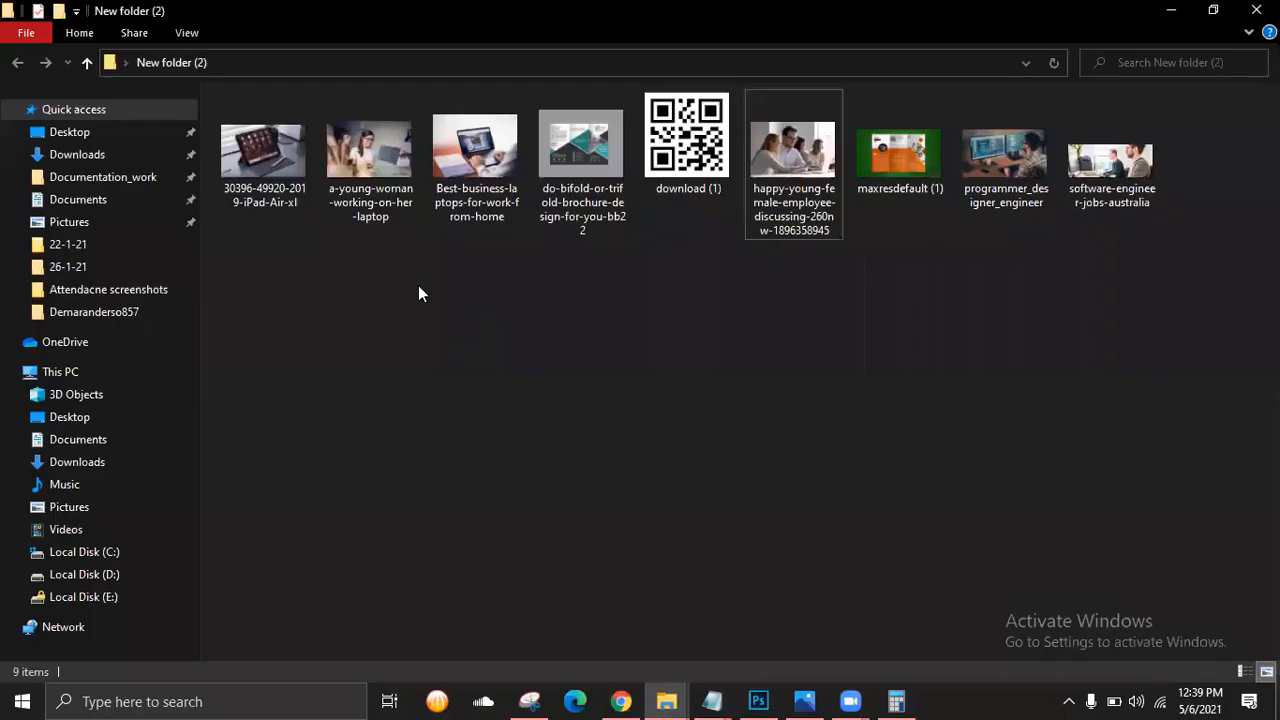
{"action": "left_click_drag", "start_coordinate": [810, 145], "coordinate": [765, 700]}
{"action": "left_click_drag", "start_coordinate": [757, 345], "coordinate": [551, 365]}
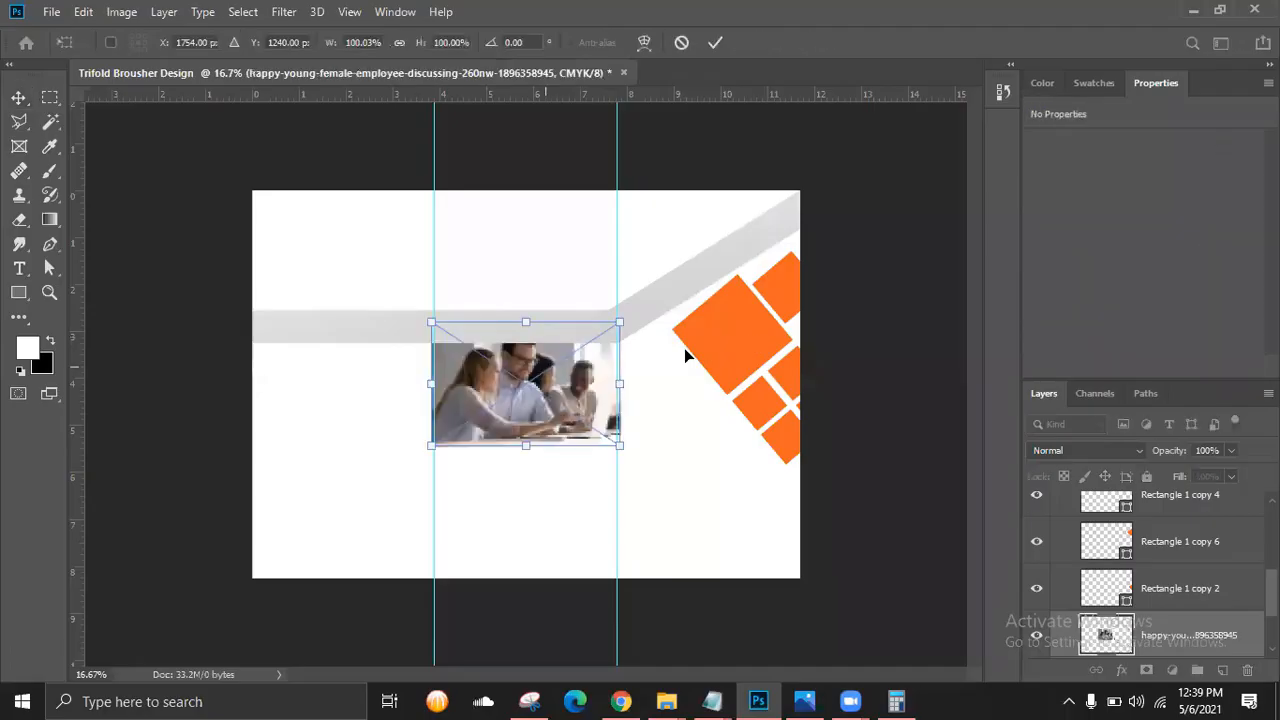
{"action": "left_click_drag", "start_coordinate": [491, 426], "coordinate": [697, 373]}
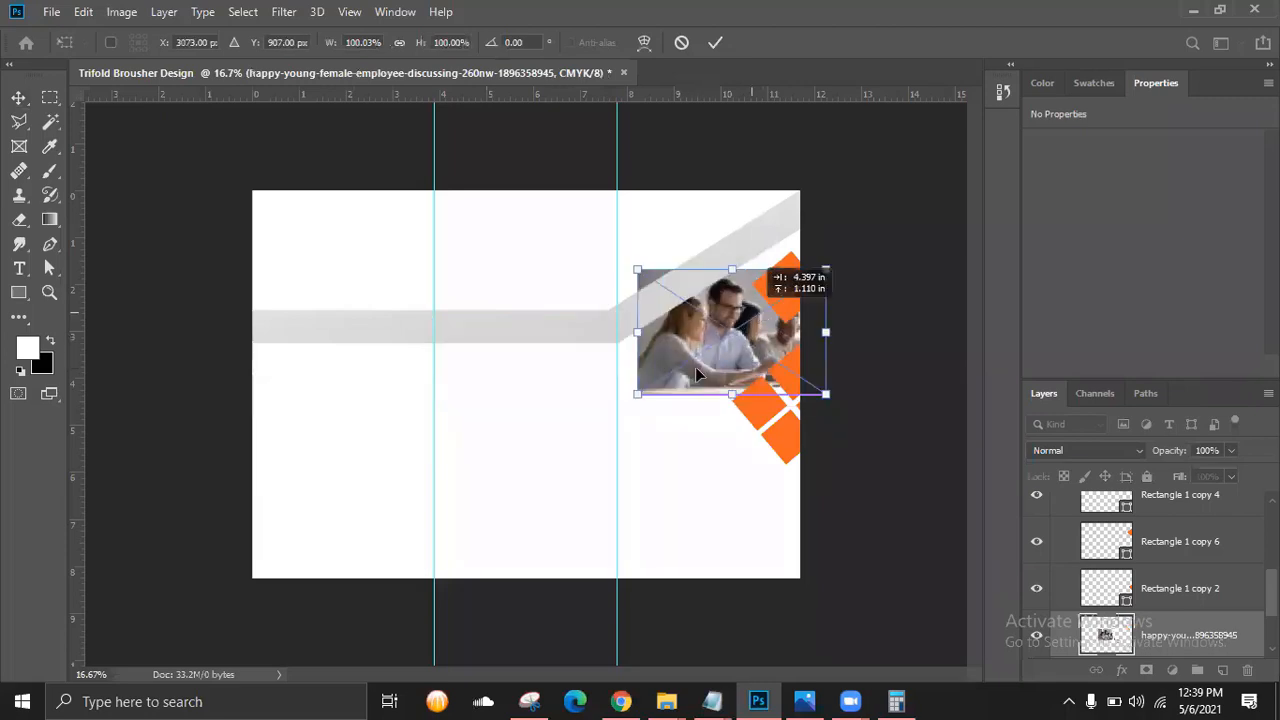
{"action": "left_click_drag", "start_coordinate": [725, 331], "coordinate": [725, 331]}
{"action": "left_click", "coordinate": [715, 42]}
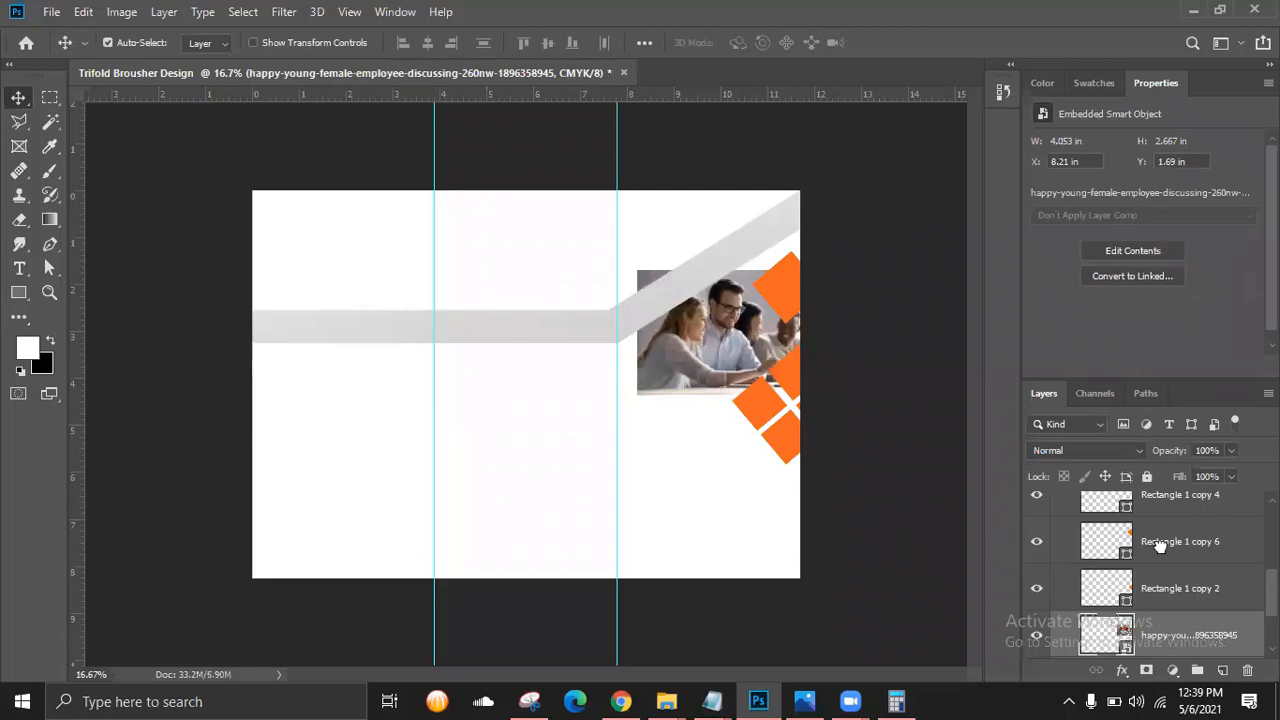
Bring the placed photo layer forward two levels within the group, directly below Rectangle 1 copy 4.
{"action": "key", "text": "ctrl+bracketright"}
{"action": "key", "text": "ctrl+bracketright"}
{"action": "scroll", "coordinate": [1125, 538], "scroll_direction": "up", "scroll_amount": 2}
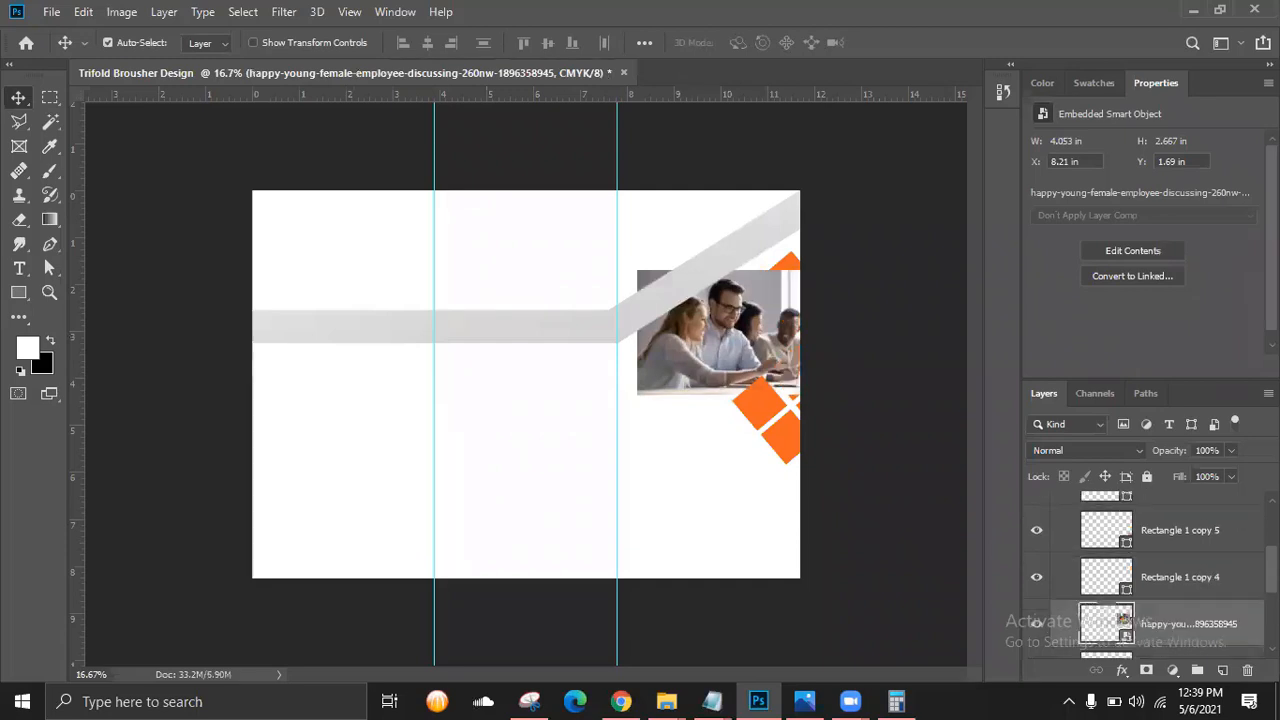
Move the team photo layer directly above Group 1 in the layer stack and clip it to that group.
{"action": "key", "text": "ctrl+bracketright"}
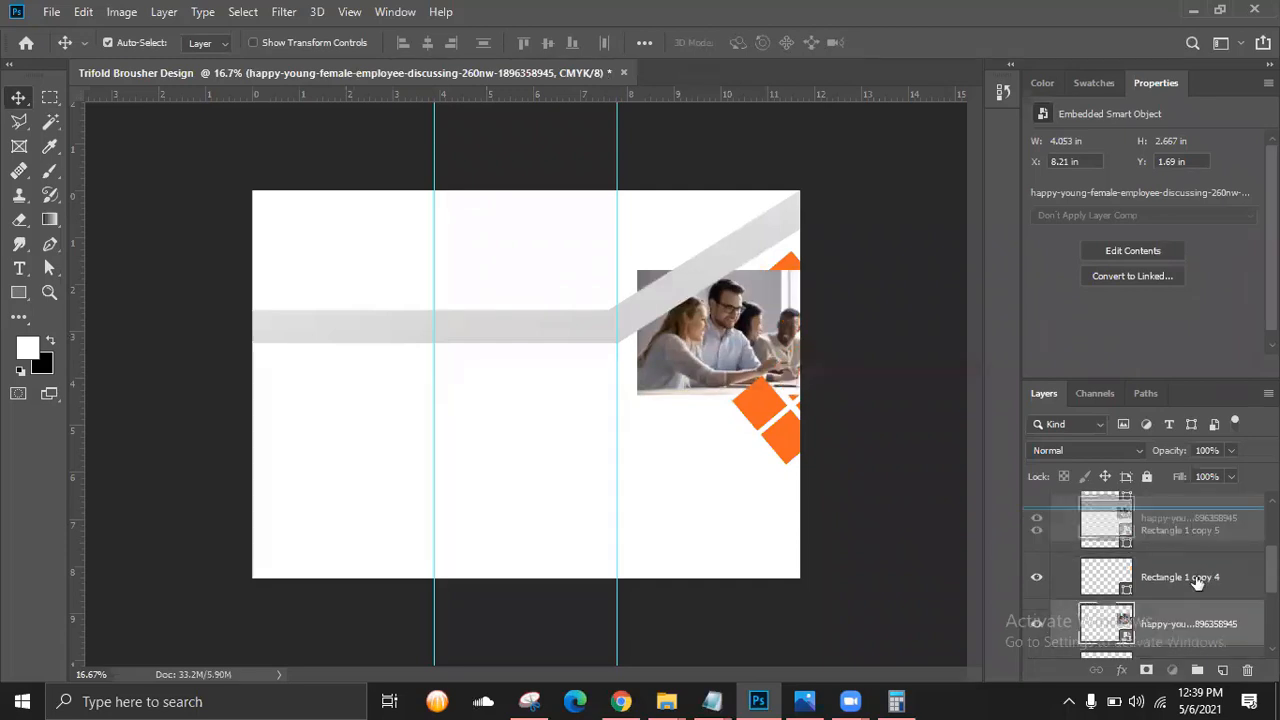
{"action": "key", "text": "ctrl+bracketright"}
{"action": "scroll", "coordinate": [1124, 527], "scroll_direction": "up", "scroll_amount": 2}
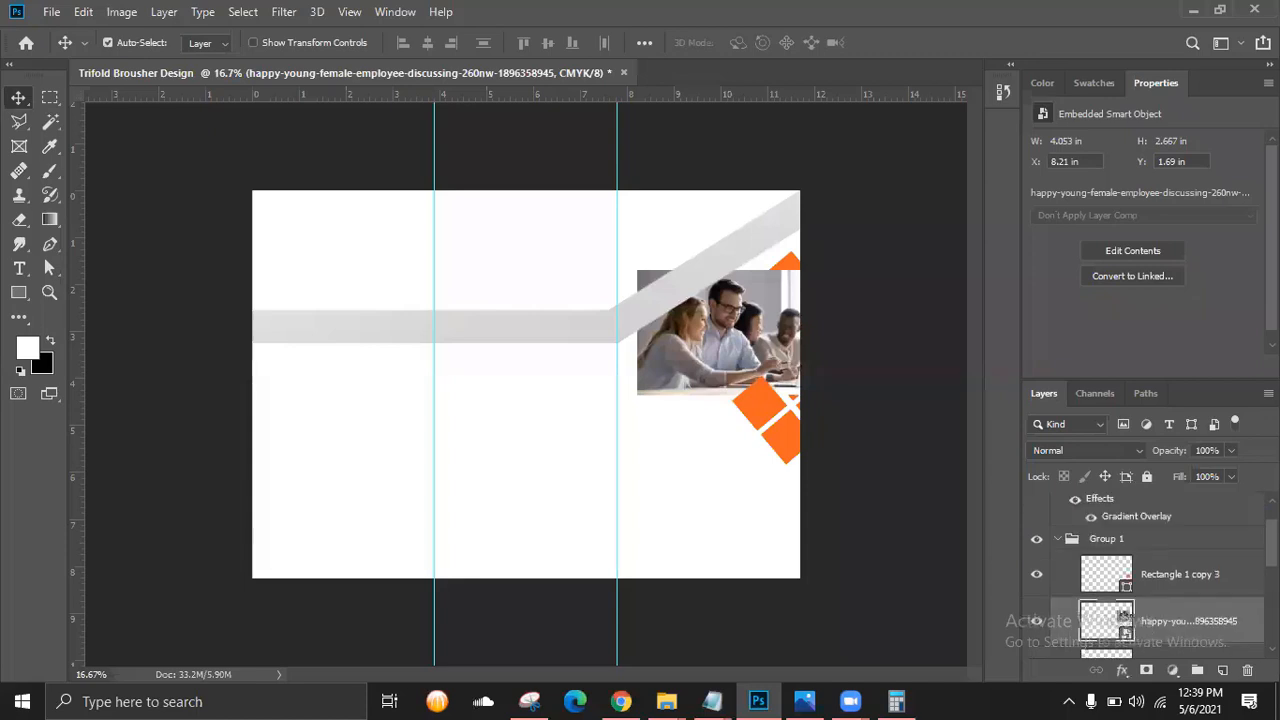
{"action": "scroll", "coordinate": [1126, 600], "scroll_direction": "down", "scroll_amount": 2}
{"action": "scroll", "coordinate": [1126, 580], "scroll_direction": "up", "scroll_amount": 1}
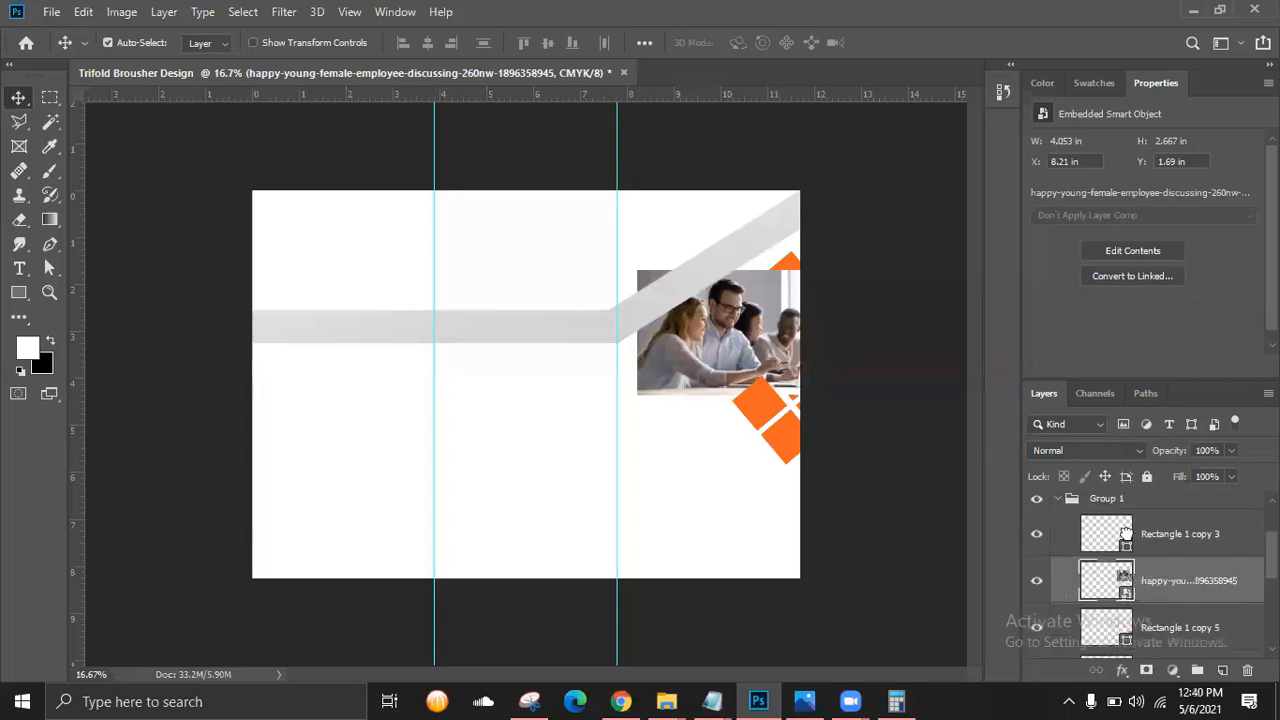
{"action": "key", "text": "ctrl+]"}
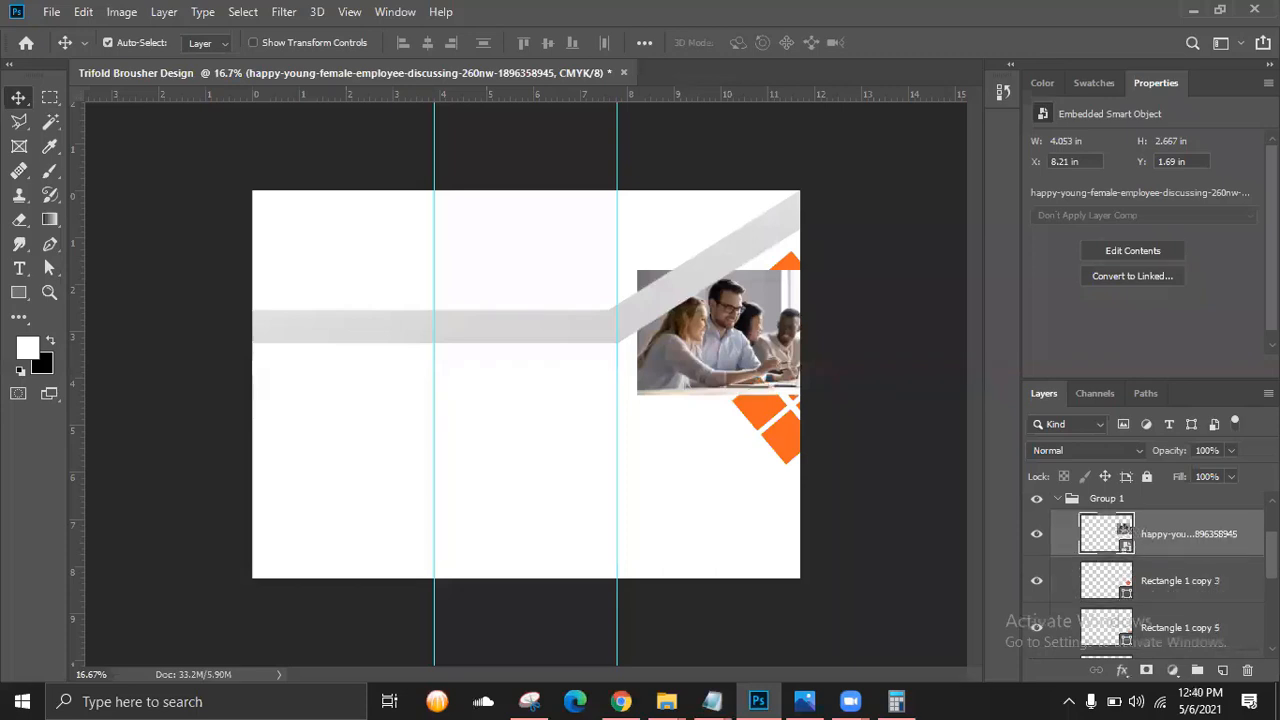
{"action": "scroll", "coordinate": [1190, 560], "scroll_direction": "up", "scroll_amount": 1}
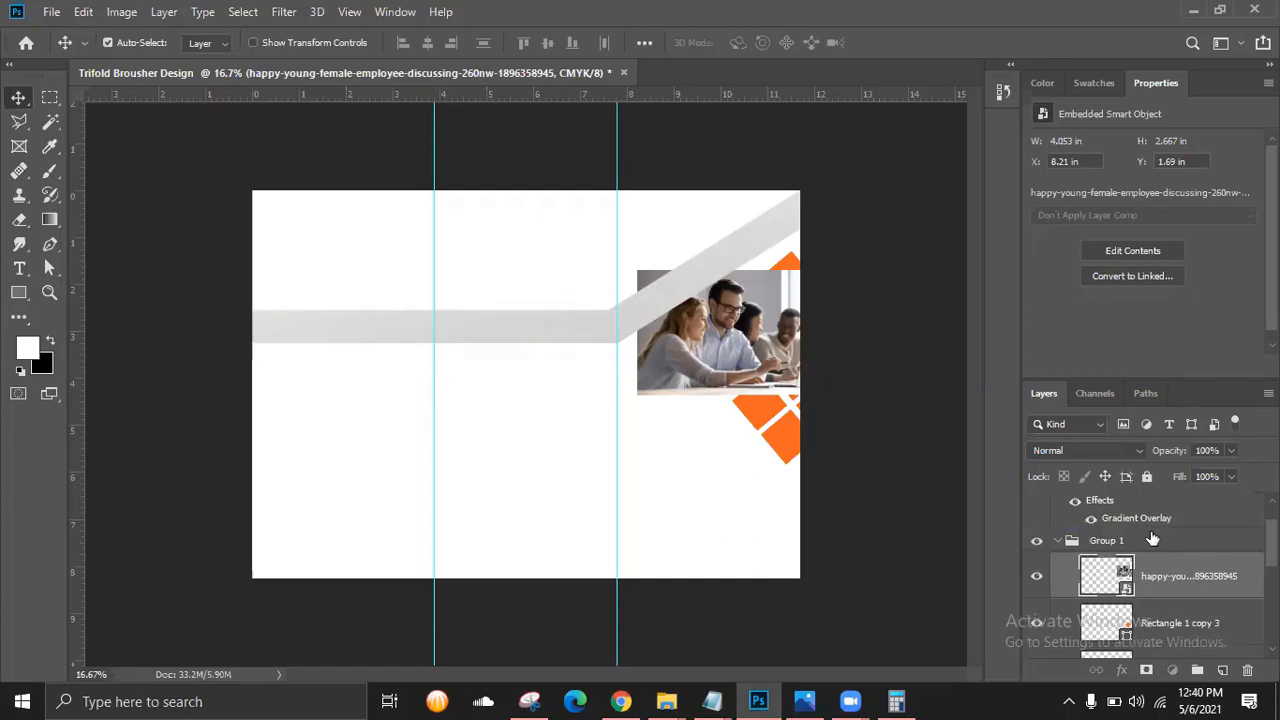
{"action": "key", "text": "ctrl+]"}
{"action": "left_click_drag", "start_coordinate": [1152, 594], "coordinate": [897, 534]}
{"action": "key", "text": "ctrl+alt+g"}
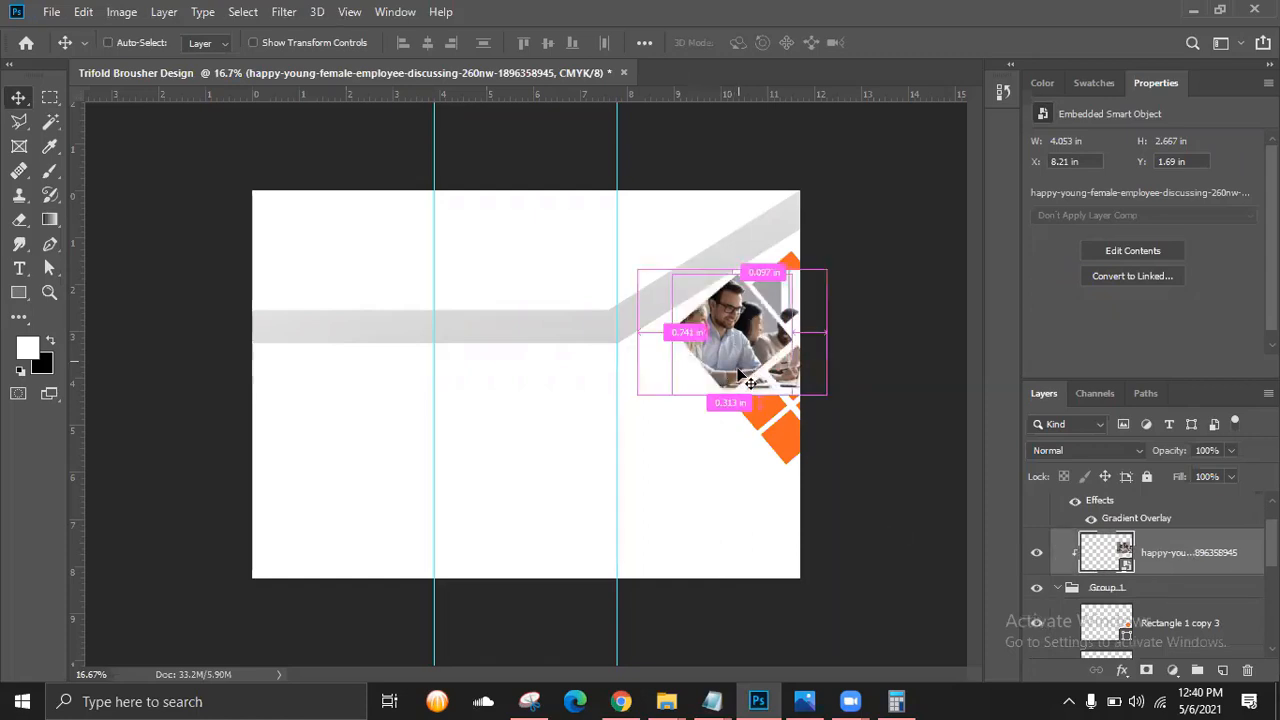
Transform the clipped photo to about 3.19 in wide by 2.7 in high and reposition it over the rotated boxes.
{"action": "key", "text": "ctrl+plus"}
{"action": "key", "text": "ctrl+plus"}
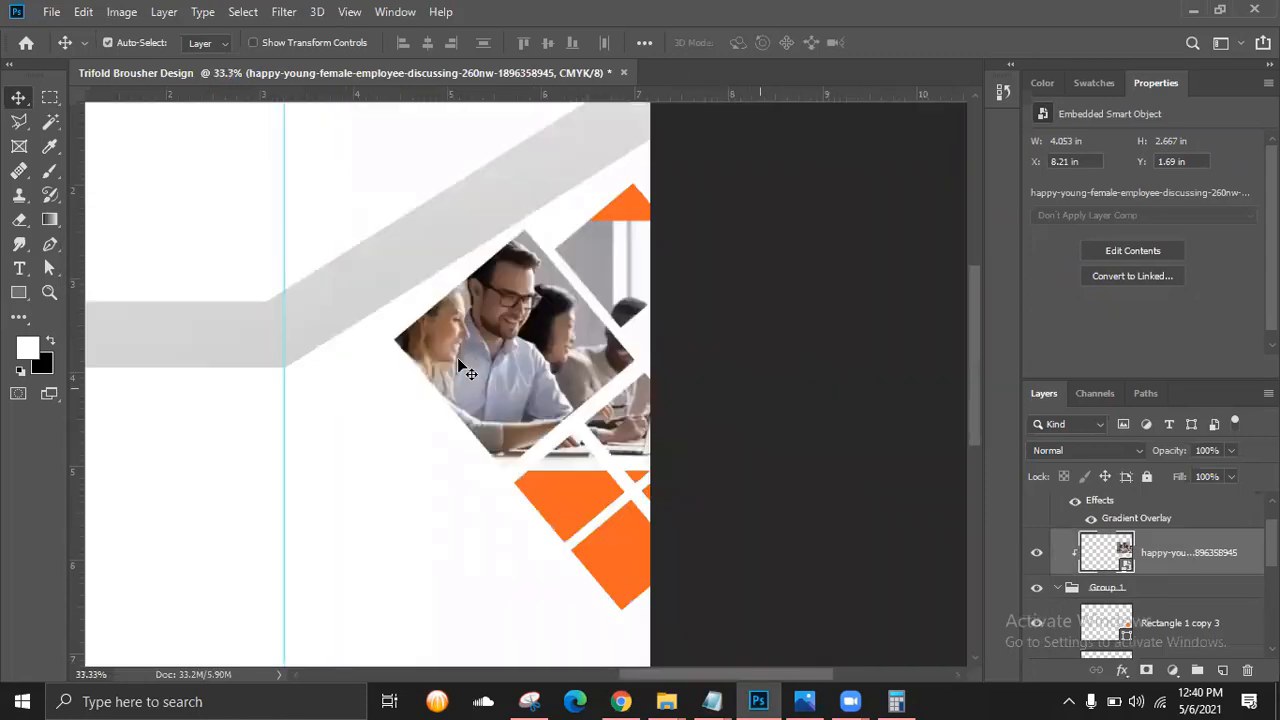
{"action": "key", "text": "ctrl+t"}
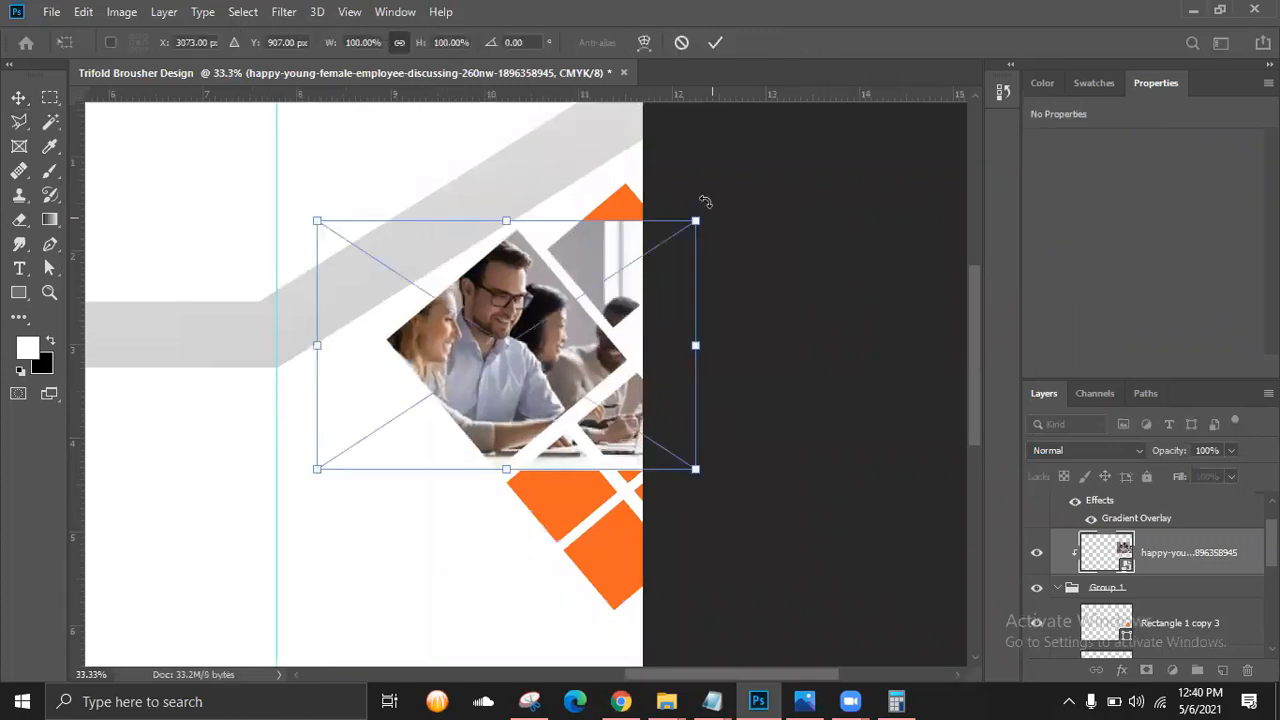
{"action": "left_click", "coordinate": [705, 200]}
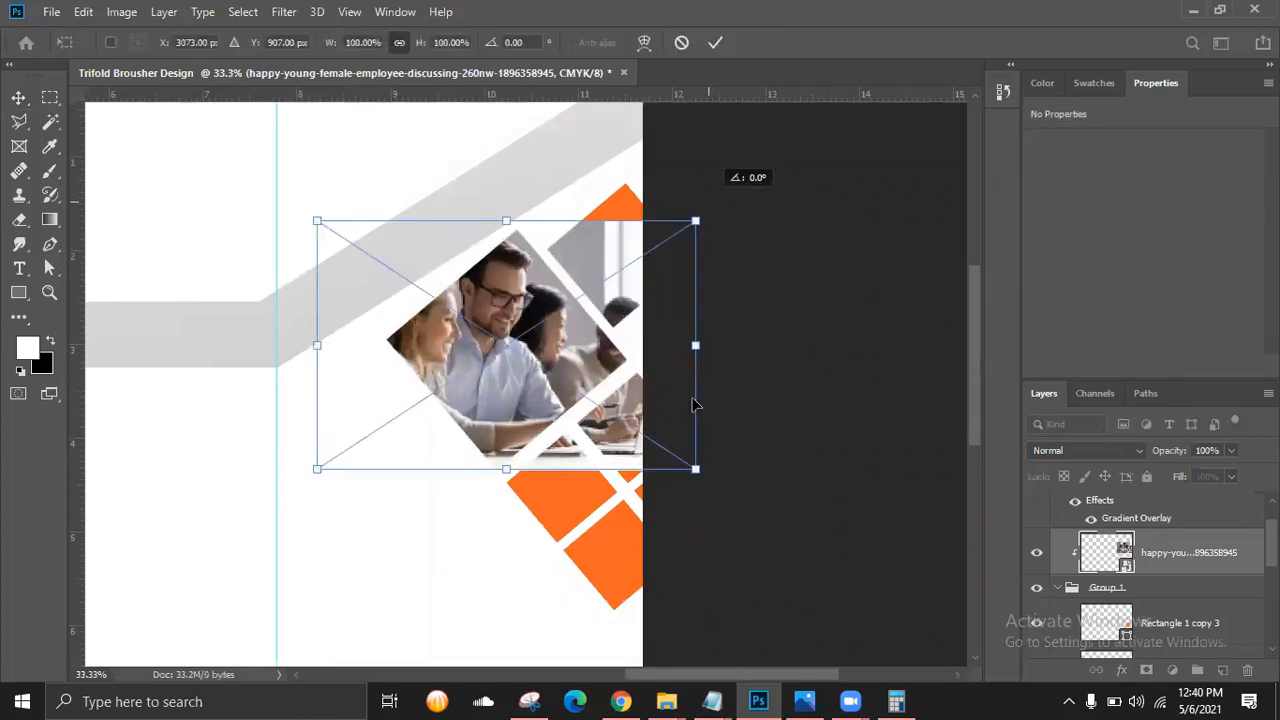
{"action": "left_click_drag", "start_coordinate": [695, 468], "coordinate": [626, 448]}
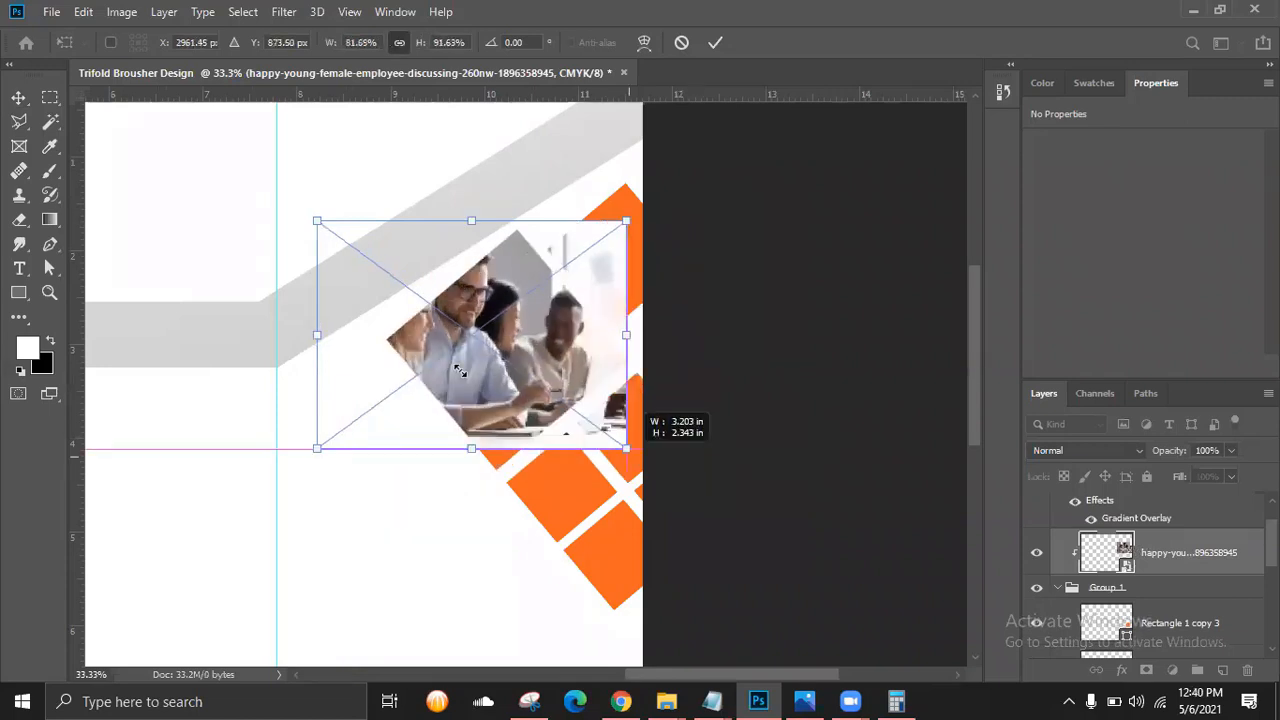
{"action": "left_click_drag", "start_coordinate": [493, 370], "coordinate": [503, 396]}
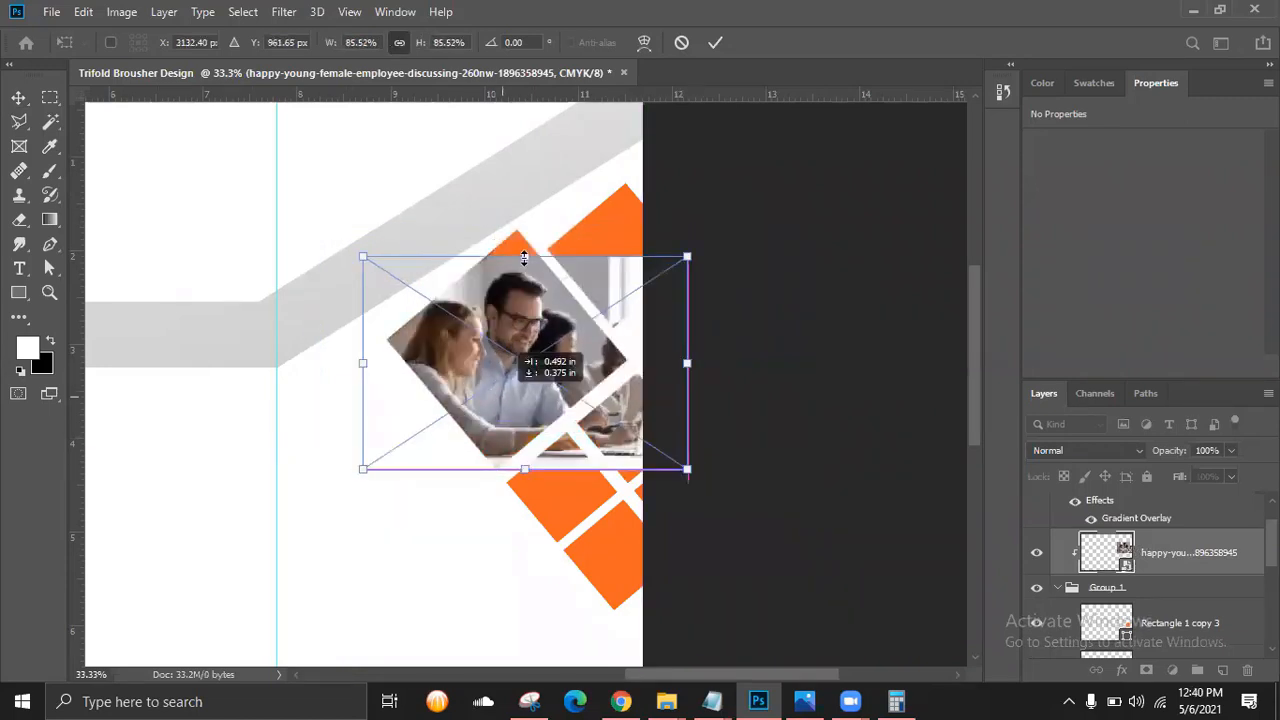
{"action": "left_click_drag", "start_coordinate": [520, 228], "coordinate": [520, 201]}
{"action": "left_click_drag", "start_coordinate": [537, 481], "coordinate": [537, 494]}
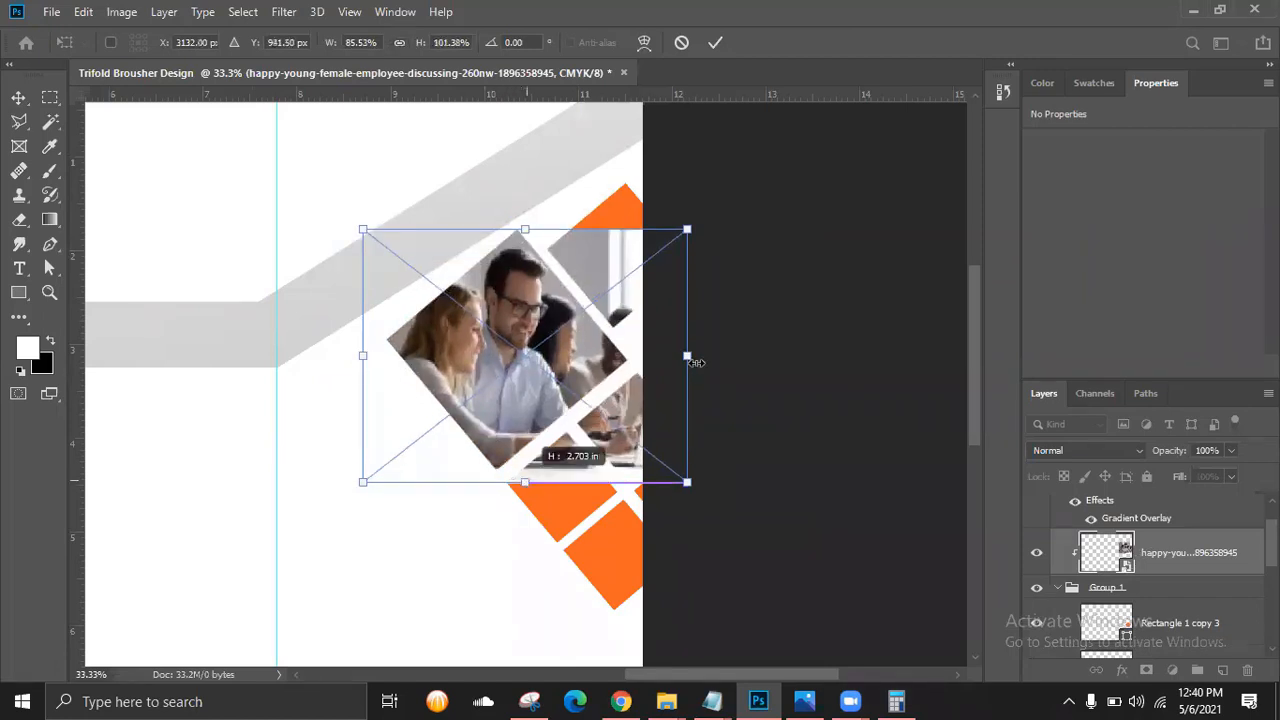
{"action": "left_click_drag", "start_coordinate": [692, 358], "coordinate": [664, 360]}
{"action": "key", "text": "Return"}
Try to delete the photo area over the upper right box using a Polygonal Lasso selection, and then deselect.
{"action": "right_click", "coordinate": [21, 122]}
{"action": "left_click", "coordinate": [100, 139]}
{"action": "left_click", "coordinate": [537, 230]}
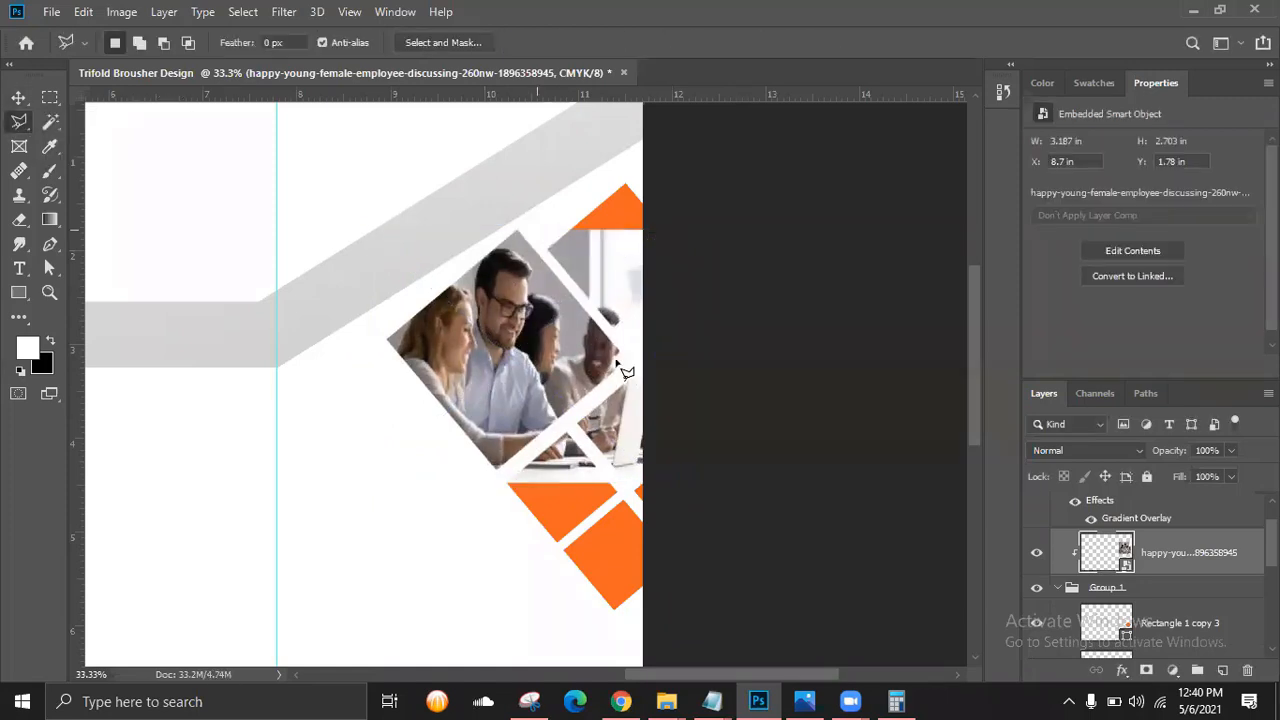
{"action": "left_click", "coordinate": [637, 352]}
{"action": "left_click", "coordinate": [614, 332]}
{"action": "left_click", "coordinate": [640, 328]}
{"action": "left_click", "coordinate": [668, 308]}
{"action": "left_click", "coordinate": [685, 283]}
{"action": "left_click", "coordinate": [697, 236]}
{"action": "left_click", "coordinate": [694, 220]}
{"action": "left_click", "coordinate": [564, 205]}
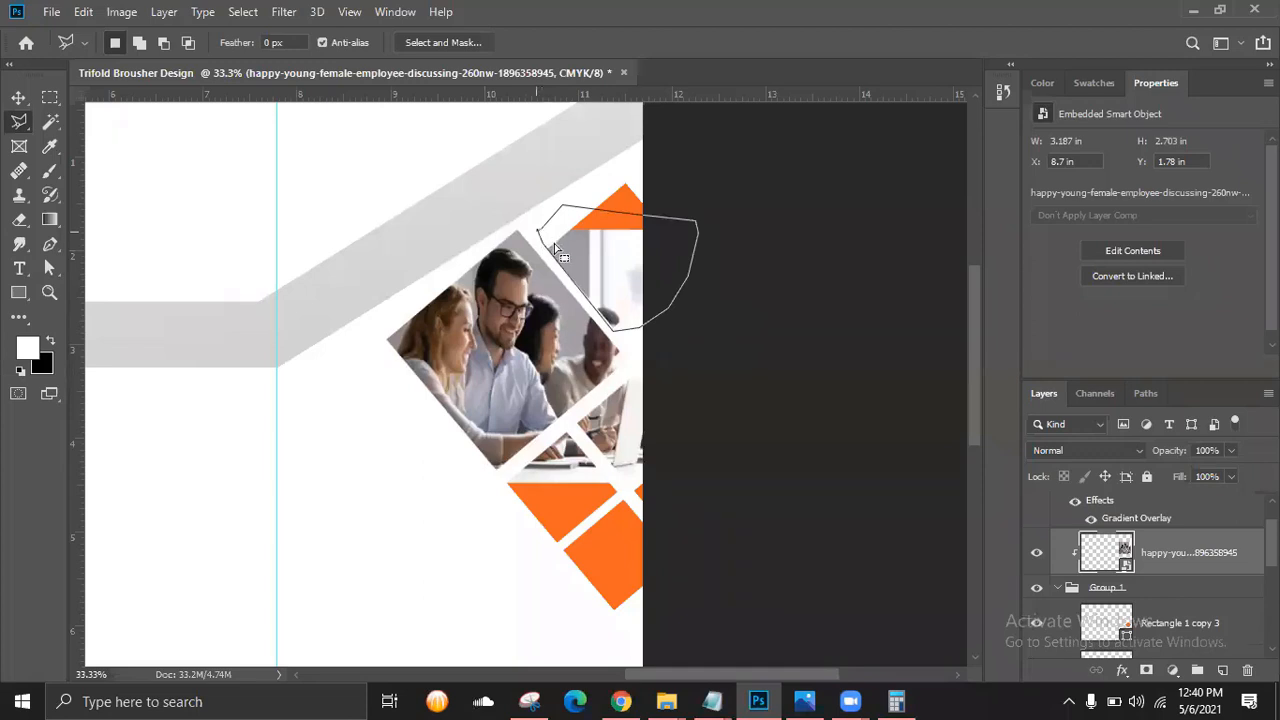
{"action": "left_click", "coordinate": [556, 246]}
{"action": "key", "text": "Delete"}
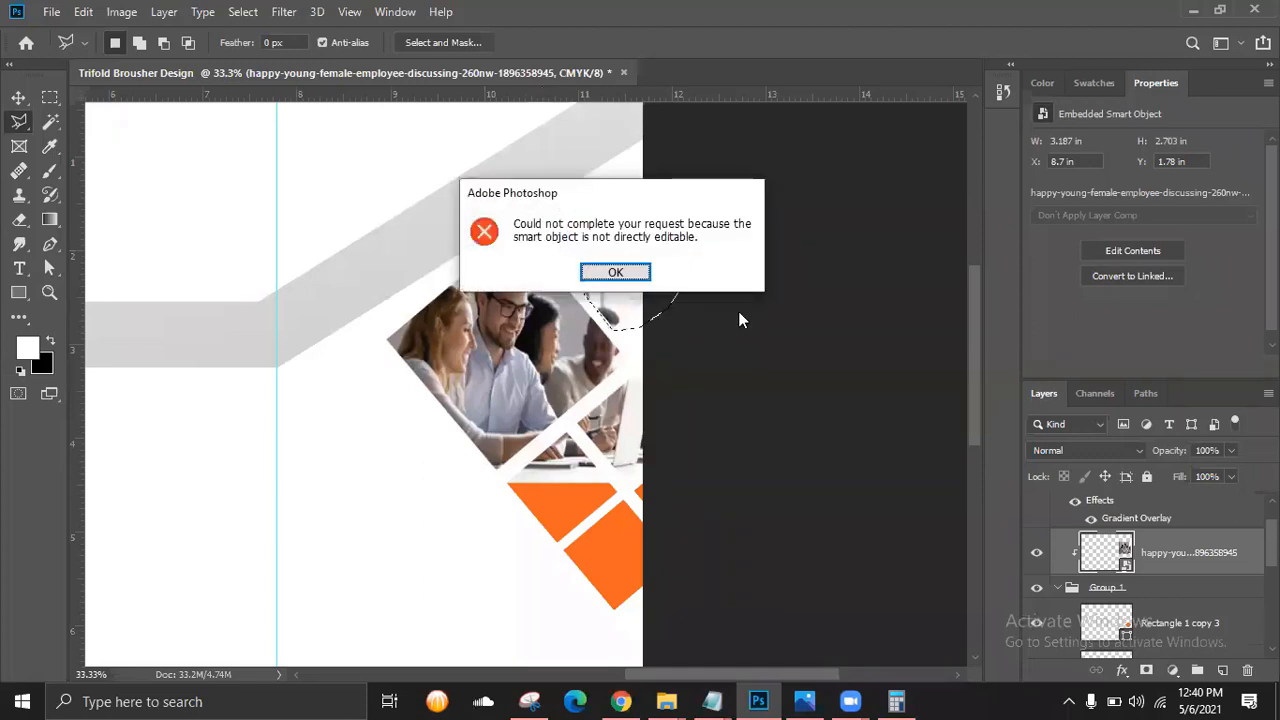
{"action": "left_click", "coordinate": [612, 273]}
{"action": "left_click", "coordinate": [838, 497]}
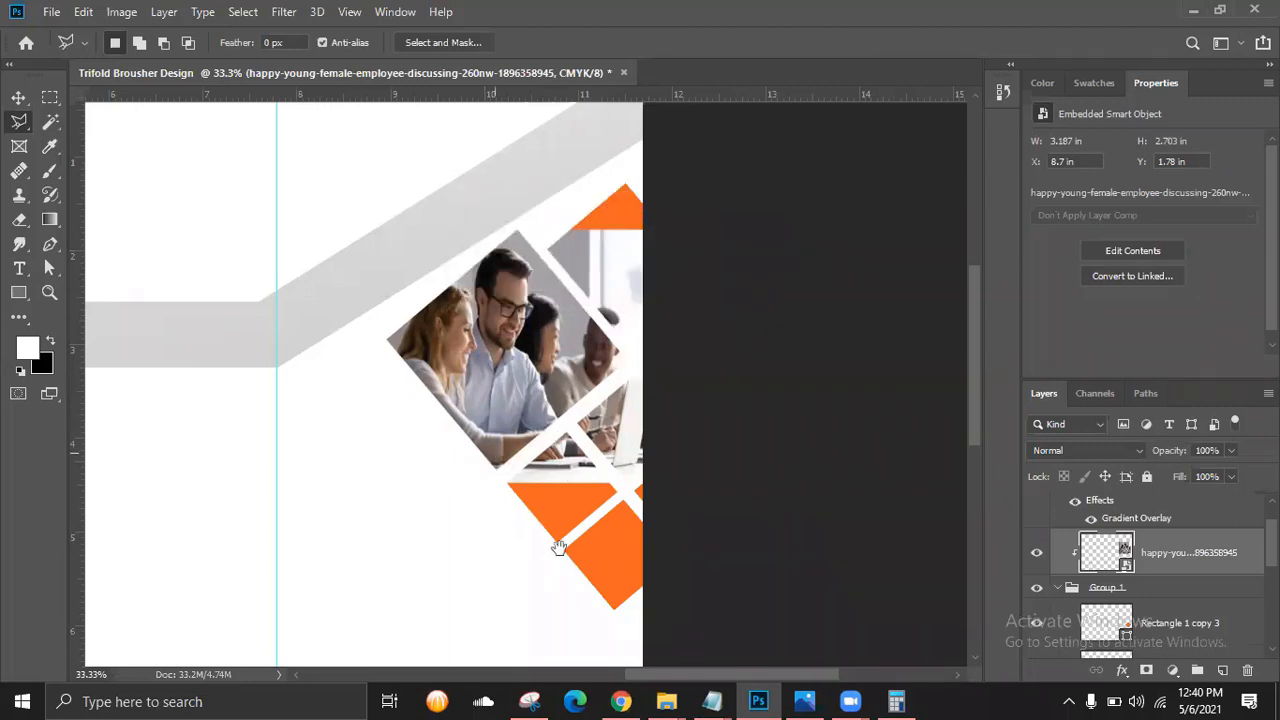
Compare the whole brochure layout with the reference trifold image in Photos.
{"action": "scroll", "coordinate": [345, 320], "scroll_direction": "down", "scroll_amount": 2}
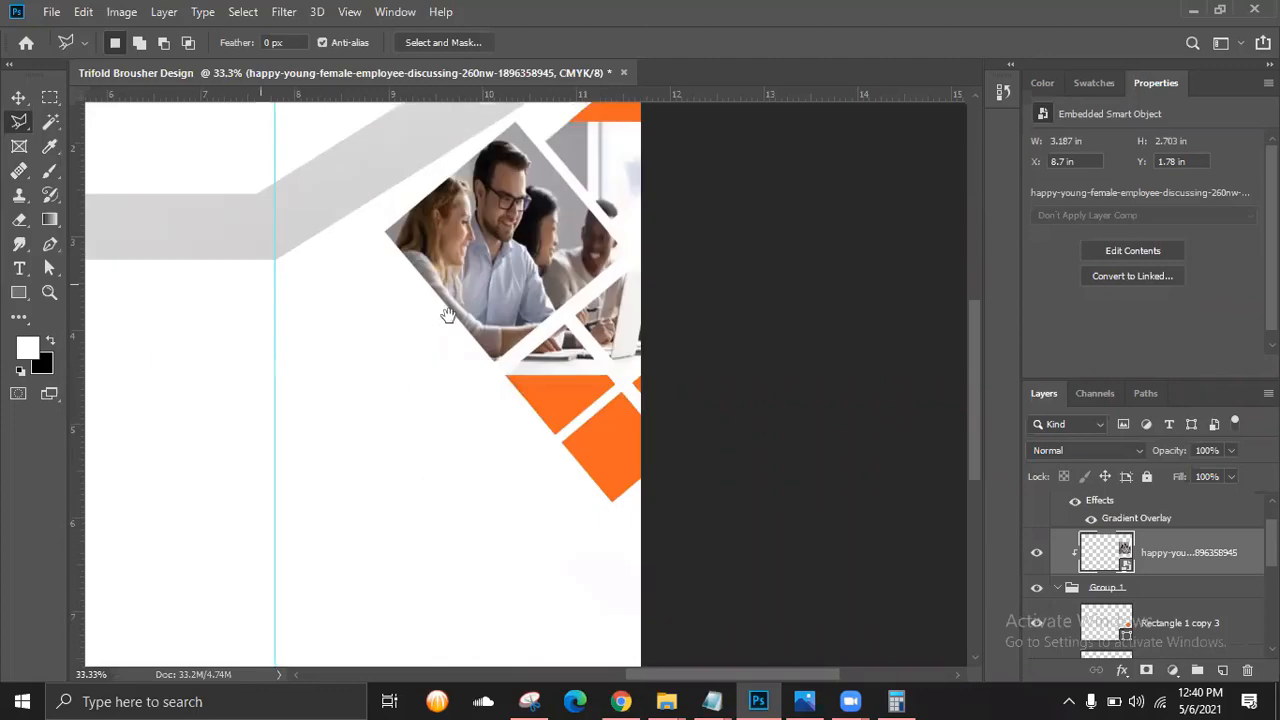
{"action": "left_click_drag", "start_coordinate": [345, 320], "coordinate": [414, 400]}
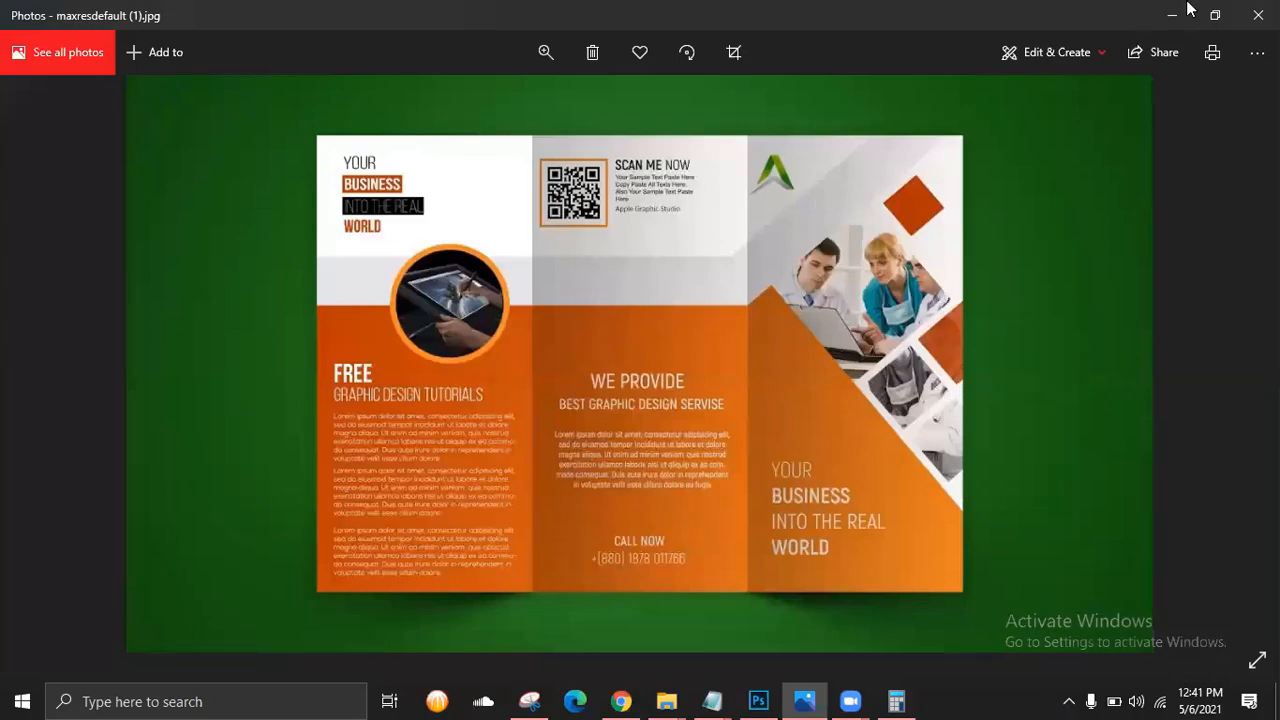
{"action": "left_click", "coordinate": [1167, 12]}
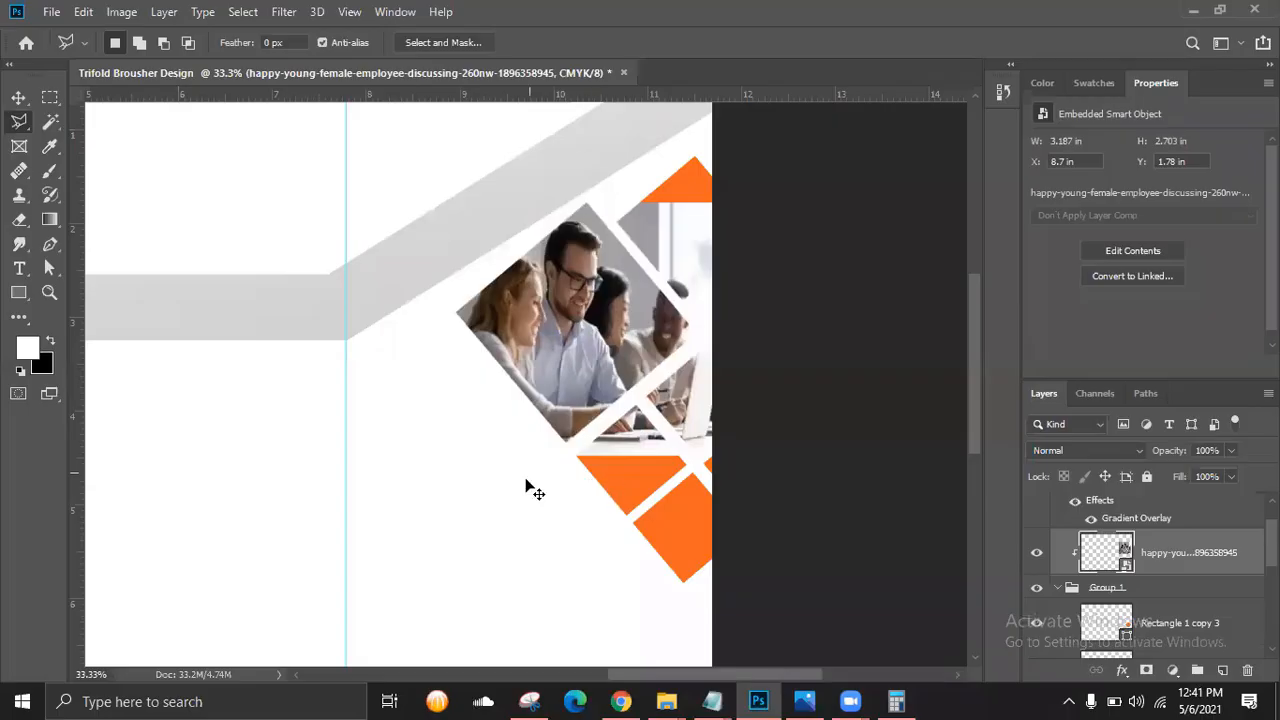
{"action": "key", "text": "ctrl+minus"}
{"action": "key", "text": "ctrl+minus"}
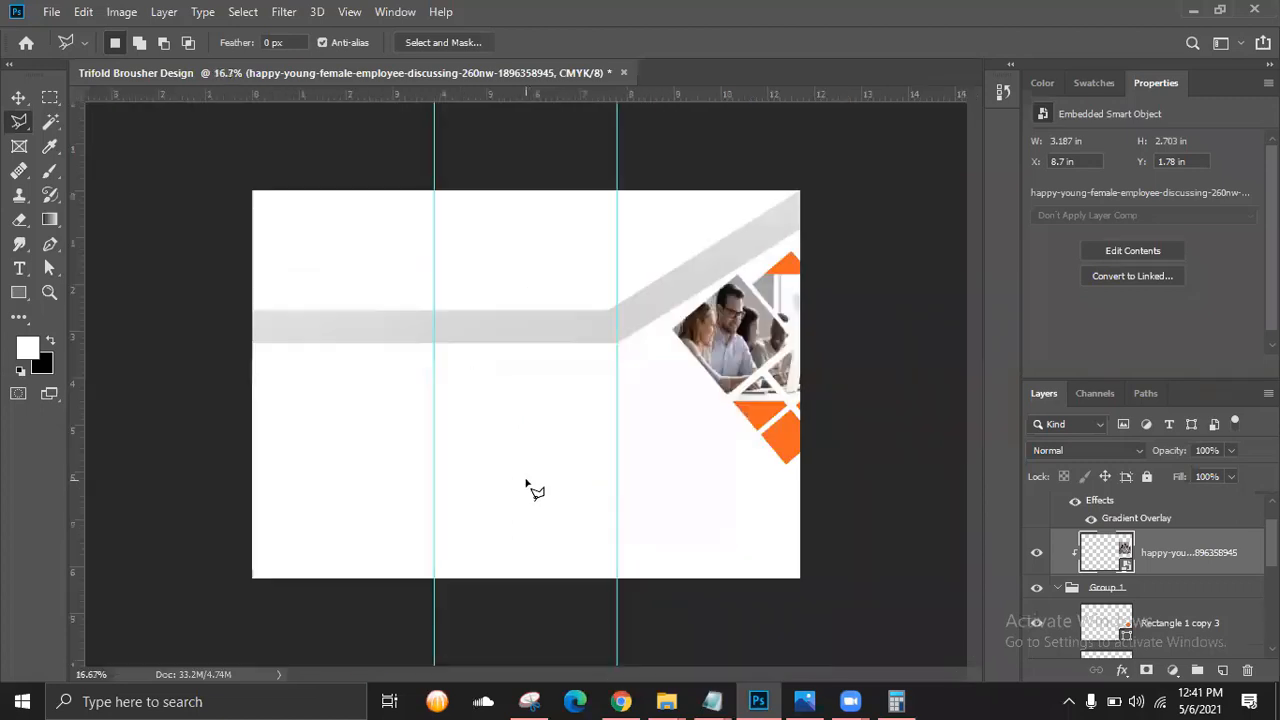
{"action": "left_click", "coordinate": [803, 700]}
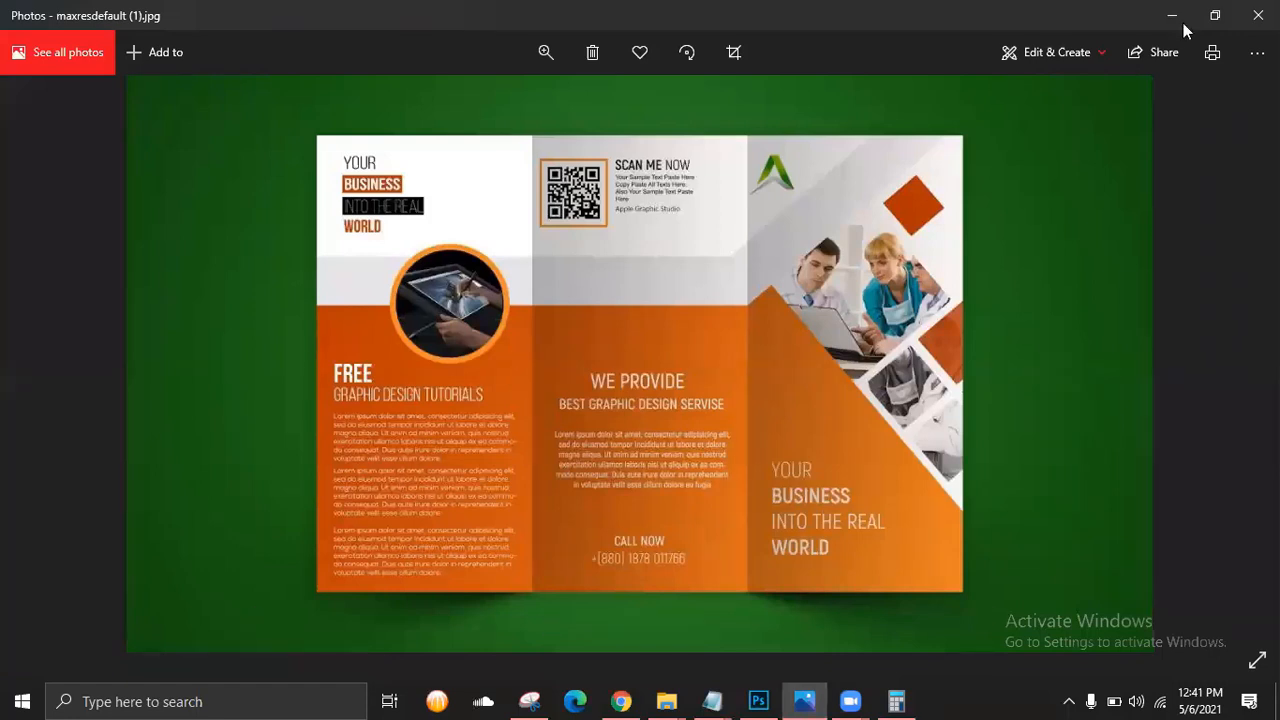
Switch to the Notepad checklist and review item 10 about adding text, paragraph, contact, logo and QR code.
{"action": "left_click", "coordinate": [714, 700]}
{"action": "left_click", "coordinate": [603, 626]}
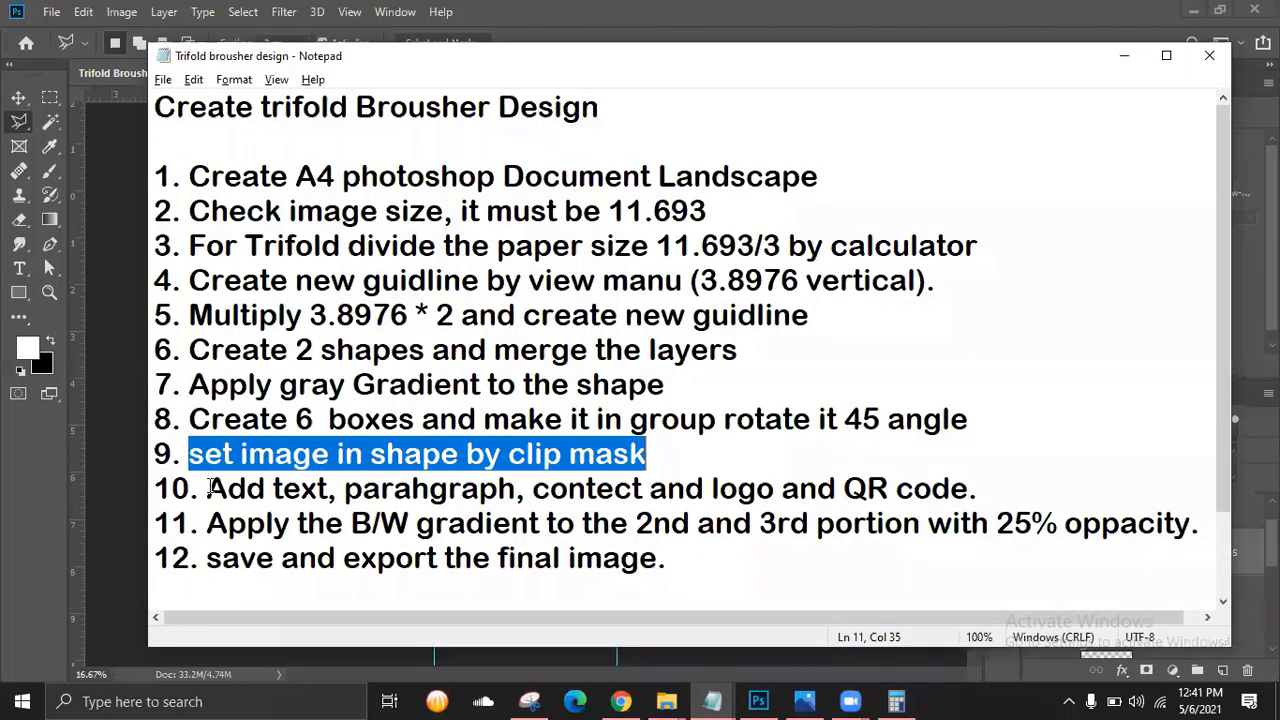
{"action": "double_click", "coordinate": [258, 487]}
{"action": "left_click", "coordinate": [538, 488], "text": "shift"}
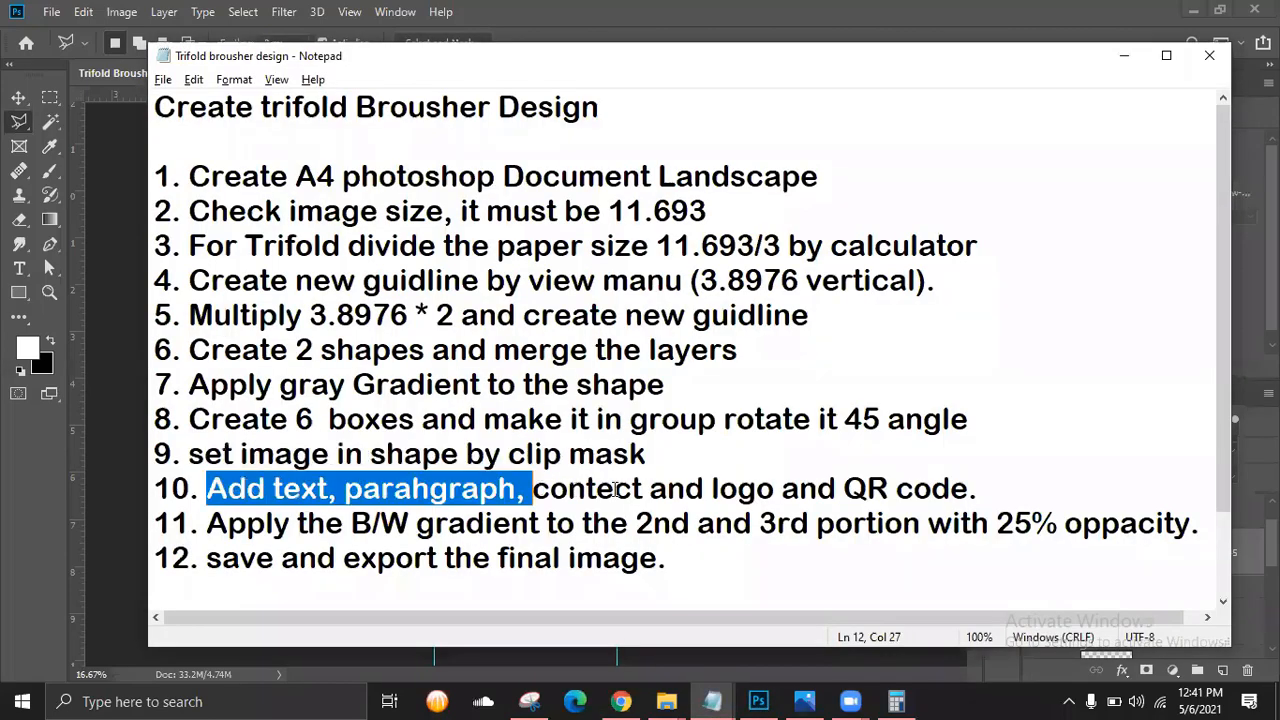
{"action": "key", "text": "shift+Right"}
{"action": "key", "text": "shift+Right"}
{"action": "left_click", "coordinate": [998, 484]}
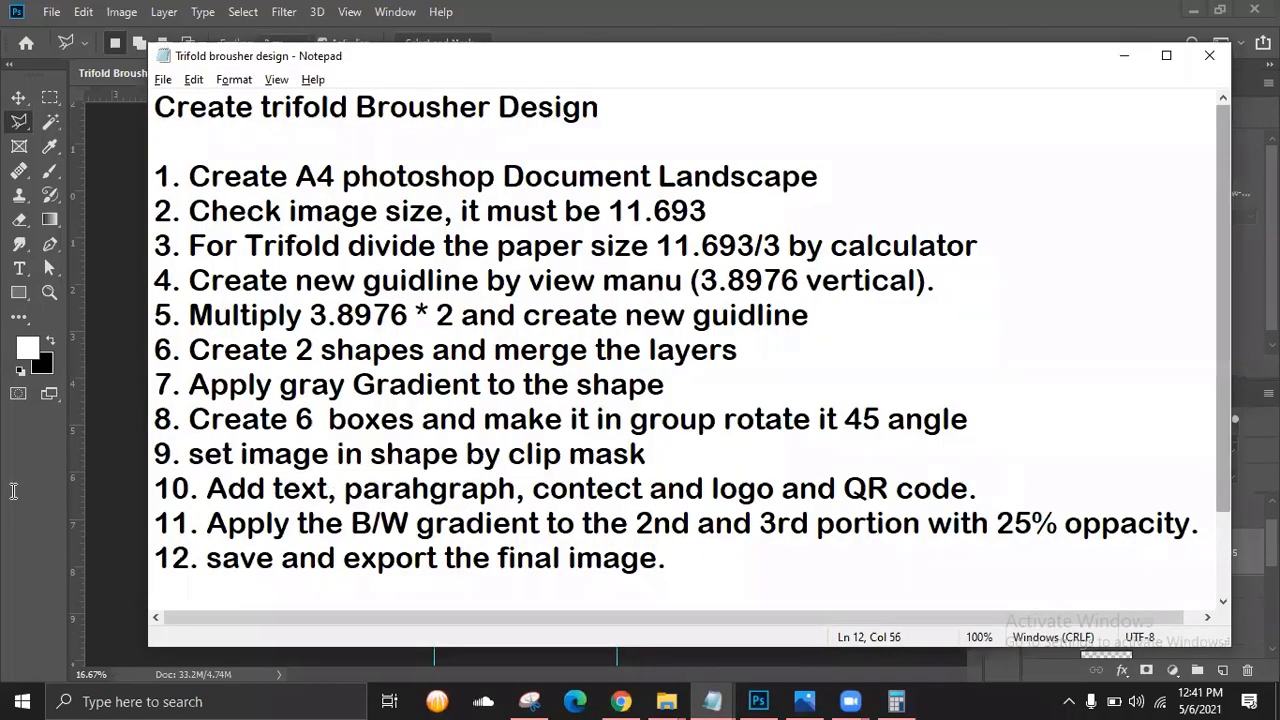
{"action": "key", "text": "shift+Home"}
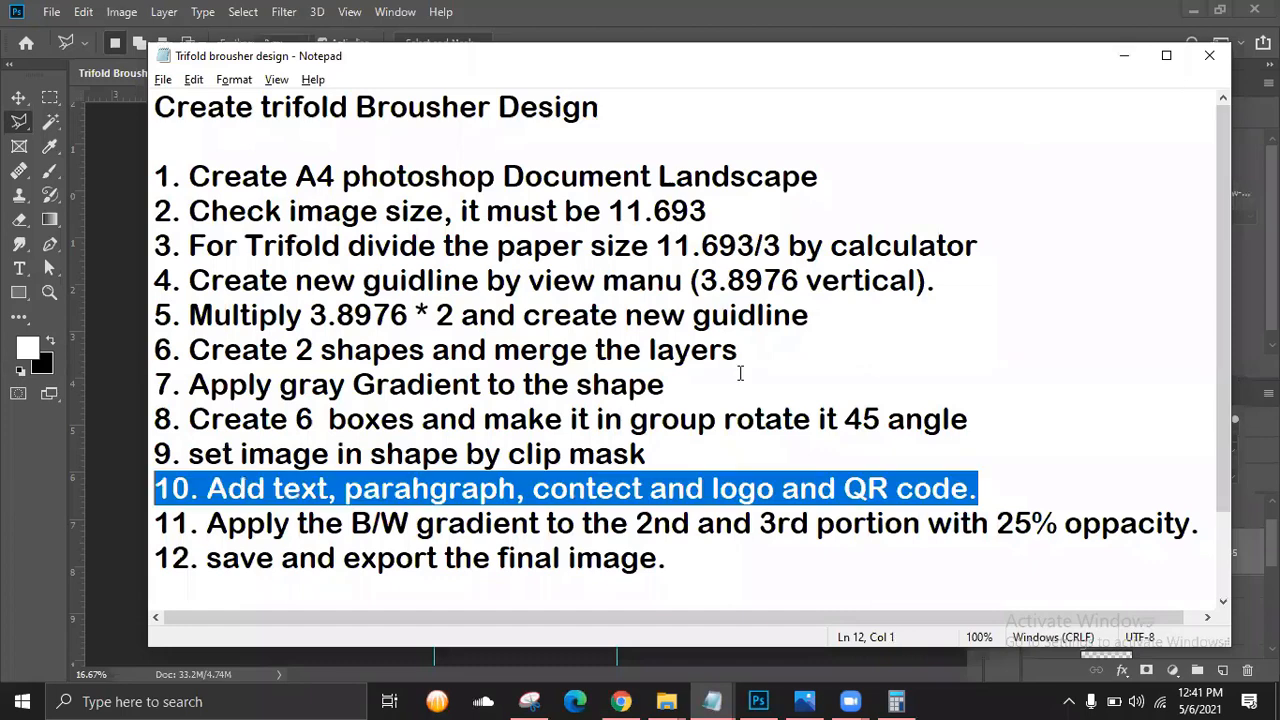
Add the line ".. Create the second shape the the help of pen tool" below item 9 and highlight "pen tool".
{"action": "left_click", "coordinate": [692, 451]}
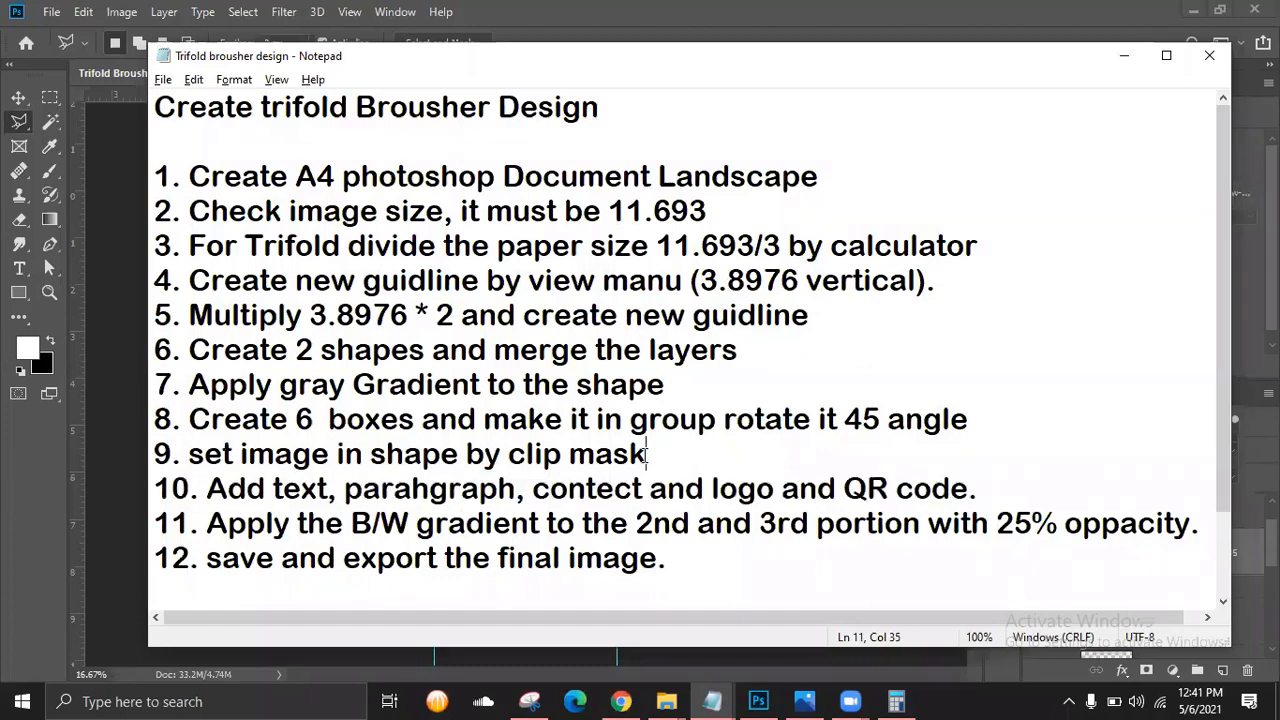
{"action": "key", "text": "Return"}
{"action": "type", "text": ".."}
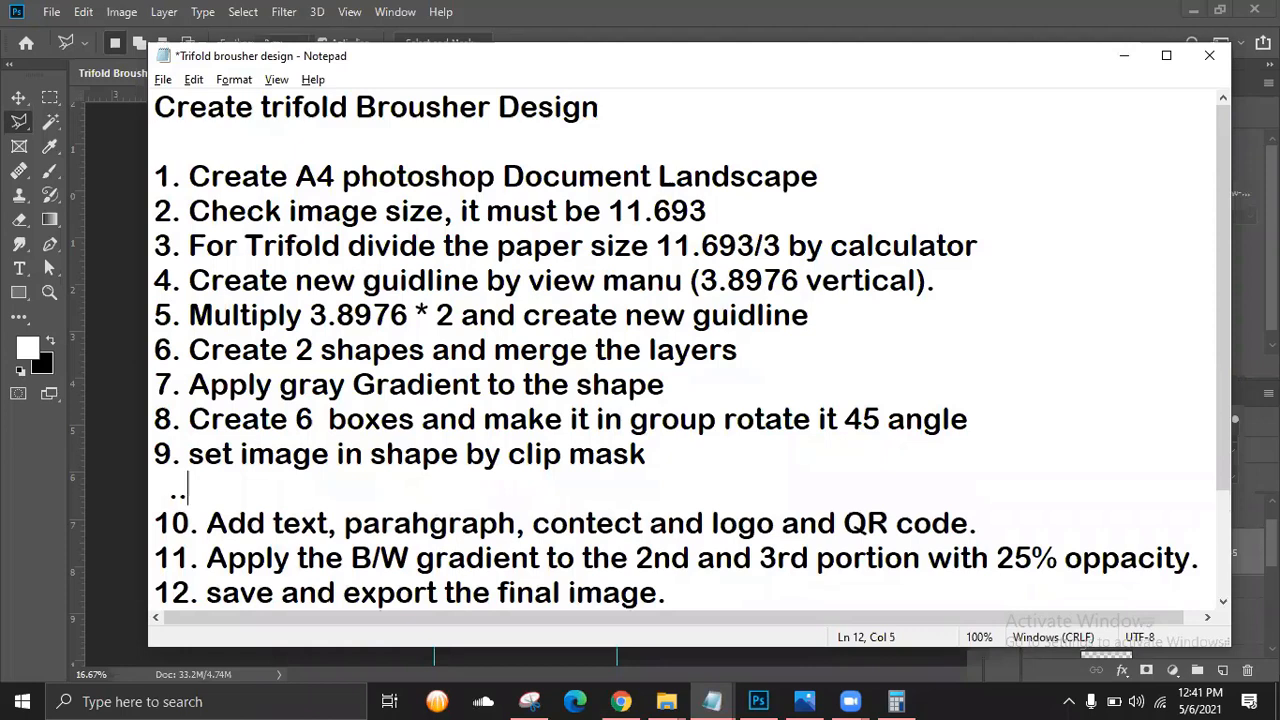
{"action": "key", "text": "BackSpace"}
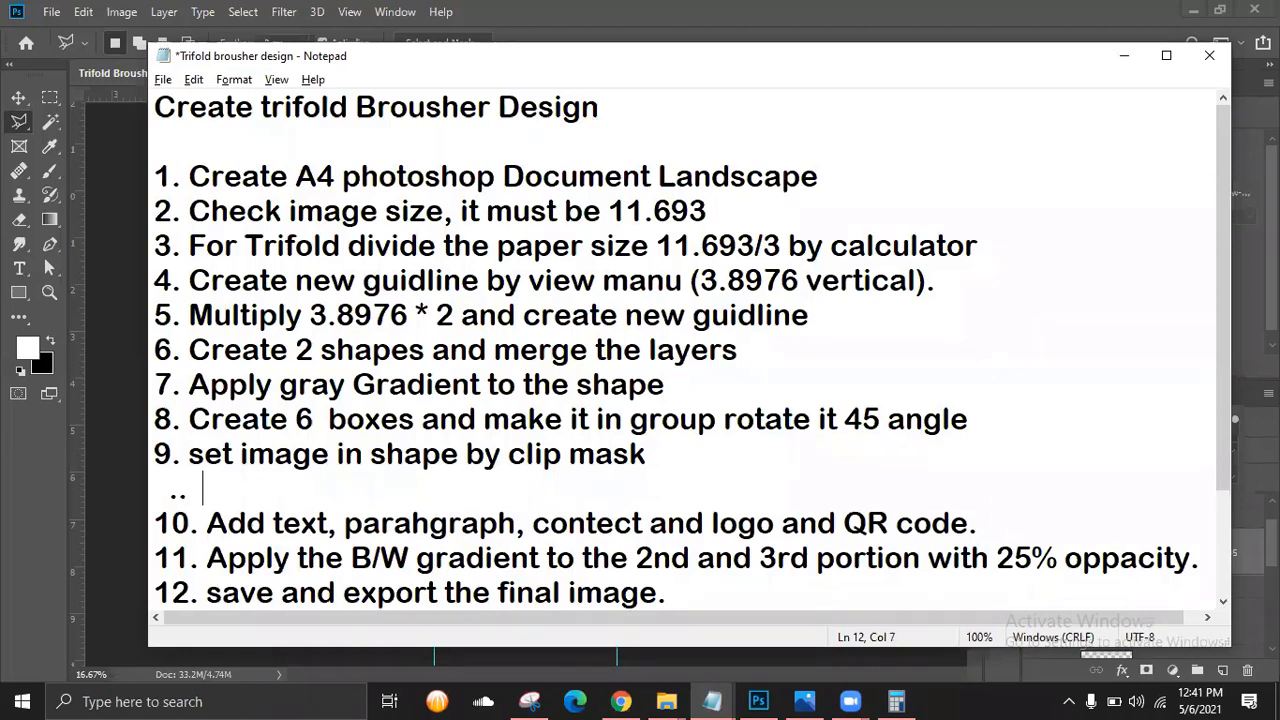
{"action": "type", "text": "Create the se"}
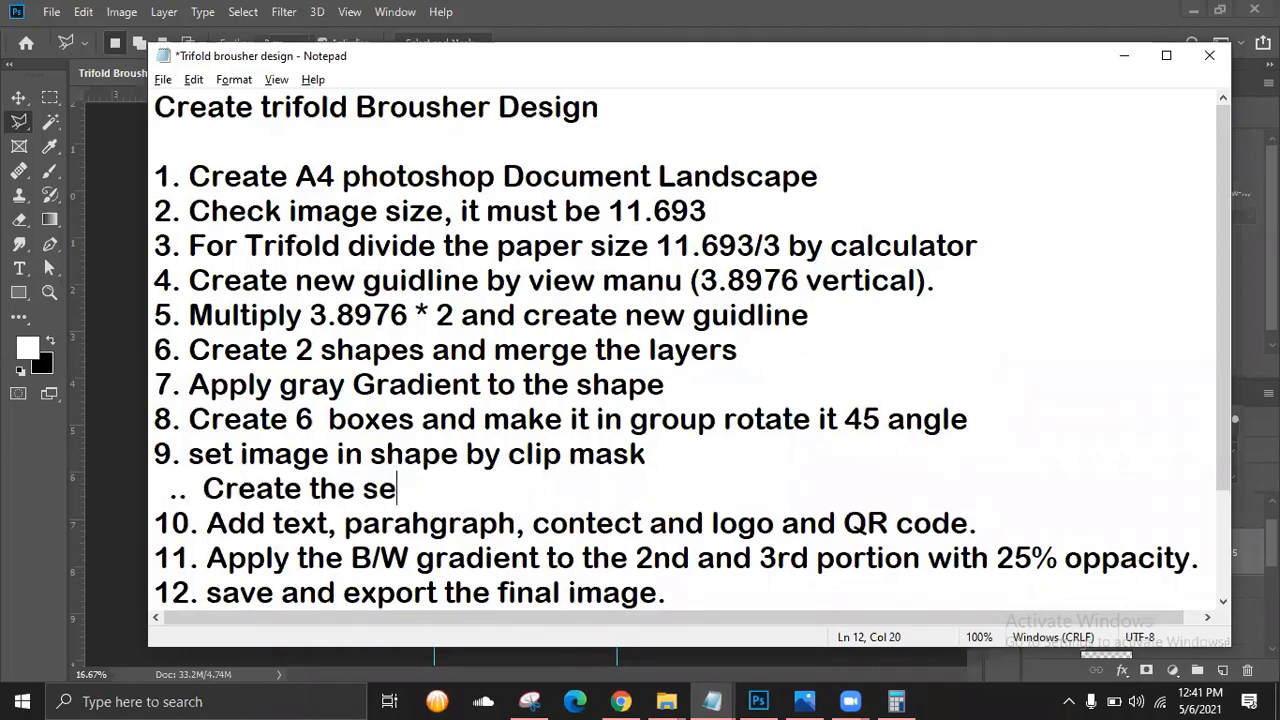
{"action": "type", "text": "con"}
{"action": "key", "text": "BackSpace"}
{"action": "type", "text": "ond sh"}
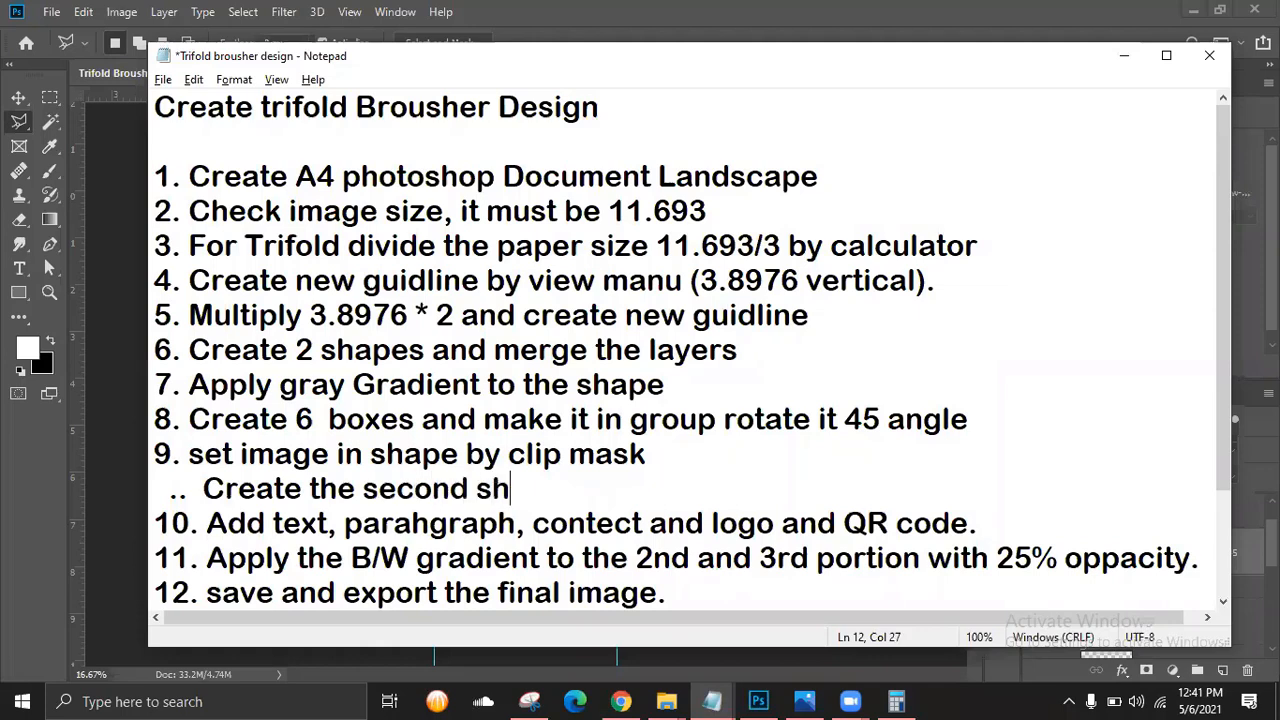
{"action": "type", "text": "ape the the he"}
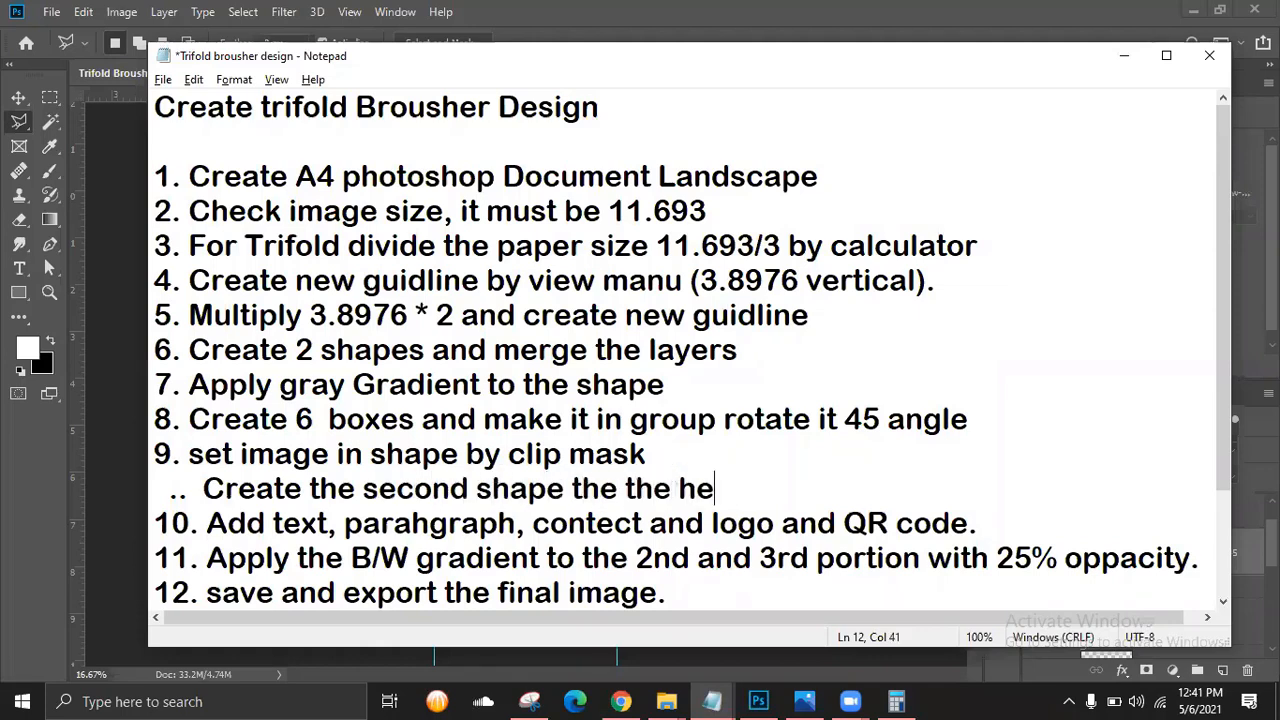
{"action": "type", "text": "lp of pen tool"}
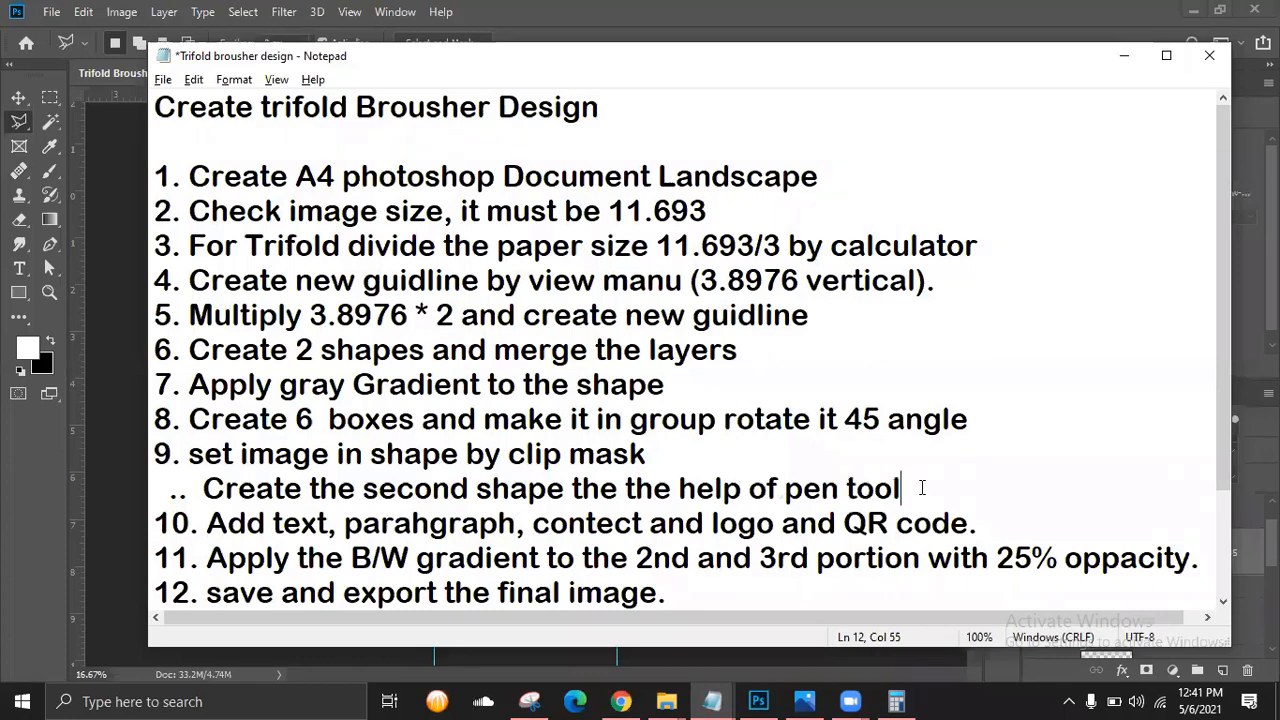
{"action": "left_click_drag", "start_coordinate": [918, 489], "coordinate": [787, 493]}
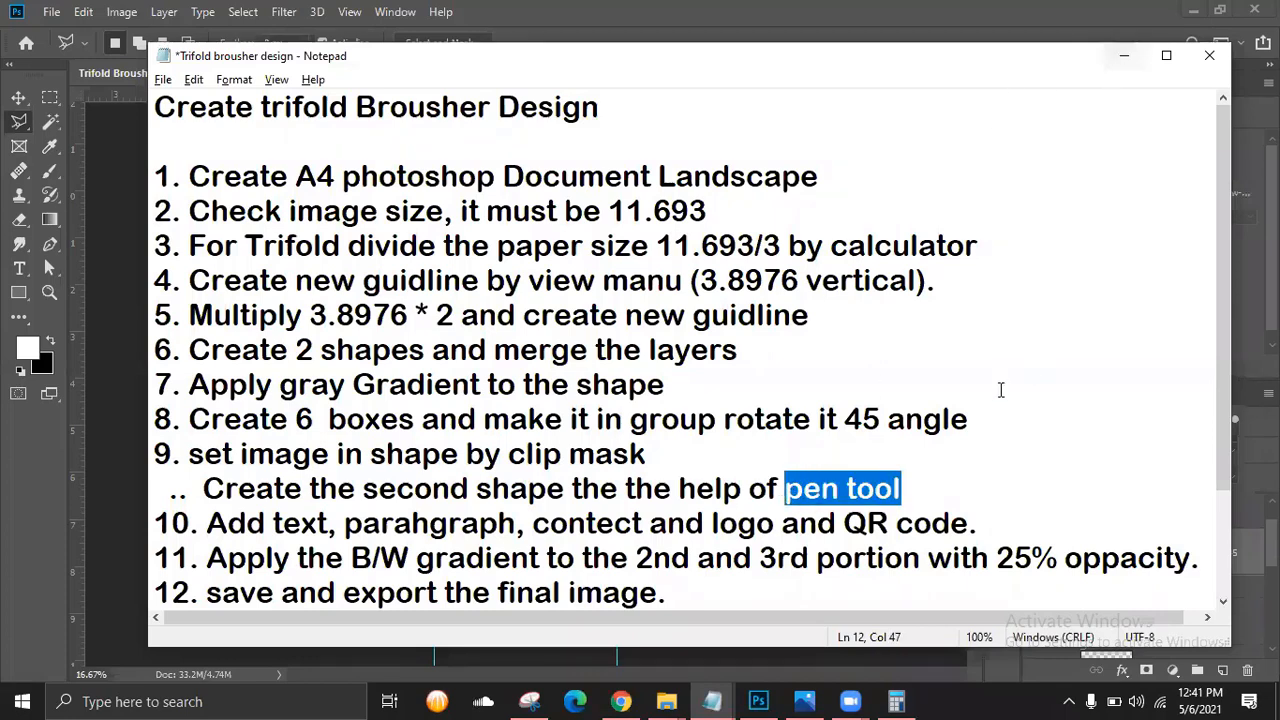
Return to Photoshop and start a Pen tool shape just outside the page's left edge beside the gray band, checking the reference trifold image.
{"action": "left_click", "coordinate": [1122, 56]}
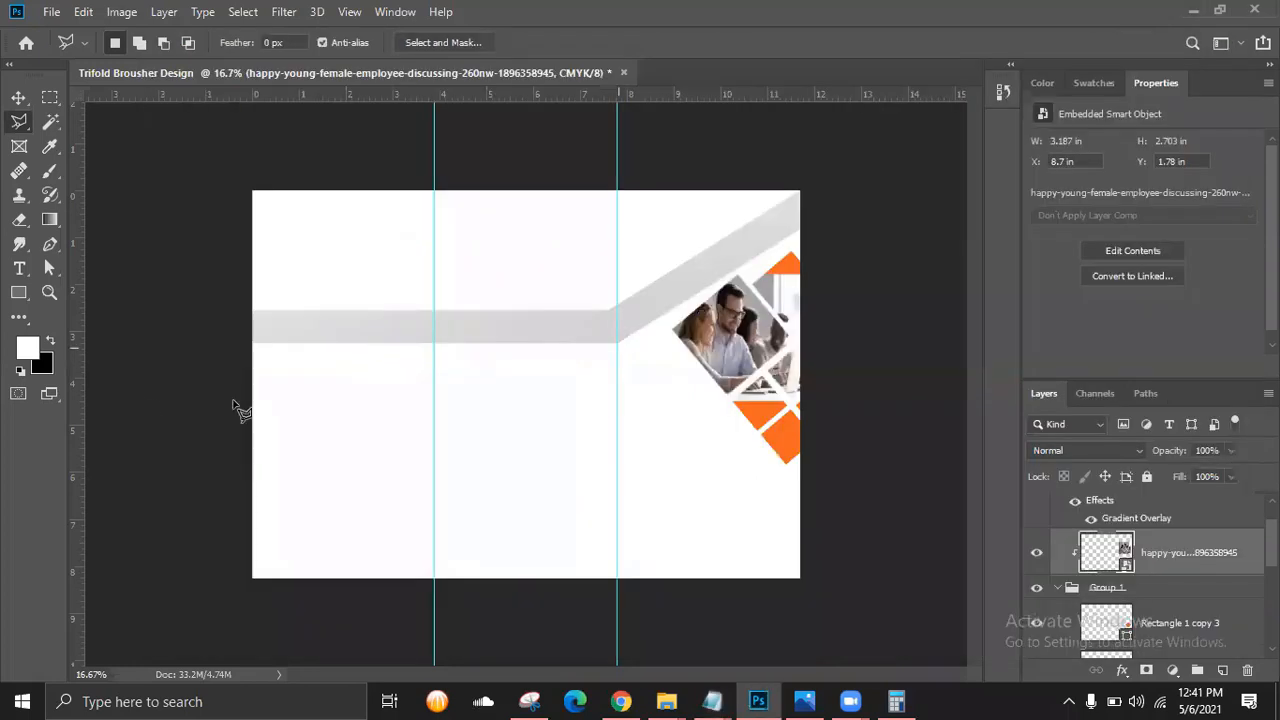
{"action": "left_click", "coordinate": [48, 245]}
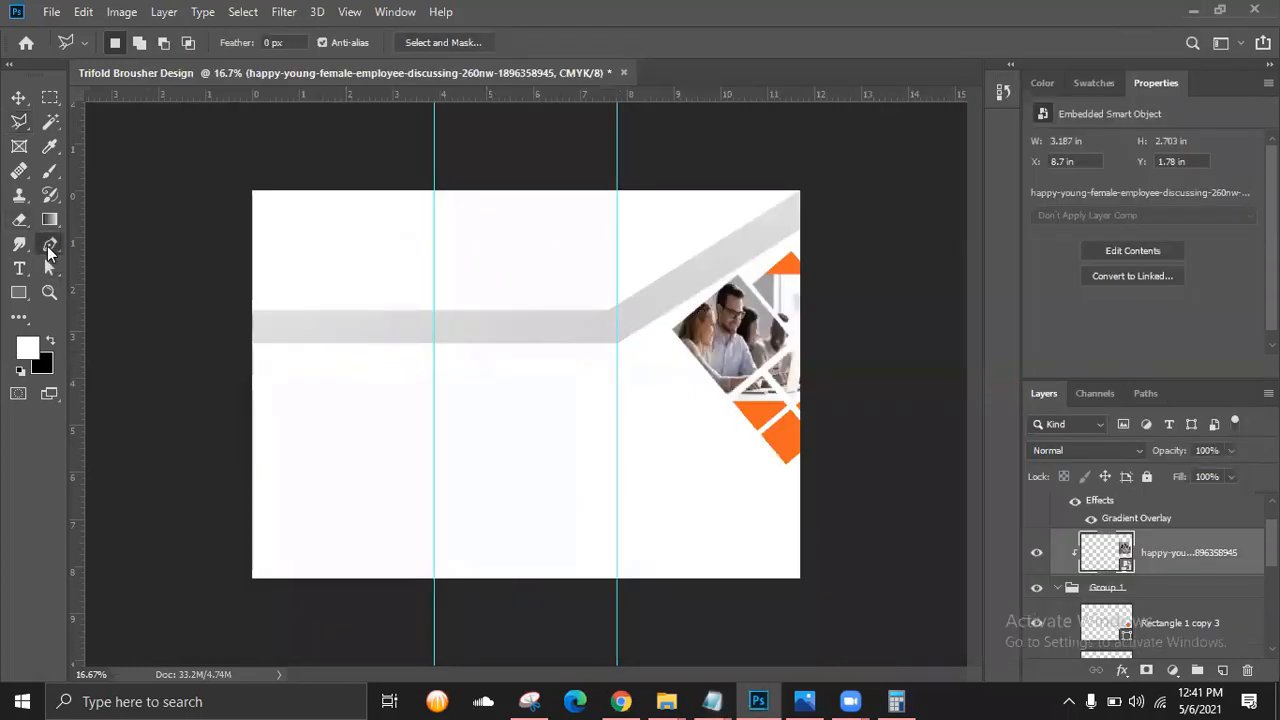
{"action": "left_click", "coordinate": [126, 246]}
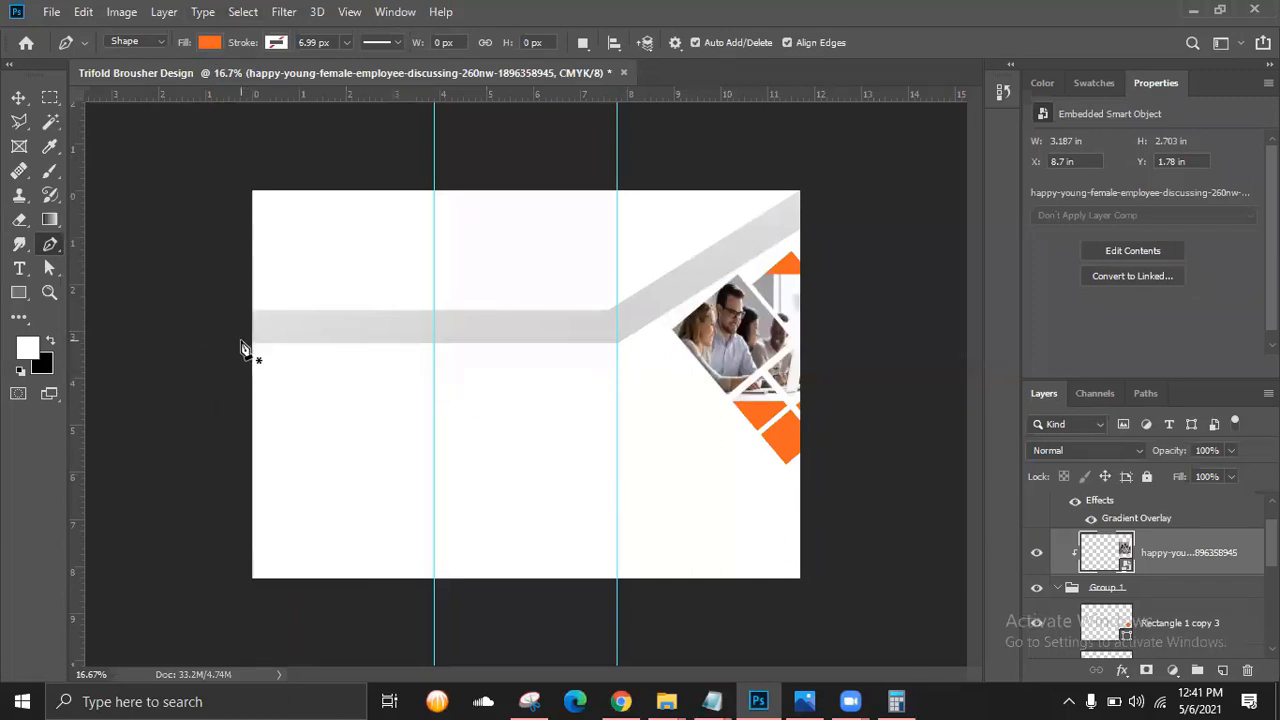
{"action": "key", "text": "ctrl+plus"}
{"action": "left_click", "coordinate": [103, 314]}
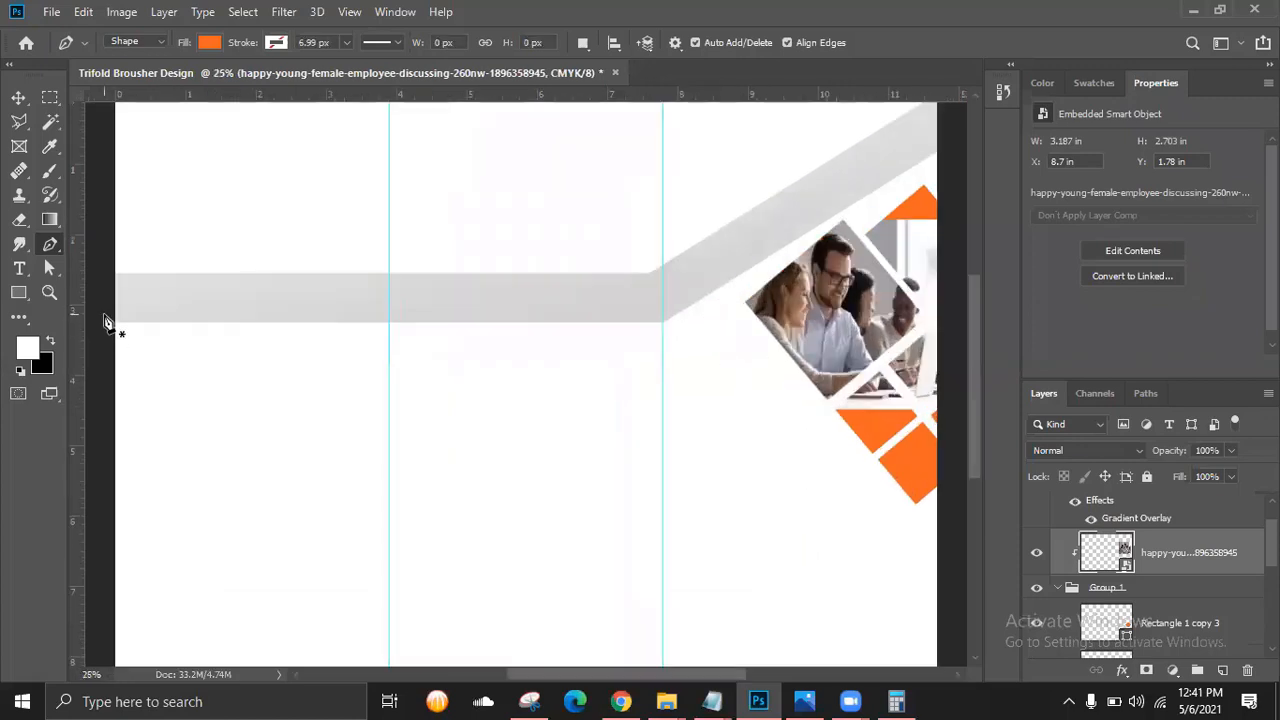
{"action": "left_click", "coordinate": [662, 322]}
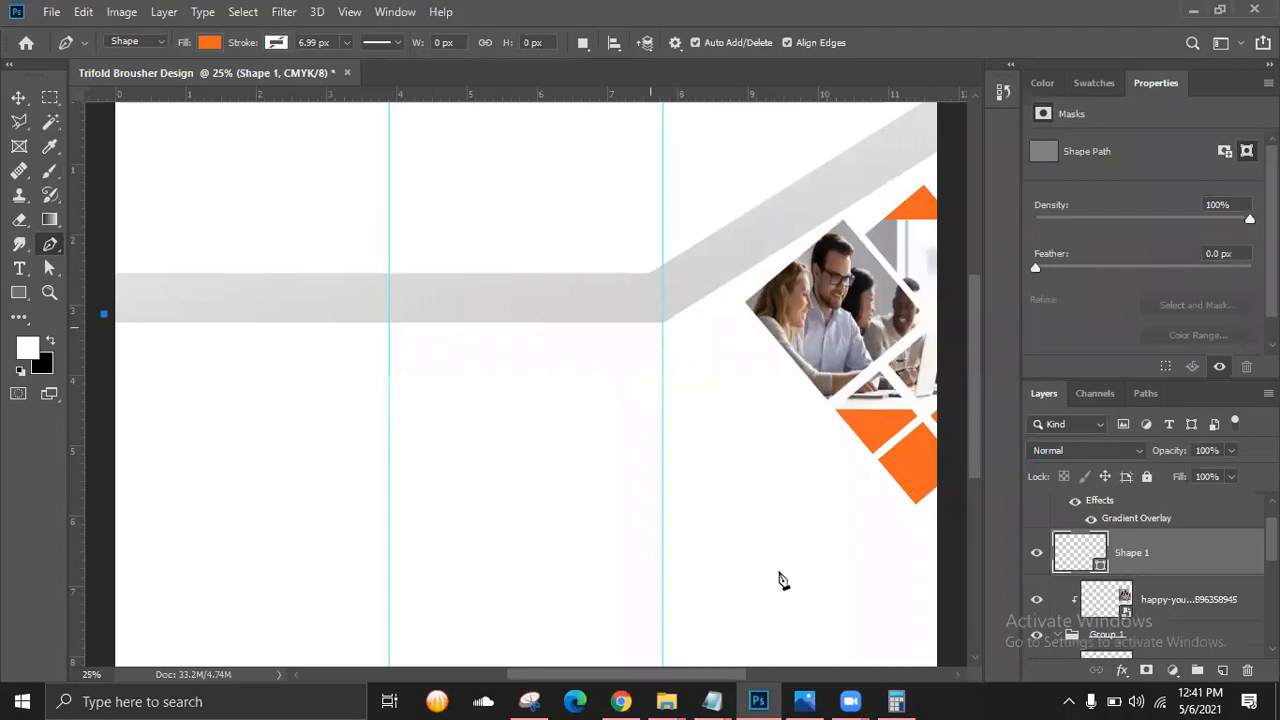
{"action": "left_click", "coordinate": [806, 697]}
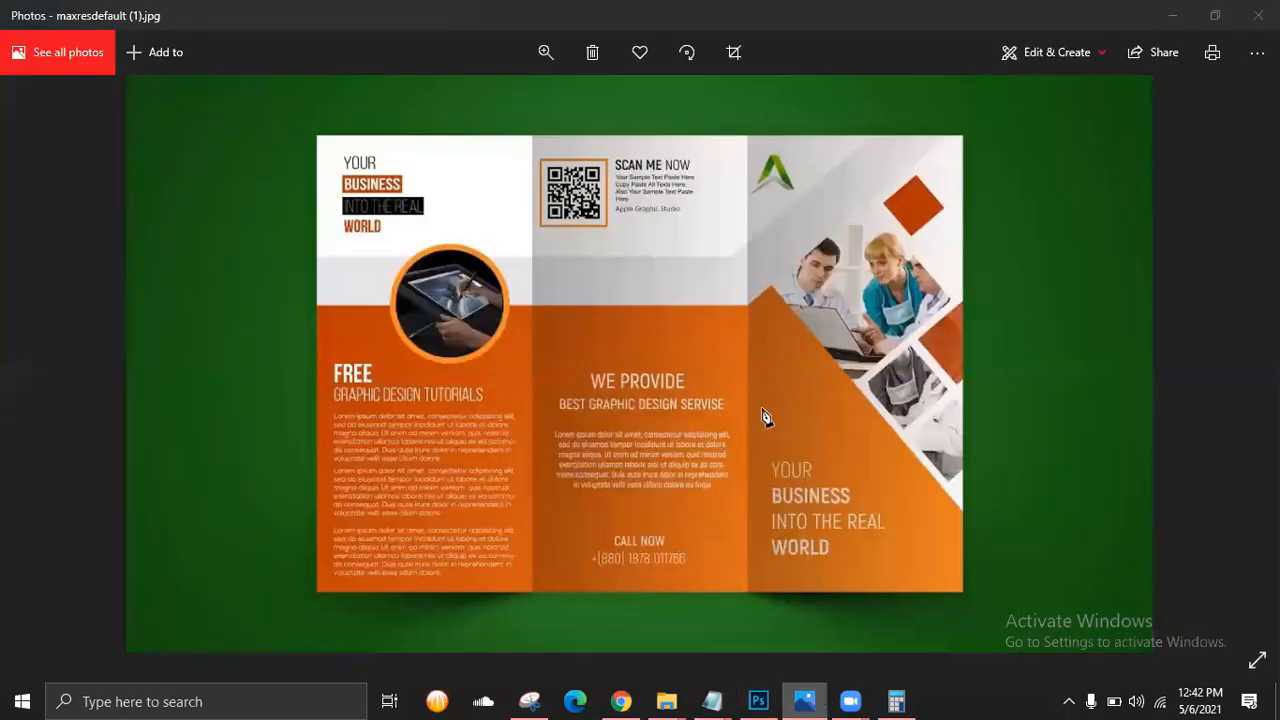
{"action": "key", "text": "alt+Tab"}
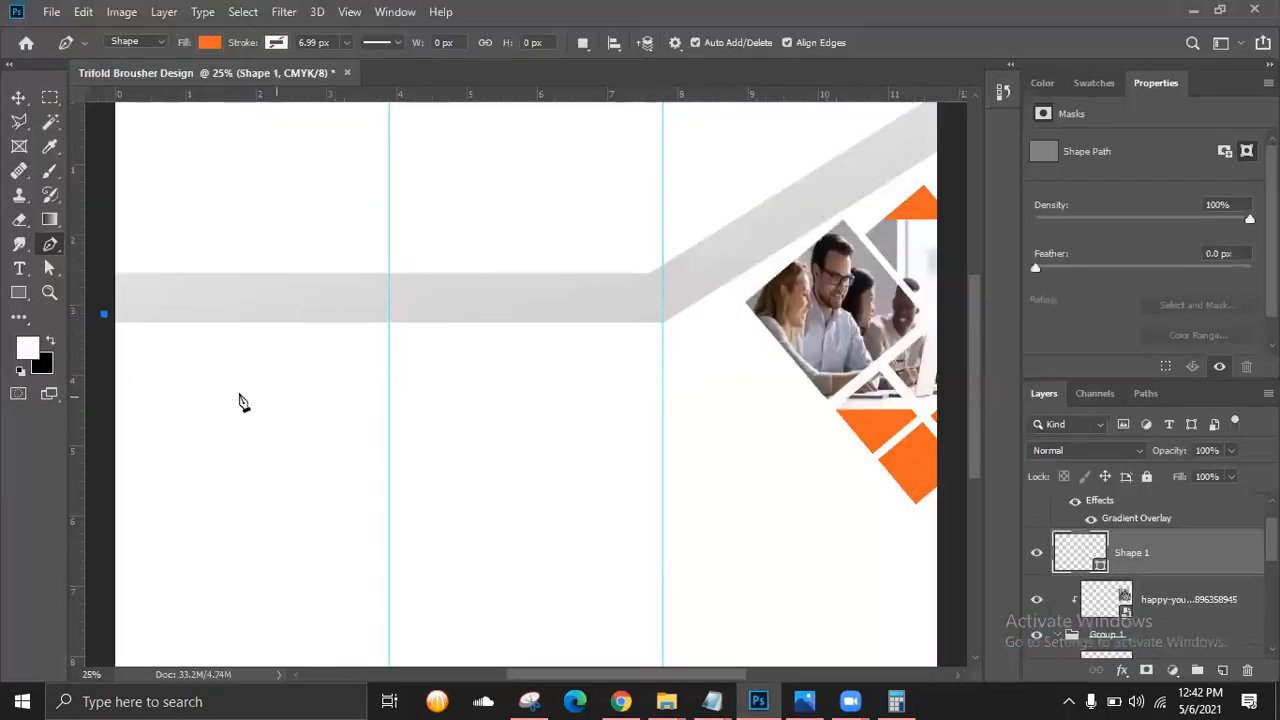
Extend the path along the gray band, up its slope to above the photo boxes, and diagonally past the page's right edge.
{"action": "left_click", "coordinate": [672, 307]}
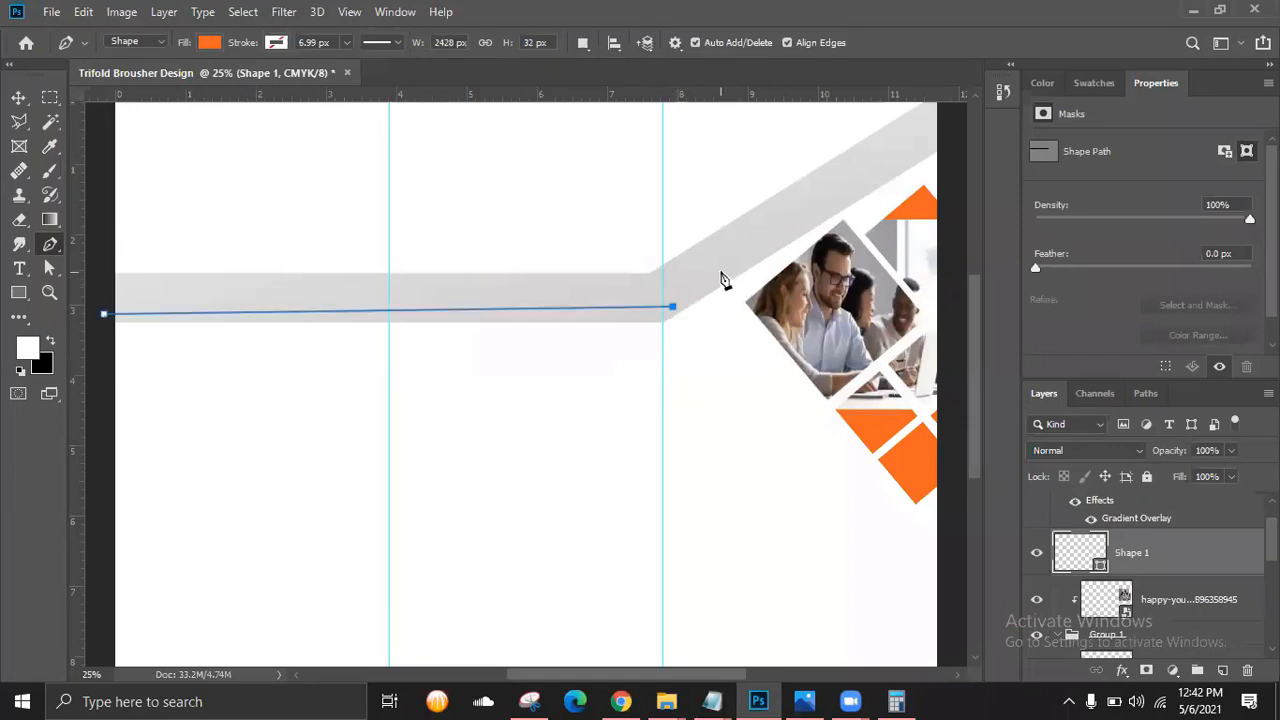
{"action": "left_click", "coordinate": [716, 272]}
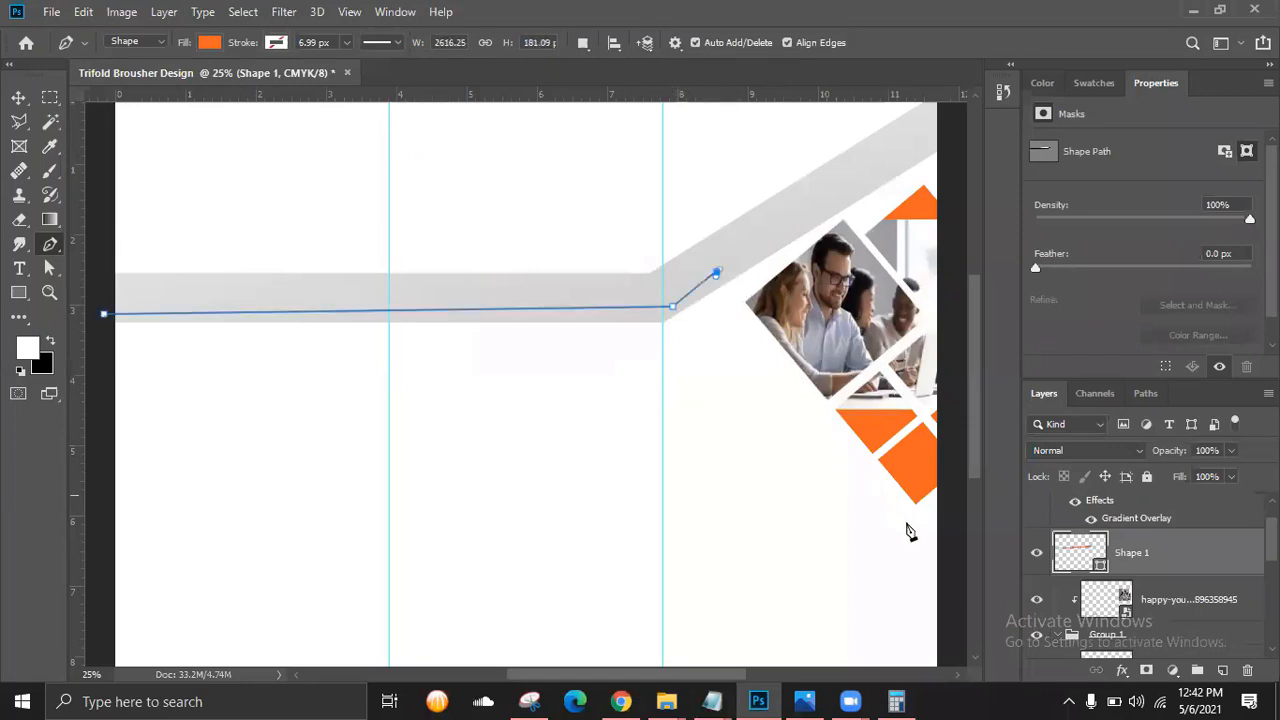
{"action": "left_click", "coordinate": [945, 569]}
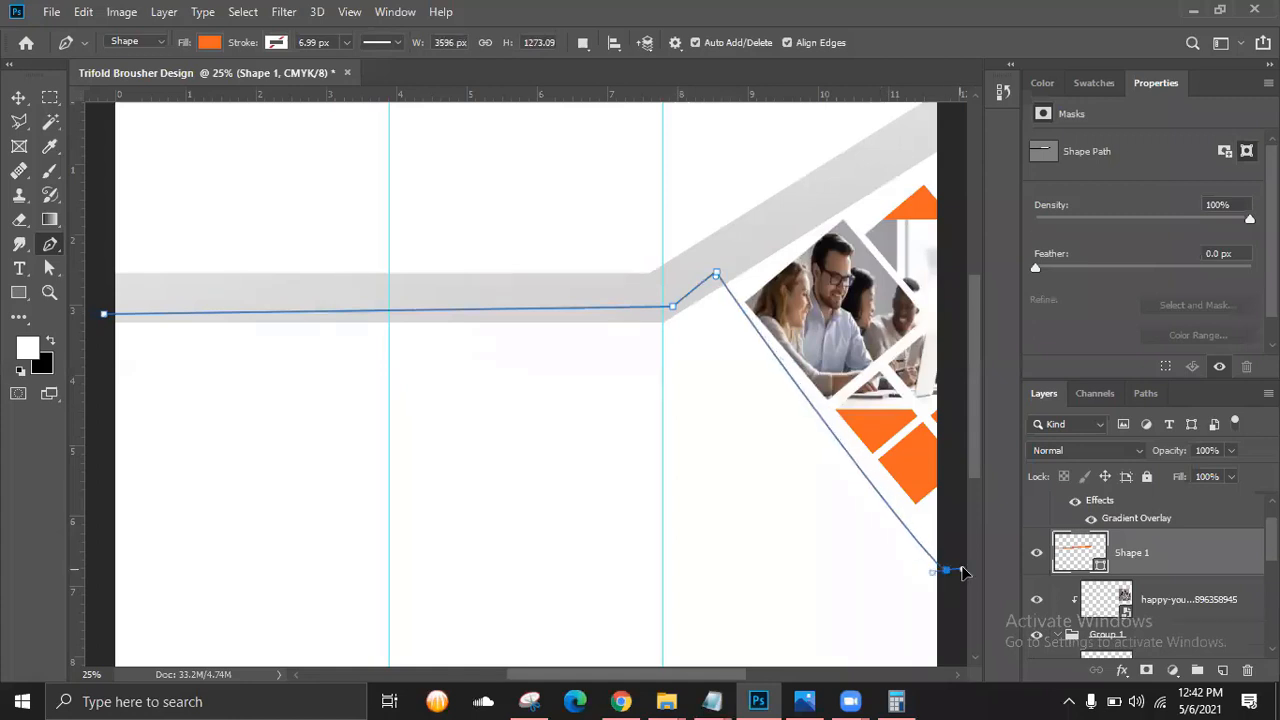
{"action": "mouse_move", "coordinate": [950, 592]}
{"action": "left_mouse_down"}
{"action": "mouse_move", "coordinate": [930, 591]}
{"action": "mouse_move", "coordinate": [943, 591]}
{"action": "left_mouse_up"}
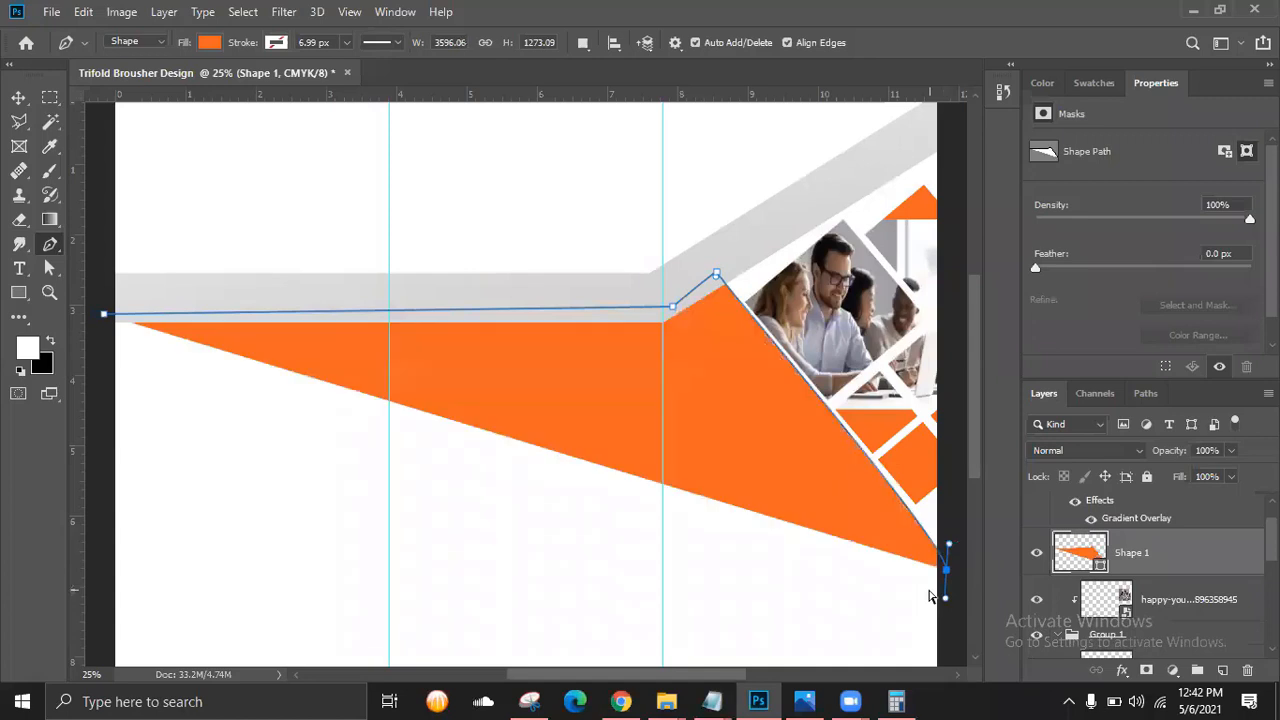
{"action": "key", "text": "ctrl+z"}
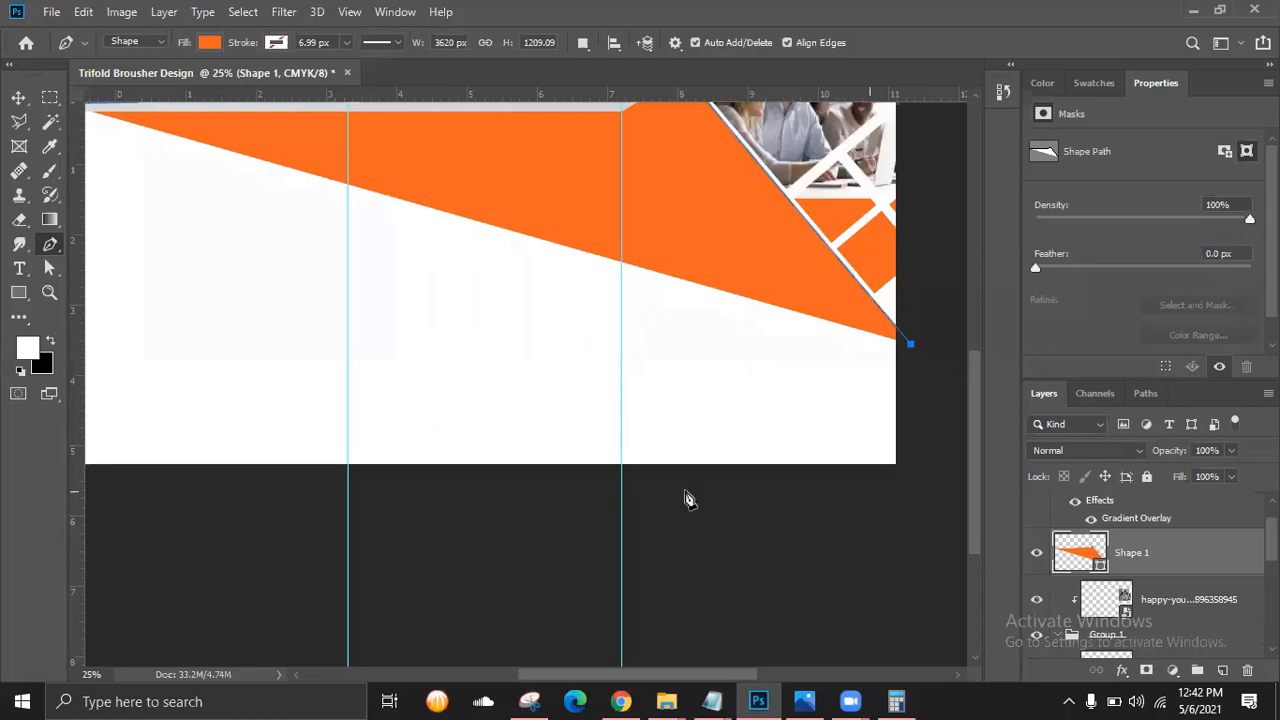
Route the path around below the page and close it at its first anchor, making a shape about 3700 × 2141 px.
{"action": "left_click", "coordinate": [566, 515]}
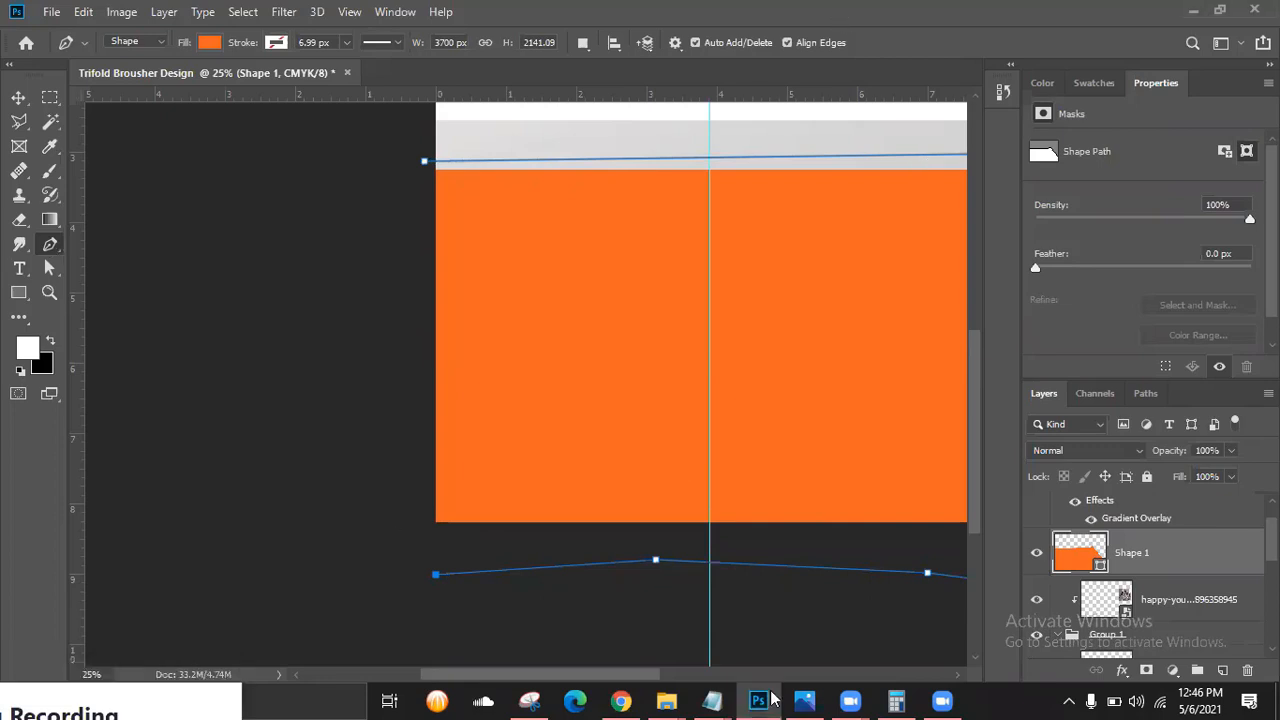
{"action": "left_click", "coordinate": [424, 161]}
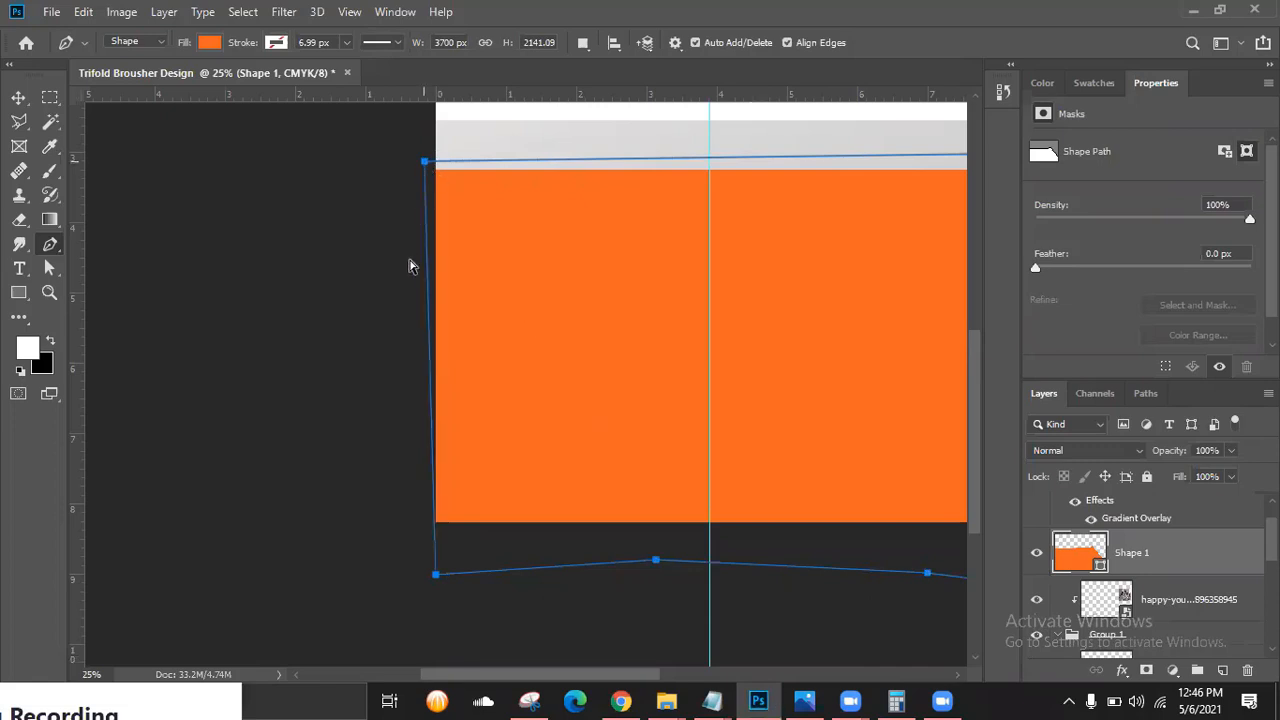
{"action": "key", "text": "ctrl+minus"}
{"action": "key", "text": "ctrl+minus"}
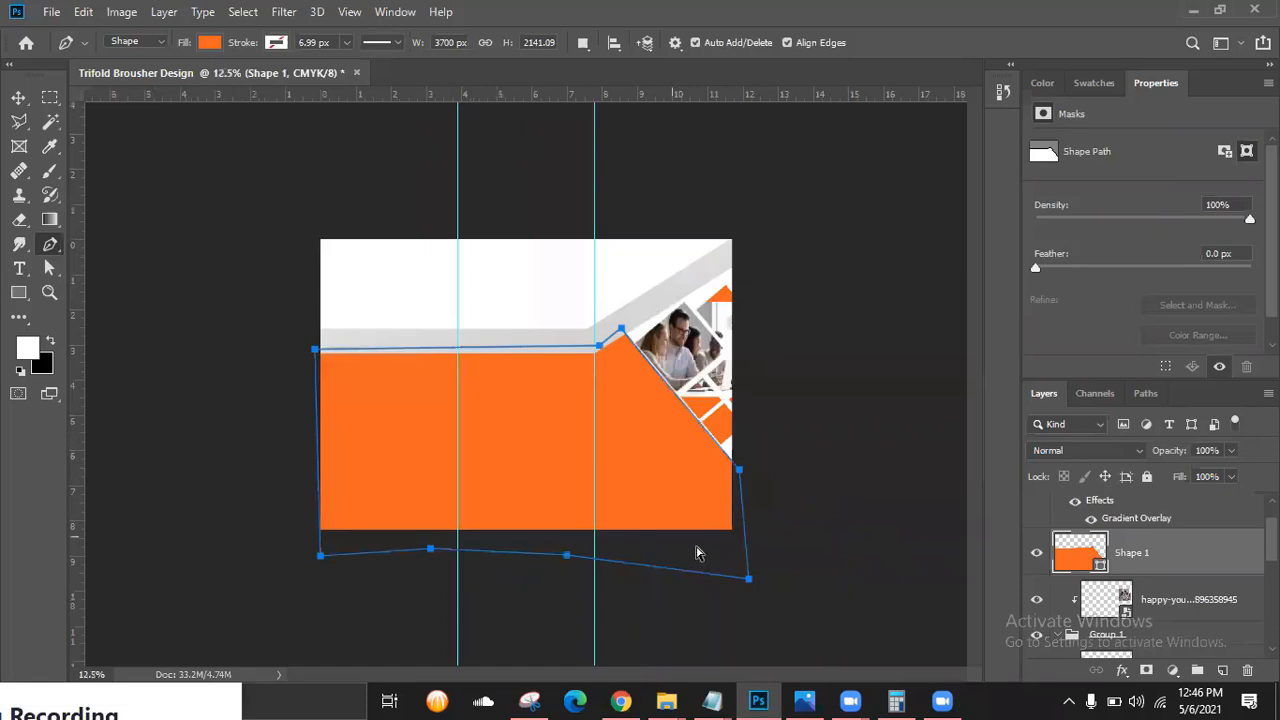
{"action": "key", "text": "ctrl+plus"}
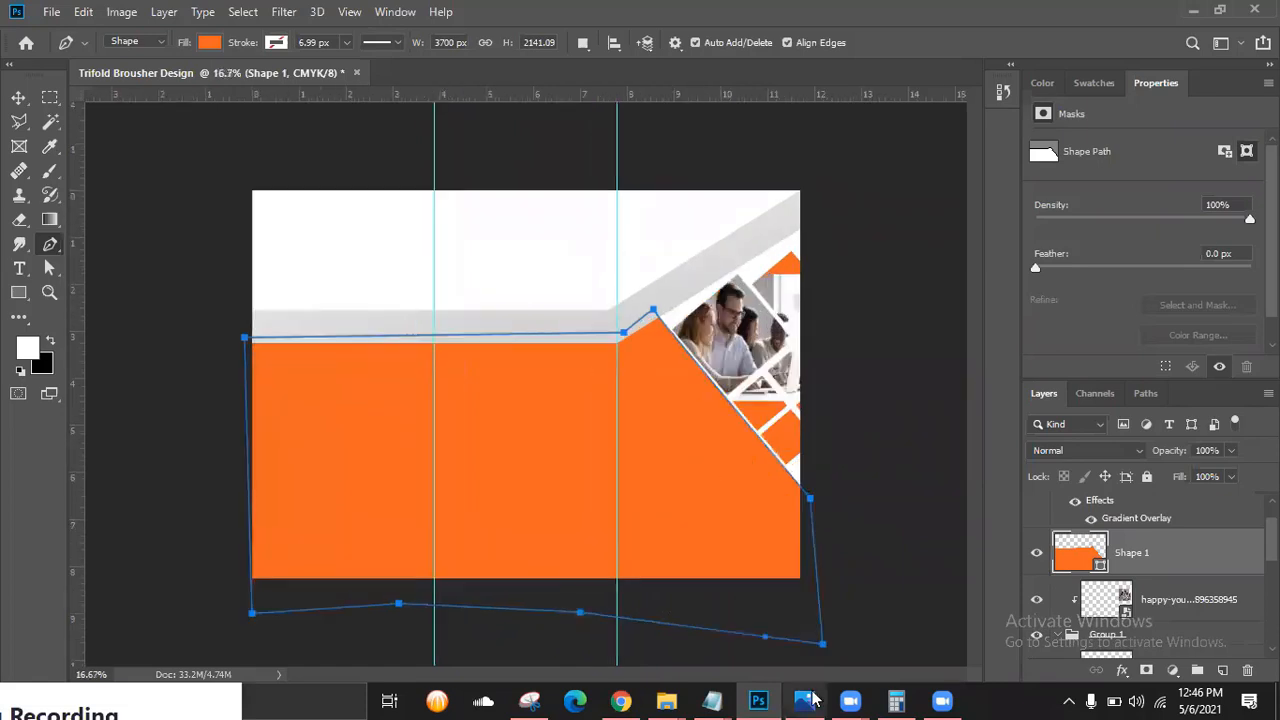
Check the reference brochure's colours and change the new shape's fill to the white-to-black gradient preset.
{"action": "left_click", "coordinate": [800, 700]}
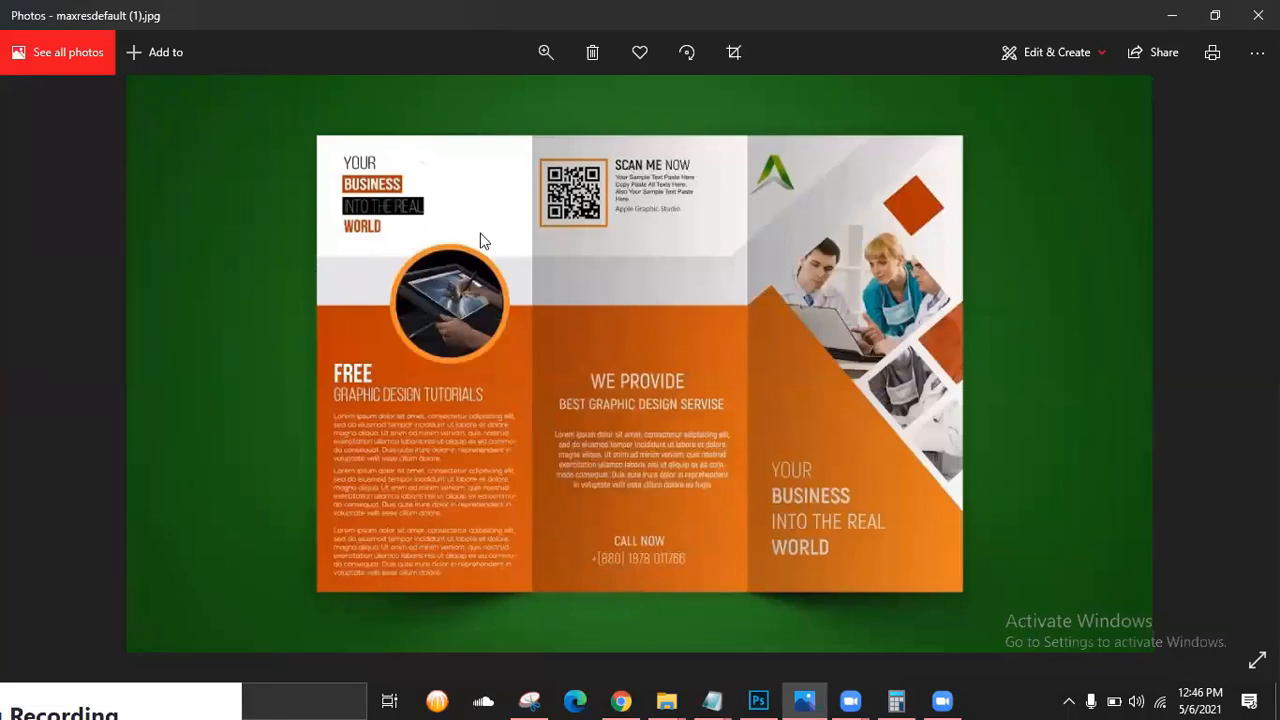
{"action": "left_click", "coordinate": [1171, 17]}
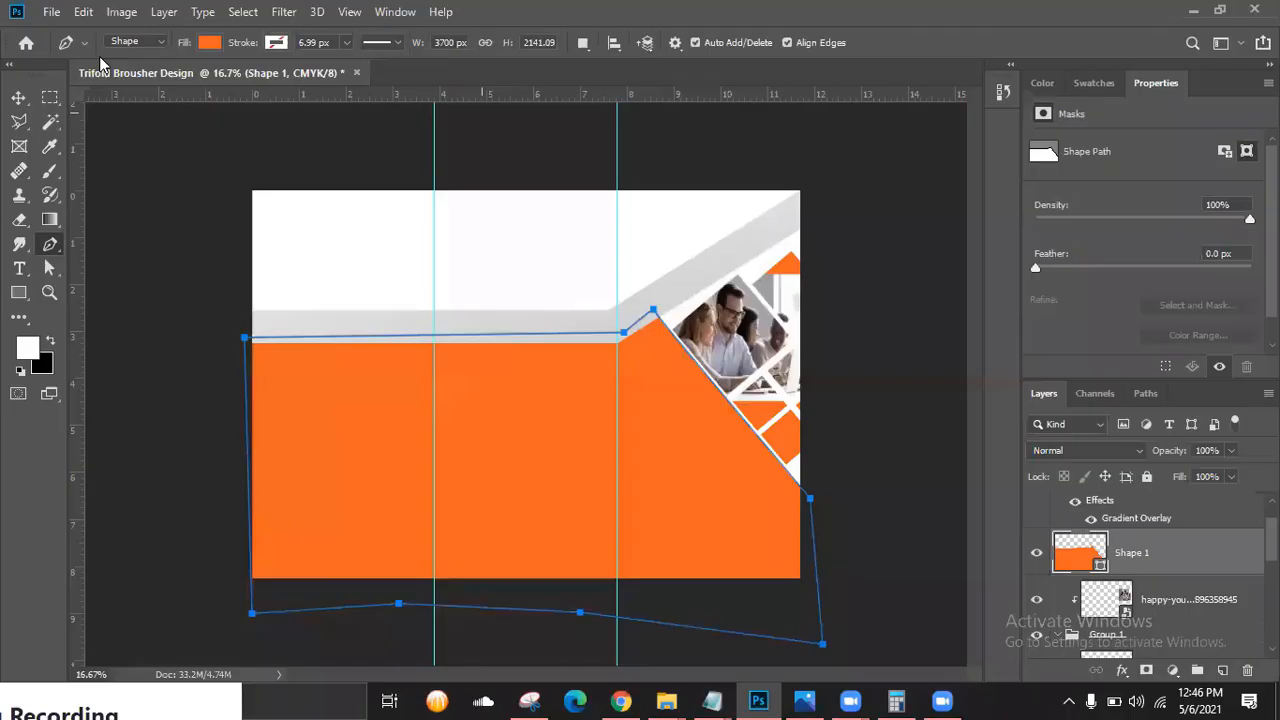
{"action": "left_click", "coordinate": [209, 42]}
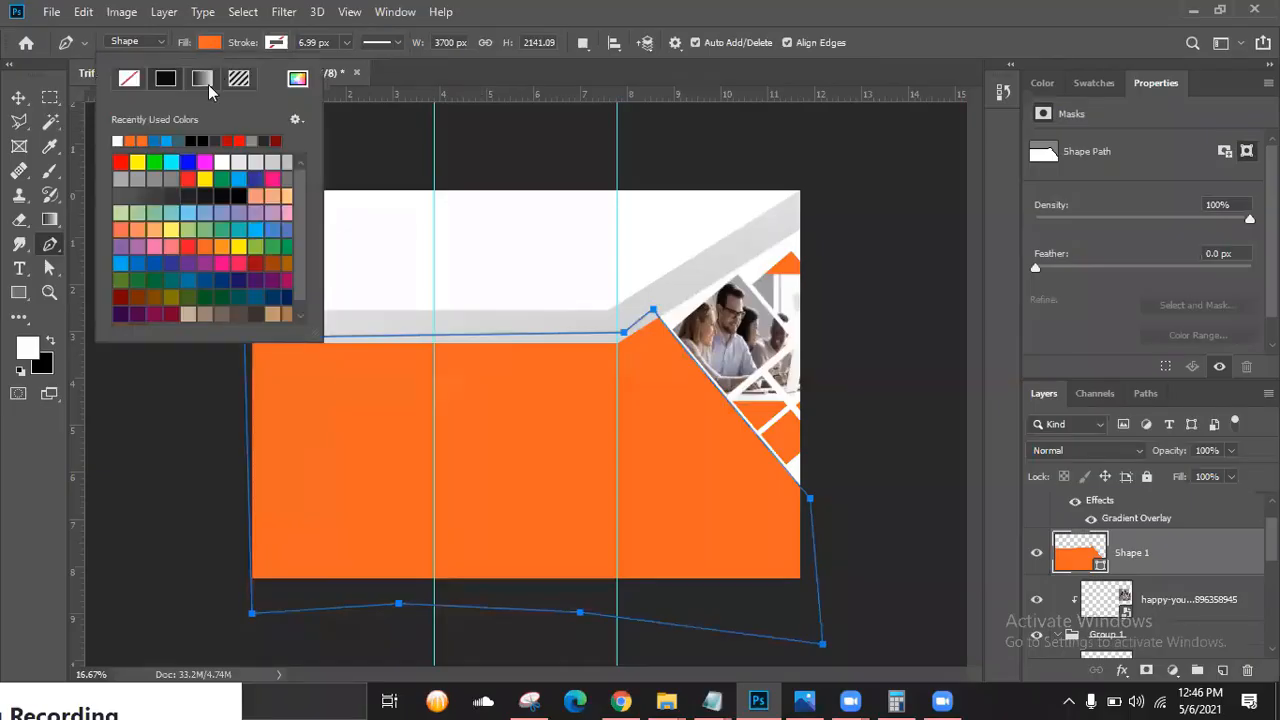
{"action": "left_click", "coordinate": [204, 80]}
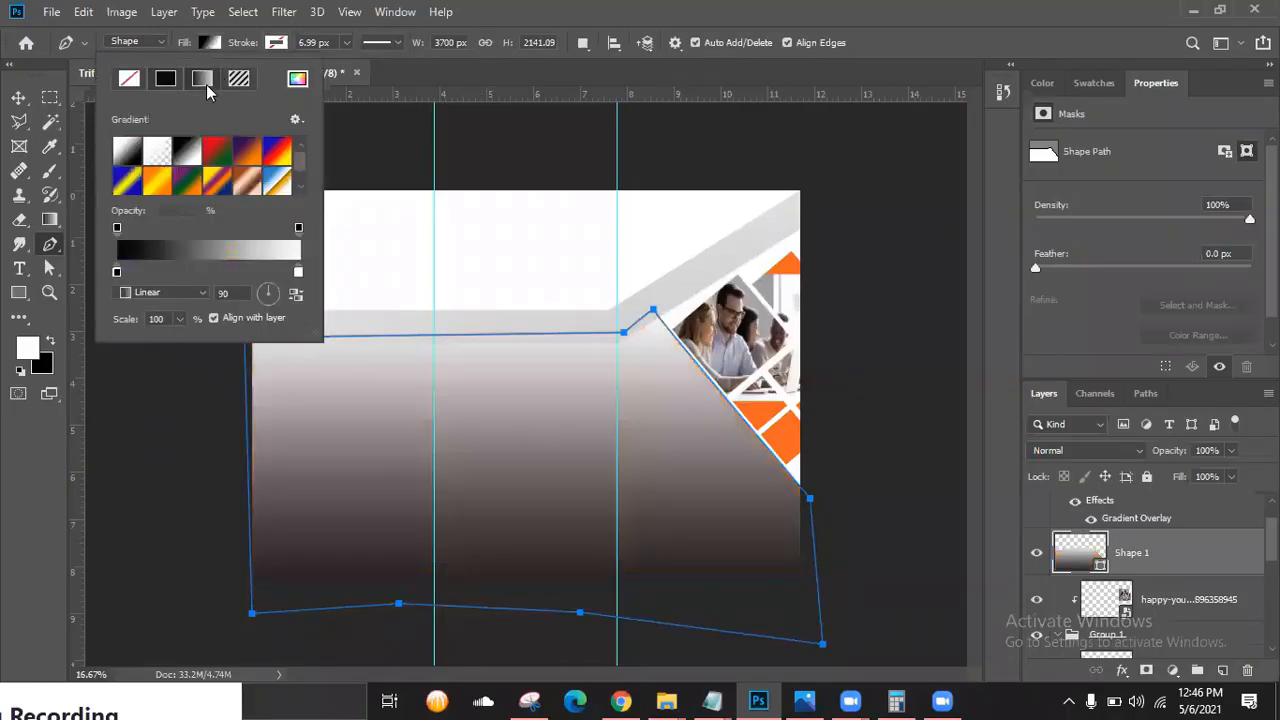
{"action": "left_click", "coordinate": [301, 190]}
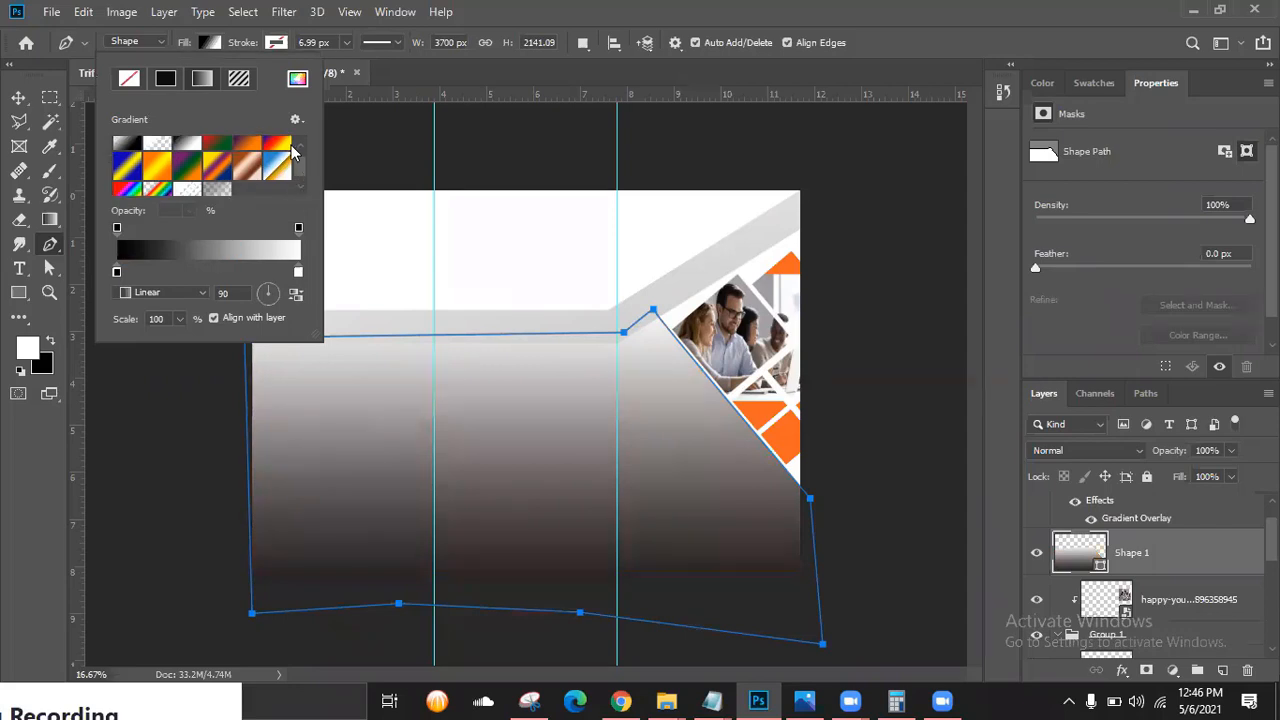
{"action": "left_click", "coordinate": [301, 190]}
{"action": "left_click", "coordinate": [302, 145]}
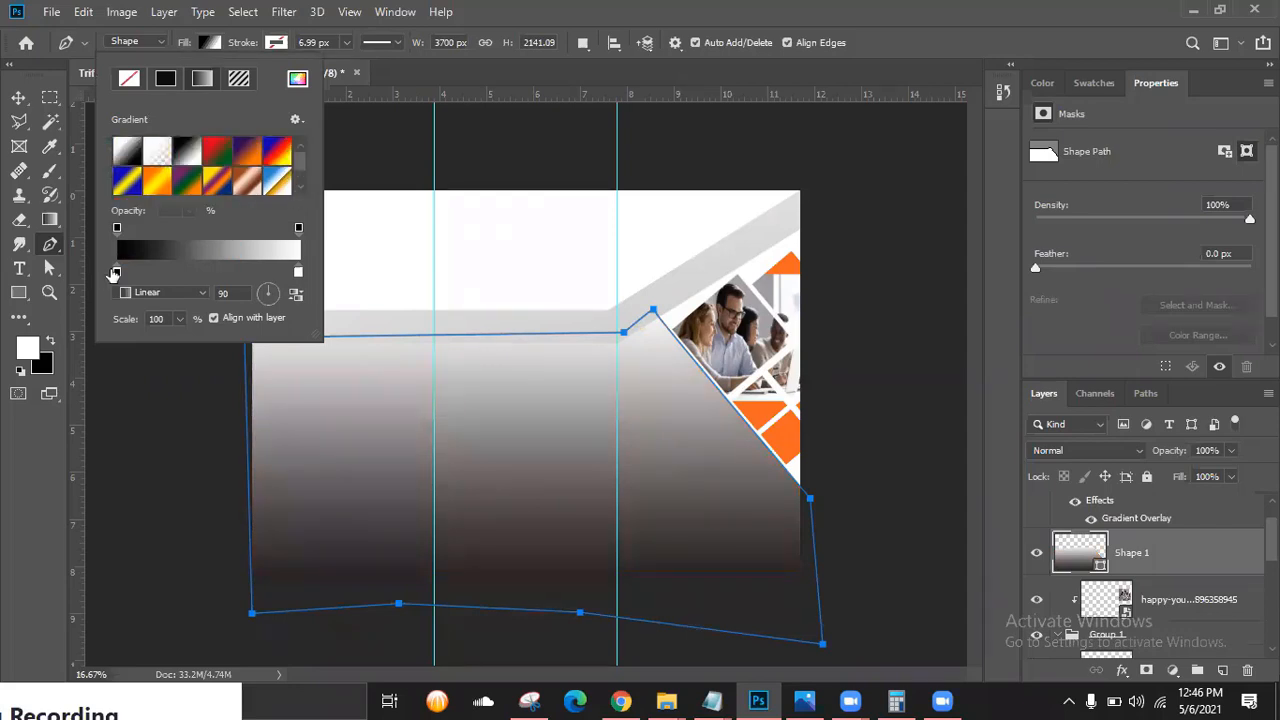
{"action": "left_click", "coordinate": [124, 153]}
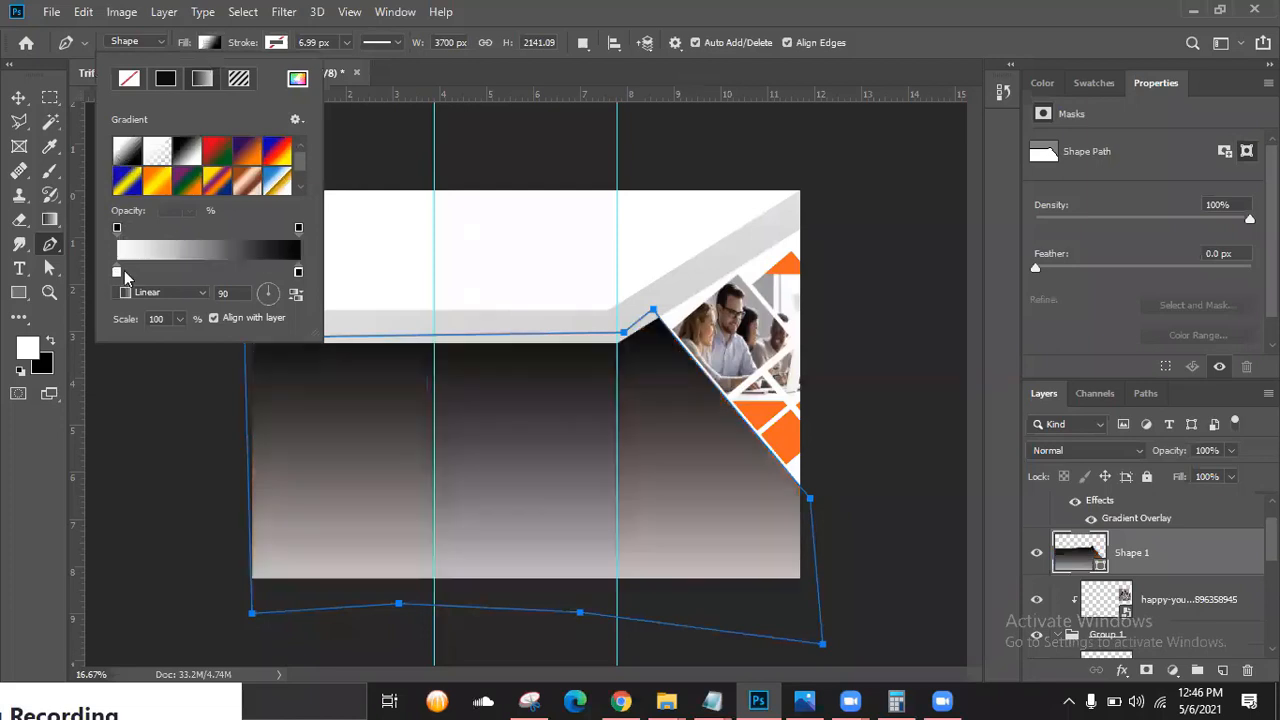
Keep the fill gradient's style Linear and set its angle to -8 degrees.
{"action": "left_click", "coordinate": [186, 293]}
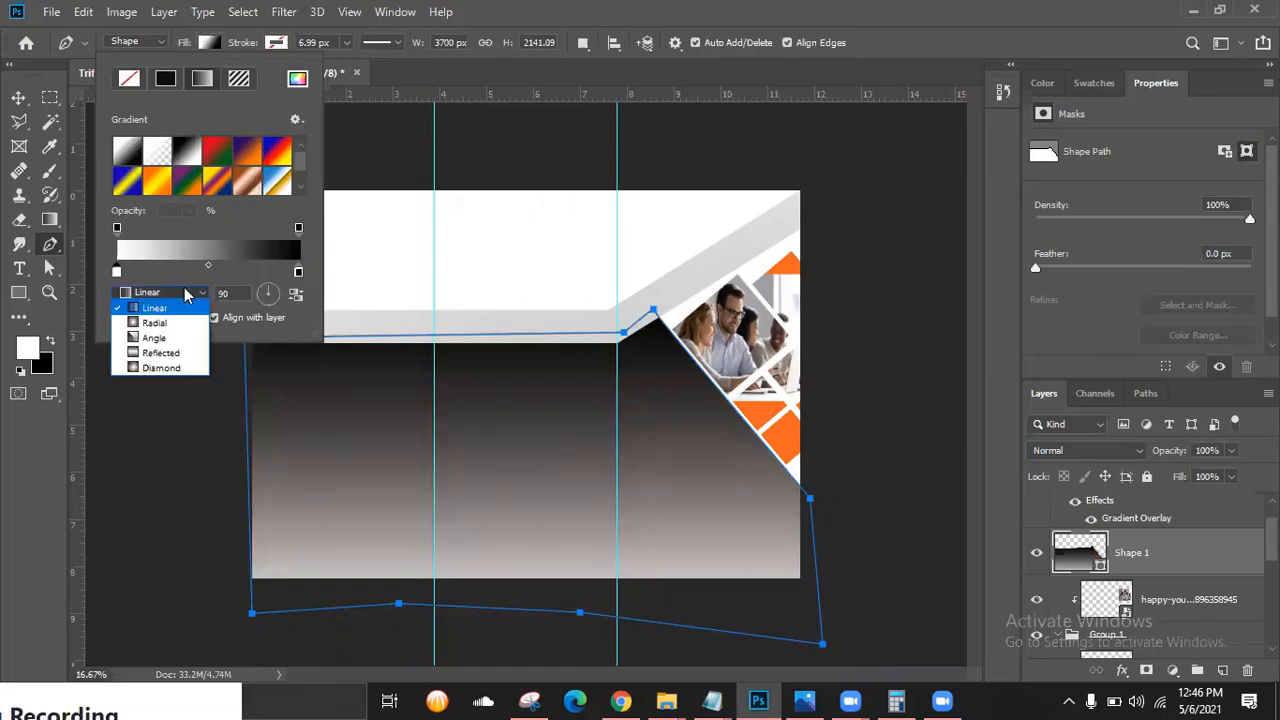
{"action": "left_click", "coordinate": [232, 293]}
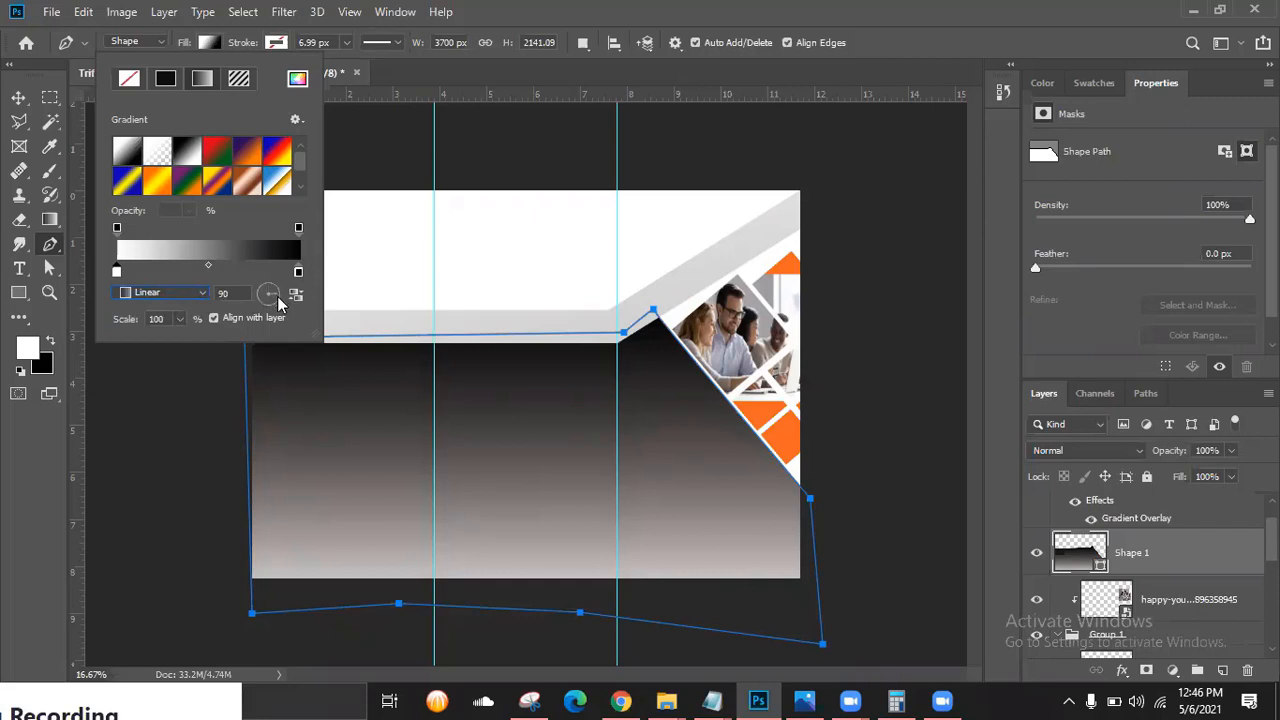
{"action": "left_click", "coordinate": [277, 294]}
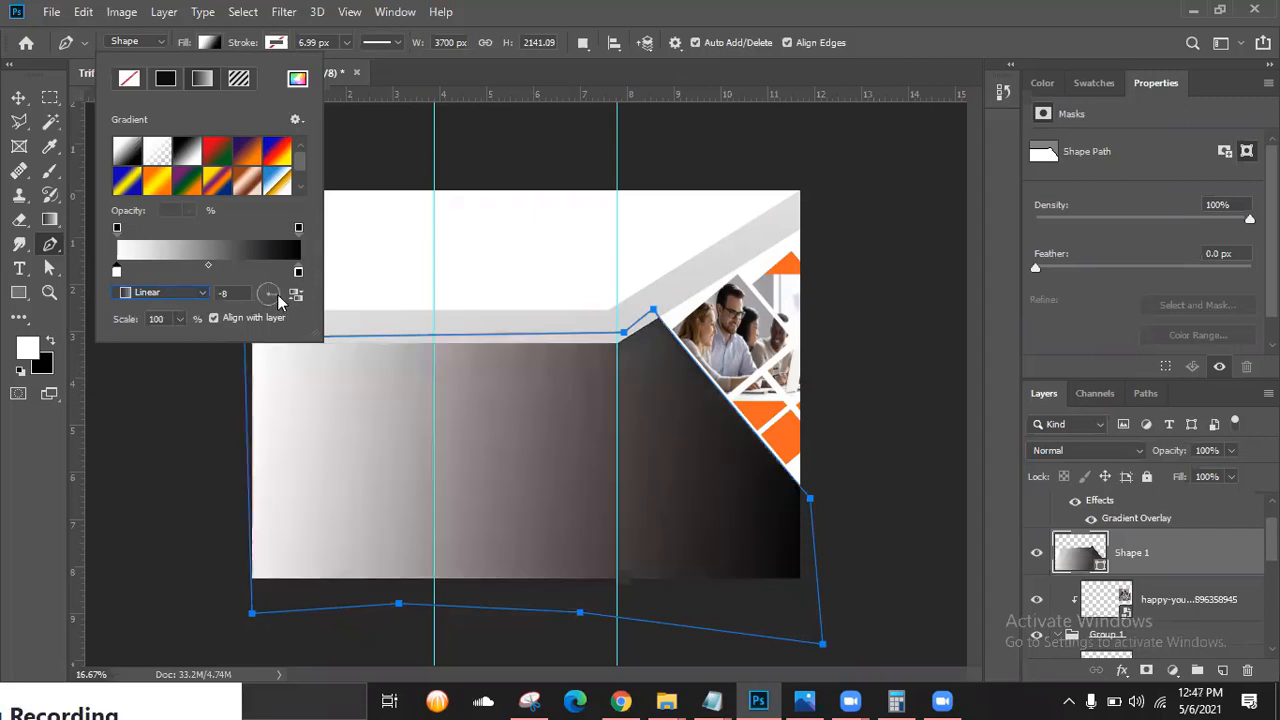
Change the gradient's white colour stop to the red-orange ff4200.
{"action": "double_click", "coordinate": [116, 274]}
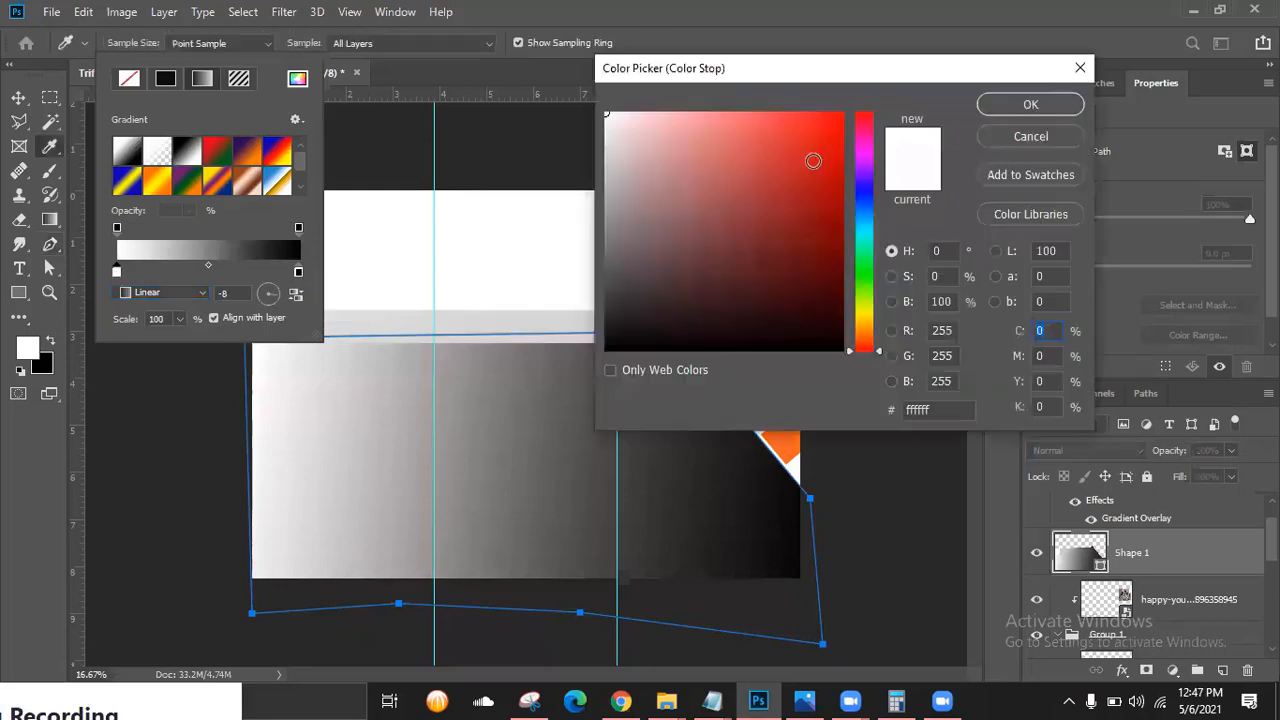
{"action": "left_click", "coordinate": [879, 333]}
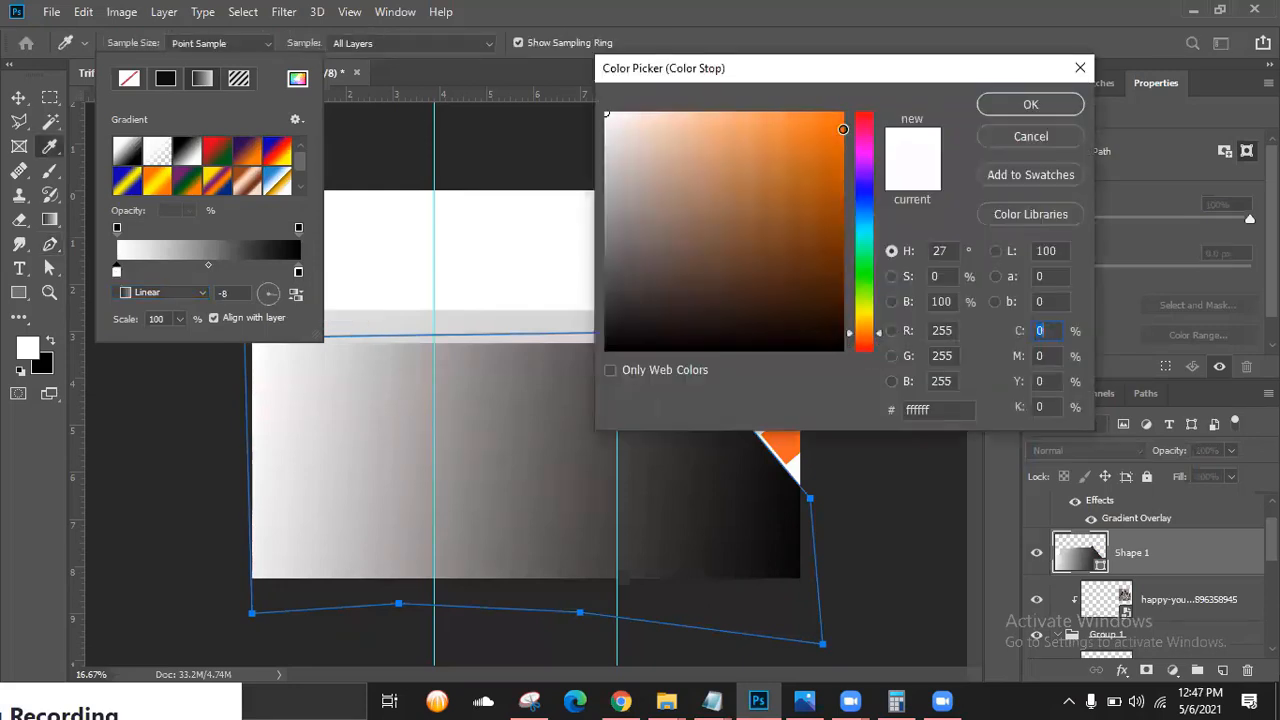
{"action": "left_click", "coordinate": [842, 113]}
{"action": "left_click_drag", "start_coordinate": [879, 326], "coordinate": [879, 319]}
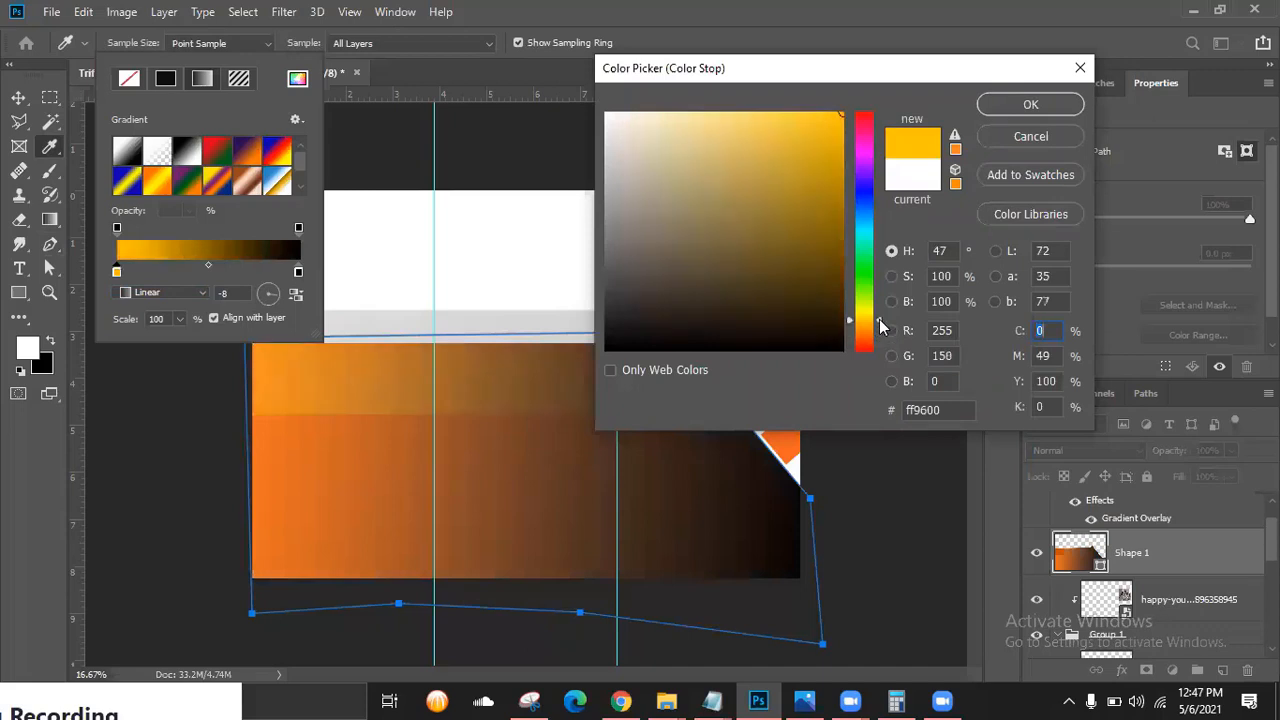
{"action": "left_click", "coordinate": [862, 341]}
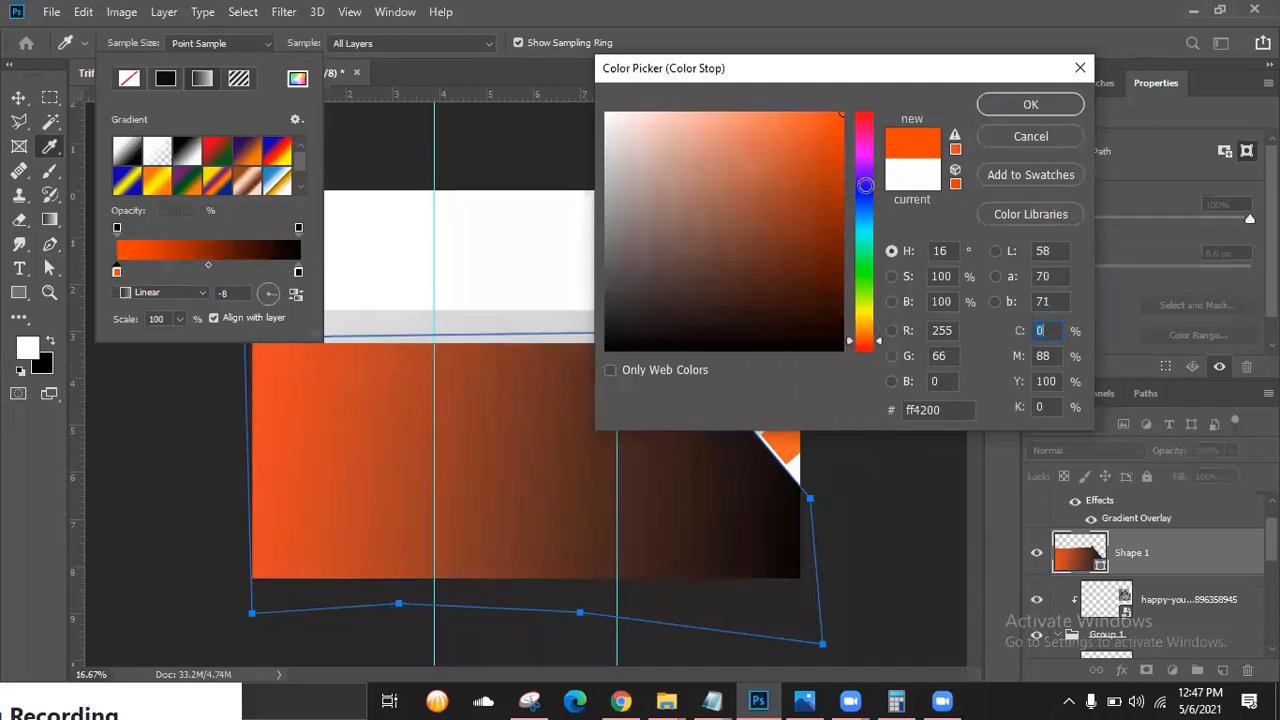
Change the gradient's black colour stop to the orange f5890a and accept the colour.
{"action": "left_click", "coordinate": [299, 273]}
{"action": "left_click_drag", "start_coordinate": [869, 249], "coordinate": [865, 331]}
{"action": "left_click", "coordinate": [834, 121]}
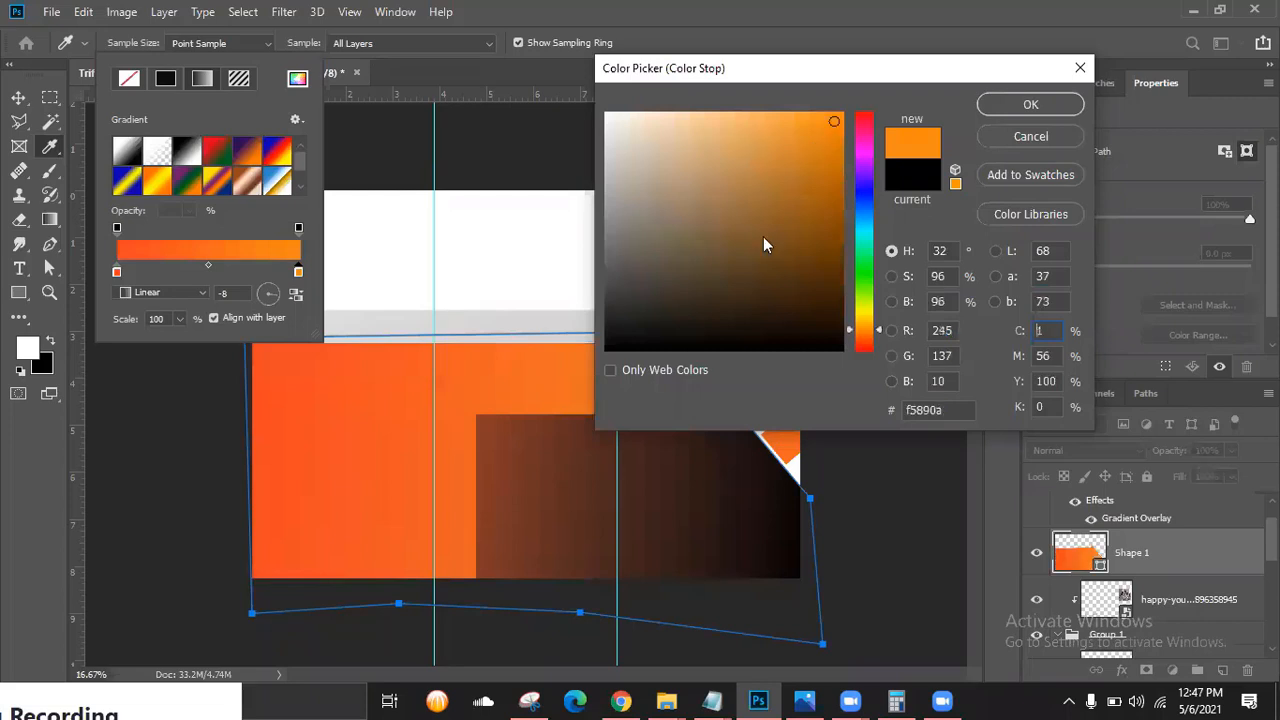
{"action": "left_click", "coordinate": [805, 699]}
{"action": "left_click", "coordinate": [805, 699]}
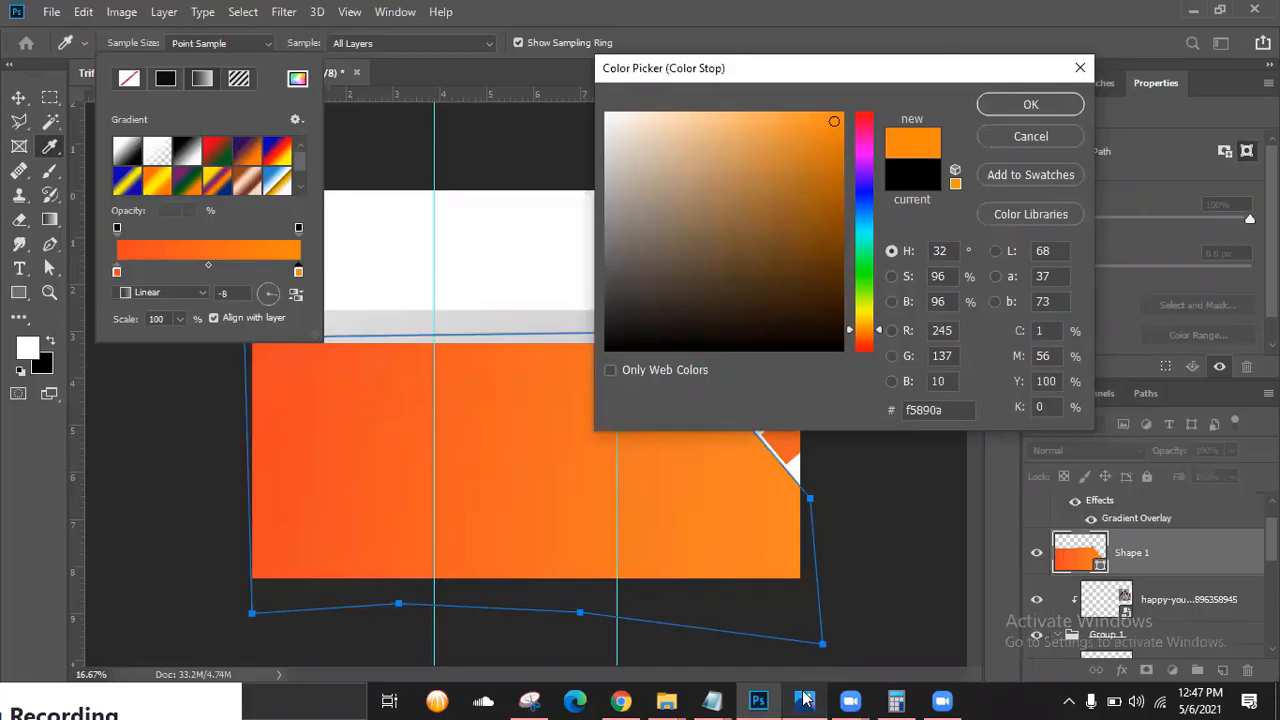
{"action": "left_click", "coordinate": [117, 273]}
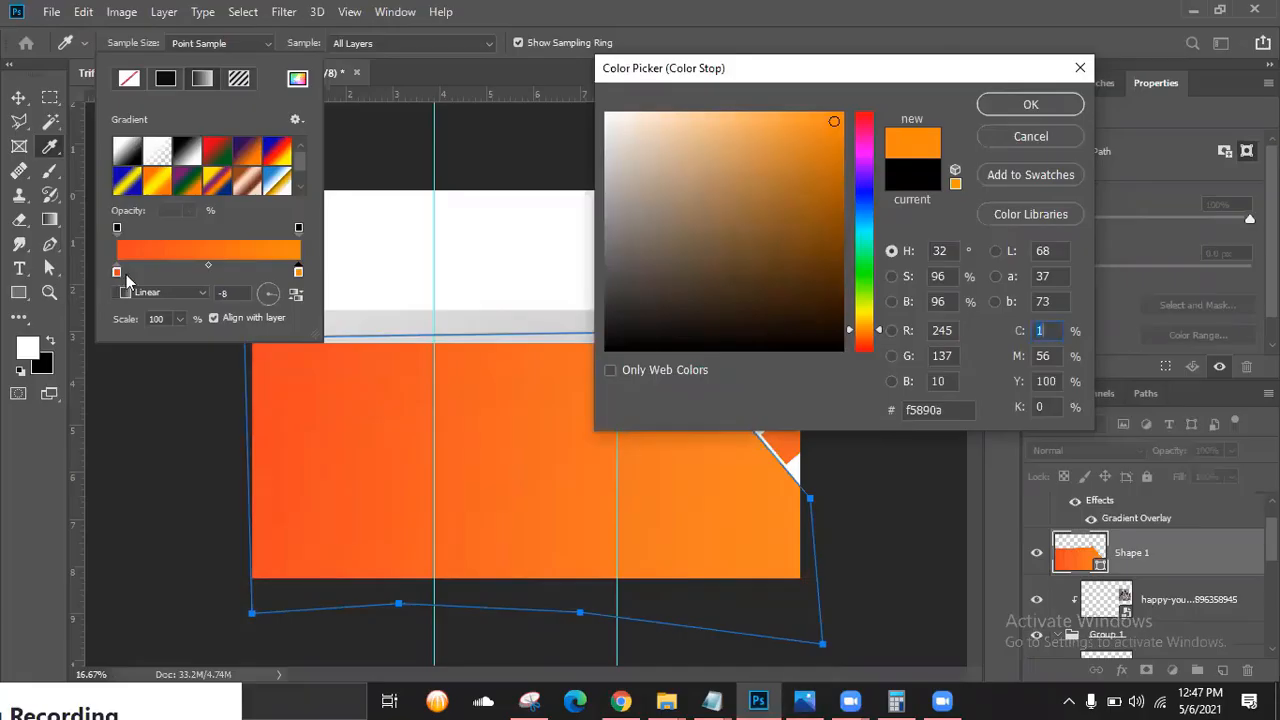
{"action": "left_click", "coordinate": [1027, 105]}
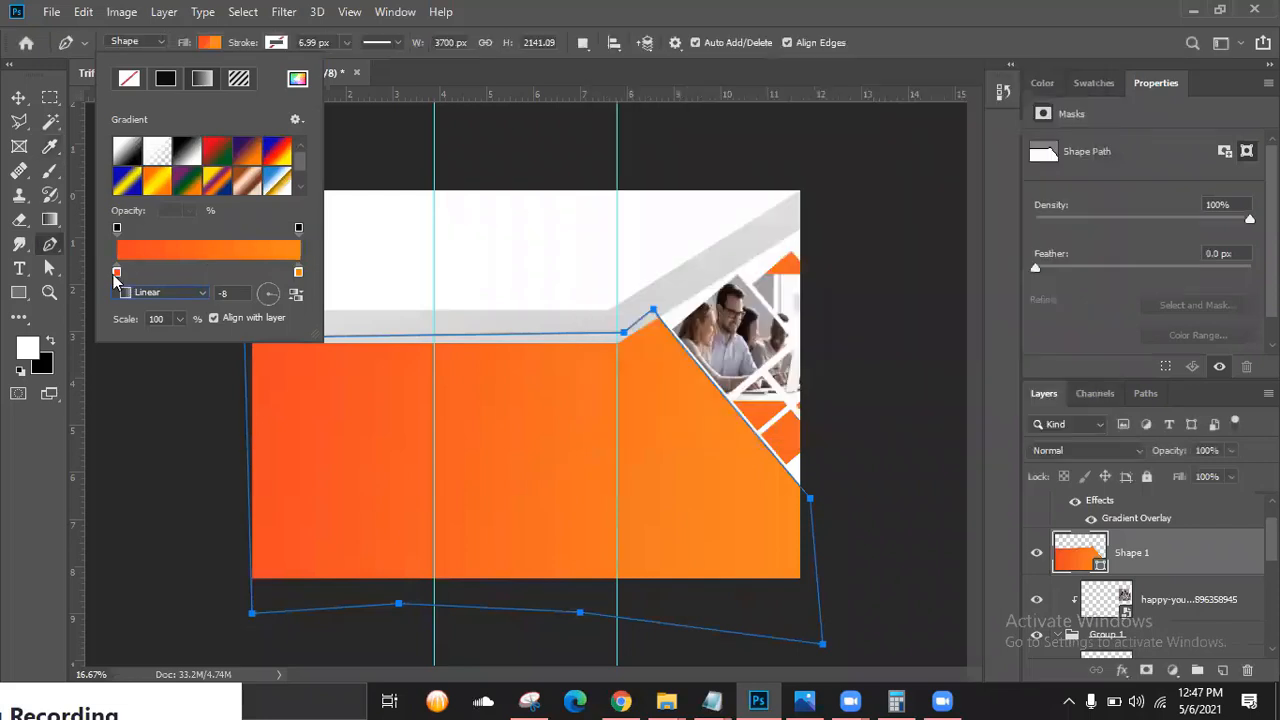
Move the gradient's red-orange colour stop inward to about a quarter of the gradient's length.
{"action": "left_click_drag", "start_coordinate": [117, 272], "coordinate": [133, 273]}
{"action": "left_click_drag", "start_coordinate": [133, 272], "coordinate": [160, 272]}
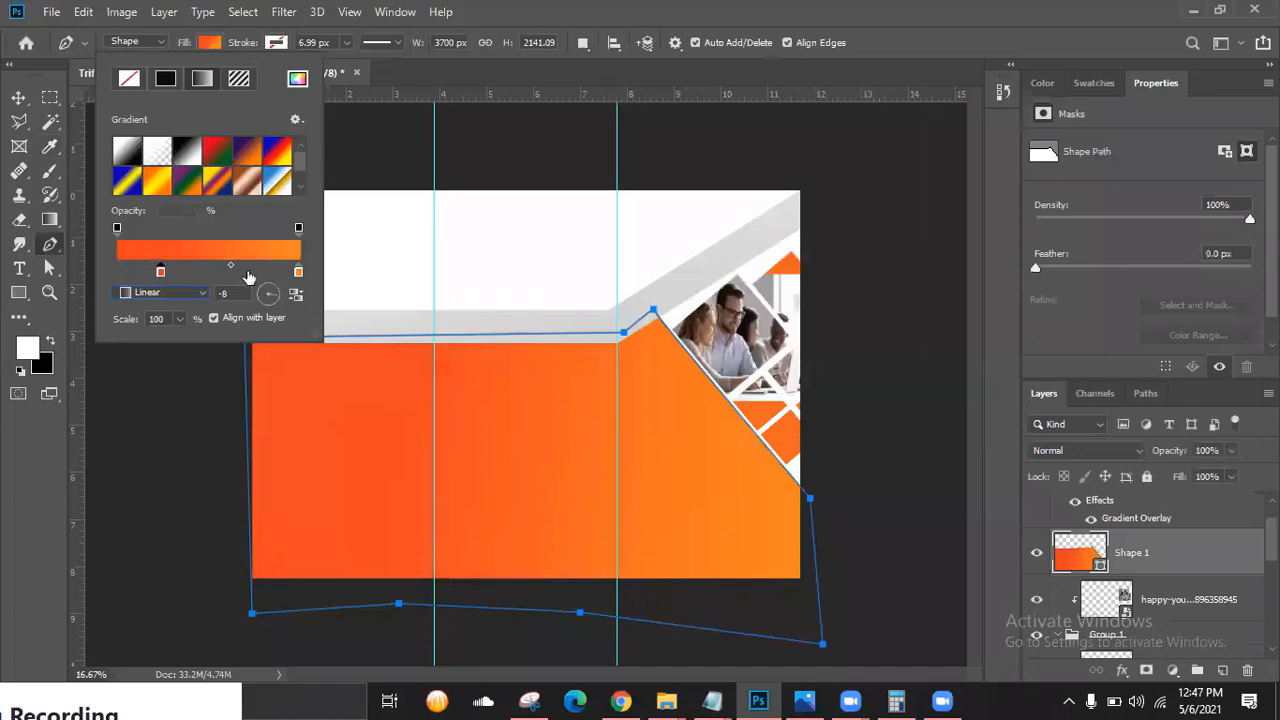
Close the shape's fill settings and deselect the orange shape using the Move tool.
{"action": "left_click", "coordinate": [820, 693]}
{"action": "left_click", "coordinate": [815, 692]}
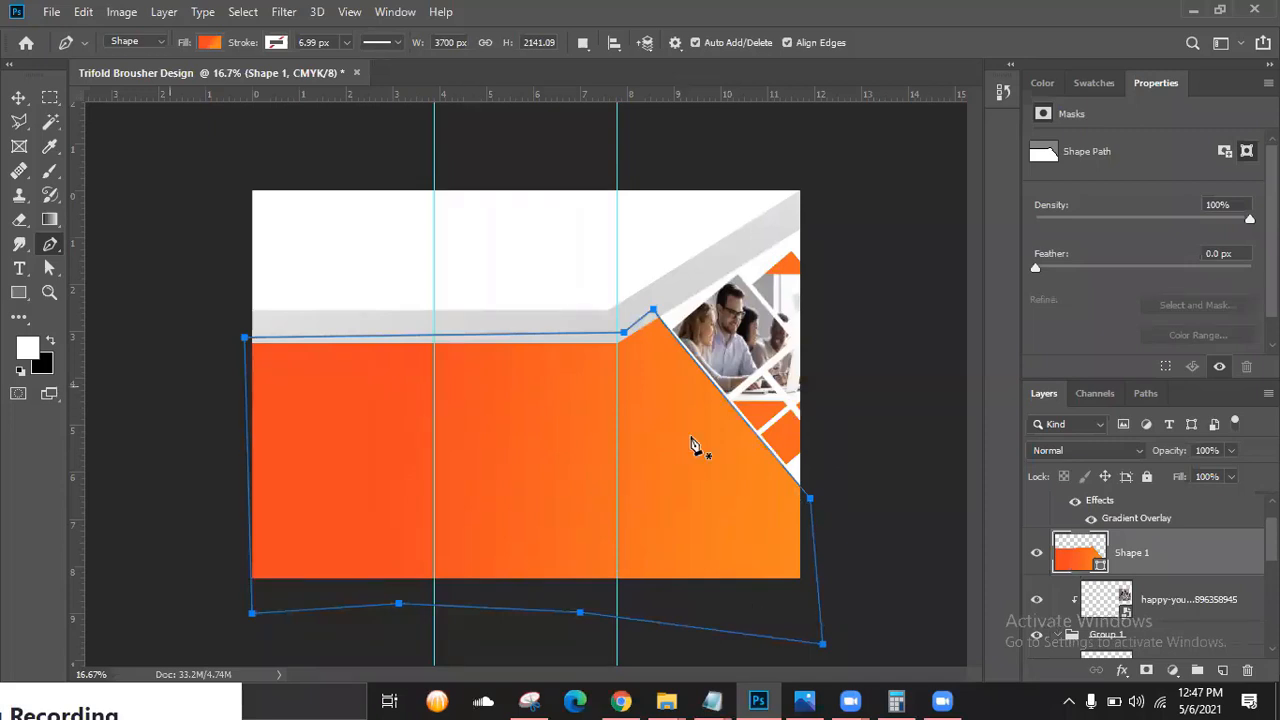
{"action": "left_click", "coordinate": [18, 98]}
{"action": "left_click", "coordinate": [186, 405]}
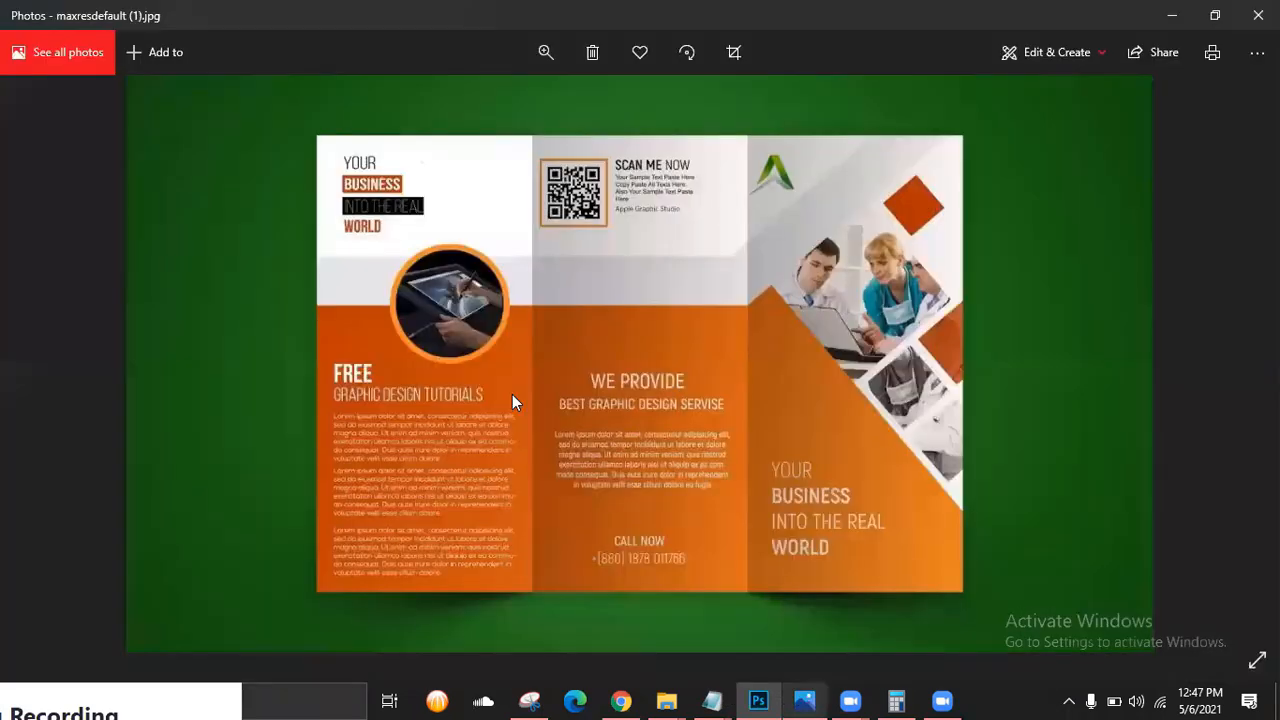
Examine the reference brochure in Photos up close, focusing on the first panel's headline, circular picture and body text.
{"action": "left_click", "coordinate": [804, 700]}
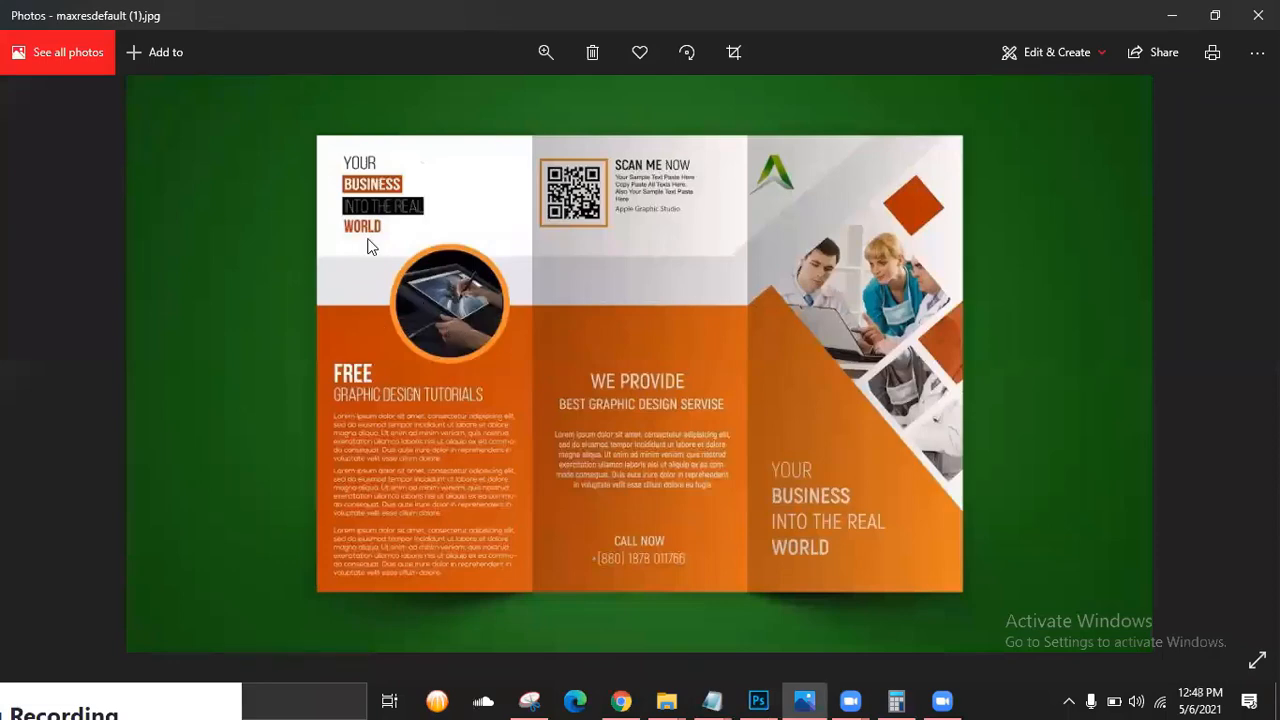
{"action": "double_click", "coordinate": [446, 324]}
{"action": "left_click_drag", "start_coordinate": [380, 243], "coordinate": [429, 429]}
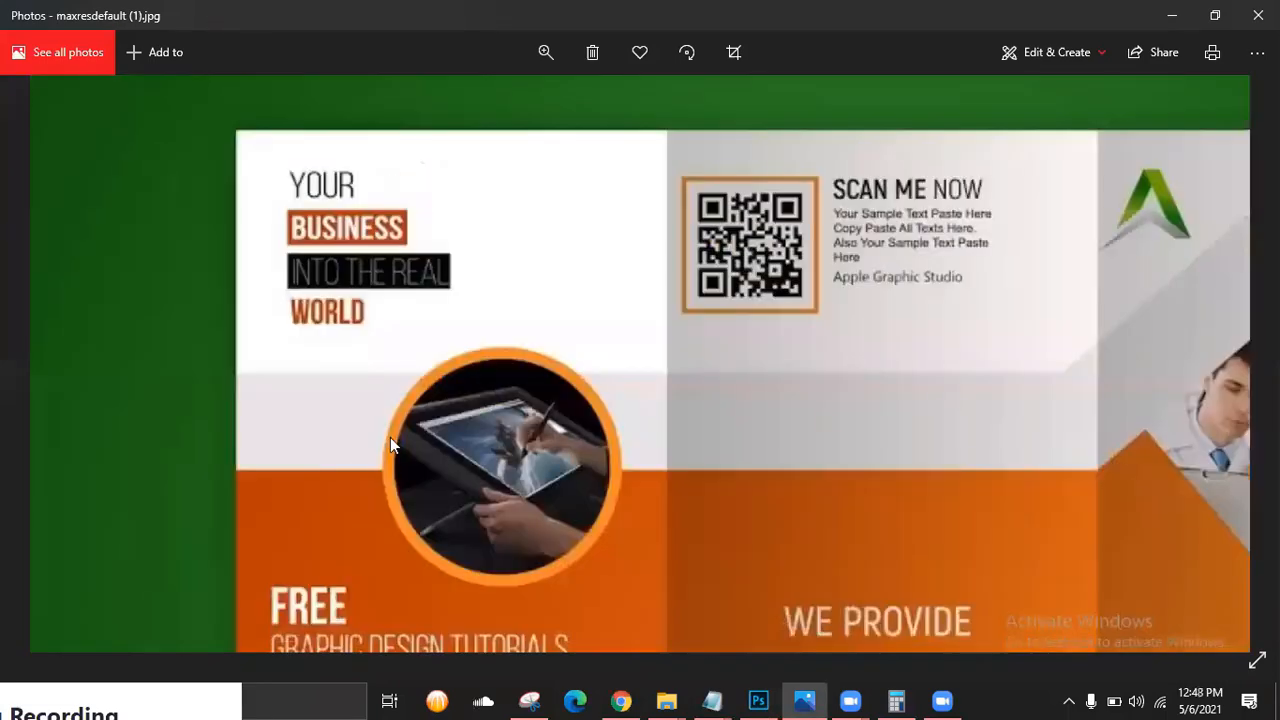
{"action": "scroll", "coordinate": [422, 446], "scroll_direction": "down", "scroll_amount": 3}
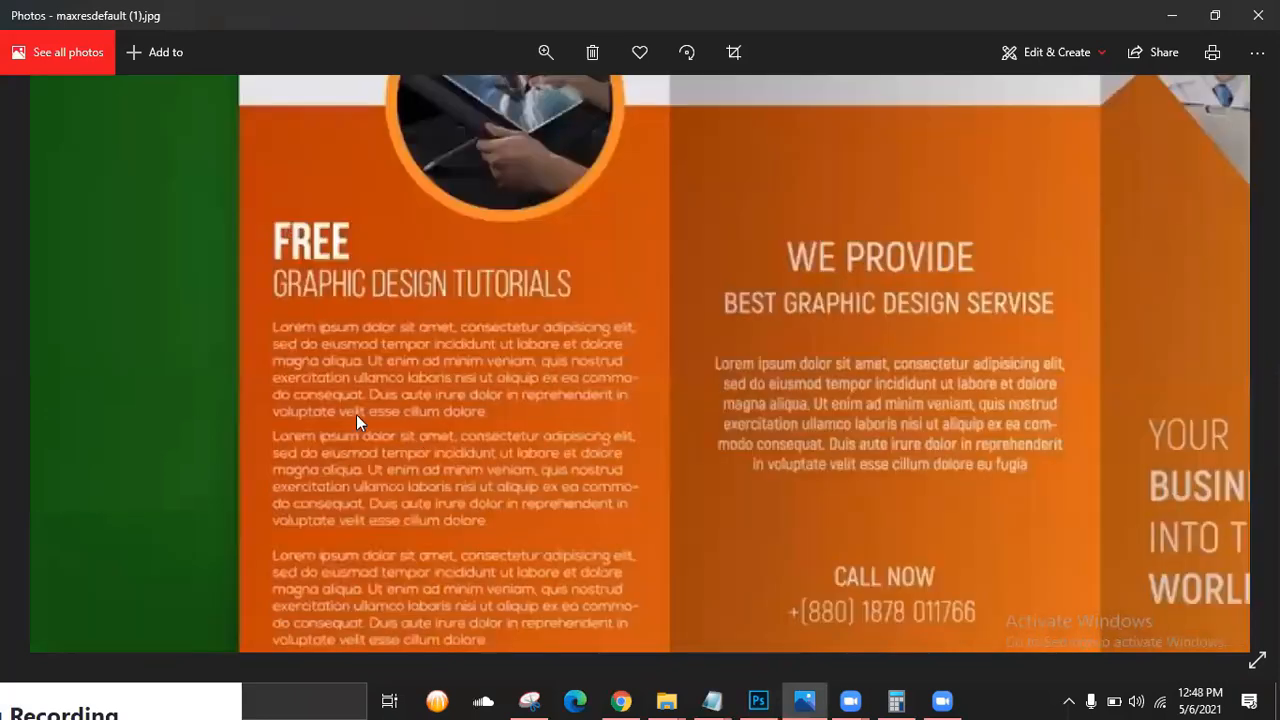
{"action": "scroll", "coordinate": [356, 414], "scroll_direction": "up", "scroll_amount": 3}
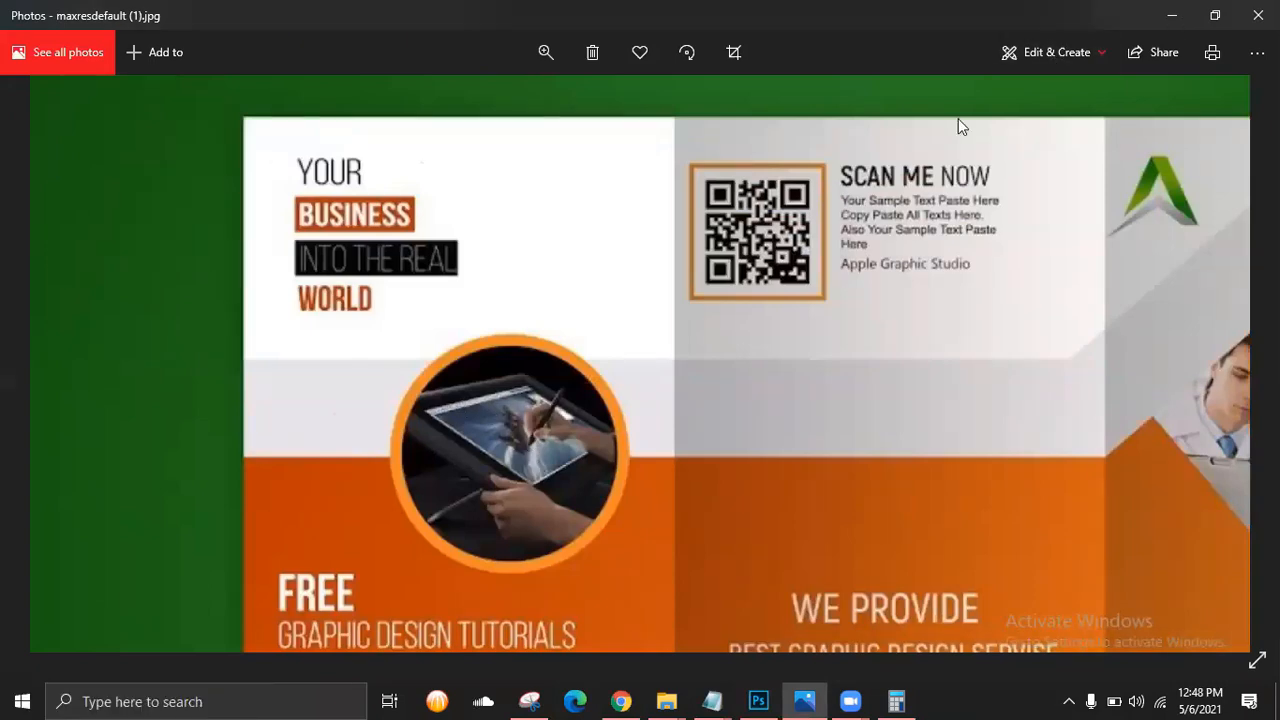
{"action": "left_click", "coordinate": [1170, 15]}
{"action": "left_click", "coordinate": [954, 16]}
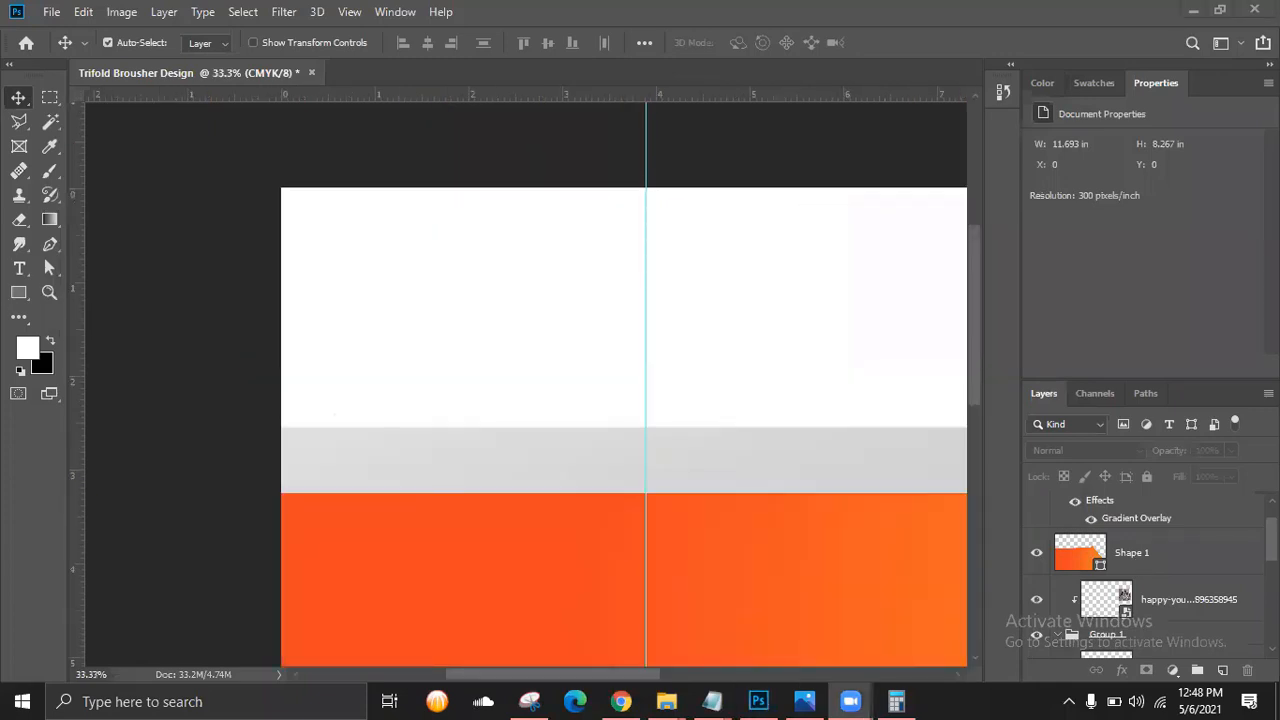
In Photoshop, draw a text box about 2.9 by 1.6 in on the white area of the first panel with black text.
{"action": "left_click", "coordinate": [1241, 565]}
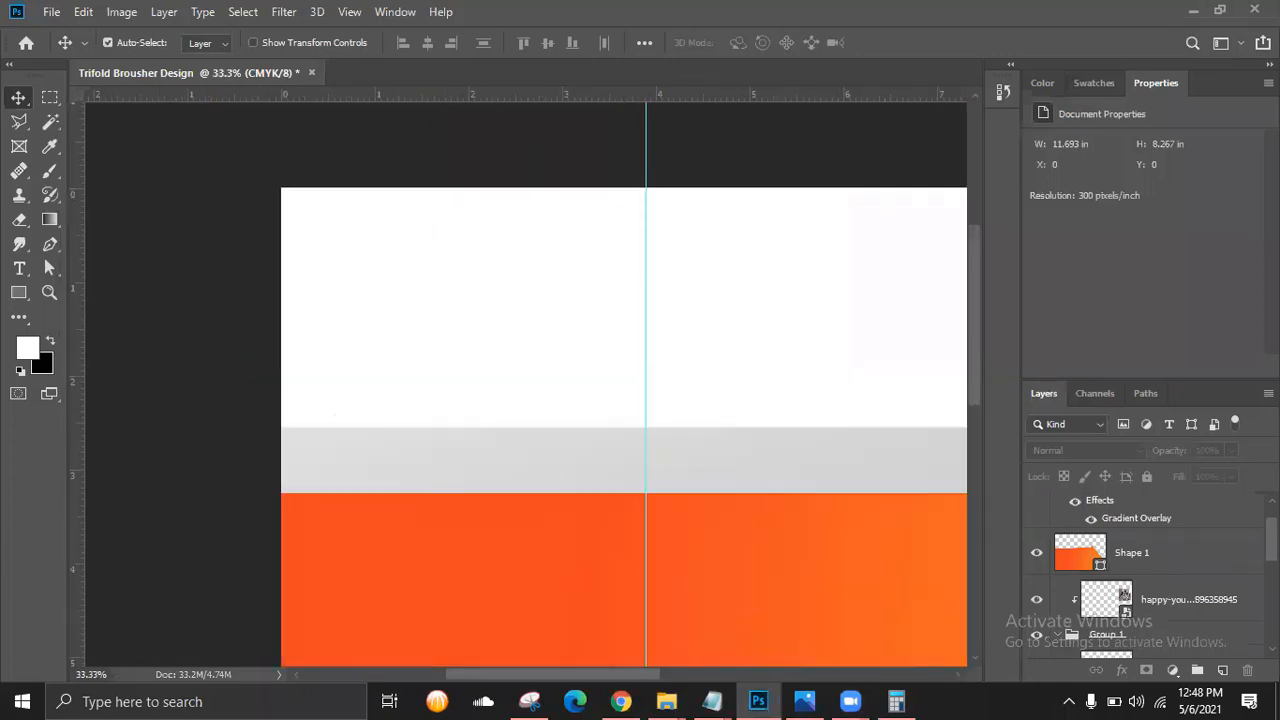
{"action": "scroll", "coordinate": [1070, 518], "scroll_direction": "up", "scroll_amount": 1}
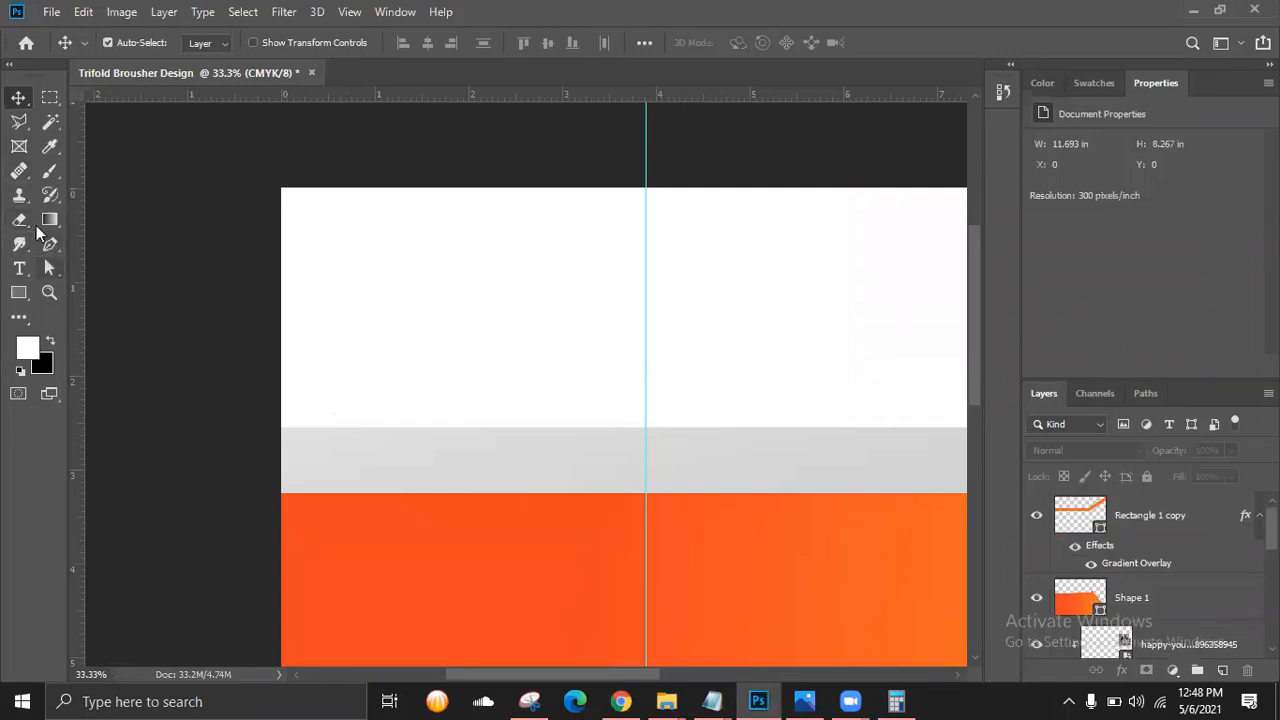
{"action": "left_click", "coordinate": [19, 268]}
{"action": "left_click_drag", "start_coordinate": [305, 217], "coordinate": [578, 370]}
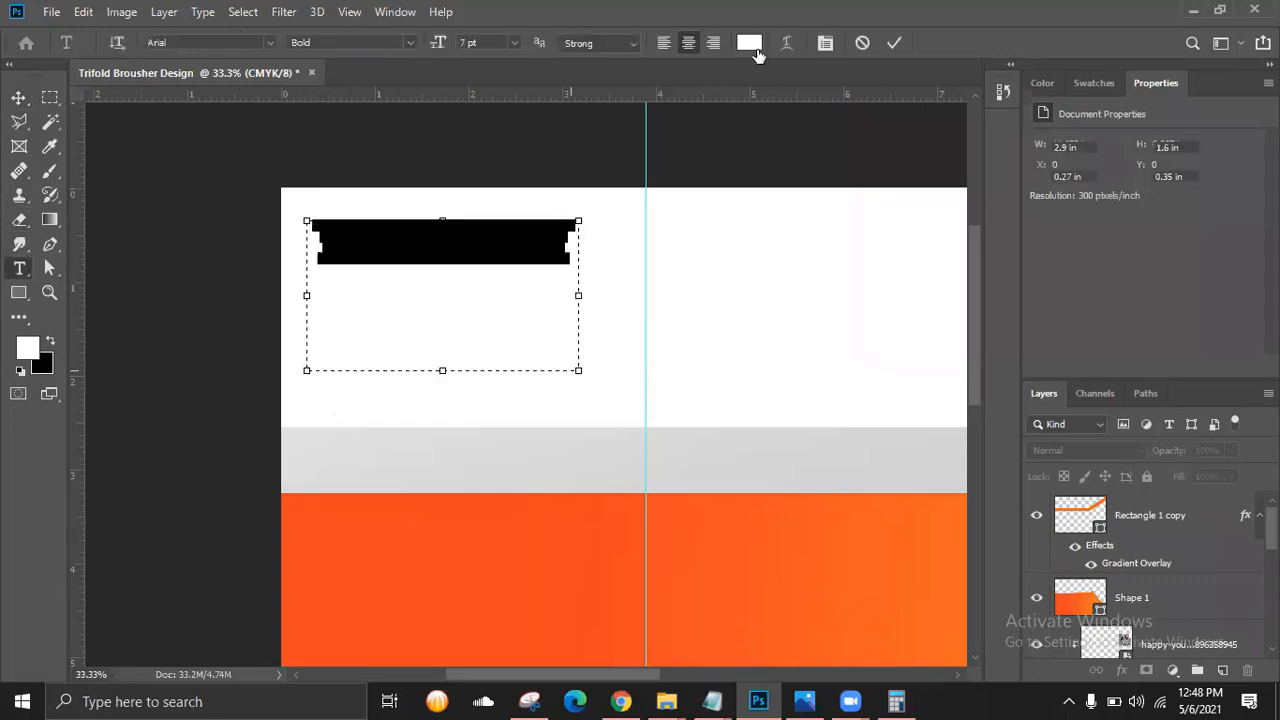
{"action": "left_click", "coordinate": [750, 43]}
{"action": "left_click", "coordinate": [689, 309]}
{"action": "left_click", "coordinate": [1030, 104]}
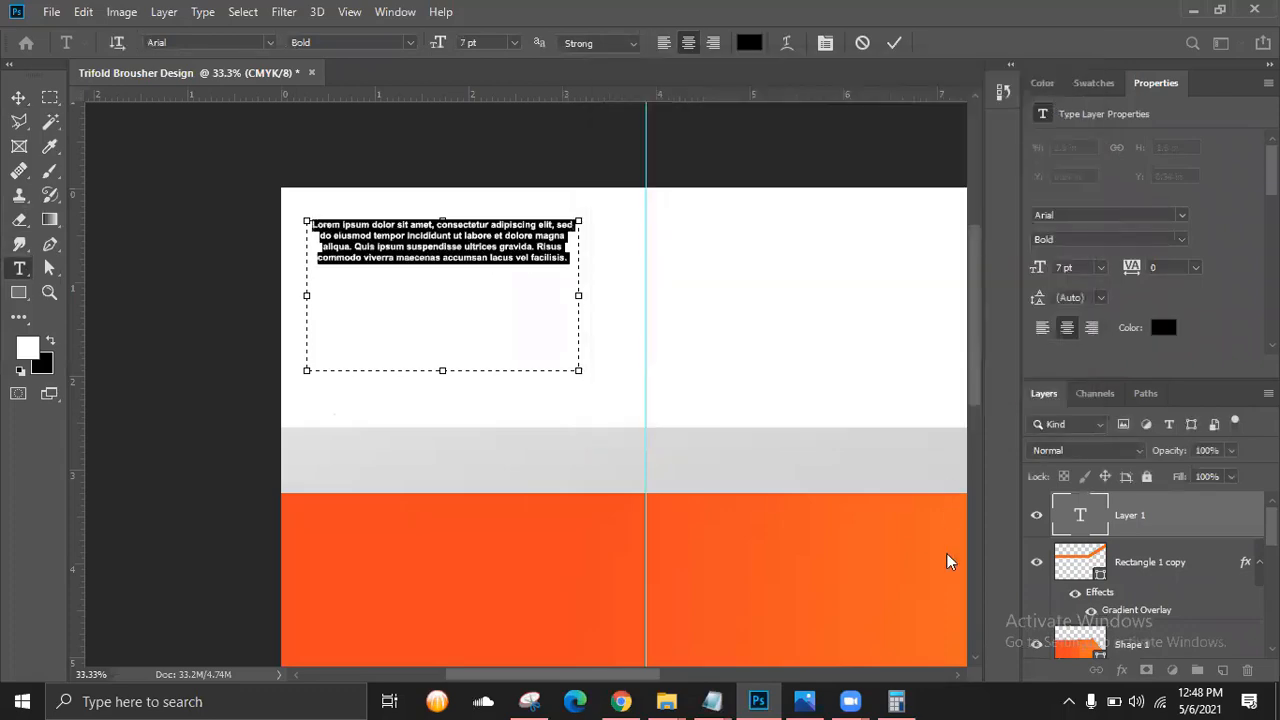
Set the new text's size to 30 pt and replace the placeholder with "Your Business".
{"action": "left_click", "coordinate": [806, 701]}
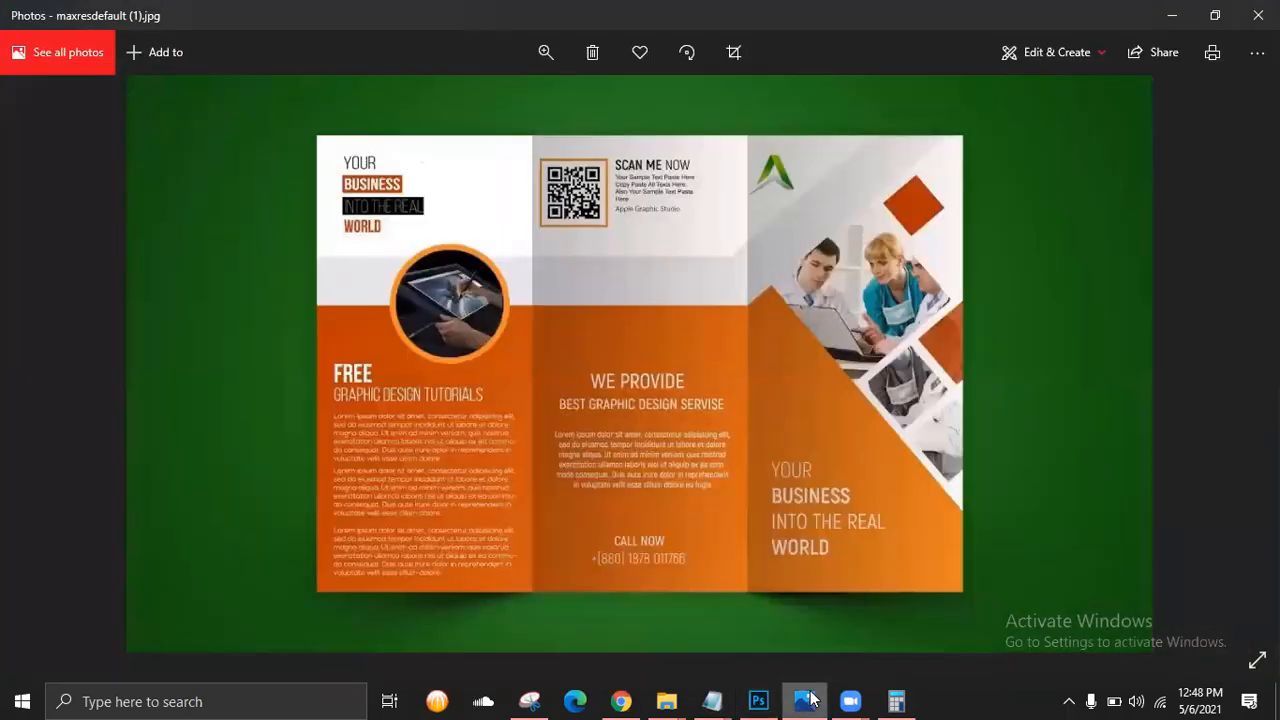
{"action": "left_click", "coordinate": [810, 699]}
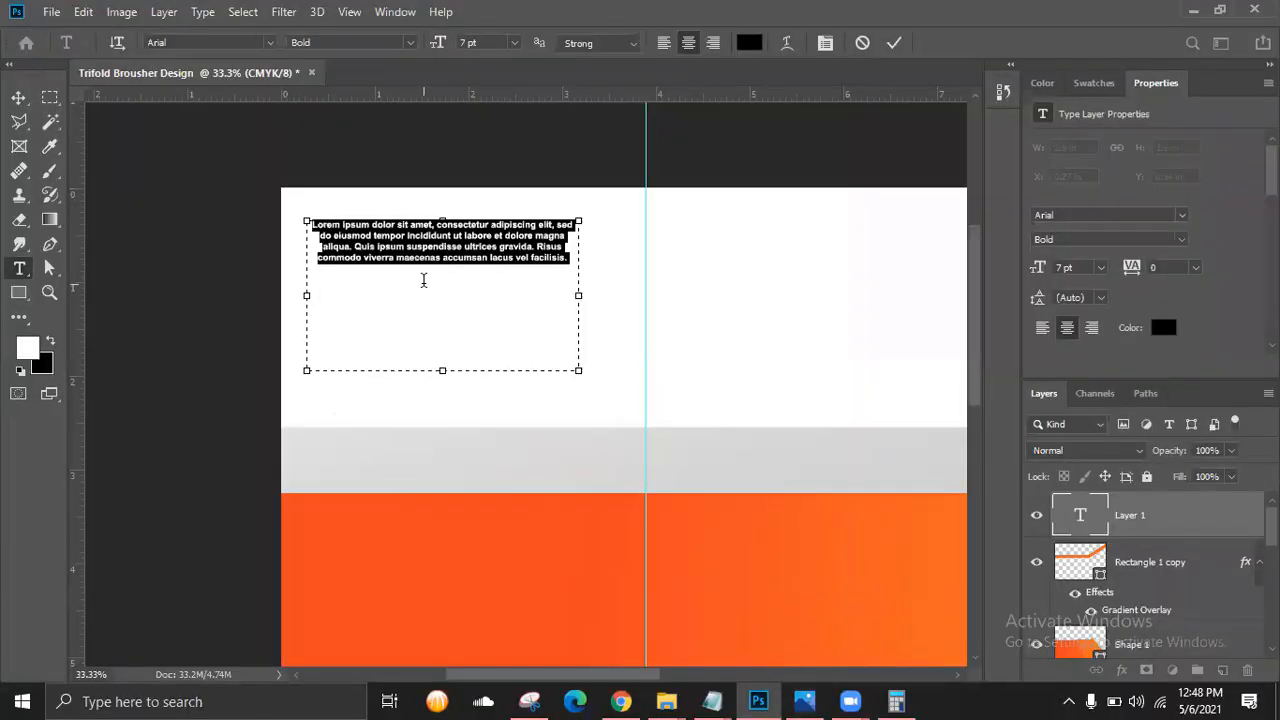
{"action": "left_click", "coordinate": [516, 43]}
{"action": "left_click", "coordinate": [493, 252]}
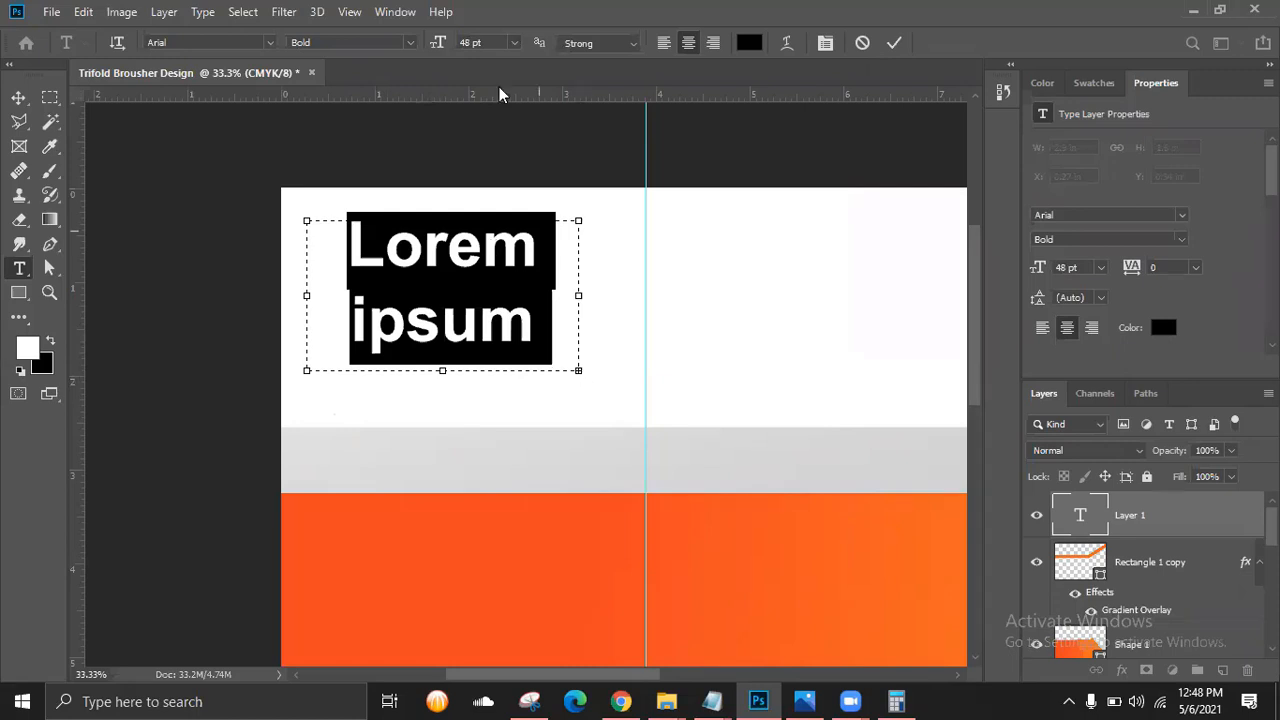
{"action": "left_click", "coordinate": [514, 43]}
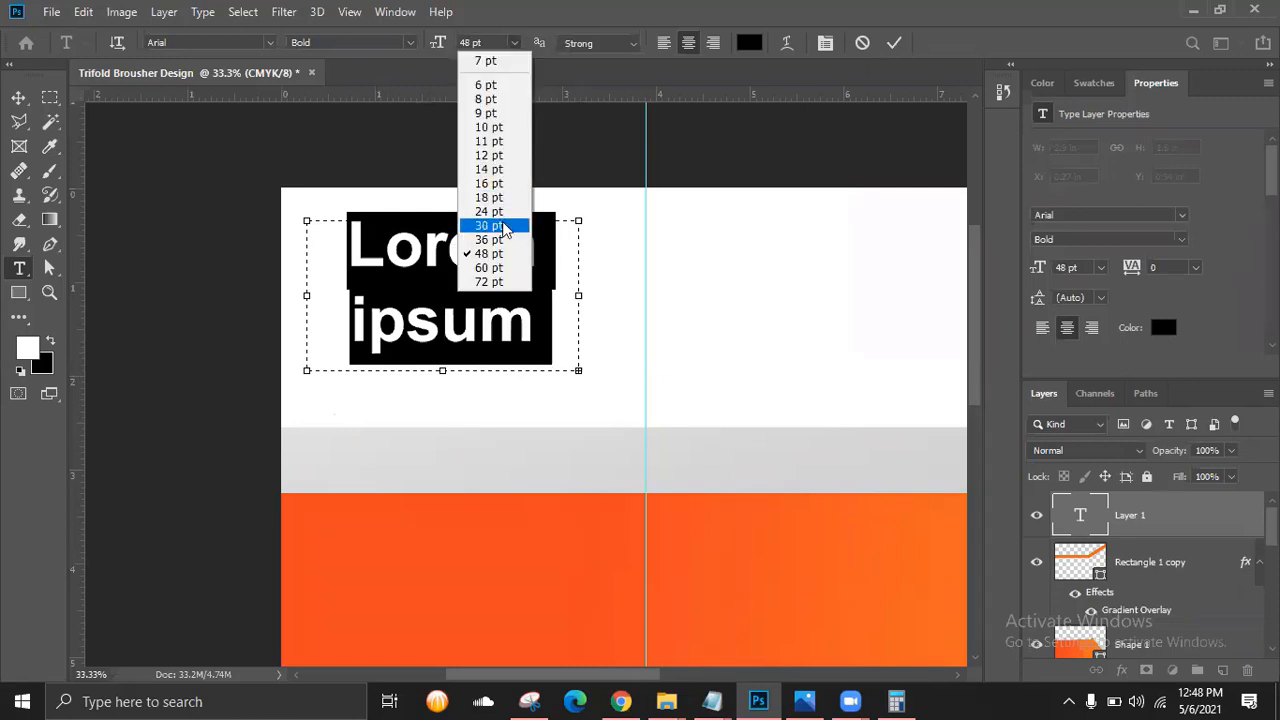
{"action": "left_click", "coordinate": [503, 226]}
{"action": "type", "text": "Your Business"}
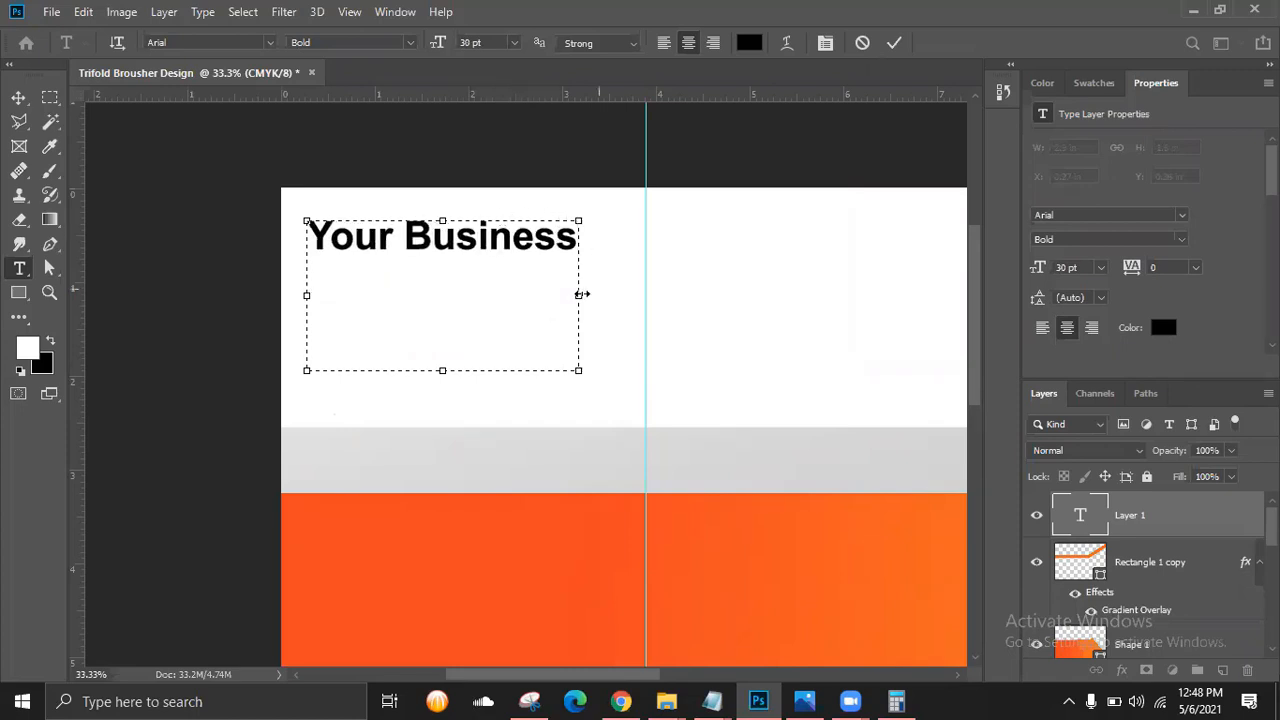
Widen the text box to about 4.2 in and add "to the", checking the wording against the reference image.
{"action": "left_click_drag", "start_coordinate": [579, 295], "coordinate": [704, 304]}
{"action": "type", "text": "to the"}
{"action": "key", "text": "alt+Tab"}
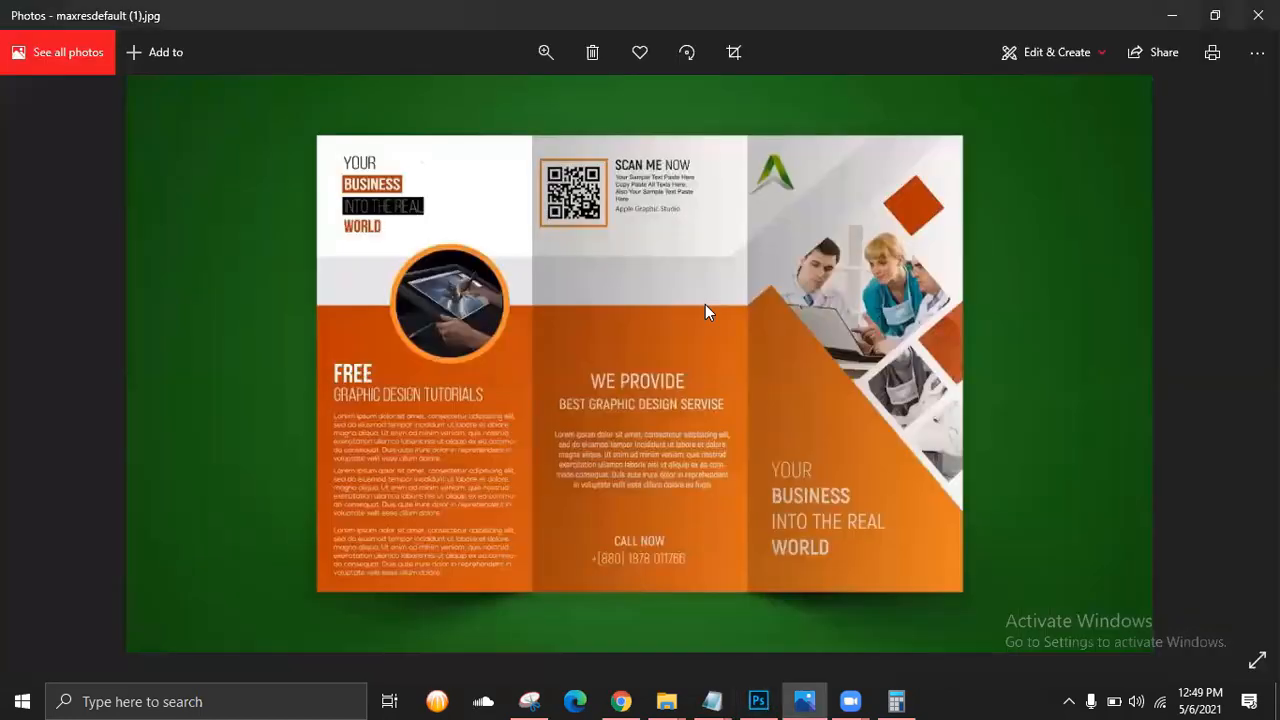
{"action": "key", "text": "alt+Tab"}
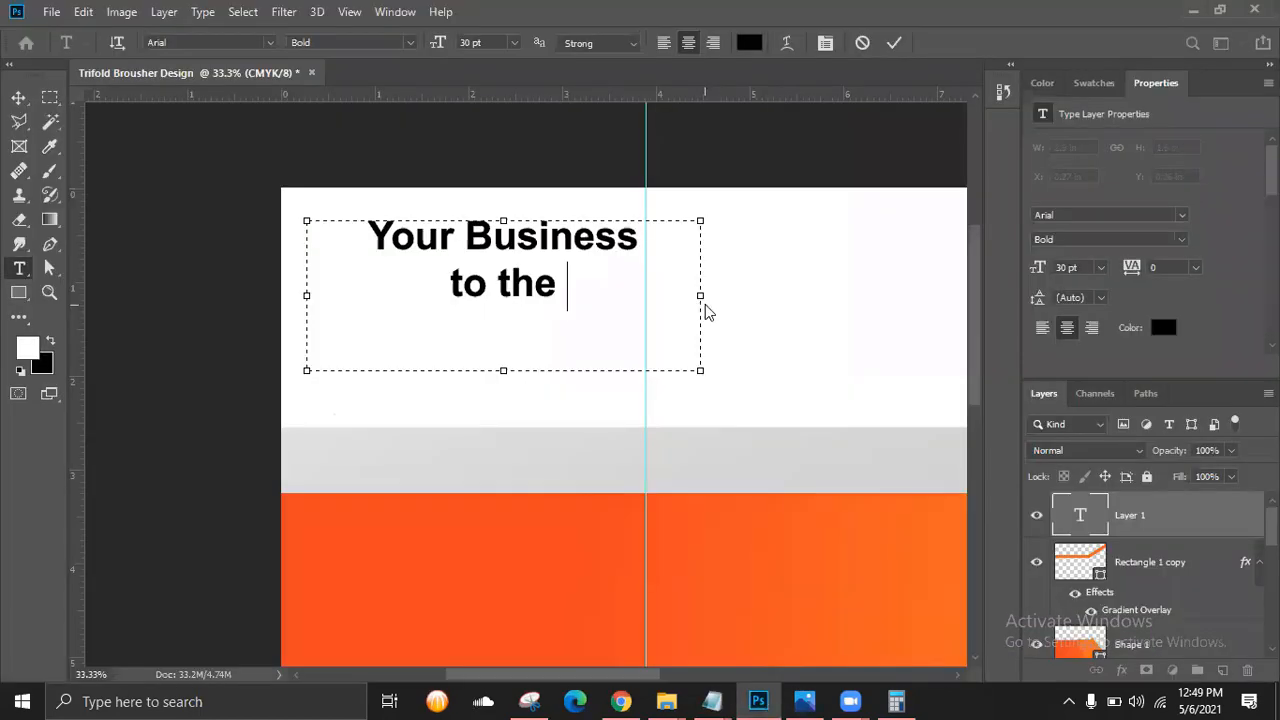
{"action": "key", "text": "alt+Tab"}
{"action": "key", "text": "alt+Tab"}
Replace the headline's second line with "INTO THE REAL".
{"action": "key", "text": "Left"}
{"action": "key", "text": "Left"}
{"action": "key", "text": "BackSpace"}
{"action": "key", "text": "BackSpace"}
{"action": "key", "text": "BackSpace"}
{"action": "key", "text": "Delete"}
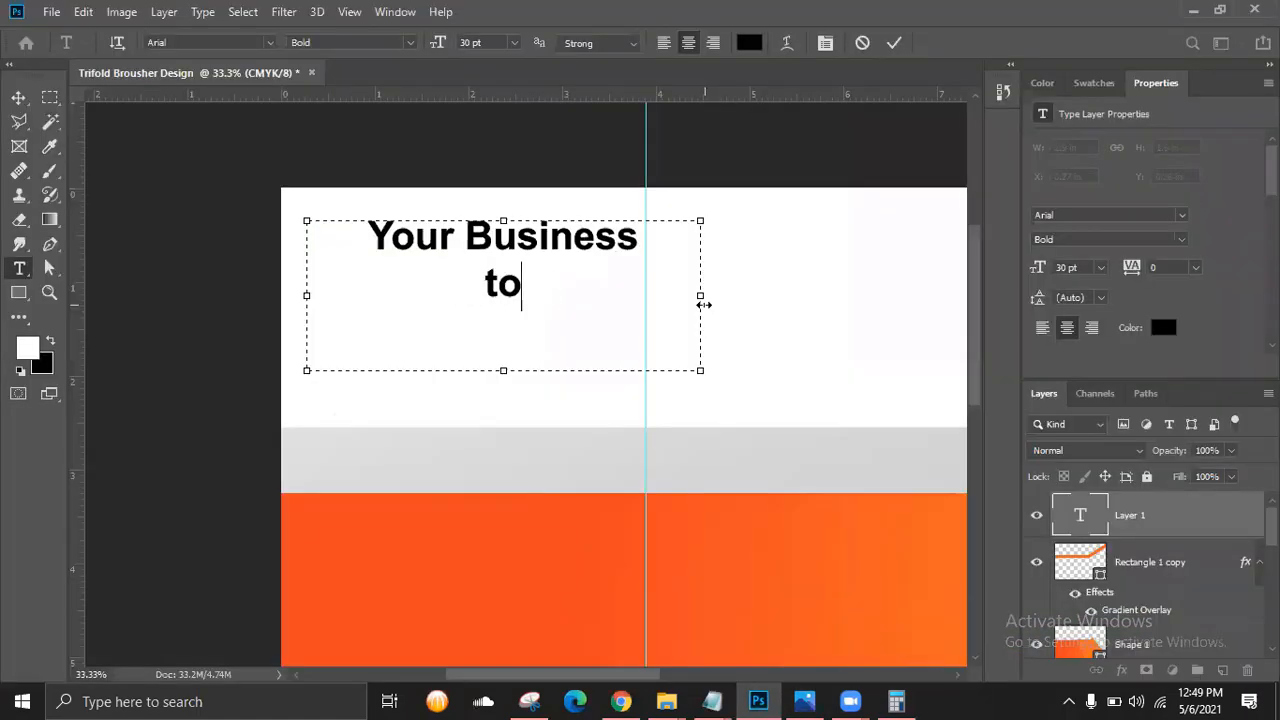
{"action": "key", "text": "BackSpace"}
{"action": "key", "text": "BackSpace"}
{"action": "type", "text": "IN"}
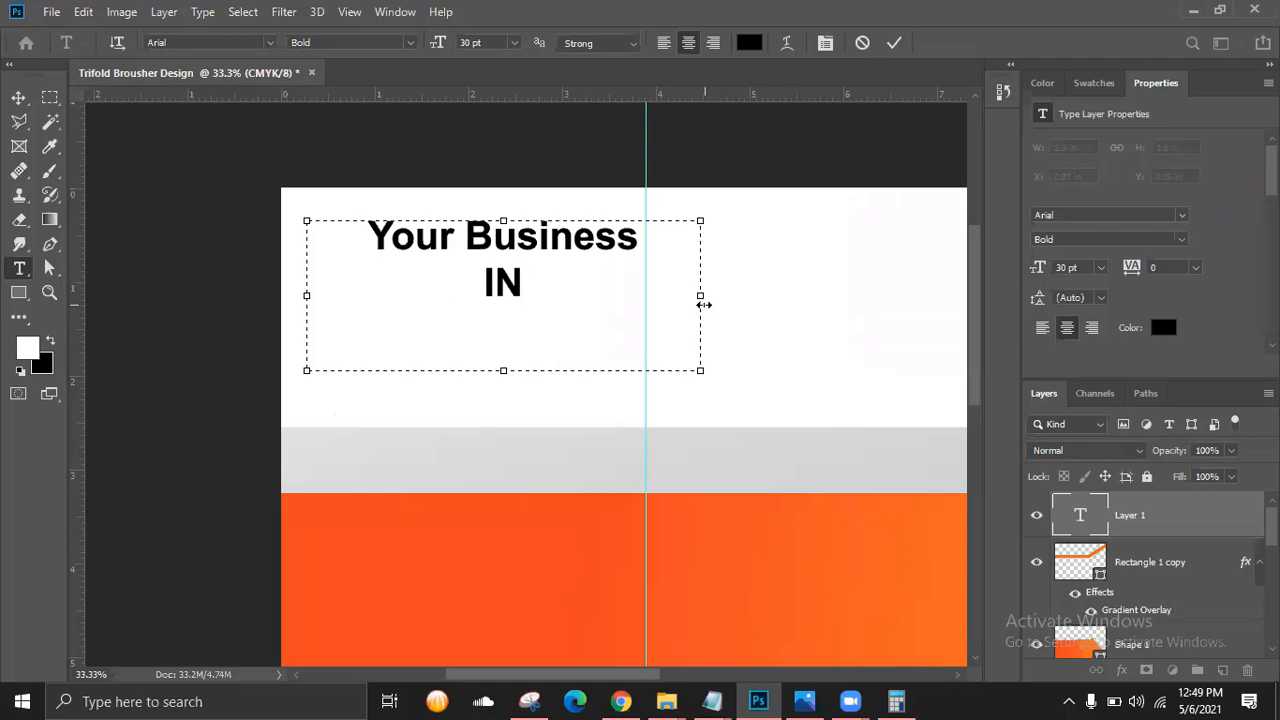
{"action": "type", "text": "TO TH"}
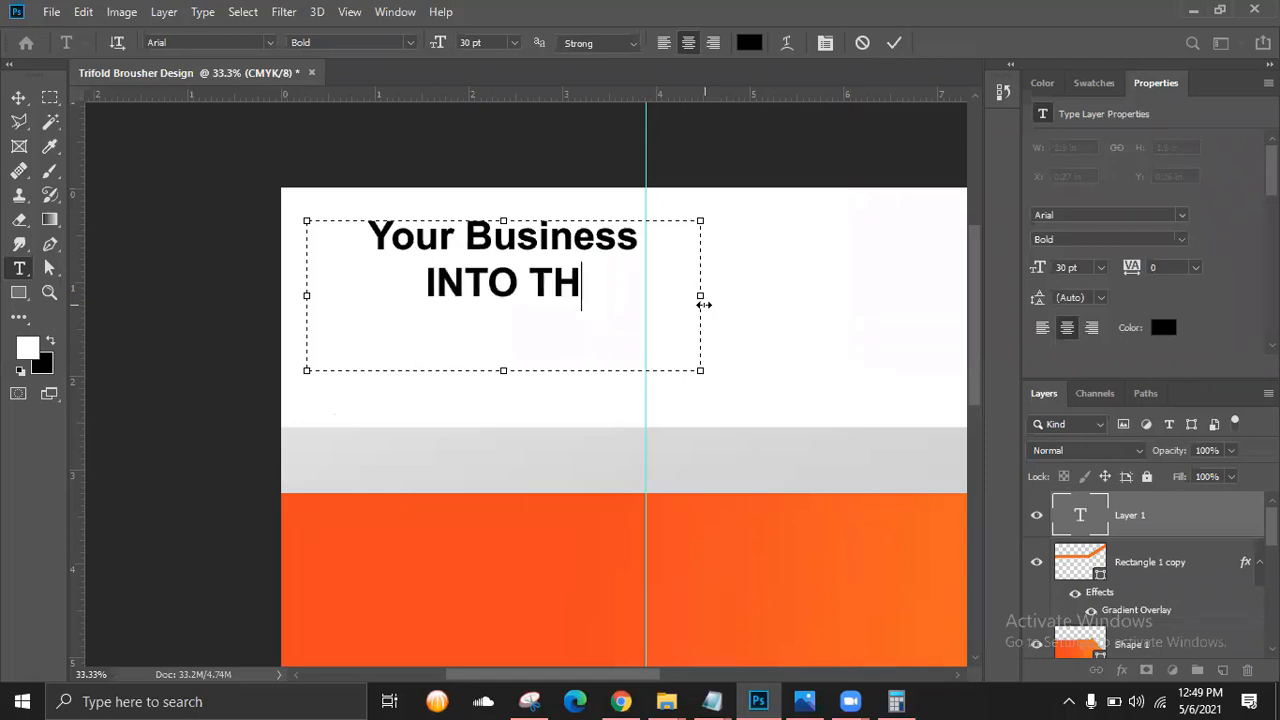
{"action": "type", "text": "E REAL"}
Check the reference wording and add "WORLD" as the headline's last line.
{"action": "key", "text": "alt+Tab"}
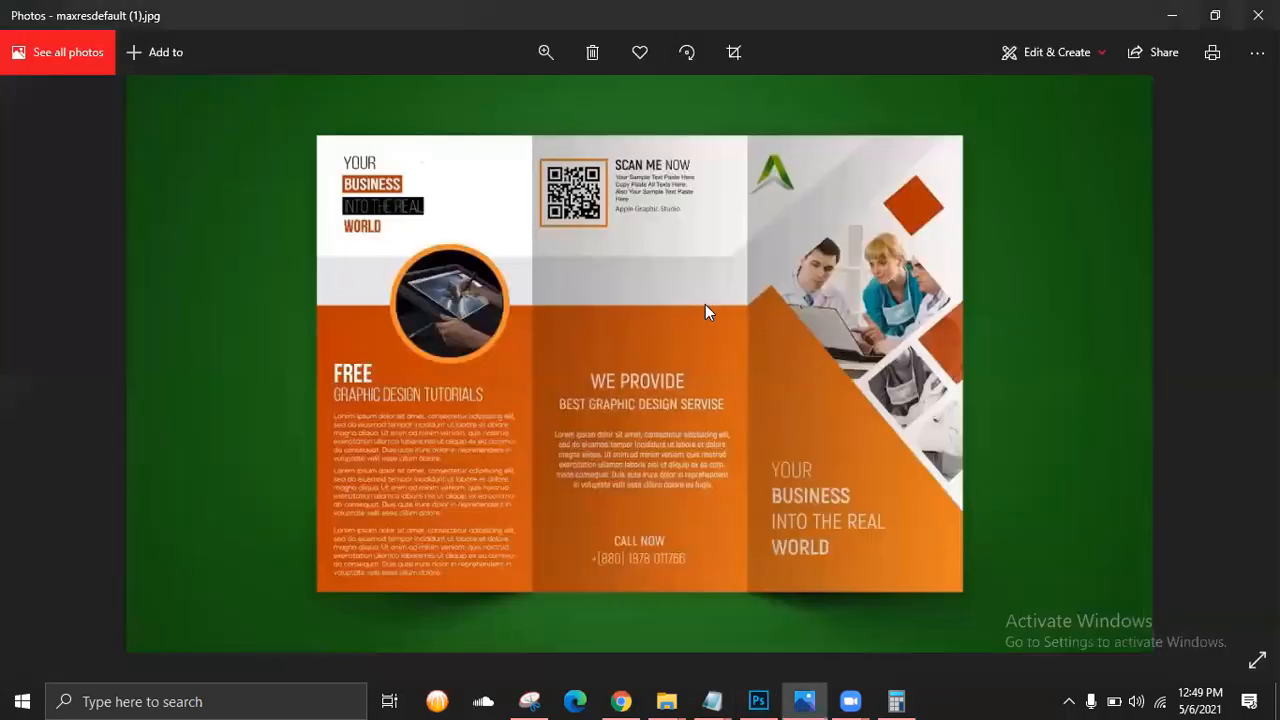
{"action": "key", "text": "alt+Tab"}
{"action": "key", "text": "Return"}
{"action": "type", "text": "WORD"}
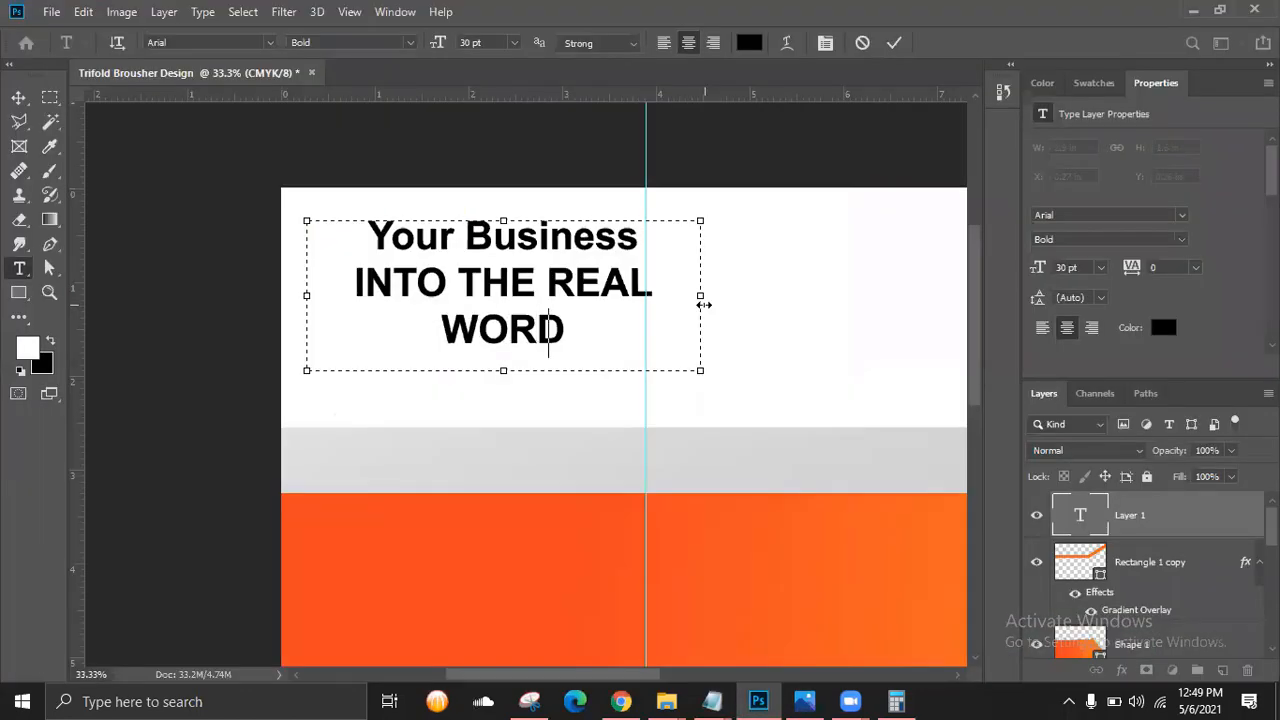
{"action": "type", "text": "L"}
Move "Business" onto its own line and extend the text box downward into the grey band.
{"action": "left_click", "coordinate": [478, 250]}
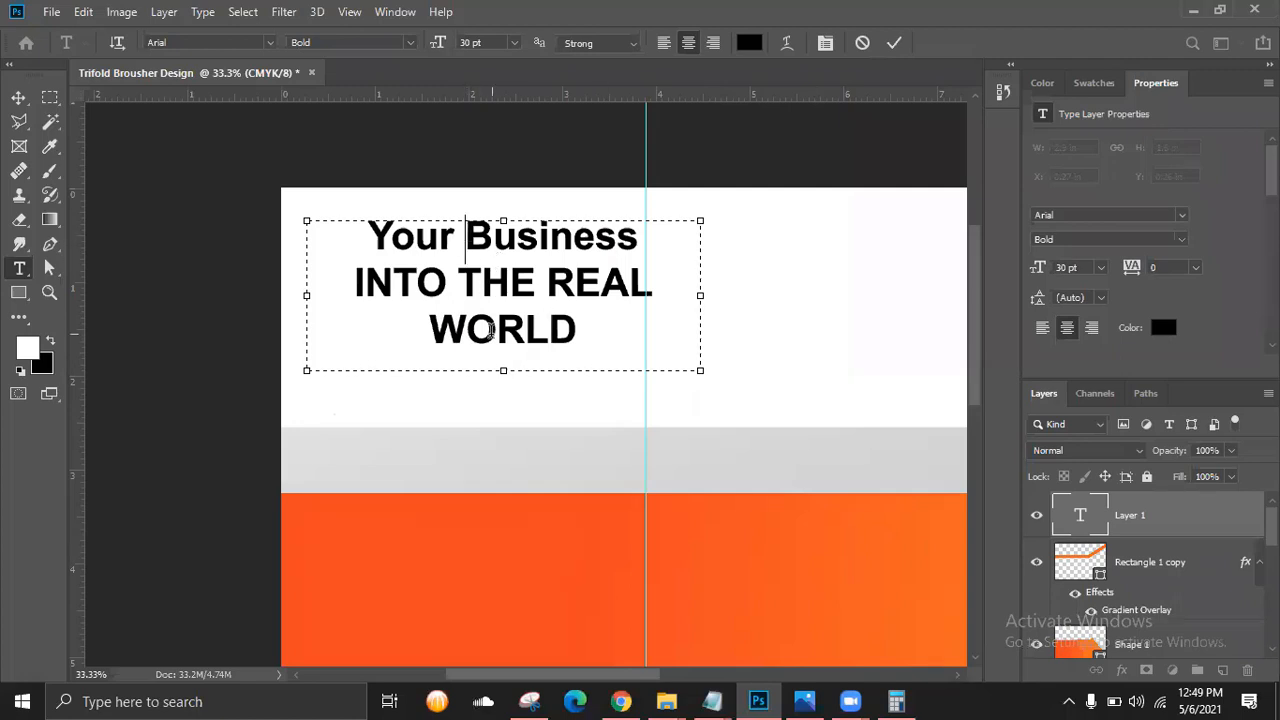
{"action": "key", "text": "Return"}
{"action": "left_click_drag", "start_coordinate": [528, 373], "coordinate": [523, 440]}
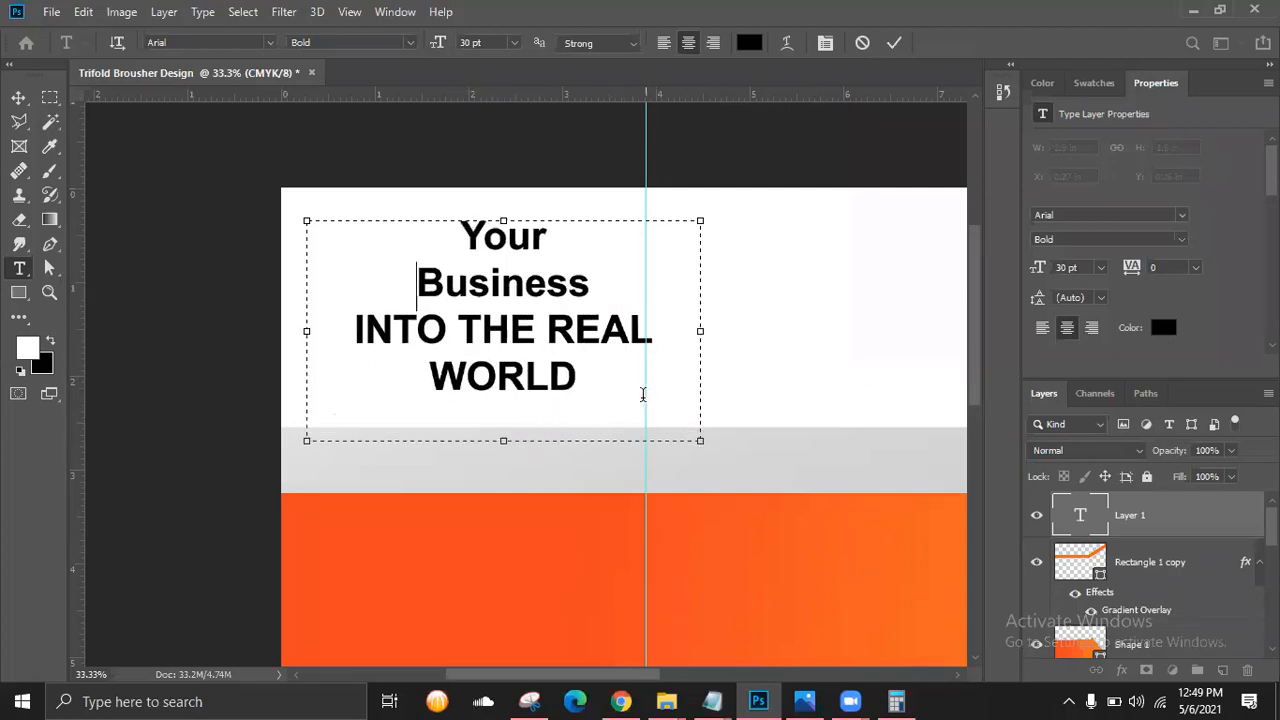
Left-align all four lines of the headline and compare them with the reference image.
{"action": "left_click_drag", "start_coordinate": [643, 394], "coordinate": [374, 108]}
{"action": "left_click", "coordinate": [663, 42]}
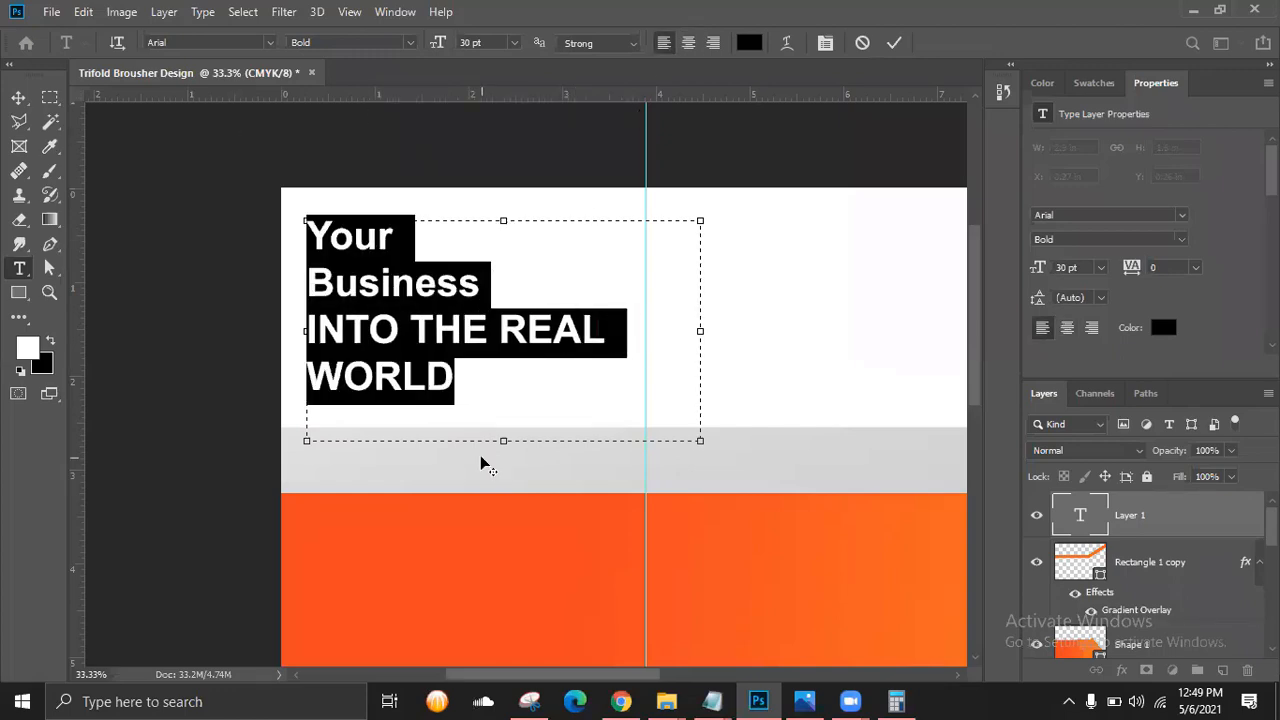
{"action": "key", "text": "alt+Tab"}
{"action": "key", "text": "alt+Tab"}
Colour the word "Business" red-orange by sampling the large orange shape.
{"action": "left_click", "coordinate": [509, 292]}
{"action": "left_click_drag", "start_coordinate": [509, 292], "coordinate": [274, 271]}
{"action": "left_click", "coordinate": [745, 43]}
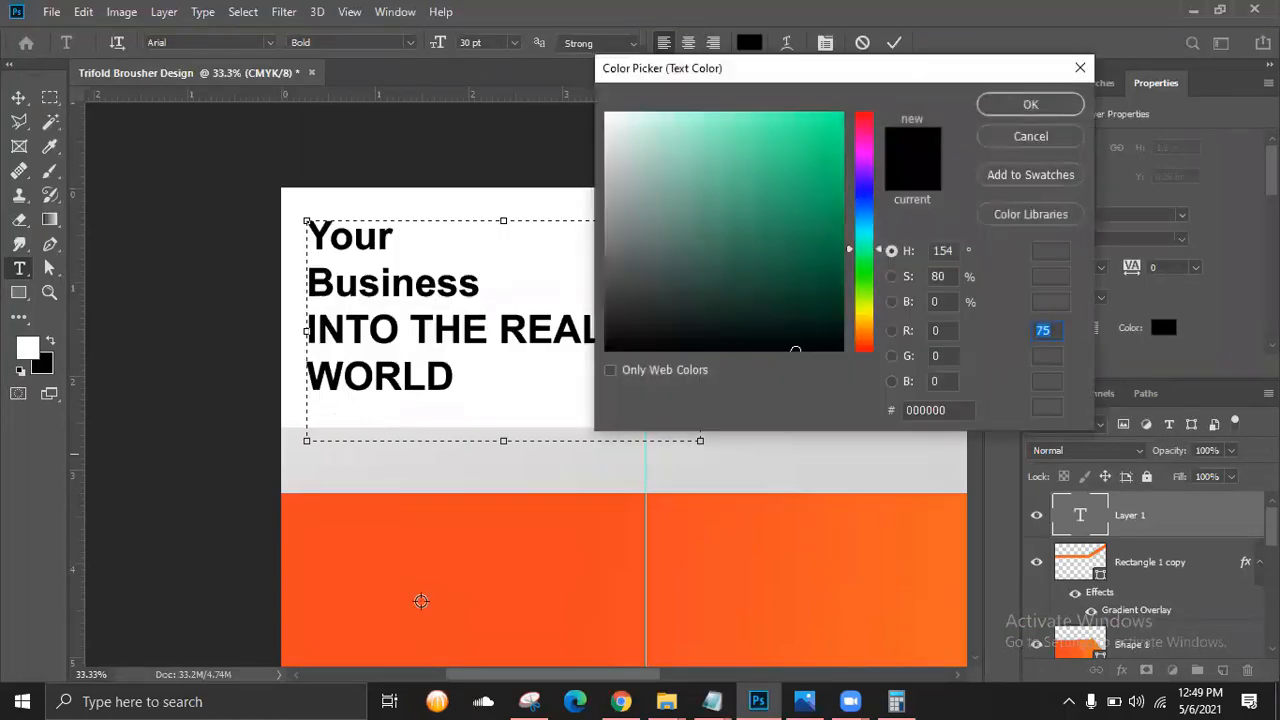
{"action": "left_click", "coordinate": [300, 525]}
{"action": "left_click", "coordinate": [1054, 104]}
Set the word "WORLD" to the dark grey 282828 sampled from beside the artboard.
{"action": "left_click_drag", "start_coordinate": [454, 380], "coordinate": [246, 348]}
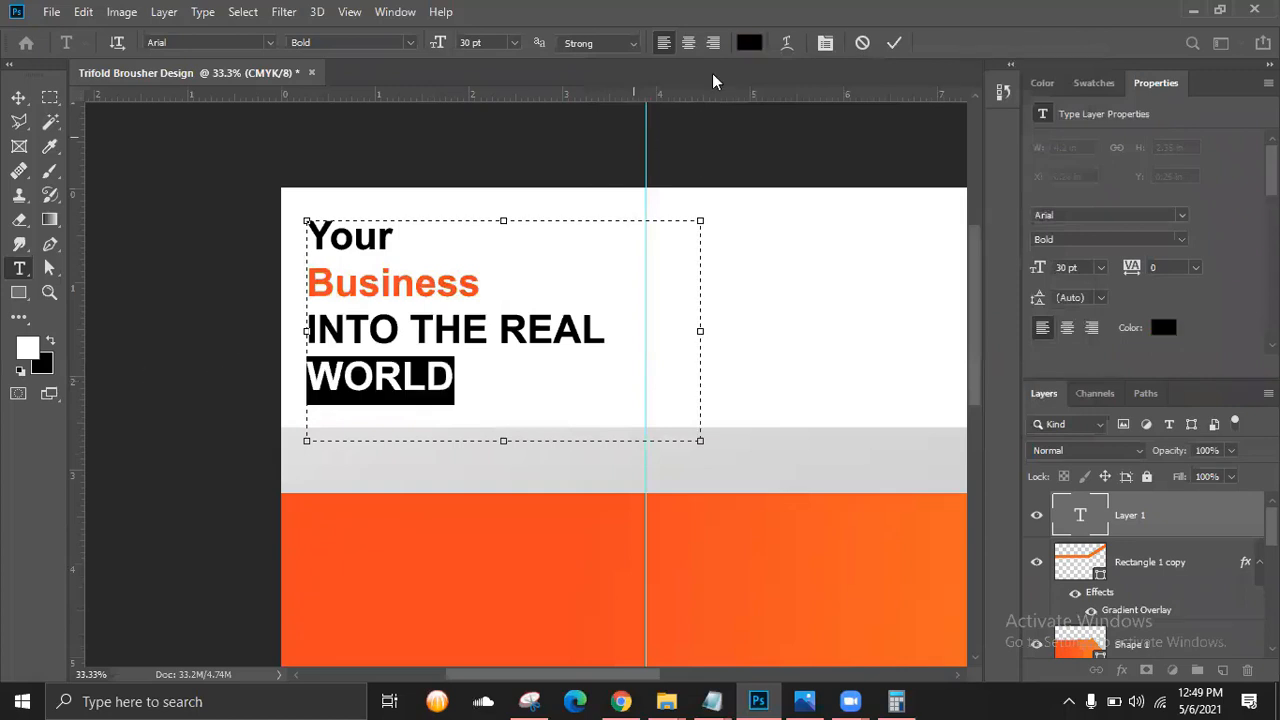
{"action": "left_click", "coordinate": [750, 44]}
{"action": "left_click", "coordinate": [323, 522]}
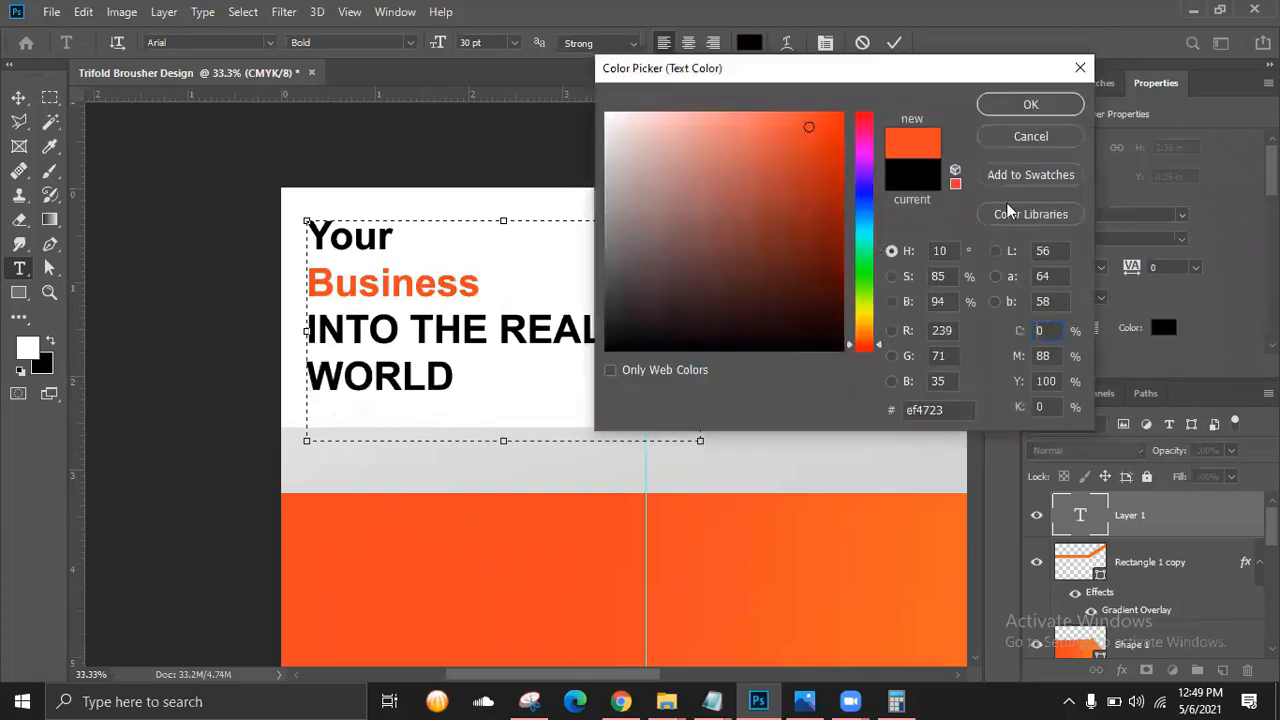
{"action": "left_click", "coordinate": [268, 512]}
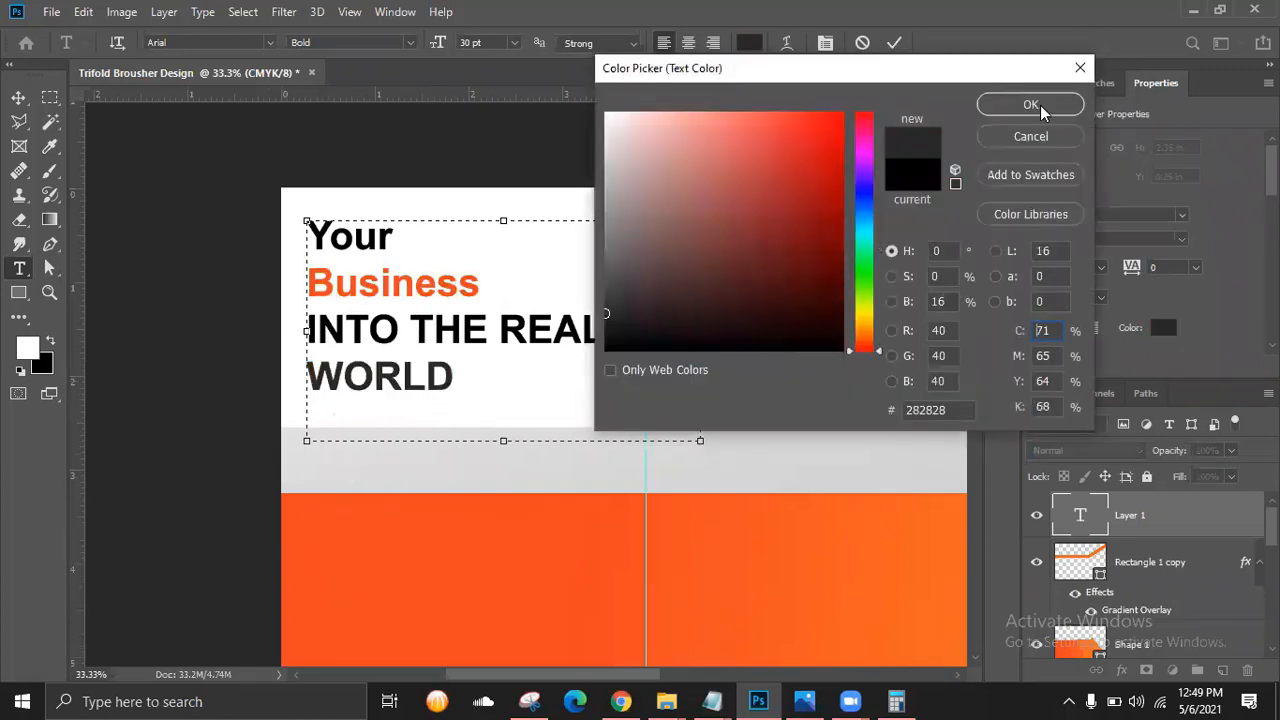
{"action": "left_click", "coordinate": [1042, 107]}
Check the reference colours and recolour the word "WORLD" red-orange by sampling the large orange shape.
{"action": "key", "text": "alt+Tab"}
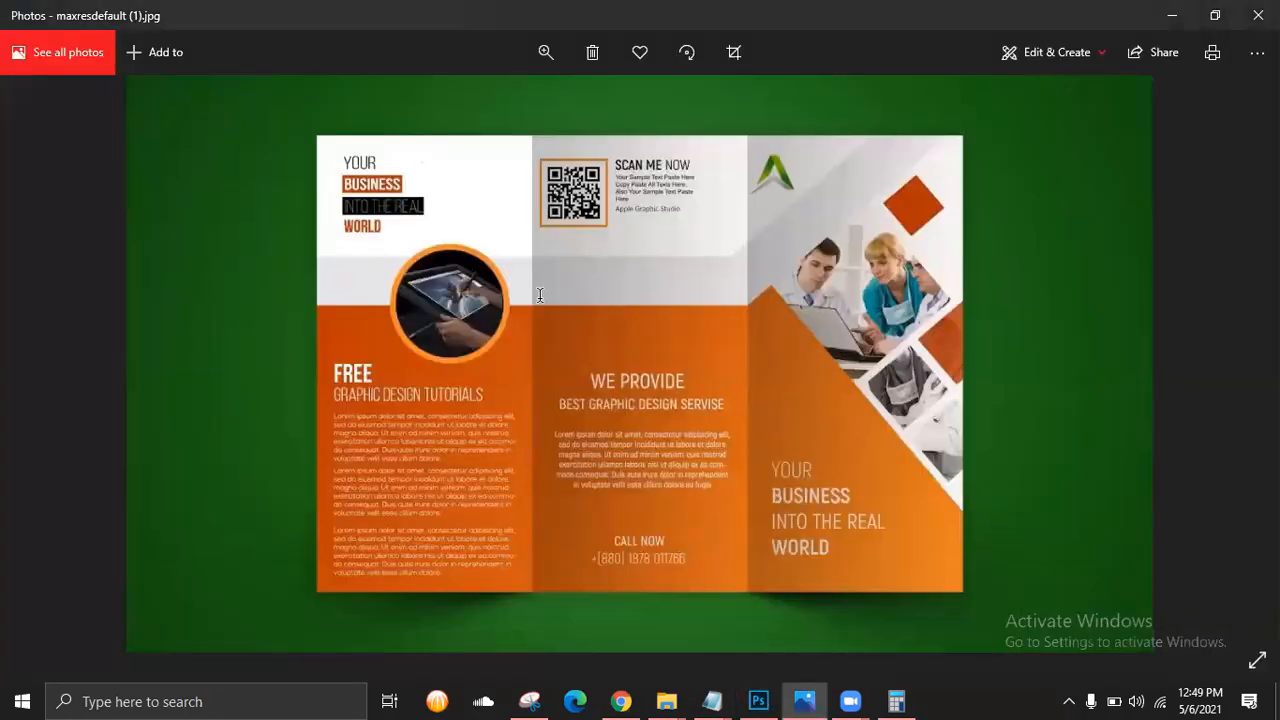
{"action": "key", "text": "alt+Tab"}
{"action": "left_click_drag", "start_coordinate": [373, 330], "coordinate": [610, 338]}
{"action": "left_click", "coordinate": [442, 386]}
{"action": "left_click_drag", "start_coordinate": [471, 378], "coordinate": [242, 378]}
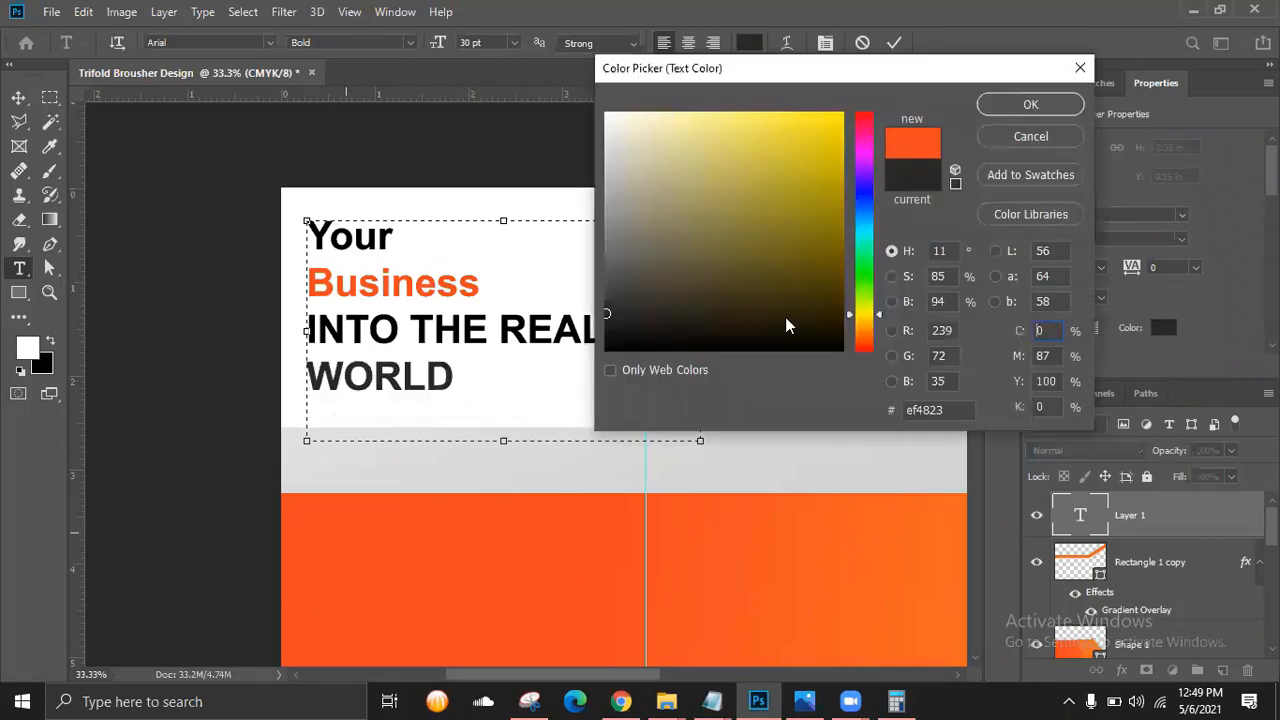
{"action": "left_click", "coordinate": [922, 169]}
{"action": "left_click", "coordinate": [308, 533]}
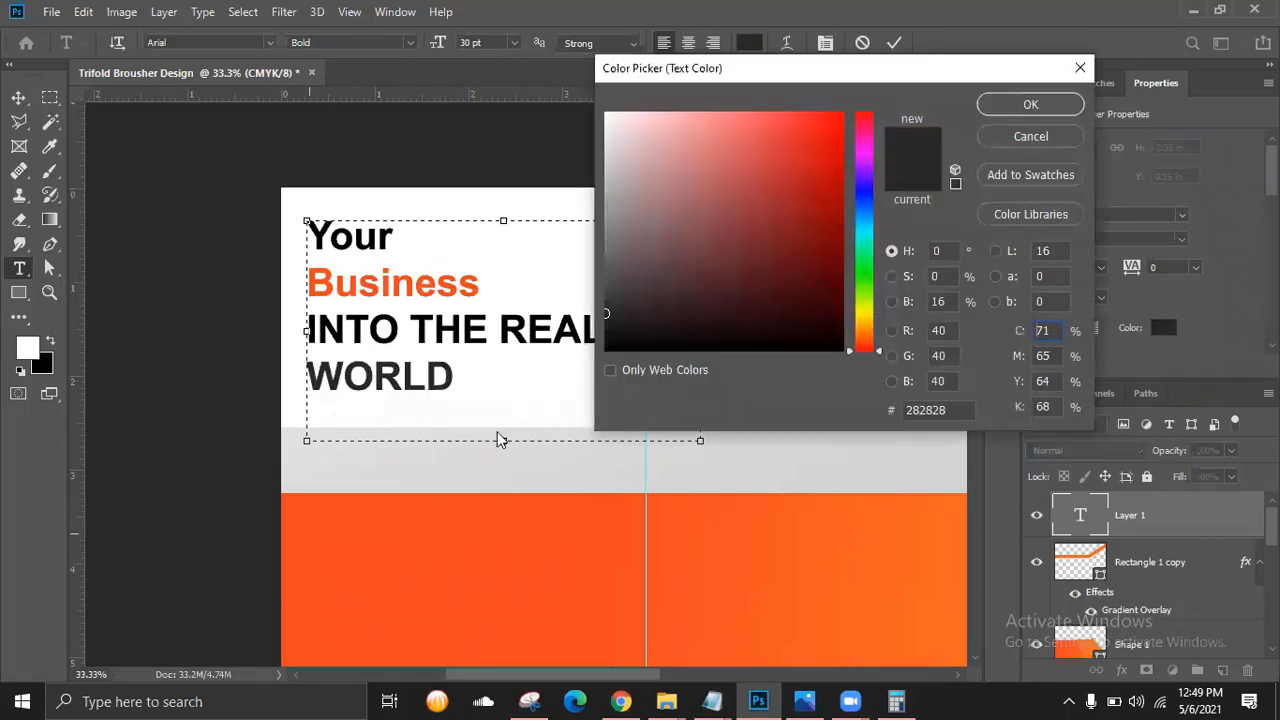
{"action": "left_click", "coordinate": [1031, 105]}
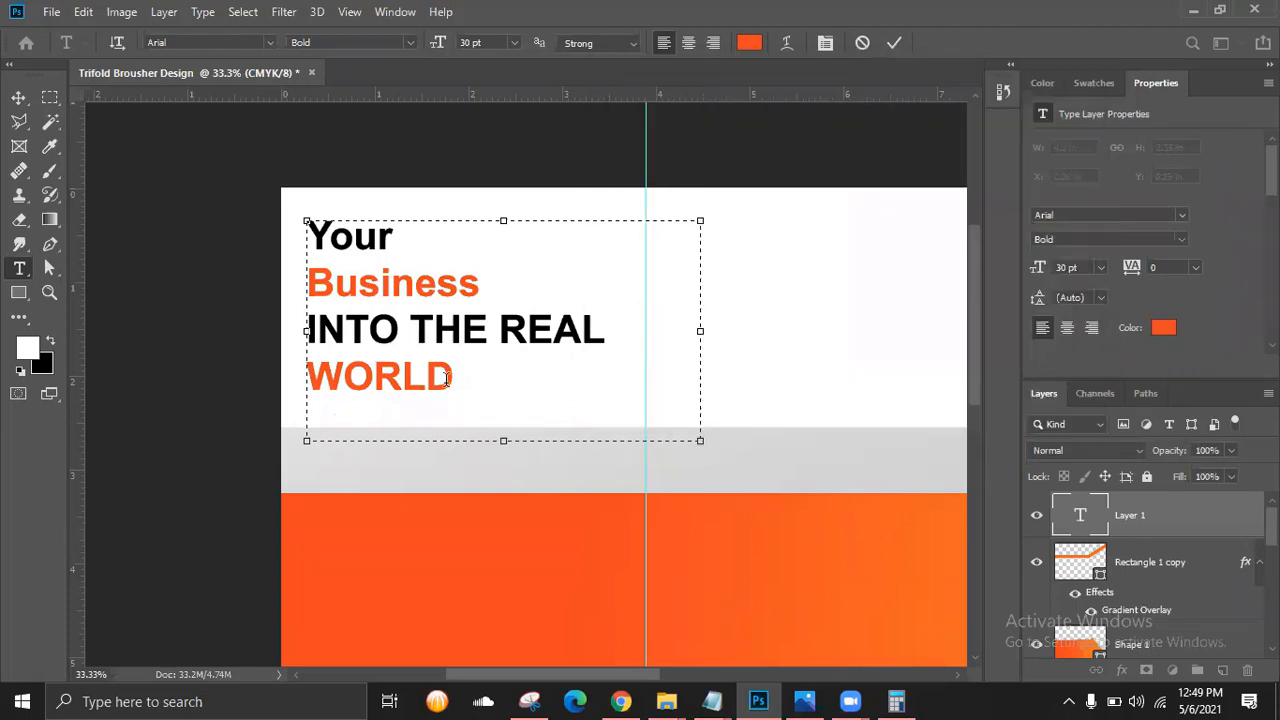
Scale the headline text to about 81% and nudge it slightly down, checking it against the reference image.
{"action": "key", "text": "ctrl+Return"}
{"action": "key", "text": "ctrl+t"}
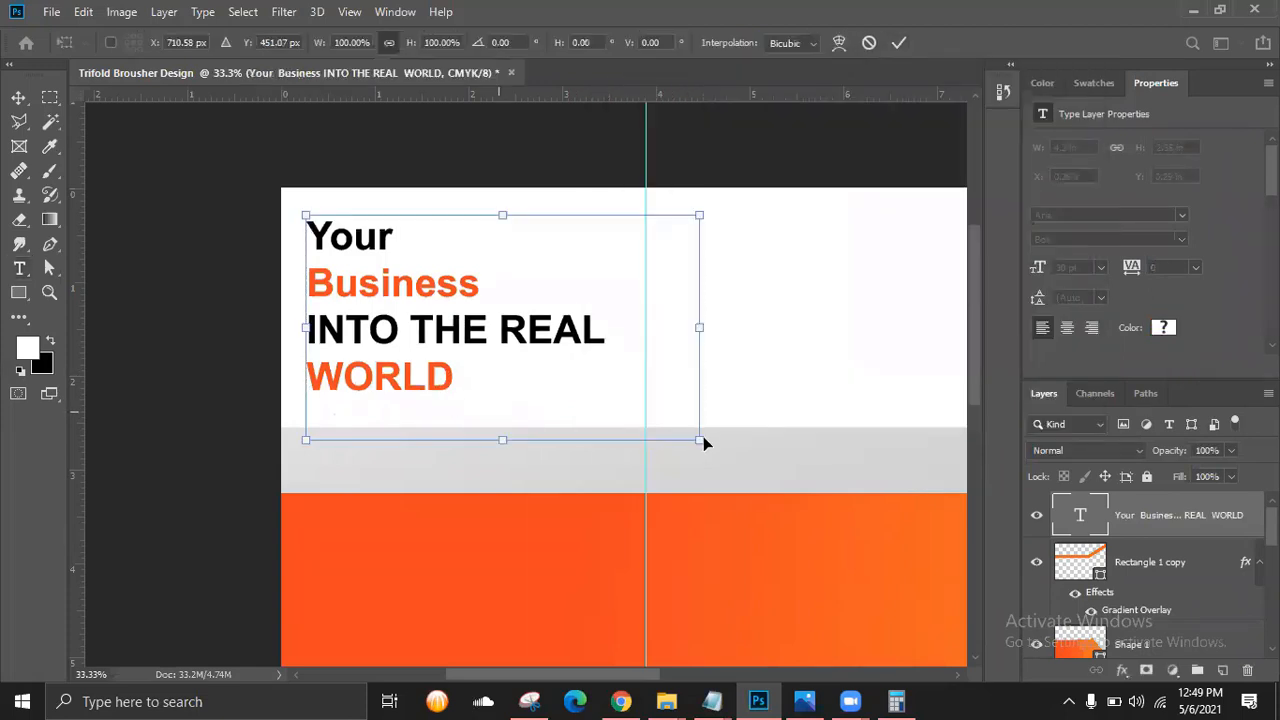
{"action": "left_click_drag", "start_coordinate": [697, 438], "coordinate": [623, 397]}
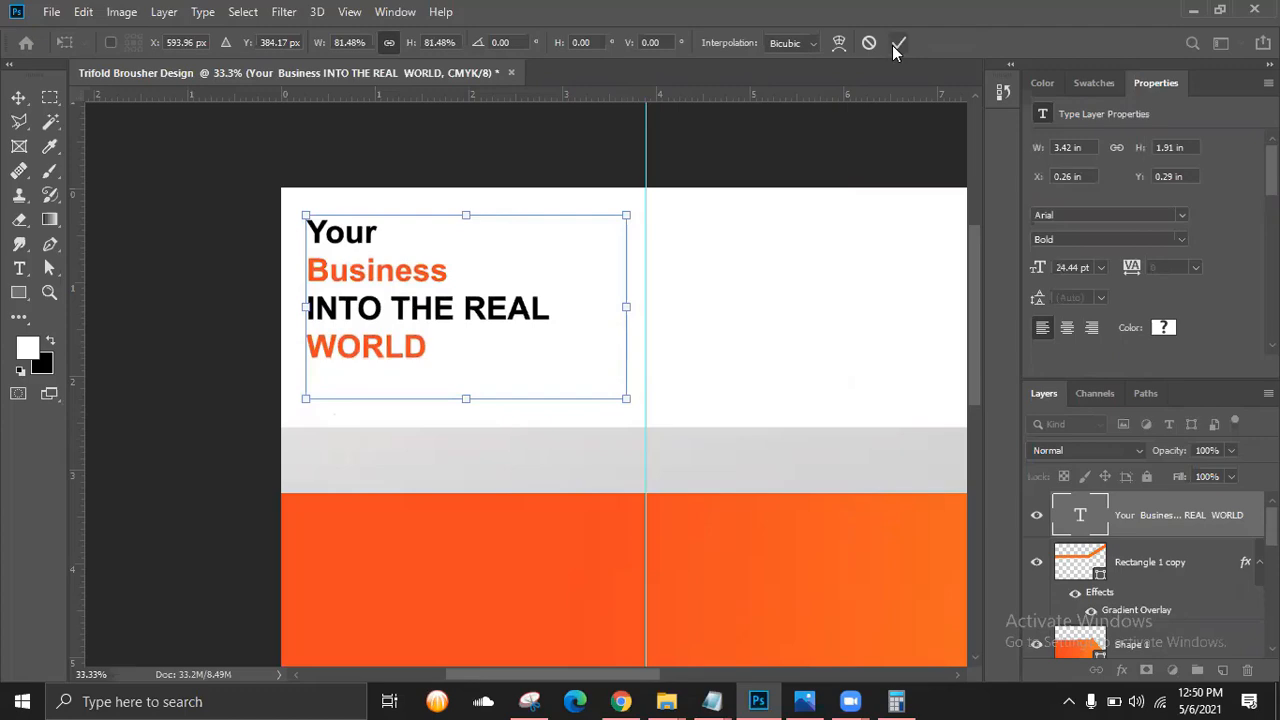
{"action": "key", "text": "Return"}
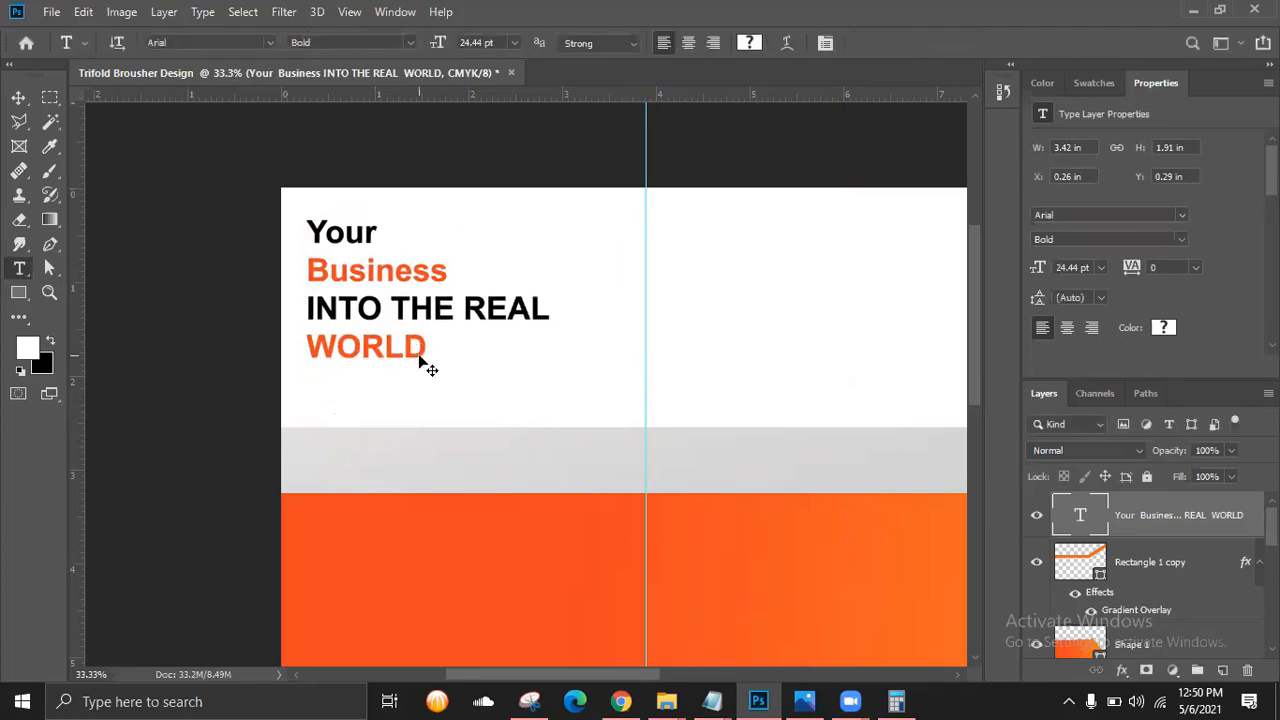
{"action": "key", "text": "ctrl+shift+Down"}
{"action": "key", "text": "ctrl+shift+Down"}
{"action": "key", "text": "alt+Tab"}
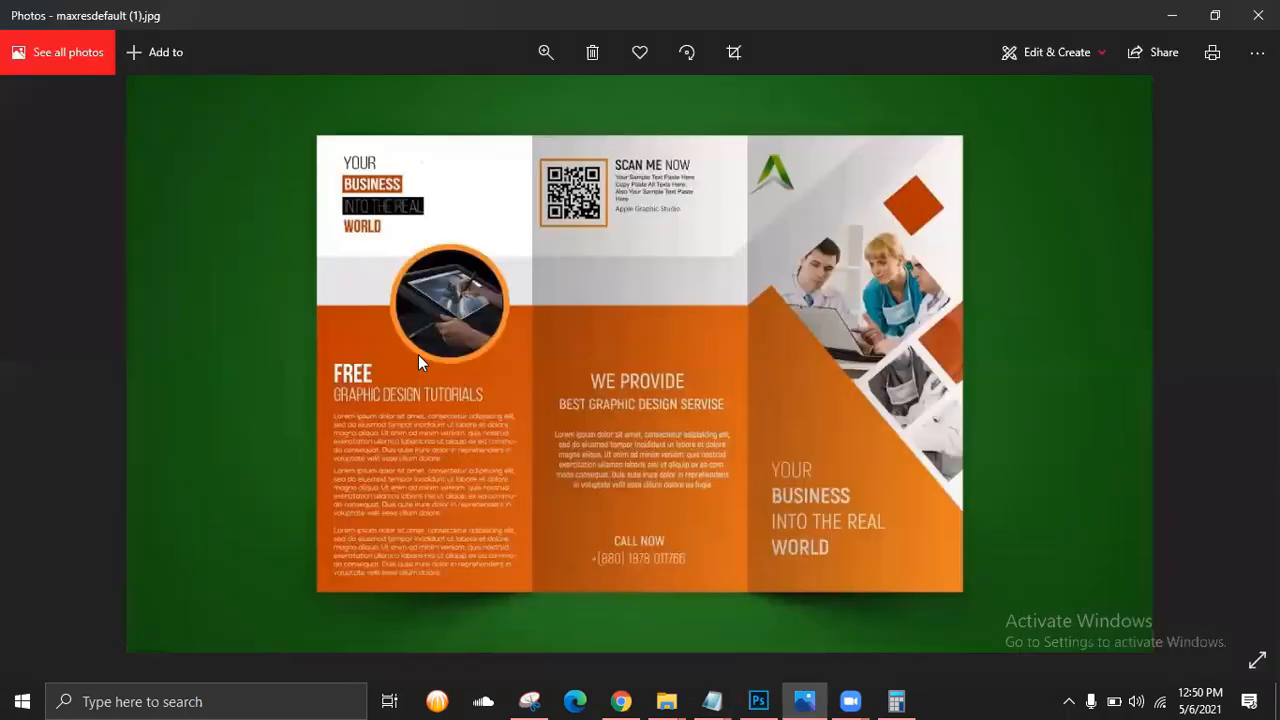
{"action": "key", "text": "alt+Tab"}
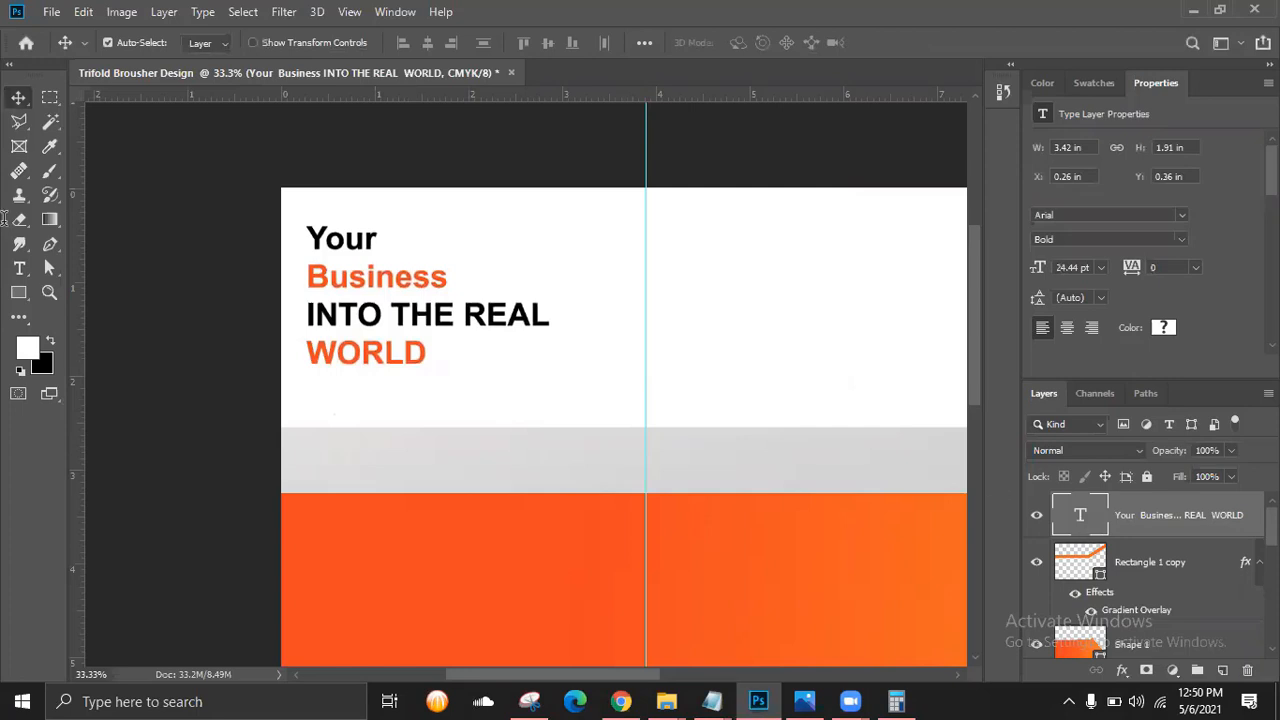
Change the headline's first line to "YOUR" in capitals.
{"action": "double_click", "coordinate": [378, 270]}
{"action": "left_click_drag", "start_coordinate": [392, 237], "coordinate": [288, 241]}
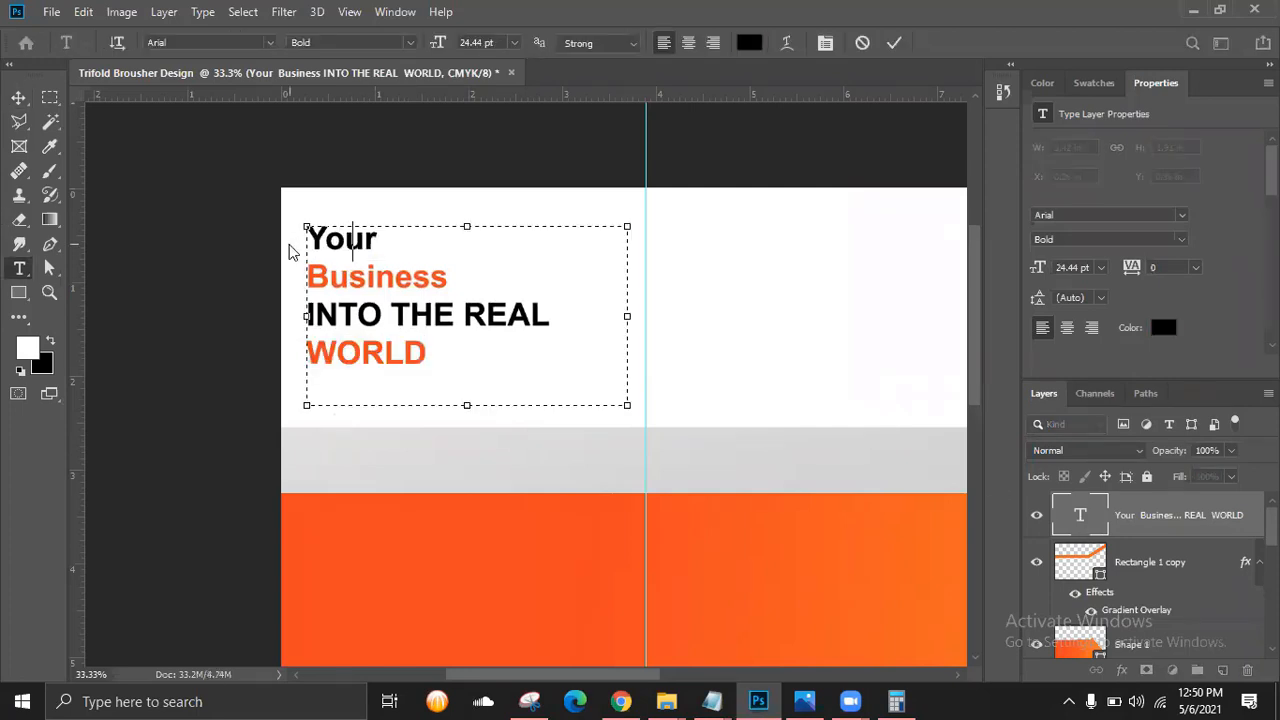
{"action": "key", "text": "alt+Tab"}
{"action": "key", "text": "alt+Tab"}
Retype the headline's second line as "BUSINESS" in capitals, keeping "INTO THE REAL" on its own line, and commit the text.
{"action": "key", "text": "Down"}
{"action": "key", "text": "End"}
{"action": "key", "text": "shift+Left"}
{"action": "key", "text": "shift+Left"}
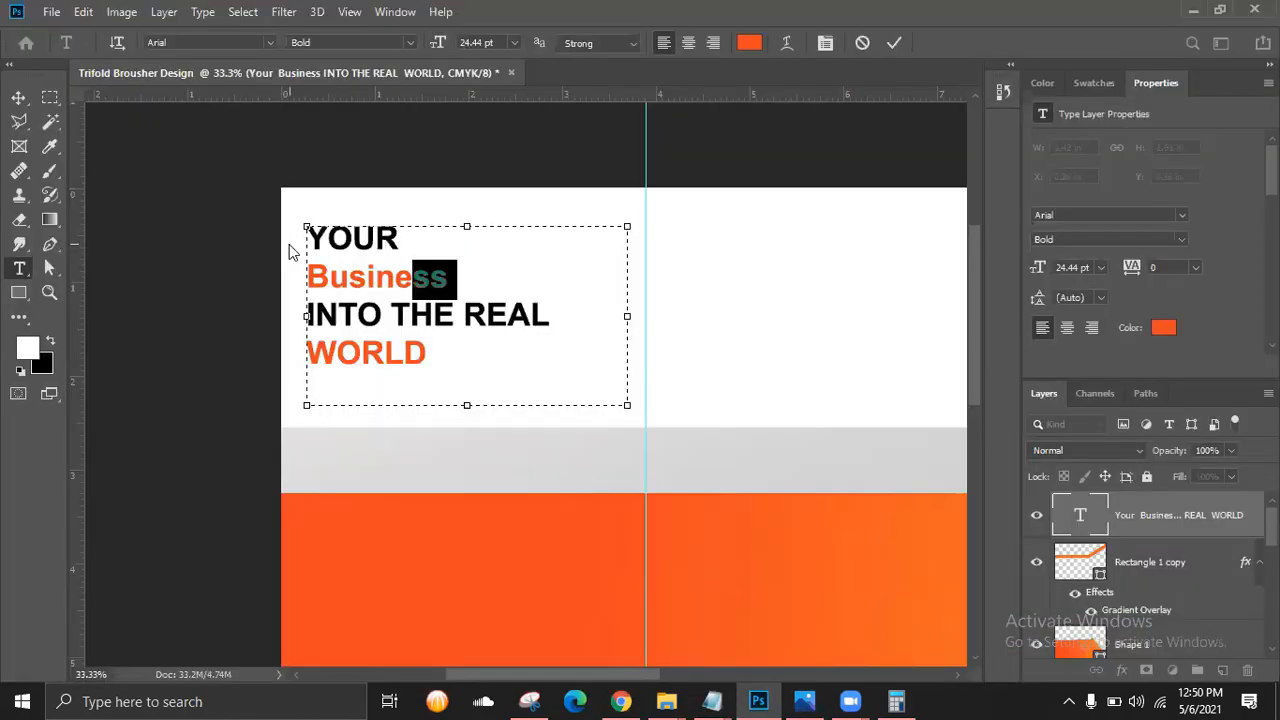
{"action": "key", "text": "shift+Left"}
{"action": "key", "text": "shift+Left"}
{"action": "key", "text": "shift+Left"}
{"action": "key", "text": "shift+Left"}
{"action": "key", "text": "shift+Left"}
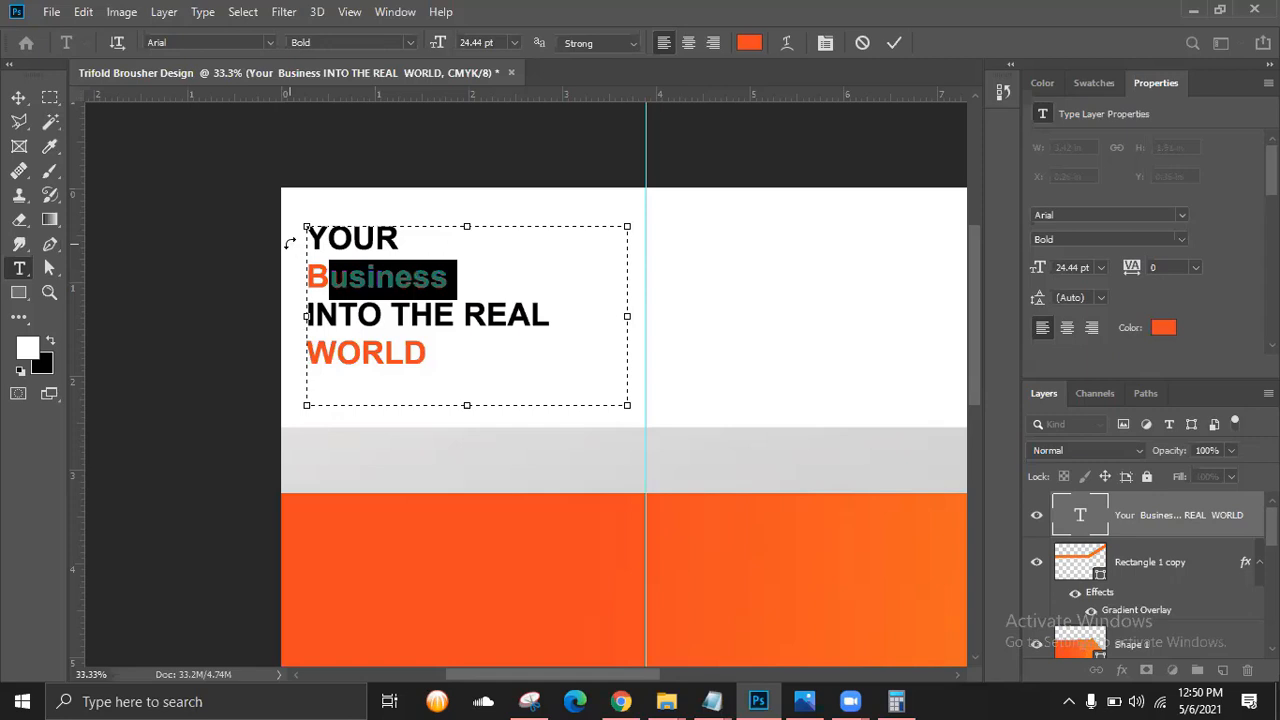
{"action": "key", "text": "Right"}
{"action": "type", "text": "USINESS"}
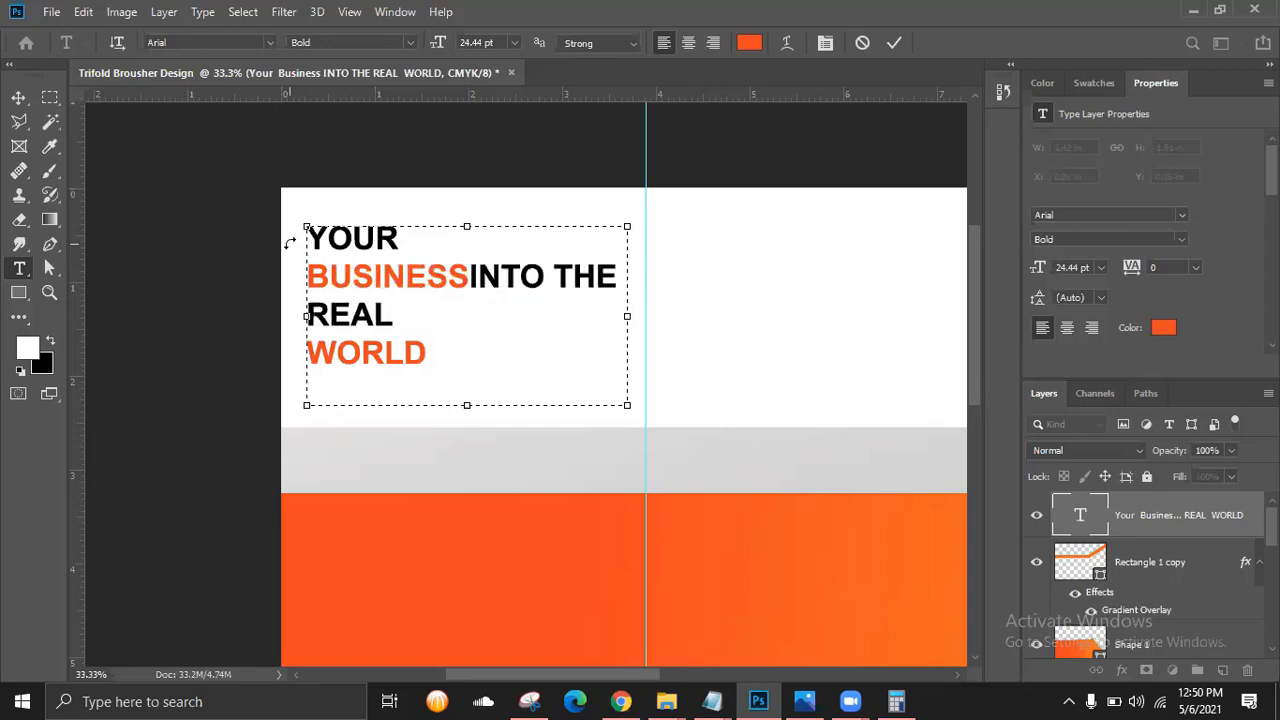
{"action": "key", "text": "Return"}
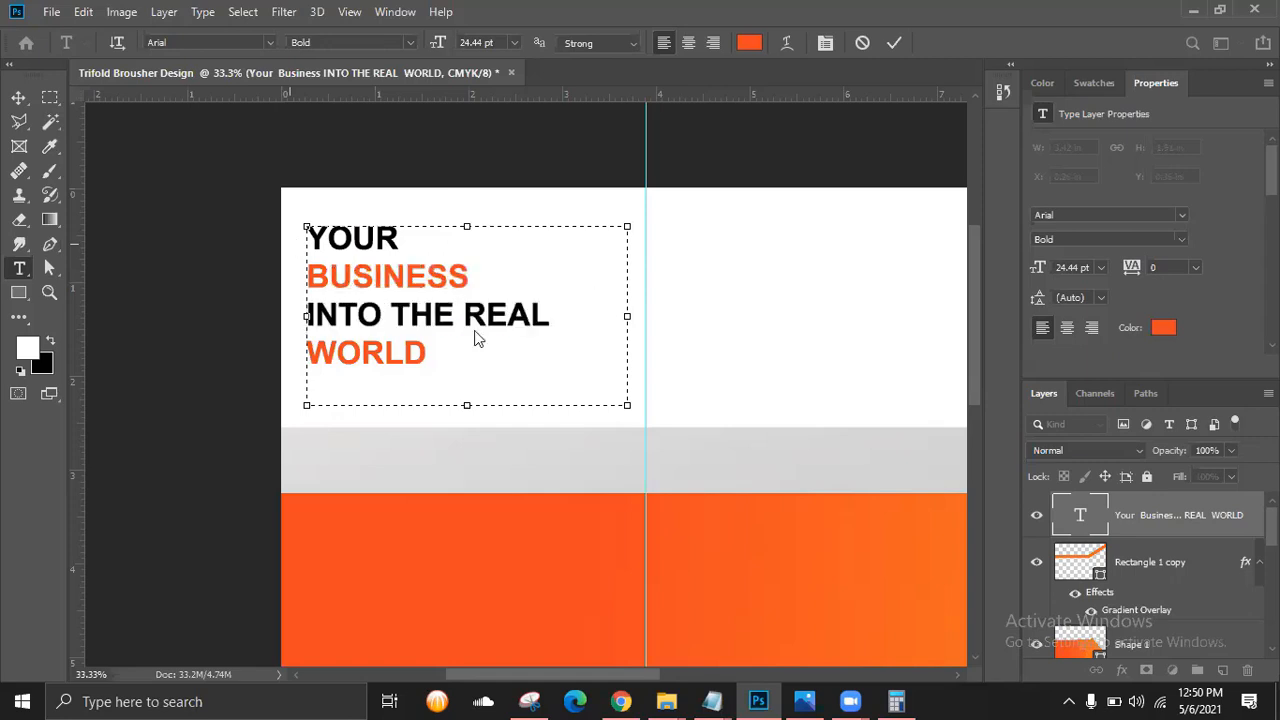
{"action": "key", "text": "alt+Tab"}
{"action": "key", "text": "alt+Tab"}
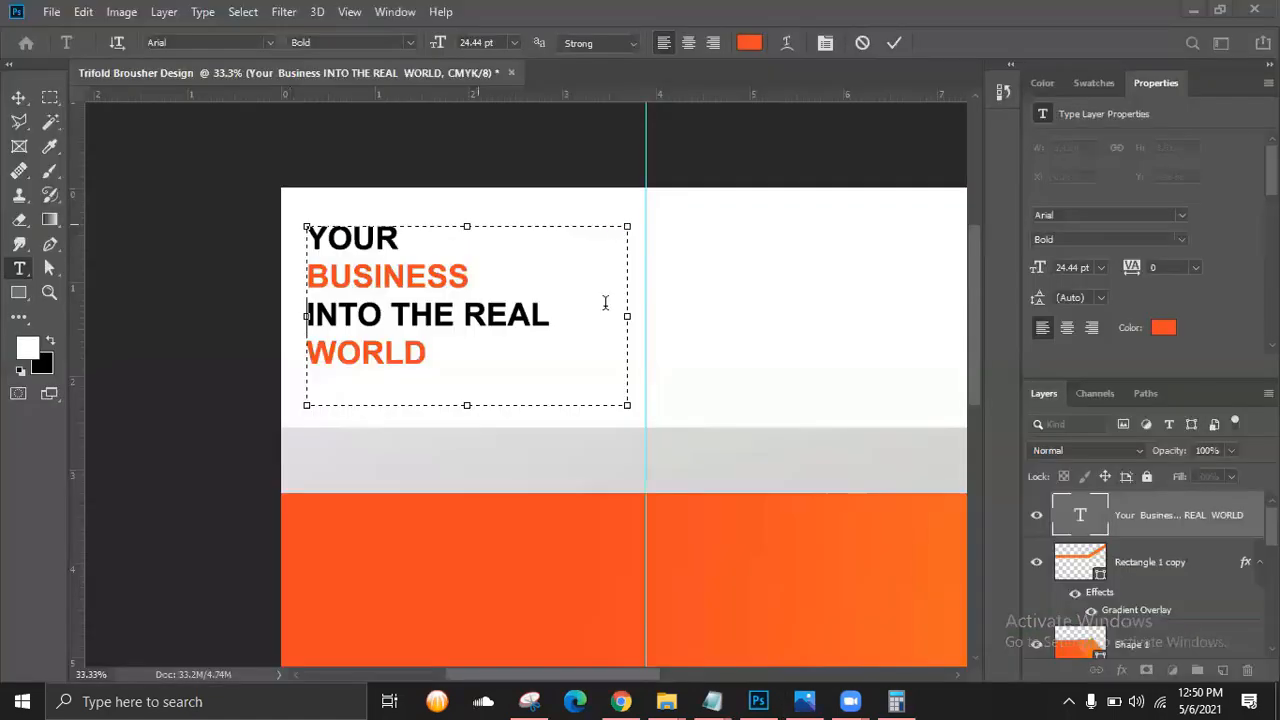
{"action": "key", "text": "ctrl+a"}
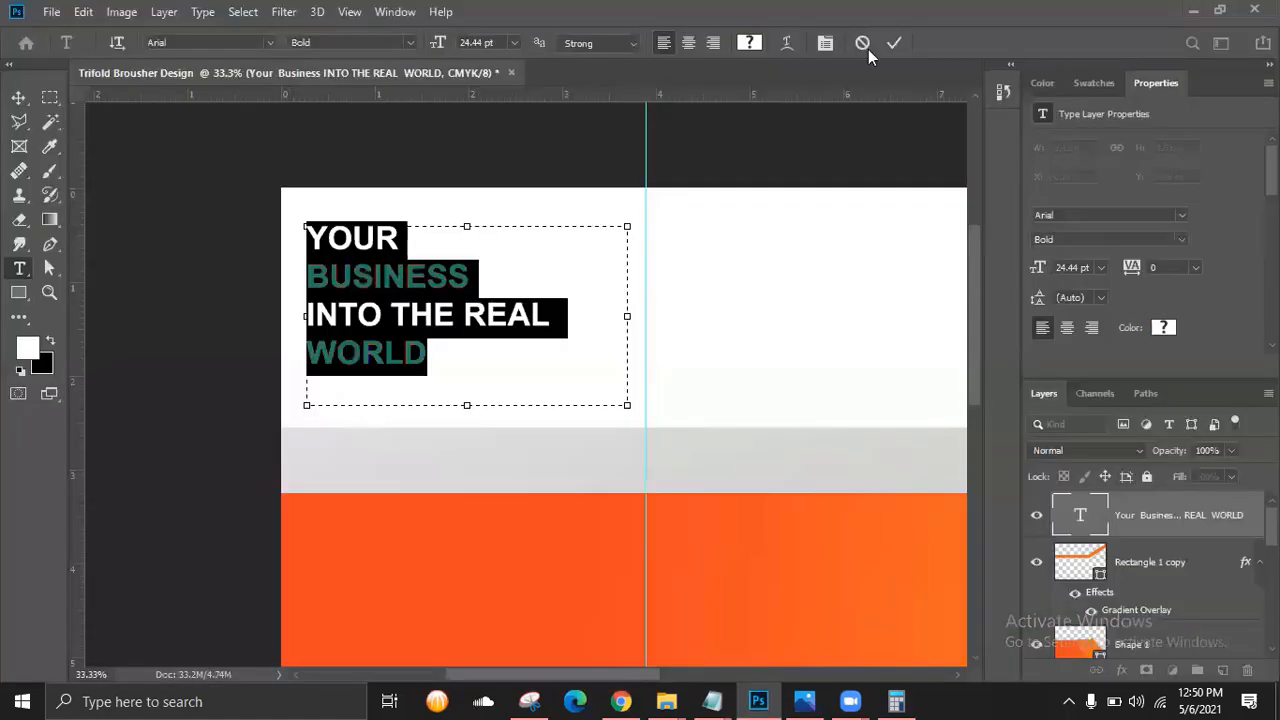
{"action": "key", "text": "ctrl+Return"}
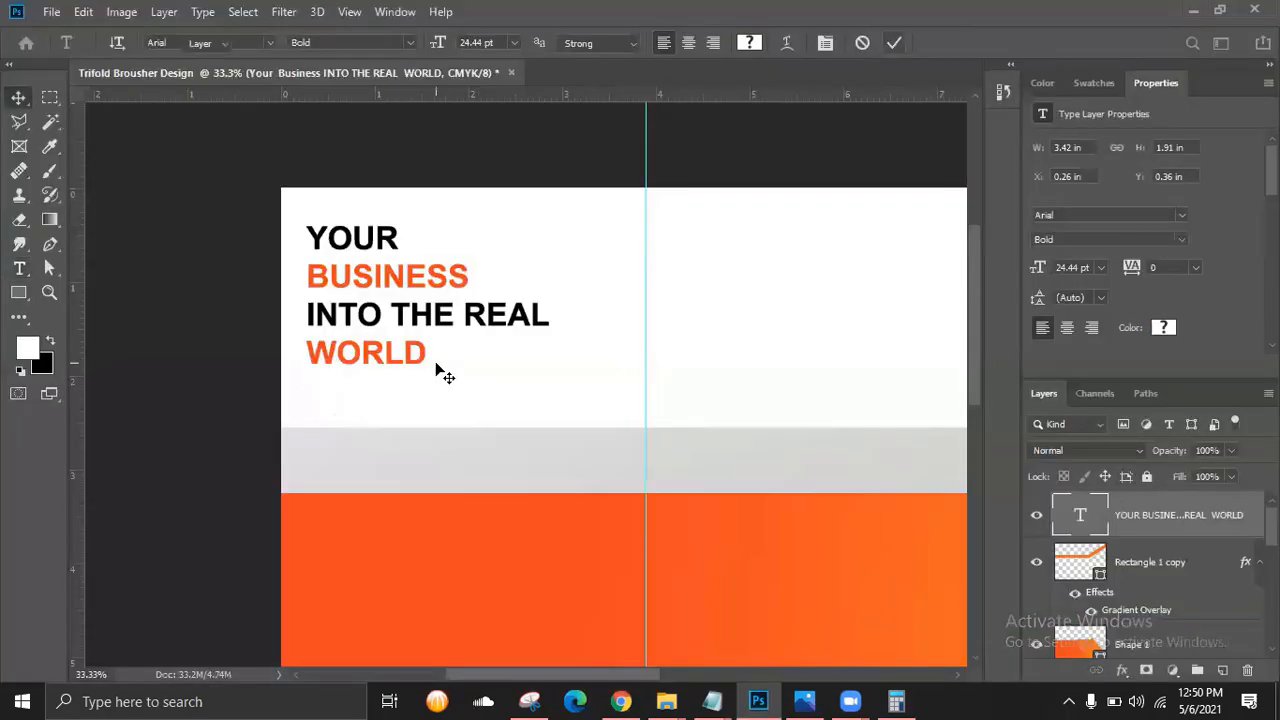
Nudge the headline left and down to X 0.16 in, Y 0.46 in.
{"action": "key", "text": "shift+Left"}
{"action": "key", "text": "shift+Left"}
{"action": "key", "text": "shift+Left"}
{"action": "key", "text": "shift+Down"}
{"action": "key", "text": "shift+Down"}
{"action": "key", "text": "shift+Down"}
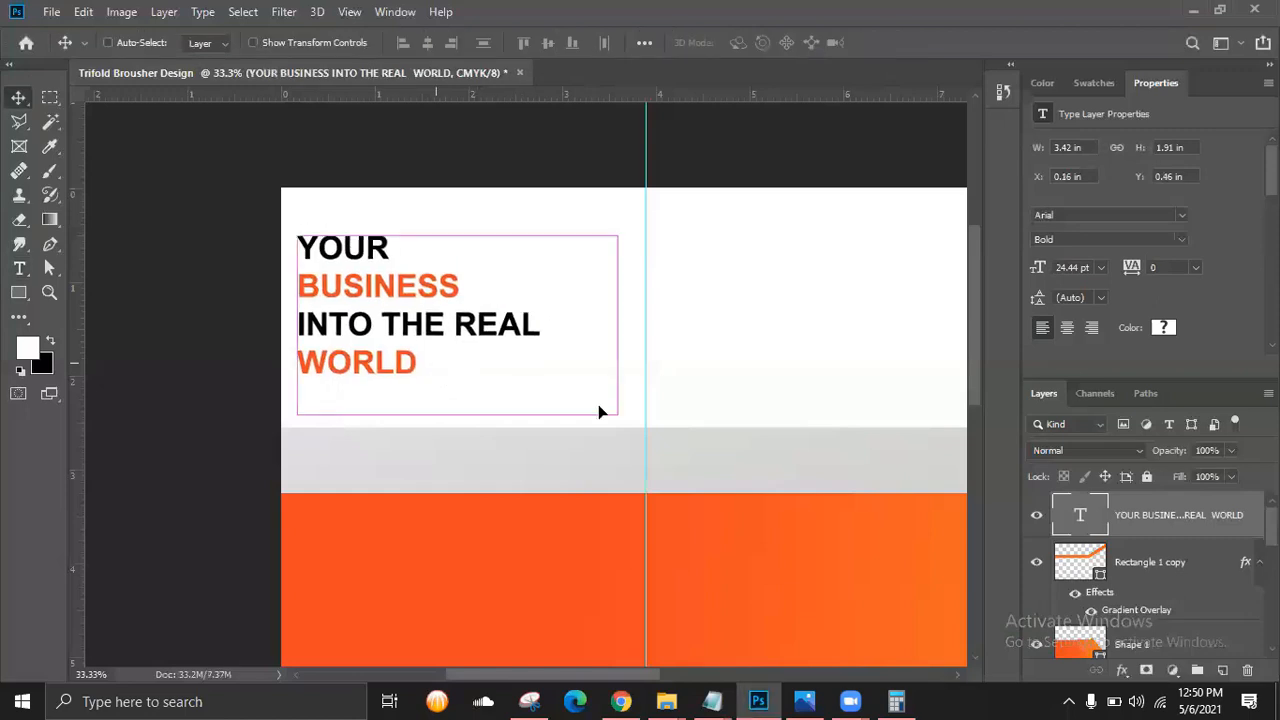
Scale the headline down to about 2.63 by 1.38 in, giving a 17.6 pt font size.
{"action": "key", "text": "ctrl+t"}
{"action": "left_click_drag", "start_coordinate": [593, 404], "coordinate": [543, 362]}
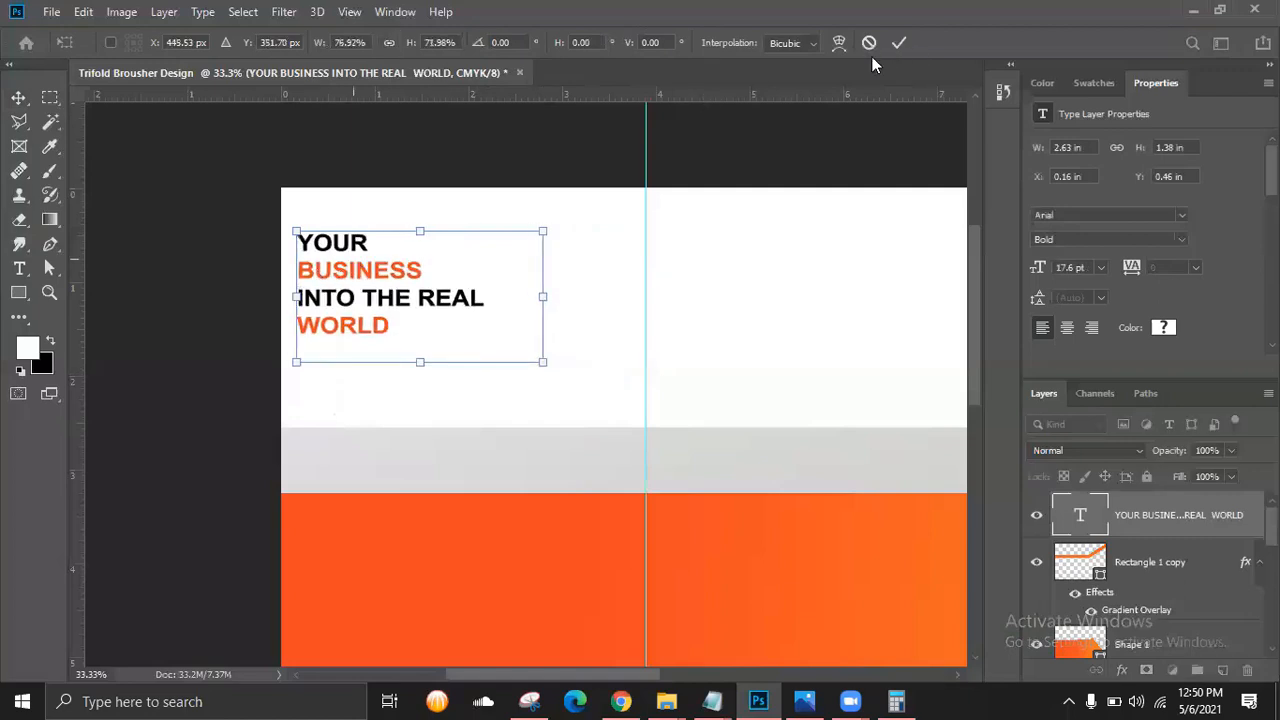
{"action": "left_click", "coordinate": [899, 42]}
Move the headline up to about Y 0.29 in and about 0.35 in further right, comparing its placement with the reference image.
{"action": "mouse_move", "coordinate": [342, 302]}
{"action": "left_mouse_down"}
{"action": "mouse_move", "coordinate": [340, 286]}
{"action": "mouse_move", "coordinate": [327, 323]}
{"action": "mouse_move", "coordinate": [360, 284]}
{"action": "left_mouse_up"}
{"action": "key", "text": "alt+Tab"}
{"action": "key", "text": "alt+Tab"}
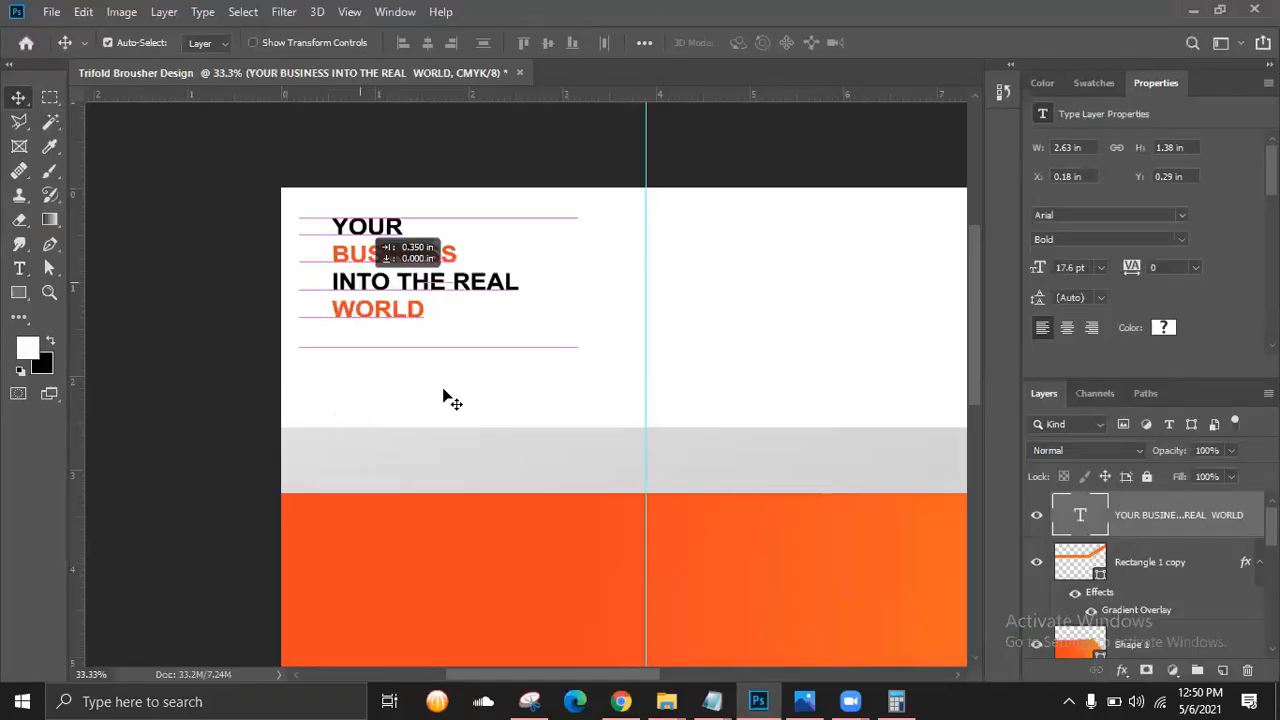
{"action": "key", "text": "alt+Tab"}
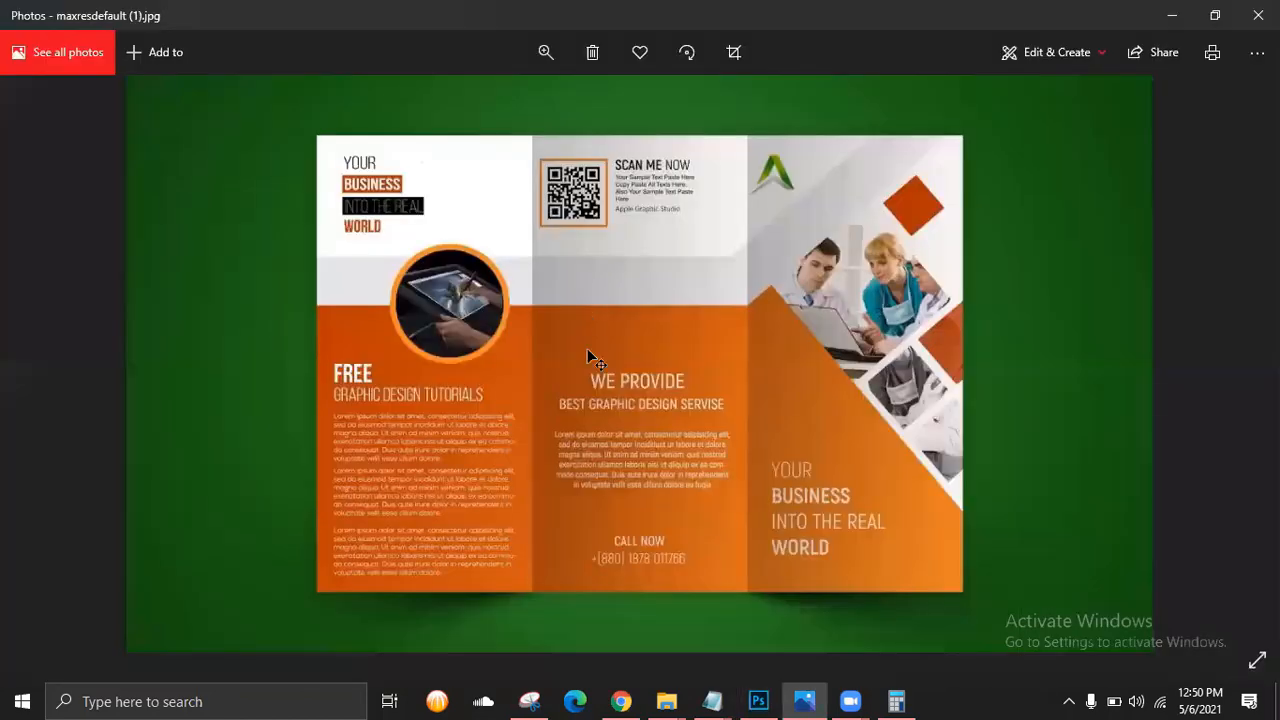
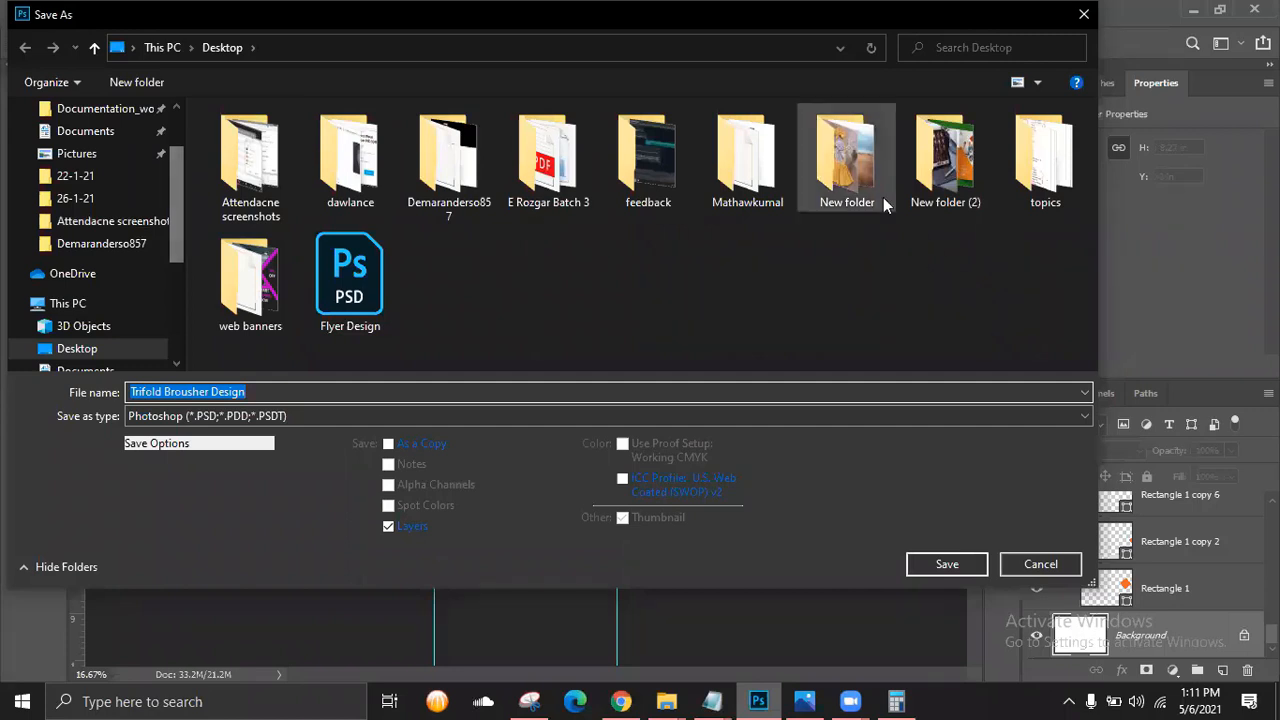
Save the brochure as the Photoshop file "Trifold Brousher Design" in the Desktop folder "New folder (2)".
{"action": "left_click", "coordinate": [836, 163]}
{"action": "double_click", "coordinate": [945, 160]}
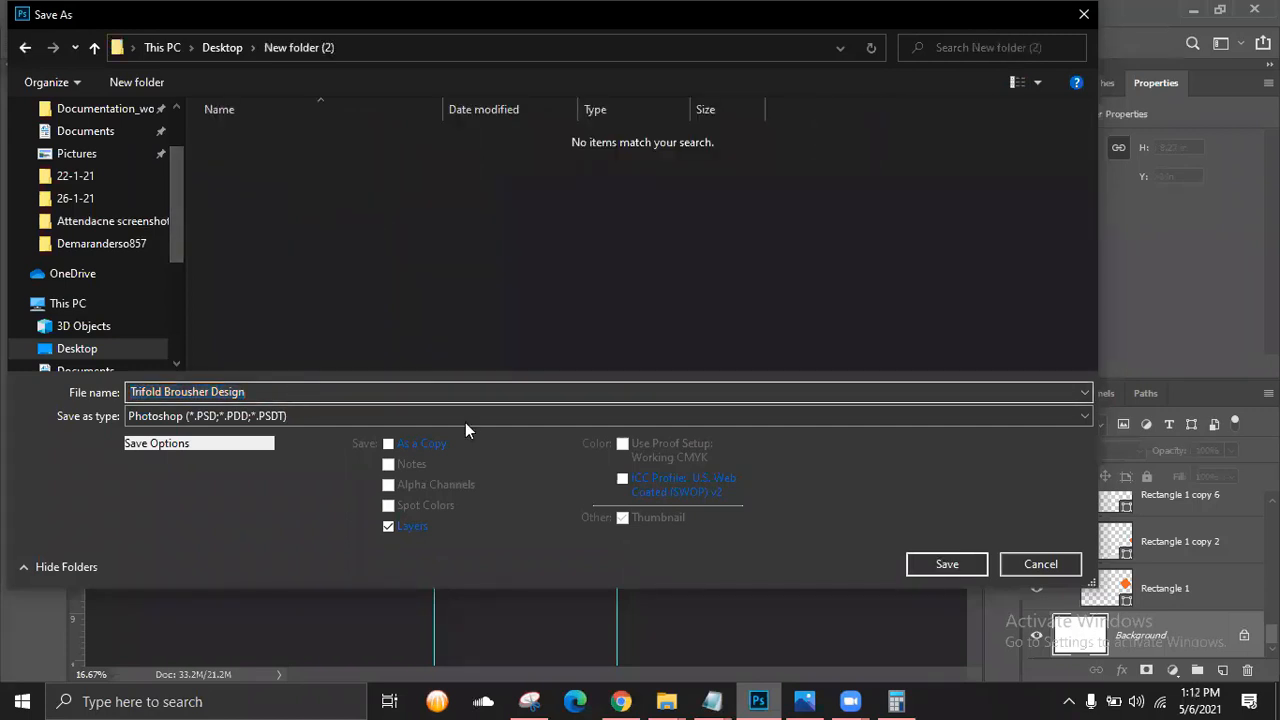
{"action": "left_click", "coordinate": [956, 566]}
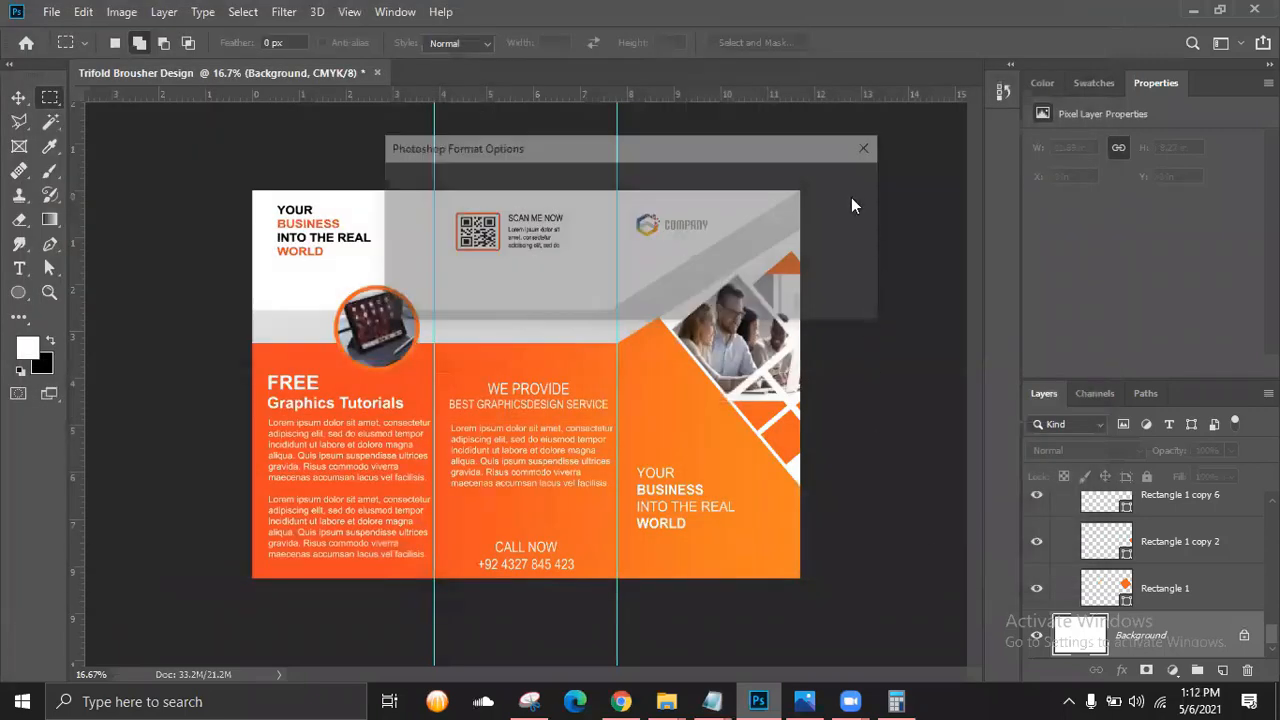
{"action": "left_click", "coordinate": [850, 177]}
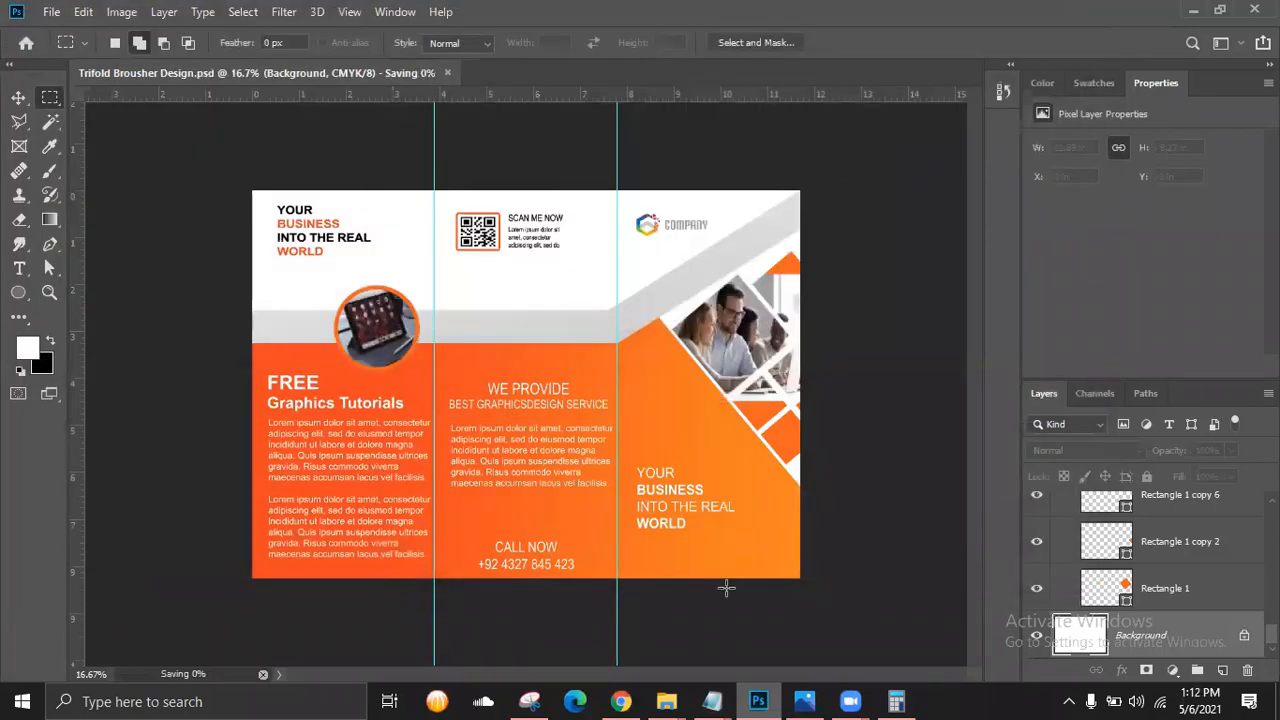
Switch to File Explorer and inspect the properties of the saved Trifold Brousher Design file in "New folder (2)".
{"action": "left_click", "coordinate": [666, 701]}
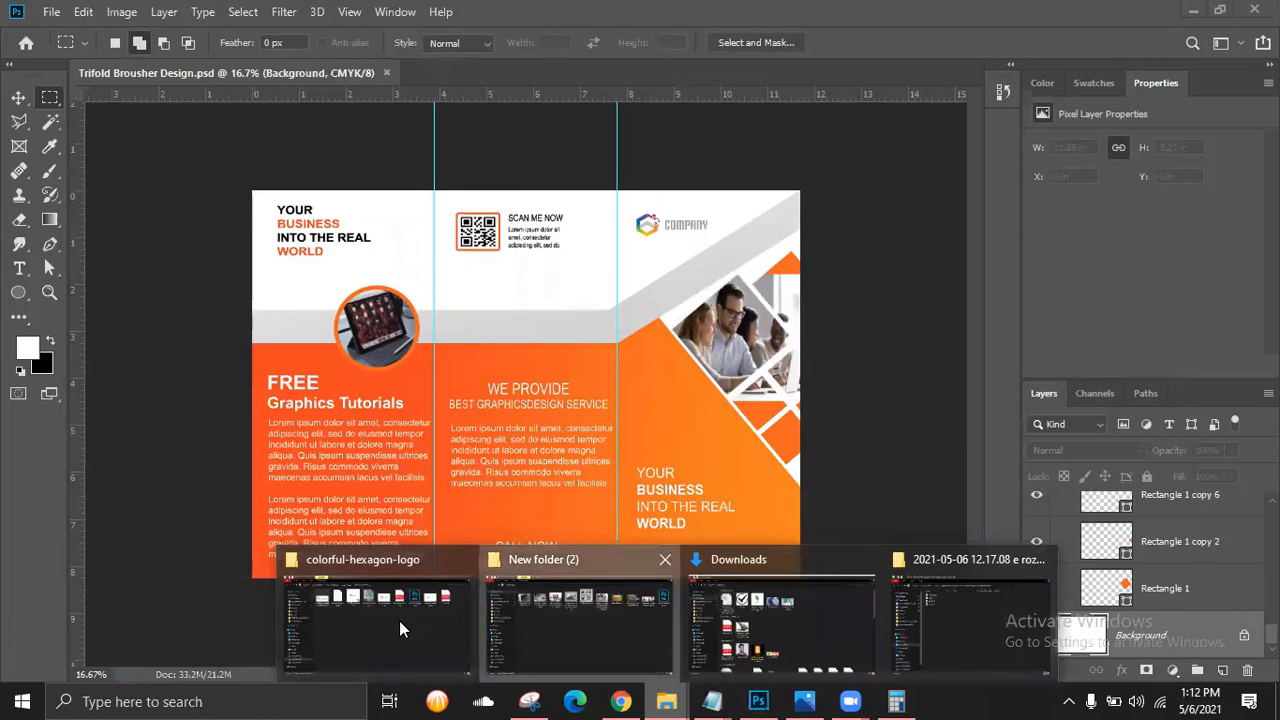
{"action": "left_click", "coordinate": [579, 622]}
{"action": "left_click", "coordinate": [1224, 150]}
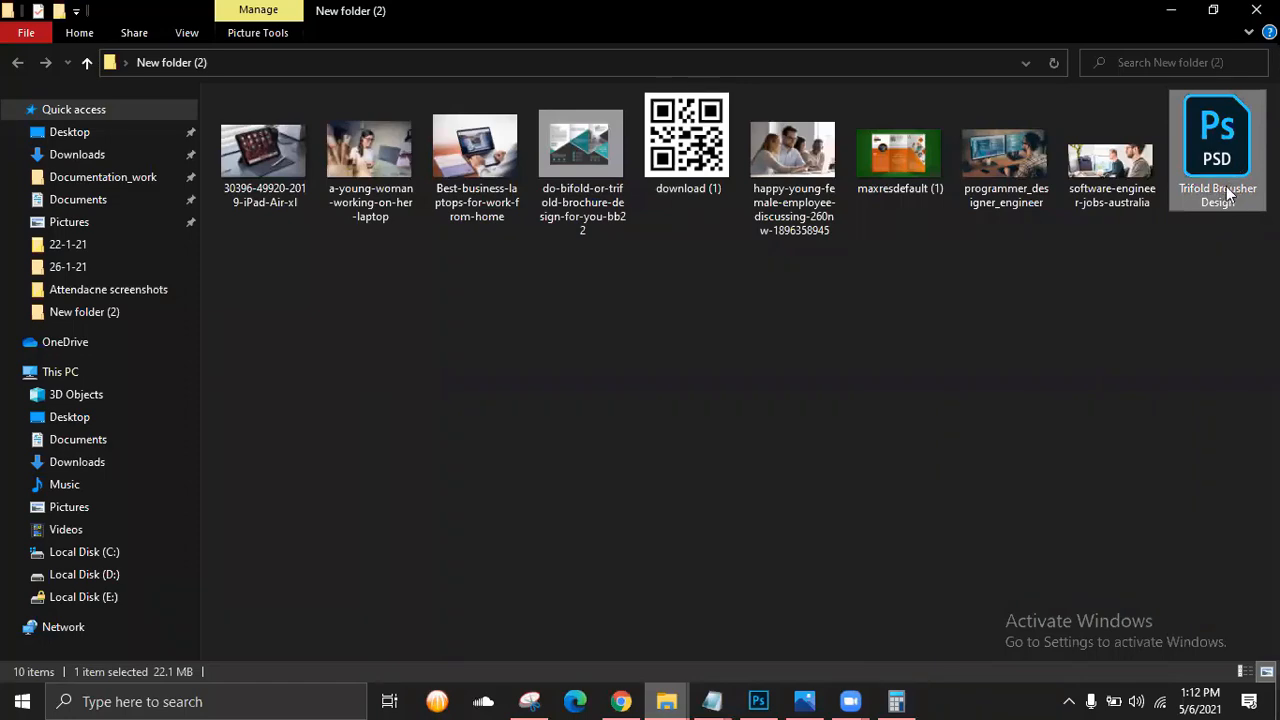
{"action": "key", "text": "shift+F10"}
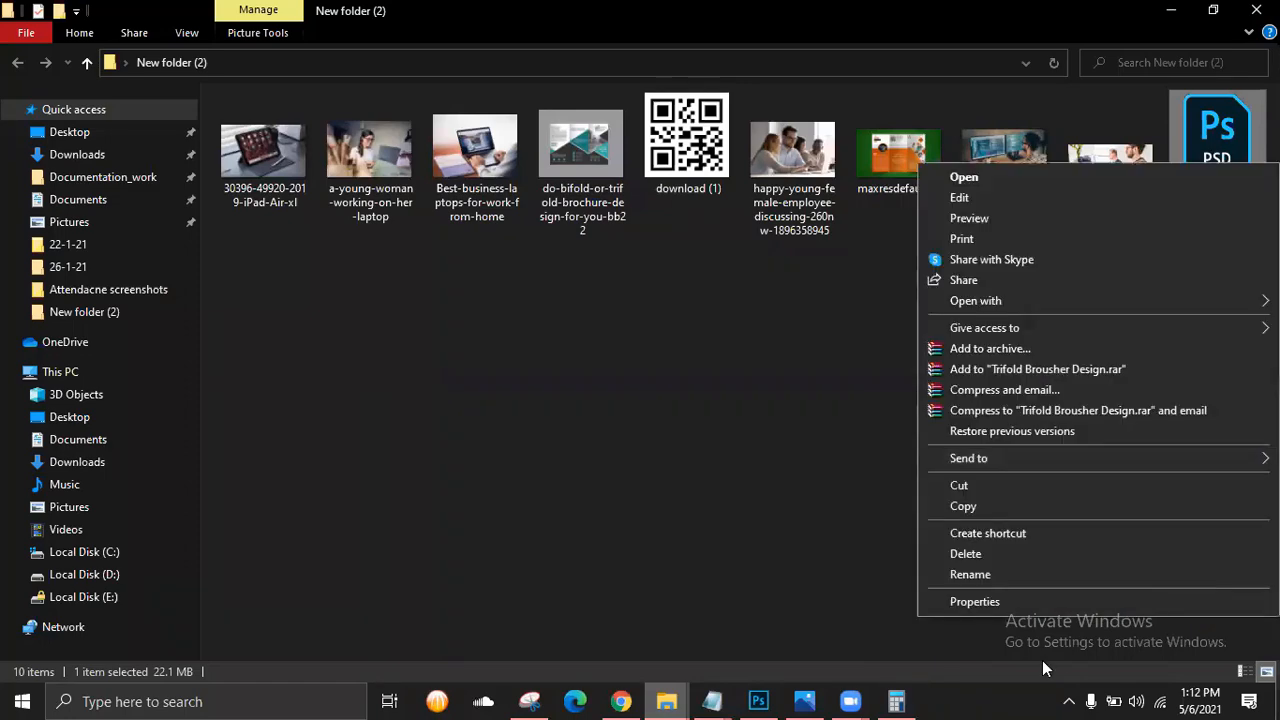
{"action": "left_click", "coordinate": [950, 602]}
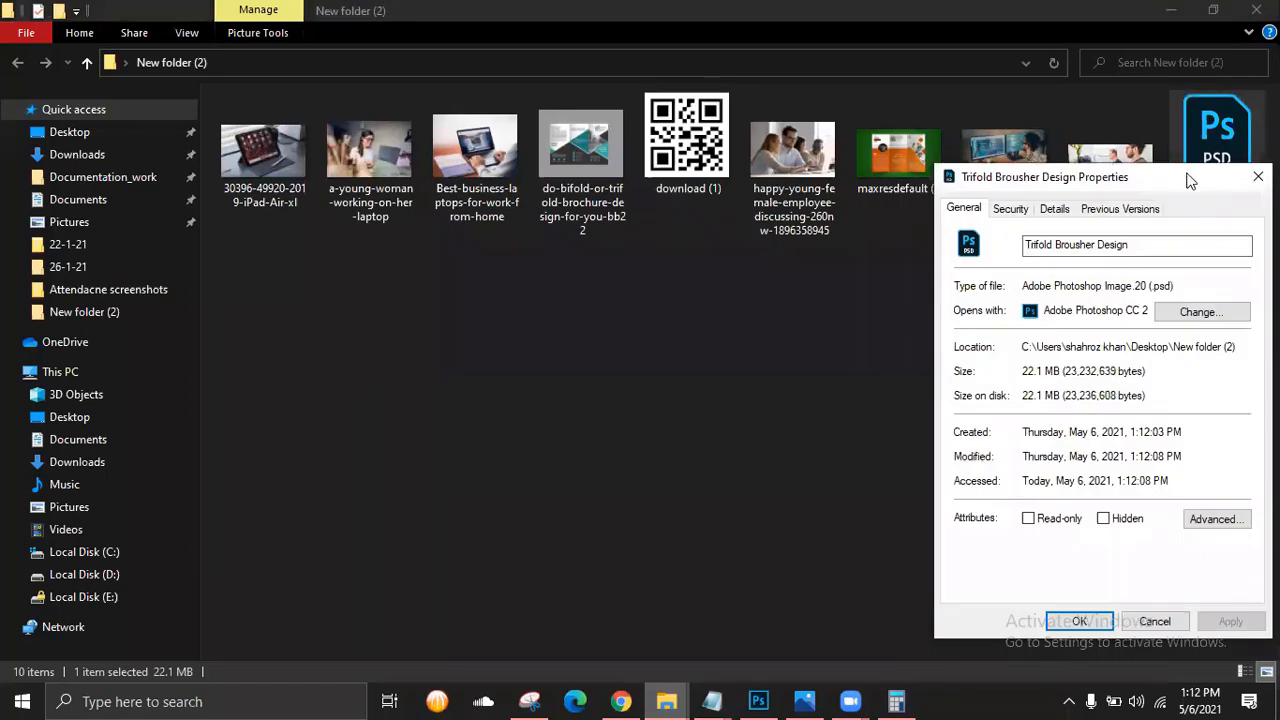
{"action": "left_click_drag", "start_coordinate": [1190, 180], "coordinate": [827, 145]}
{"action": "left_click", "coordinate": [895, 143]}
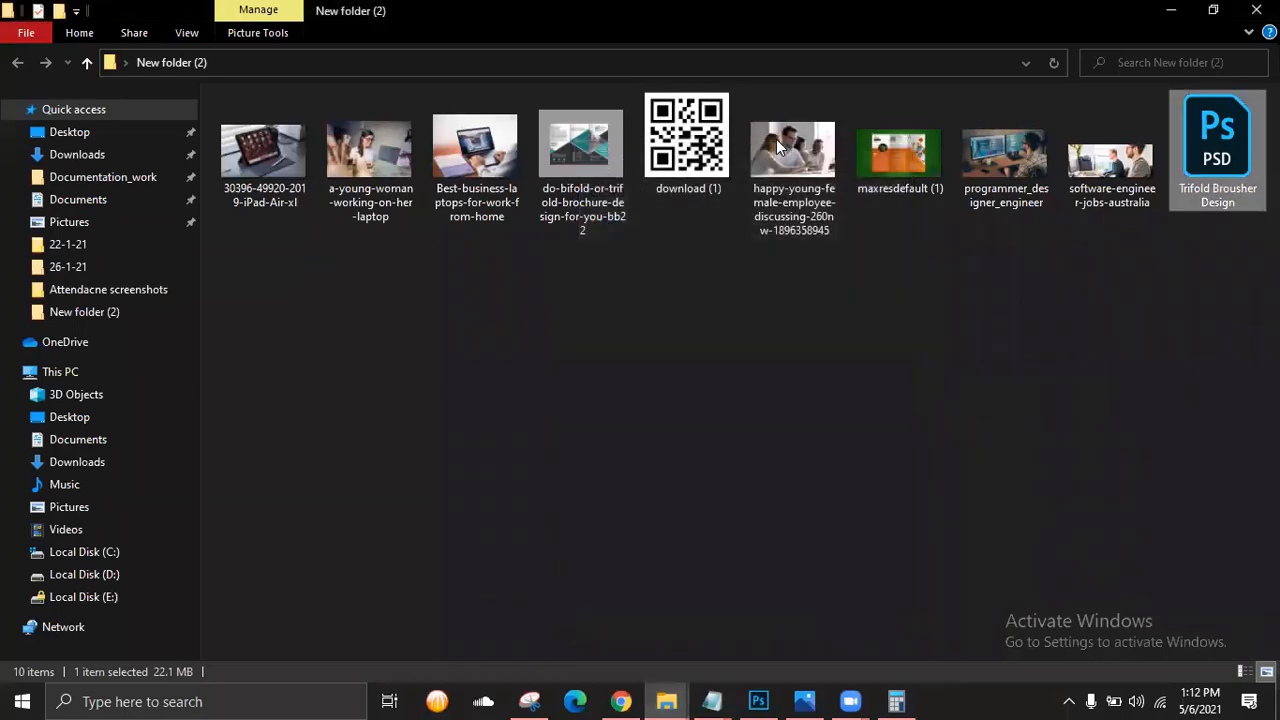
Examine the panel shading in the reference image in Photos and return to the brochure in Photoshop.
{"action": "mouse_move", "coordinate": [758, 700]}
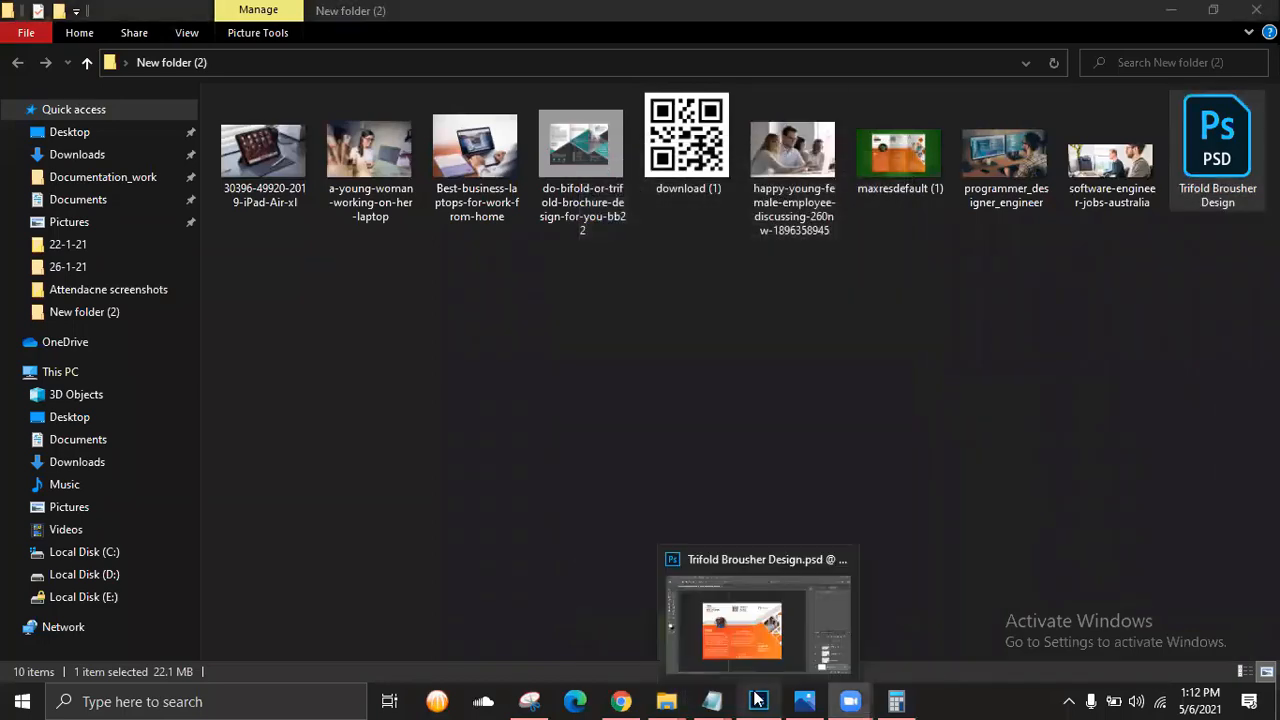
{"action": "left_click", "coordinate": [805, 701]}
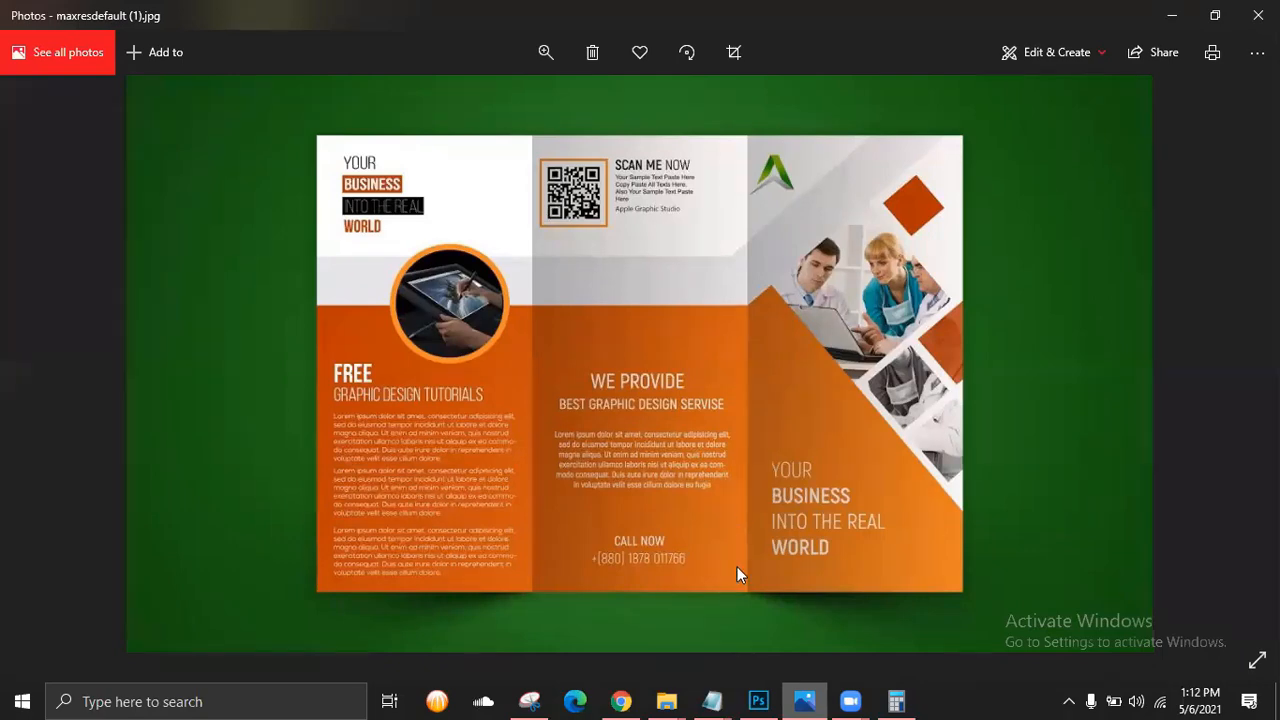
{"action": "left_click", "coordinate": [758, 701]}
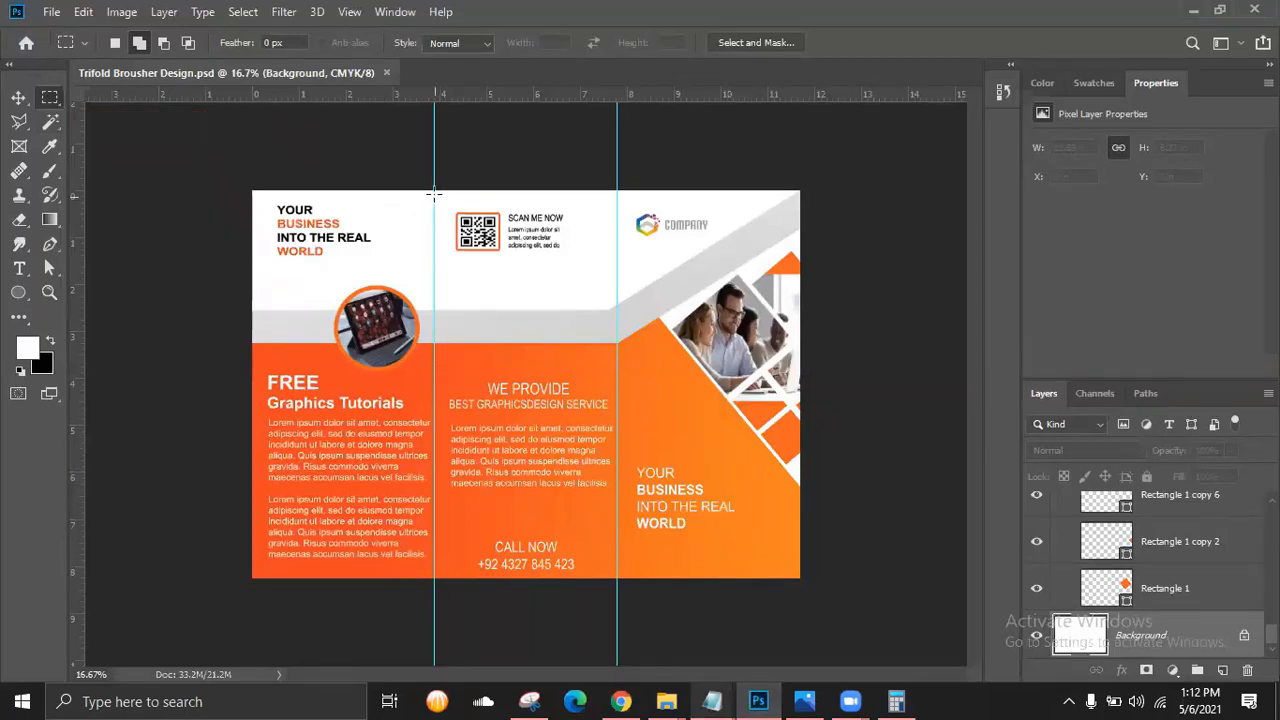
Select the brochure's whole middle panel between the two vertical guides with a rectangular marquee.
{"action": "scroll", "coordinate": [434, 190], "scroll_direction": "up", "scroll_amount": 1}
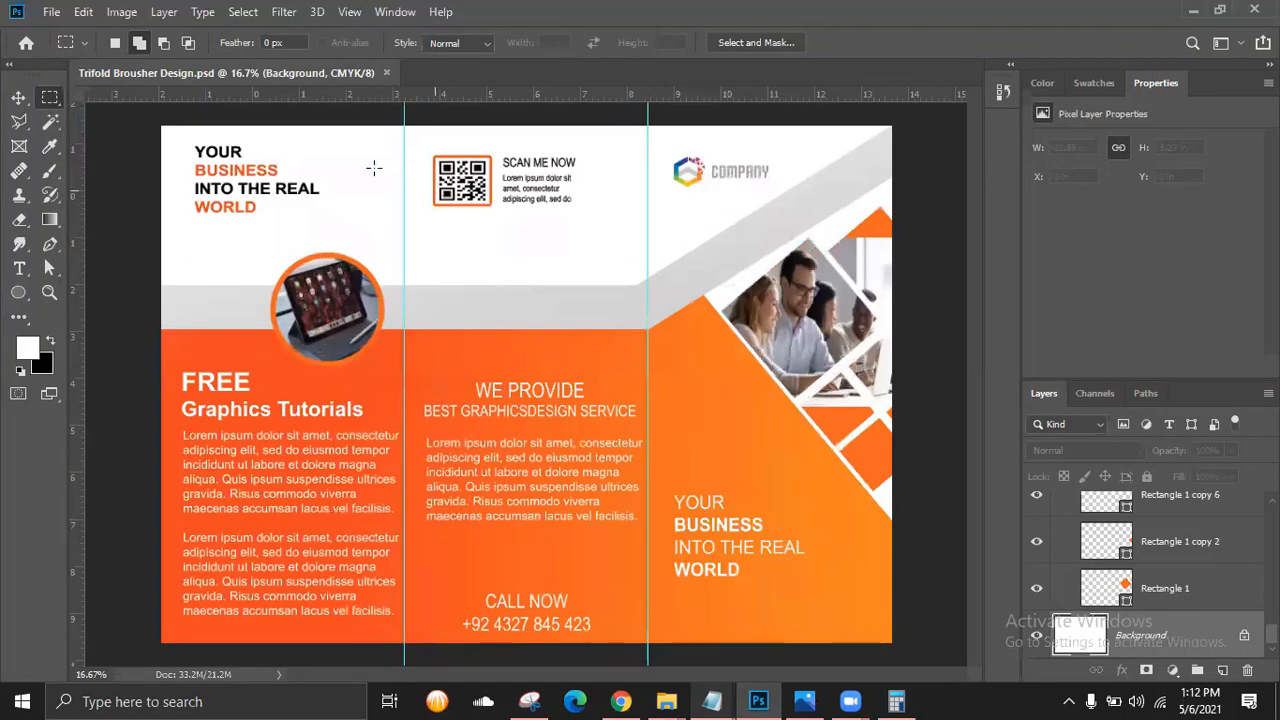
{"action": "scroll", "coordinate": [386, 240], "scroll_direction": "up", "scroll_amount": 1}
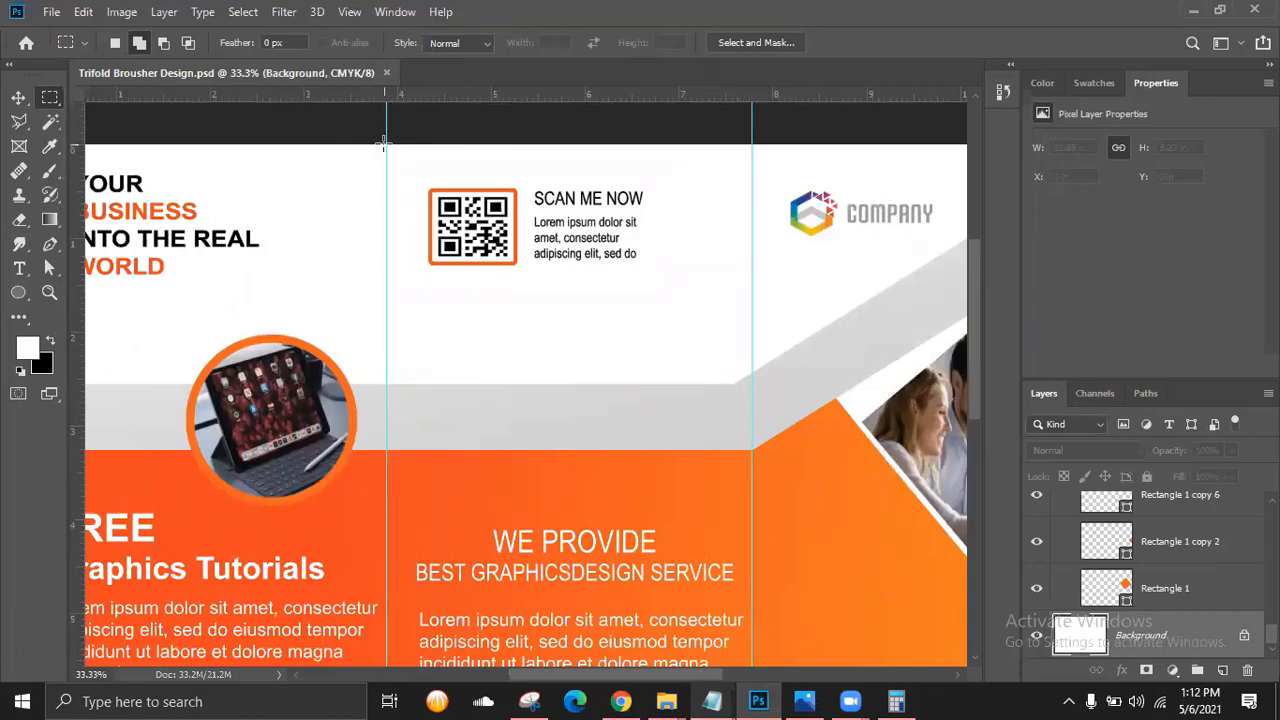
{"action": "scroll", "coordinate": [383, 145], "scroll_direction": "up", "scroll_amount": 1}
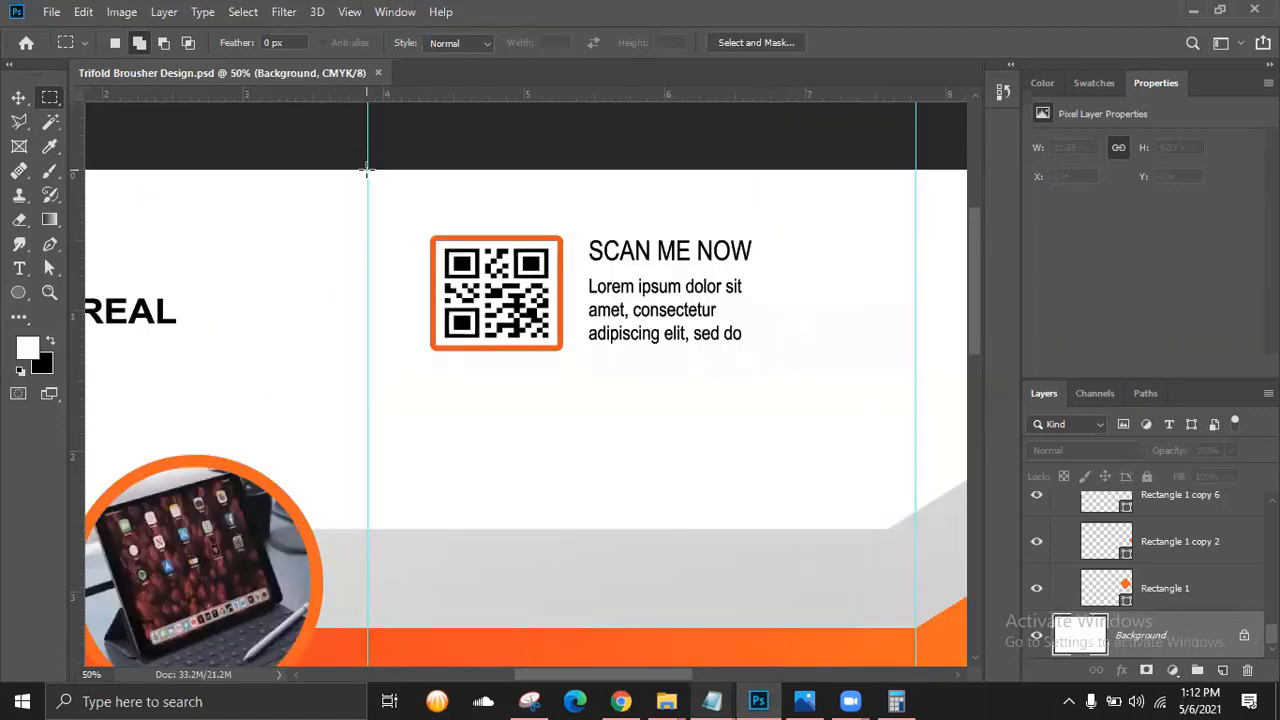
{"action": "left_click_drag", "start_coordinate": [366, 171], "coordinate": [915, 418]}
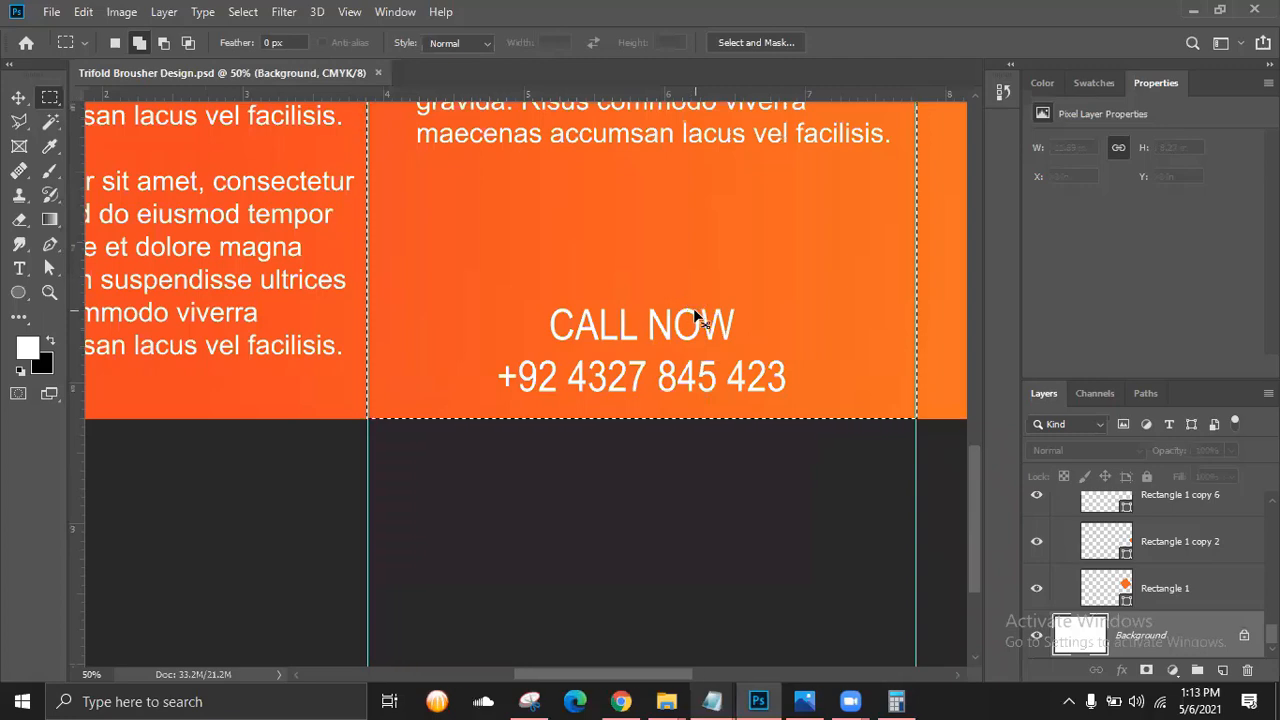
Take the Gradient tool and confirm the Foreground to Background preset in an enlarged Gradient Editor.
{"action": "key", "text": "ctrl+0"}
{"action": "key", "text": "ctrl+minus"}
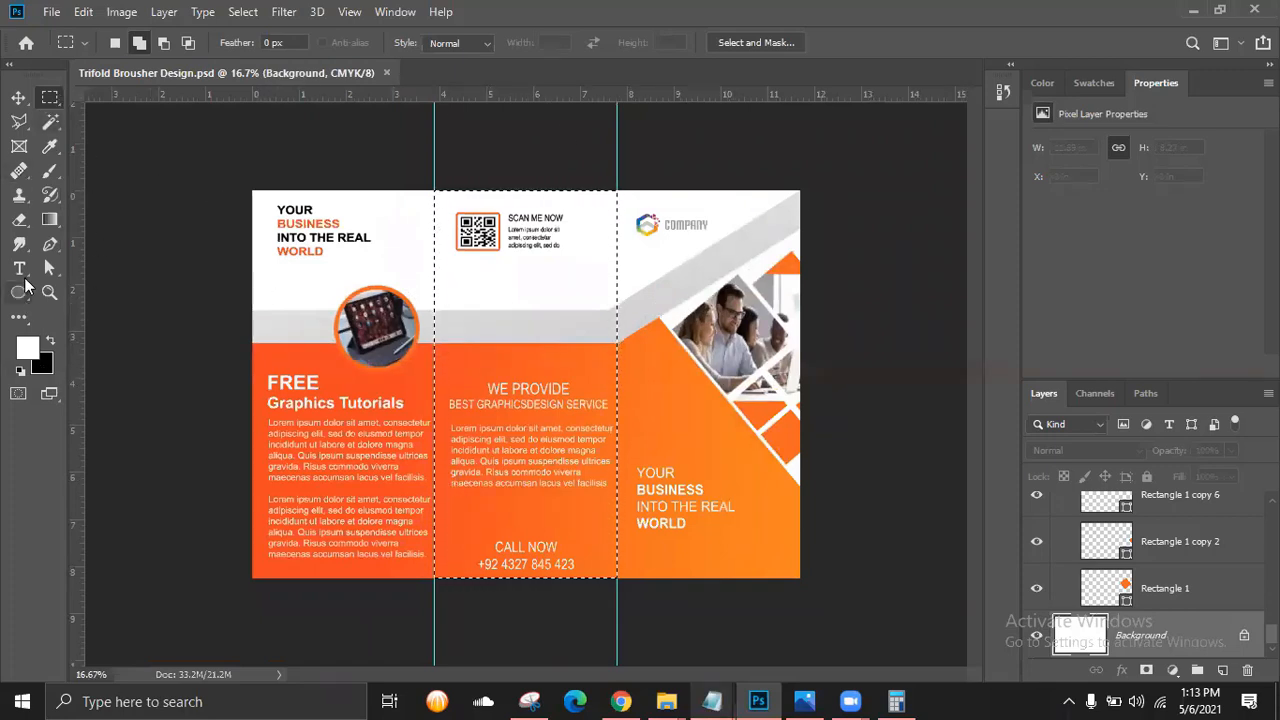
{"action": "left_click", "coordinate": [50, 220]}
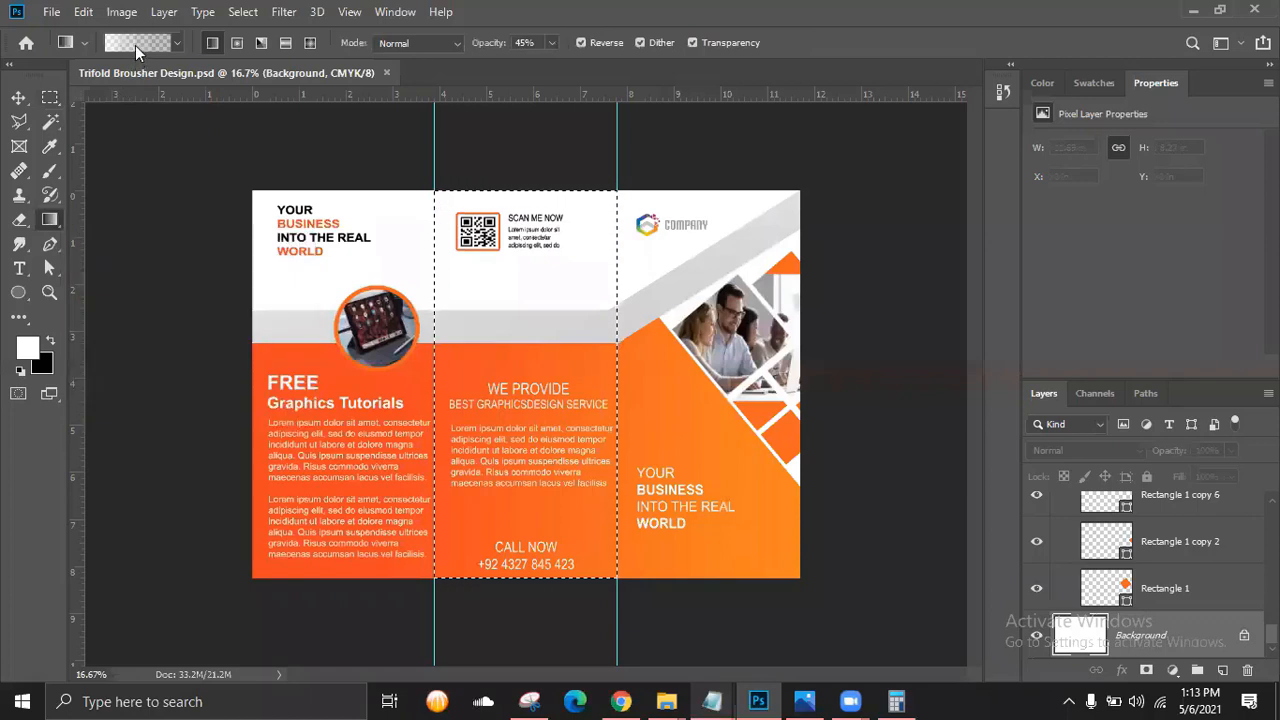
{"action": "left_click", "coordinate": [135, 45]}
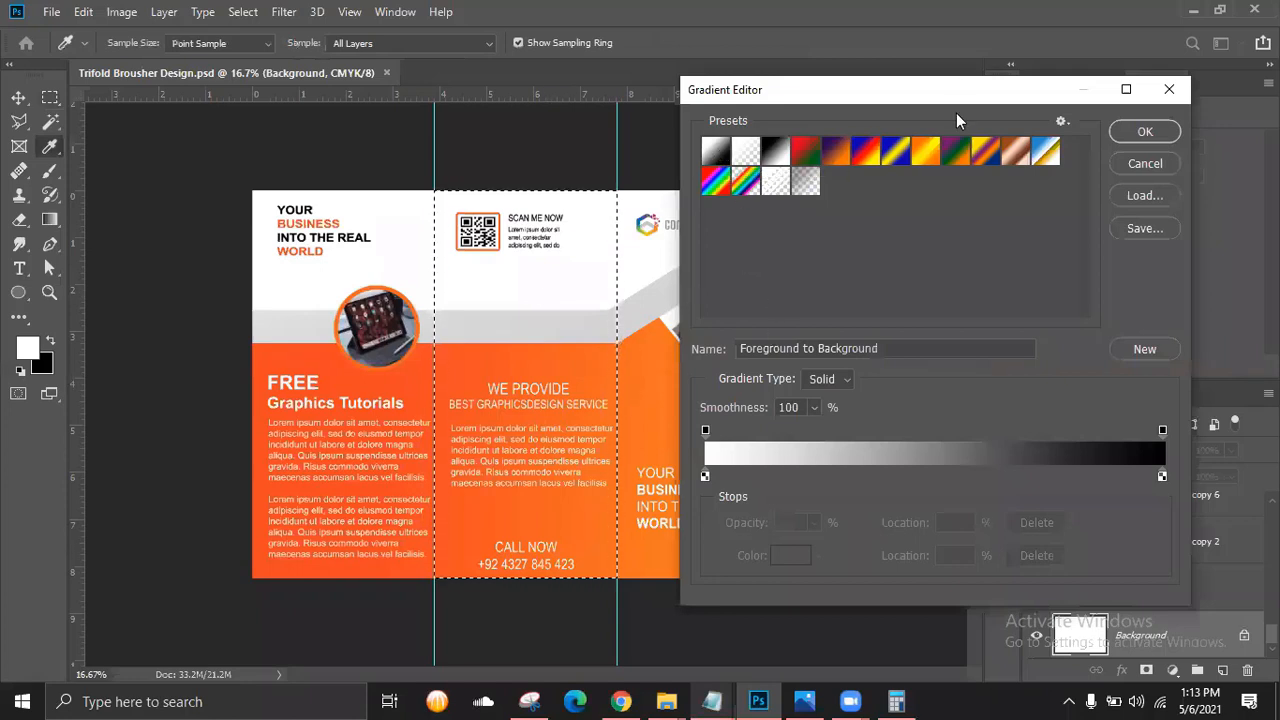
{"action": "left_click_drag", "start_coordinate": [950, 98], "coordinate": [917, 38]}
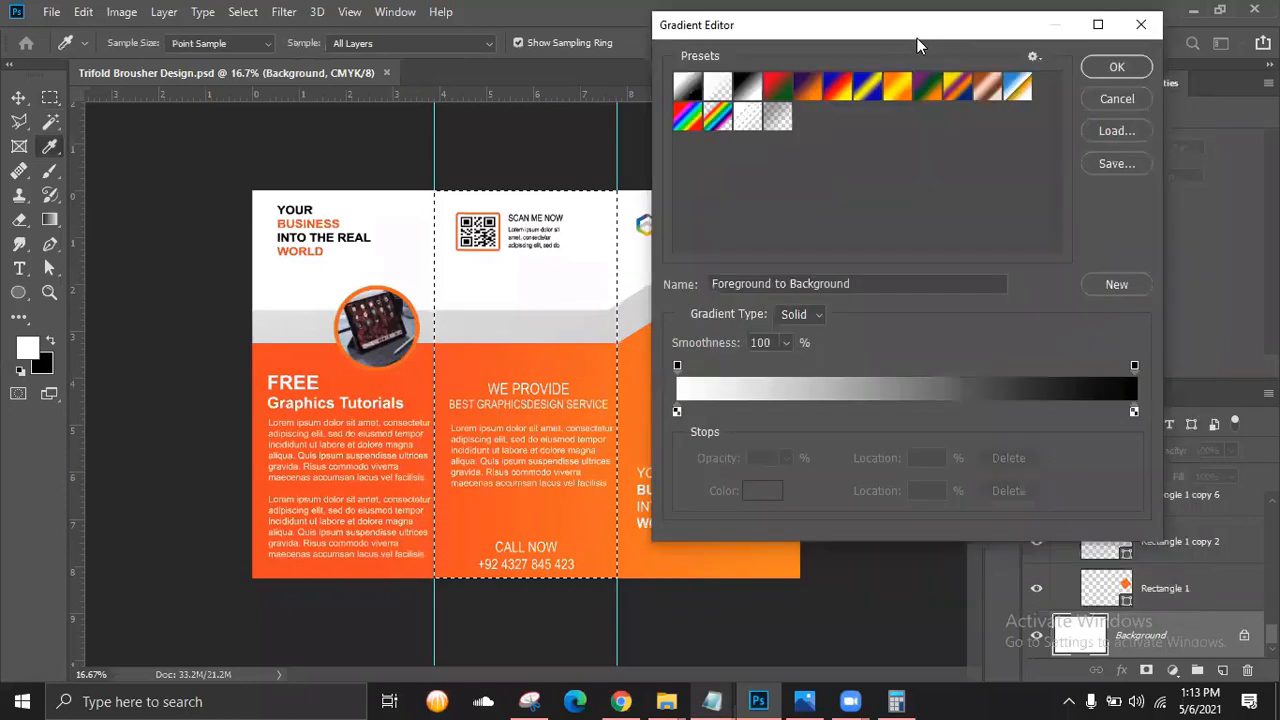
{"action": "double_click", "coordinate": [697, 92]}
{"action": "left_click", "coordinate": [830, 214]}
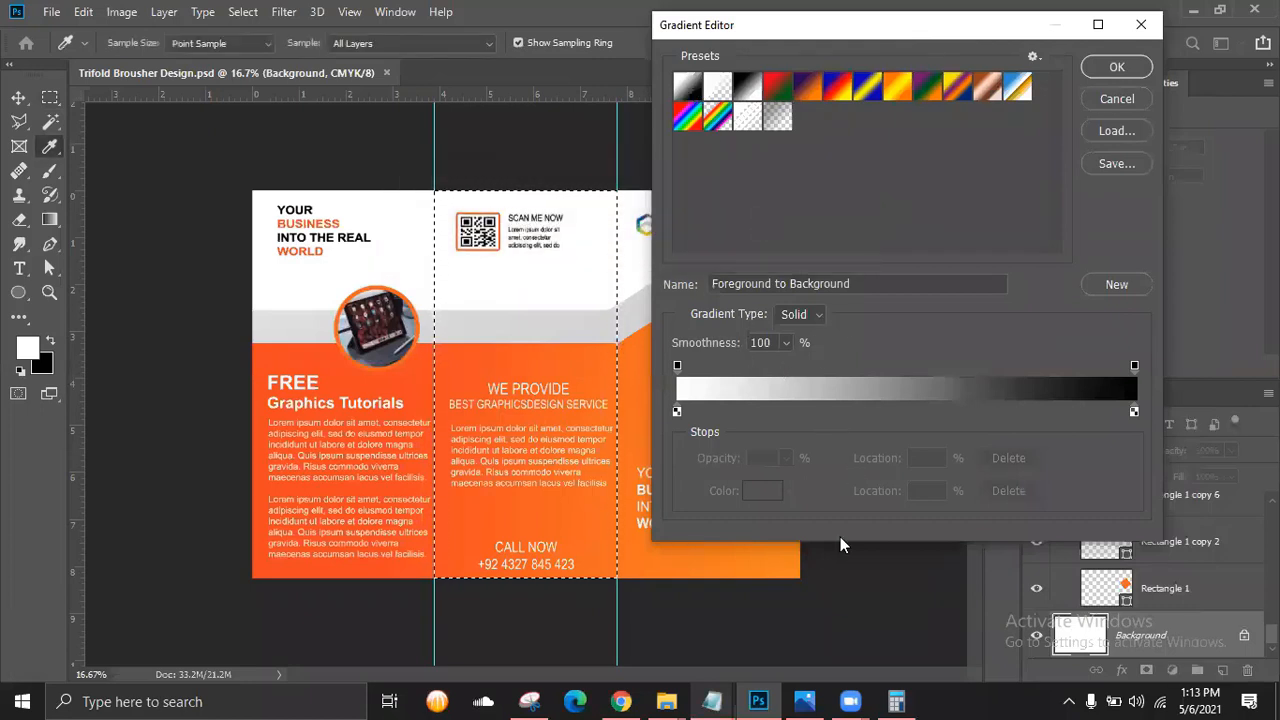
{"action": "left_click_drag", "start_coordinate": [840, 538], "coordinate": [838, 545]}
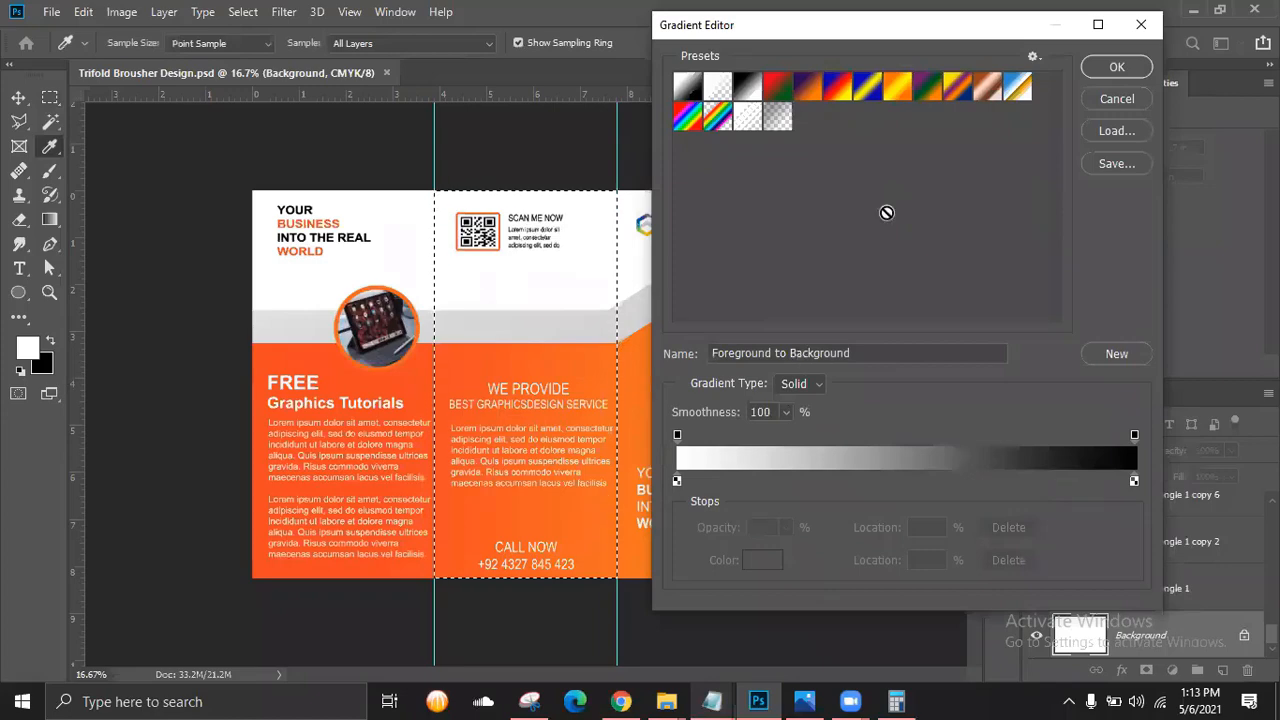
{"action": "left_click_drag", "start_coordinate": [850, 30], "coordinate": [717, 29]}
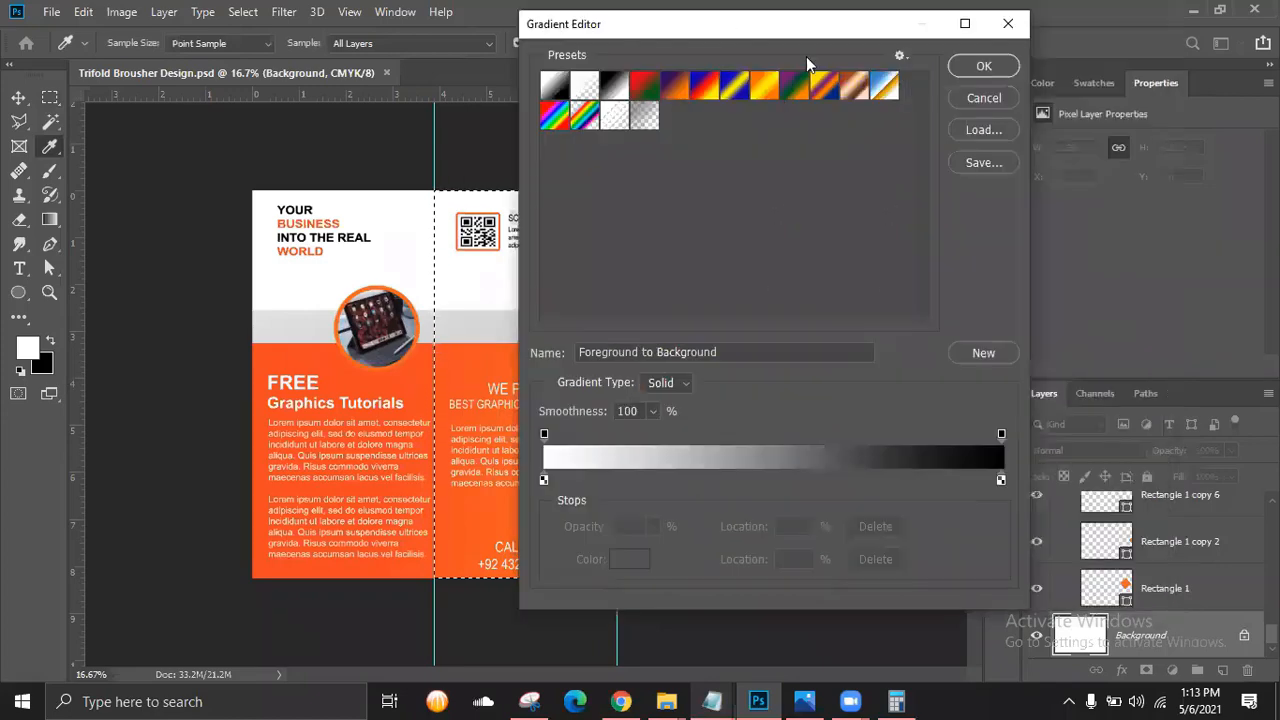
{"action": "left_click", "coordinate": [990, 66]}
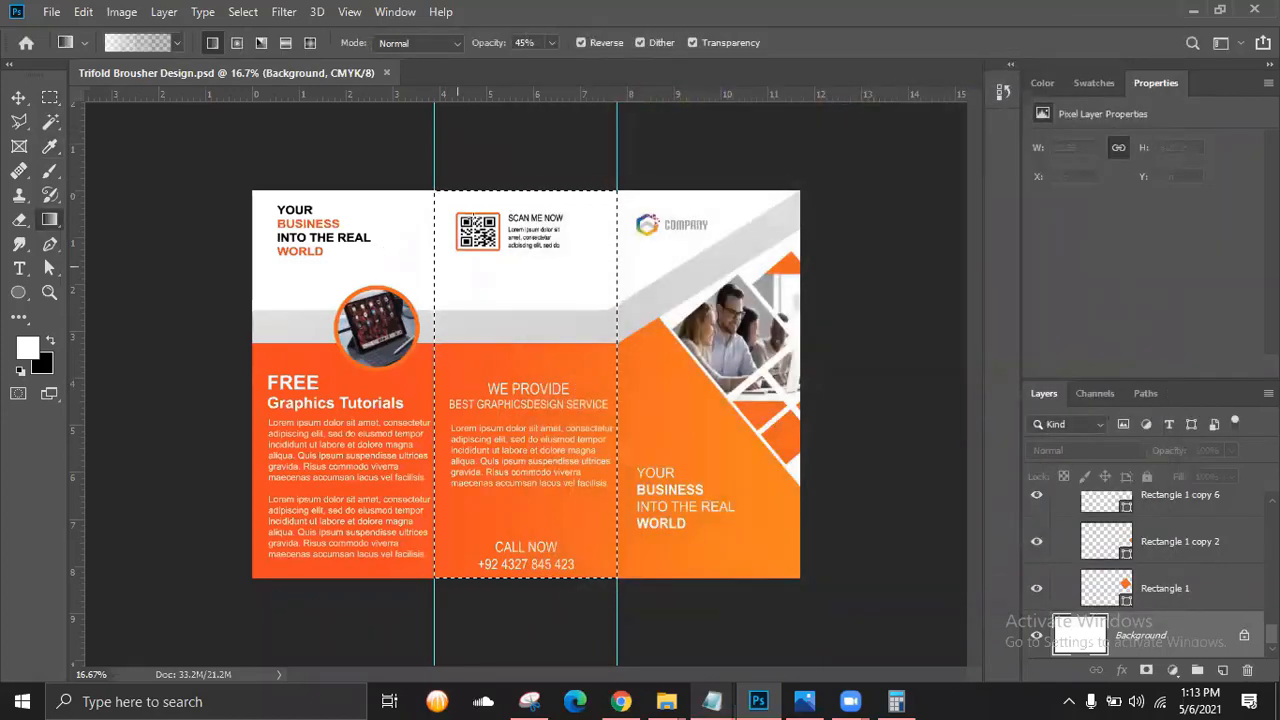
Edit the tool's gradient so its start stop is black (000000) and its end stop is white.
{"action": "left_click", "coordinate": [140, 42]}
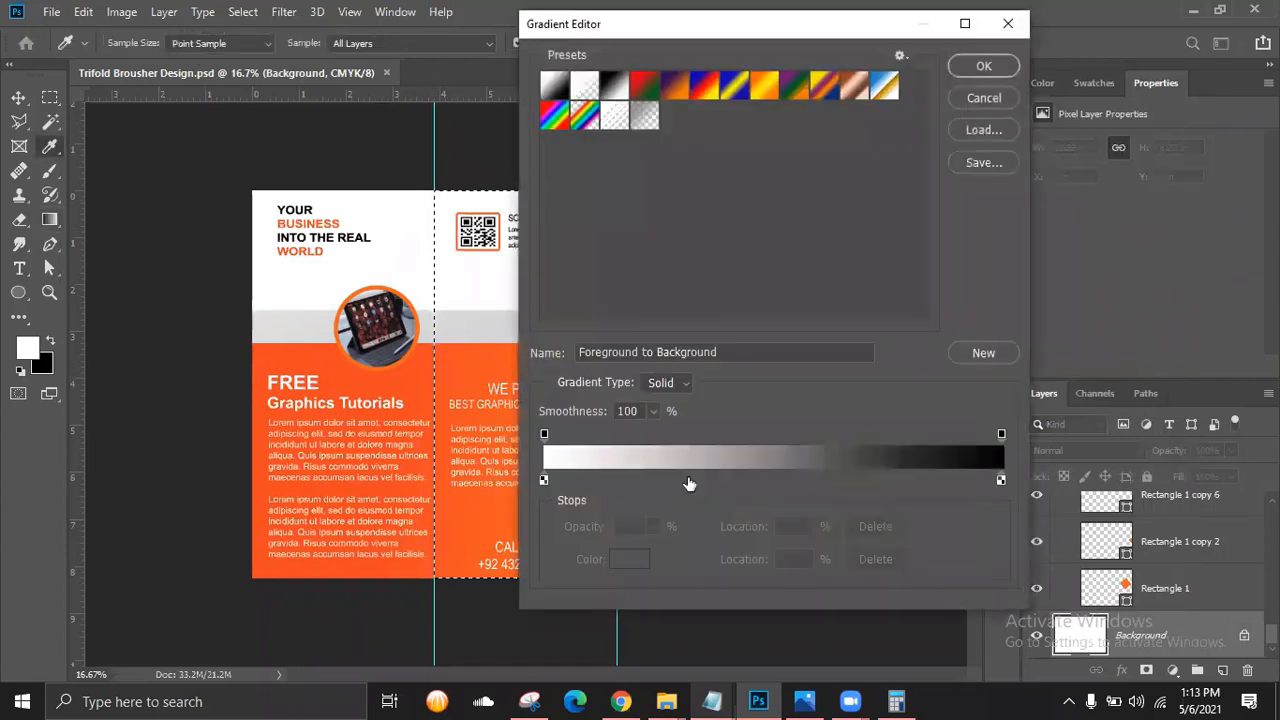
{"action": "left_click", "coordinate": [544, 480]}
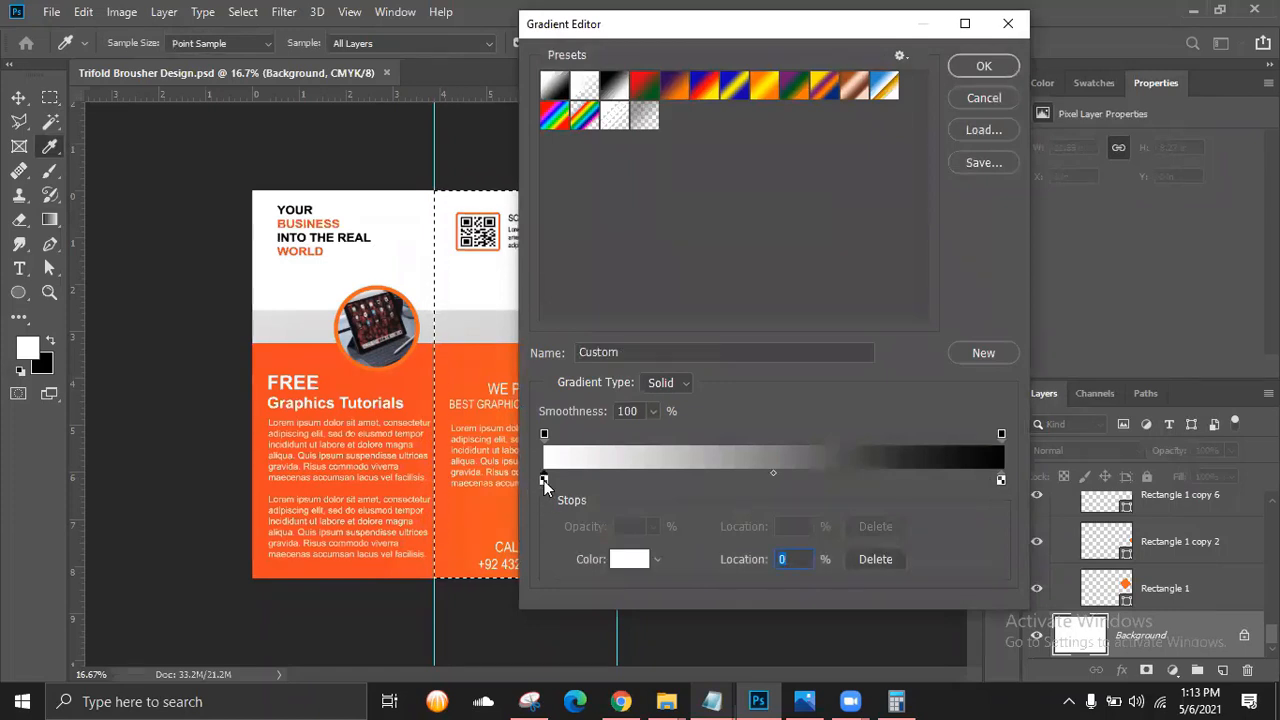
{"action": "double_click", "coordinate": [544, 482]}
{"action": "left_click_drag", "start_coordinate": [683, 254], "coordinate": [636, 356]}
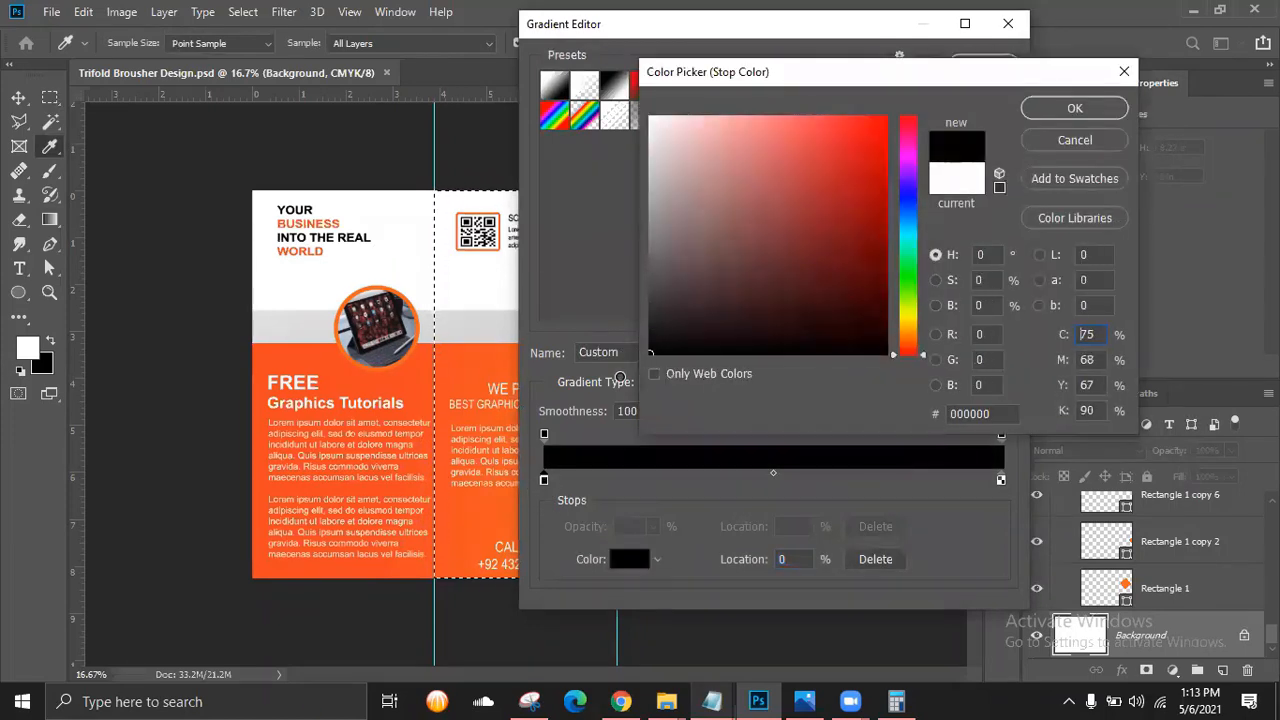
{"action": "left_click", "coordinate": [1074, 108]}
{"action": "double_click", "coordinate": [1001, 484]}
{"action": "left_click_drag", "start_coordinate": [704, 258], "coordinate": [645, 108]}
{"action": "left_click", "coordinate": [1104, 110]}
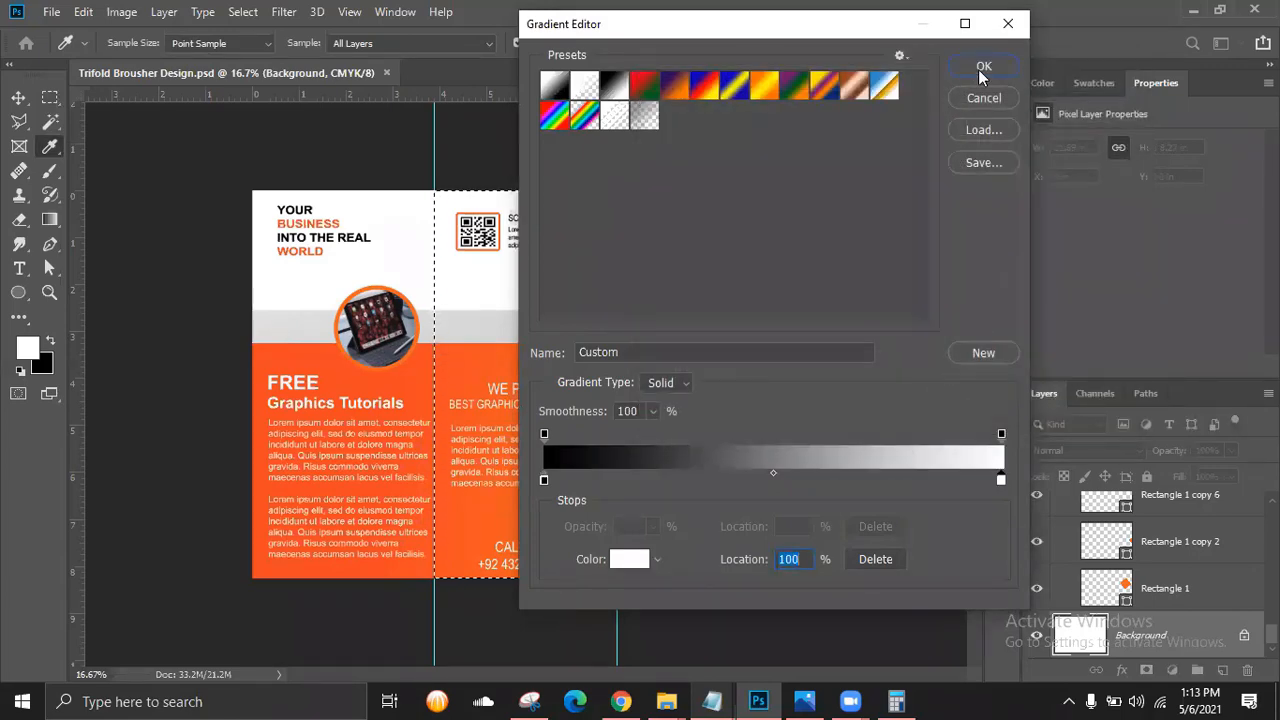
{"action": "left_click", "coordinate": [976, 70]}
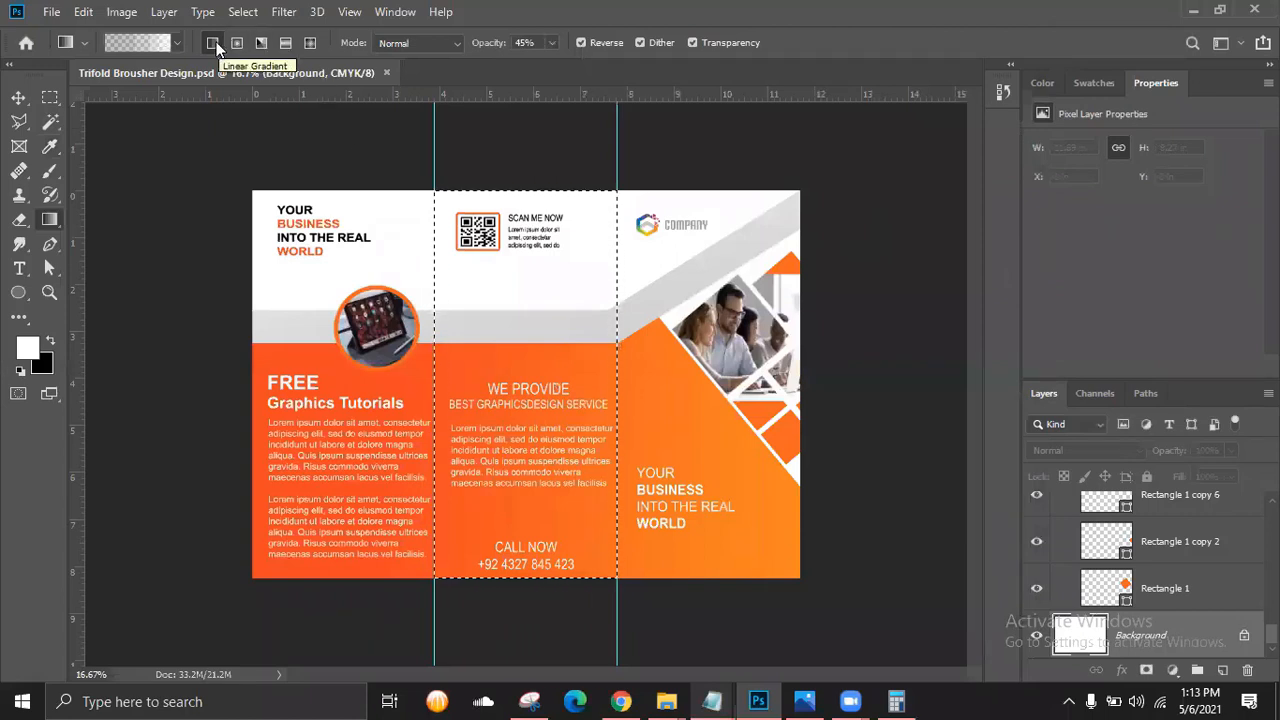
Try a linear gradient across the selected middle panel on the Background layer in both directions, undoing each attempt.
{"action": "left_click_drag", "start_coordinate": [434, 380], "coordinate": [511, 377]}
{"action": "left_click_drag", "start_coordinate": [619, 378], "coordinate": [619, 378]}
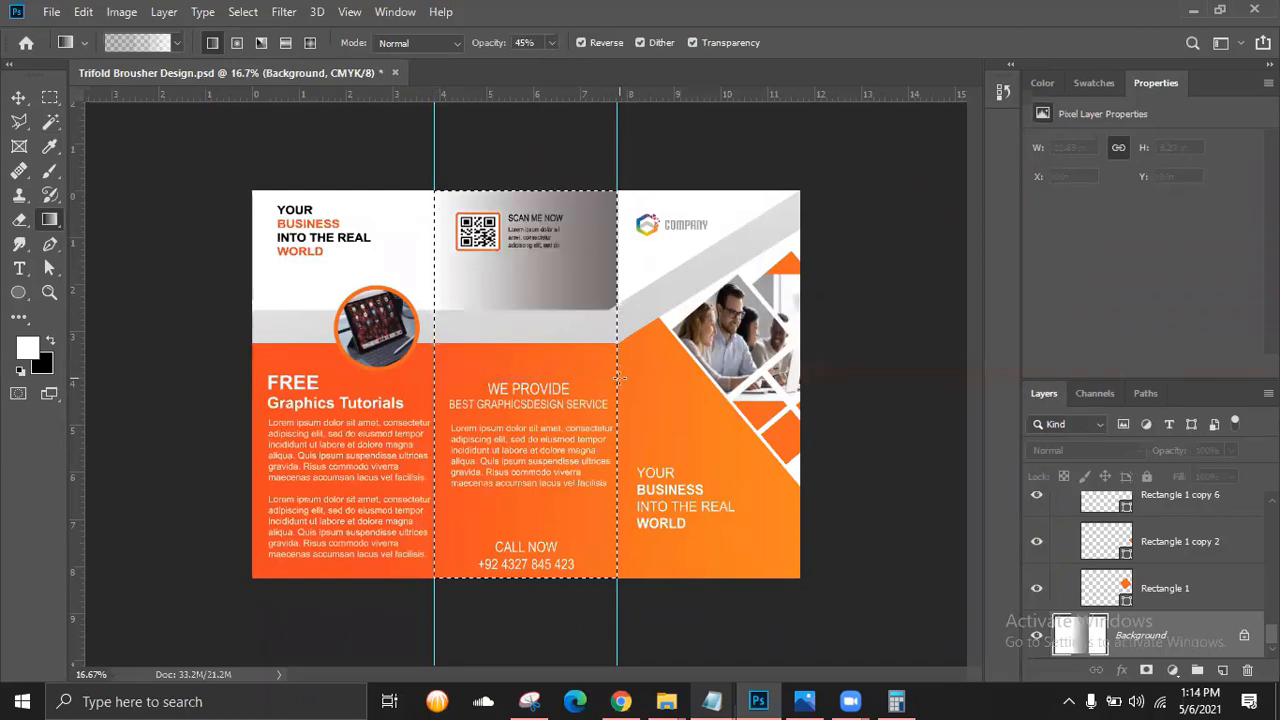
{"action": "key", "text": "ctrl+z"}
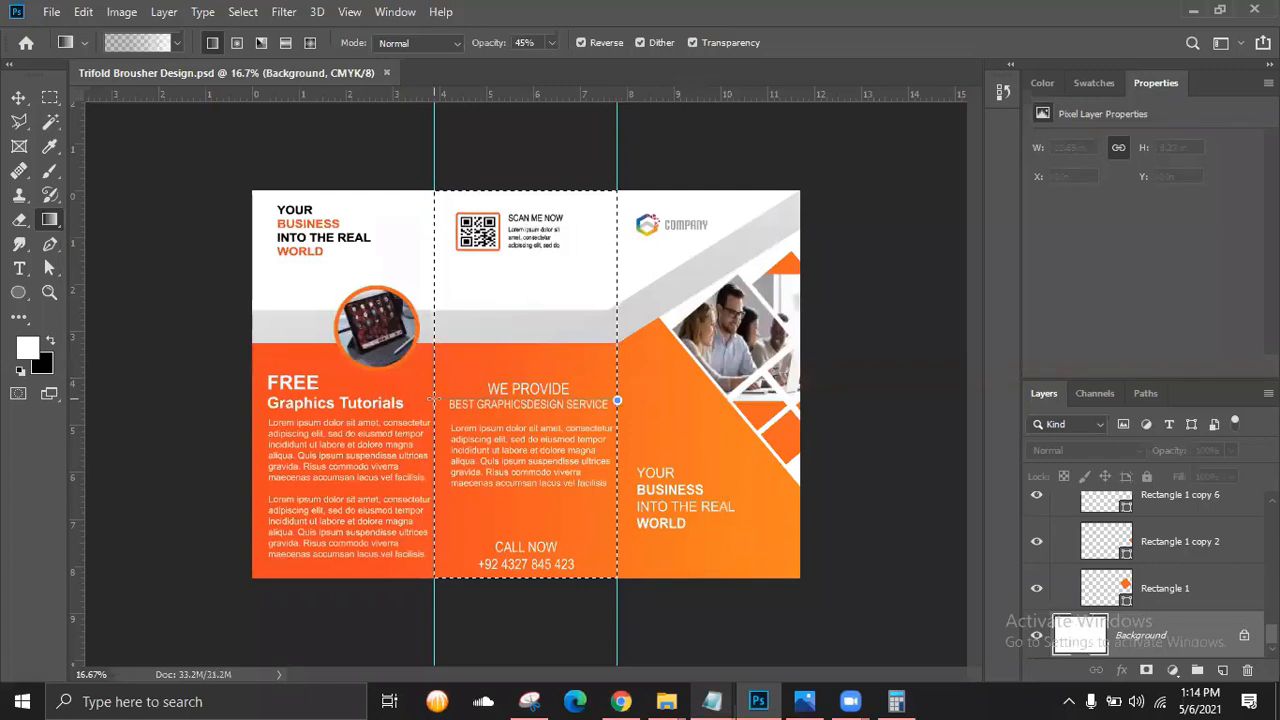
{"action": "key", "text": "ctrl+shift+z"}
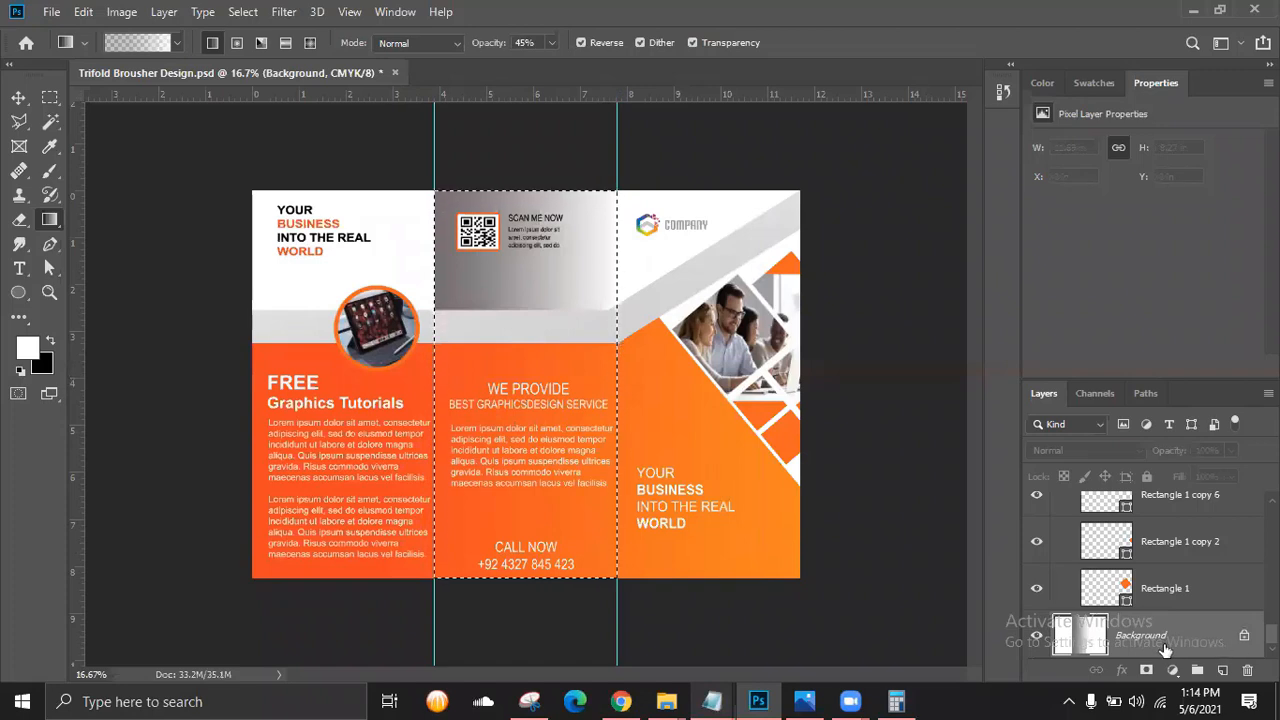
{"action": "key", "text": "ctrl+z"}
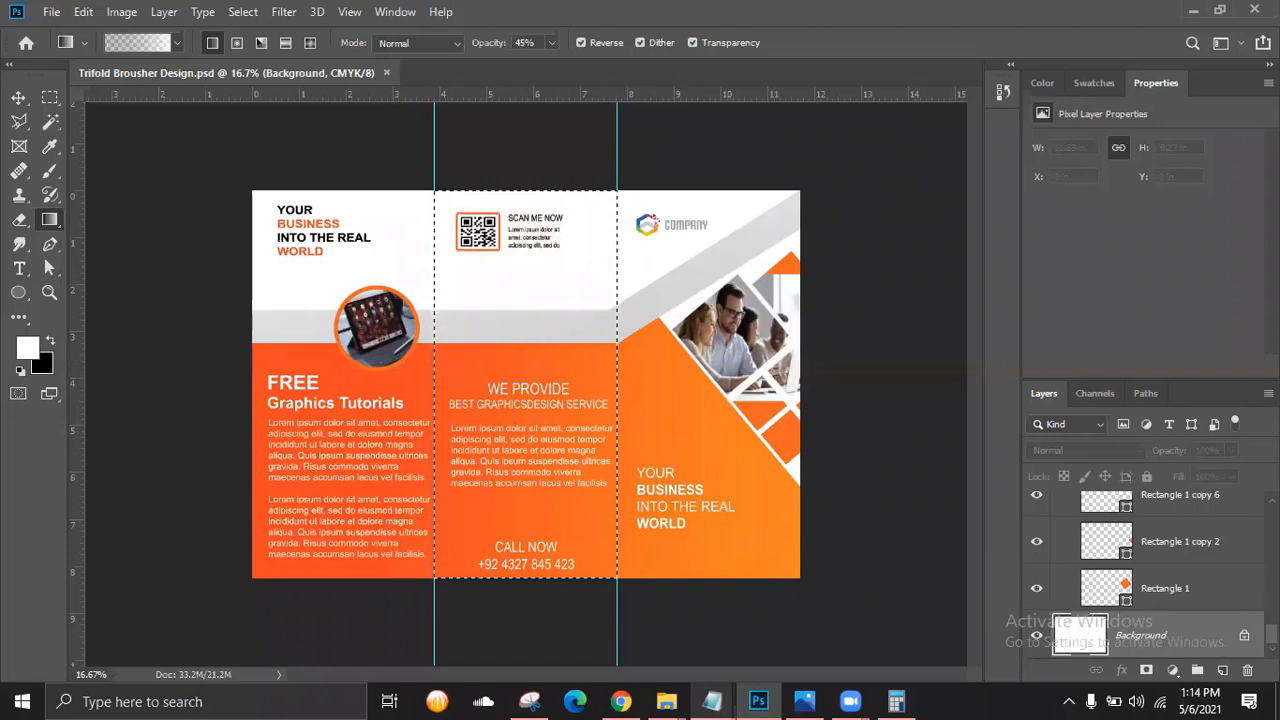
Create a new blank layer above the Background and start moving it up through the shape layers.
{"action": "scroll", "coordinate": [1150, 575], "scroll_direction": "up", "scroll_amount": 5}
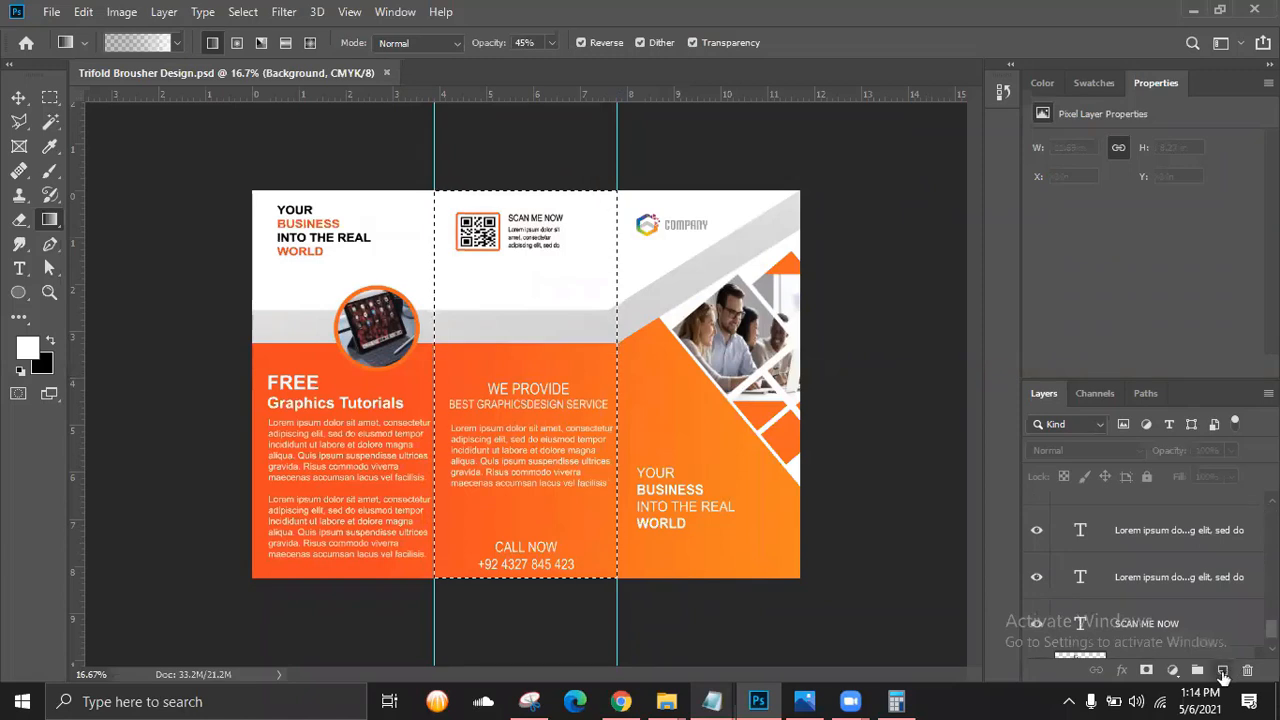
{"action": "left_click", "coordinate": [1222, 672]}
{"action": "left_click_drag", "start_coordinate": [1193, 645], "coordinate": [1237, 563]}
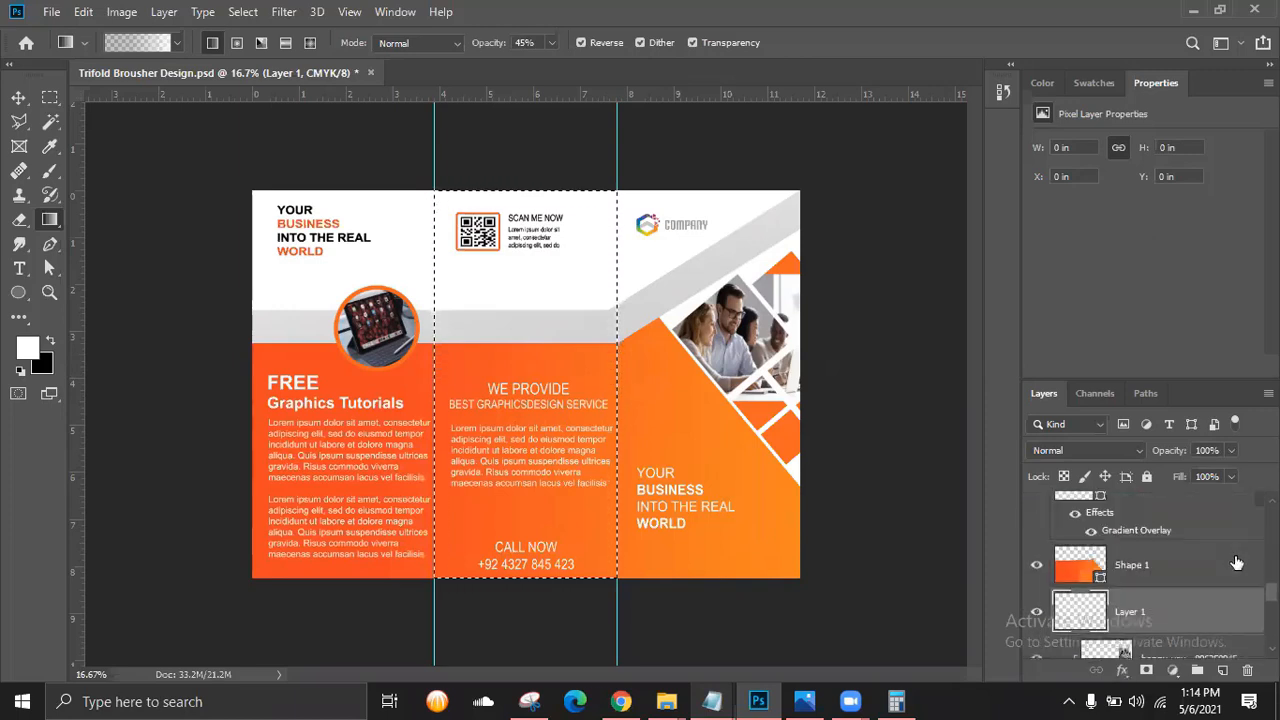
{"action": "left_click_drag", "start_coordinate": [1196, 614], "coordinate": [1181, 585]}
{"action": "left_click_drag", "start_coordinate": [1172, 528], "coordinate": [1213, 476]}
Raise the new blank layer to just above the FREE Graphics Tutorials text layer.
{"action": "scroll", "coordinate": [1189, 555], "scroll_direction": "up", "scroll_amount": 1}
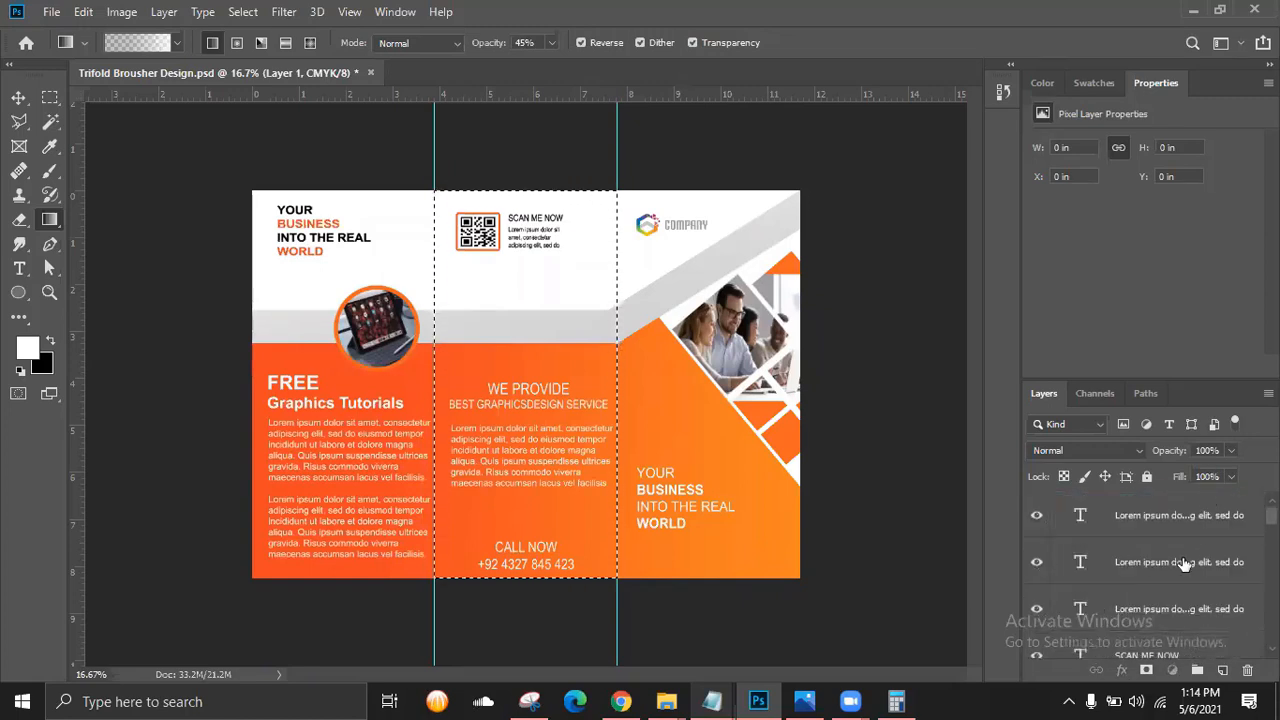
{"action": "scroll", "coordinate": [1205, 557], "scroll_direction": "down", "scroll_amount": 1}
{"action": "scroll", "coordinate": [1205, 557], "scroll_direction": "up", "scroll_amount": 2}
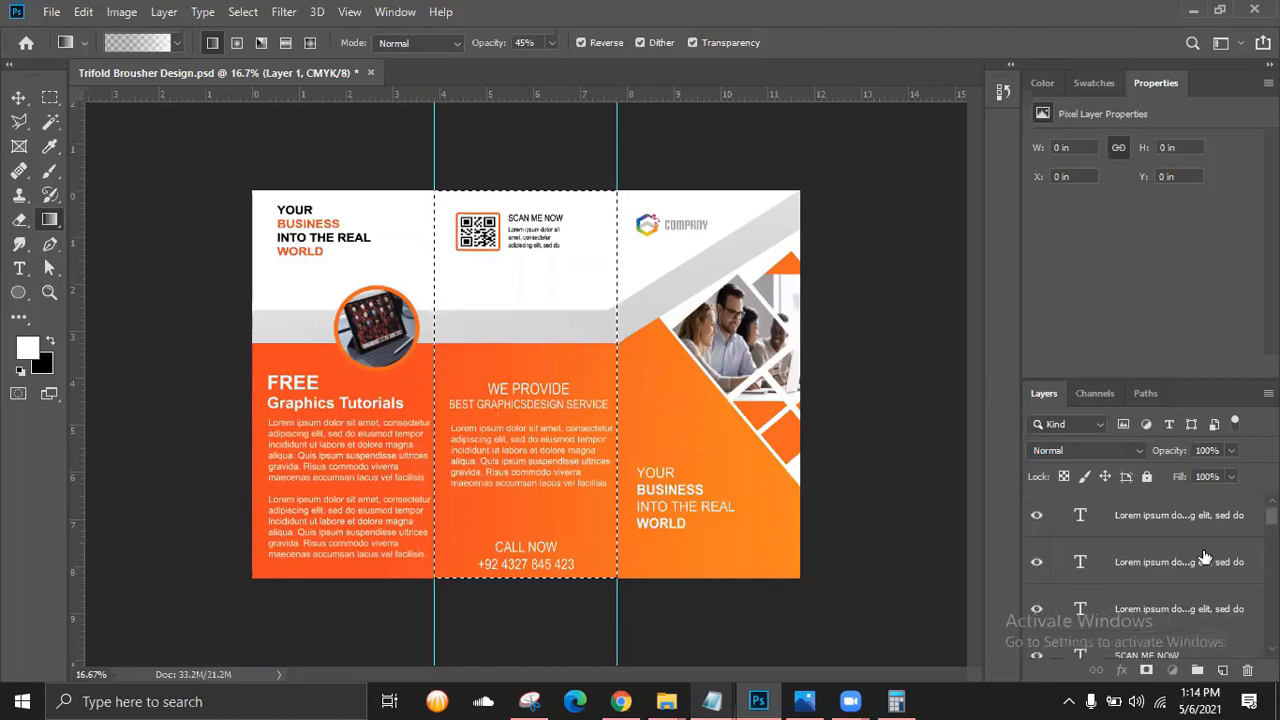
{"action": "scroll", "coordinate": [1205, 557], "scroll_direction": "down", "scroll_amount": 5}
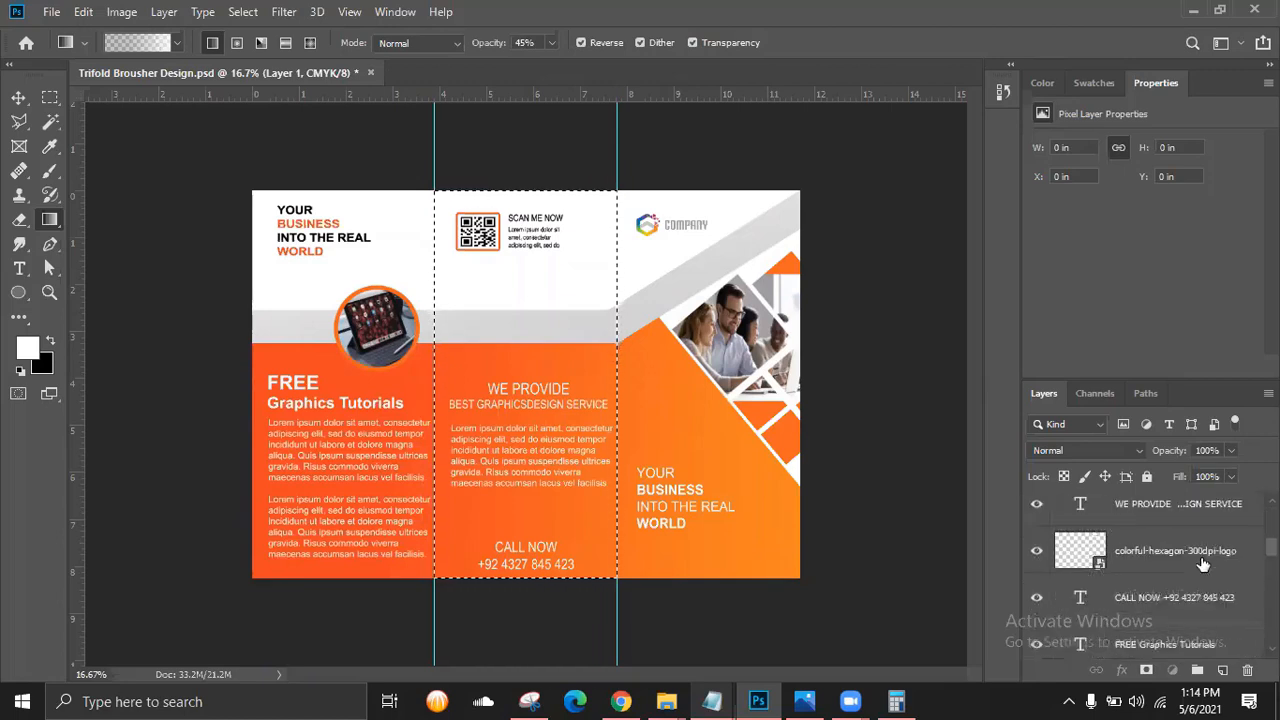
{"action": "scroll", "coordinate": [1203, 565], "scroll_direction": "down", "scroll_amount": 3}
{"action": "left_click_drag", "start_coordinate": [1180, 597], "coordinate": [1172, 496]}
{"action": "scroll", "coordinate": [1195, 570], "scroll_direction": "down", "scroll_amount": 5}
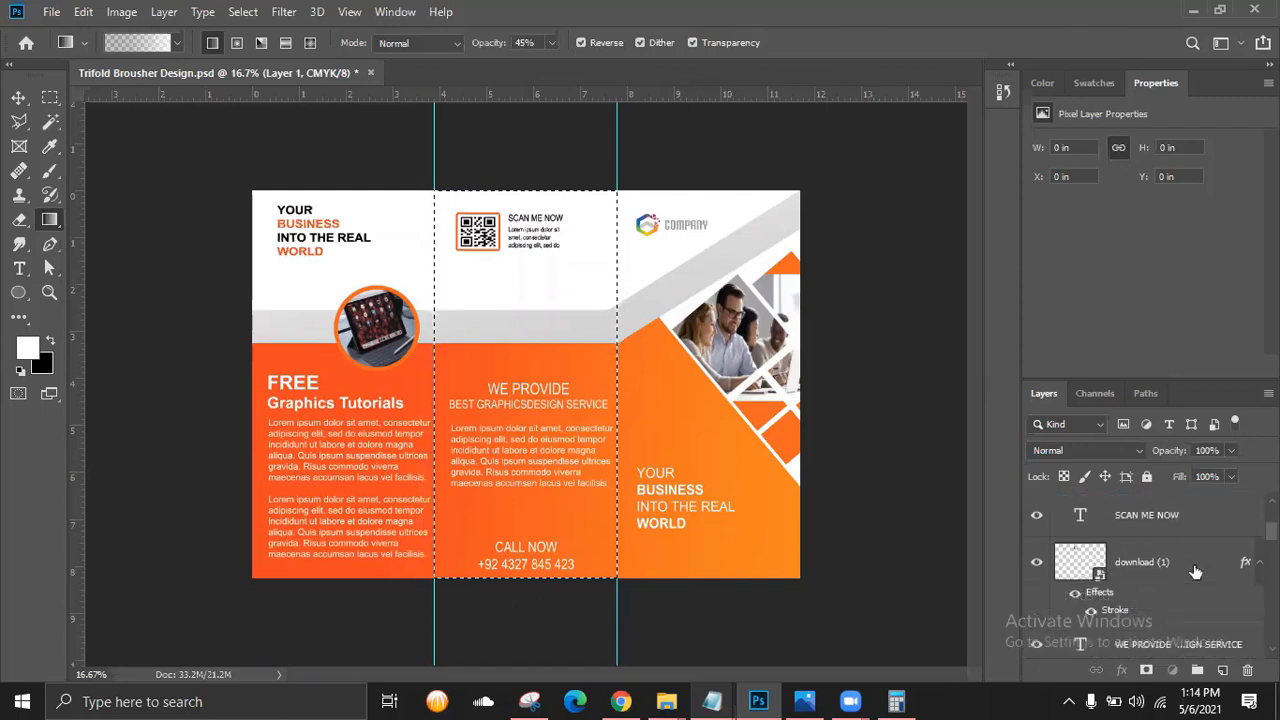
{"action": "scroll", "coordinate": [1195, 571], "scroll_direction": "down", "scroll_amount": 4}
{"action": "left_click_drag", "start_coordinate": [1180, 597], "coordinate": [1162, 518]}
{"action": "scroll", "coordinate": [1175, 590], "scroll_direction": "up", "scroll_amount": 1}
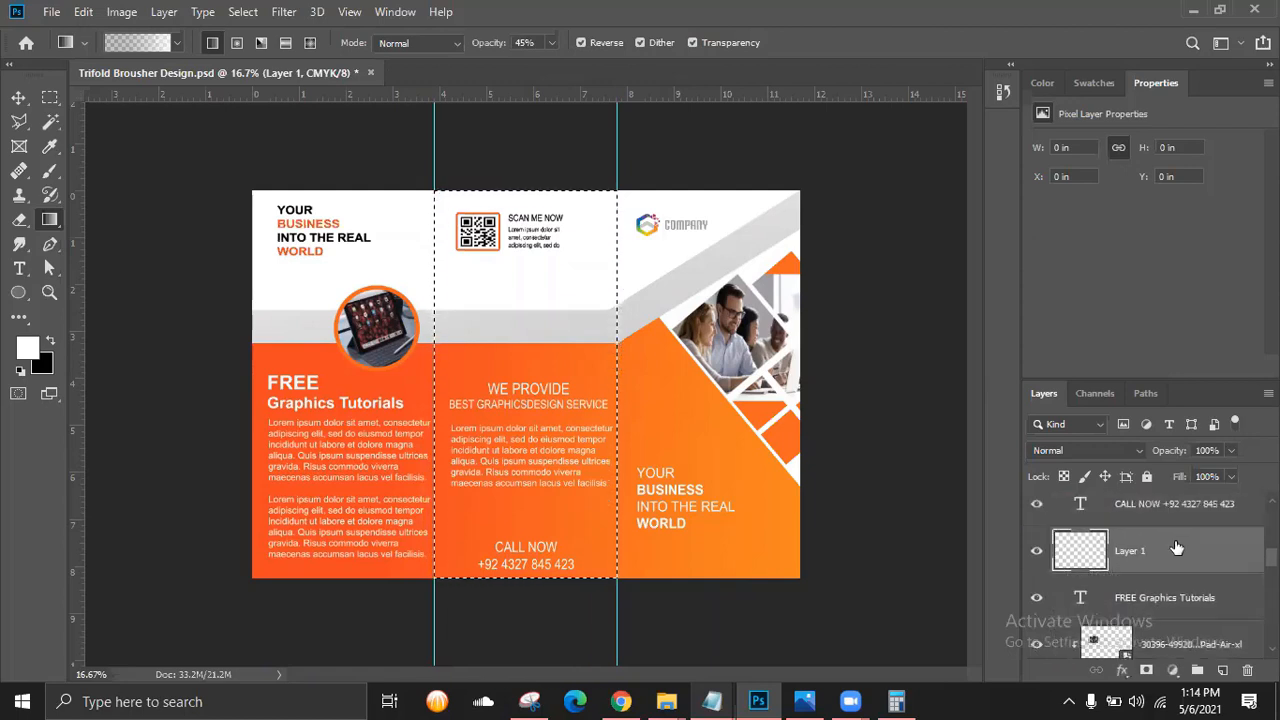
{"action": "scroll", "coordinate": [1172, 560], "scroll_direction": "up", "scroll_amount": 2}
{"action": "left_click_drag", "start_coordinate": [1164, 645], "coordinate": [1156, 495]}
Move the blank Layer 1 past the logo, QR code and text layers to the very top of the layer stack.
{"action": "scroll", "coordinate": [1160, 520], "scroll_direction": "up", "scroll_amount": 3}
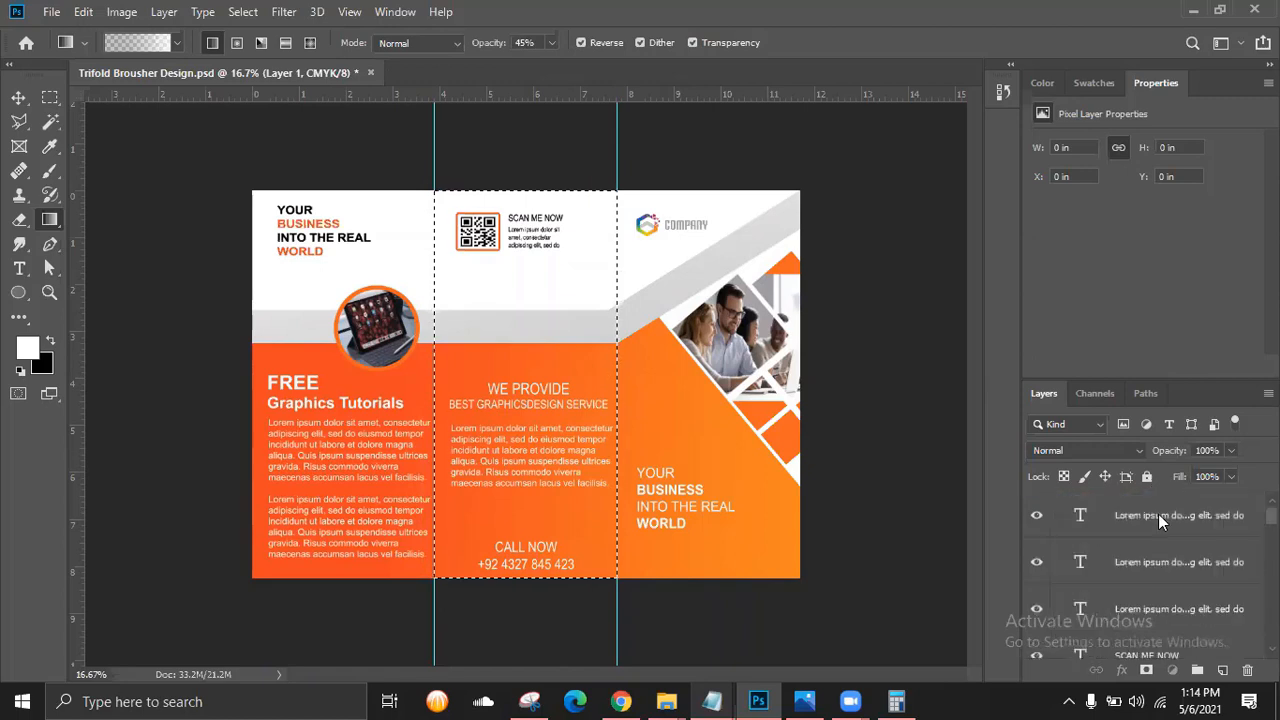
{"action": "scroll", "coordinate": [1178, 566], "scroll_direction": "down", "scroll_amount": 4}
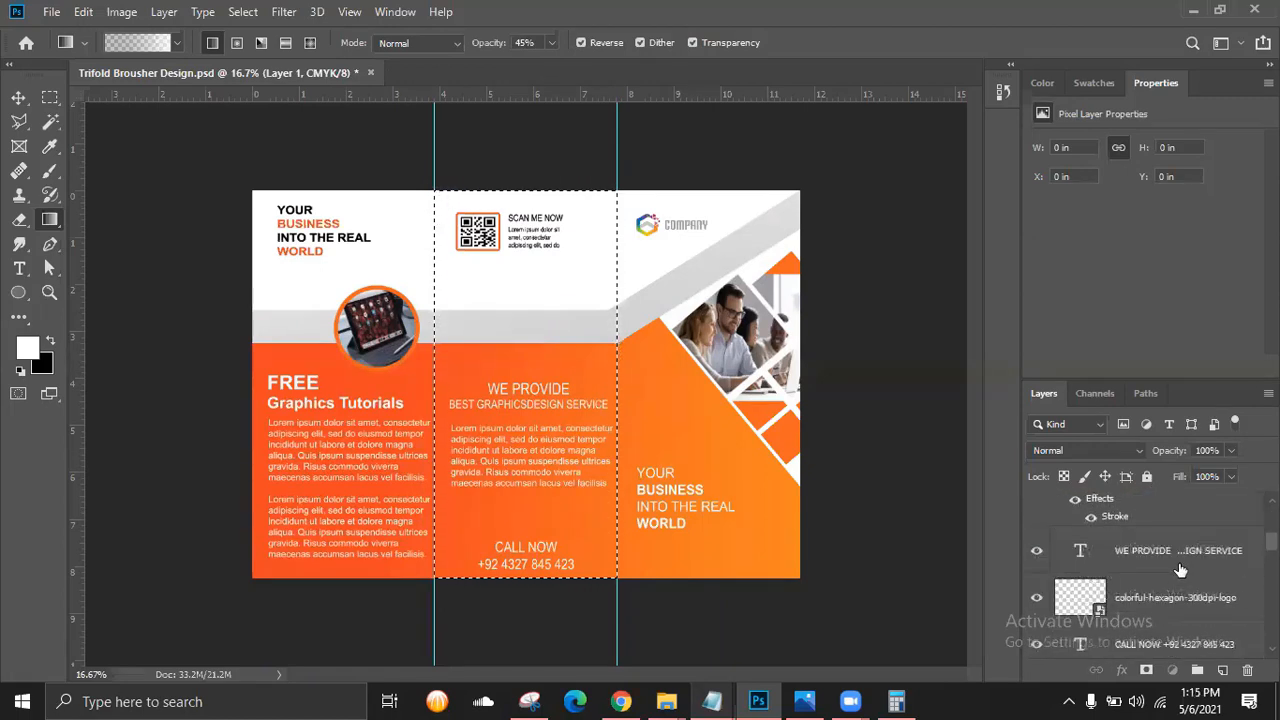
{"action": "scroll", "coordinate": [1180, 569], "scroll_direction": "down", "scroll_amount": 2}
{"action": "left_click_drag", "start_coordinate": [1172, 598], "coordinate": [1168, 494]}
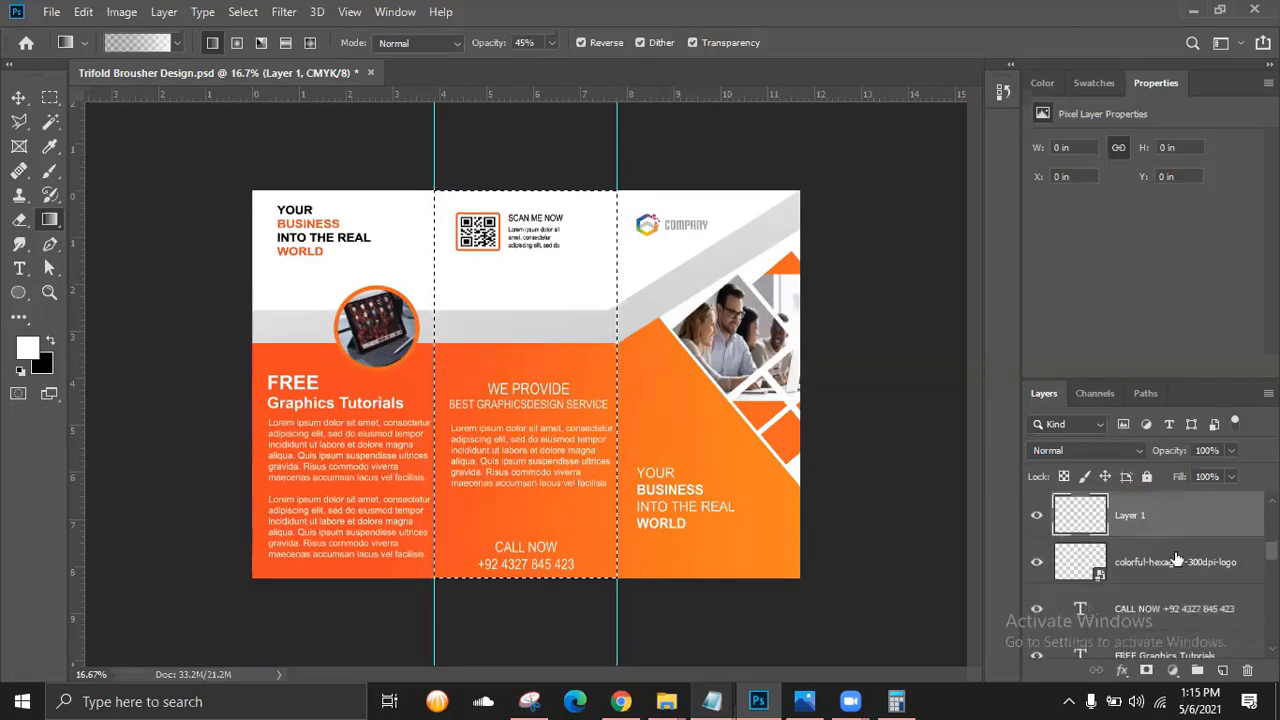
{"action": "scroll", "coordinate": [1176, 559], "scroll_direction": "up", "scroll_amount": 1}
{"action": "scroll", "coordinate": [1176, 559], "scroll_direction": "up", "scroll_amount": 1}
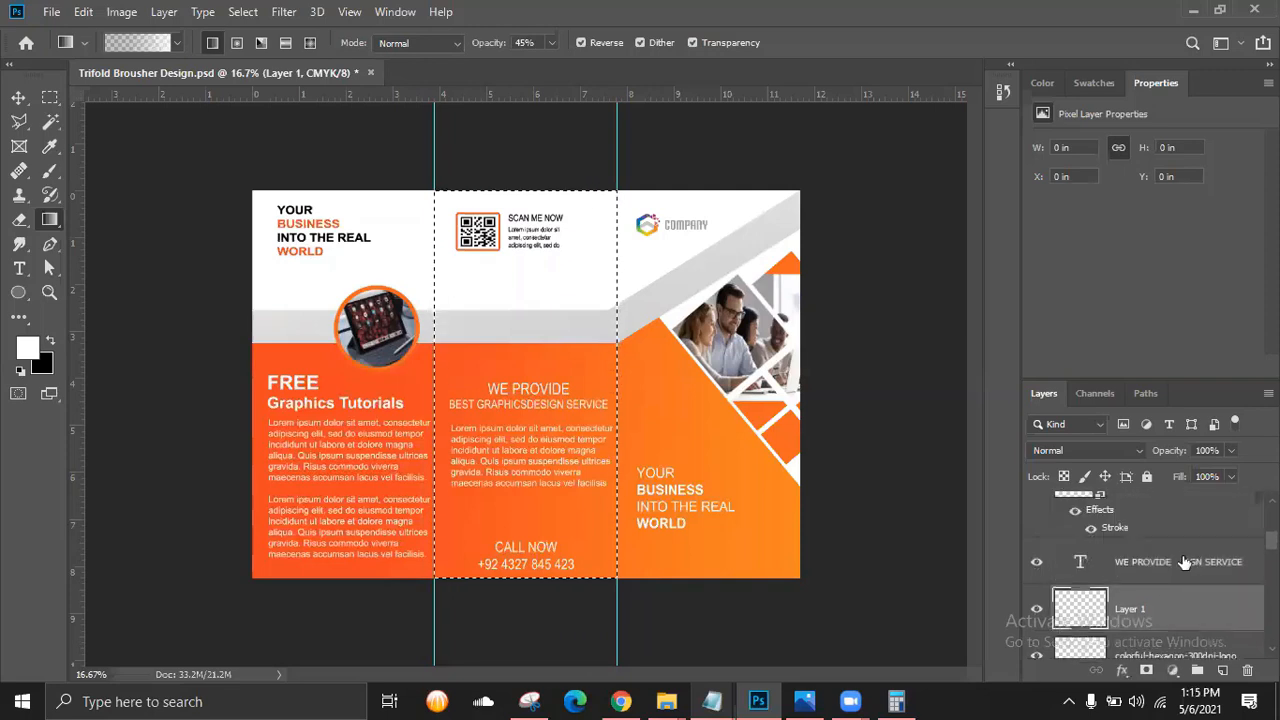
{"action": "mouse_move", "coordinate": [1169, 580]}
{"action": "left_mouse_down"}
{"action": "mouse_move", "coordinate": [1166, 512]}
{"action": "mouse_move", "coordinate": [1177, 557]}
{"action": "left_mouse_up"}
{"action": "scroll", "coordinate": [1173, 590], "scroll_direction": "up", "scroll_amount": 1}
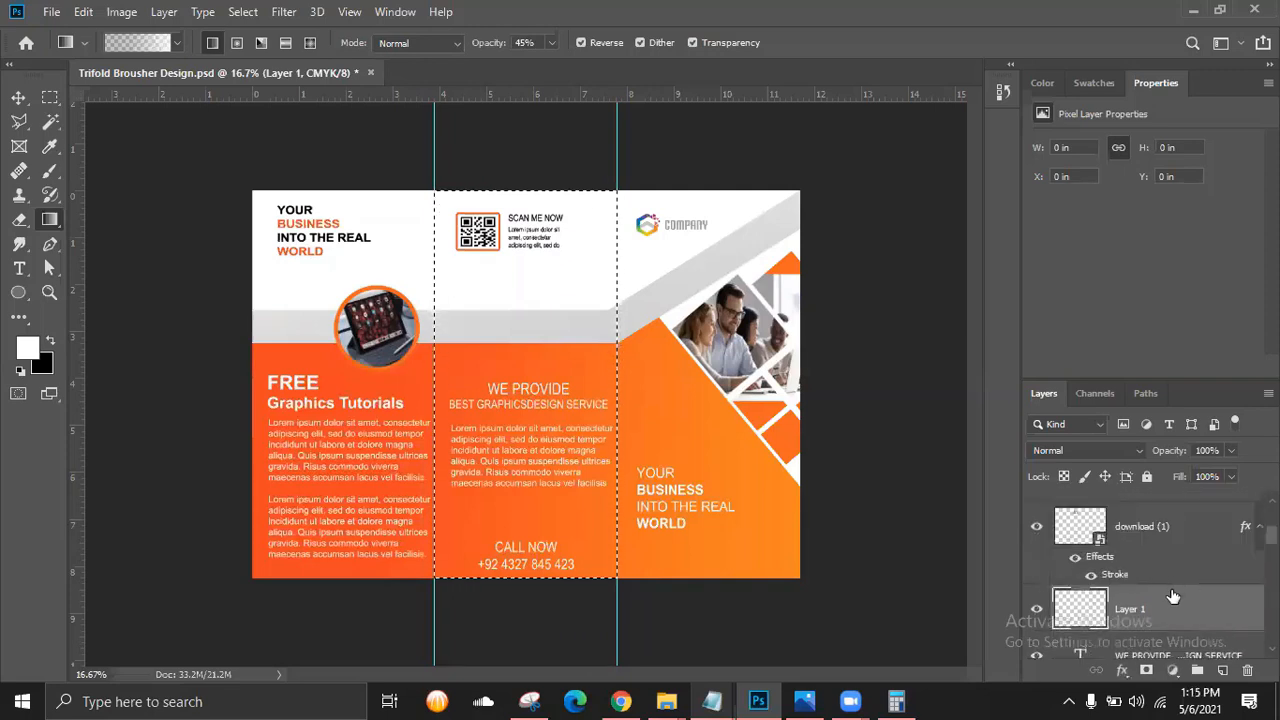
{"action": "left_click_drag", "start_coordinate": [1163, 512], "coordinate": [1164, 507]}
{"action": "scroll", "coordinate": [1209, 569], "scroll_direction": "up", "scroll_amount": 1}
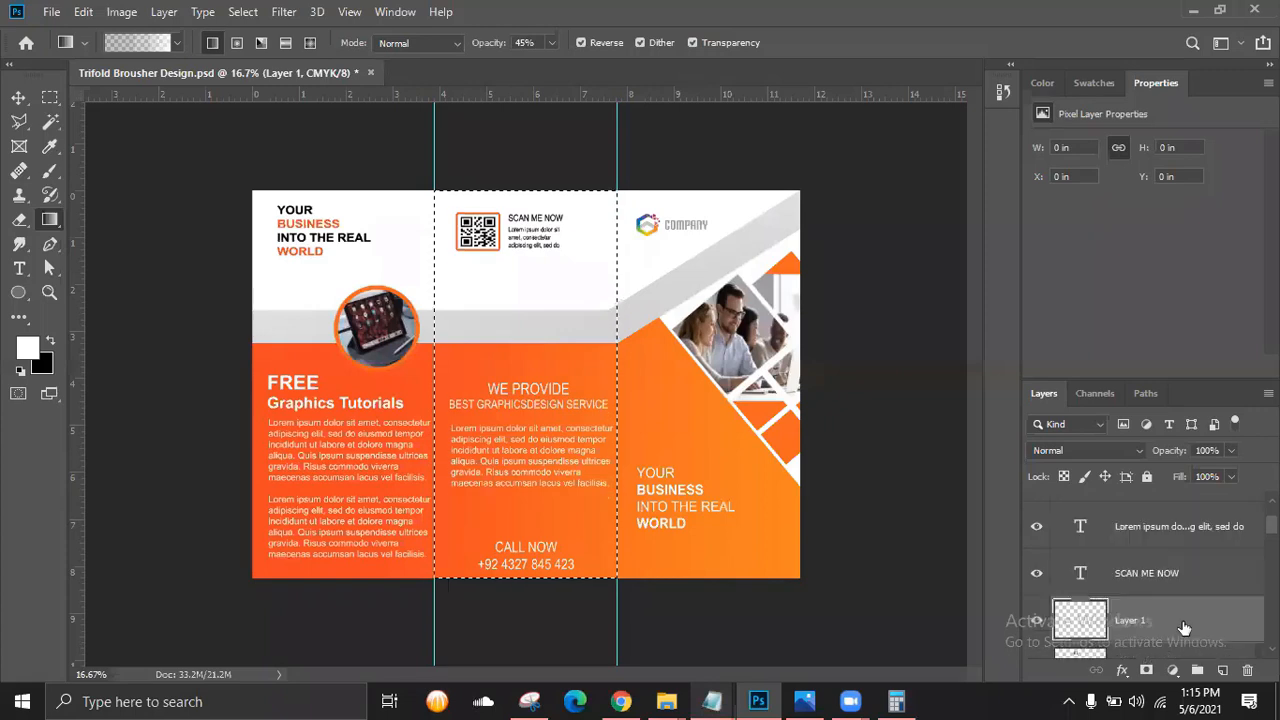
{"action": "left_click_drag", "start_coordinate": [1184, 627], "coordinate": [1187, 521]}
{"action": "scroll", "coordinate": [1173, 517], "scroll_direction": "up", "scroll_amount": 2}
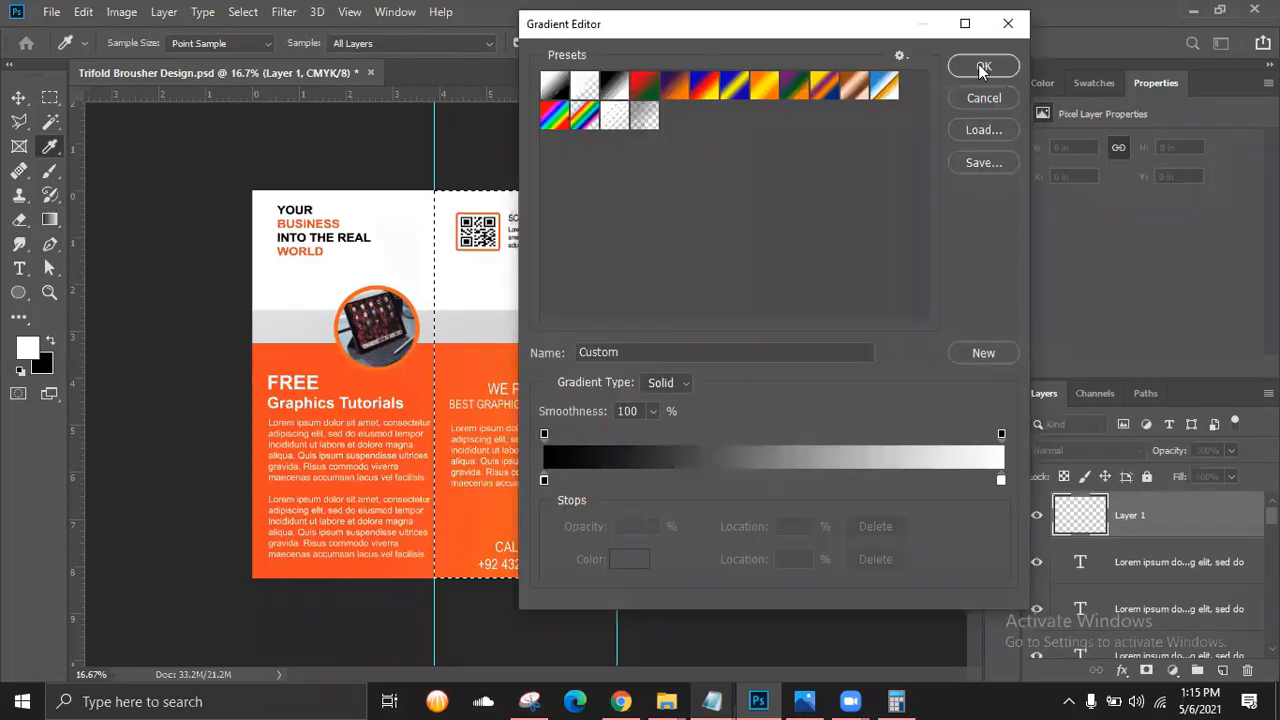
Try the black-to-white linear gradient on Layer 1 between the middle panel's two guides, and undo it.
{"action": "left_click", "coordinate": [982, 67]}
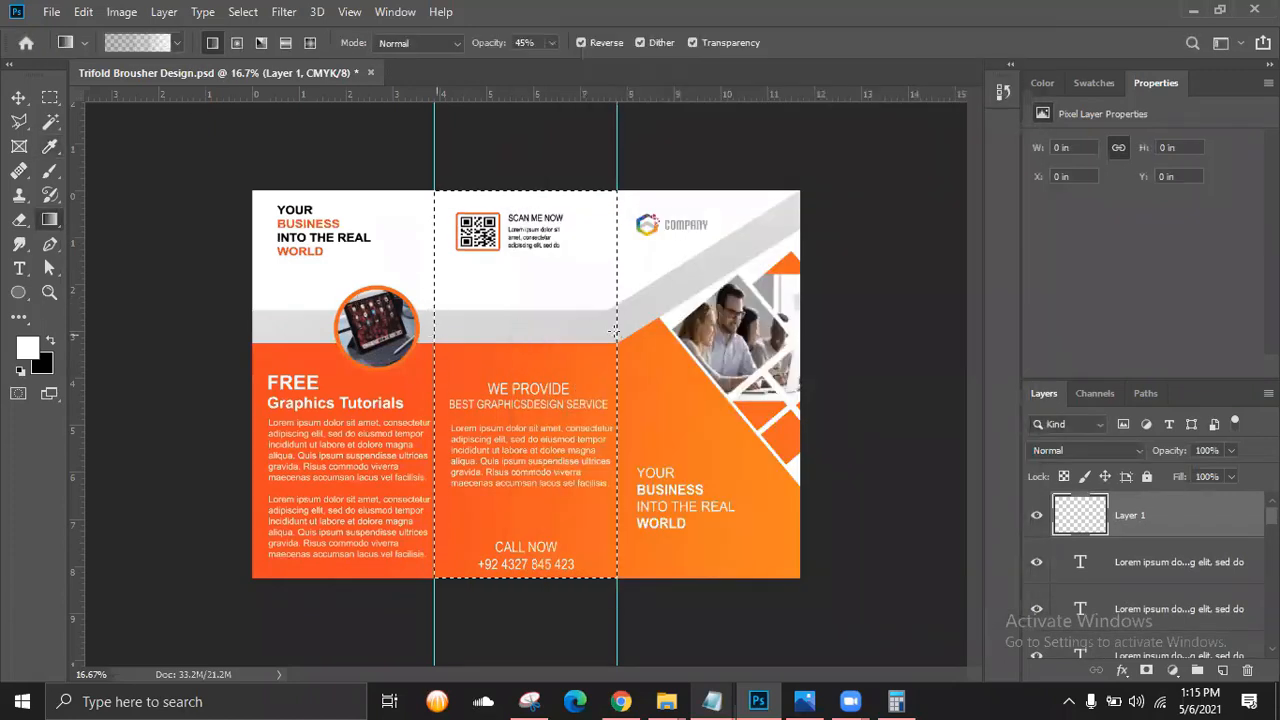
{"action": "left_click_drag", "start_coordinate": [613, 331], "coordinate": [434, 336]}
{"action": "left_click_drag", "start_coordinate": [617, 333], "coordinate": [617, 337]}
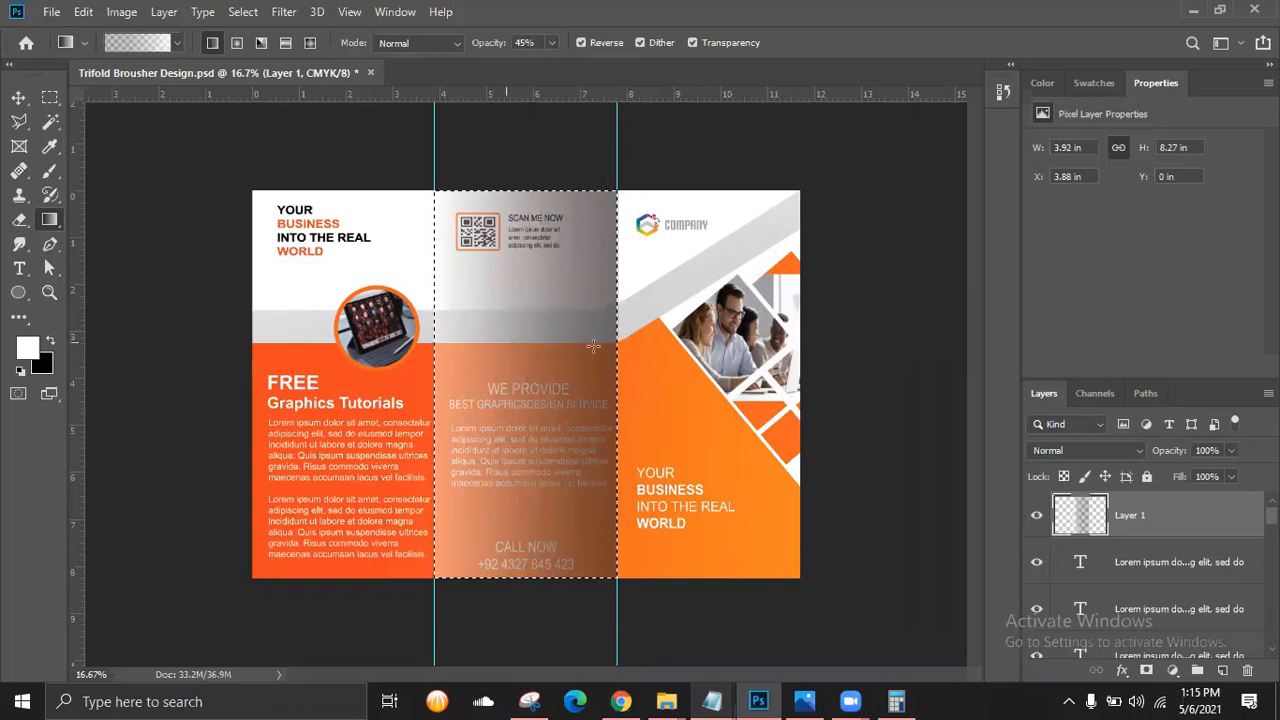
{"action": "key", "text": "ctrl+z"}
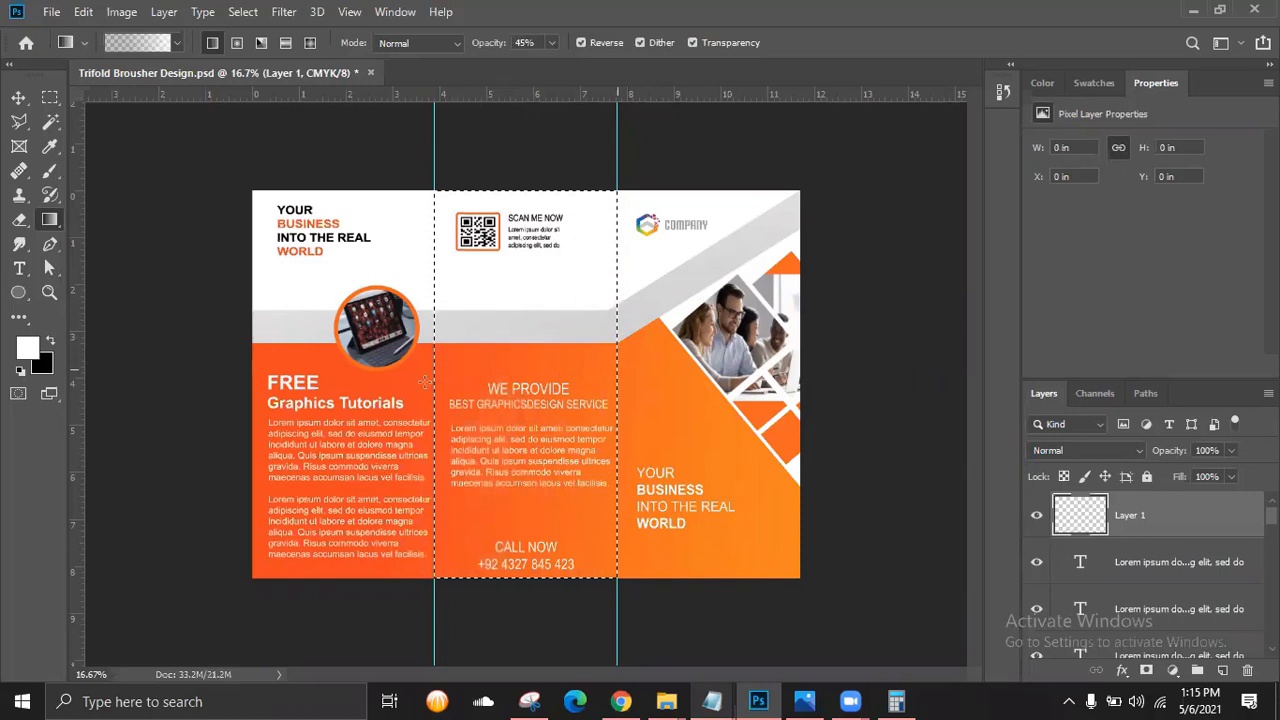
Draw a linear gradient on Layer 1 from the middle panel's right guide horizontally to the FREE heading in the left panel.
{"action": "left_click_drag", "start_coordinate": [617, 369], "coordinate": [284, 371]}
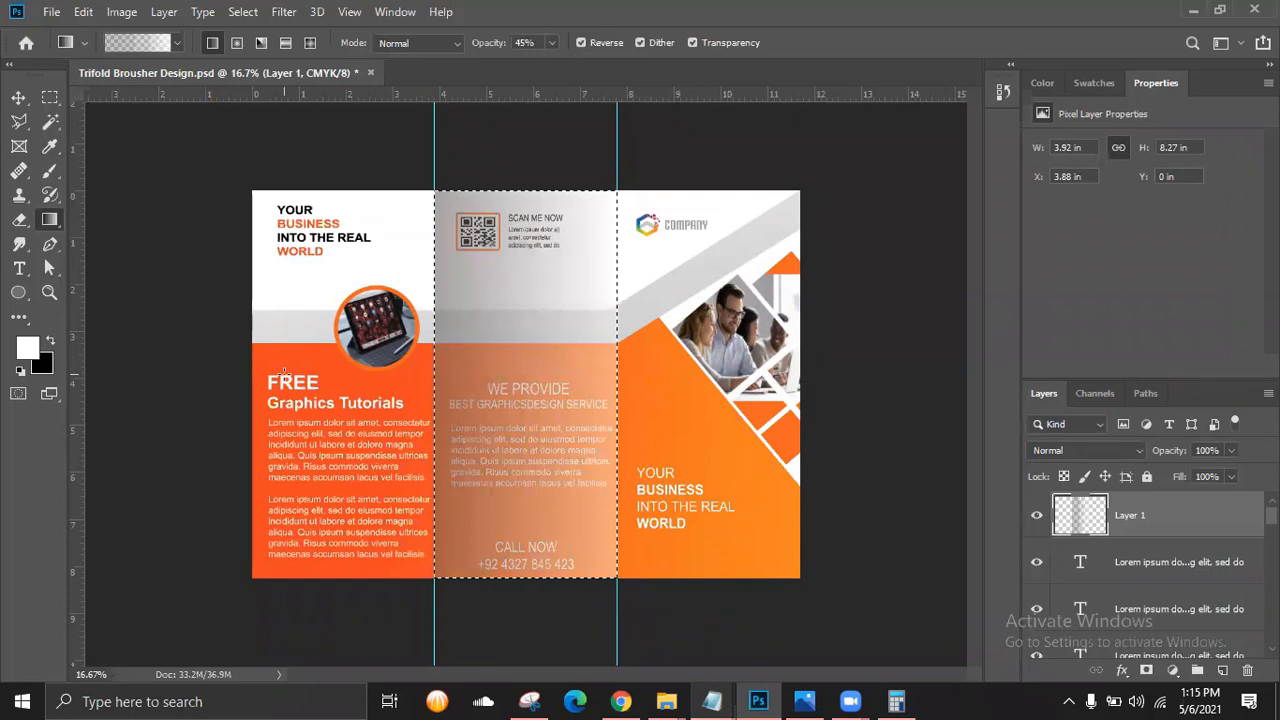
Lower the opacity of Layer 1 to 11% to soften the gradient shading on the middle panel.
{"action": "left_click", "coordinate": [1231, 477]}
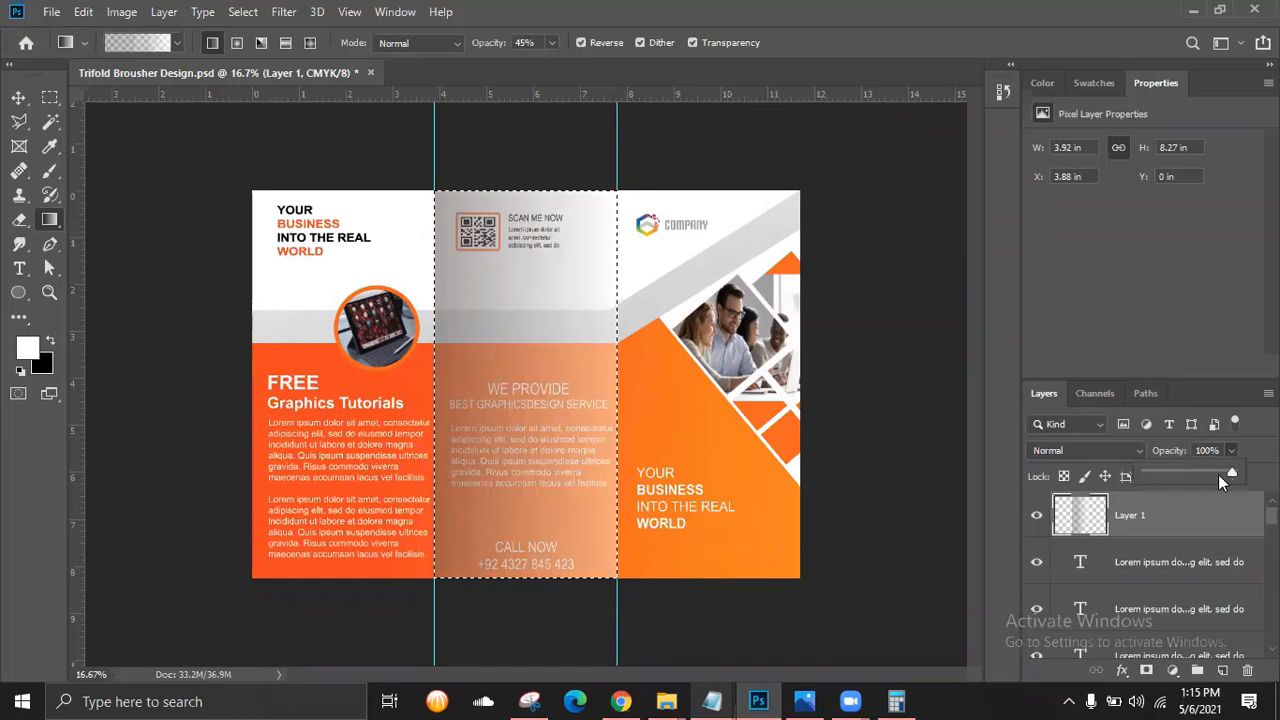
{"action": "left_click_drag", "start_coordinate": [1218, 474], "coordinate": [1178, 471]}
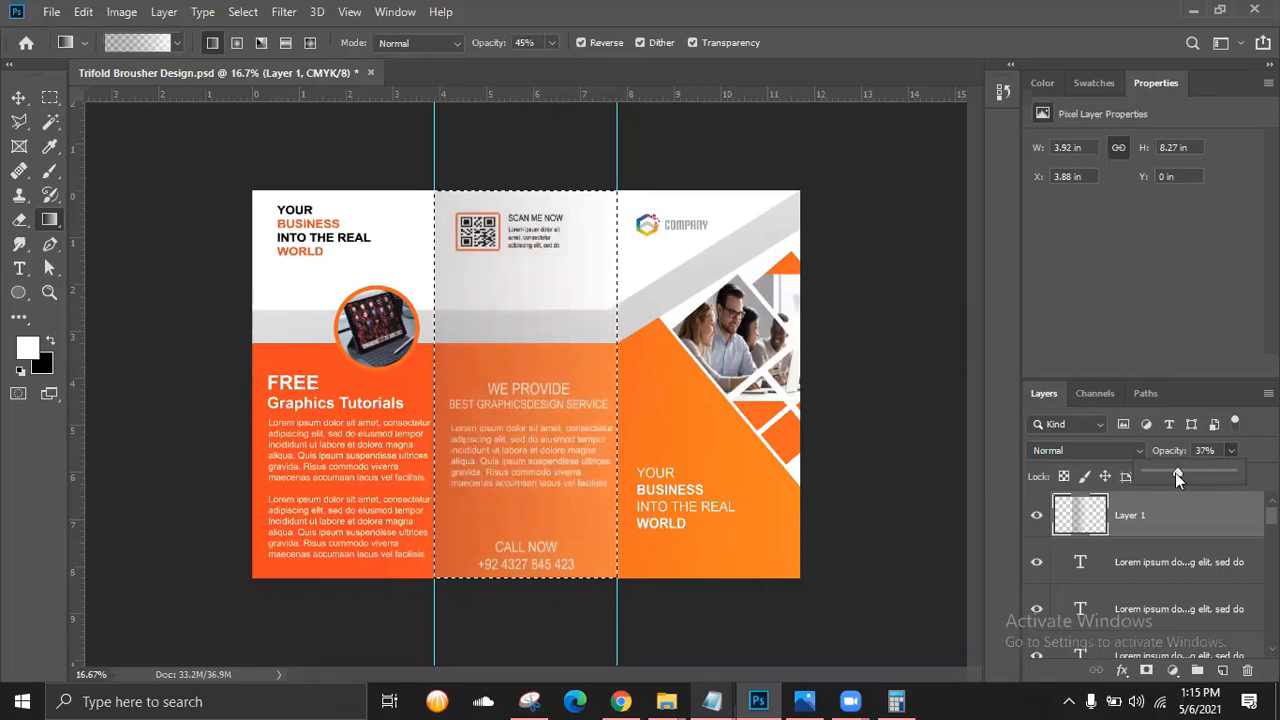
{"action": "left_click_drag", "start_coordinate": [1175, 472], "coordinate": [1162, 469]}
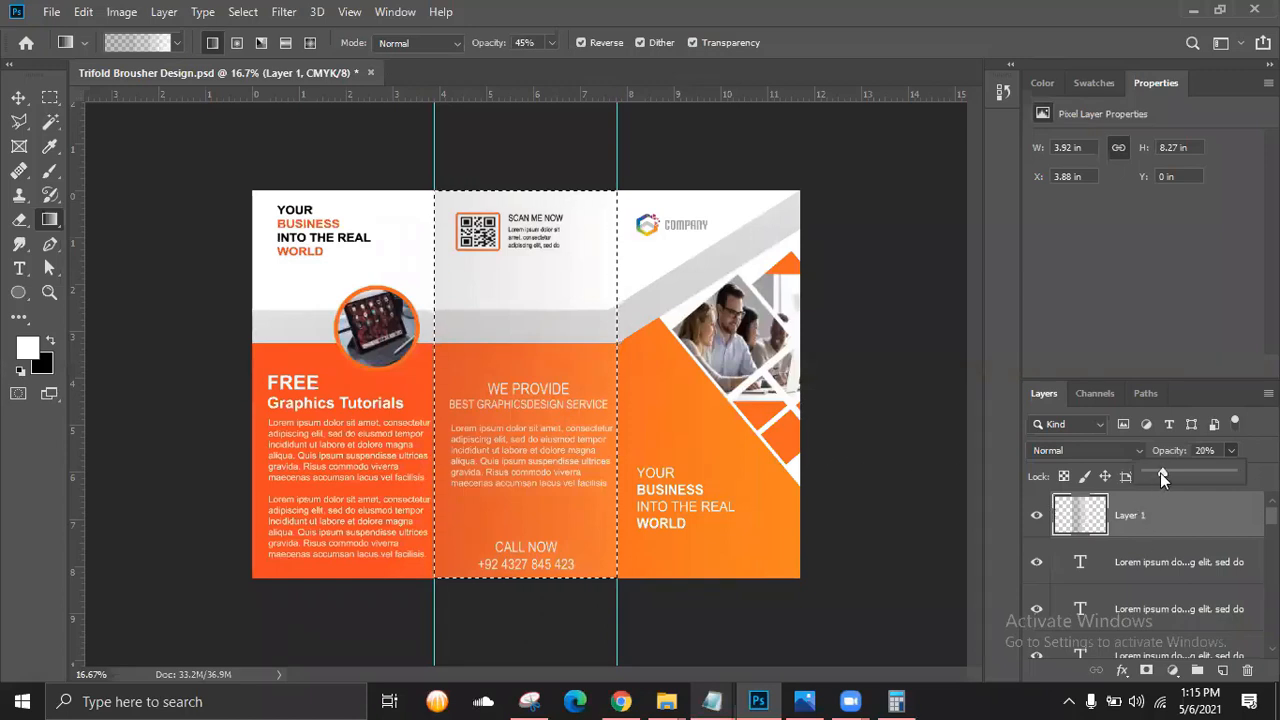
{"action": "left_click_drag", "start_coordinate": [1157, 477], "coordinate": [1155, 477]}
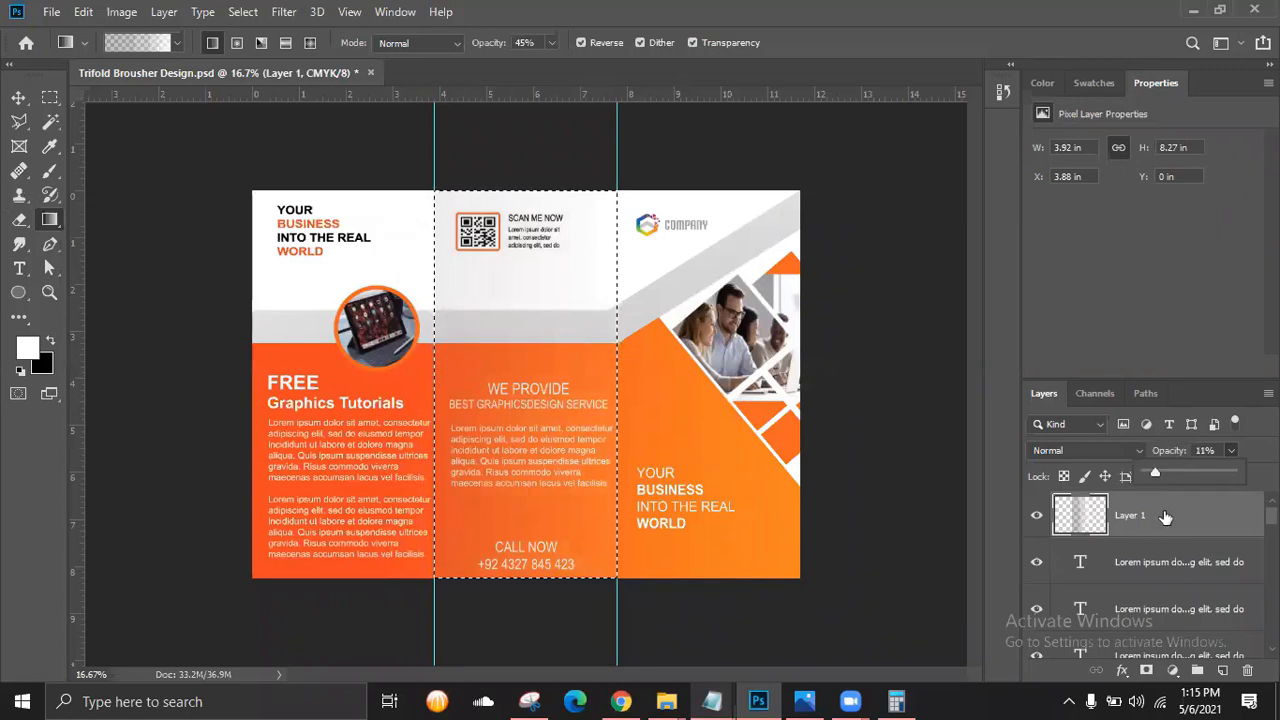
Edit the gradient so its black color stop sits at location 31%.
{"action": "left_click", "coordinate": [141, 42]}
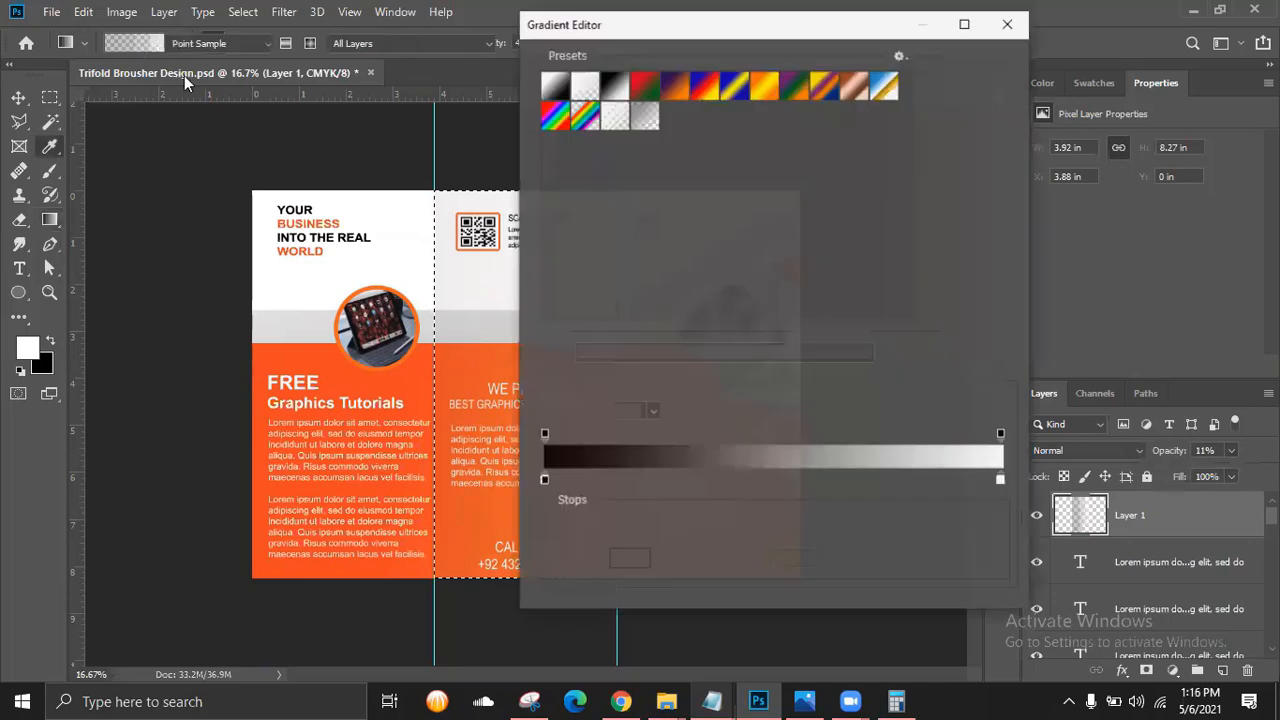
{"action": "left_click", "coordinate": [544, 482]}
{"action": "left_click", "coordinate": [629, 558]}
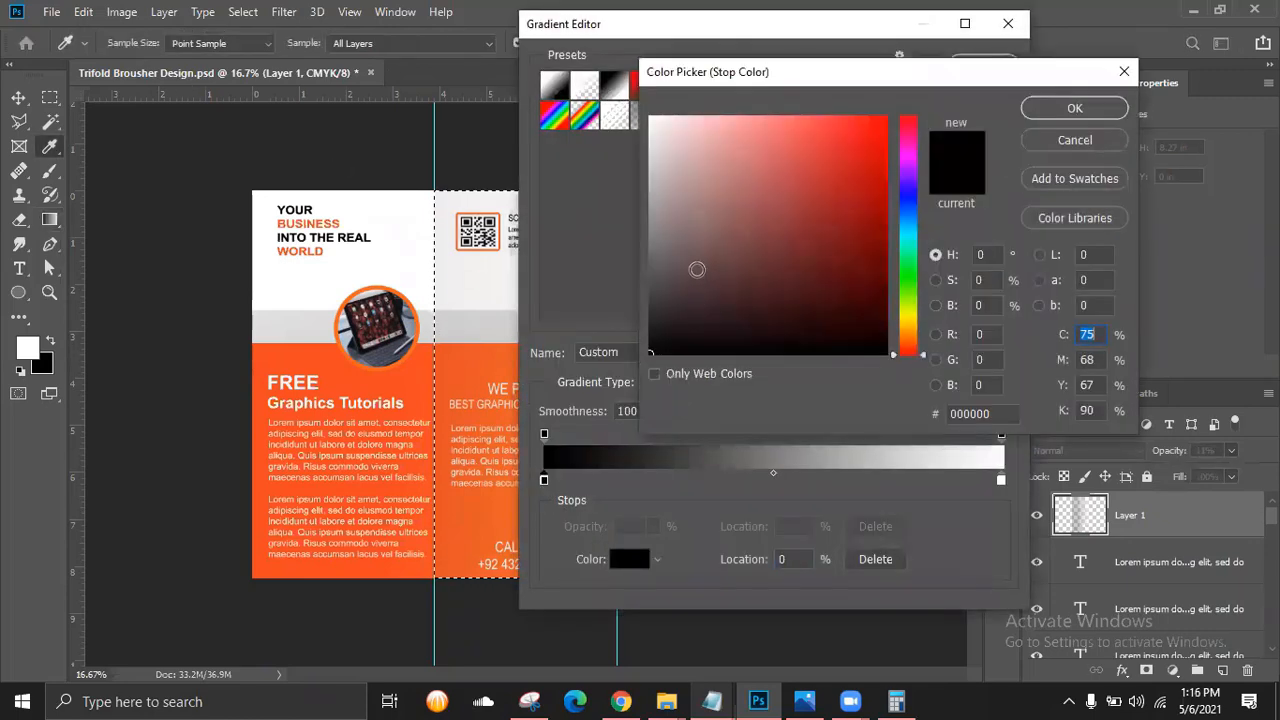
{"action": "left_click", "coordinate": [1074, 108]}
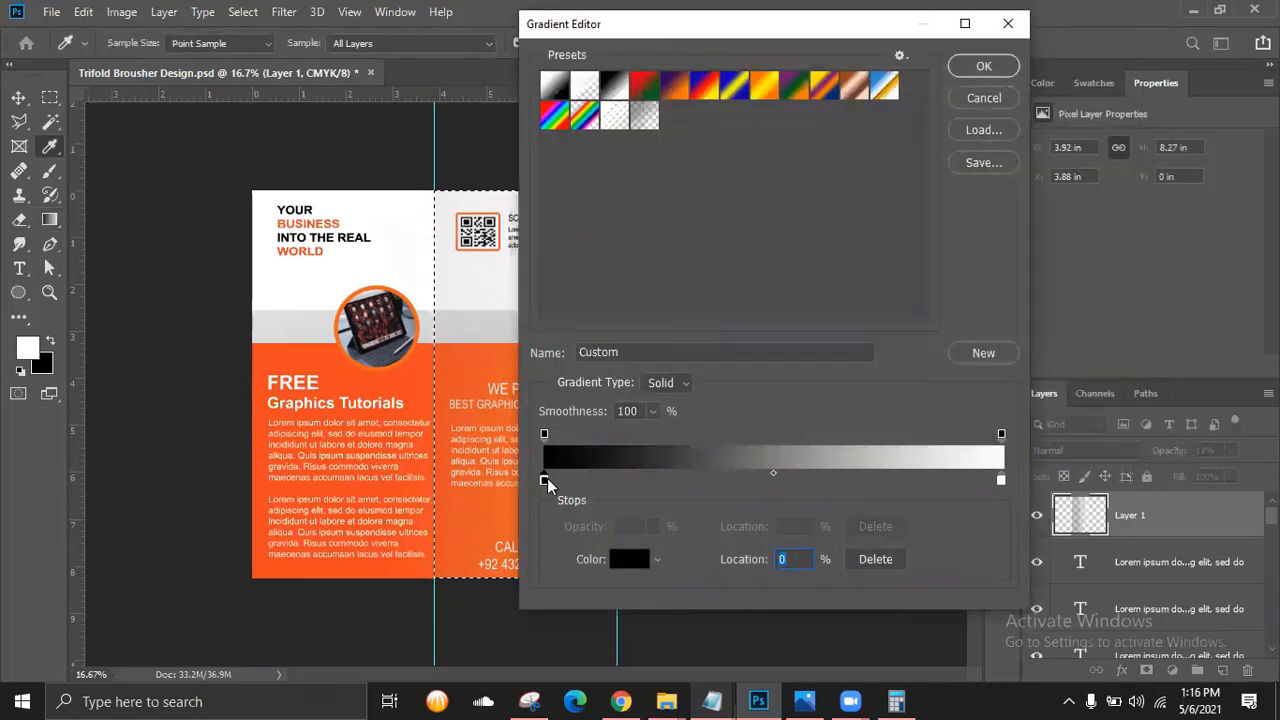
{"action": "left_click_drag", "start_coordinate": [546, 482], "coordinate": [688, 495]}
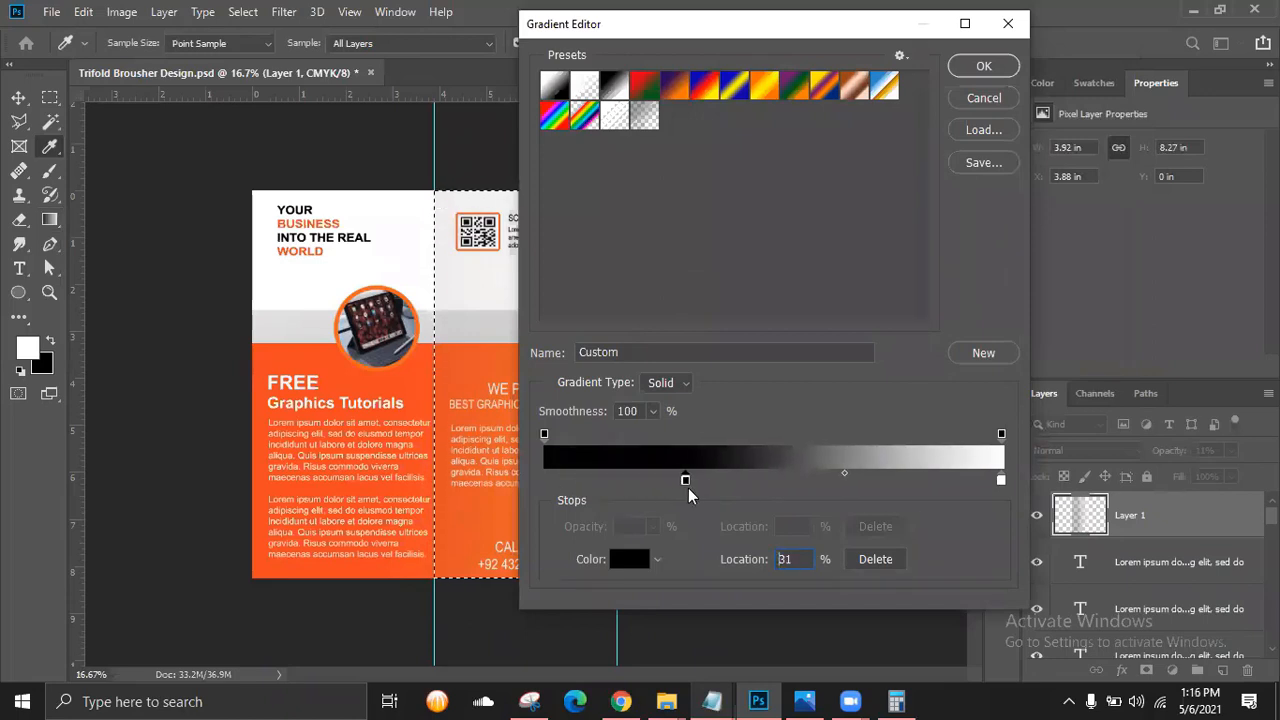
{"action": "left_click", "coordinate": [966, 74]}
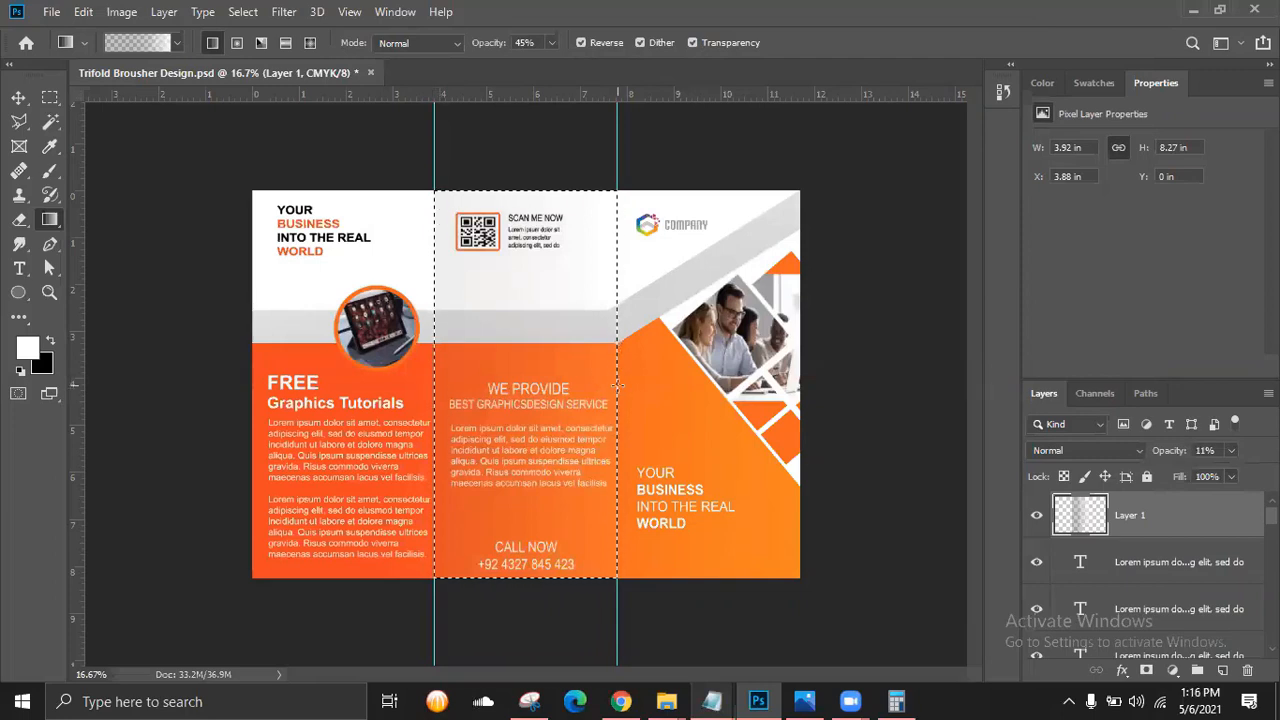
Draw the edited gradient on Layer 1 from the middle panel's right guide to its left guide, and set the layer's opacity to 8%.
{"action": "left_click_drag", "start_coordinate": [428, 386], "coordinate": [428, 387]}
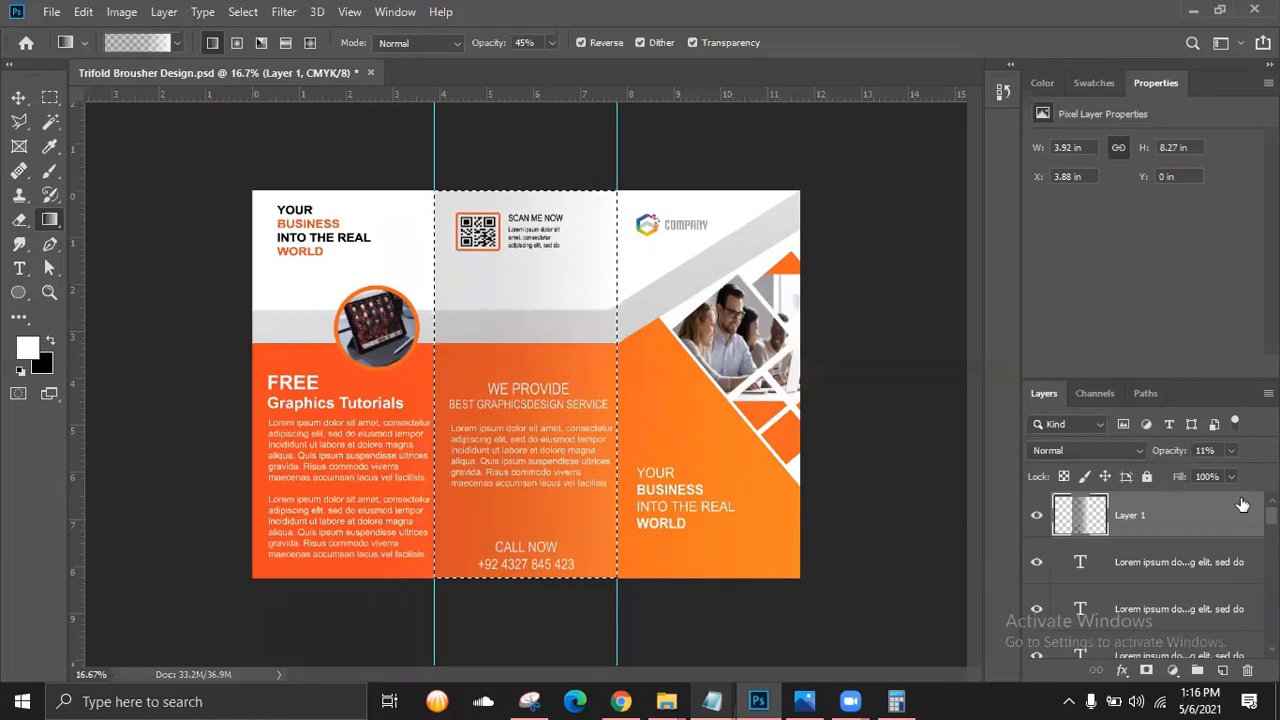
{"action": "left_click", "coordinate": [1231, 450]}
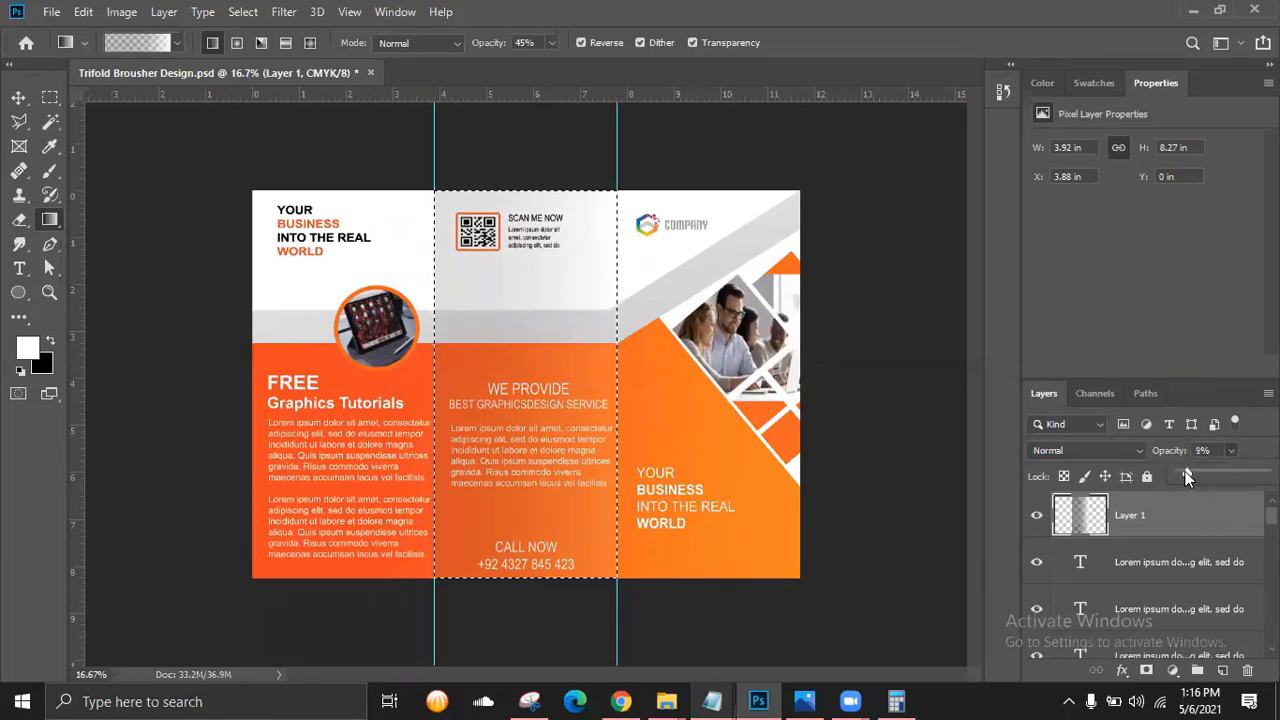
{"action": "left_click_drag", "start_coordinate": [1185, 471], "coordinate": [1188, 474]}
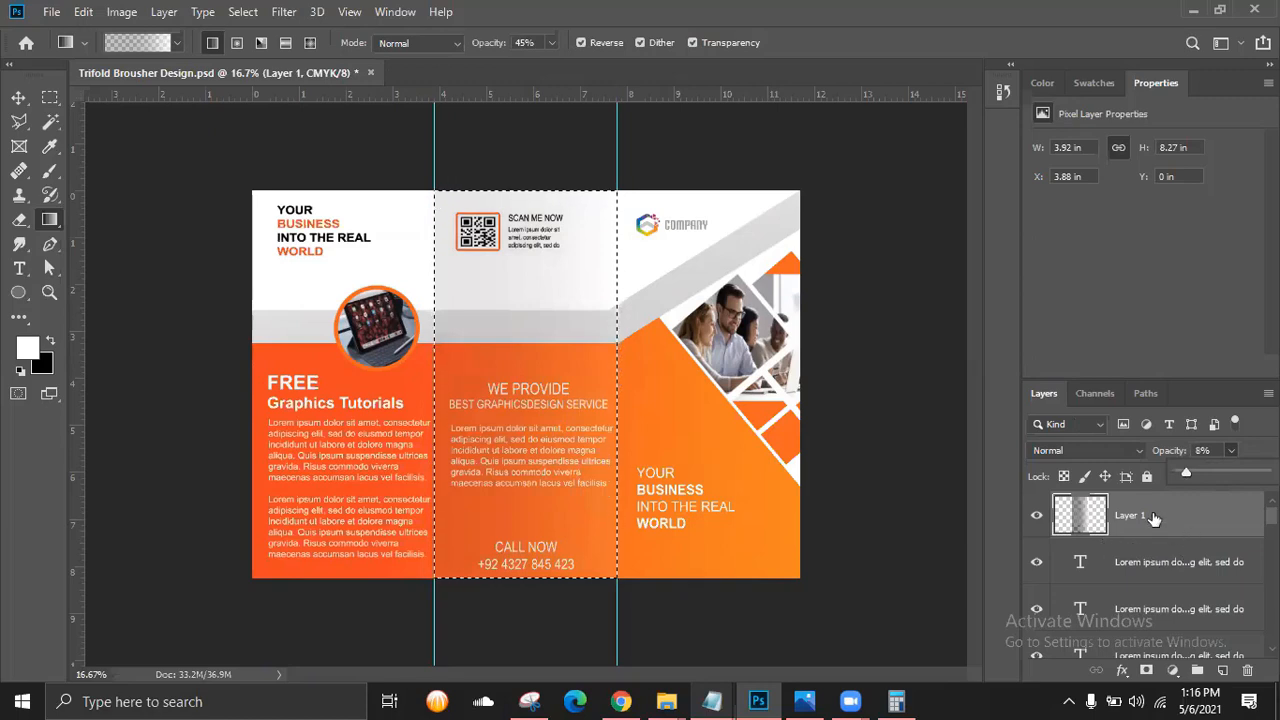
Duplicate Layer 1, move the copy over the brochure's right panel, and clear the selection.
{"action": "left_click_drag", "start_coordinate": [1167, 512], "coordinate": [1222, 670]}
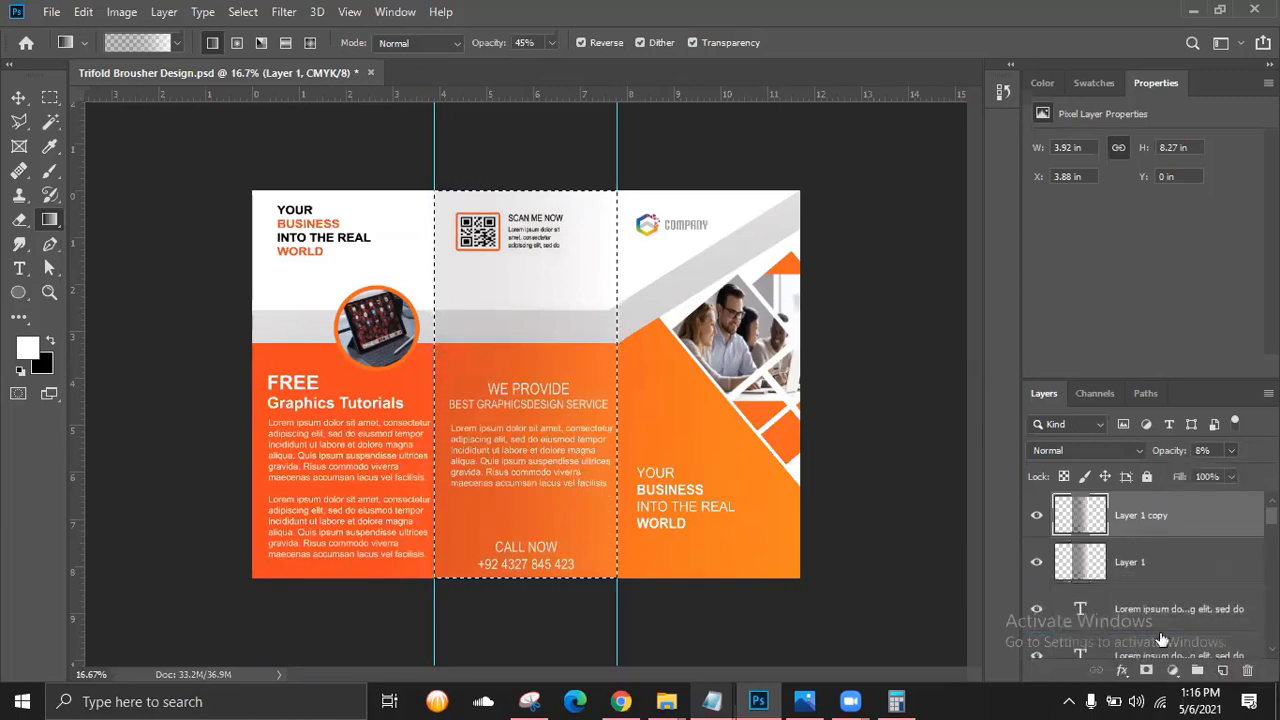
{"action": "left_click", "coordinate": [18, 97]}
{"action": "left_click_drag", "start_coordinate": [631, 366], "coordinate": [718, 346]}
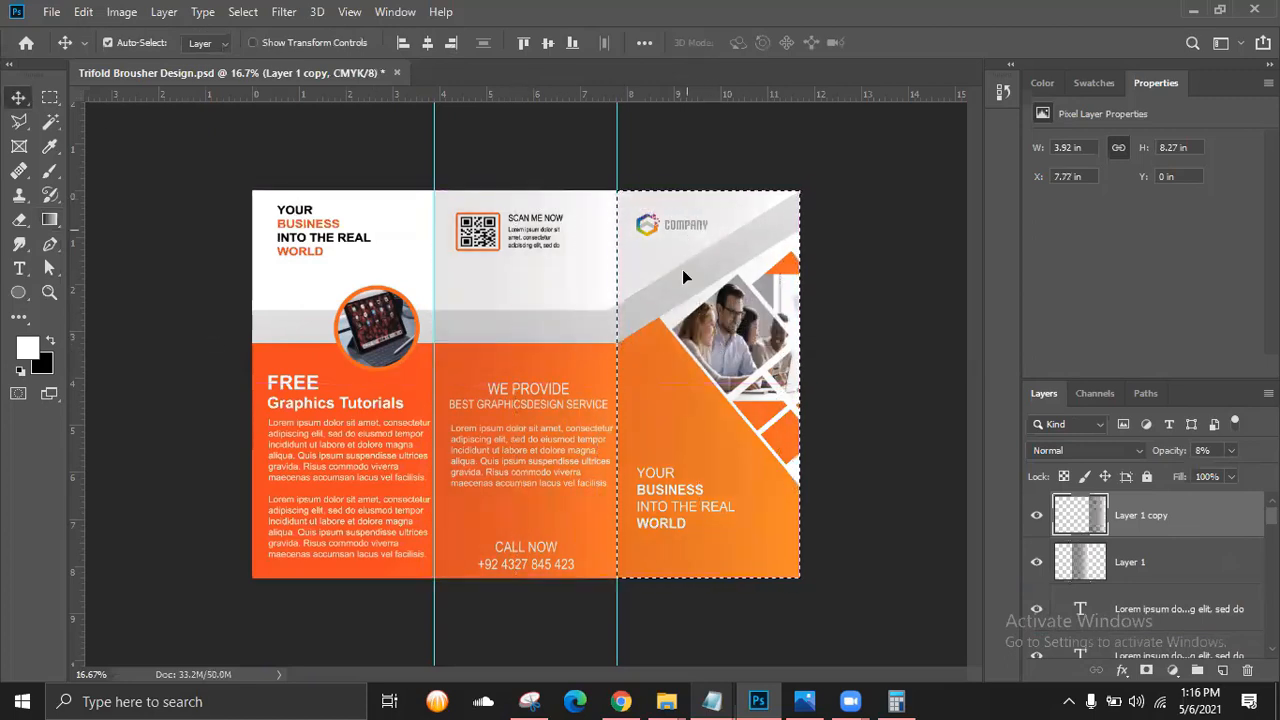
{"action": "left_click", "coordinate": [124, 12]}
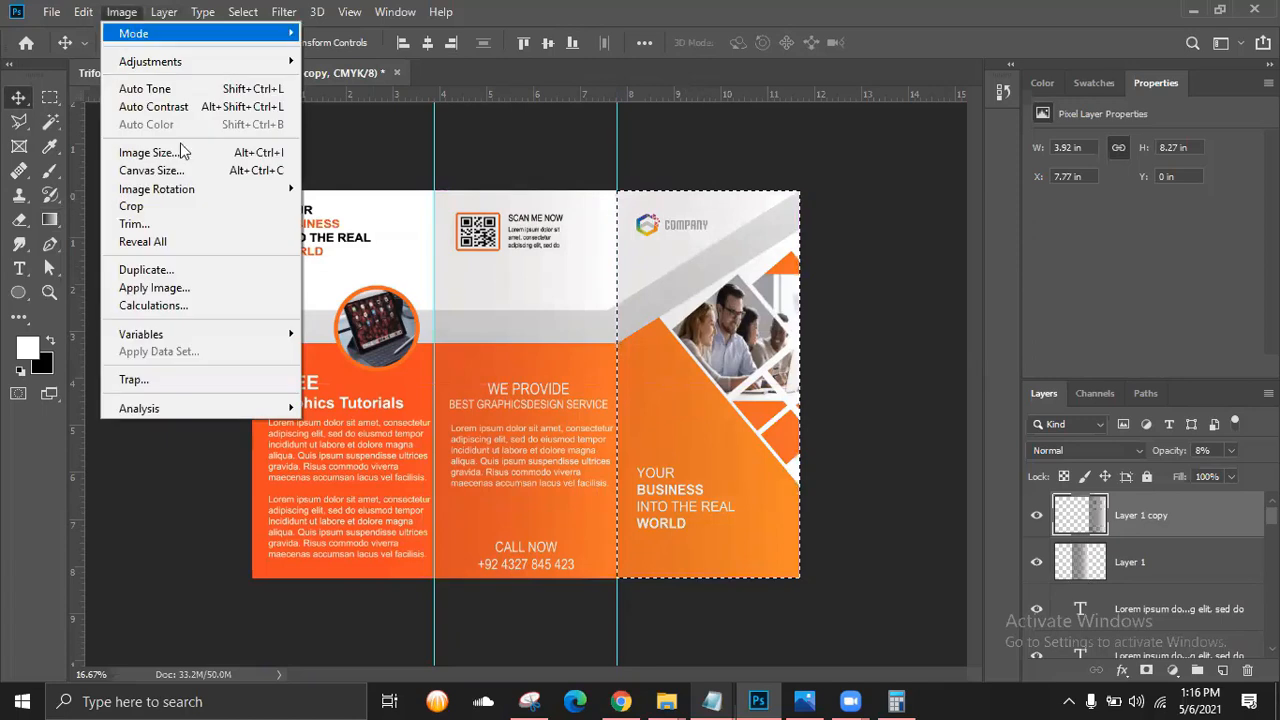
{"action": "left_click", "coordinate": [352, 145]}
{"action": "key", "text": "ctrl+d"}
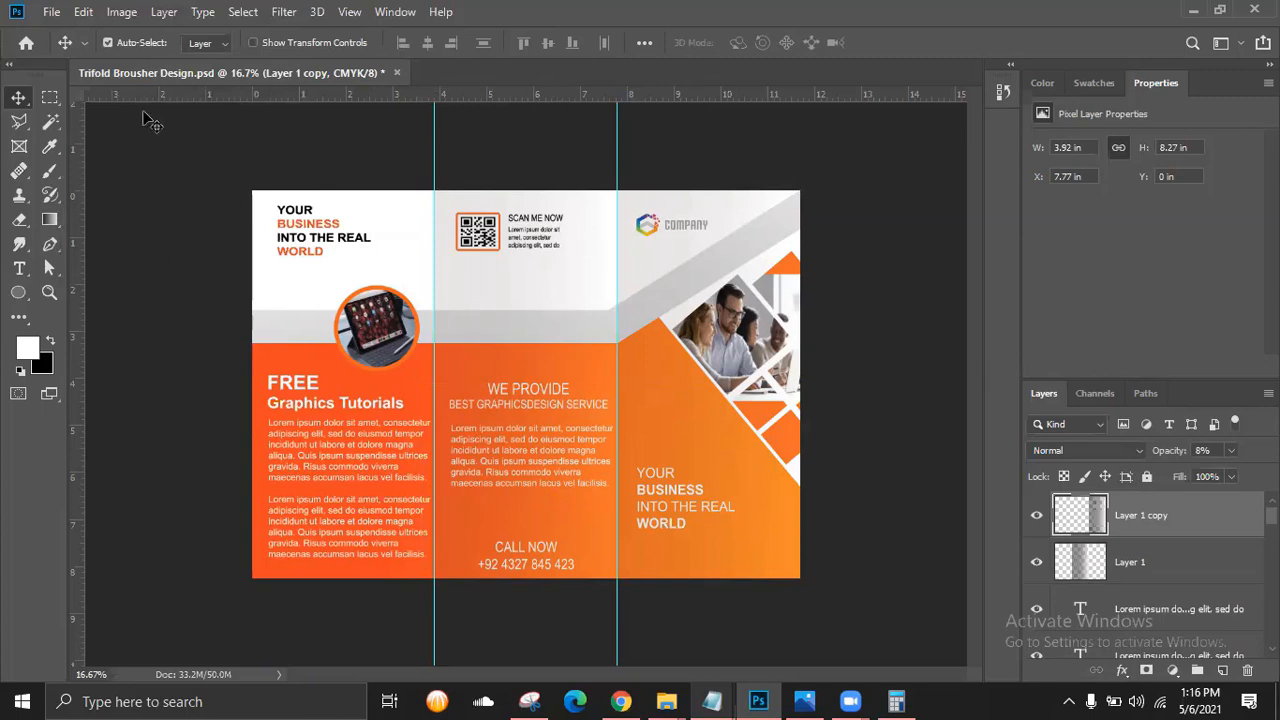
{"action": "left_click", "coordinate": [51, 12]}
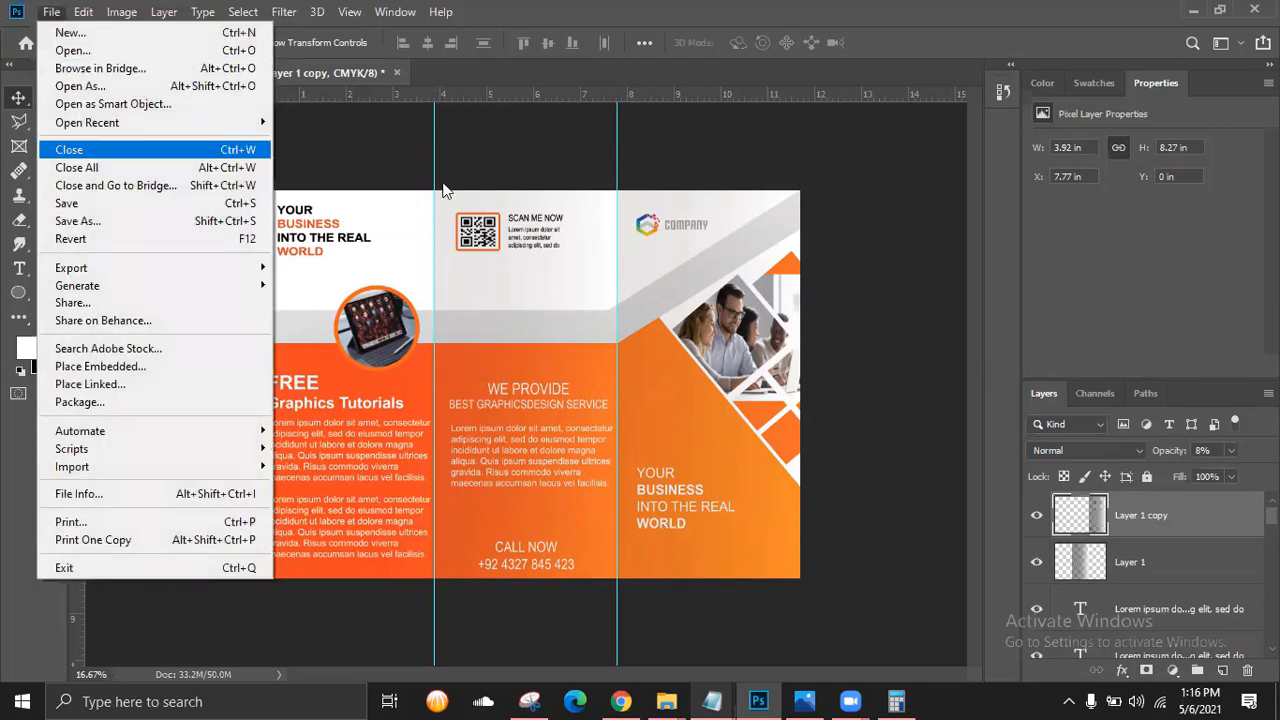
{"action": "left_click", "coordinate": [316, 146]}
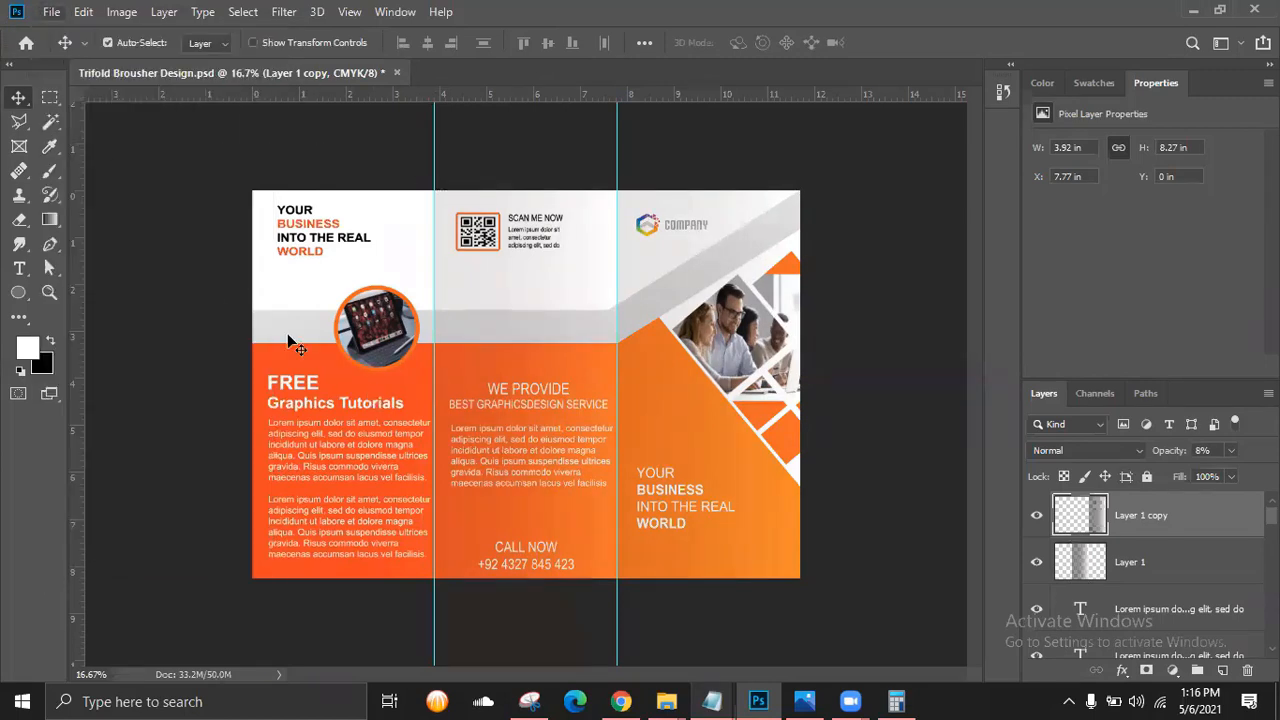
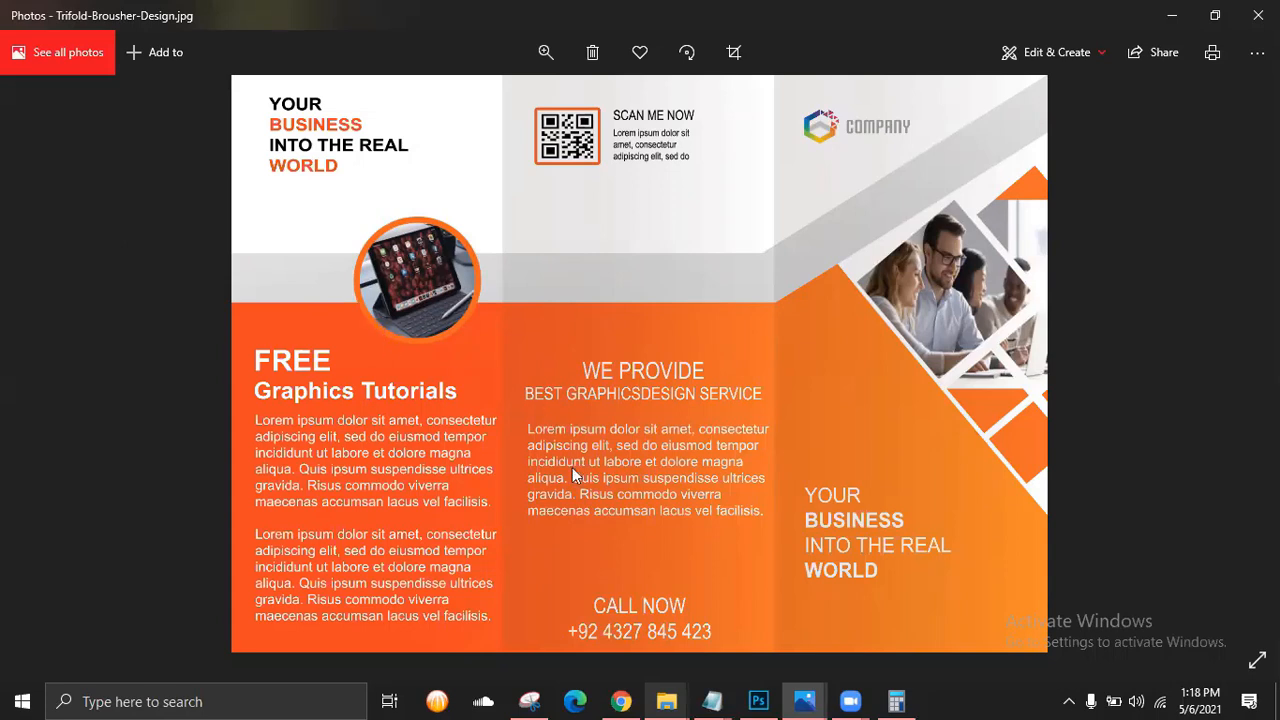
Compare the finished brochure with the reference image maxresdefault (1).jpg in Photos, and return to Photoshop.
{"action": "left_click", "coordinate": [759, 699]}
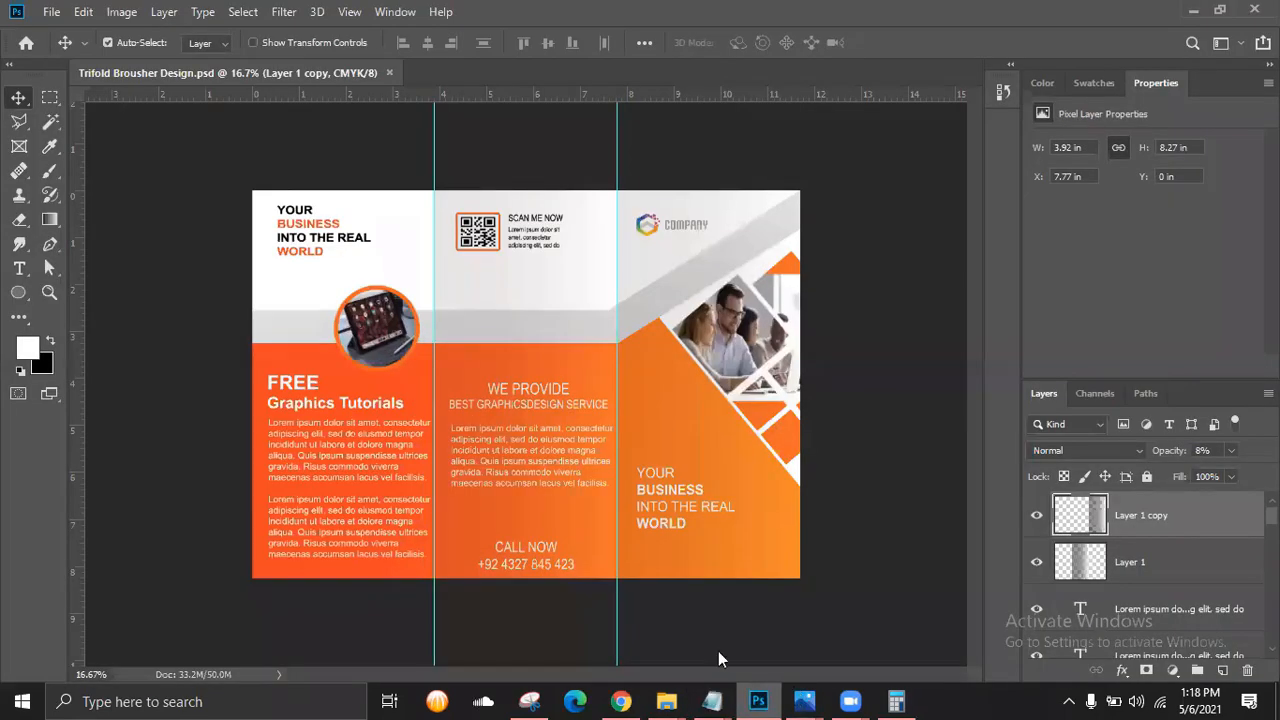
{"action": "key", "text": "alt+Tab"}
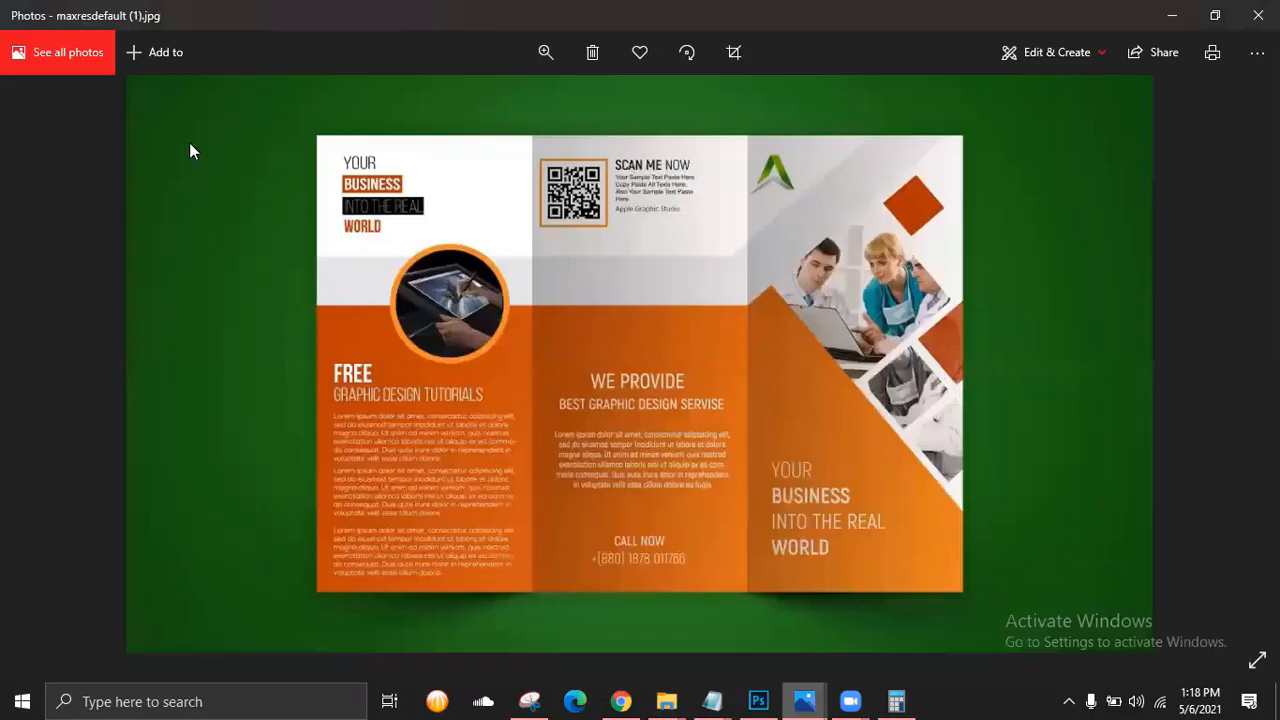
{"action": "left_click", "coordinate": [1170, 18]}
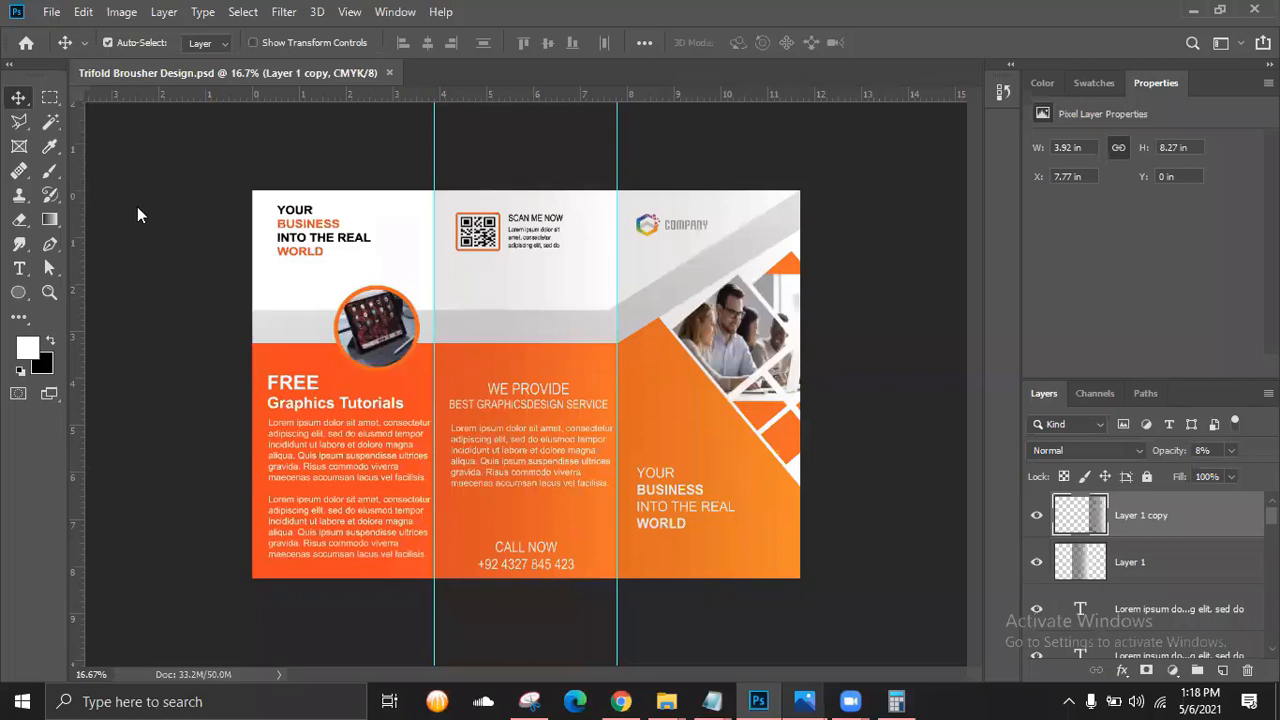
Start setting up a new document.
{"action": "key", "text": "alt+f"}
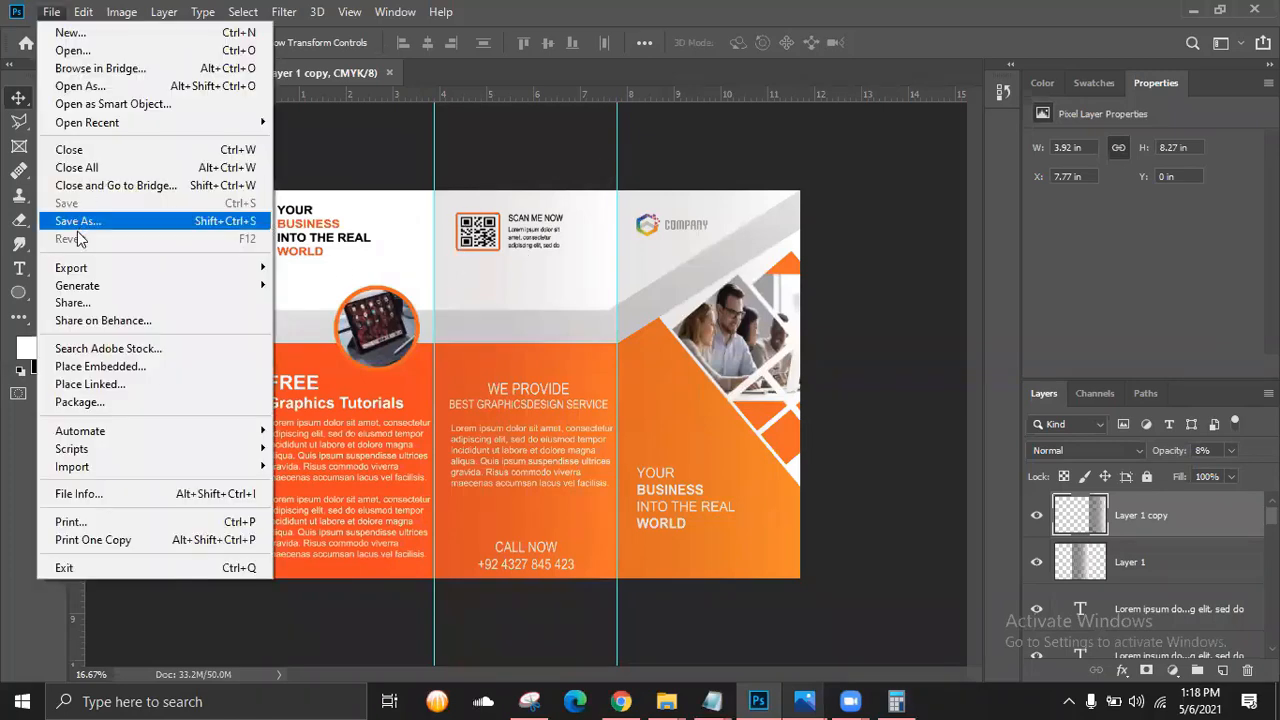
{"action": "left_click", "coordinate": [100, 35]}
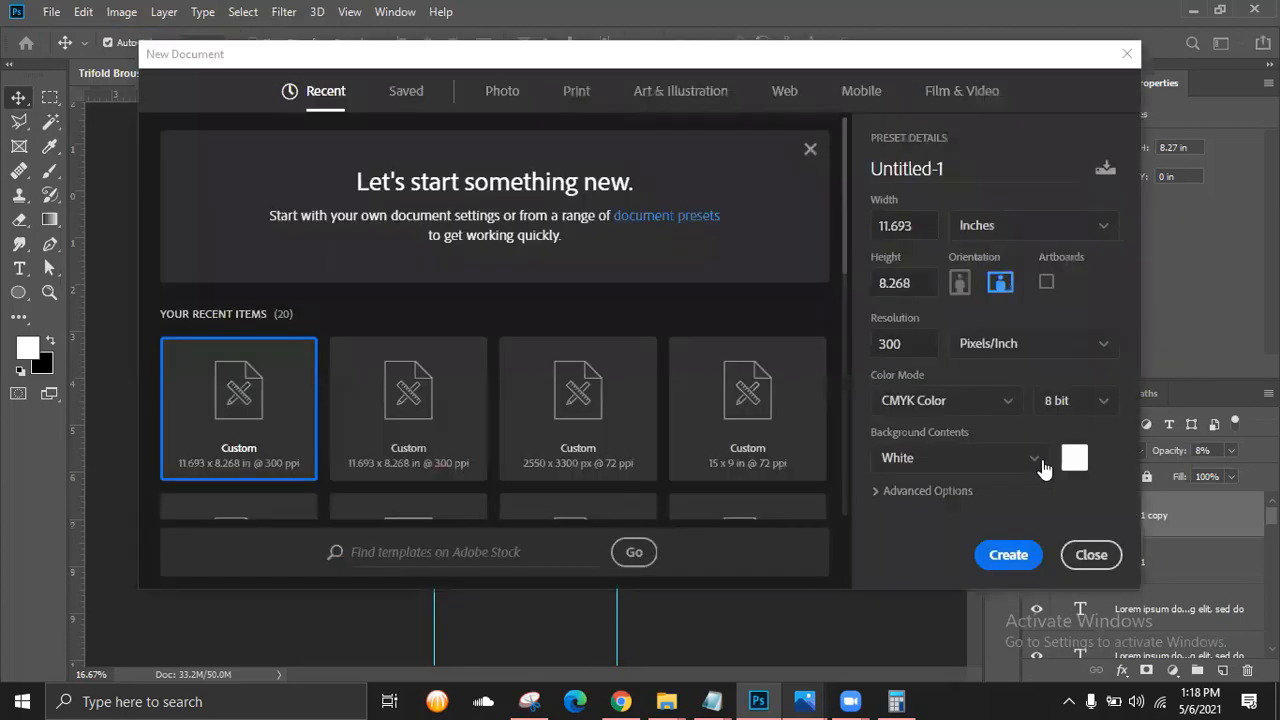
Try a dark green custom background color for the new document, and browse the Print presets before returning to the recent ones.
{"action": "left_click", "coordinate": [1043, 468]}
{"action": "left_click", "coordinate": [1074, 457]}
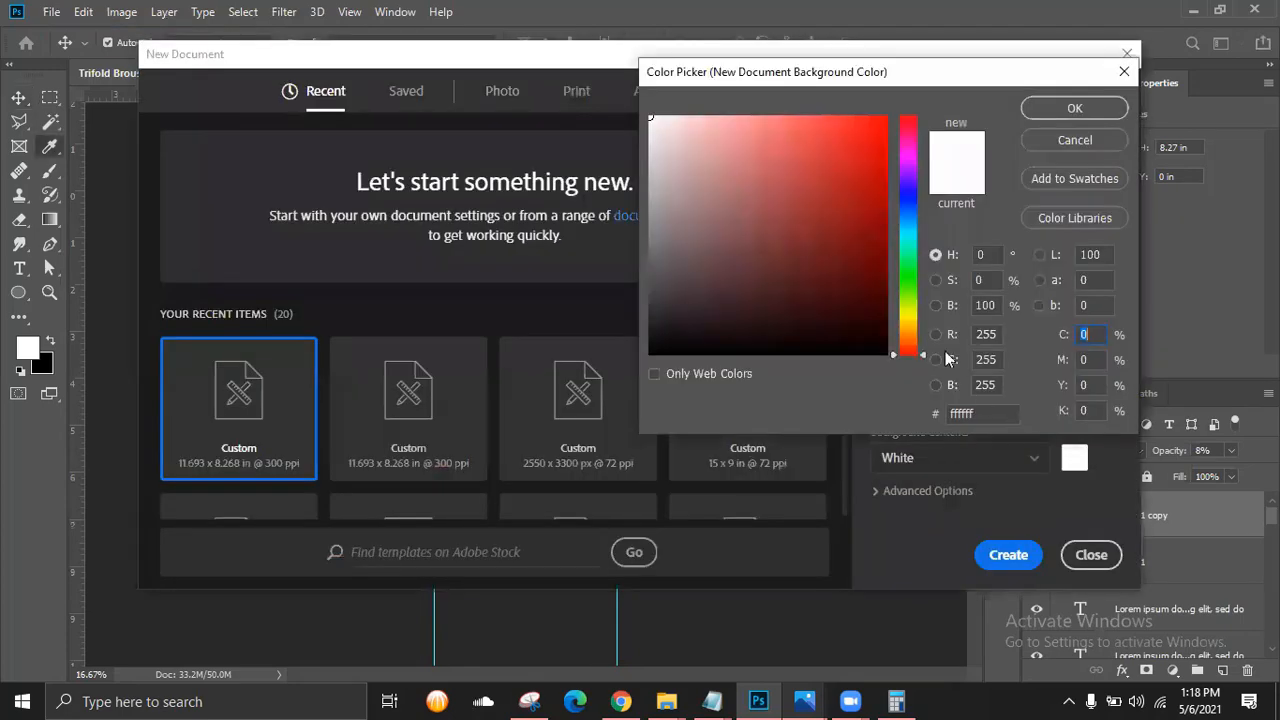
{"action": "left_click", "coordinate": [909, 289]}
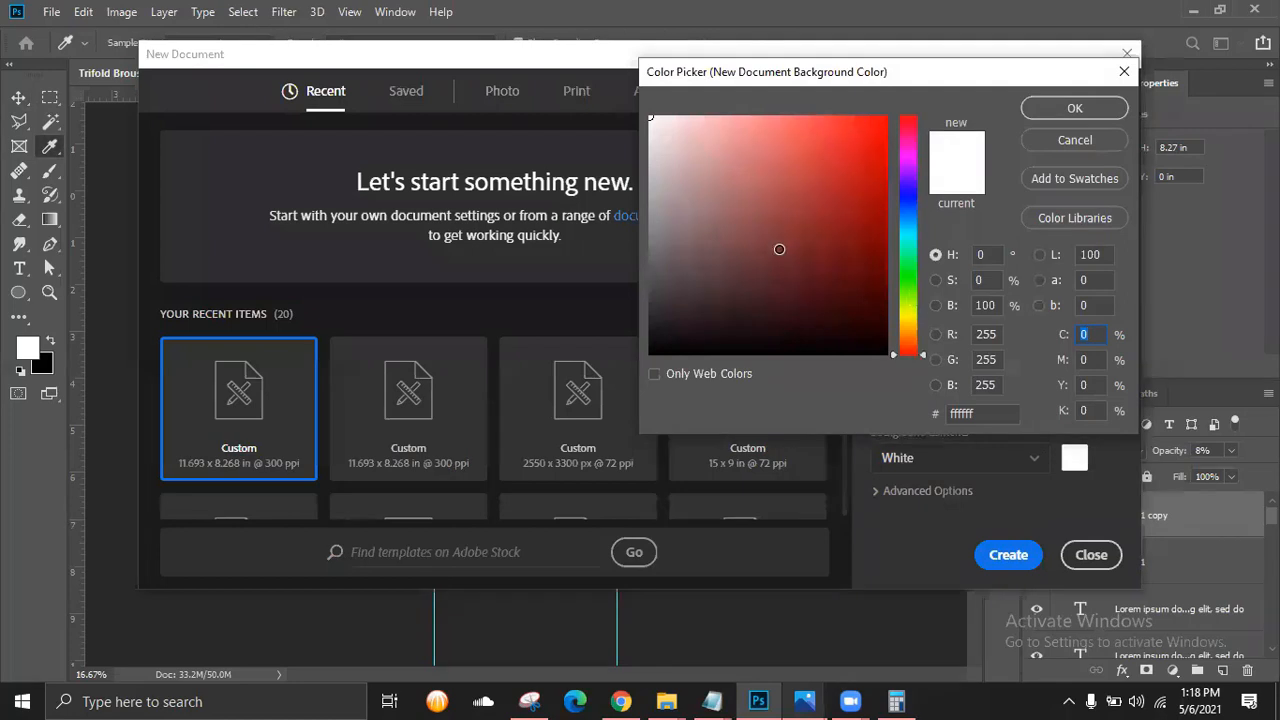
{"action": "mouse_move", "coordinate": [775, 249]}
{"action": "left_mouse_down"}
{"action": "mouse_move", "coordinate": [751, 234]}
{"action": "mouse_move", "coordinate": [769, 277]}
{"action": "mouse_move", "coordinate": [743, 249]}
{"action": "mouse_move", "coordinate": [783, 259]}
{"action": "left_mouse_up"}
{"action": "left_click", "coordinate": [1074, 108]}
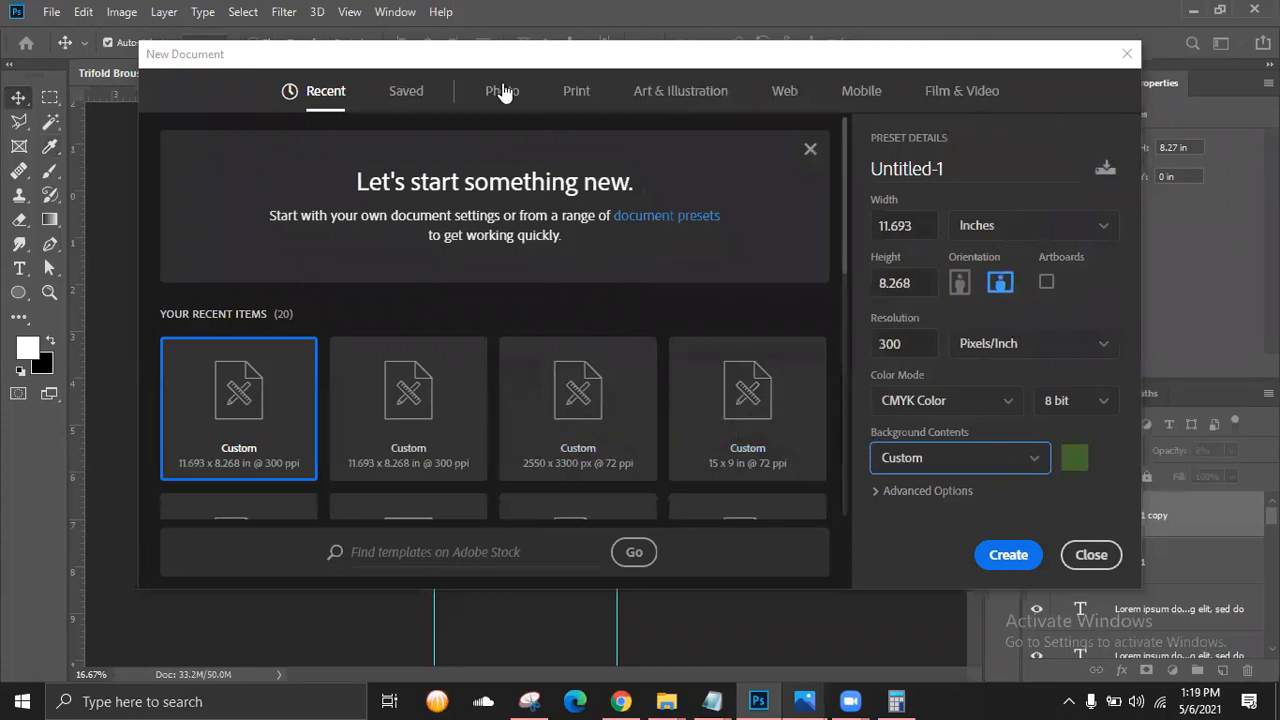
{"action": "left_click", "coordinate": [574, 92]}
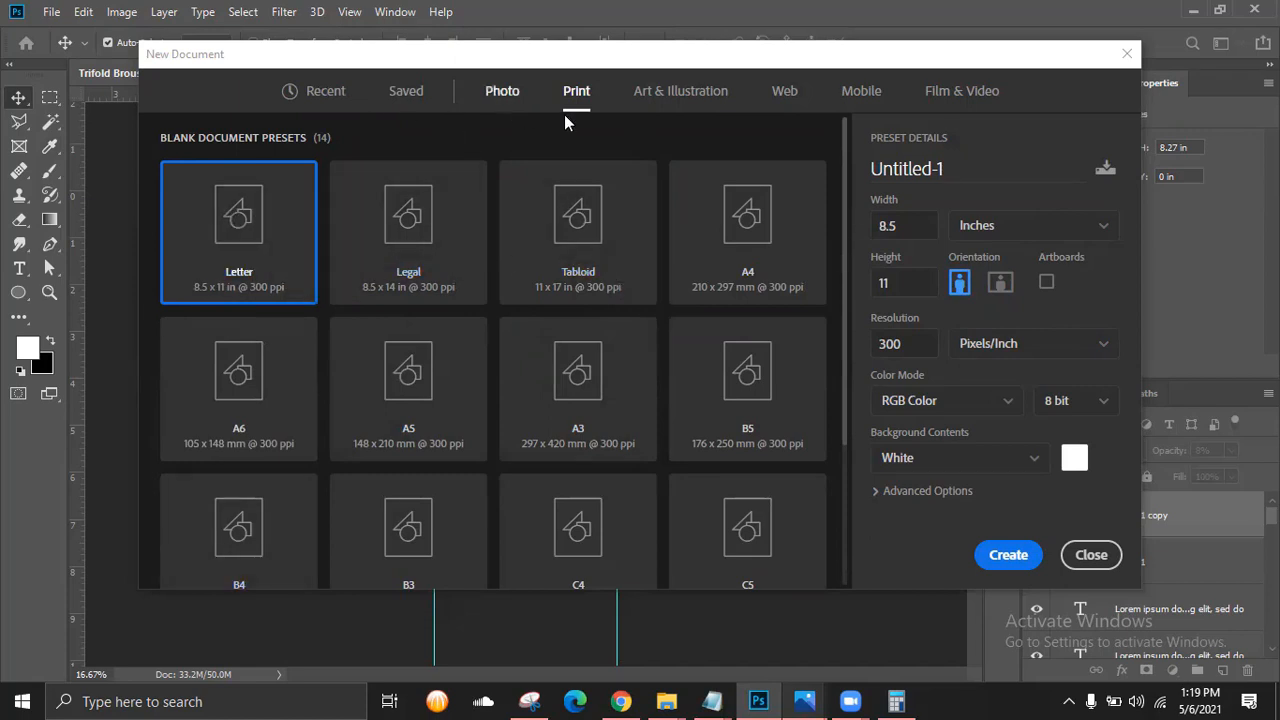
{"action": "left_click", "coordinate": [324, 93]}
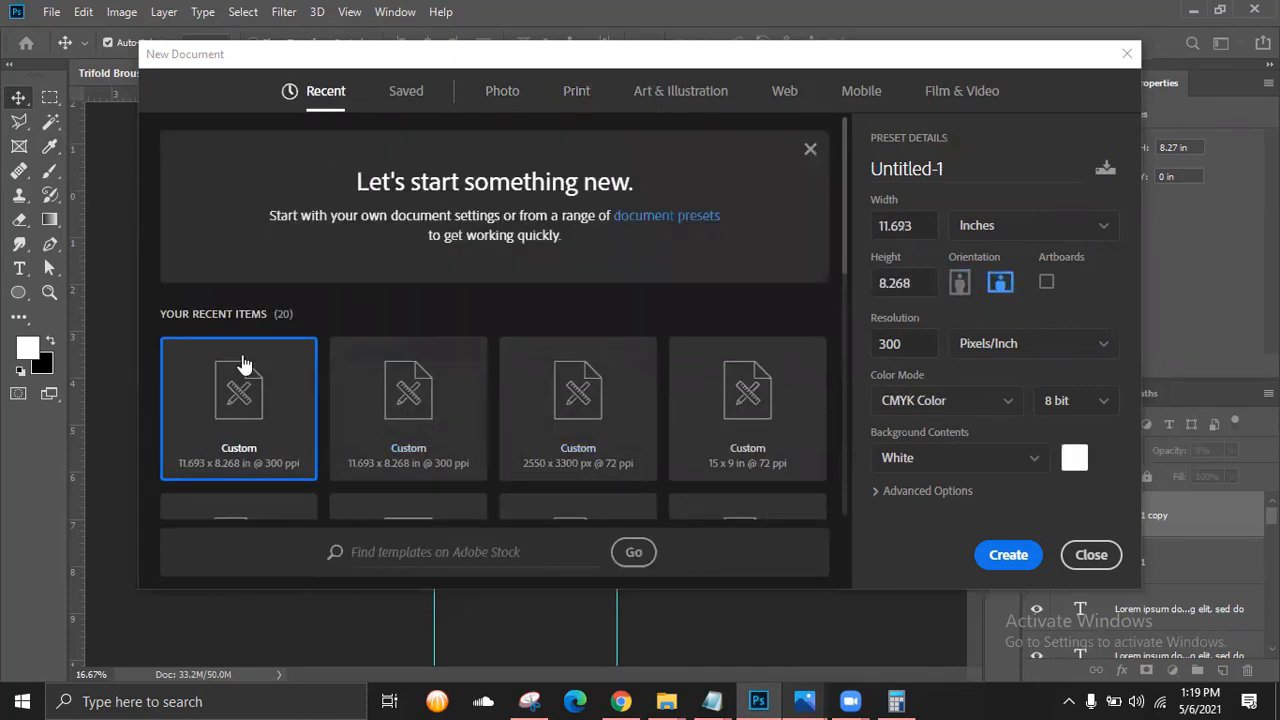
Create the new document with a width of 16 inches and a height of 14 inches.
{"action": "left_click", "coordinate": [931, 228]}
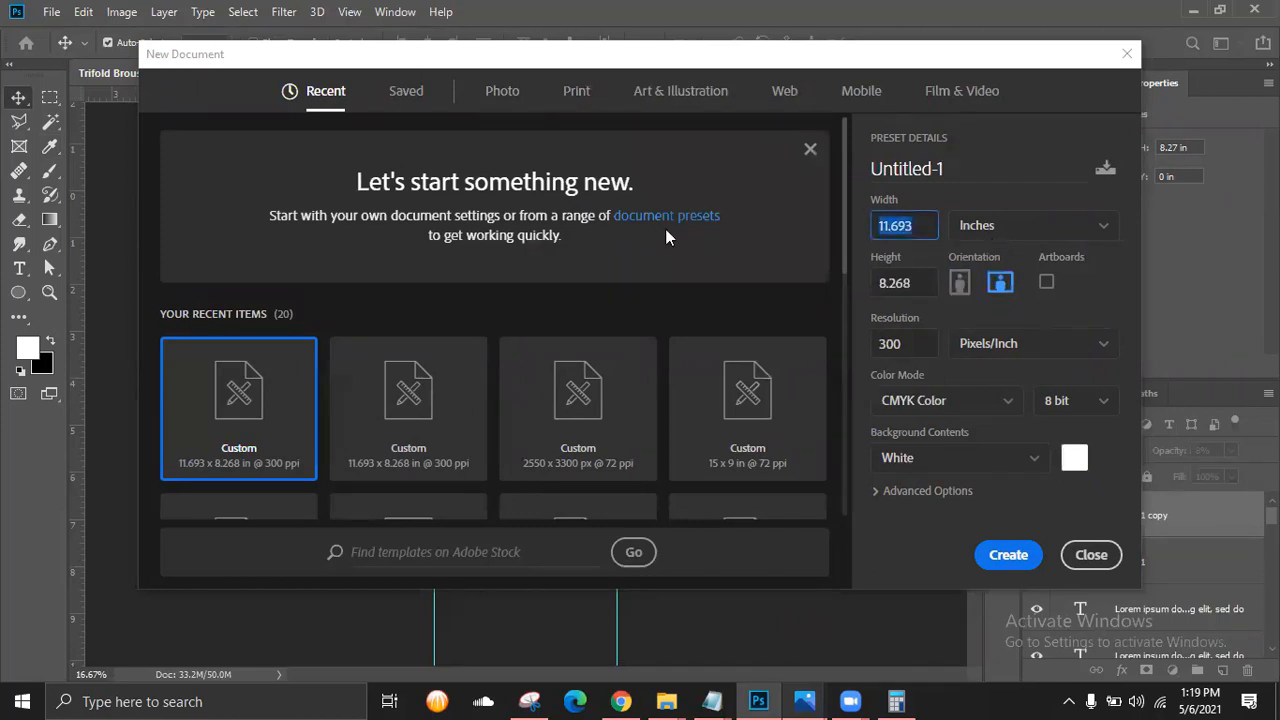
{"action": "type", "text": "16"}
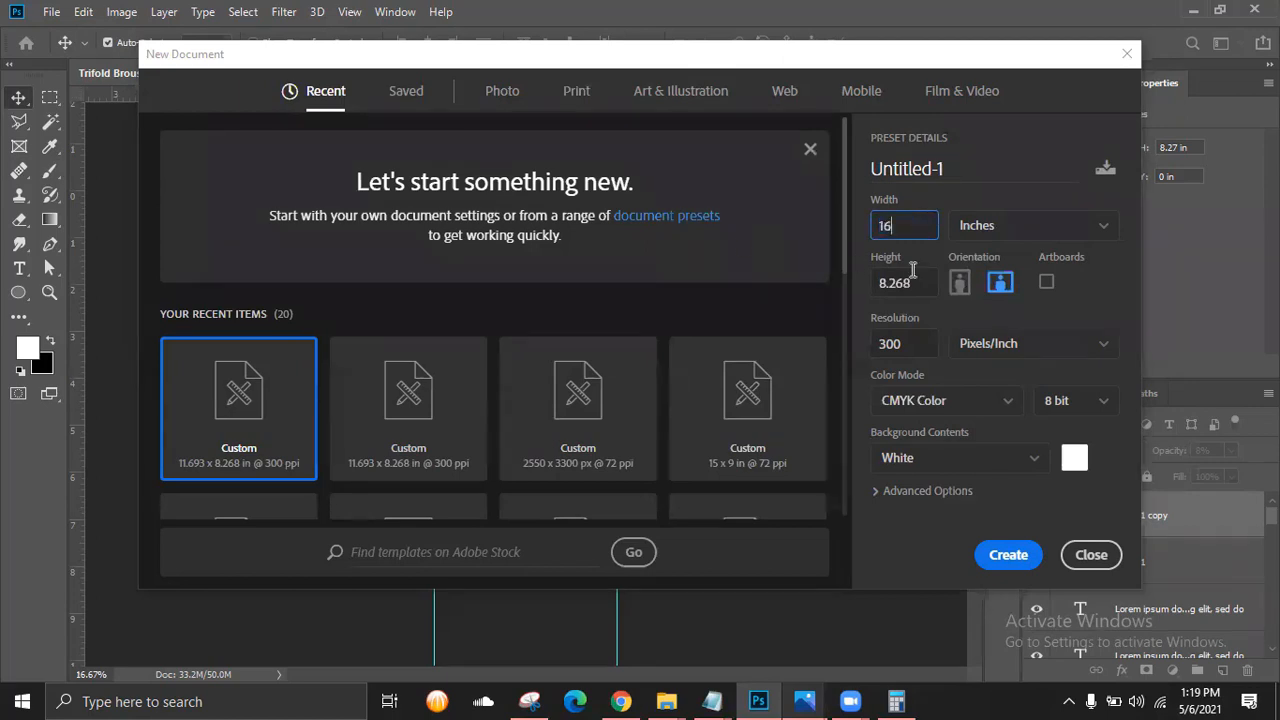
{"action": "left_click", "coordinate": [930, 283]}
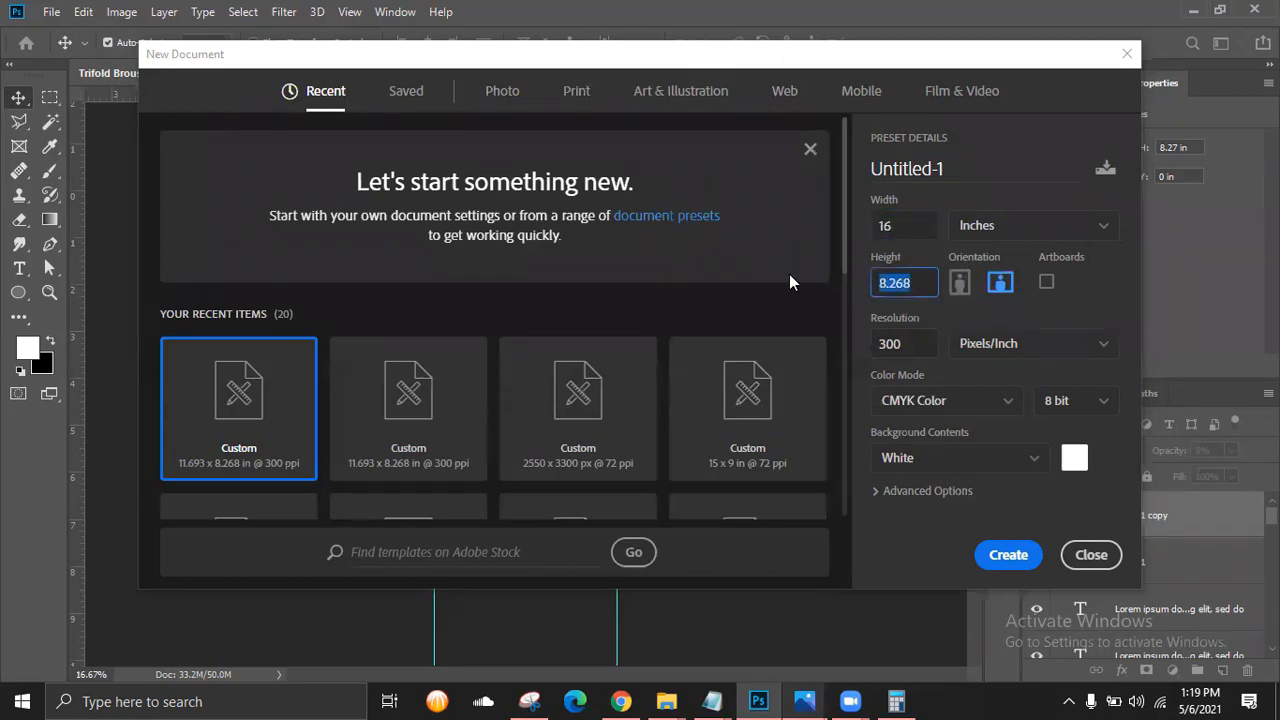
{"action": "type", "text": "14"}
{"action": "left_click", "coordinate": [1006, 554]}
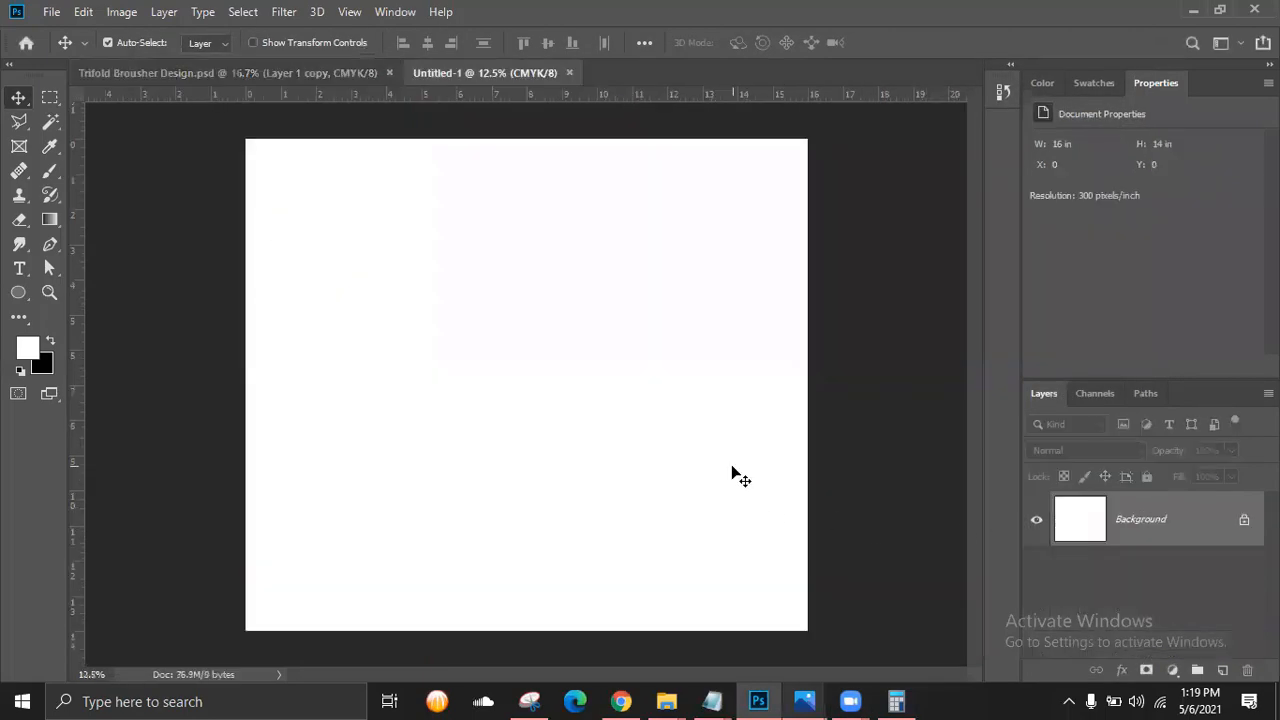
Convert the Background into a regular layer and fill it with the dark green foreground color 2b4024.
{"action": "double_click", "coordinate": [1203, 523]}
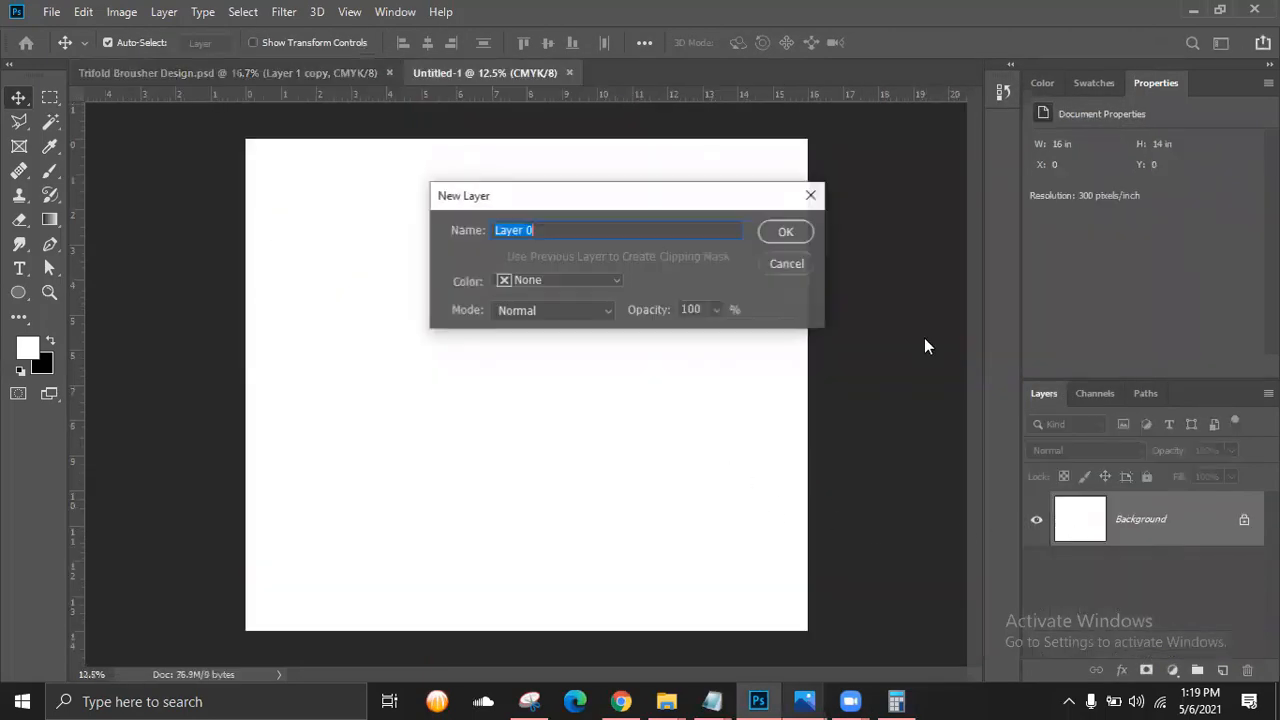
{"action": "left_click", "coordinate": [785, 236]}
{"action": "left_click", "coordinate": [26, 347]}
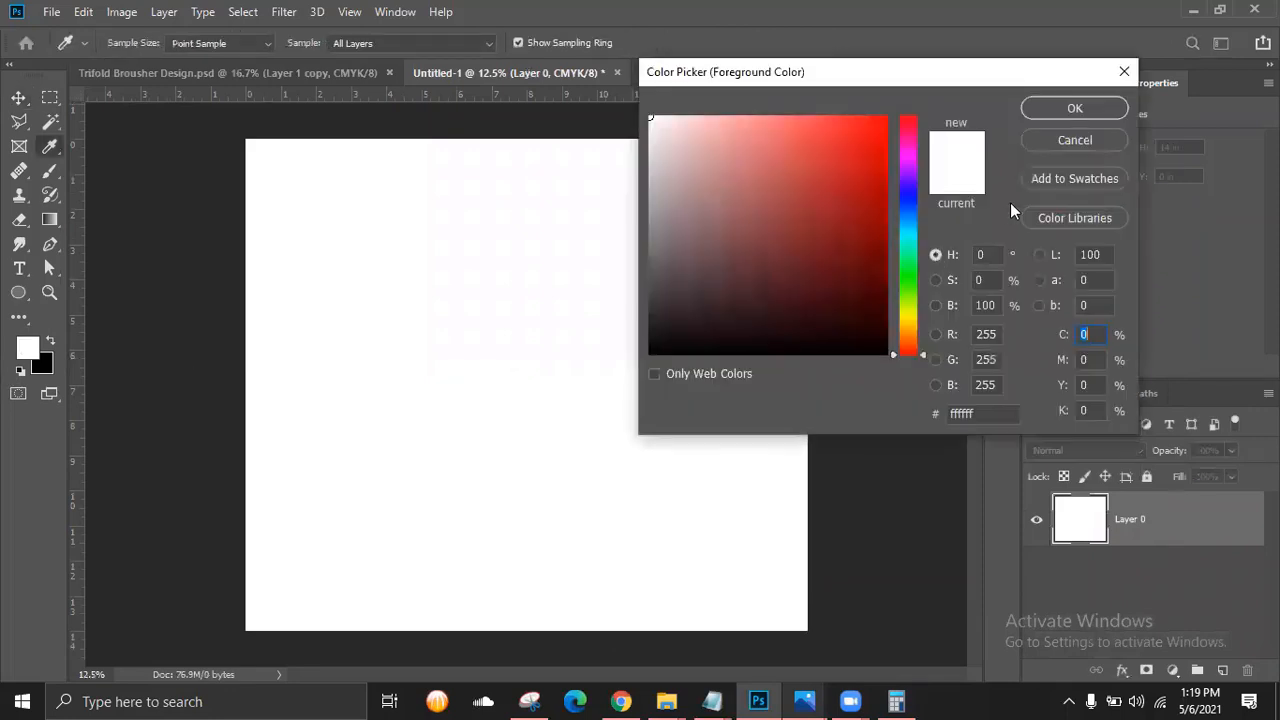
{"action": "left_click", "coordinate": [906, 287]}
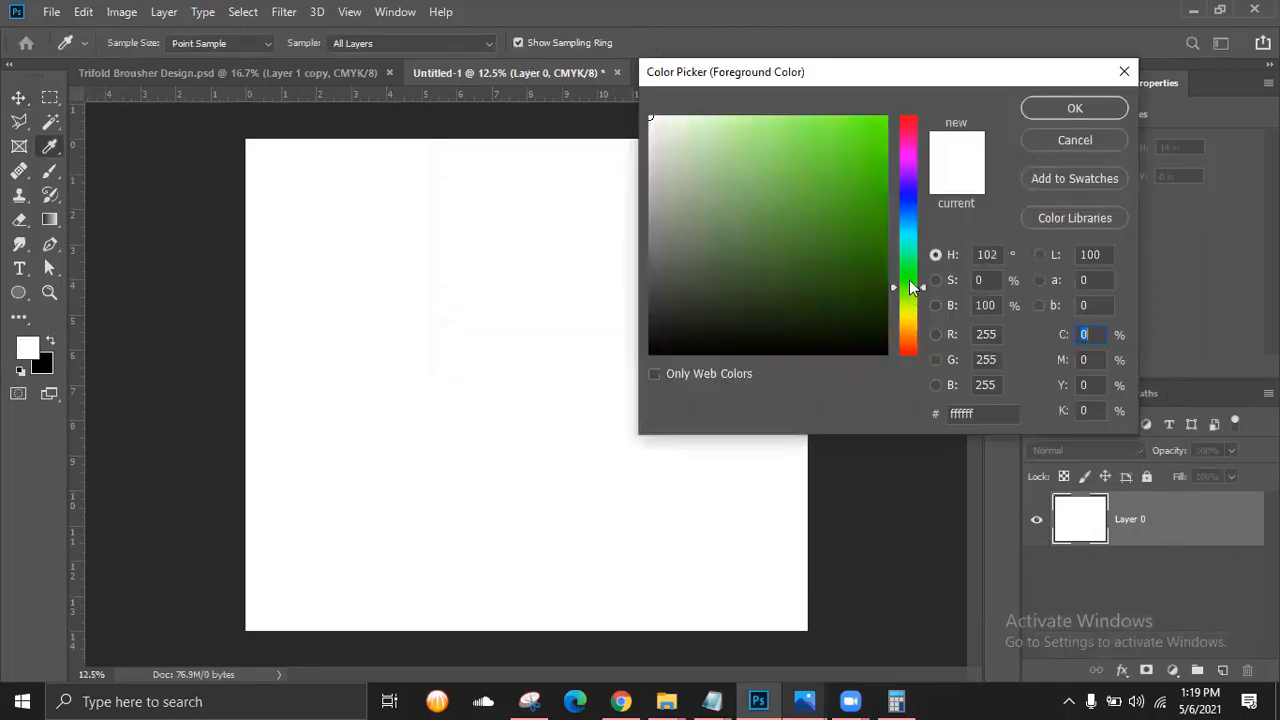
{"action": "left_click_drag", "start_coordinate": [709, 277], "coordinate": [752, 294]}
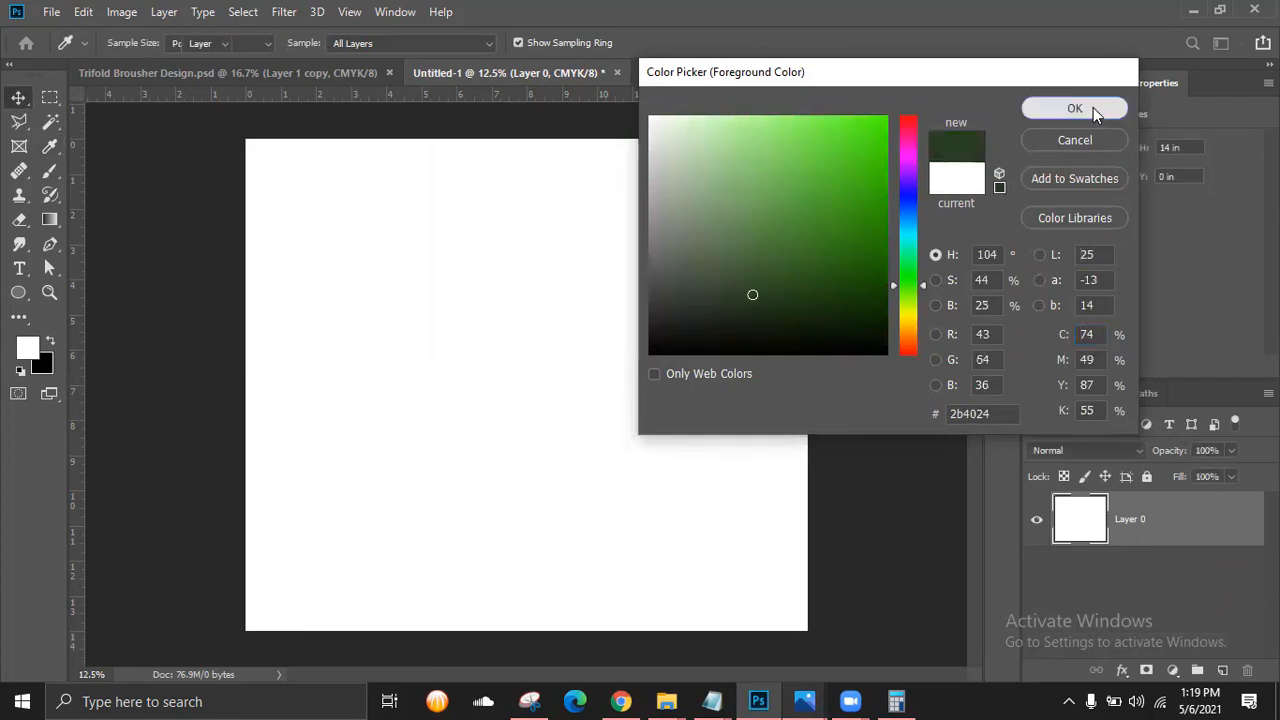
{"action": "left_click", "coordinate": [1074, 108]}
{"action": "key", "text": "v"}
{"action": "key", "text": "alt+BackSpace"}
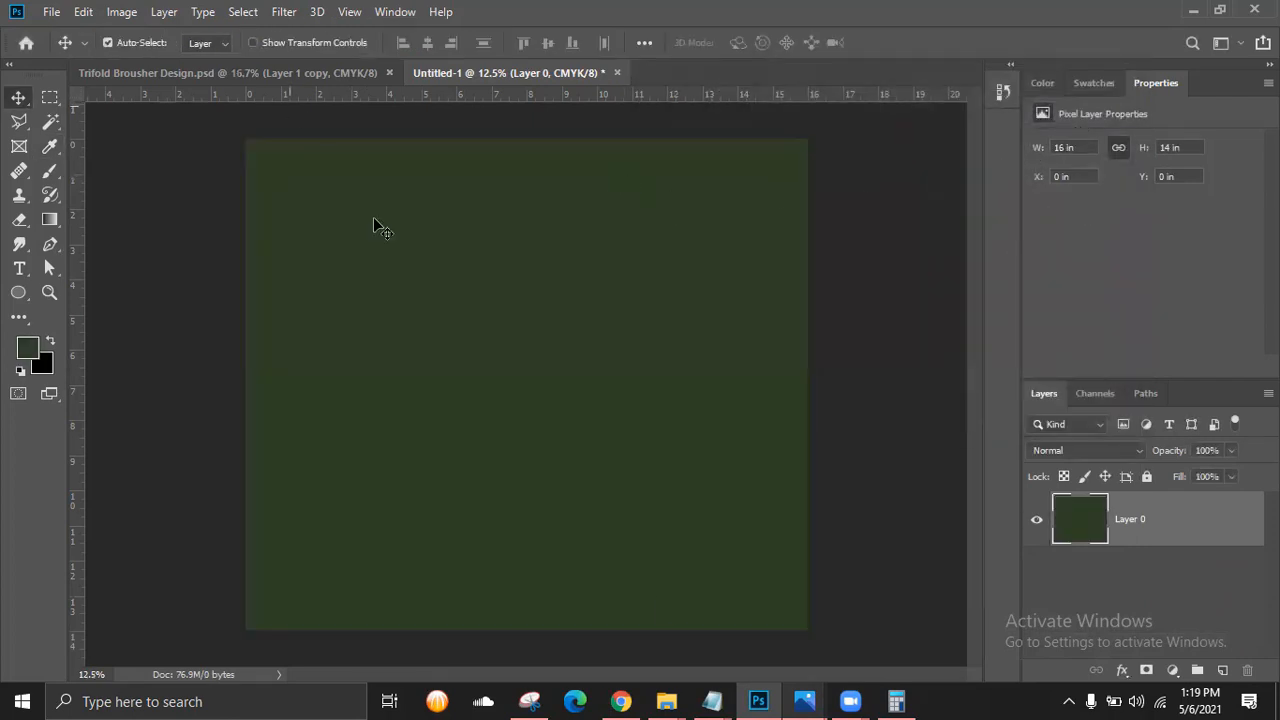
Give the background layer a medium green Color Overlay, and place the Trifold-Brousher-Design image centered on the canvas.
{"action": "mouse_move", "coordinate": [666, 701]}
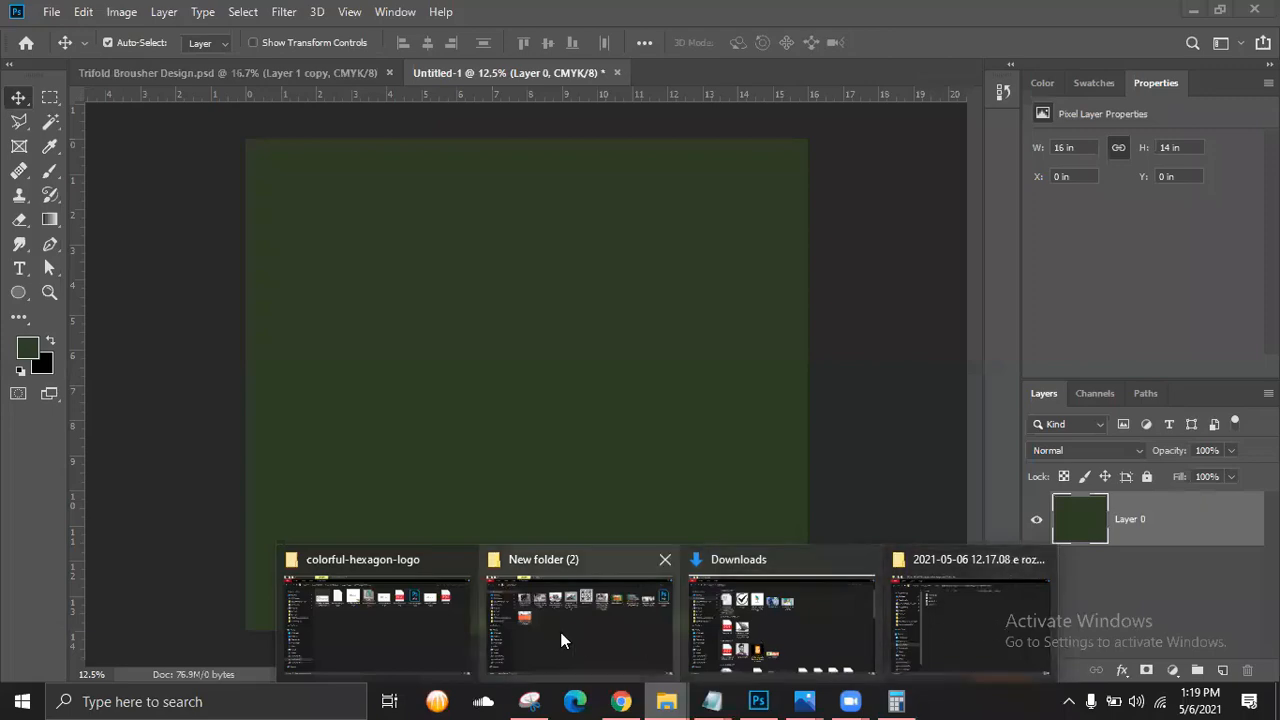
{"action": "left_click", "coordinate": [520, 610]}
{"action": "left_click_drag", "start_coordinate": [279, 290], "coordinate": [1094, 530]}
{"action": "double_click", "coordinate": [1092, 530]}
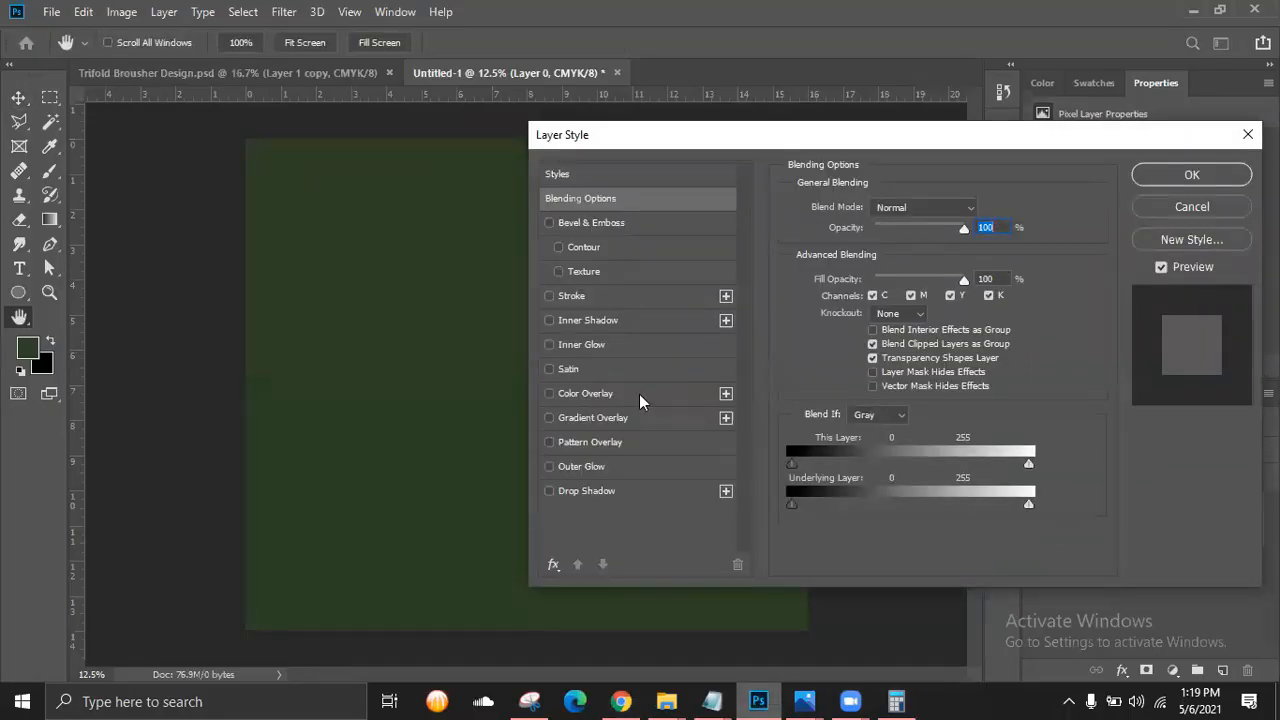
{"action": "left_click", "coordinate": [639, 394]}
{"action": "left_click", "coordinate": [981, 209]}
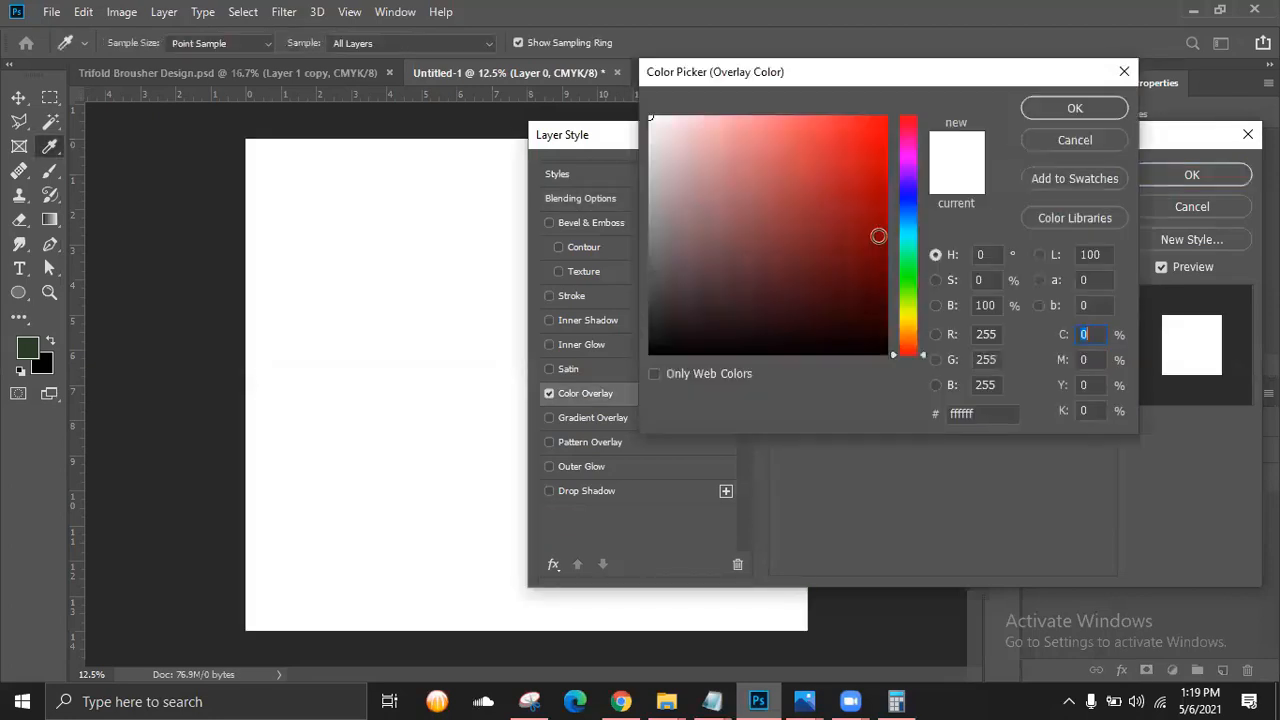
{"action": "left_click", "coordinate": [907, 291]}
{"action": "left_click_drag", "start_coordinate": [857, 214], "coordinate": [831, 217]}
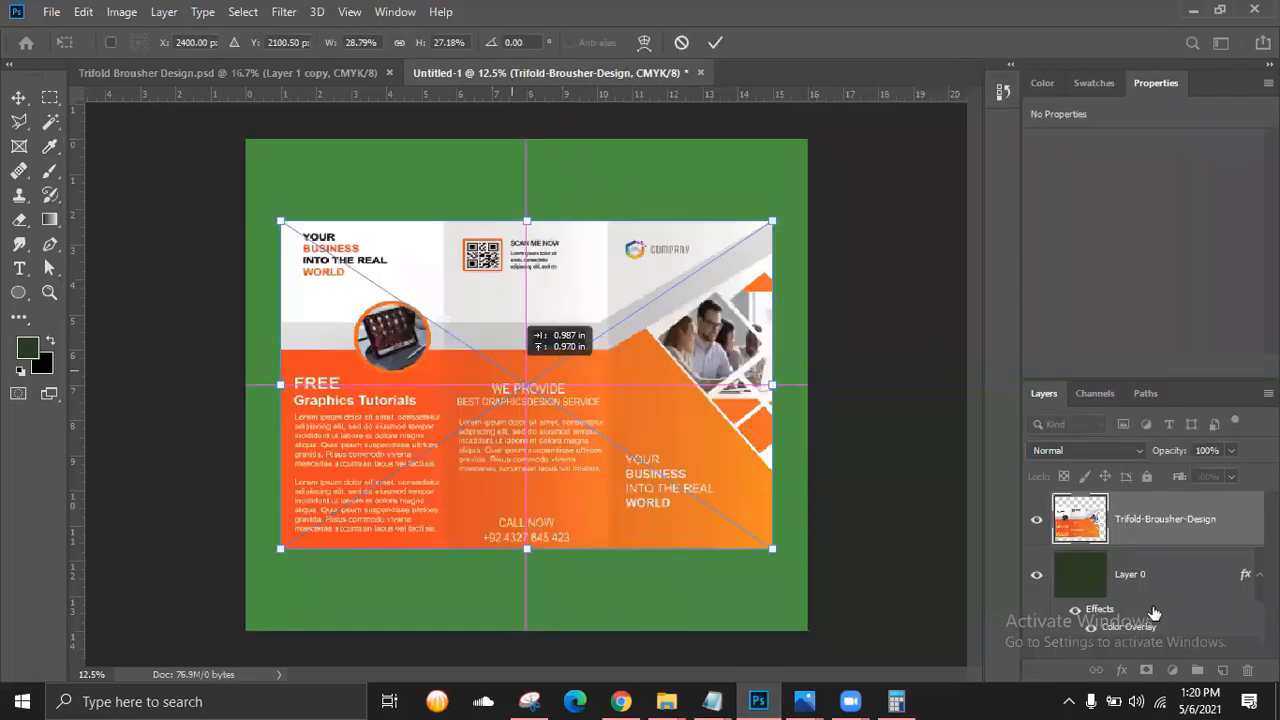
{"action": "left_click", "coordinate": [715, 42]}
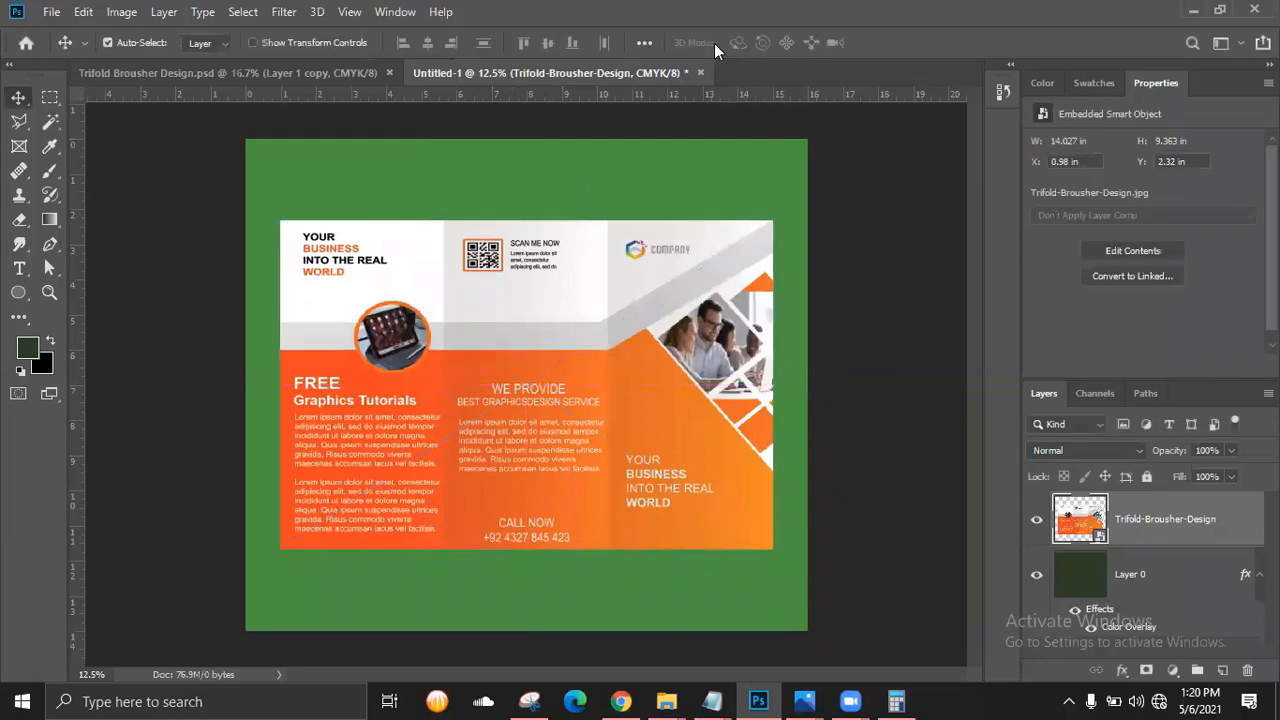
{"action": "left_click", "coordinate": [1088, 578]}
{"action": "left_click", "coordinate": [1086, 528], "text": "shift"}
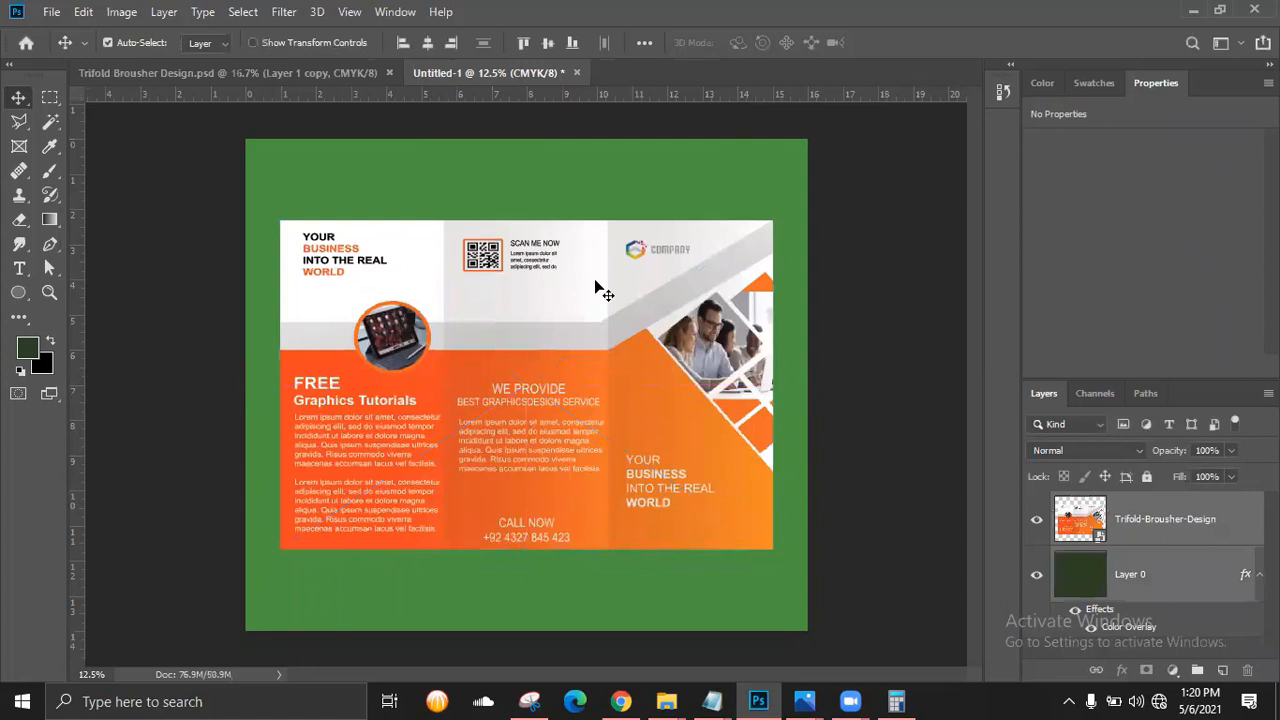
{"action": "left_click", "coordinate": [577, 187], "text": "shift"}
{"action": "left_click", "coordinate": [1070, 583]}
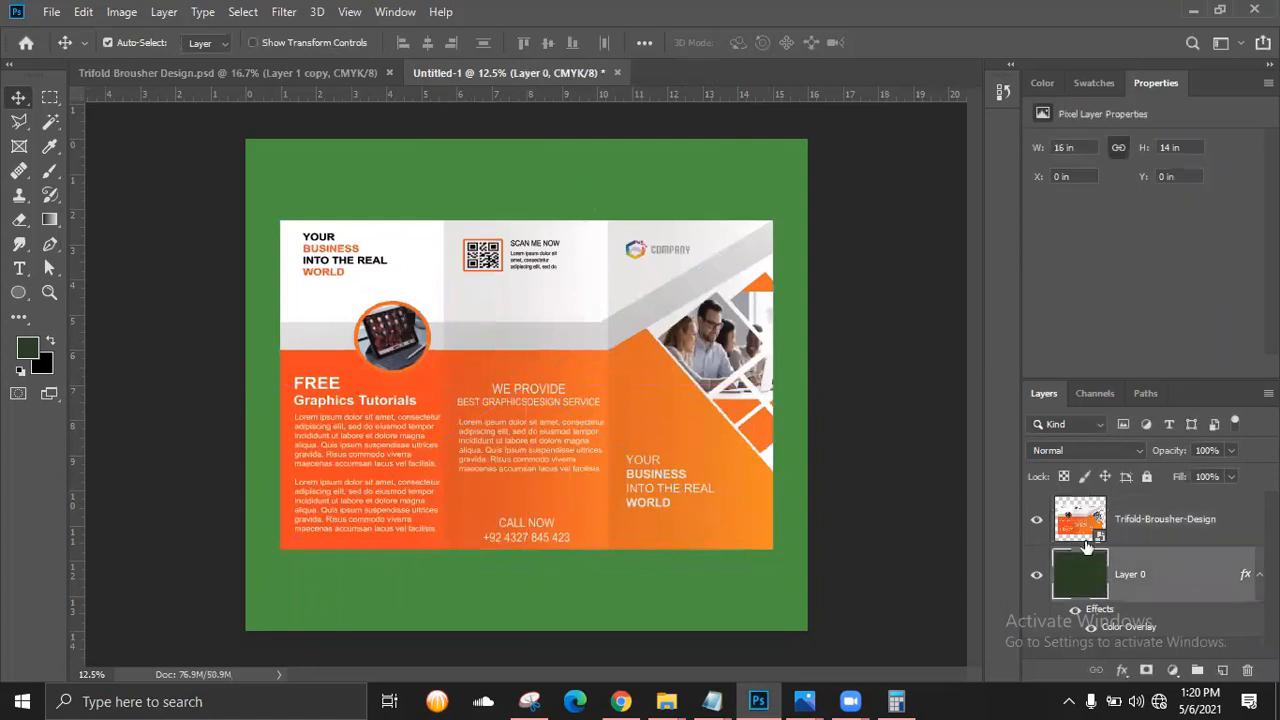
{"action": "left_click", "coordinate": [1086, 526], "text": "shift"}
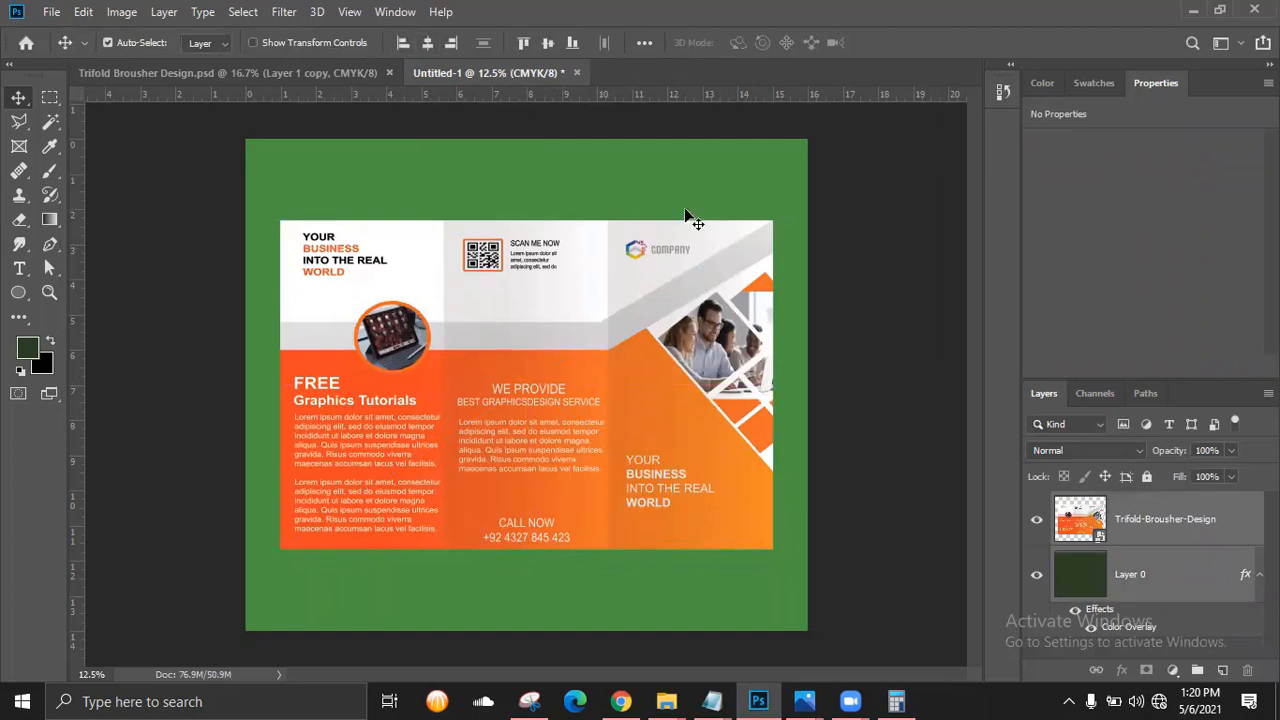
{"action": "right_click", "coordinate": [1164, 529]}
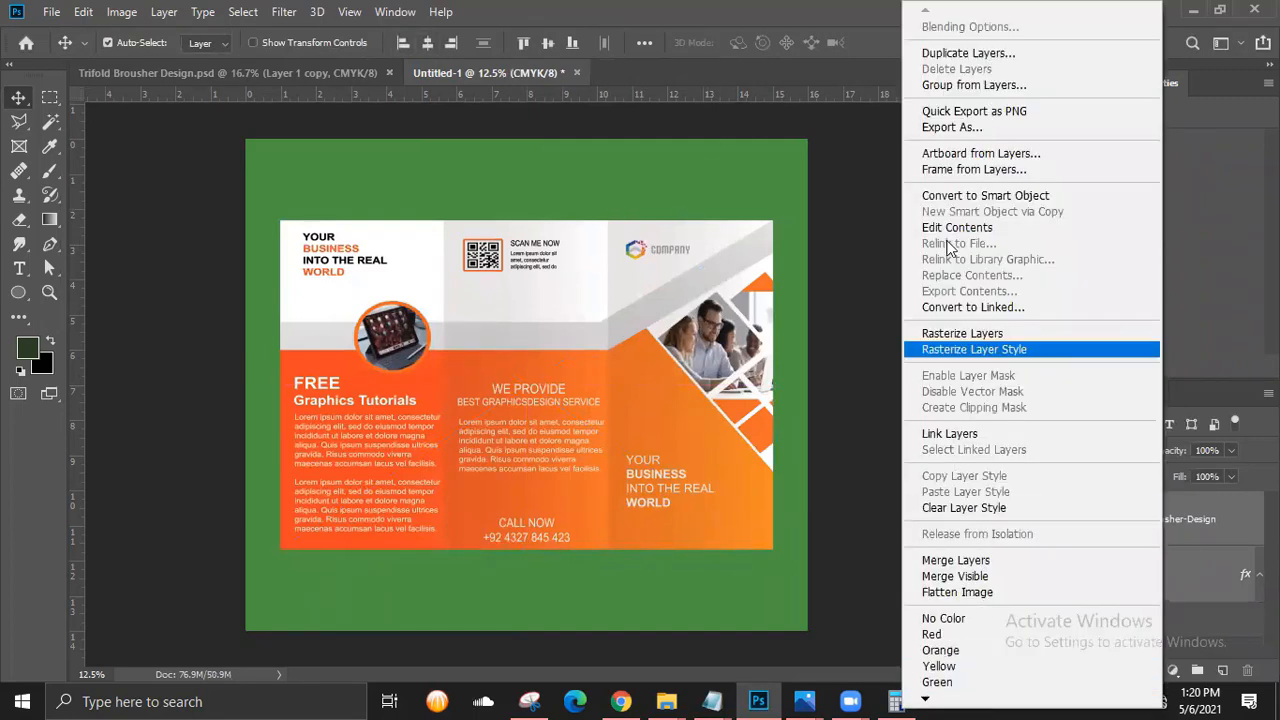
{"action": "left_click", "coordinate": [657, 333]}
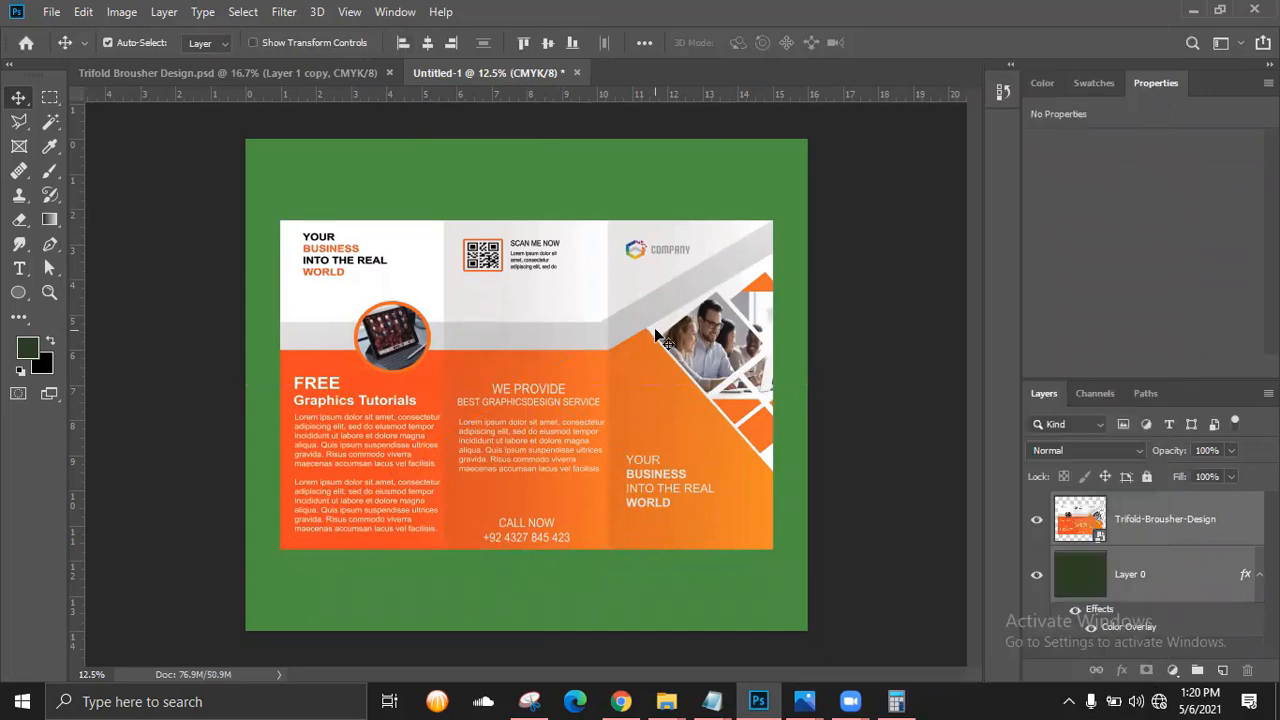
Add a Drop Shadow effect to the Trifold-Brousher-Design layer.
{"action": "left_click", "coordinate": [1190, 586]}
{"action": "left_click", "coordinate": [1184, 525]}
{"action": "right_click", "coordinate": [1186, 512]}
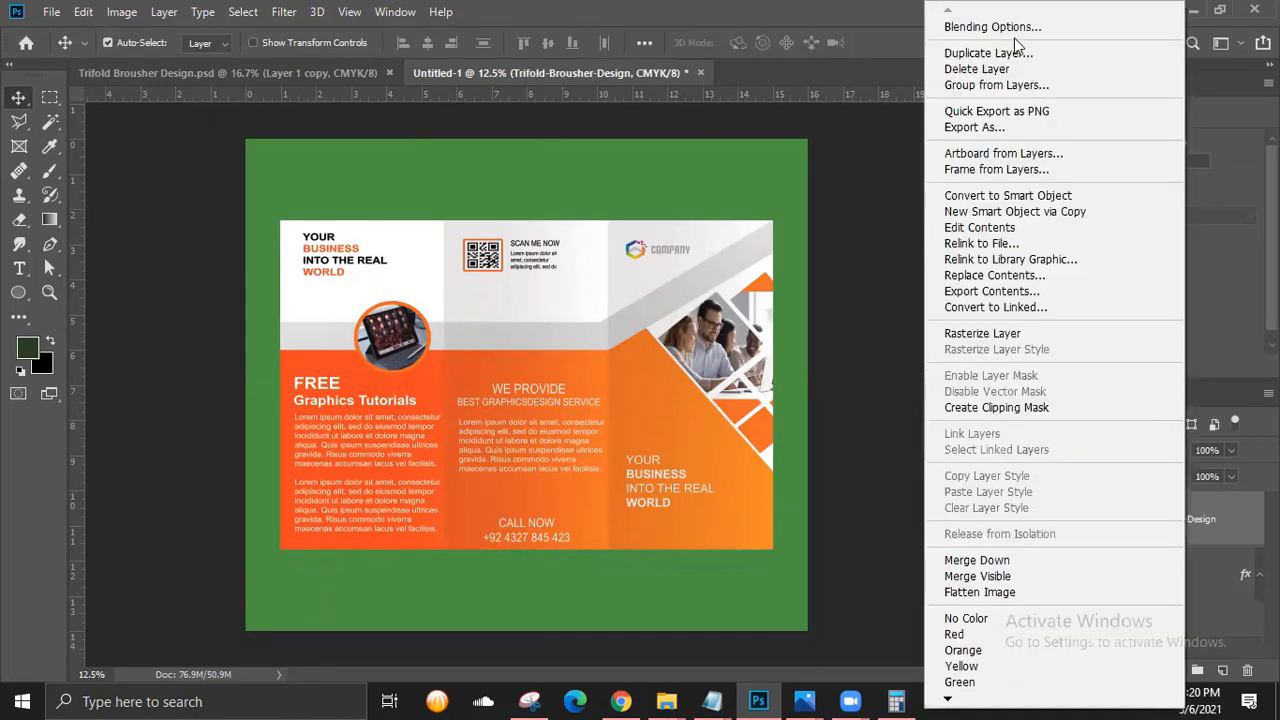
{"action": "left_click", "coordinate": [1000, 27]}
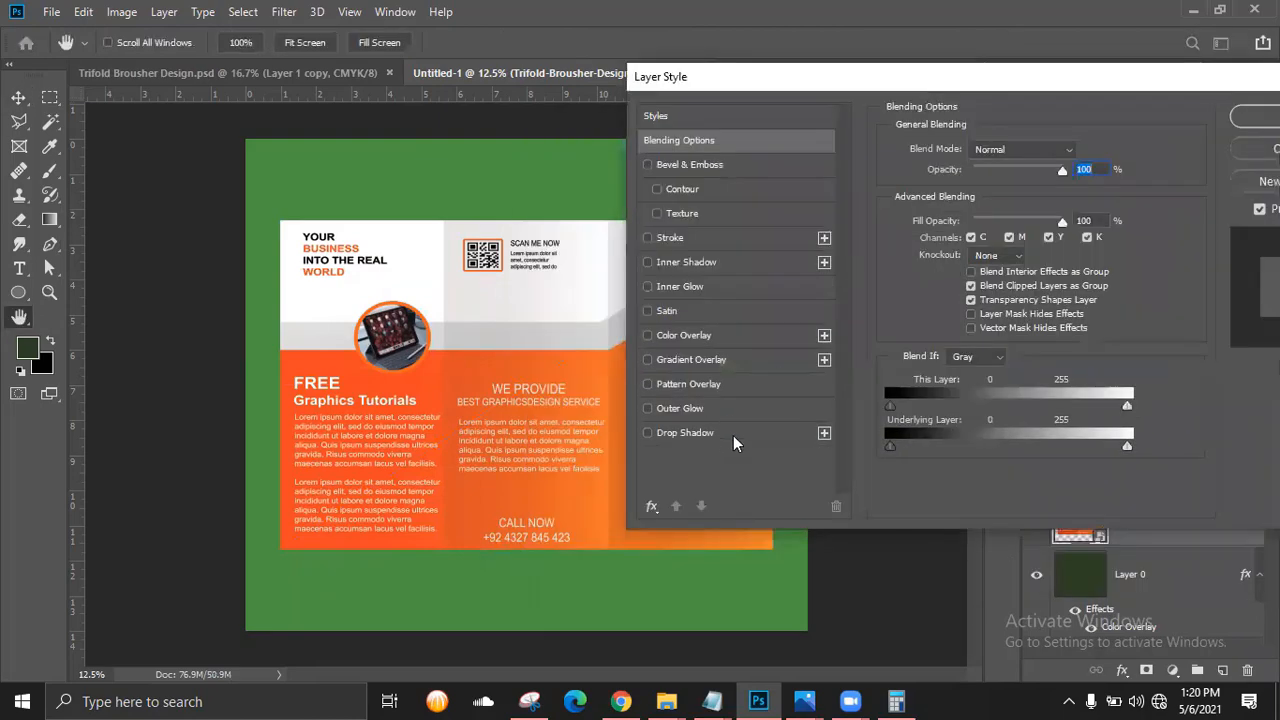
{"action": "left_click", "coordinate": [733, 440]}
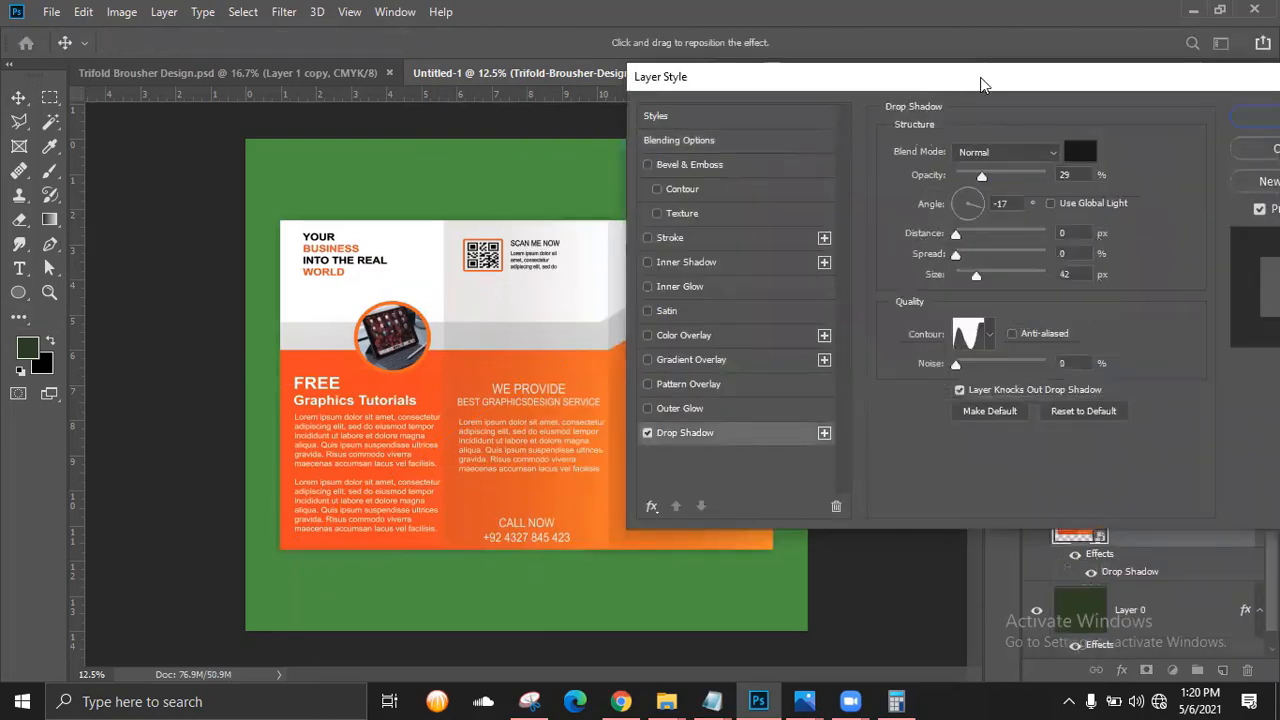
Set the drop shadow to 72% opacity, angle -148°, distance 17 px, spread 23% and size 18 px.
{"action": "left_click_drag", "start_coordinate": [980, 85], "coordinate": [1049, 74]}
{"action": "left_click", "coordinate": [1047, 207]}
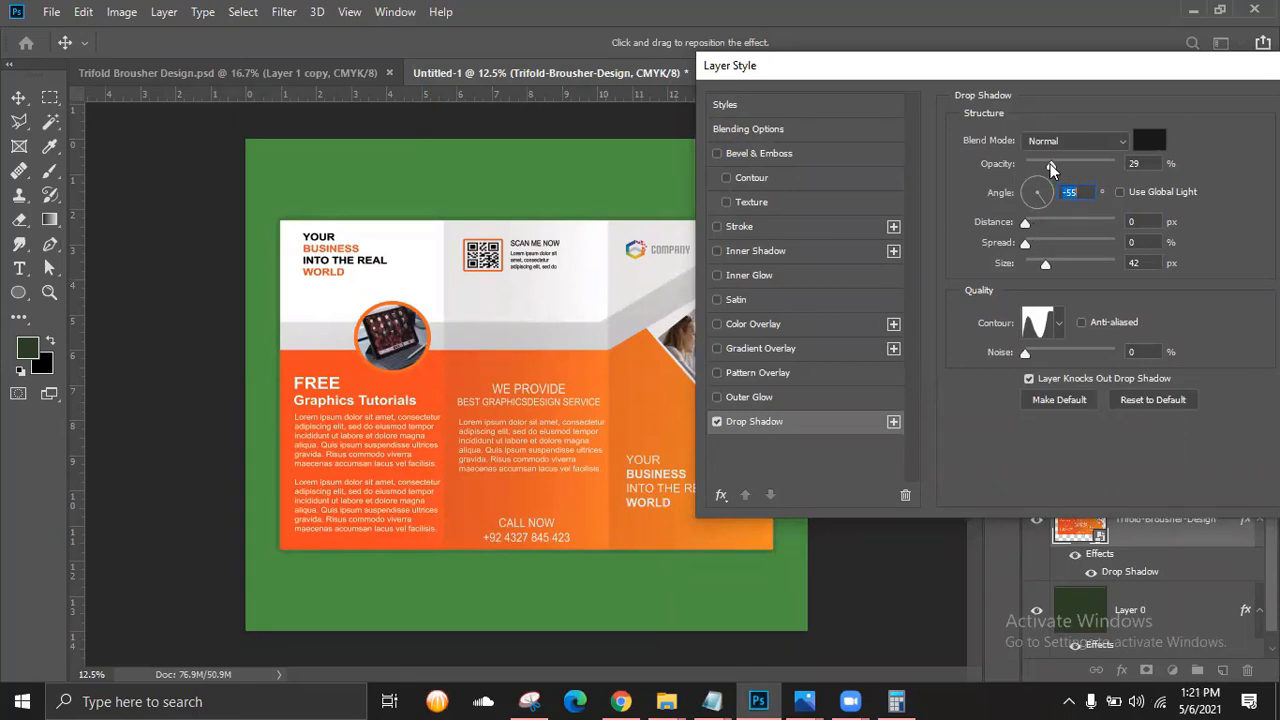
{"action": "left_click_drag", "start_coordinate": [1051, 164], "coordinate": [1089, 163]}
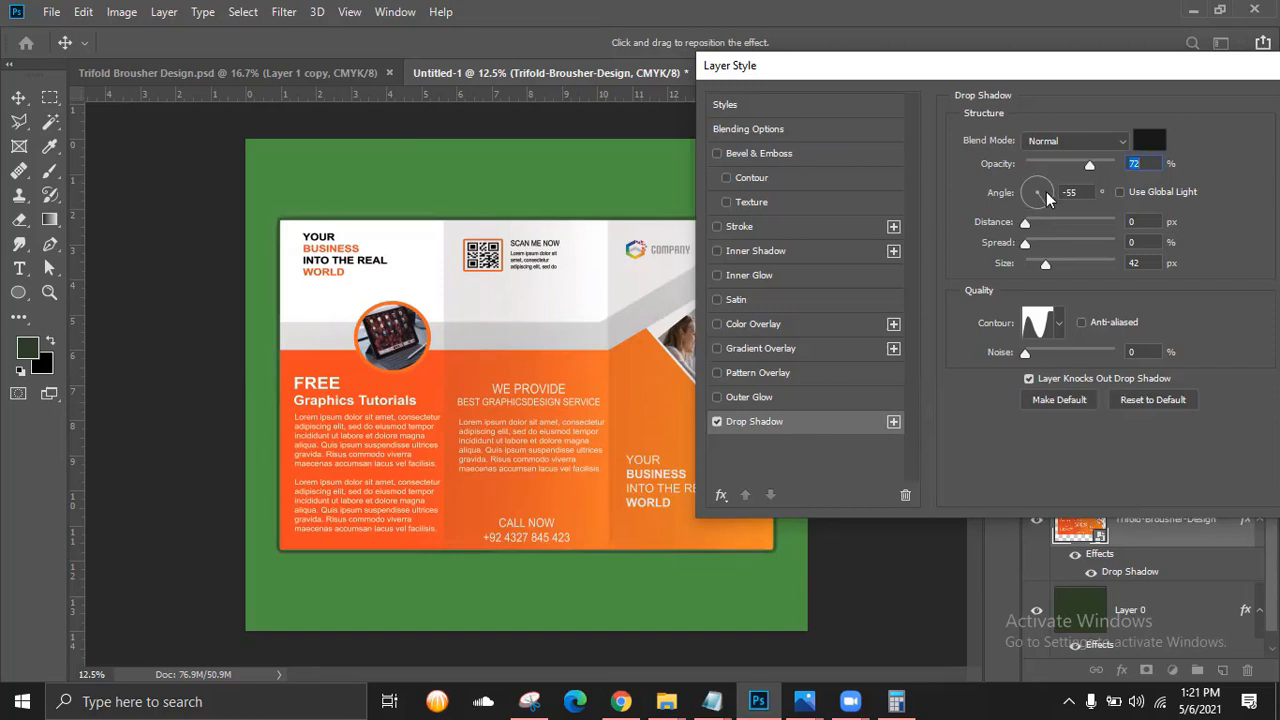
{"action": "left_click_drag", "start_coordinate": [1043, 208], "coordinate": [1018, 212]}
{"action": "left_click_drag", "start_coordinate": [1048, 265], "coordinate": [1044, 229]}
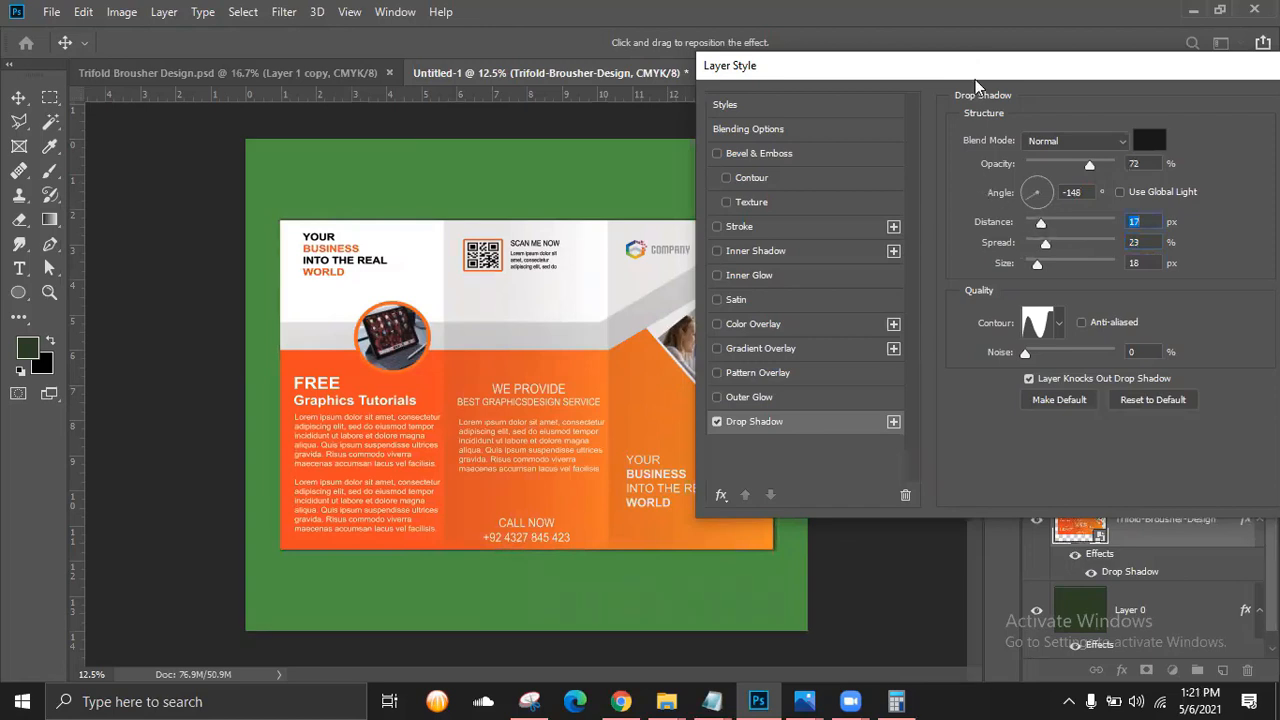
Refine the drop shadow to angle 161°, distance 13 px, spread 0% and size 29 px.
{"action": "left_click_drag", "start_coordinate": [975, 79], "coordinate": [1039, 38]}
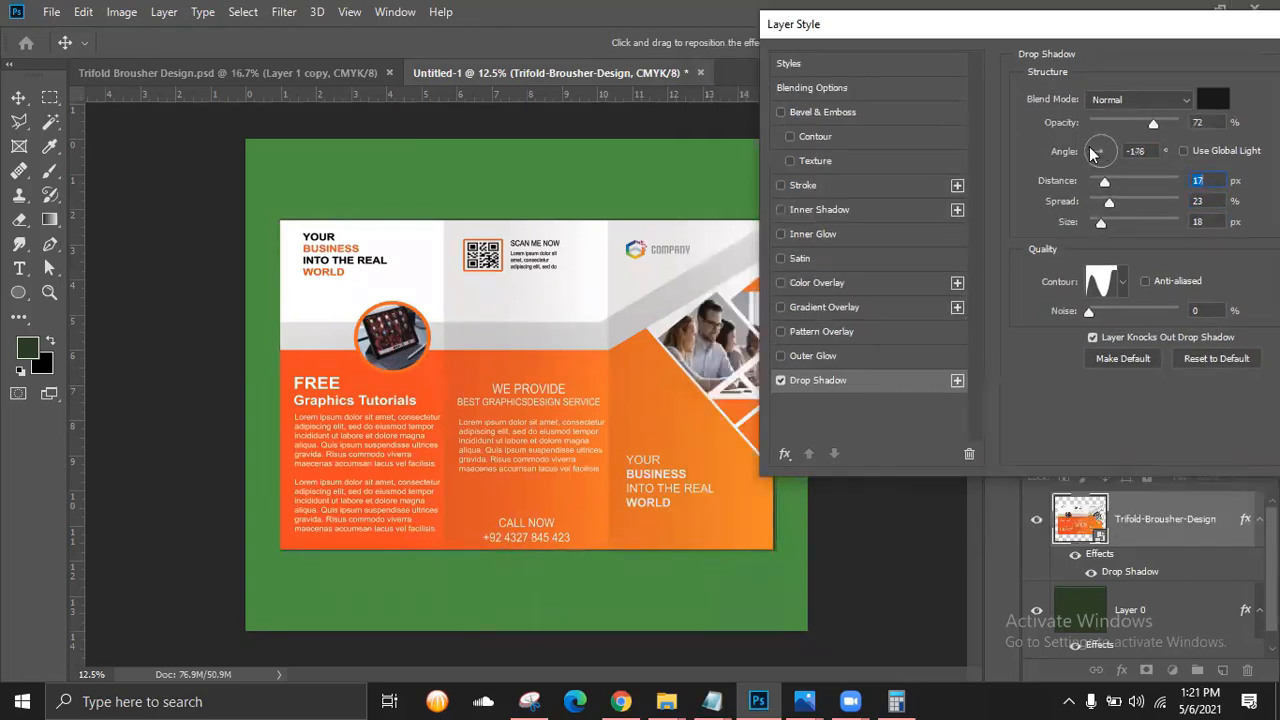
{"action": "left_click", "coordinate": [1091, 150]}
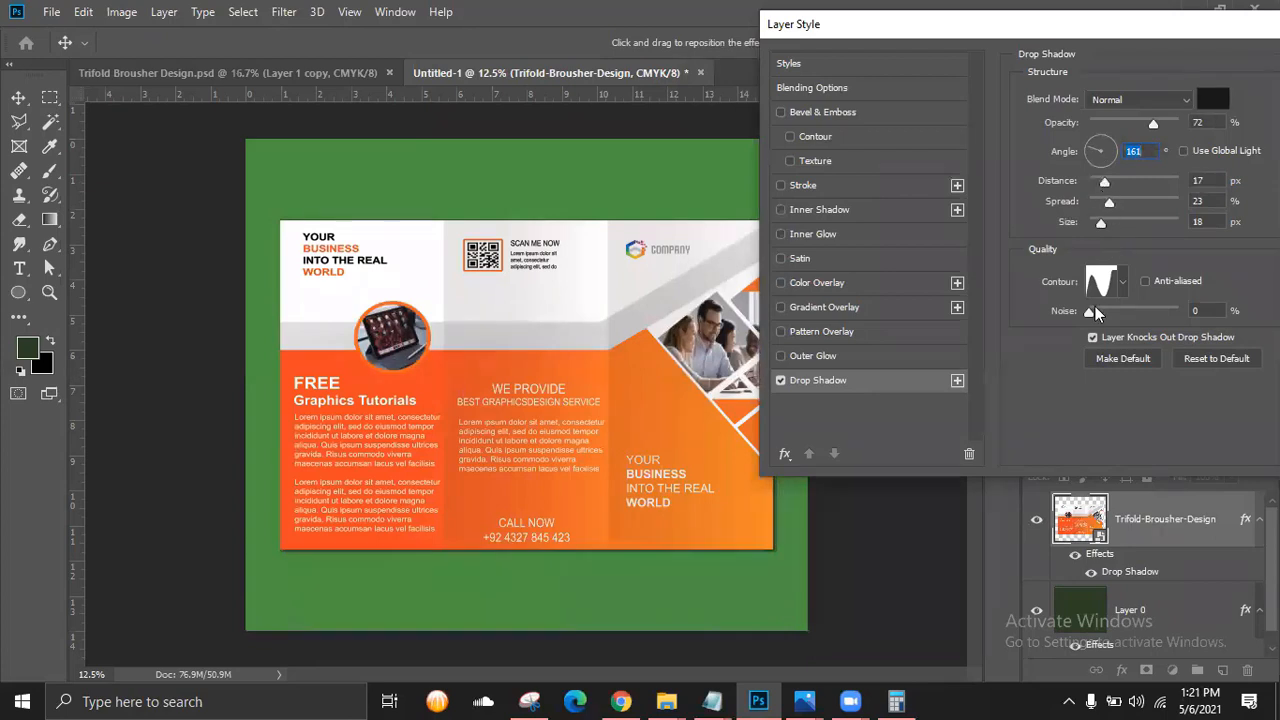
{"action": "left_click_drag", "start_coordinate": [1102, 223], "coordinate": [1104, 223]}
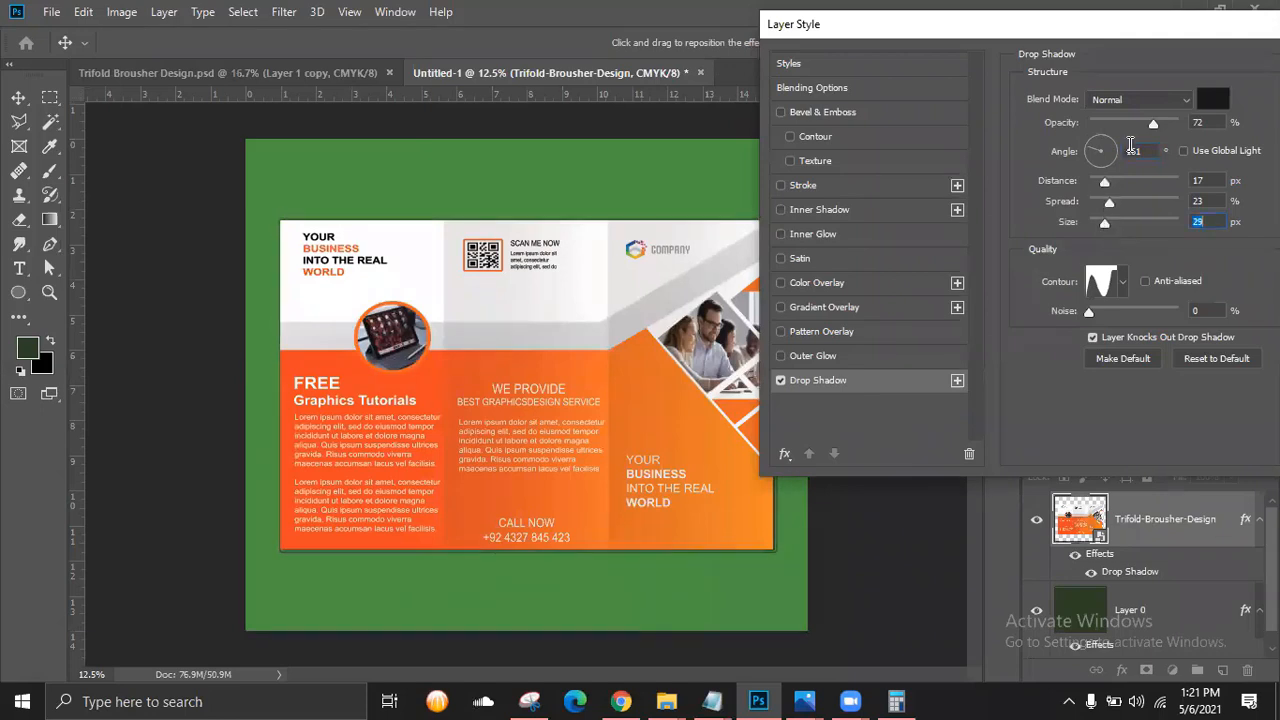
{"action": "left_click_drag", "start_coordinate": [1109, 203], "coordinate": [1089, 205]}
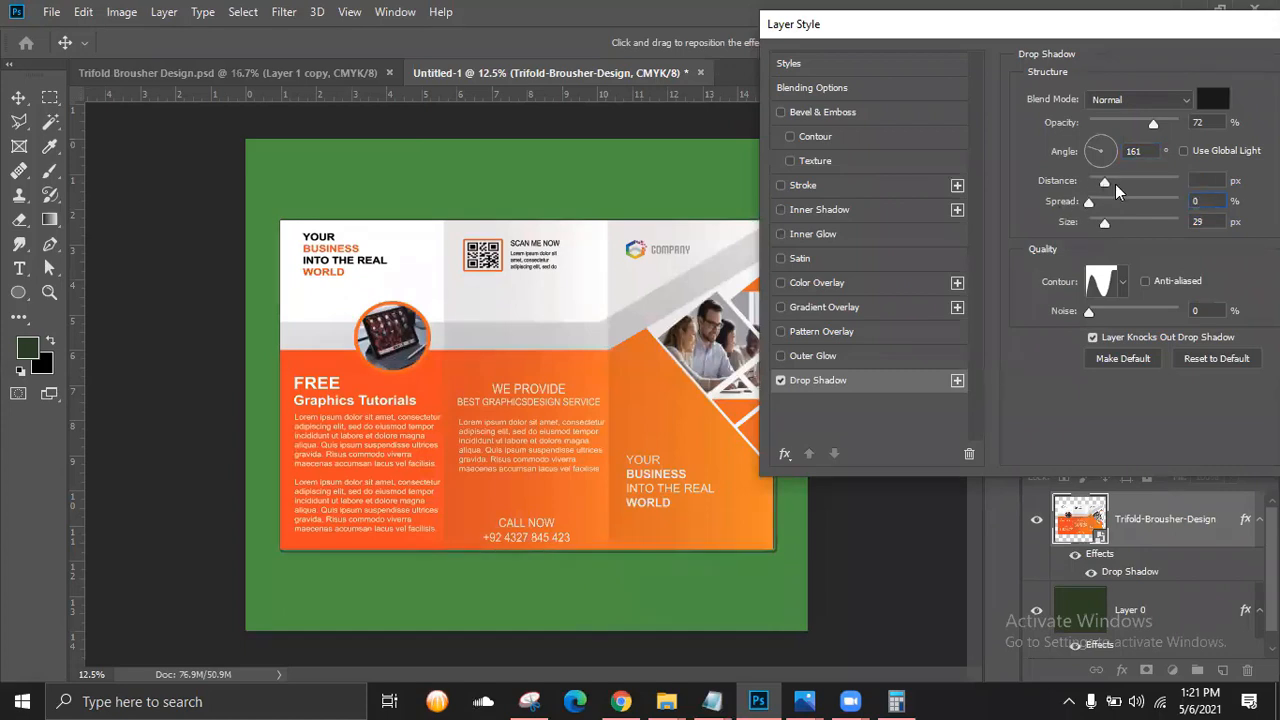
{"action": "left_click_drag", "start_coordinate": [1104, 182], "coordinate": [1100, 183]}
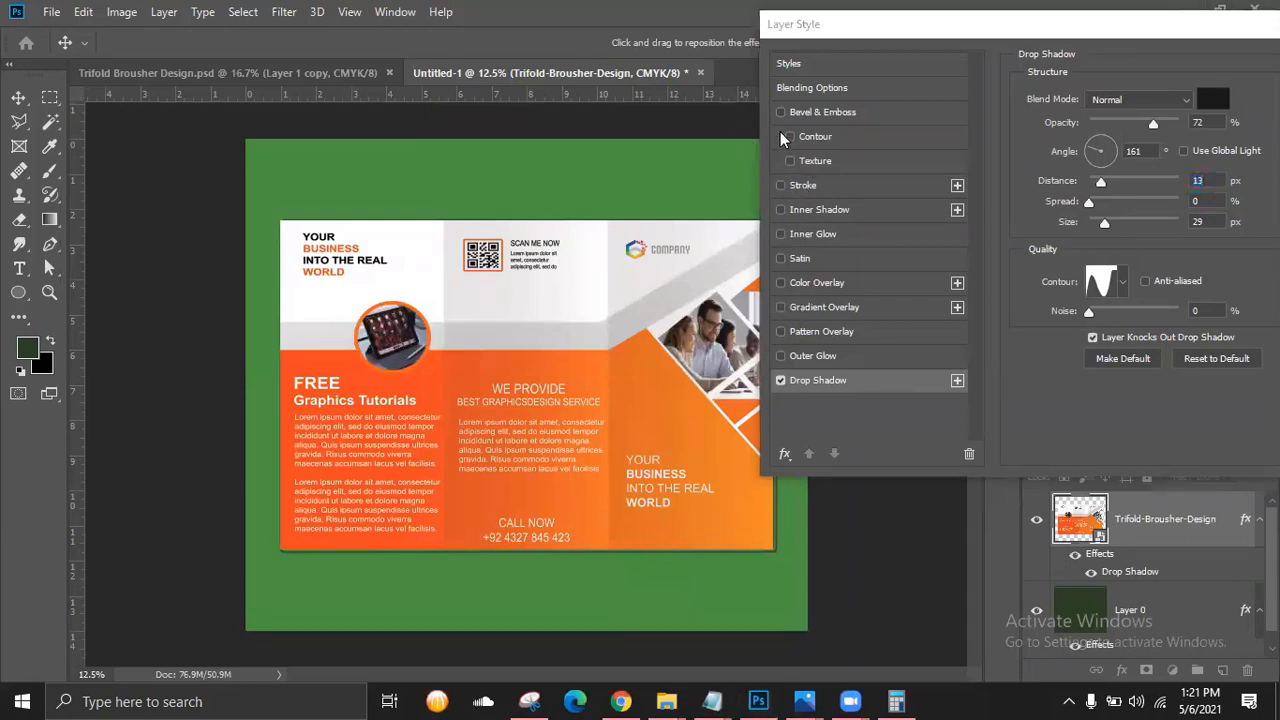
Add an Outer Glow effect to the brochure layer, using black as the glow color.
{"action": "left_click", "coordinate": [781, 357]}
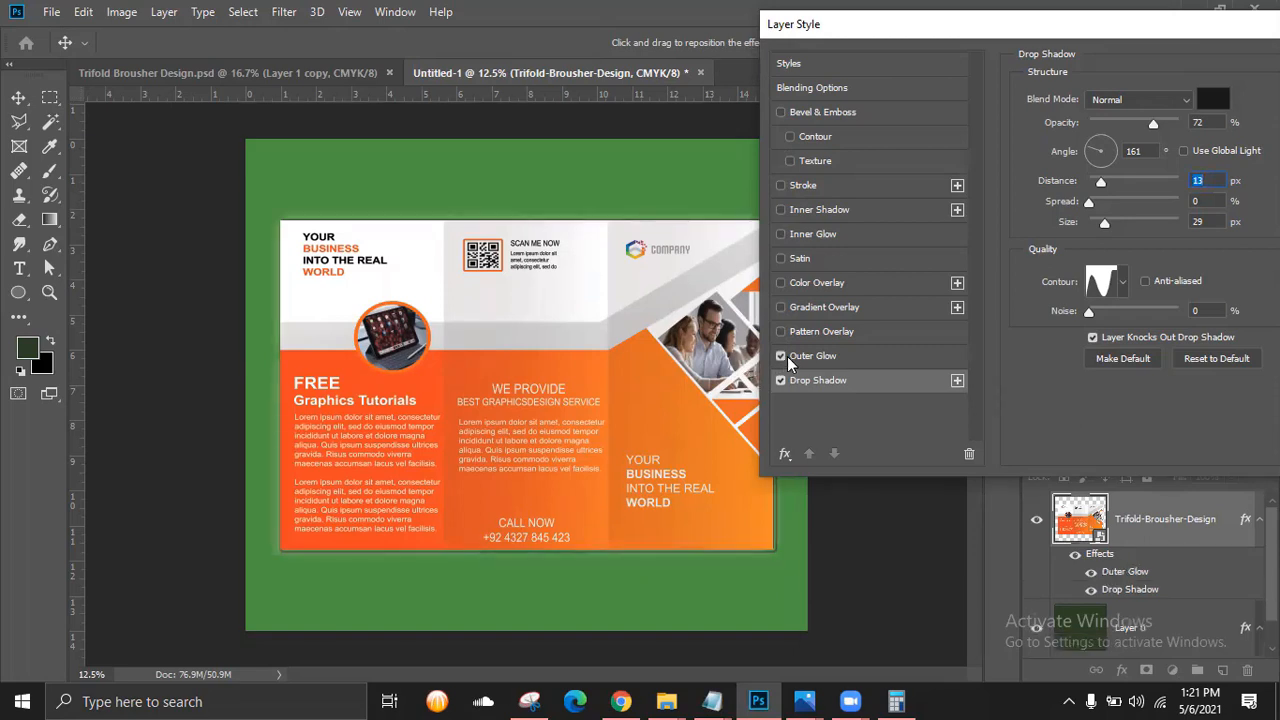
{"action": "left_click", "coordinate": [862, 352]}
{"action": "left_click", "coordinate": [1065, 163]}
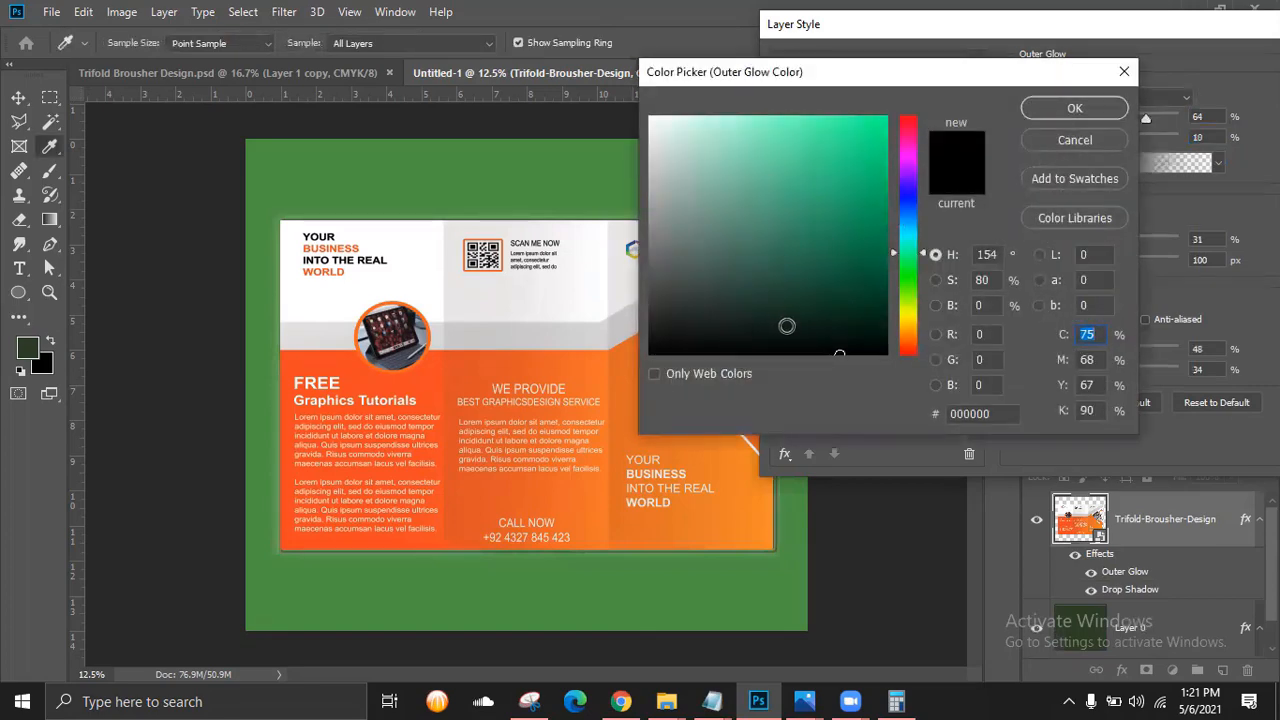
{"action": "left_click_drag", "start_coordinate": [786, 326], "coordinate": [563, 364]}
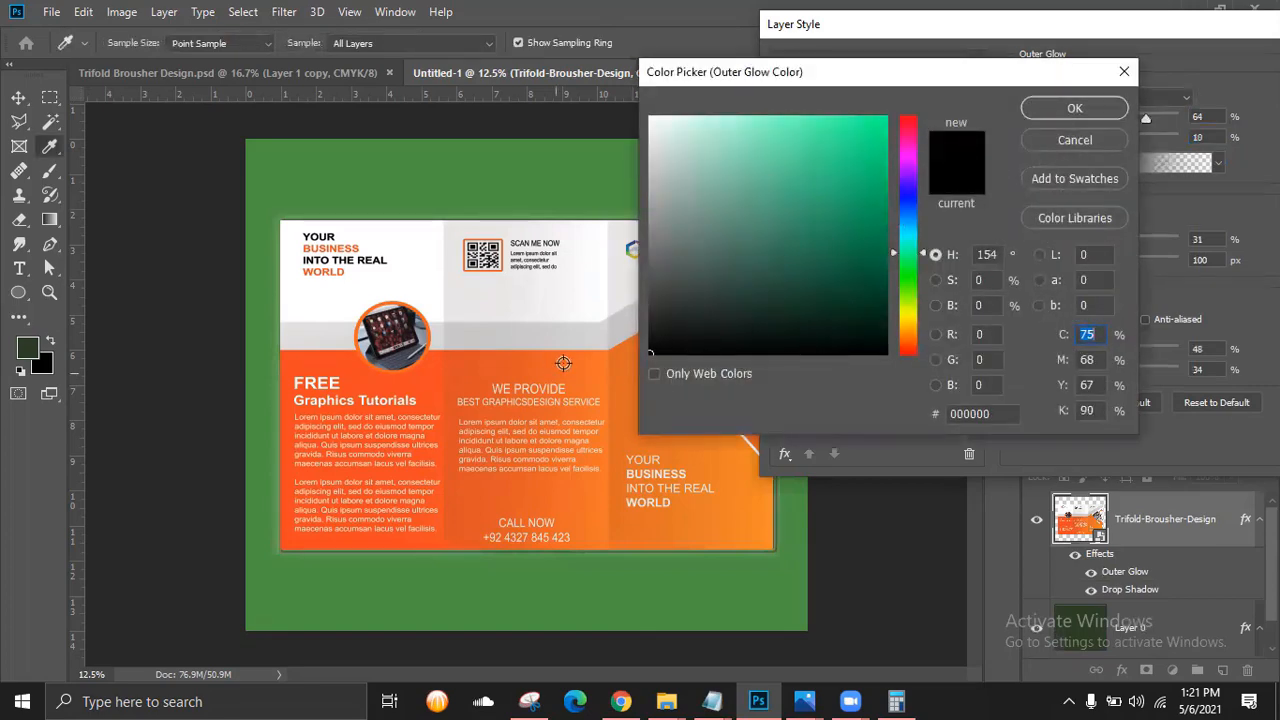
{"action": "left_click", "coordinate": [1055, 103]}
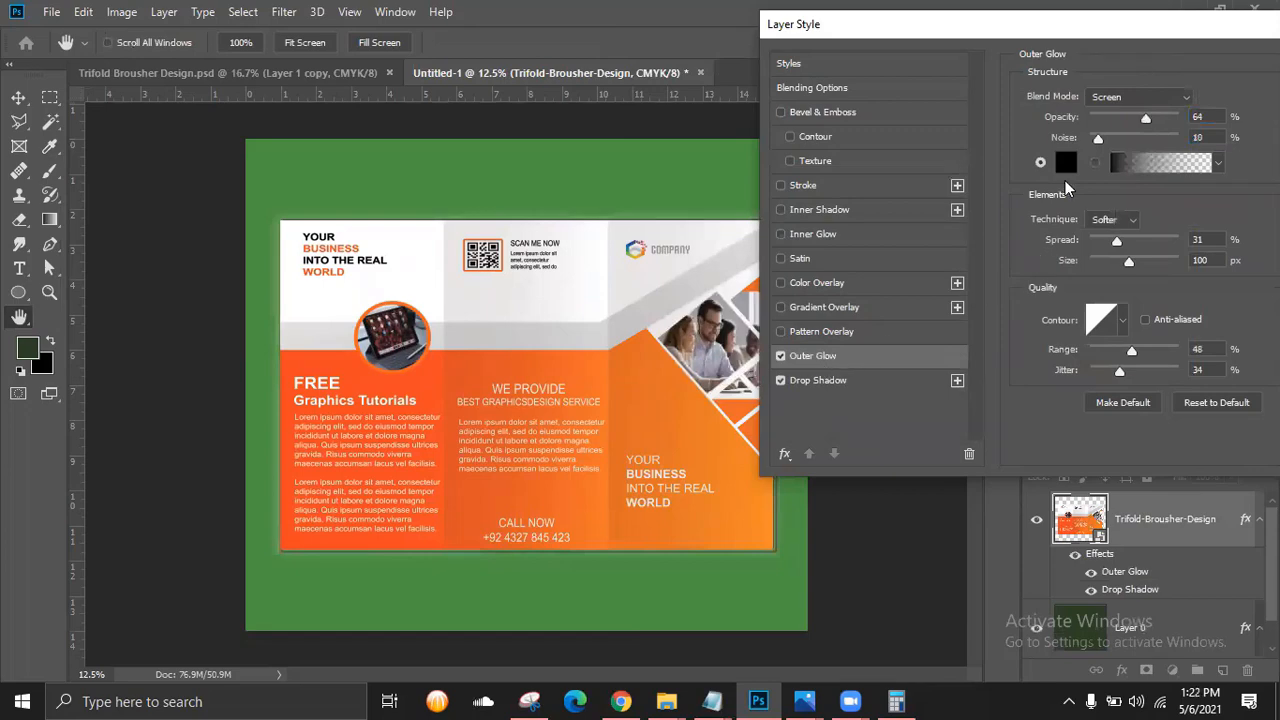
{"action": "left_click", "coordinate": [1147, 165]}
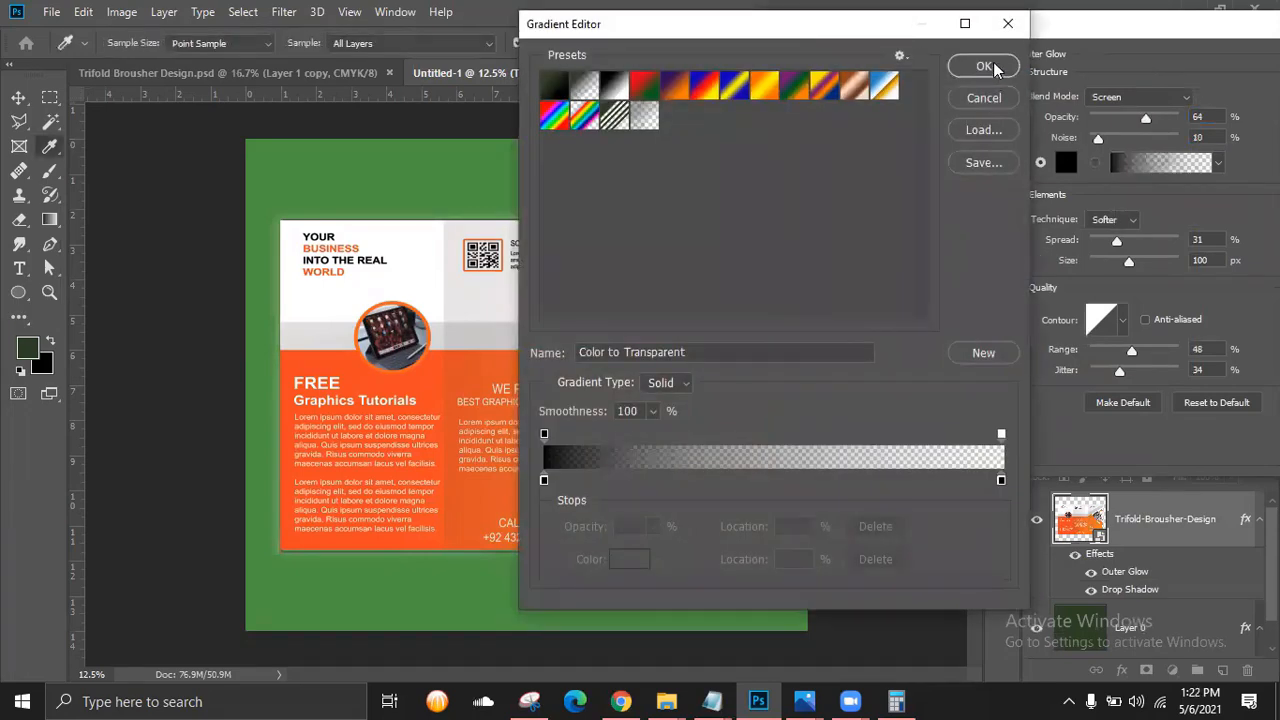
{"action": "left_click", "coordinate": [1000, 95]}
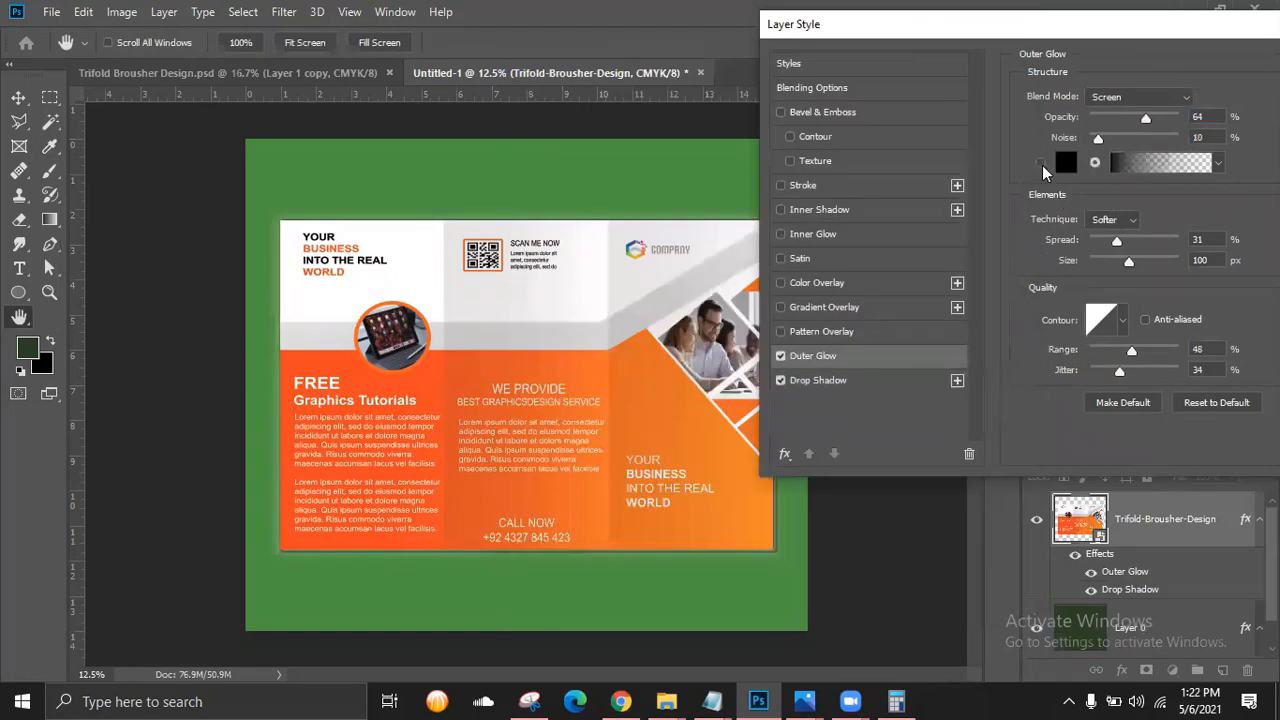
{"action": "left_click", "coordinate": [1041, 164]}
Set the outer glow's size to 40 px, reduce its spread slightly, and apply the layer style.
{"action": "left_click_drag", "start_coordinate": [1131, 265], "coordinate": [1109, 265]}
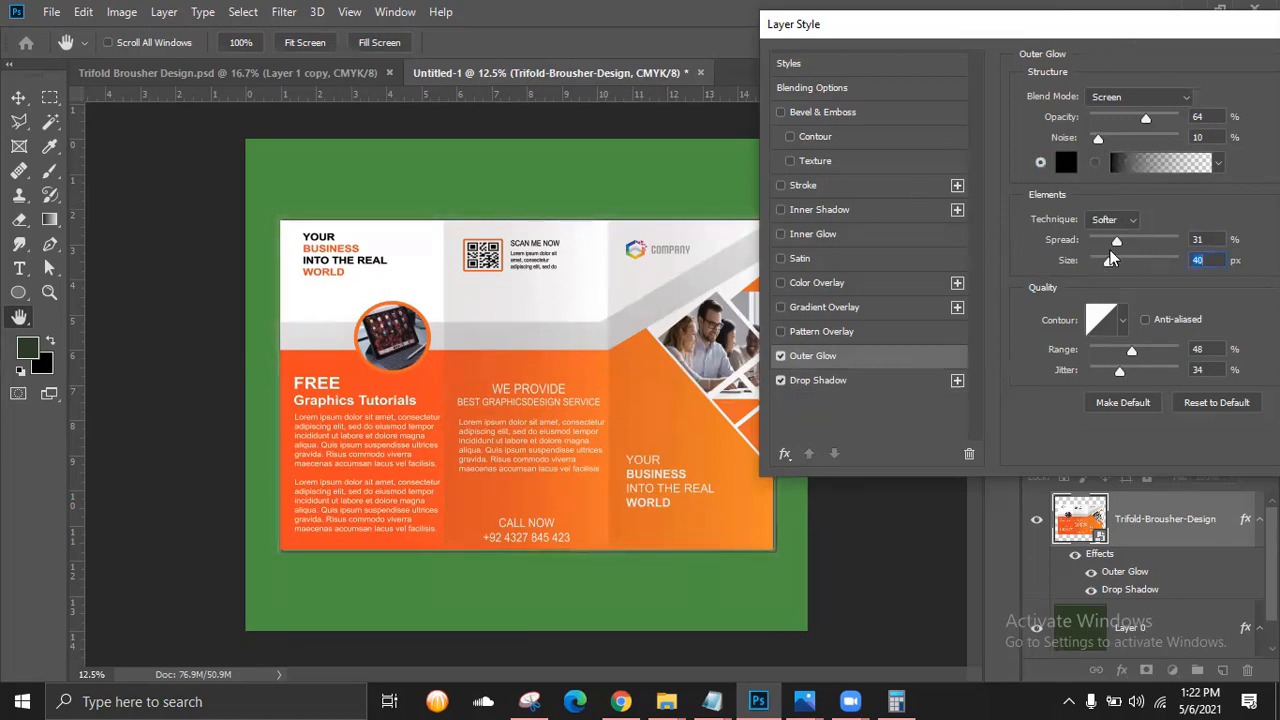
{"action": "left_click_drag", "start_coordinate": [1117, 241], "coordinate": [1109, 237]}
{"action": "left_click_drag", "start_coordinate": [880, 37], "coordinate": [575, 37]}
{"action": "left_click", "coordinate": [1100, 52]}
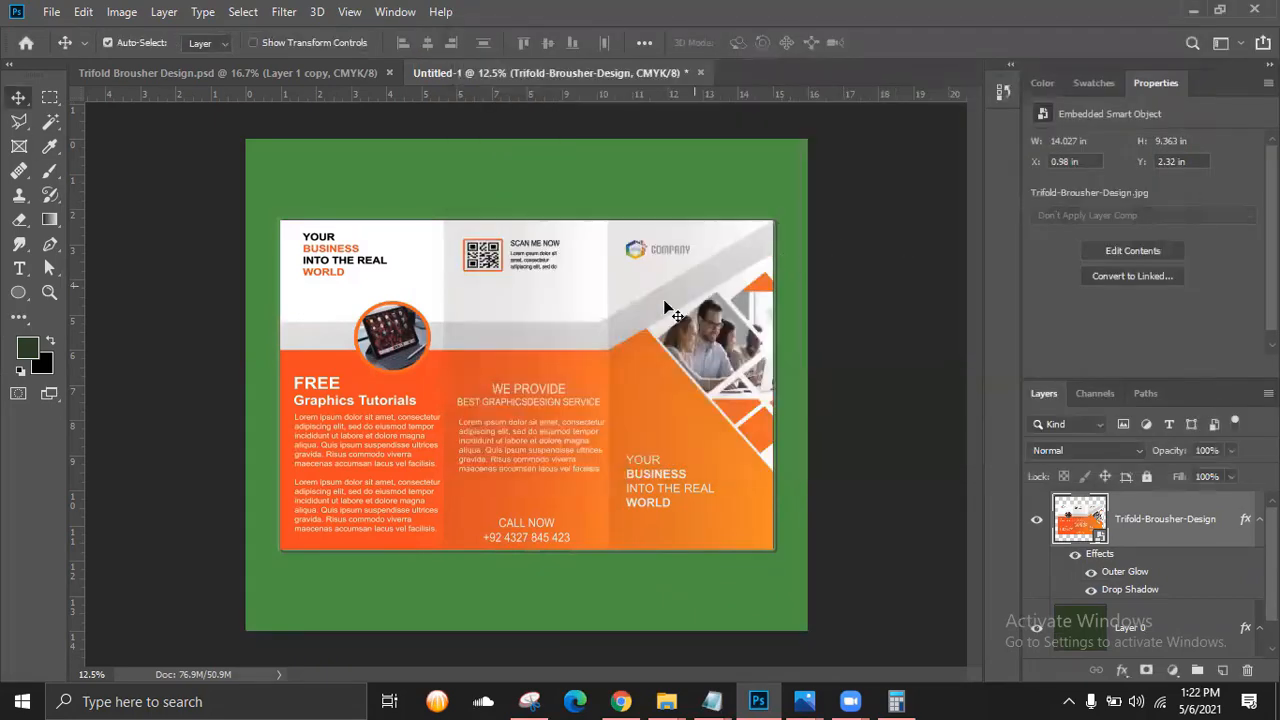
Warp the placed brochure image with Free Transform, moving its upper-right corner slightly.
{"action": "key", "text": "ctrl+t"}
{"action": "right_click", "coordinate": [548, 250]}
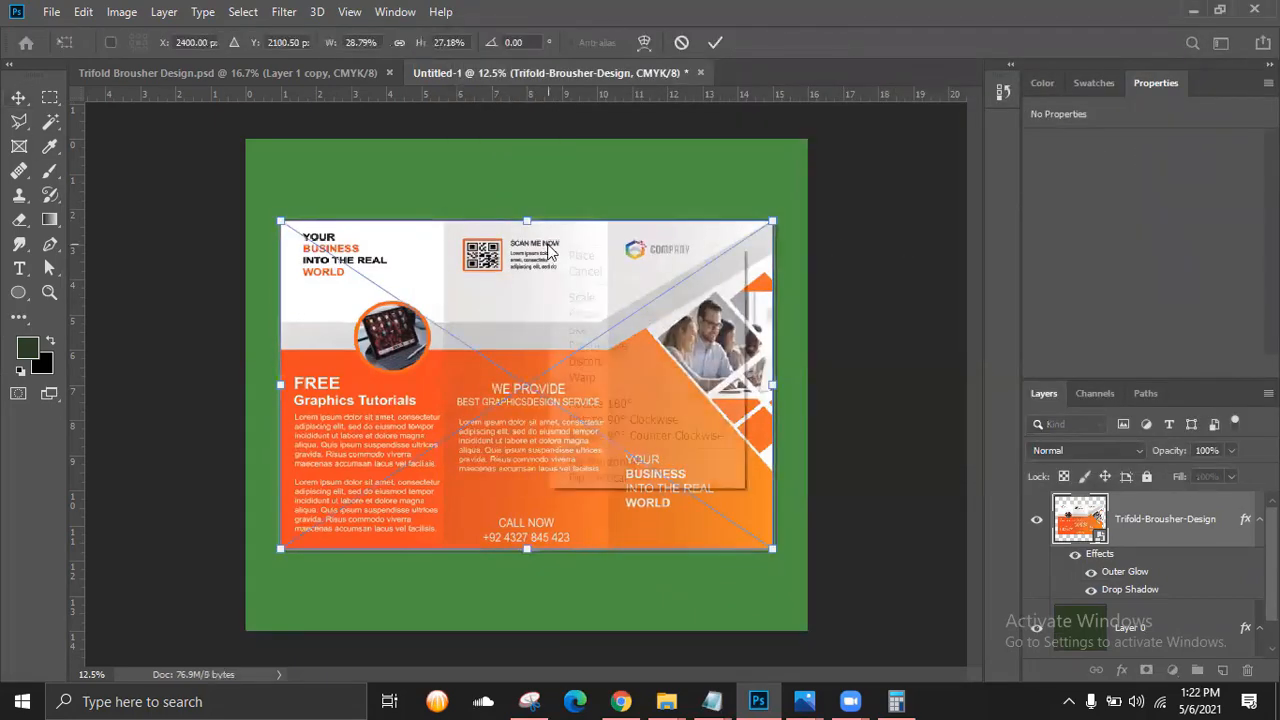
{"action": "left_click", "coordinate": [590, 378]}
{"action": "mouse_move", "coordinate": [776, 228]}
{"action": "left_mouse_down"}
{"action": "mouse_move", "coordinate": [783, 181]}
{"action": "mouse_move", "coordinate": [774, 224]}
{"action": "left_mouse_up"}
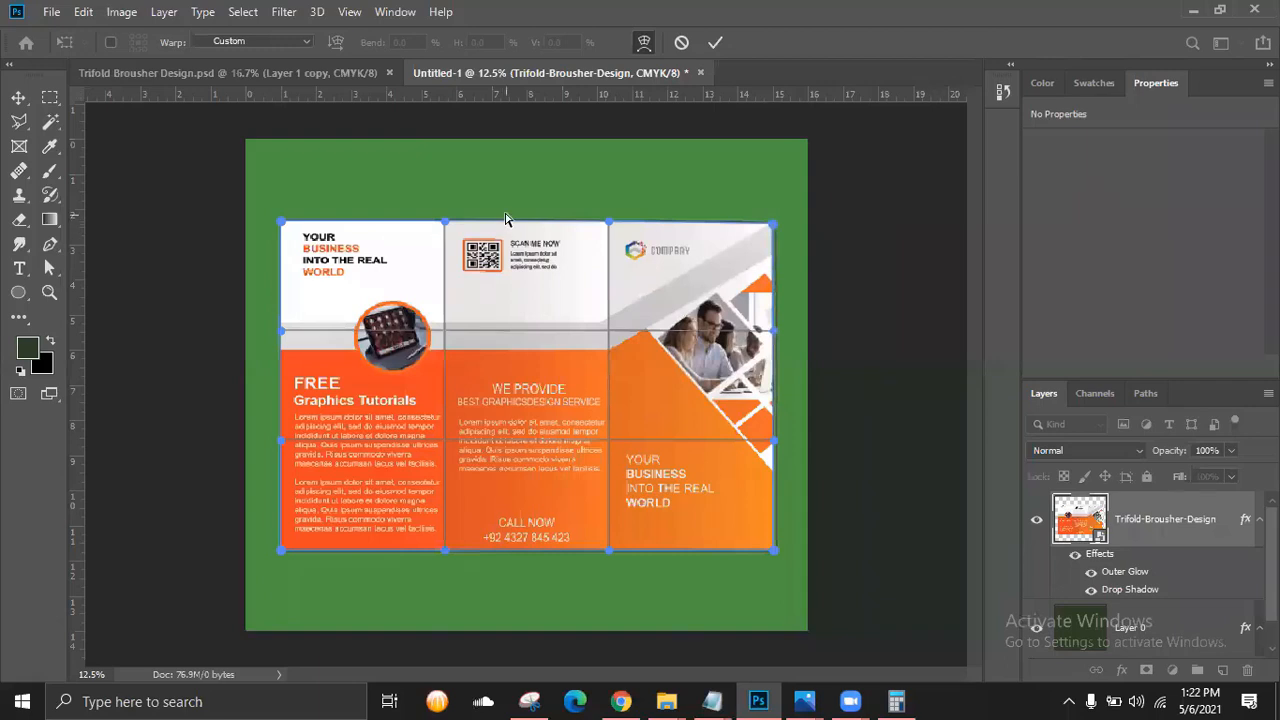